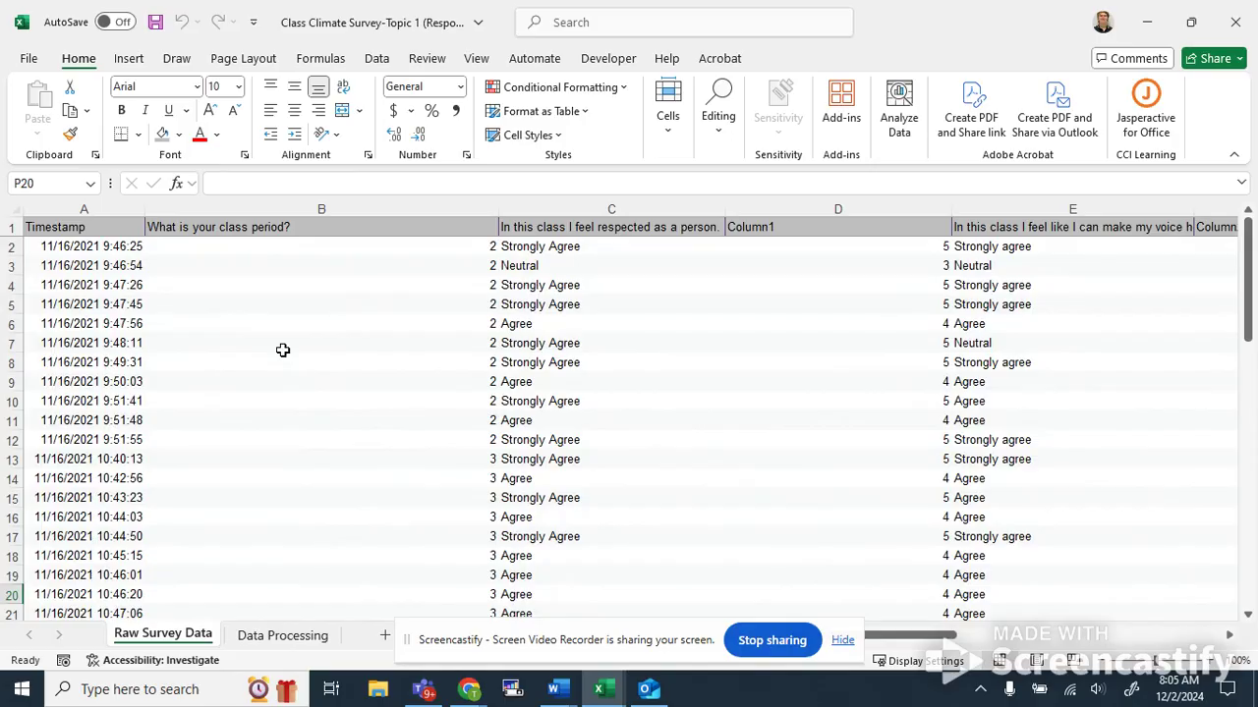
Browse the raw survey responses across the columns, comparing text answers with their neighbouring numeric code columns.
scroll(125, 274, down, 1)
scroll(129, 272, up, 1)
click(126, 254)
click(201, 320)
click(353, 440)
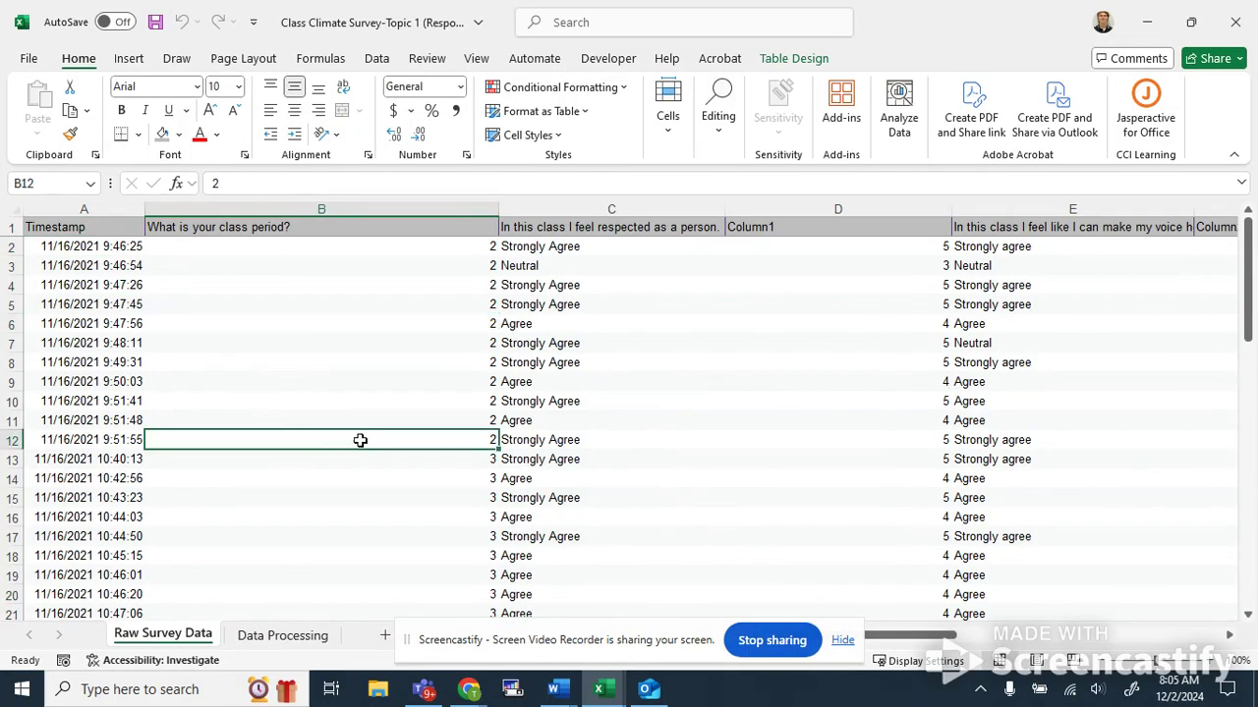
key(Right)
key(Right)
key(Right)
key(Right)
key(Right)
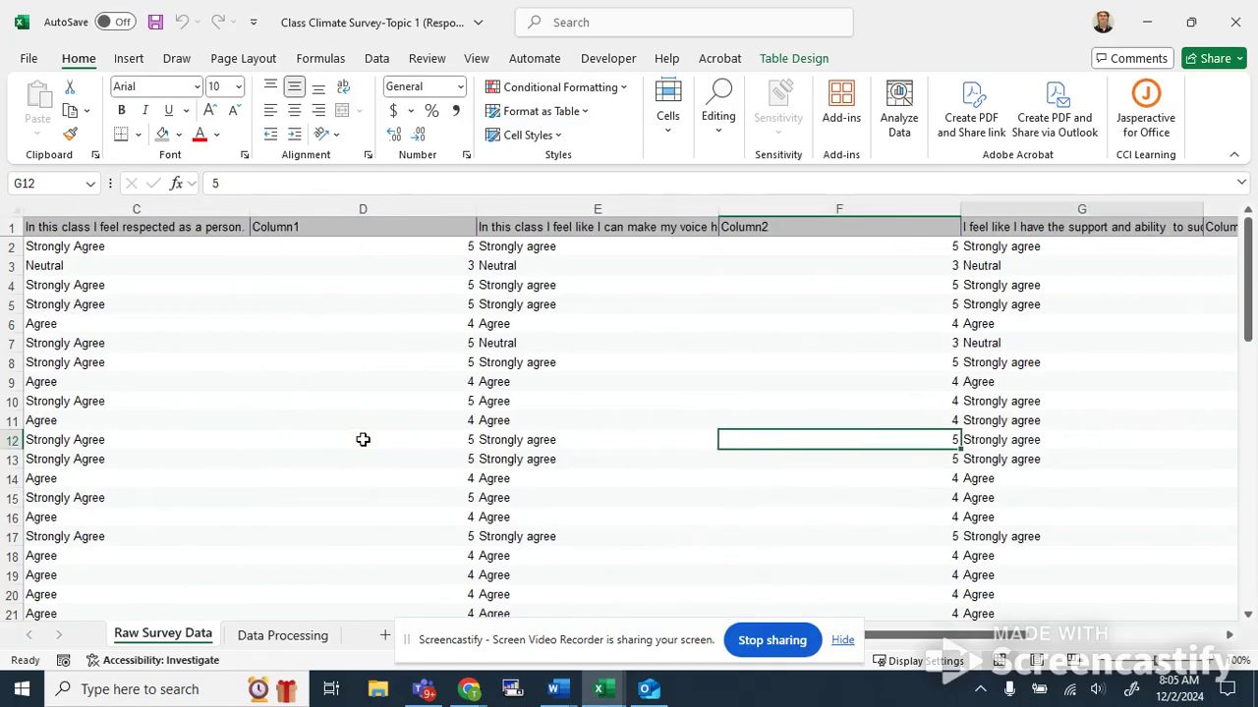
key(Right)
key(Right)
key(Right)
key(Right)
key(Right)
key(Right)
key(Right)
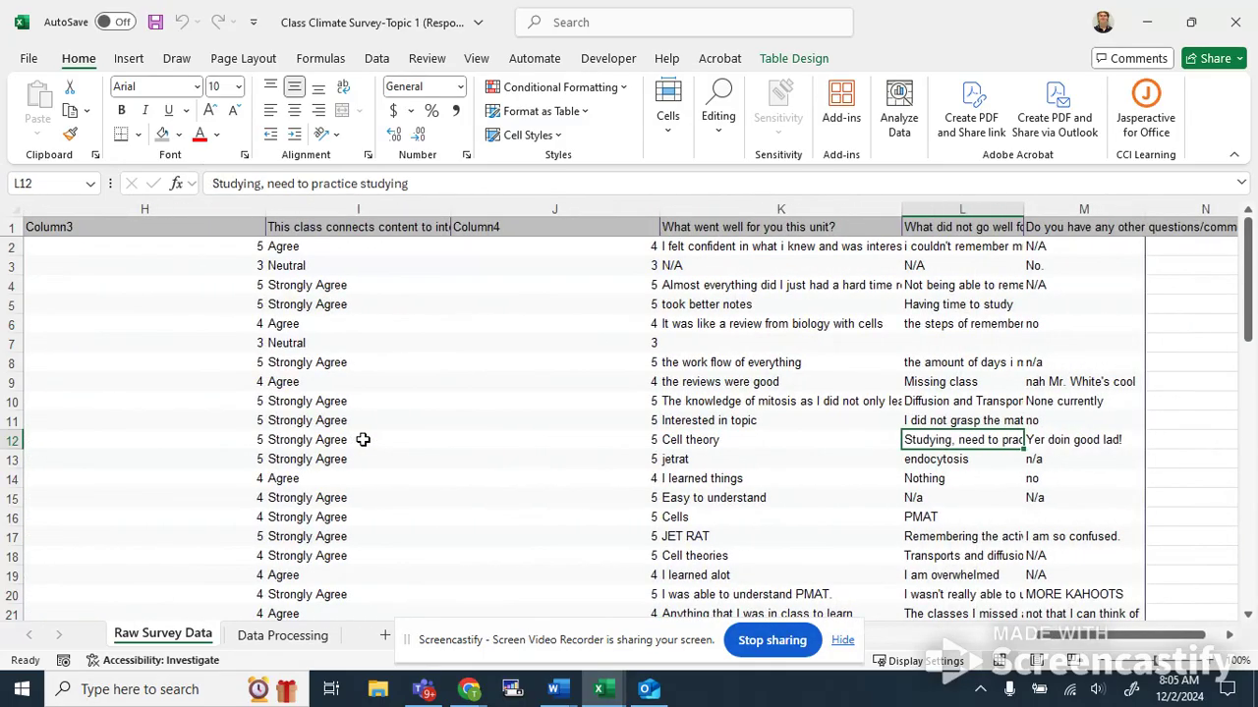
key(Left)
key(Home)
key(Up)
key(Up)
key(Up)
key(Up)
key(Up)
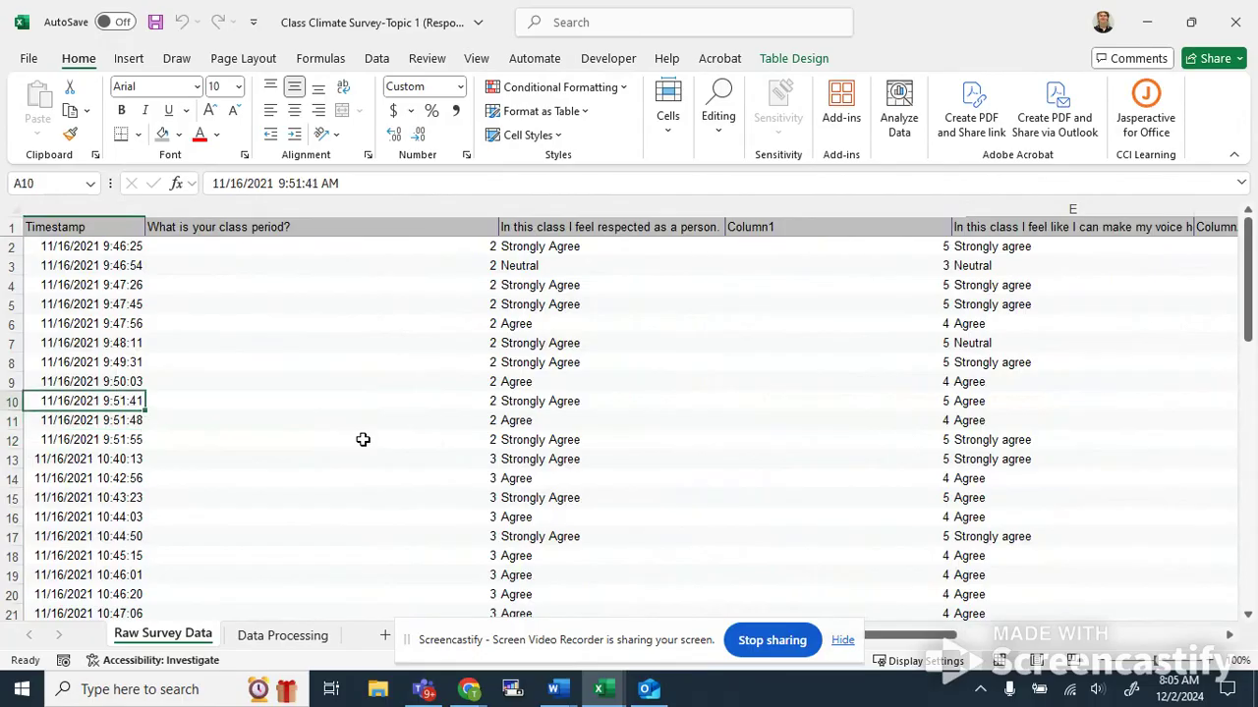
key(Up)
key(Up)
key(Up)
key(Up)
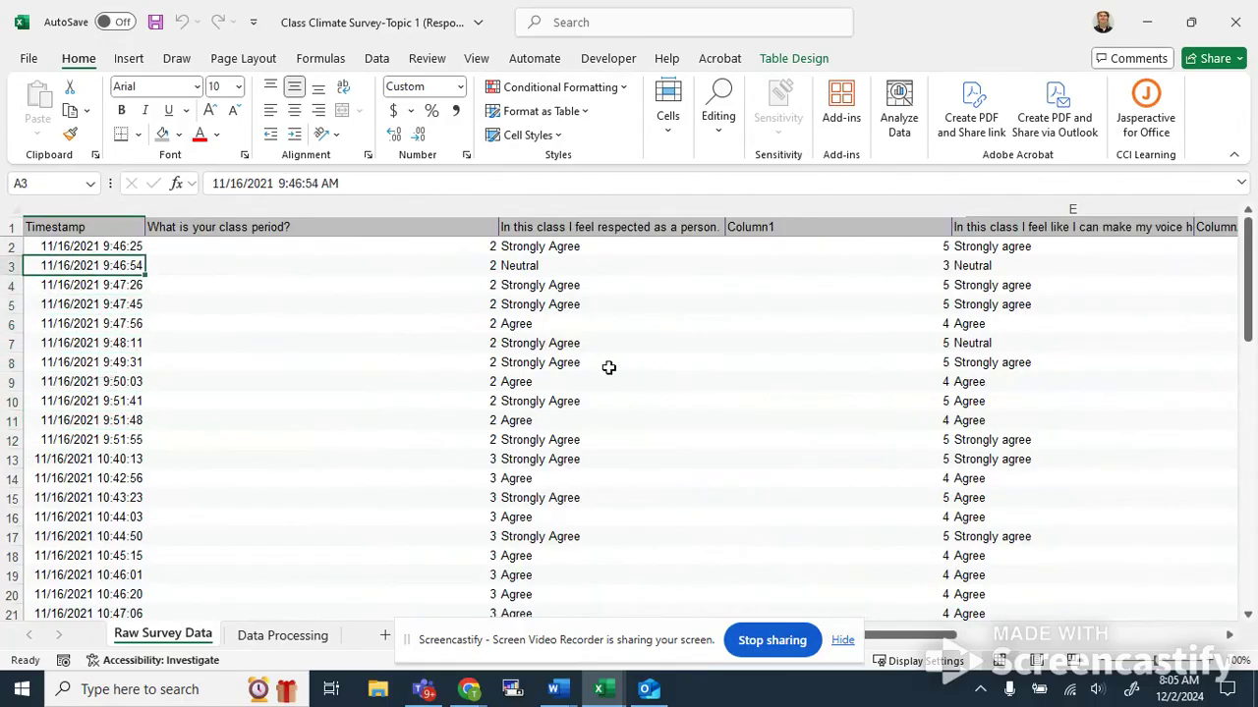
Inspect the class period and first rating question columns, then scroll to the end of the response rows.
scroll(610, 373, down, 2)
scroll(514, 359, up, 2)
click(408, 232)
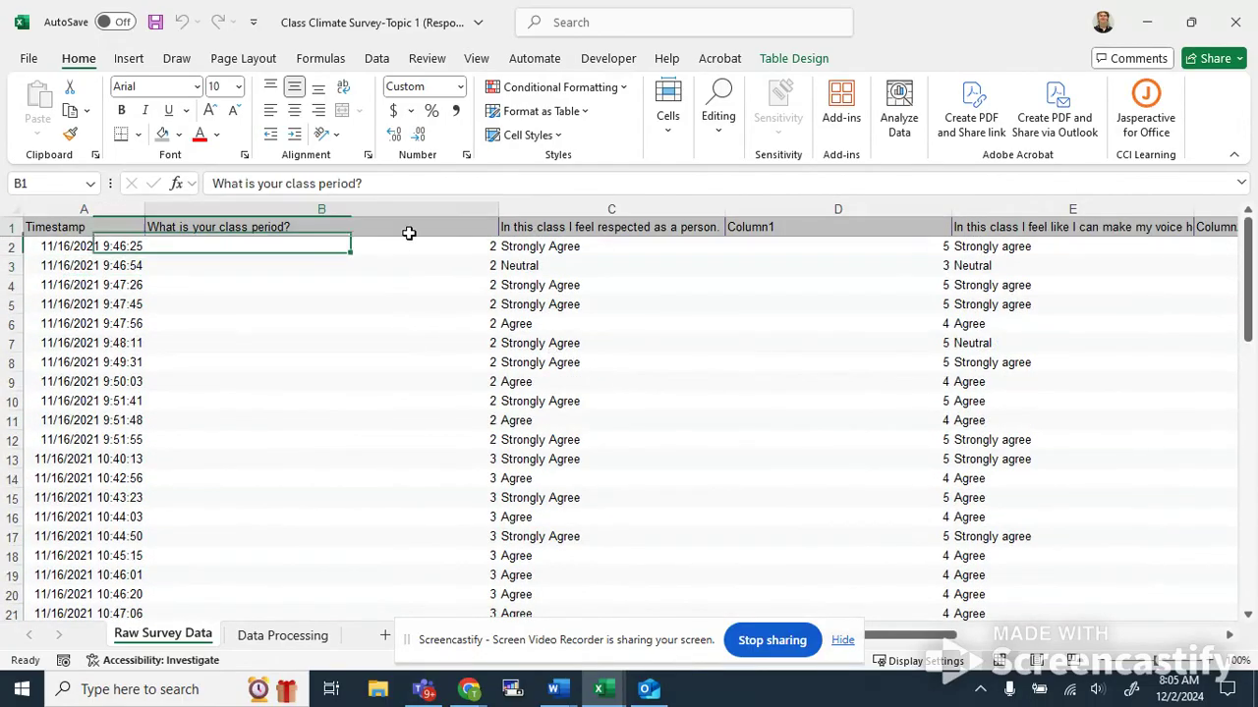
key(Right)
key(Right)
key(Down)
key(Down)
key(Down)
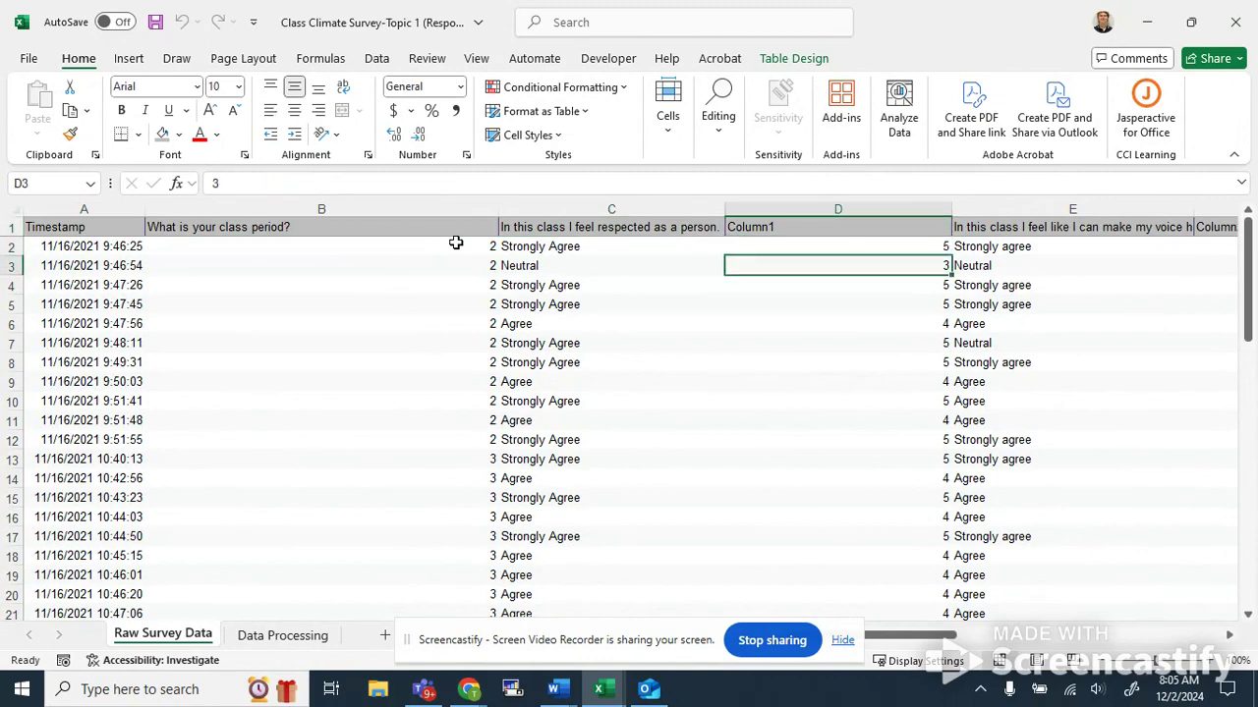
click(430, 269)
click(535, 269)
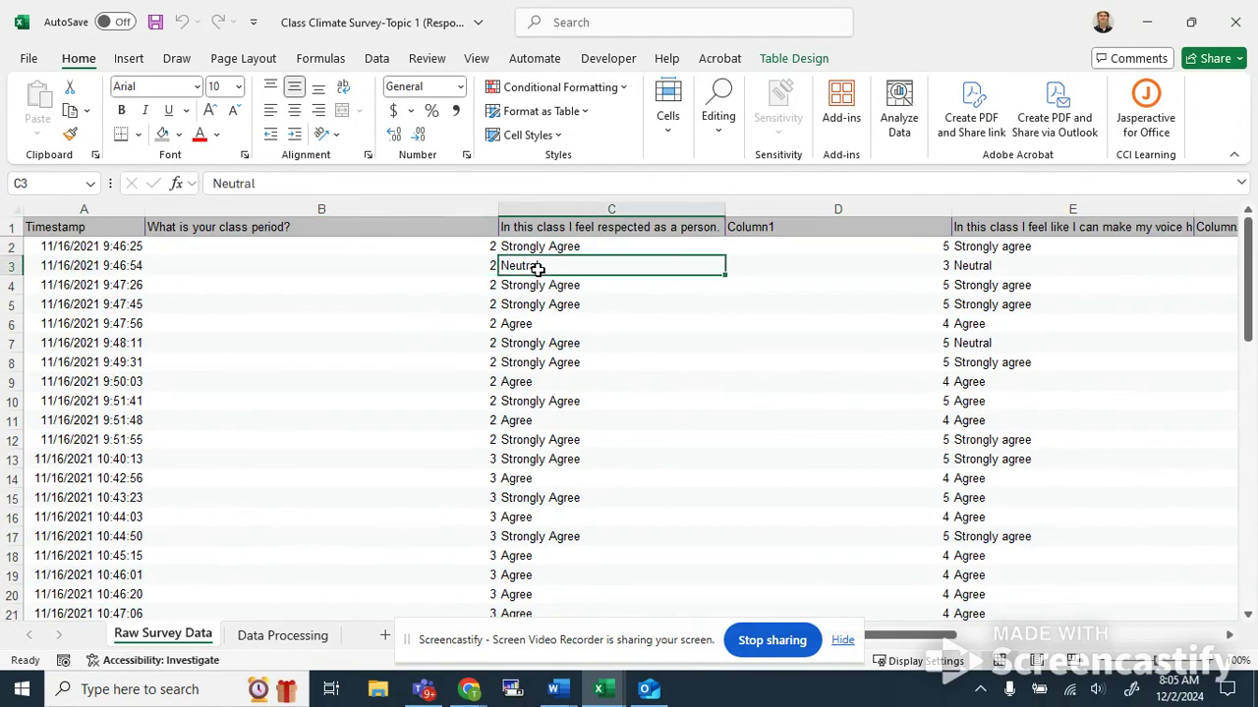
scroll(529, 295, down, 1)
key(Down)
scroll(529, 299, up, 1)
scroll(529, 300, down, 8)
scroll(528, 304, down, 6)
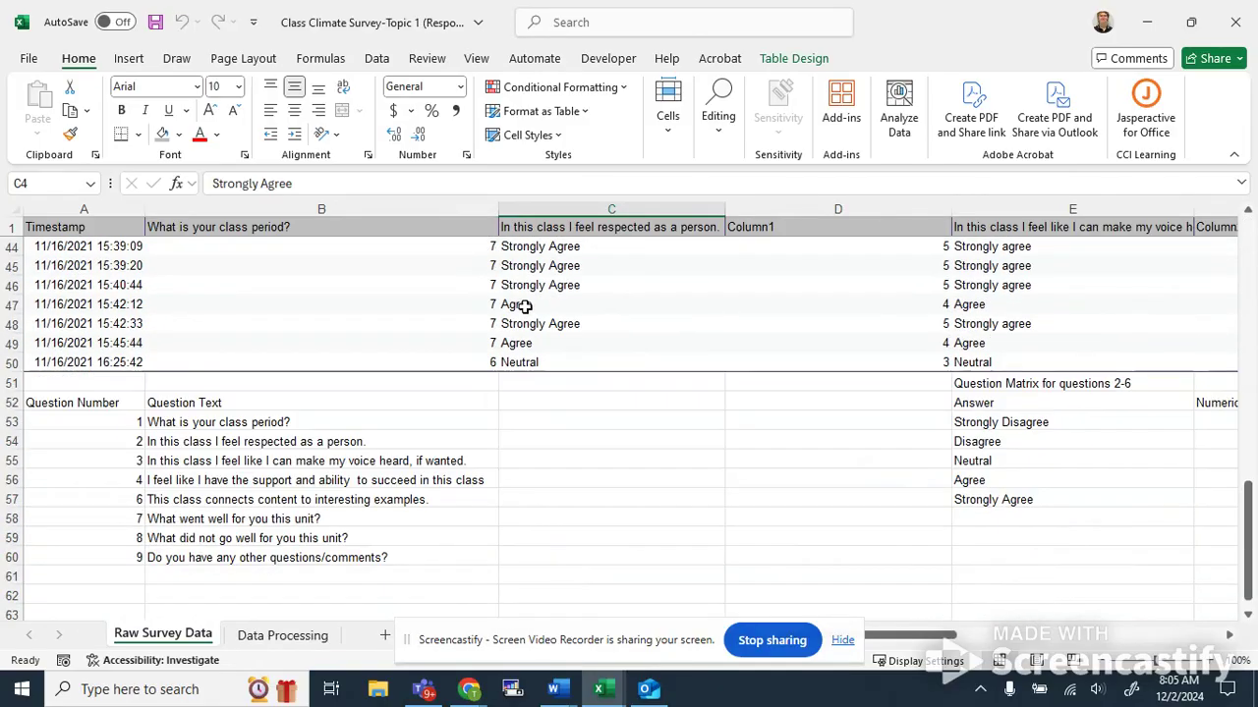
Examine the numbered question list and the Question Matrix for questions 2-6 below the responses.
drag(124, 398, 239, 556)
click(263, 540)
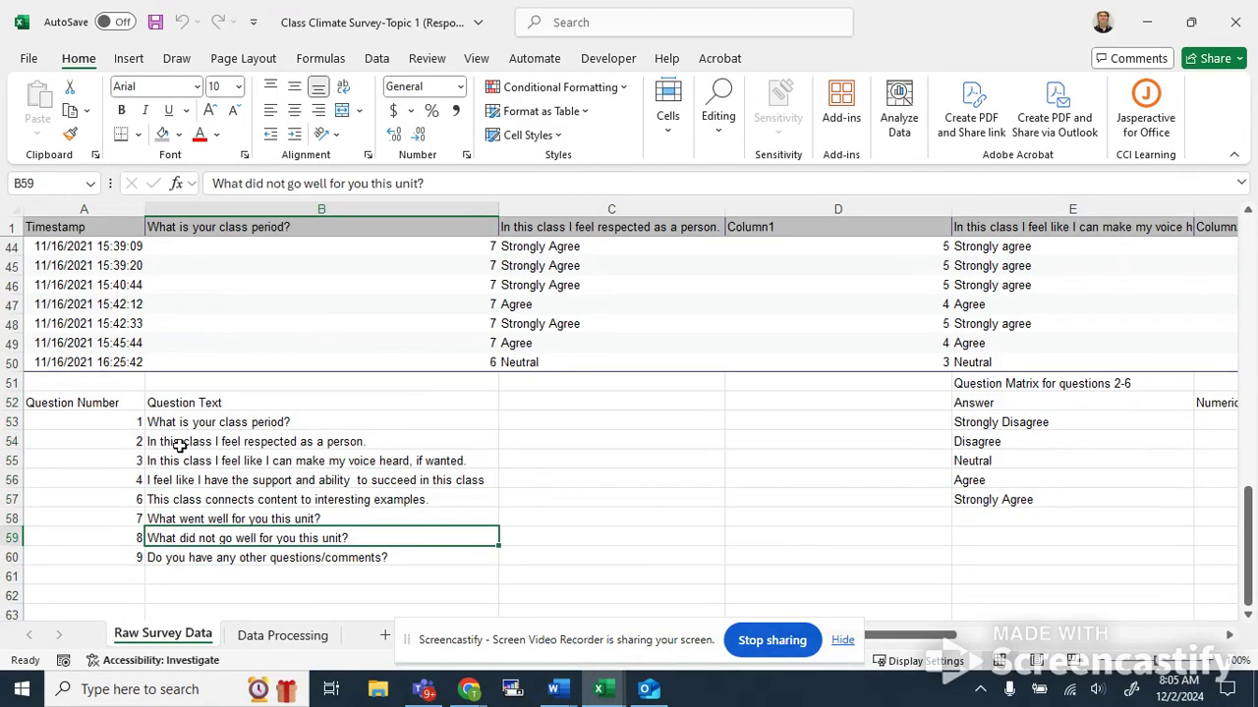
key(Right)
key(Right)
key(Right)
key(Right)
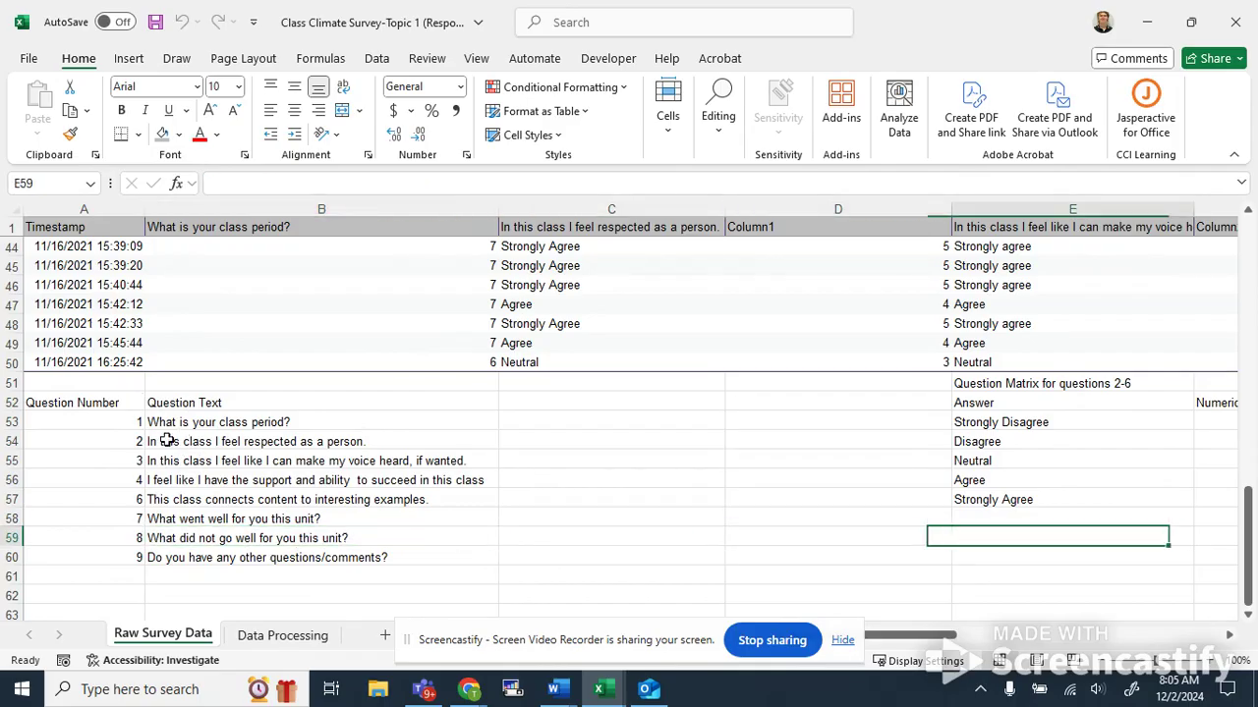
key(Up)
key(Up)
key(Up)
key(Up)
key(Up)
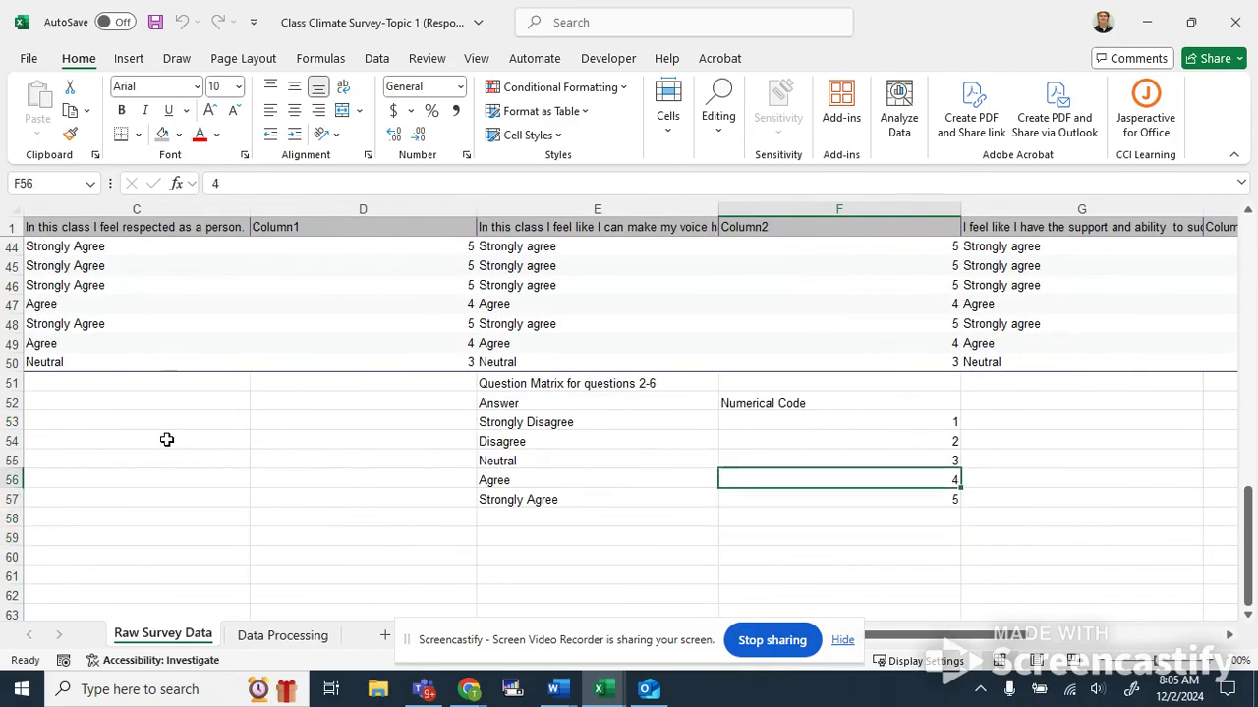
key(Left)
key(Up)
key(Up)
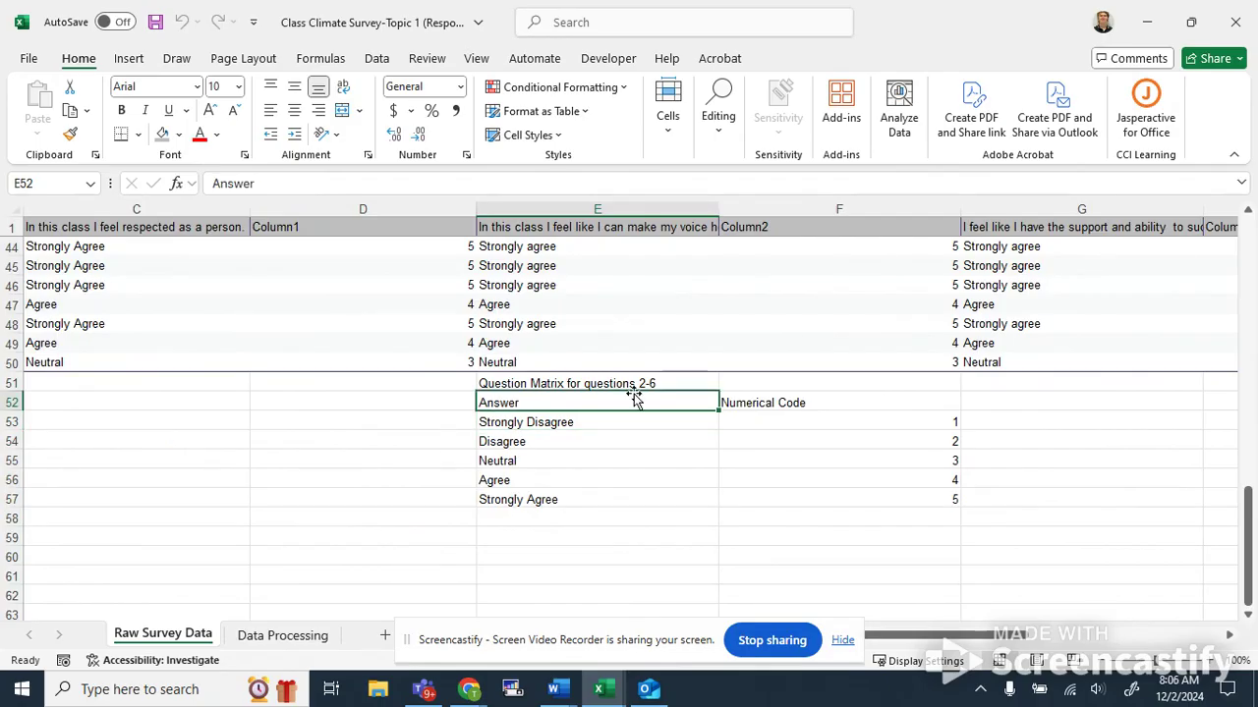
key(Up)
key(Down)
key(Down)
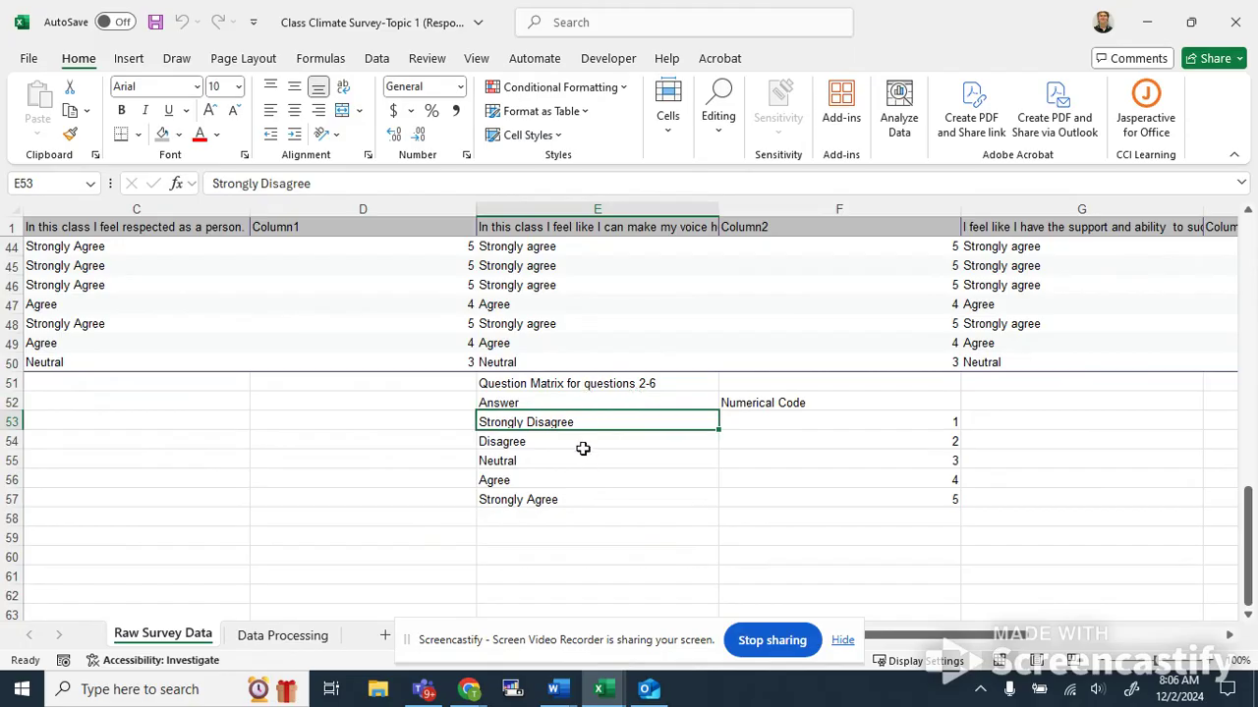
key(Right)
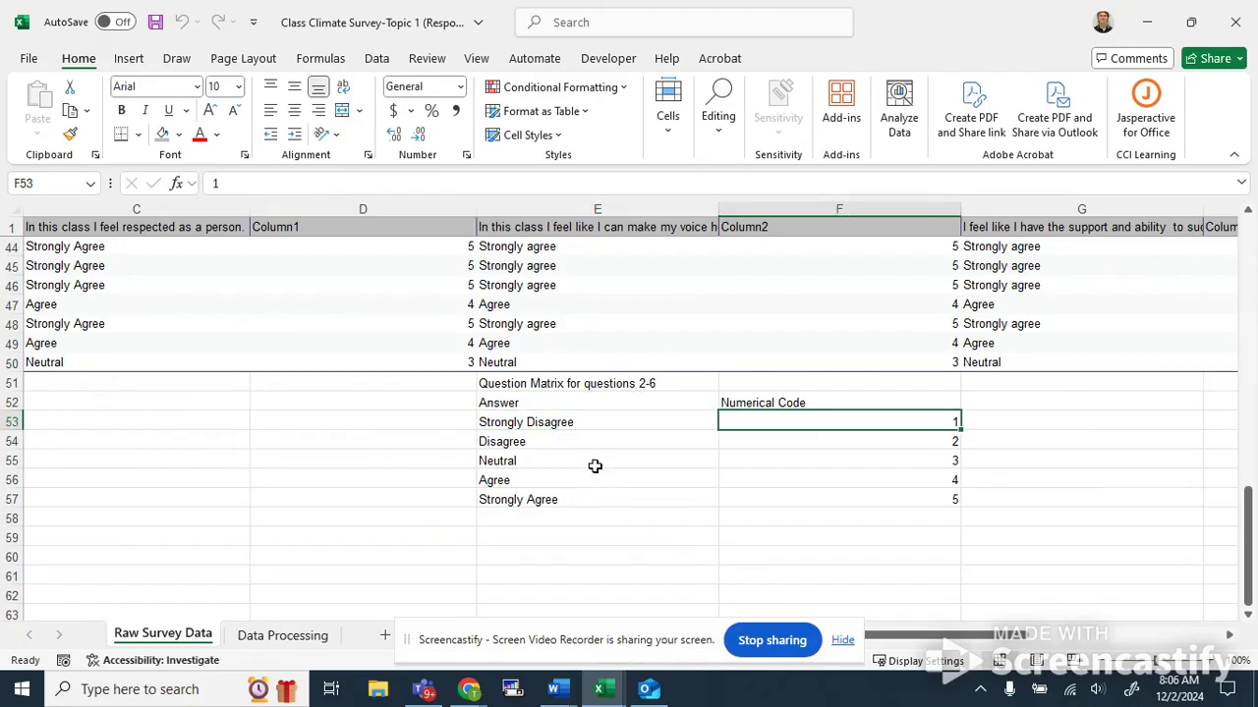
key(Down)
key(Down)
key(Down)
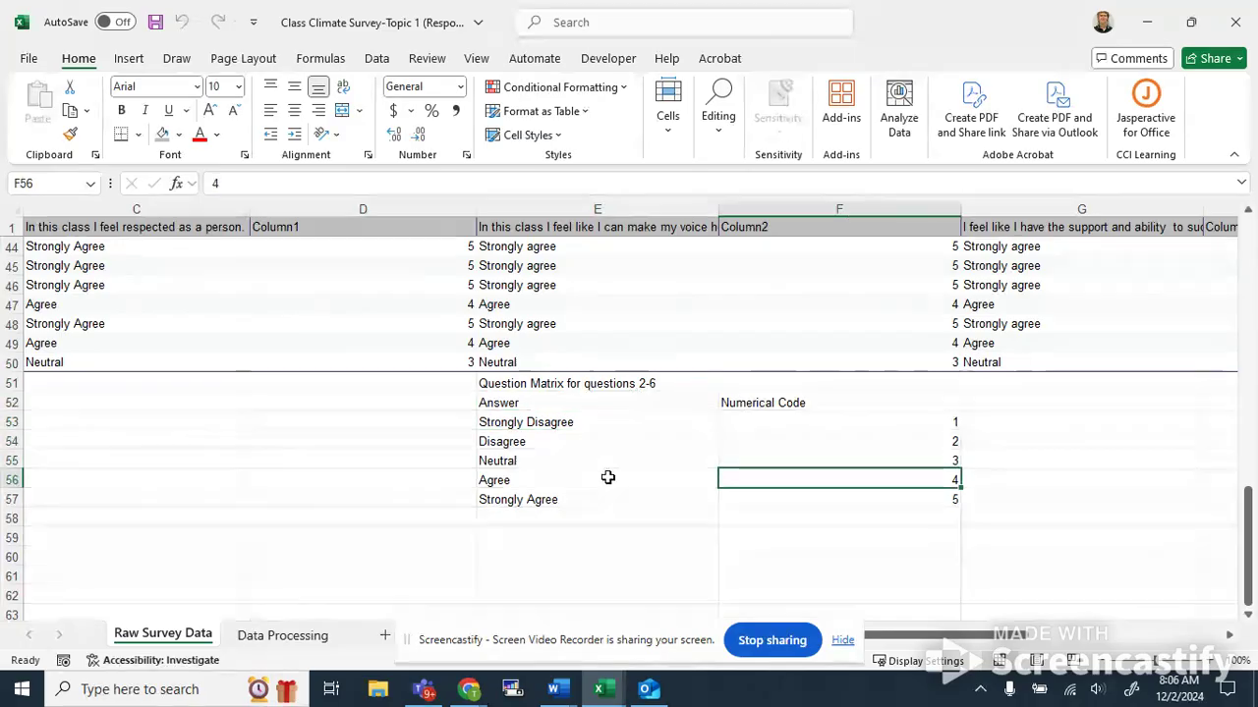
Review each answer and its numerical code in the question matrix, from Strongly Disagree to Strongly Agree.
click(849, 419)
click(610, 417)
click(754, 424)
click(665, 437)
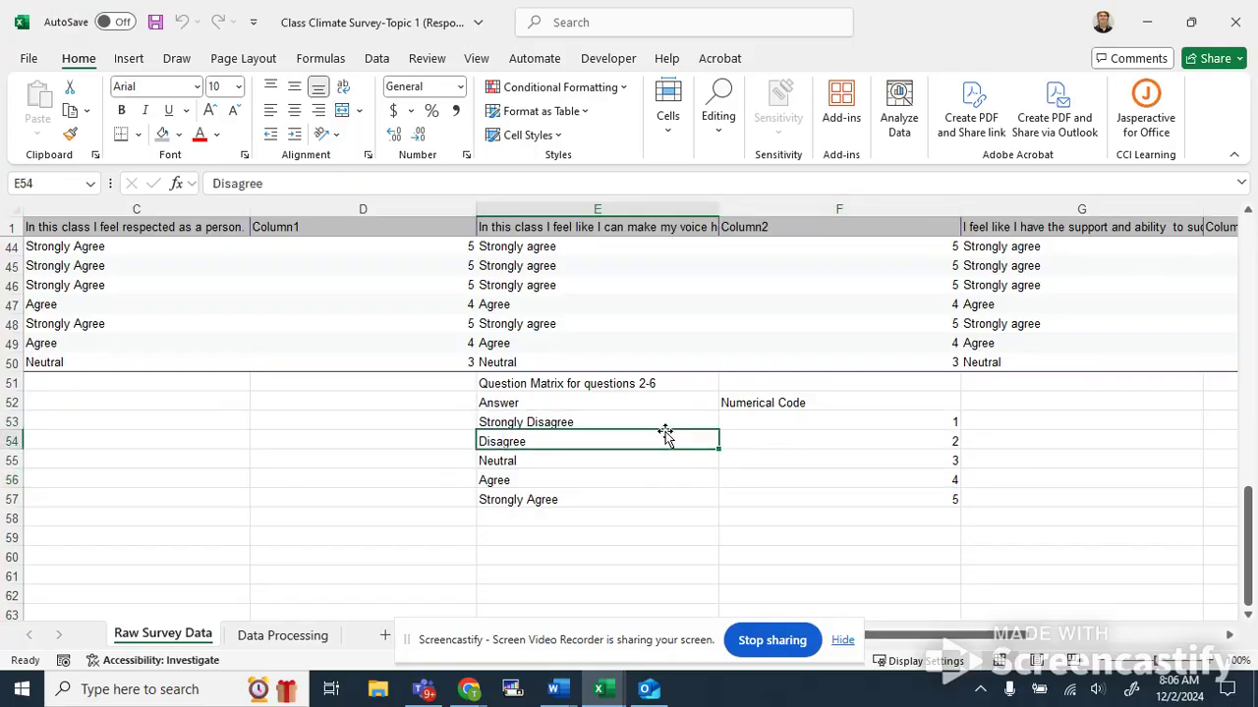
scroll(665, 441, down, 1)
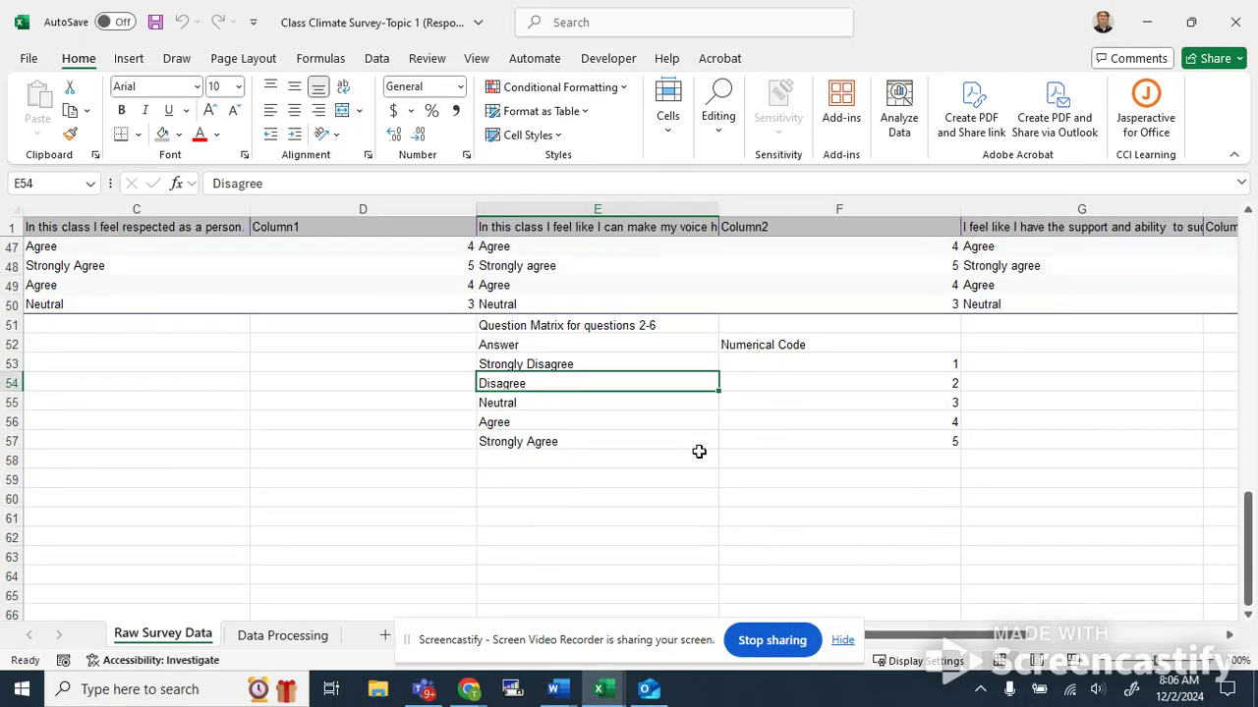
key(Right)
key(Up)
click(585, 338)
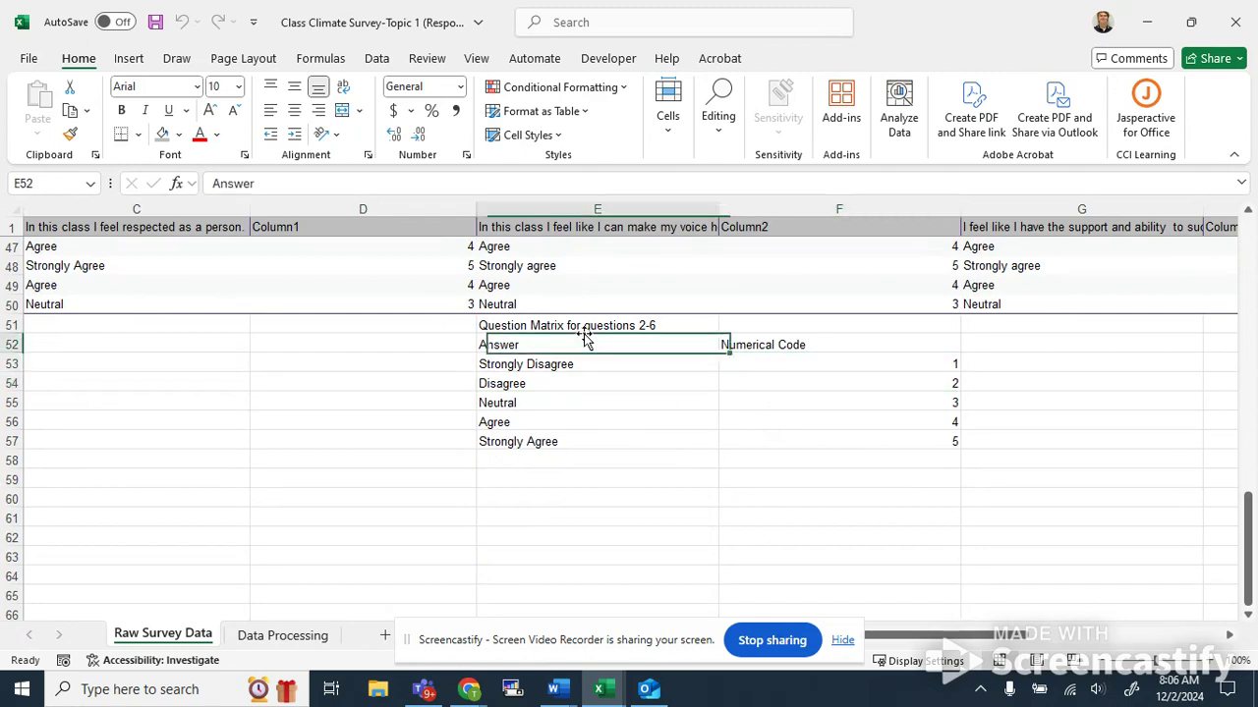
click(632, 326)
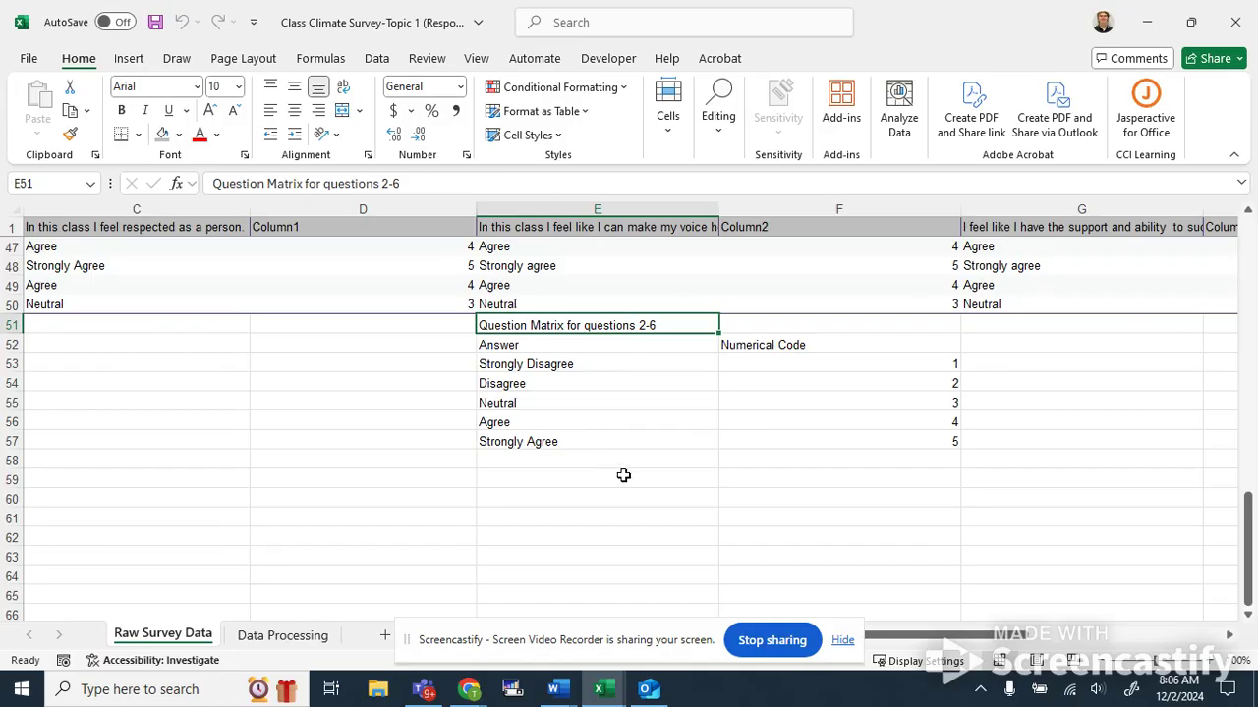
scroll(631, 485, up, 5)
scroll(623, 486, down, 5)
click(658, 358)
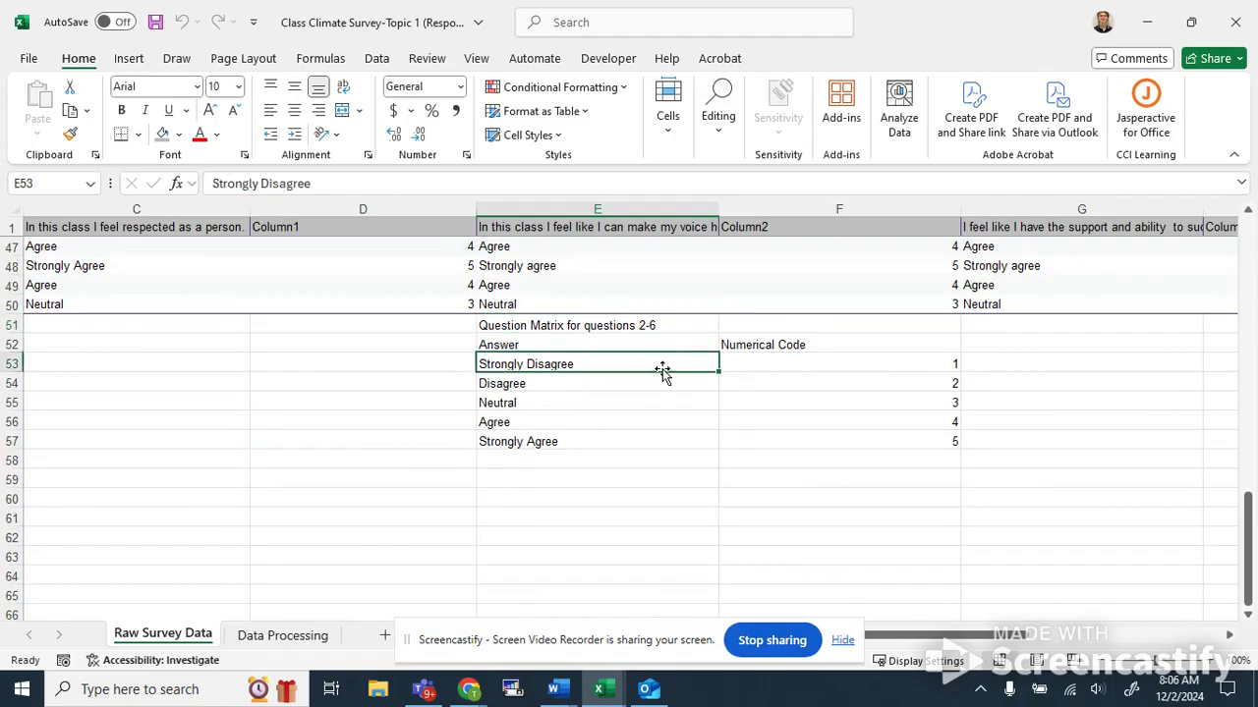
key(Right)
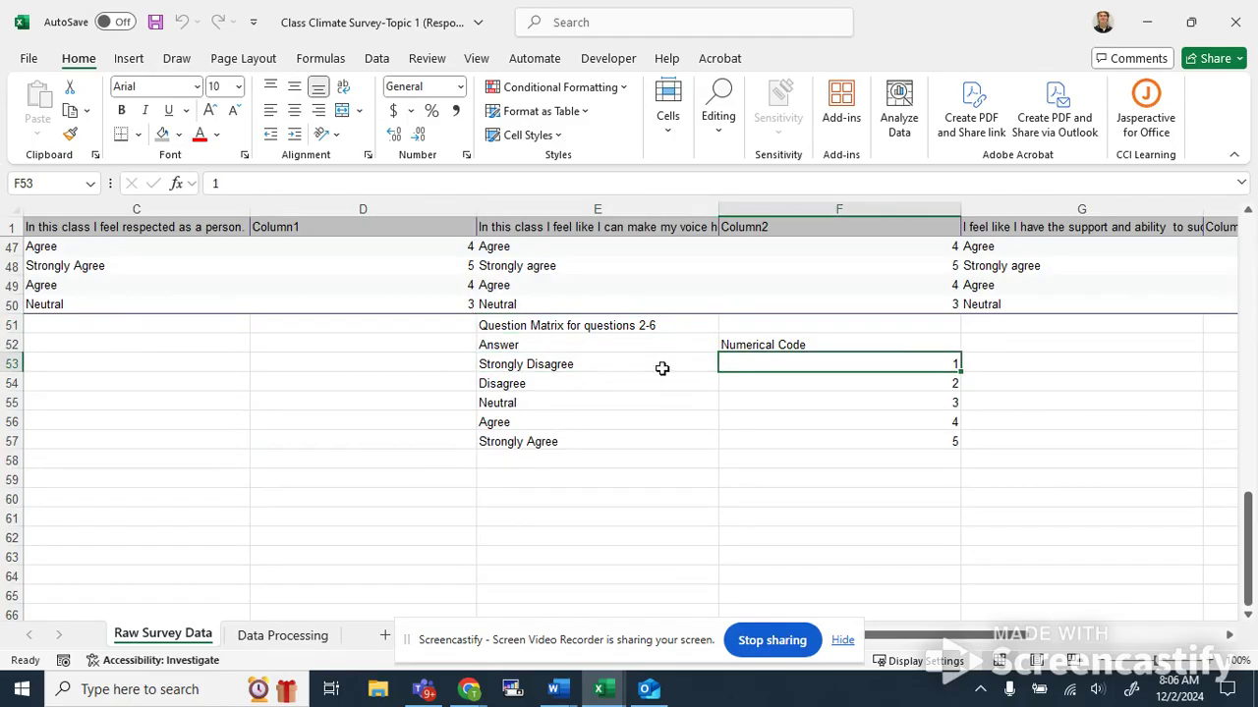
scroll(724, 436, up, 2)
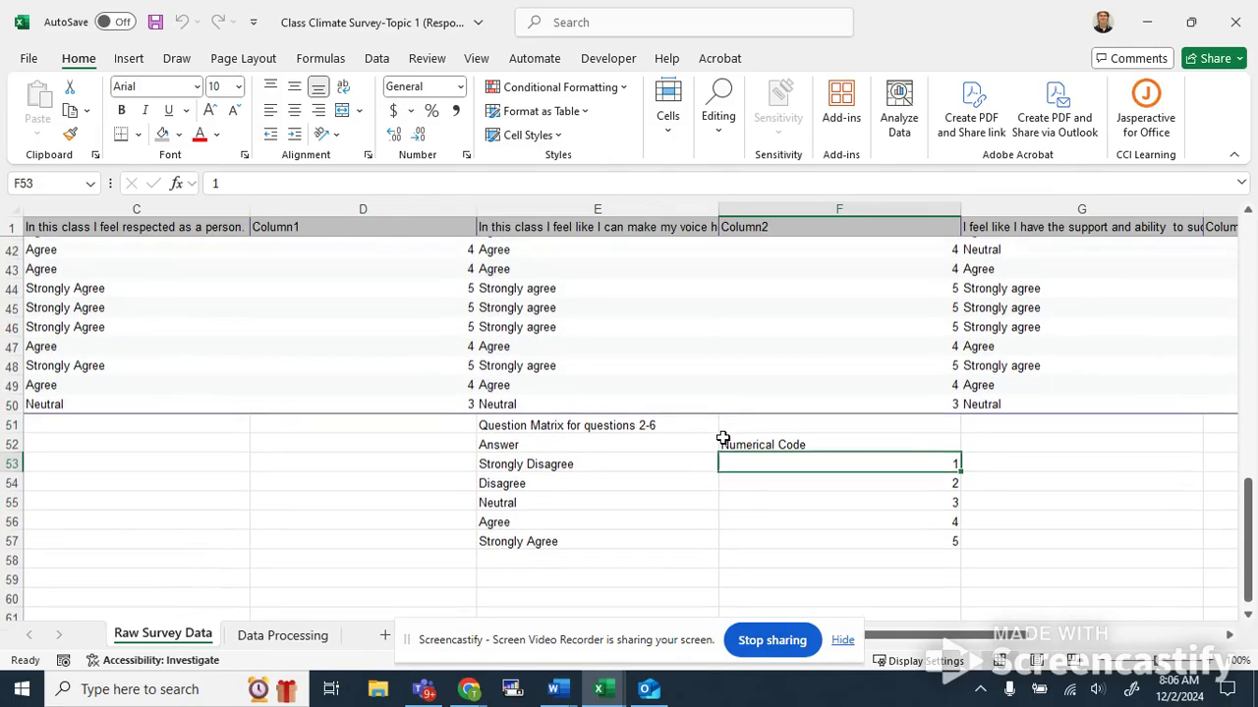
scroll(727, 442, down, 2)
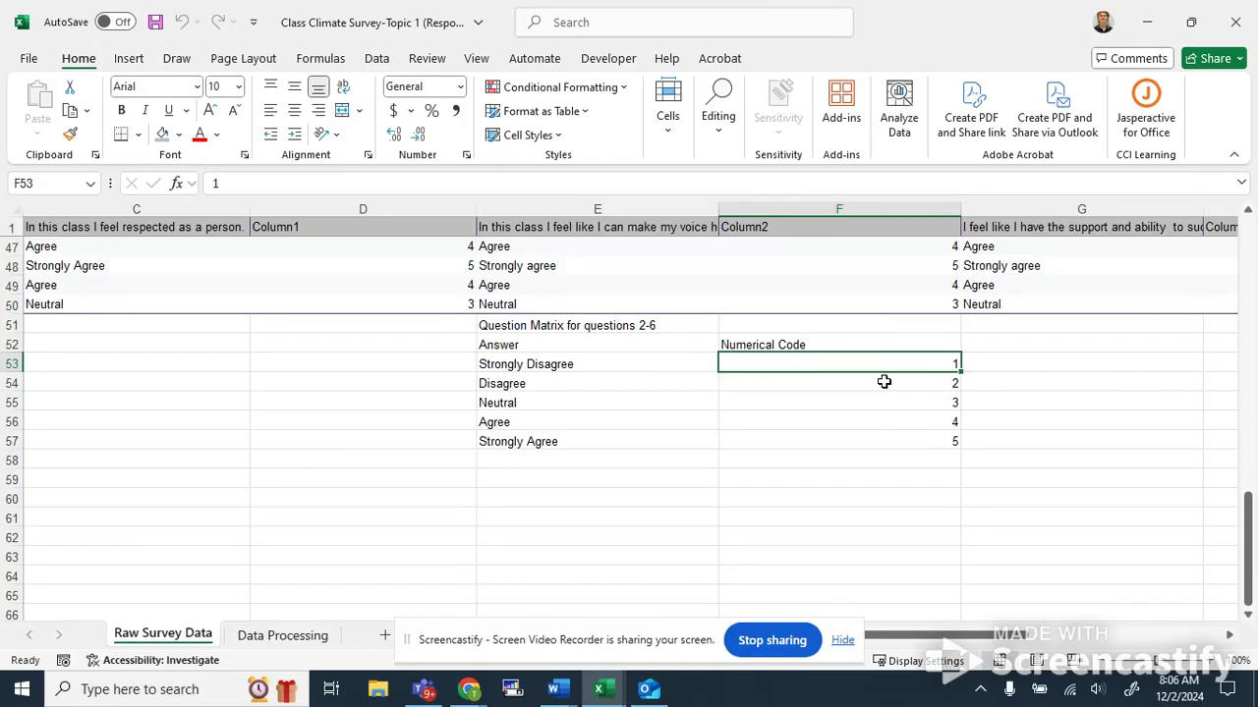
click(923, 382)
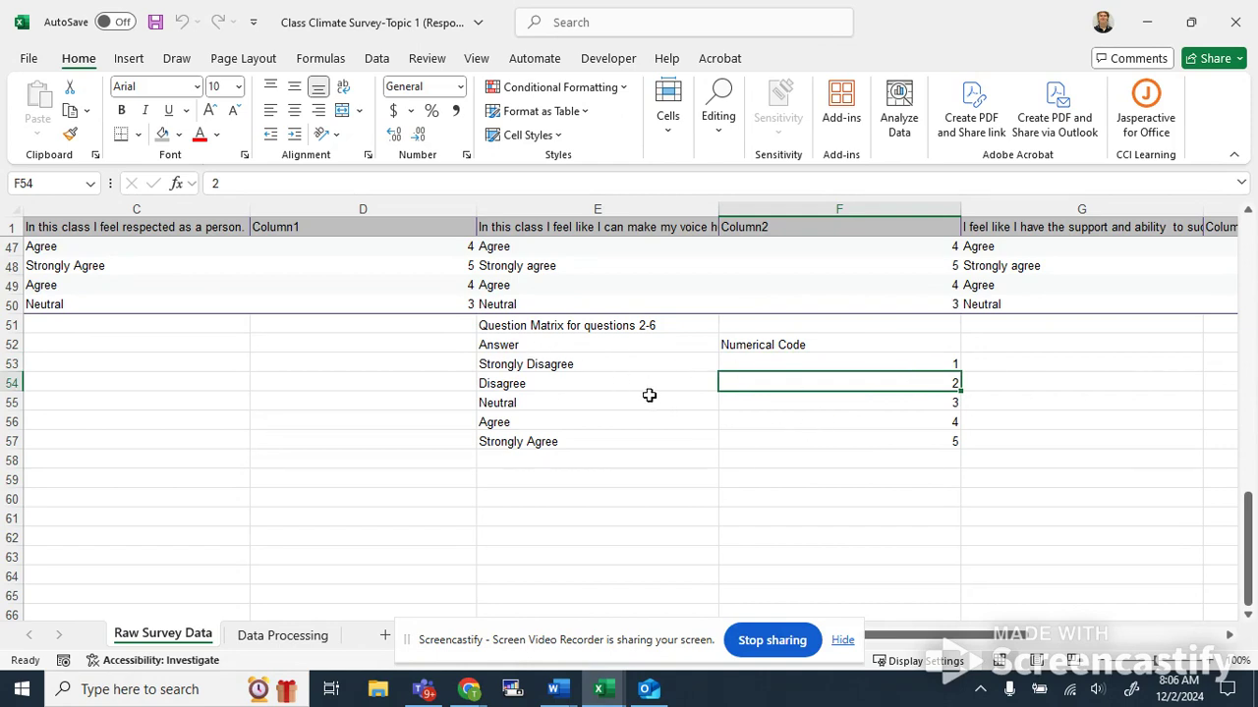
key(Up)
key(Left)
key(Right)
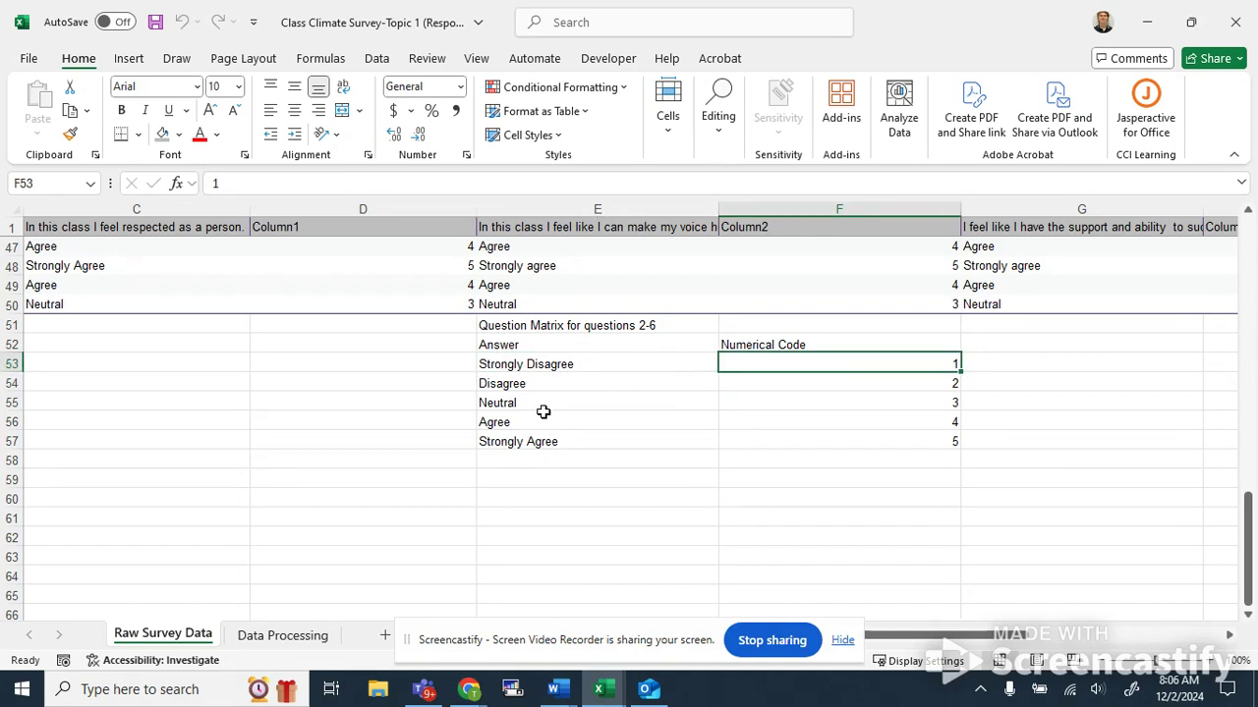
key(Left)
key(Left)
key(Left)
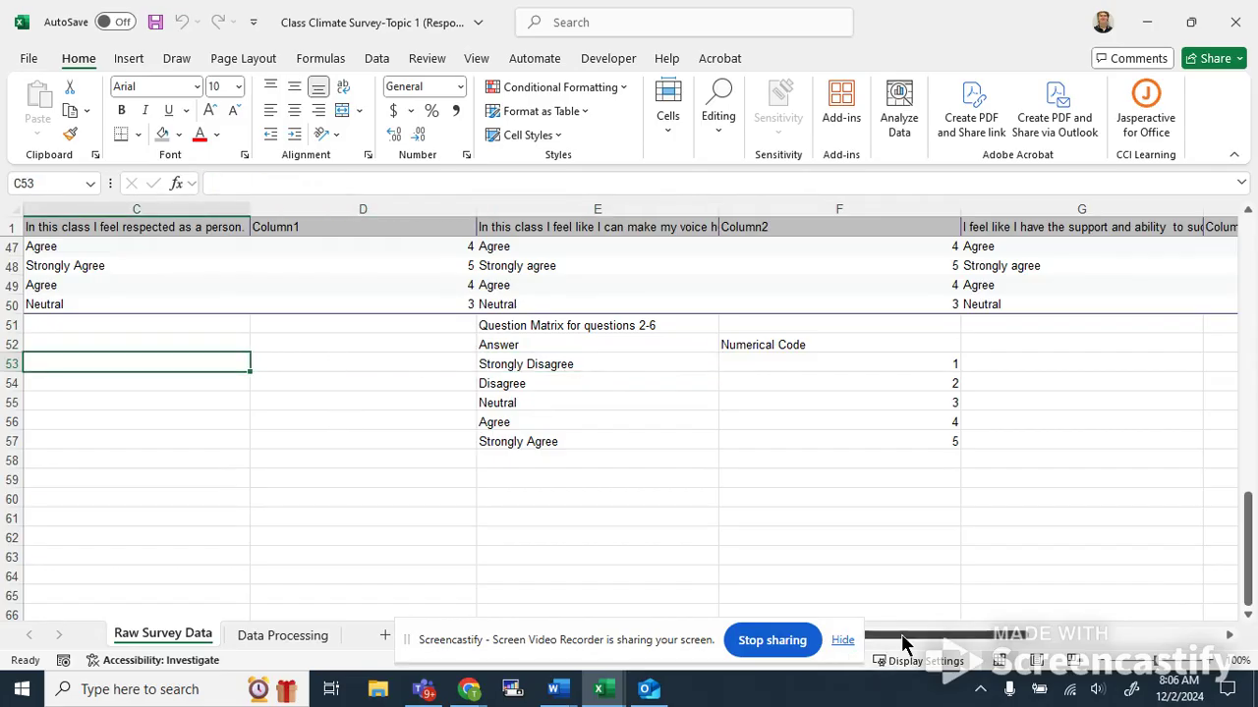
scroll(902, 644, left, 2)
scroll(708, 534, up, 12)
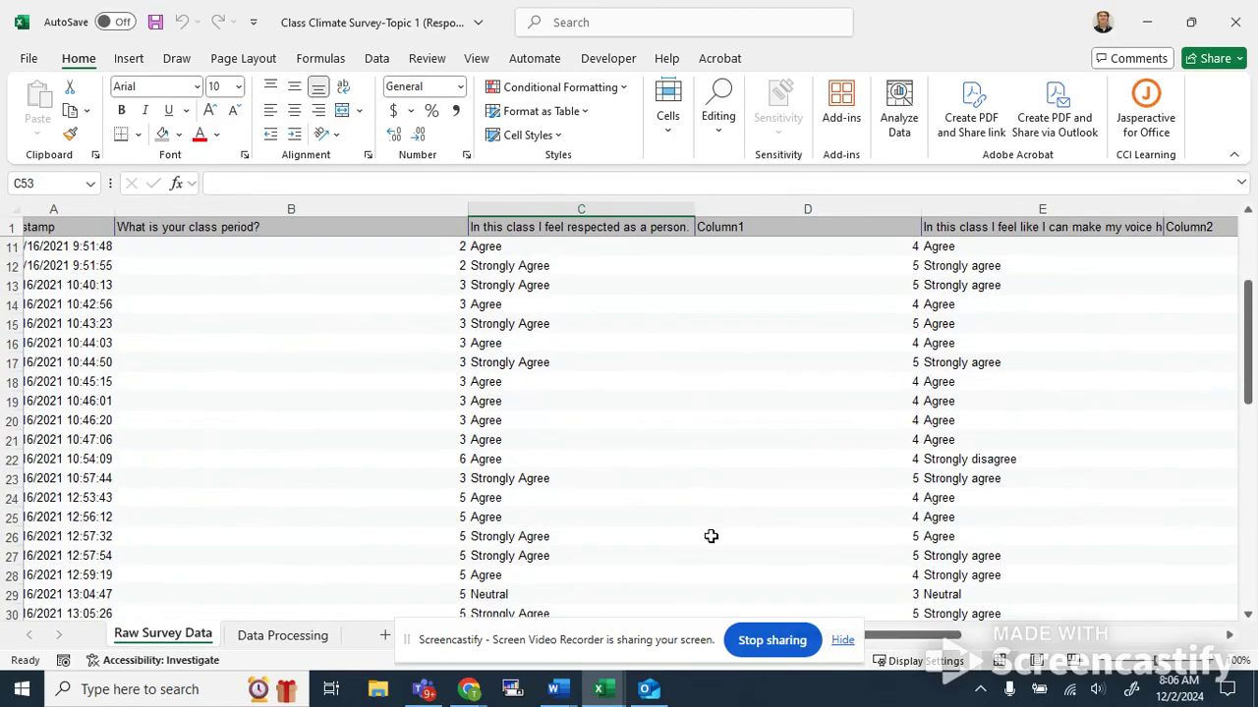
scroll(710, 536, up, 3)
Compare the text answers in the first rating question column with the numeric codes in the adjacent column.
click(648, 233)
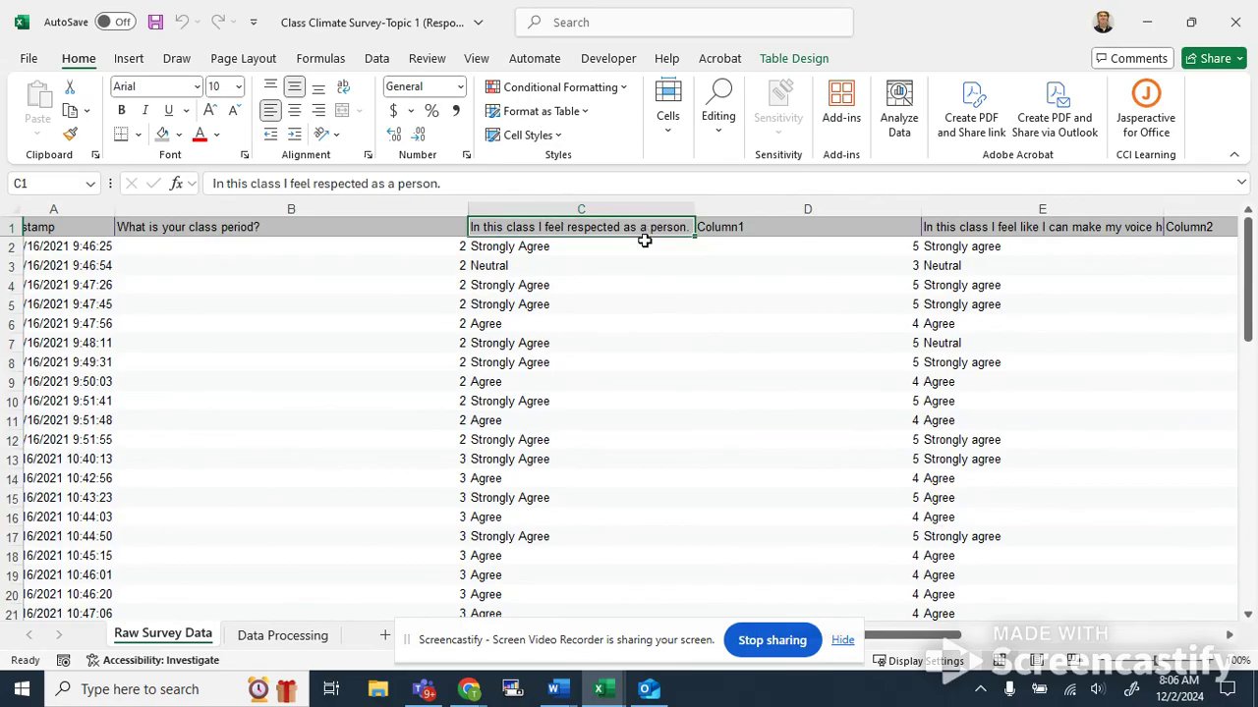
key(Down)
key(Down)
key(Down)
key(Down)
key(Down)
key(Down)
key(Down)
key(Down)
key(Down)
key(Down)
key(Up)
key(Up)
key(Up)
key(Up)
key(Up)
key(Up)
key(Up)
key(Up)
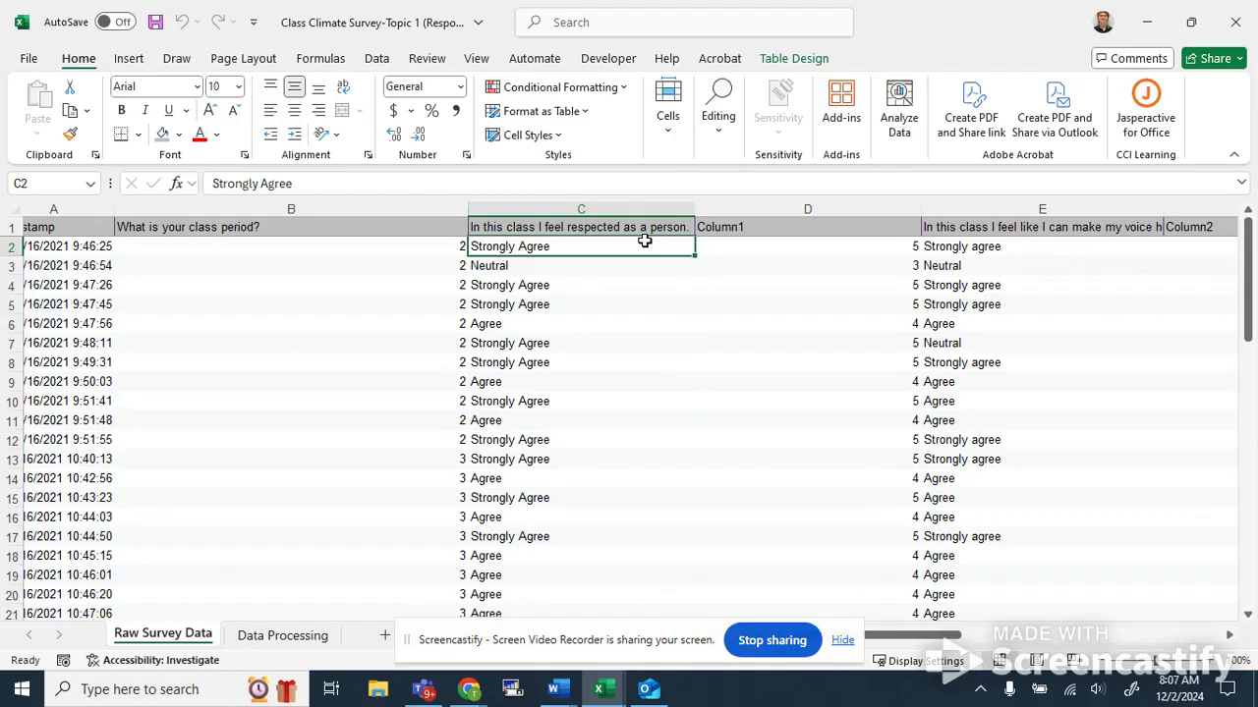
click(792, 248)
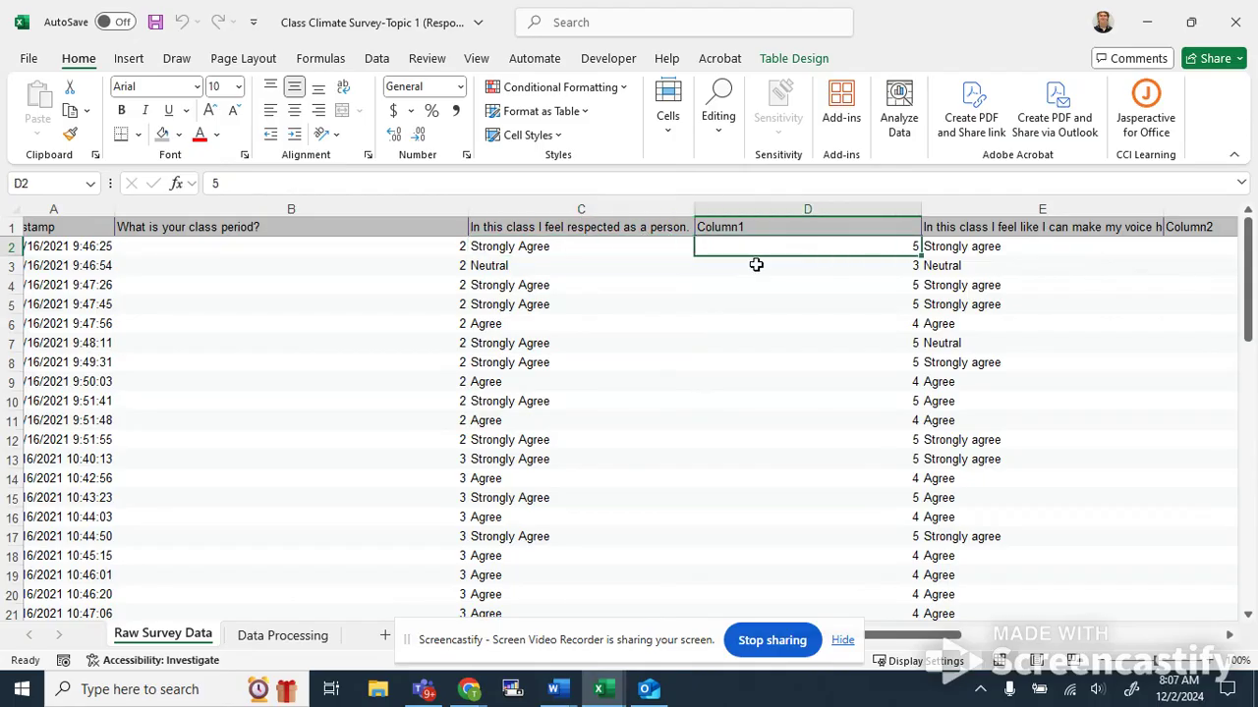
scroll(727, 426, down, 10)
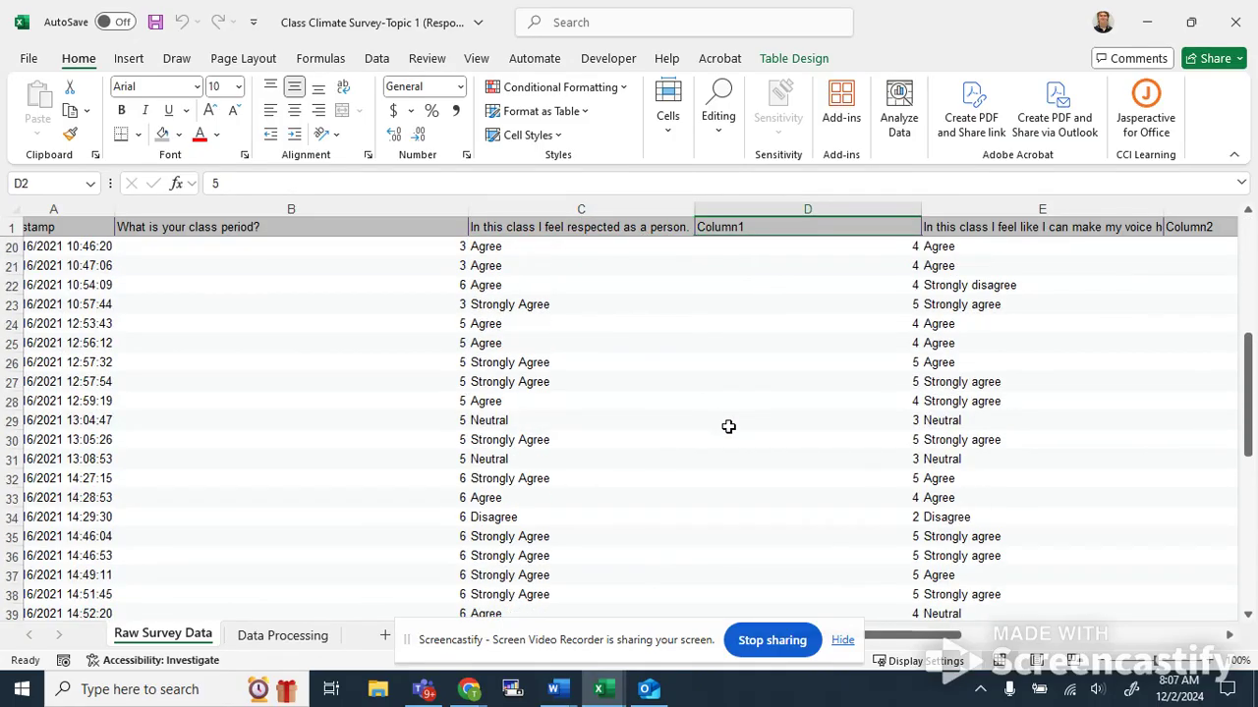
scroll(737, 428, up, 10)
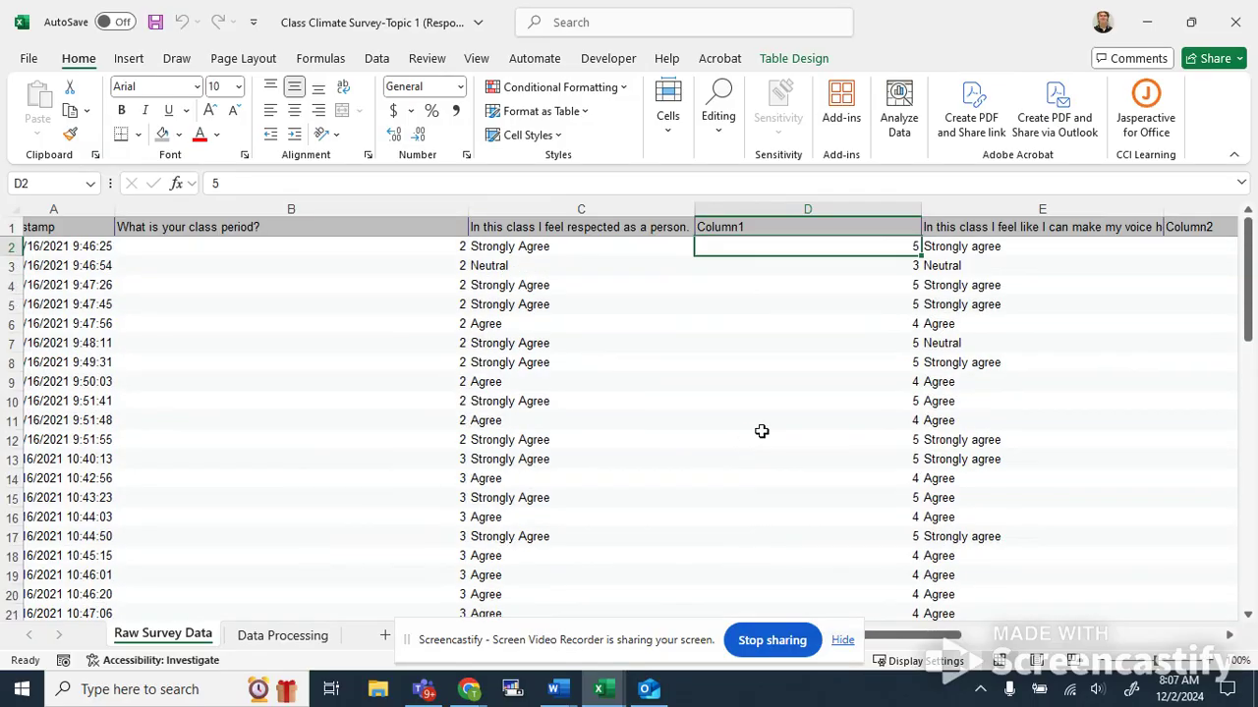
key(Right)
key(Right)
key(Right)
key(Left)
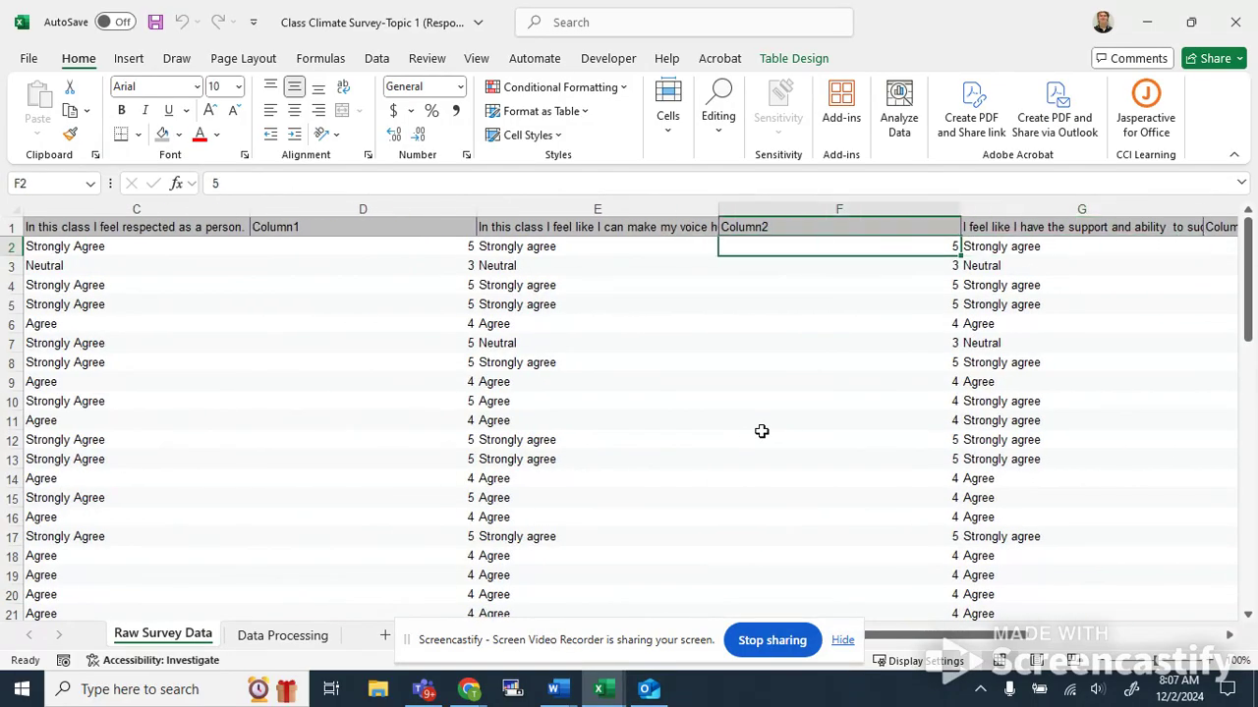
key(Left)
key(Left)
key(Left)
key(Left)
key(Left)
key(Right)
key(Right)
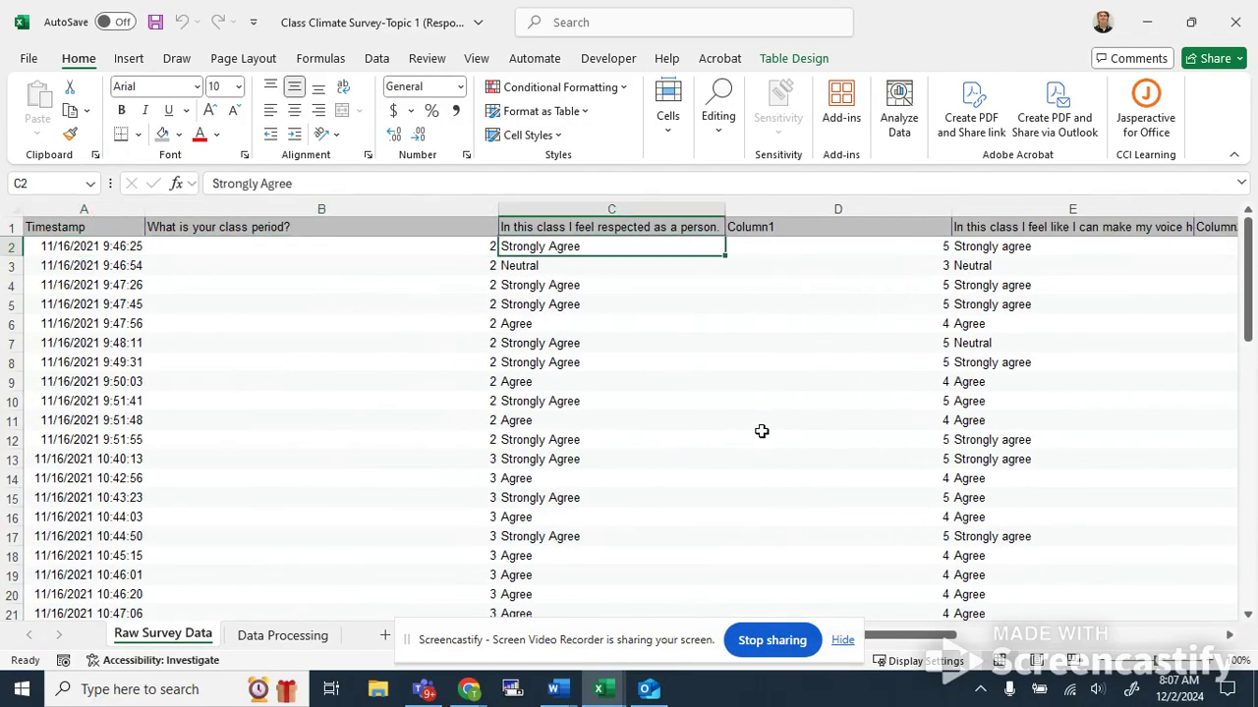
key(Right)
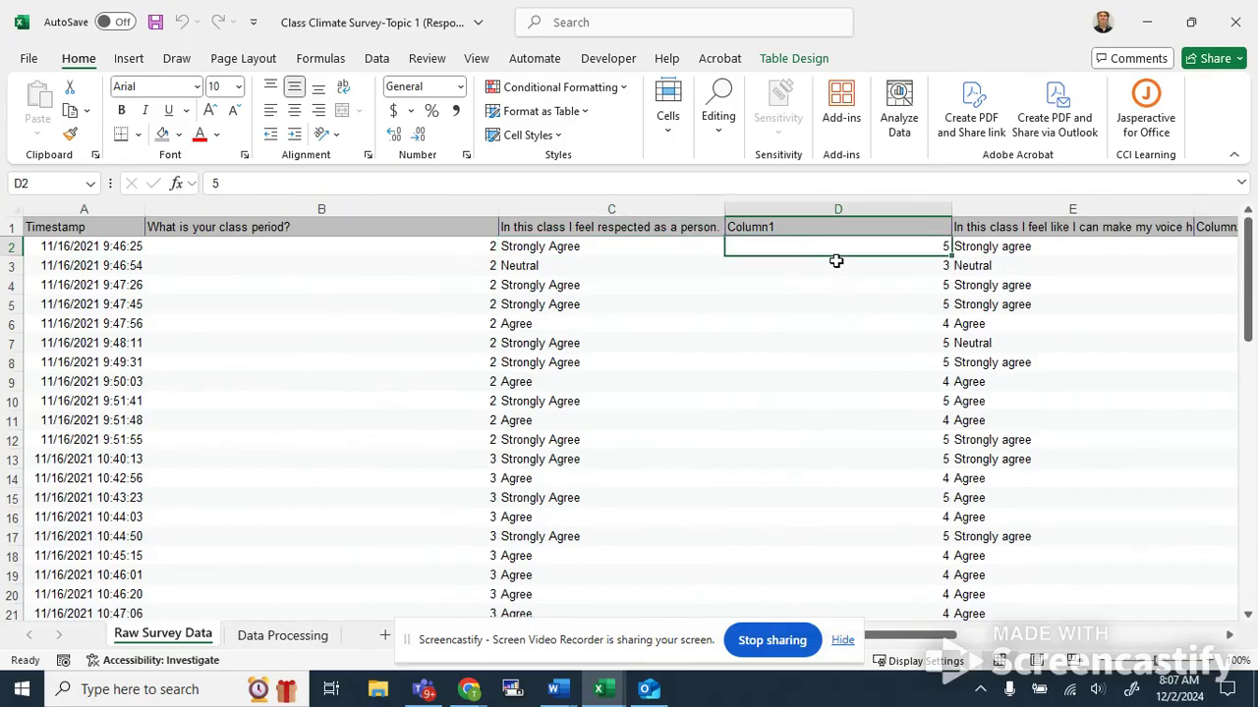
right_click(900, 232)
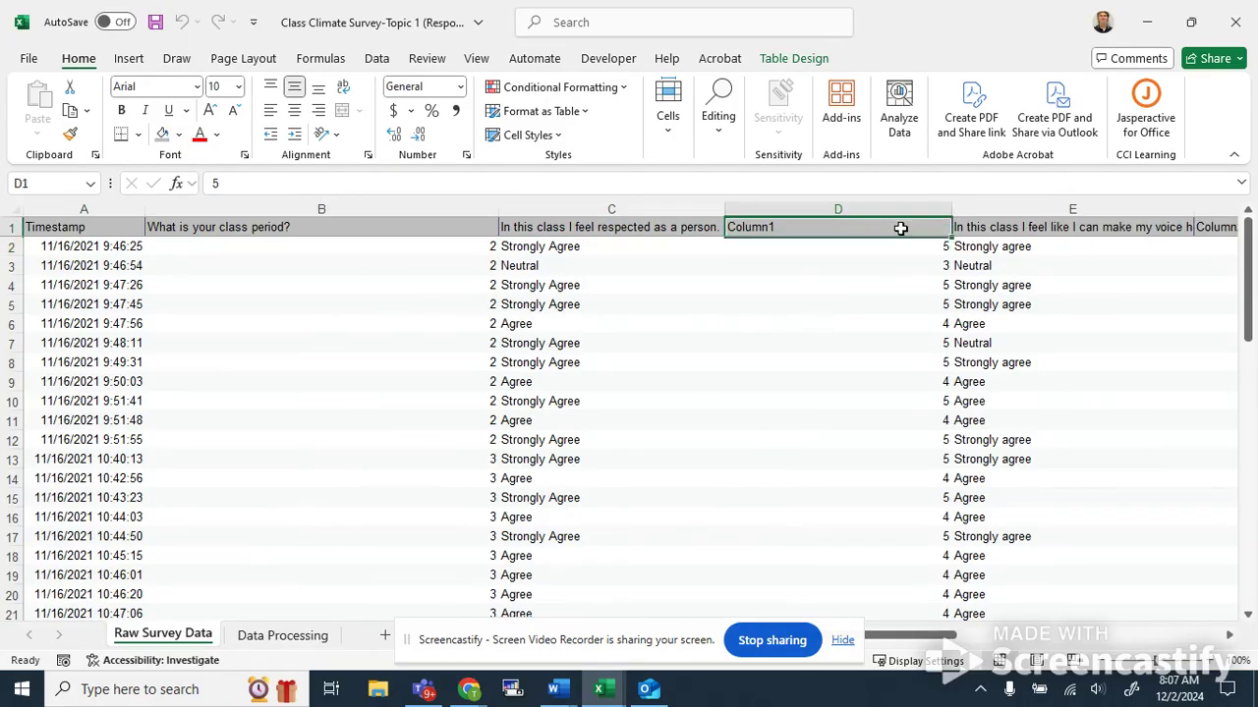
mouse_move(944, 310)
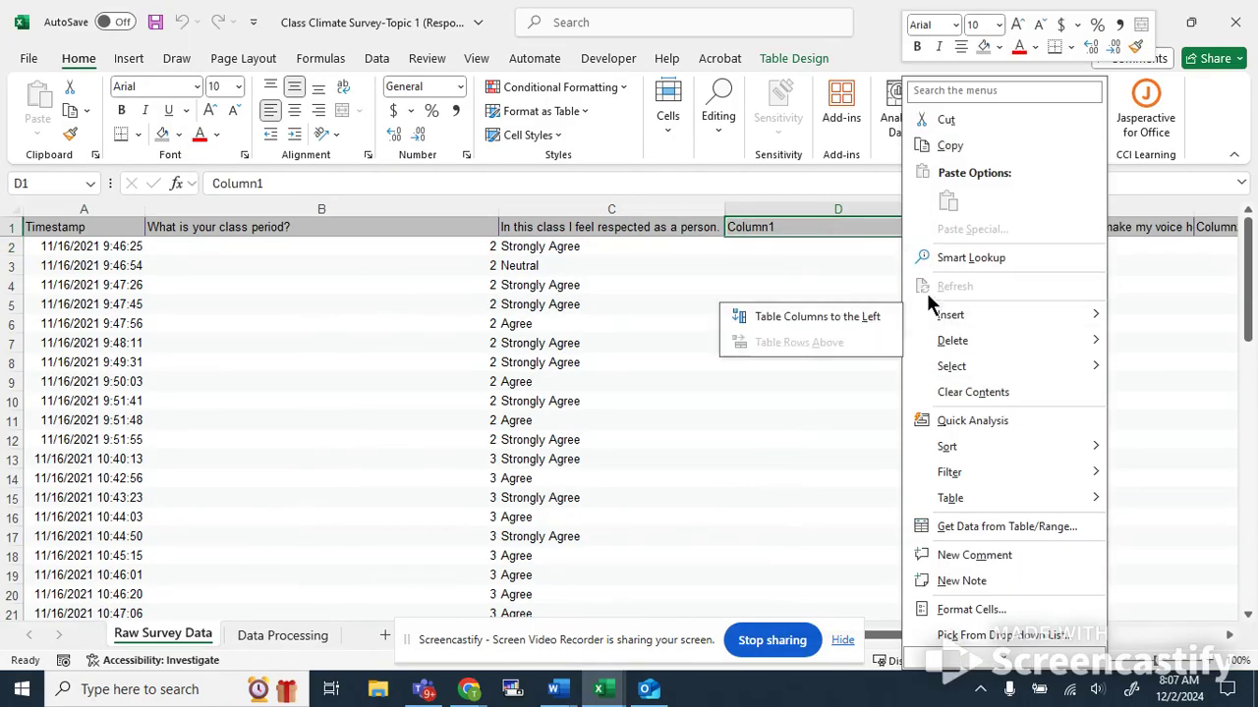
click(845, 316)
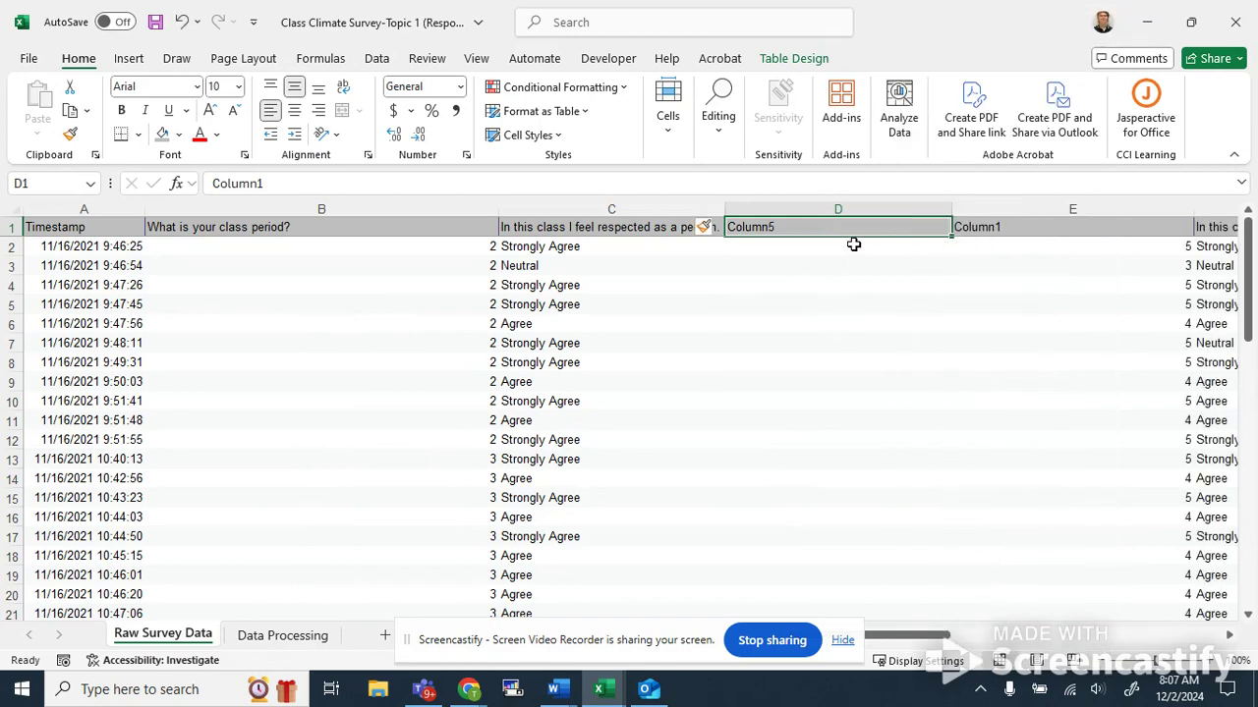
key(ctrl+z)
Examine the remaining rating question columns, their numeric code columns, and the open-ended response columns.
key(Right)
key(Right)
key(Right)
key(Right)
key(Right)
key(Right)
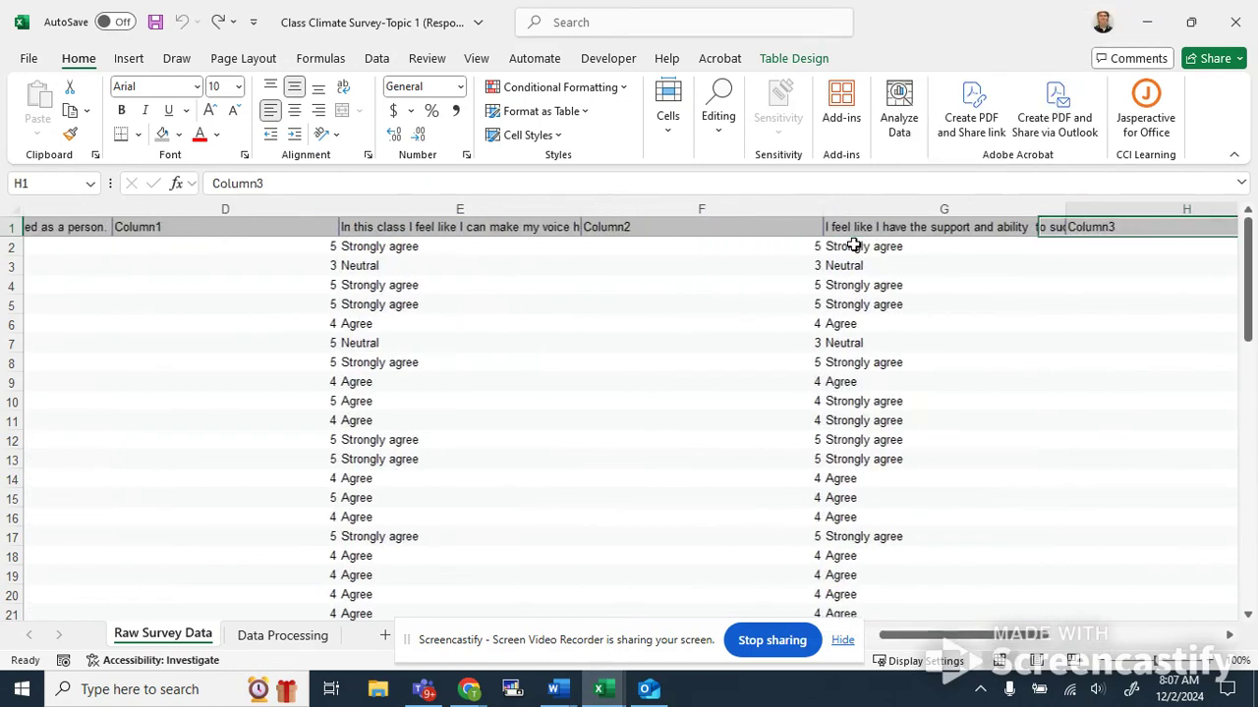
key(Down)
key(Right)
key(Left)
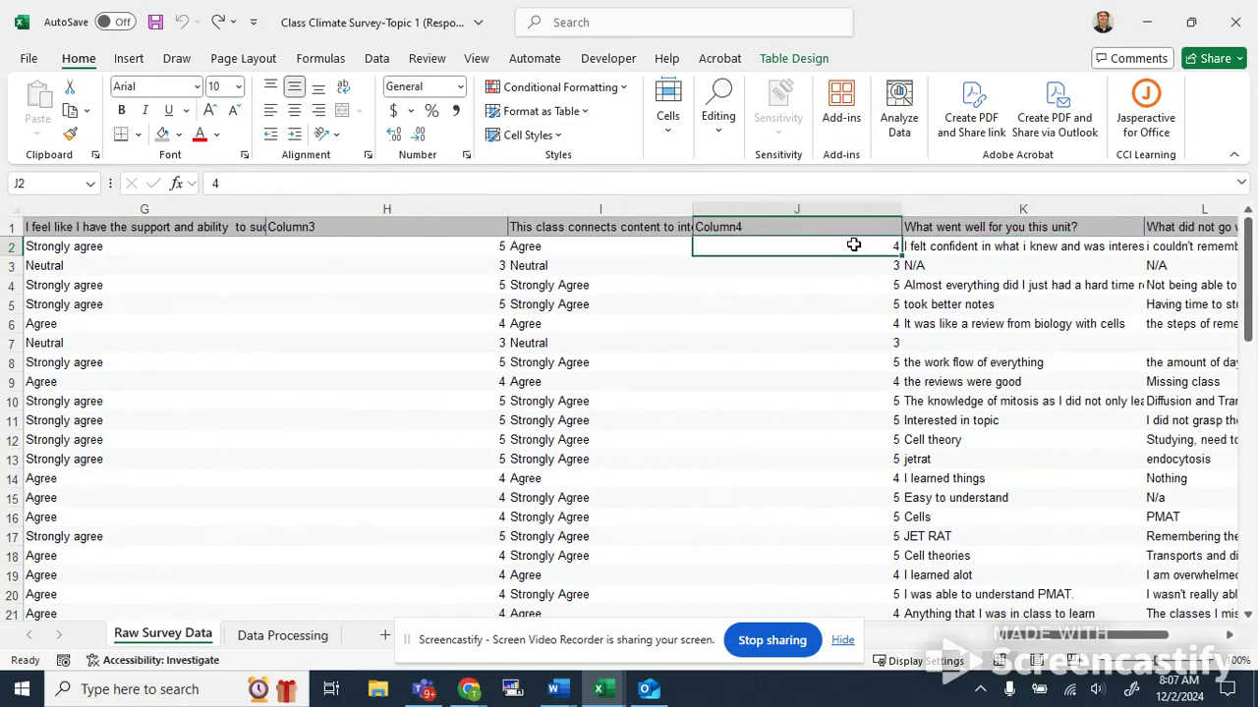
scroll(763, 403, down, 4)
scroll(789, 406, up, 4)
key(Right)
key(Right)
key(Right)
key(Left)
key(Left)
key(Left)
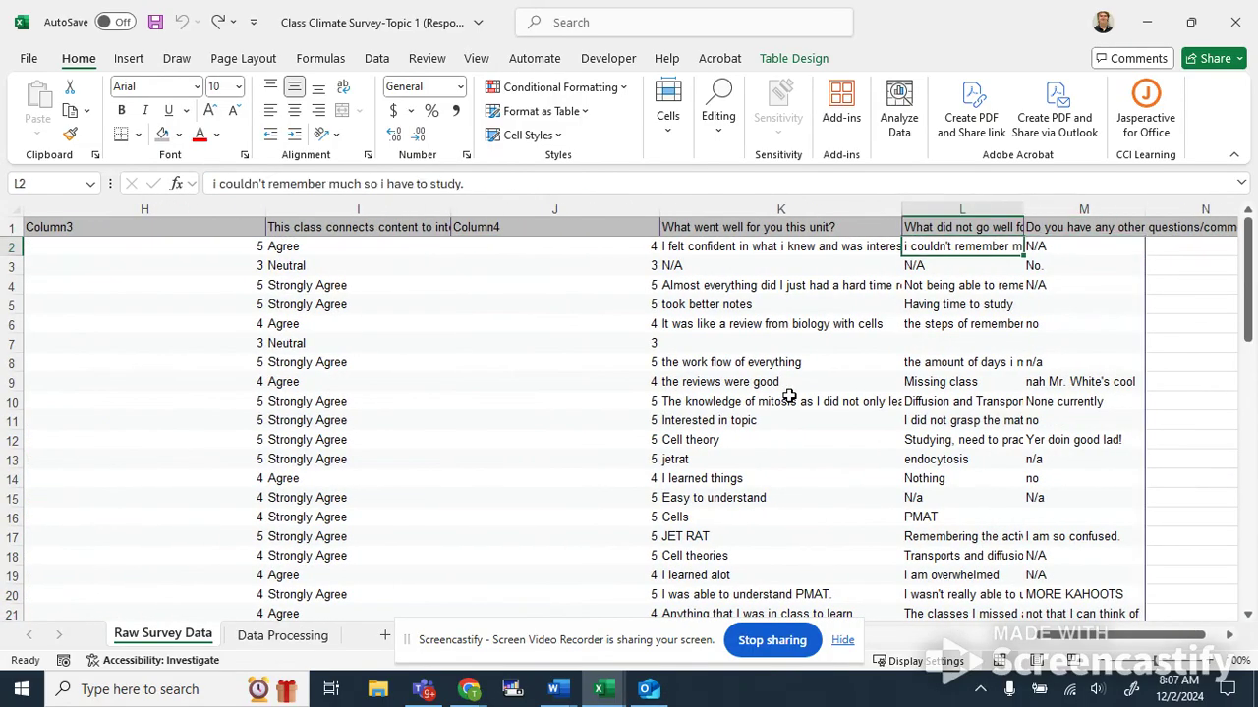
key(Left)
key(Left)
key(Left)
key(Left)
key(Left)
key(Left)
key(Left)
key(Left)
key(Left)
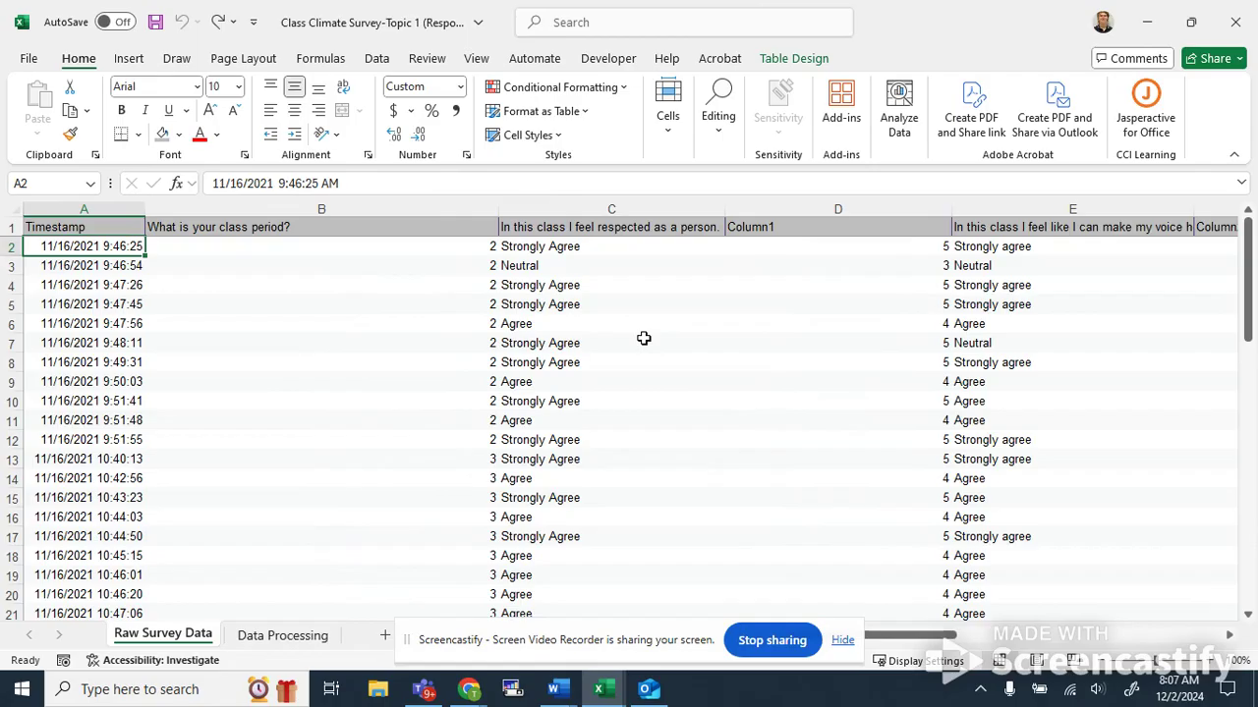
scroll(649, 341, down, 7)
scroll(649, 354, up, 7)
scroll(690, 313, down, 13)
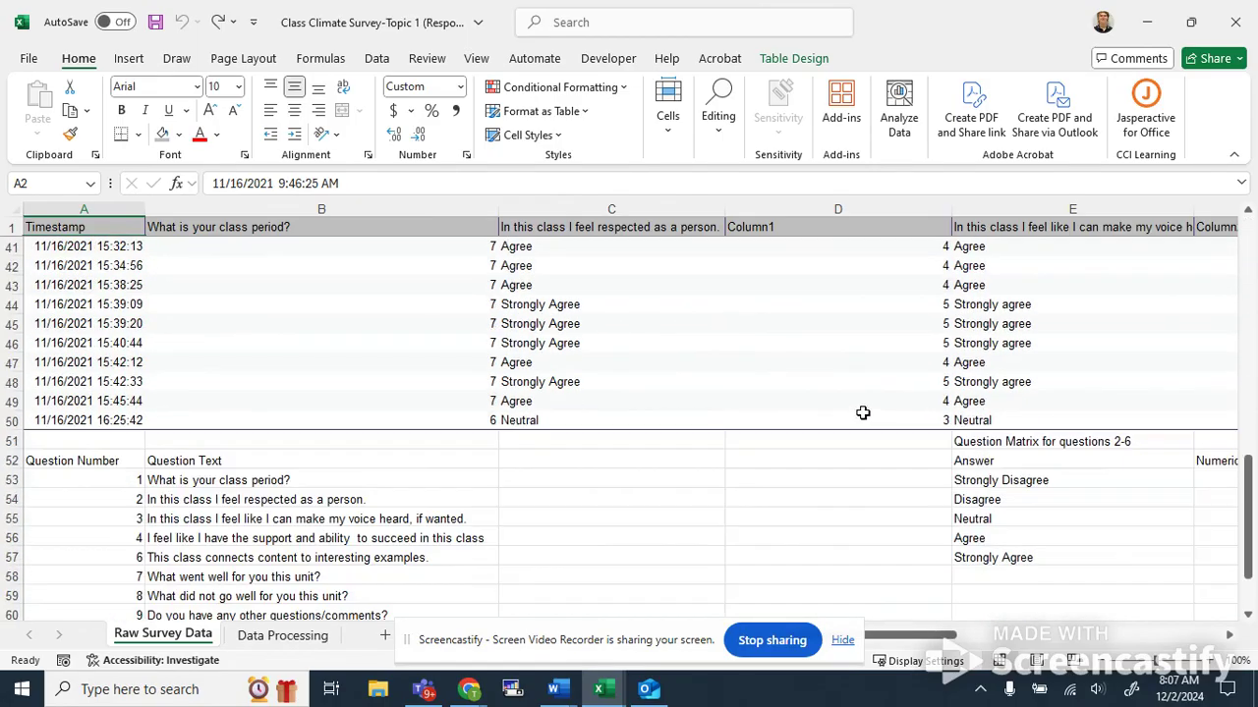
scroll(854, 407, up, 3)
key(Right)
key(Right)
key(Right)
key(Right)
key(Right)
key(Right)
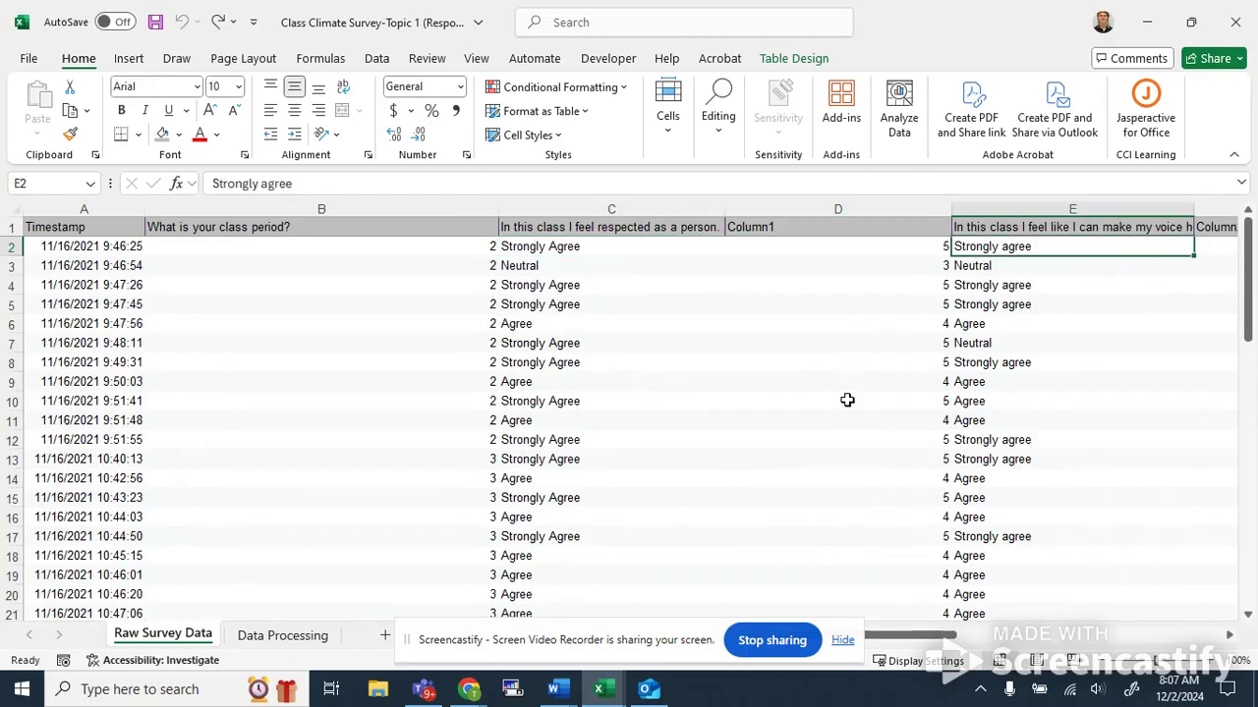
key(Left)
key(Left)
key(Left)
key(Left)
key(Down)
key(Down)
key(Down)
key(Down)
key(Down)
key(Down)
key(Down)
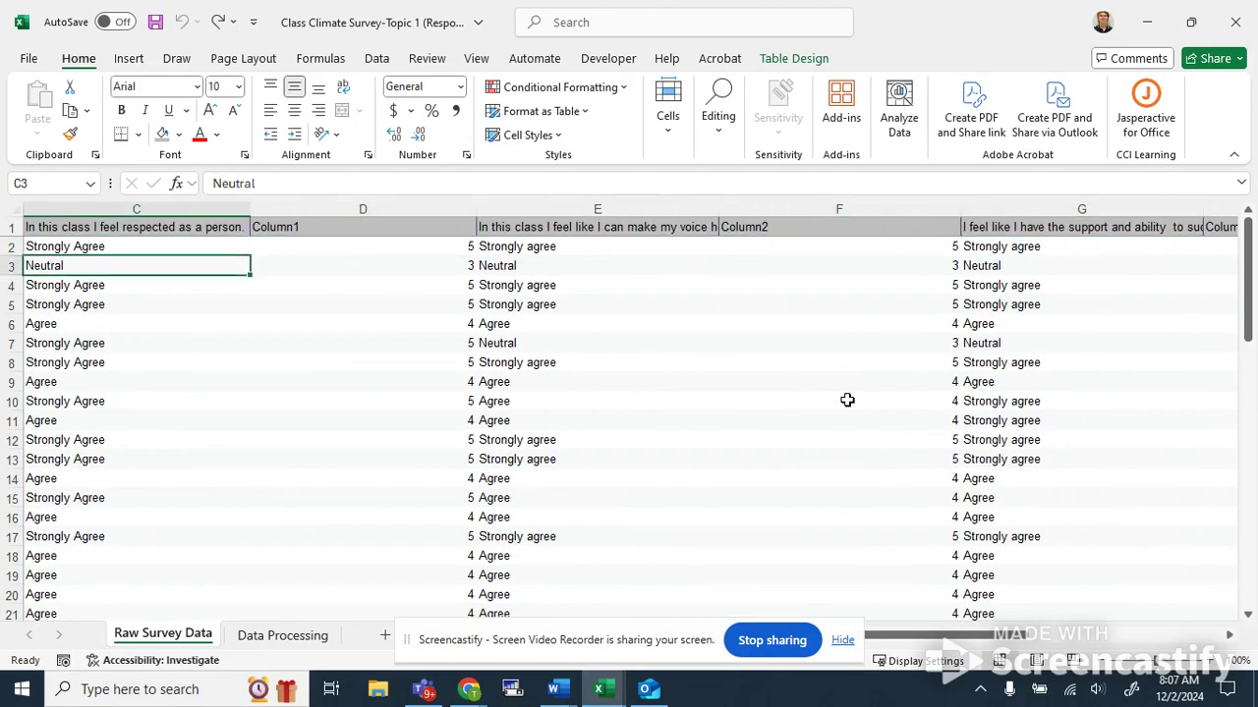
key(Left)
key(Left)
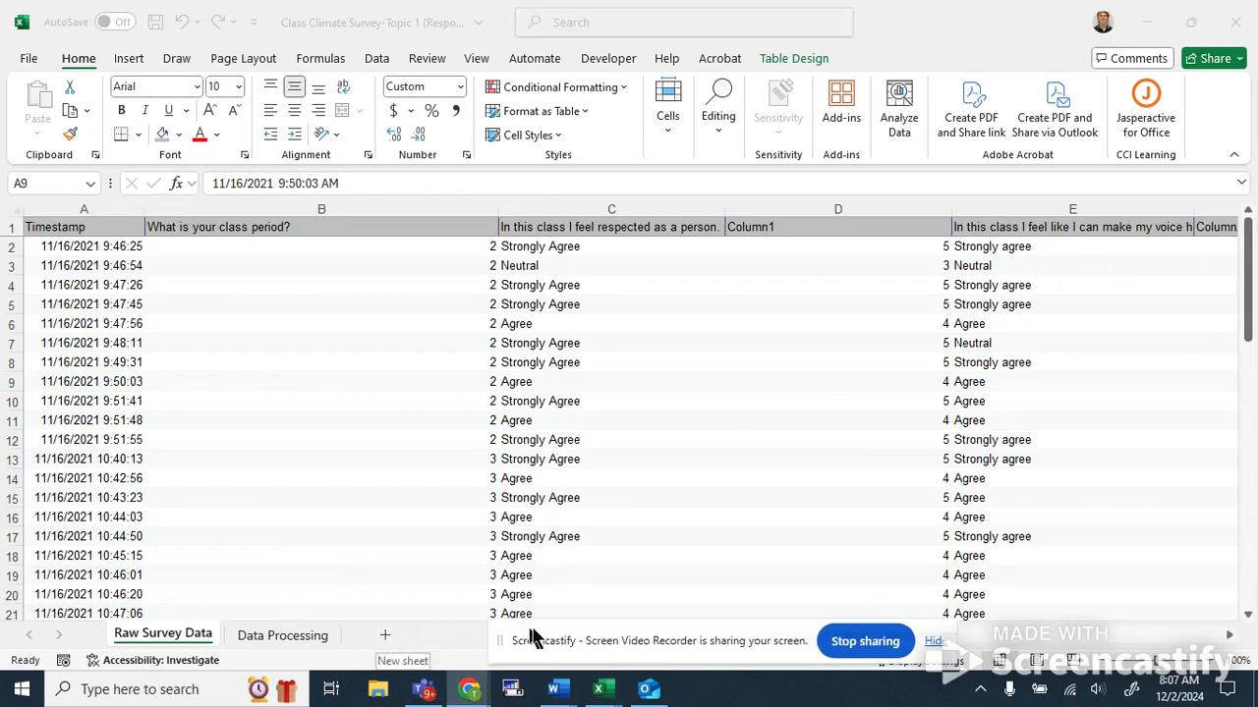
click(383, 635)
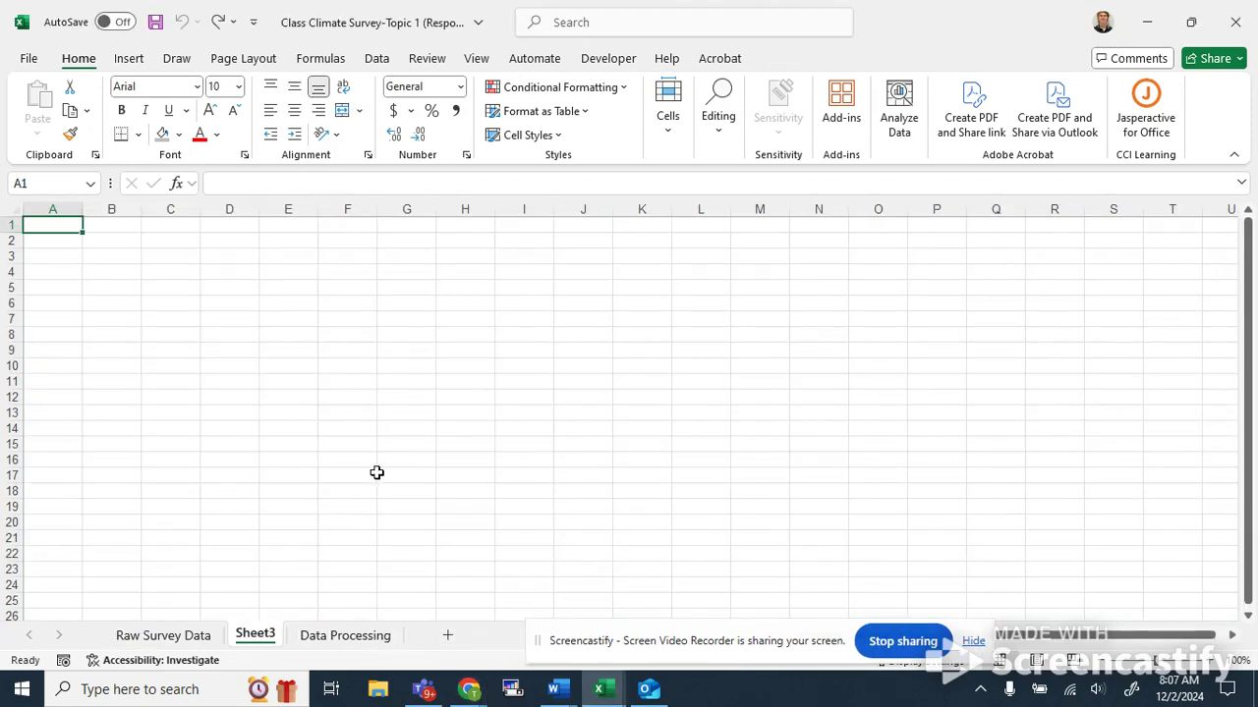
right_click(265, 644)
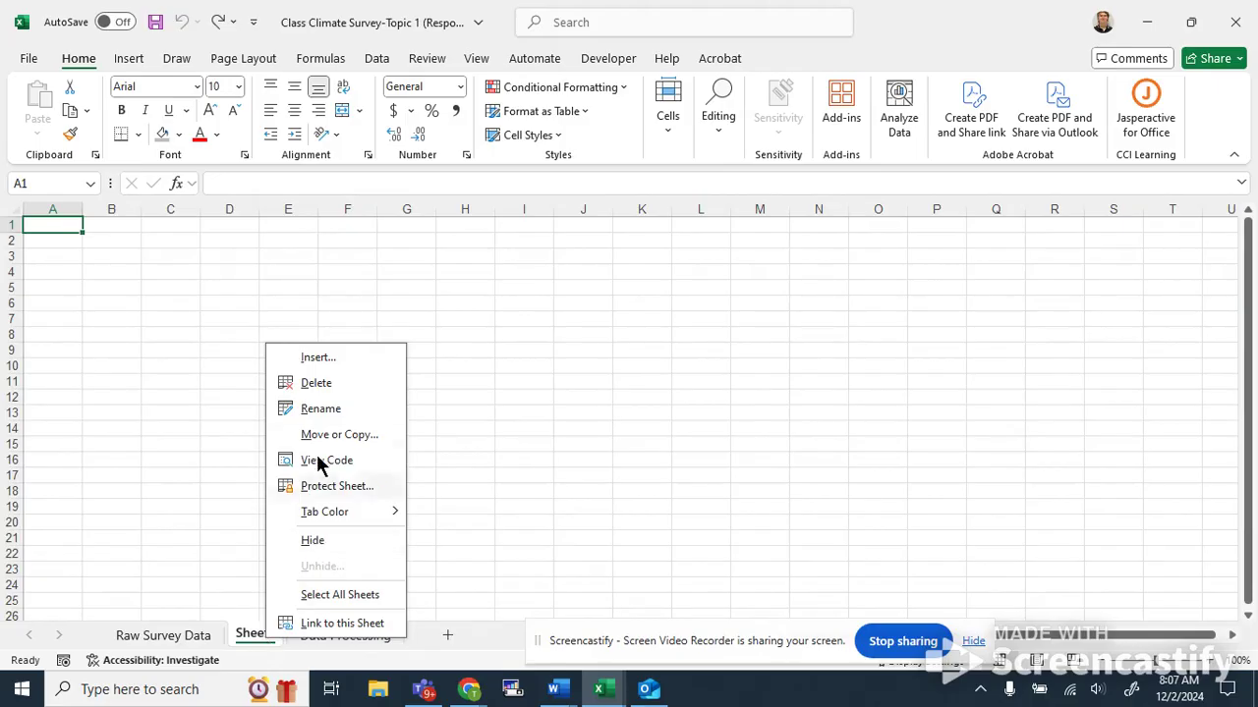
click(319, 384)
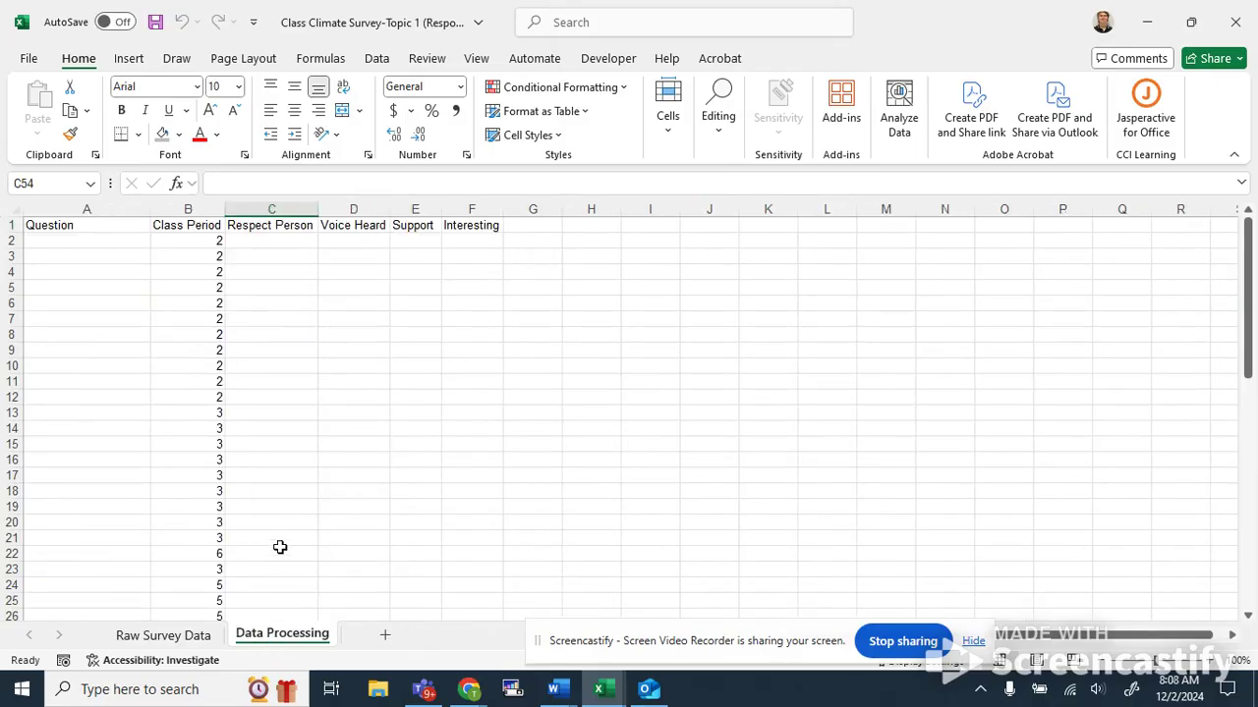
Review the Data Processing sheet headers: Question, Class Period, Respect Person, Voice Heard, Support, Interesting.
scroll(284, 538, down, 4)
scroll(286, 541, up, 4)
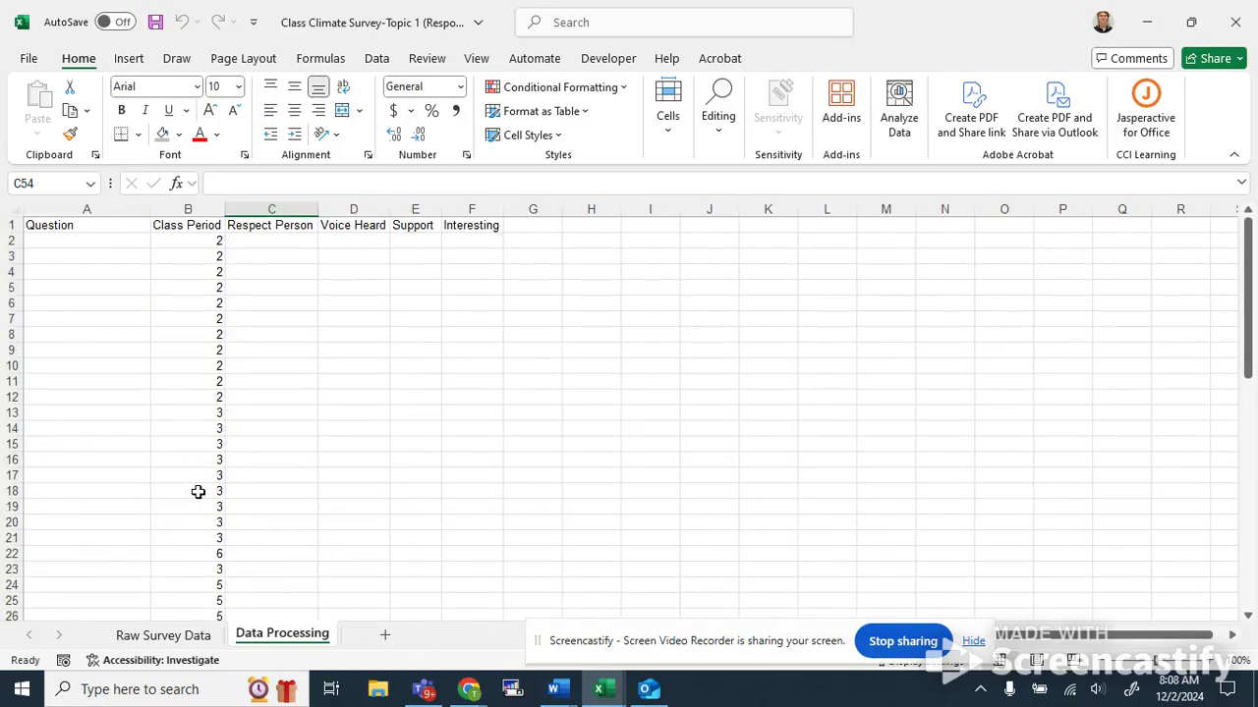
click(89, 228)
key(Right)
key(Right)
key(Right)
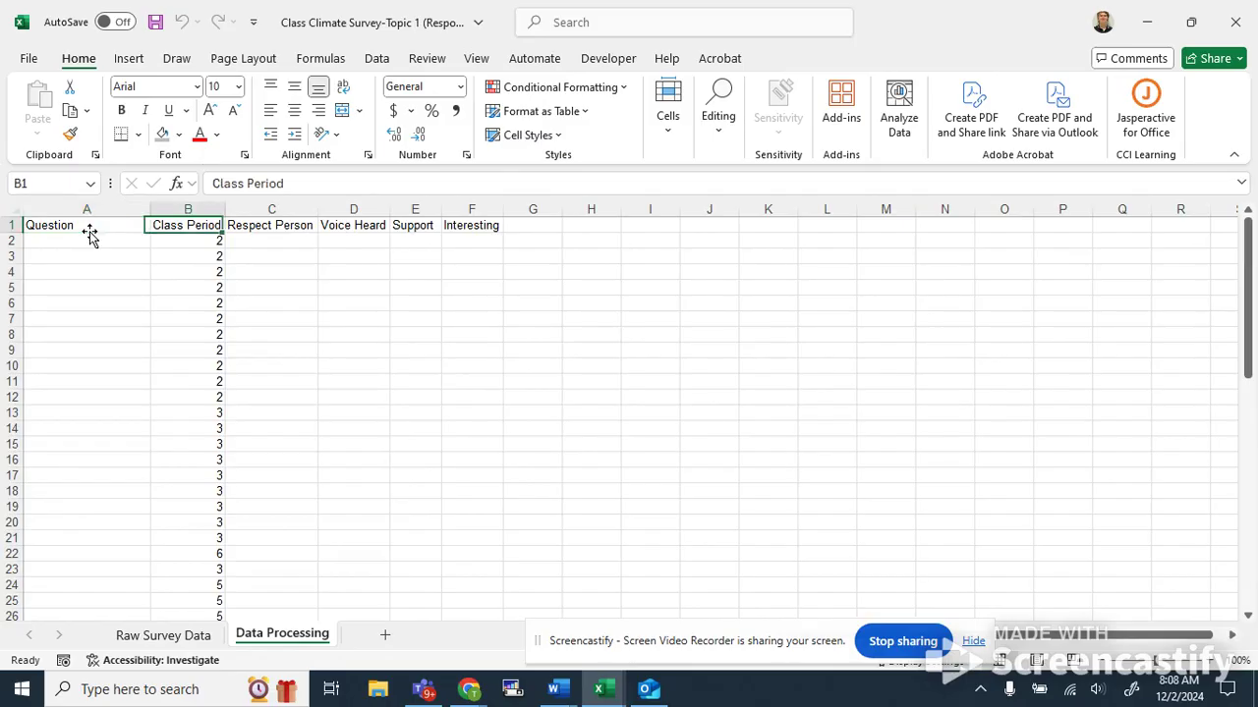
key(Right)
key(Right)
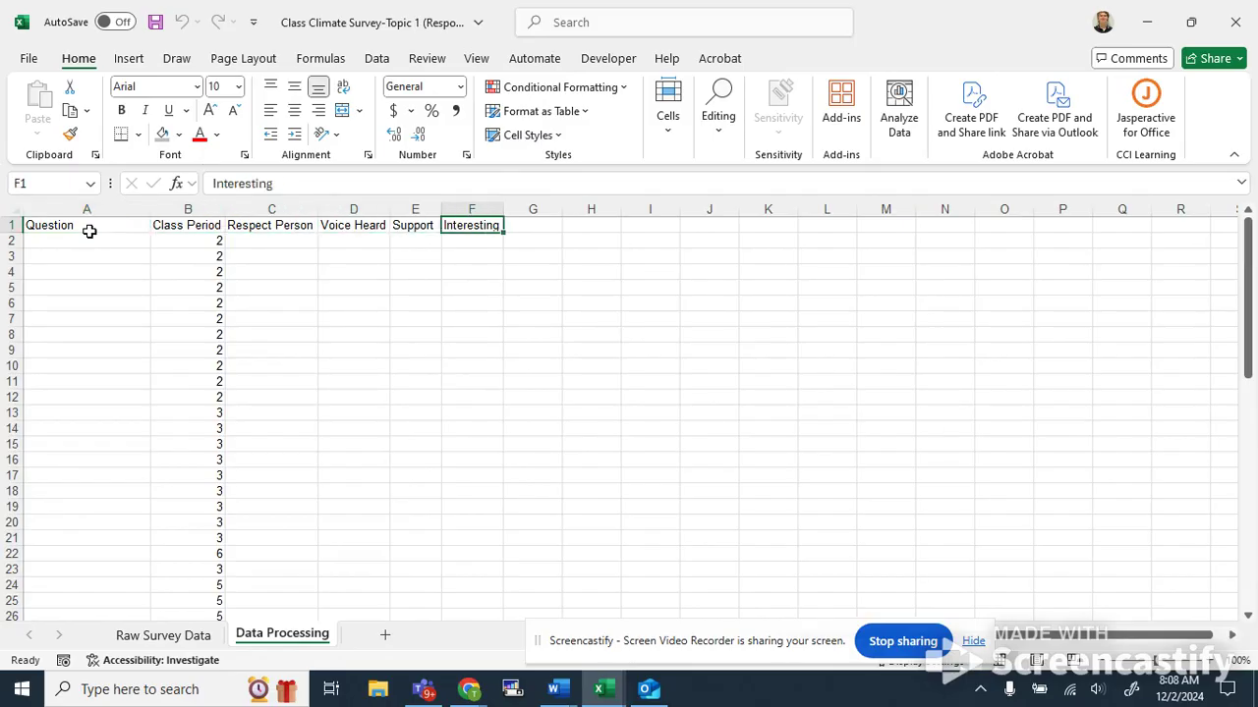
click(283, 226)
scroll(300, 312, down, 2)
scroll(296, 314, down, 8)
scroll(295, 314, up, 9)
scroll(296, 315, up, 1)
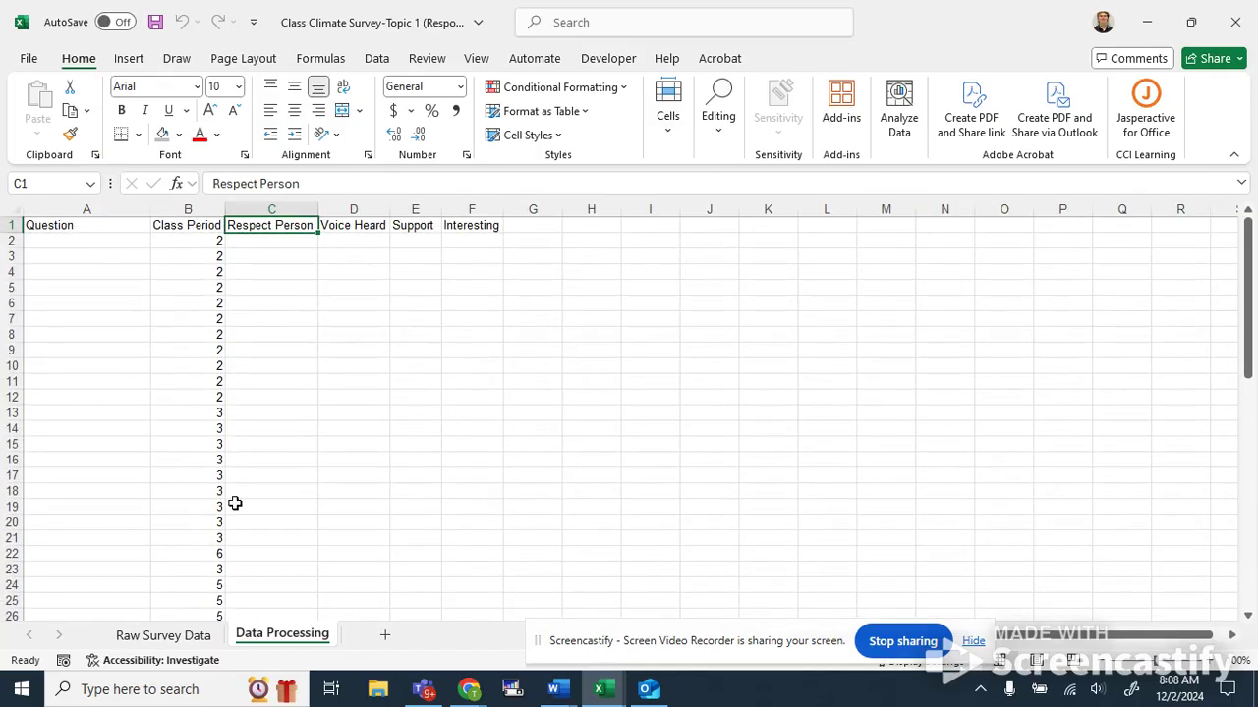
Copy the Column1 numeric codes for rows 2–50 into the Respect Person column of the Data Processing sheet.
click(196, 637)
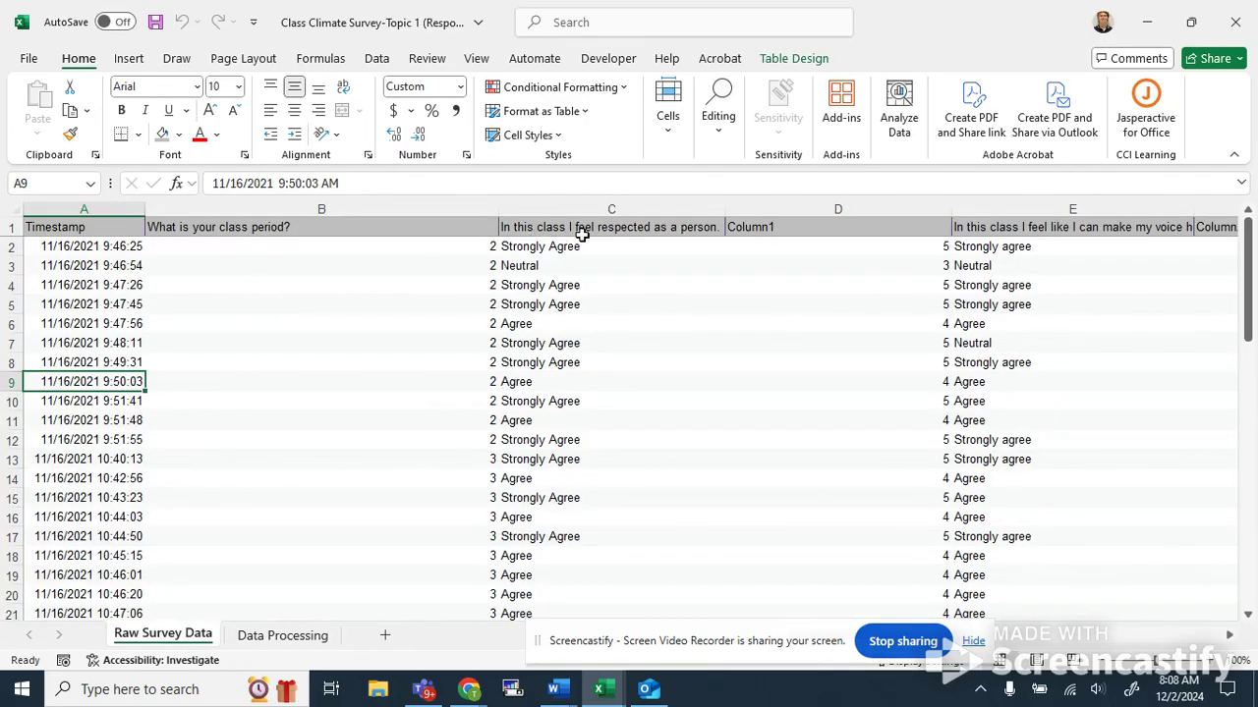
scroll(309, 488, down, 4)
scroll(312, 531, up, 3)
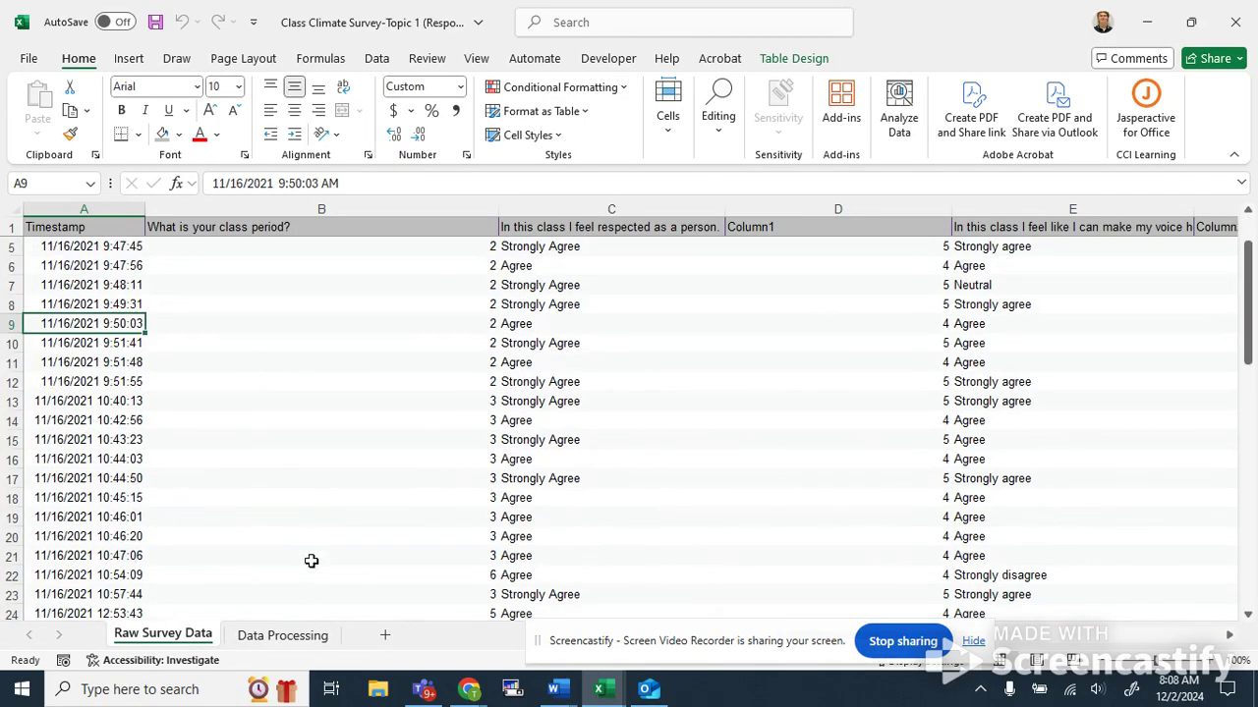
click(290, 637)
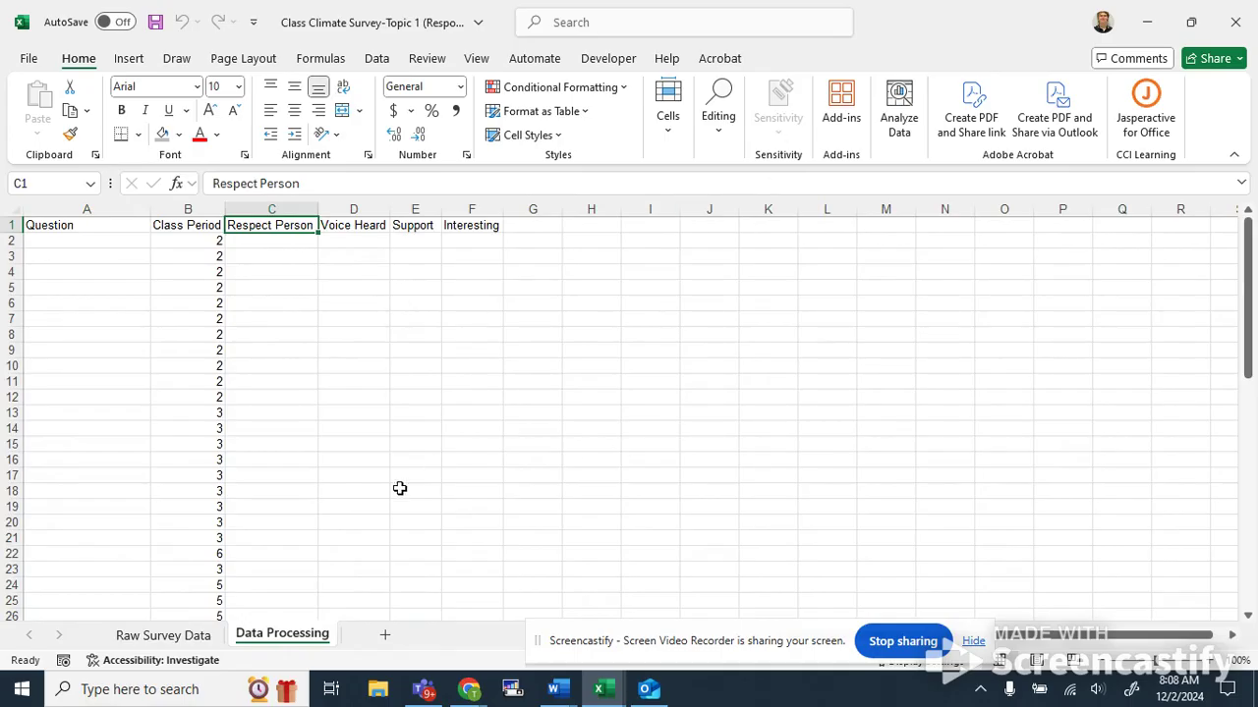
click(182, 636)
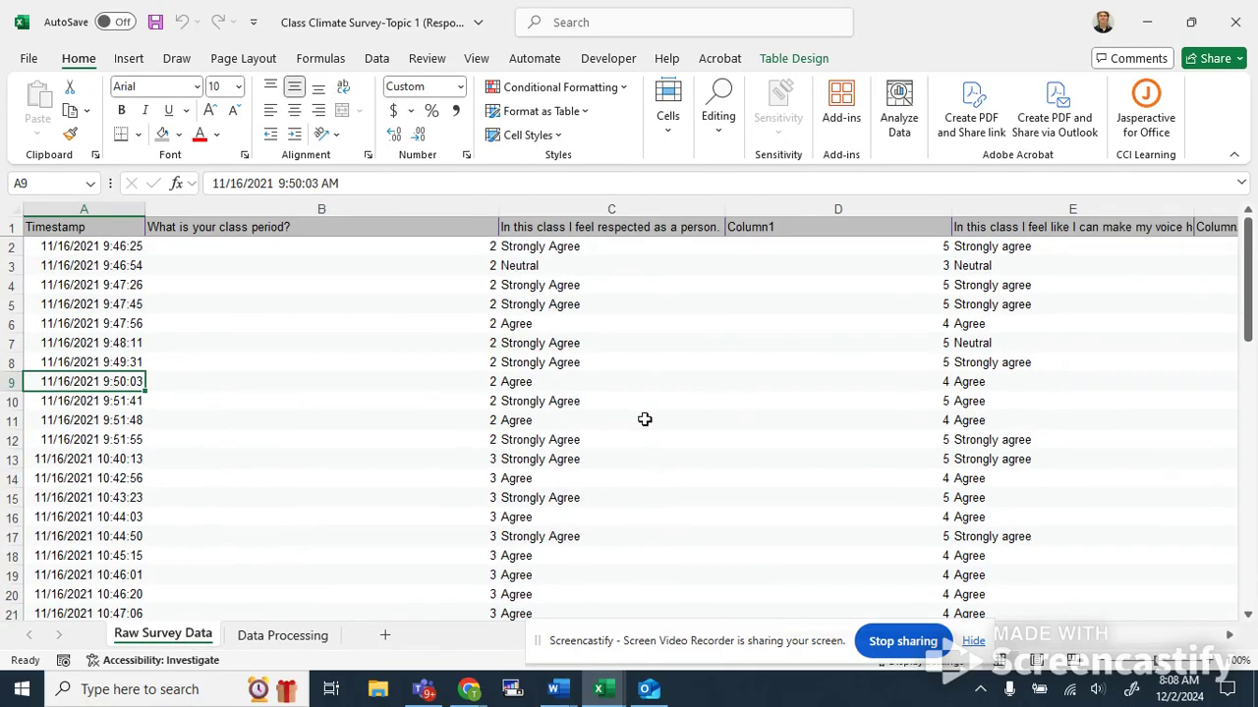
drag(900, 245, 880, 575)
key(ctrl+c)
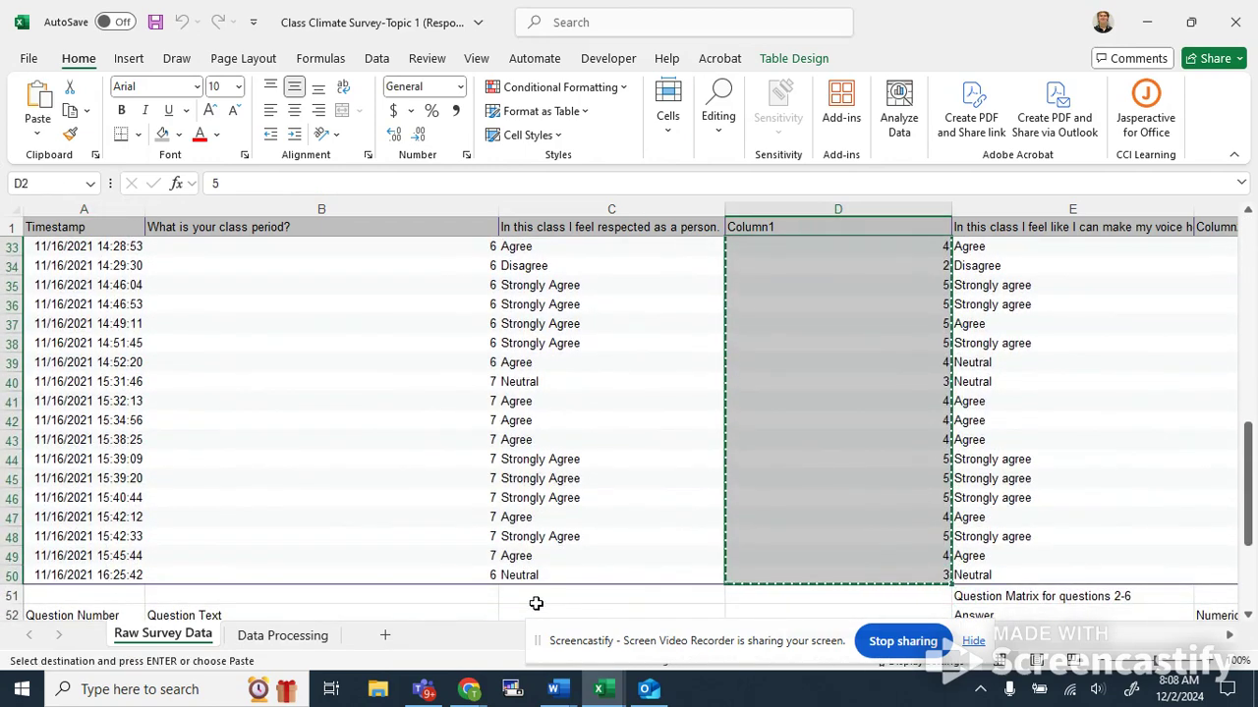
click(275, 635)
click(296, 239)
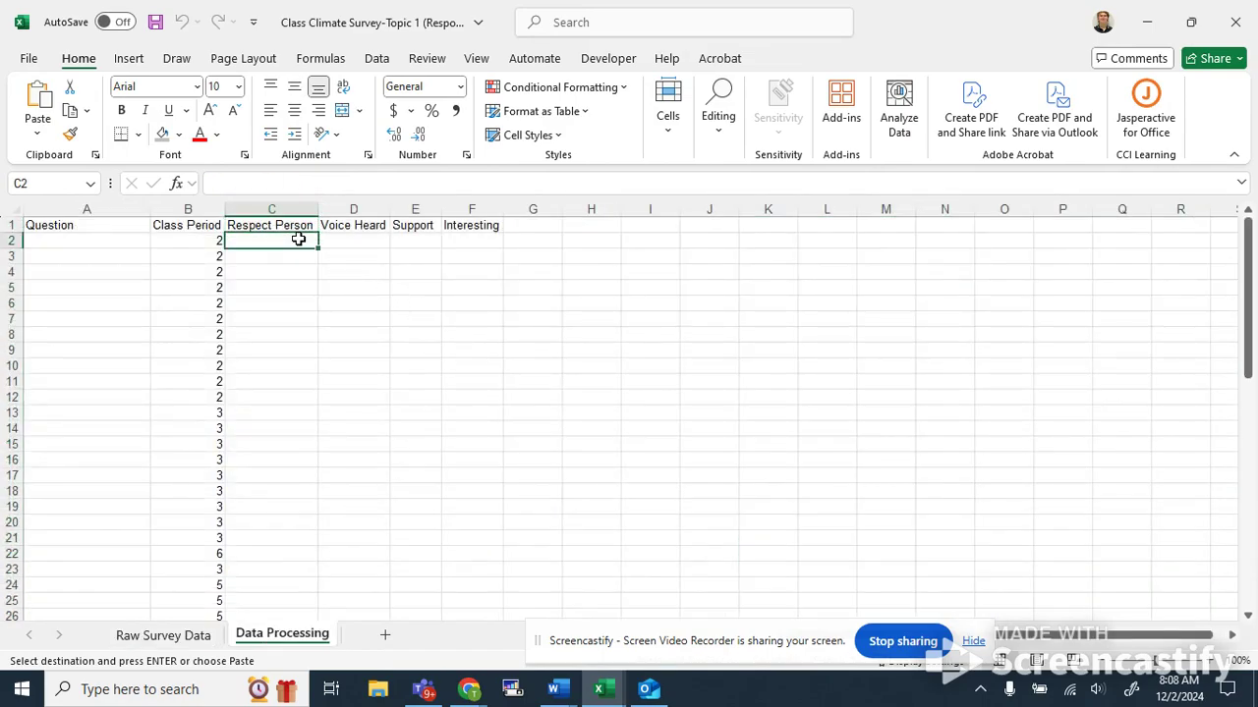
key(ctrl+v)
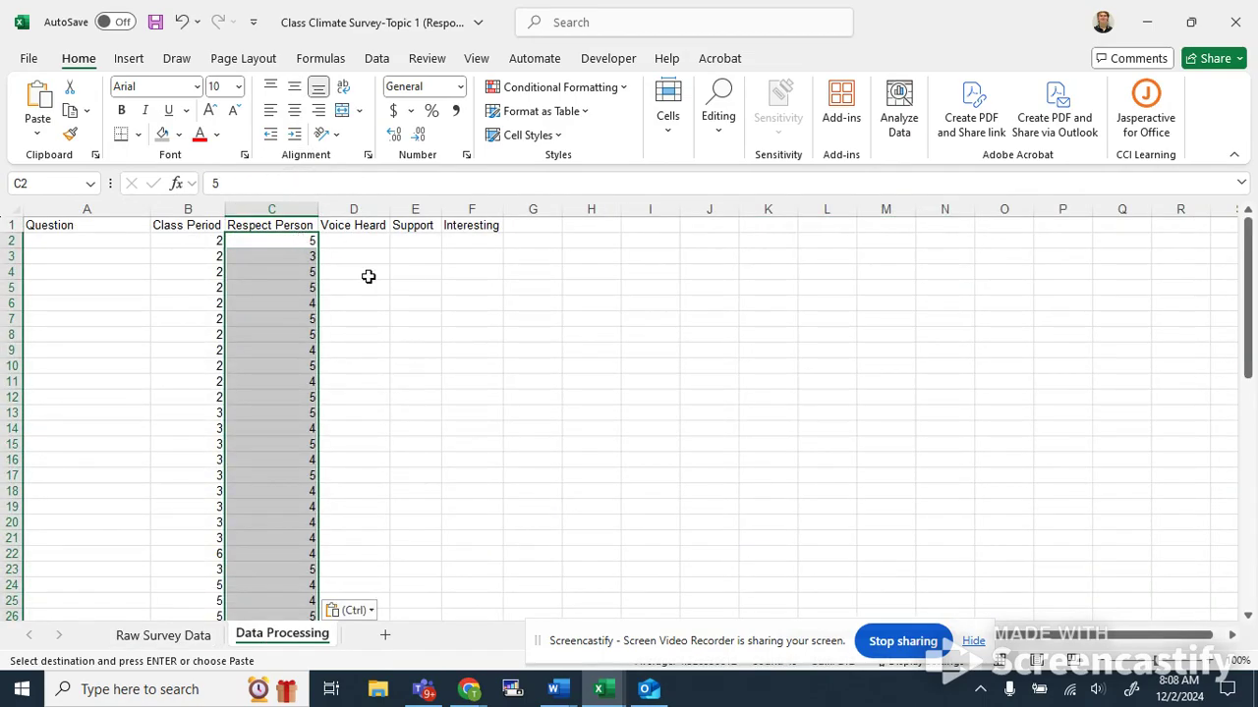
Copy the Column2 numeric codes for rows 2–50 into the Voice Heard column of the Data Processing sheet.
click(368, 276)
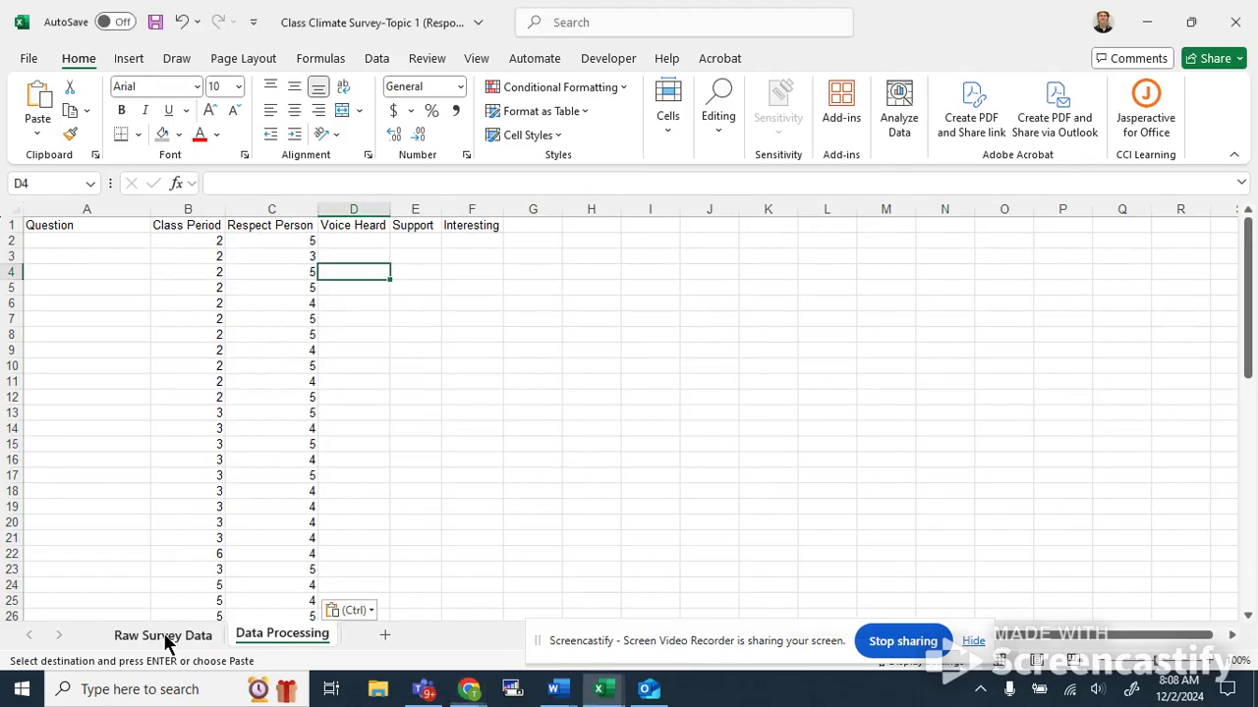
click(157, 636)
scroll(789, 503, up, 7)
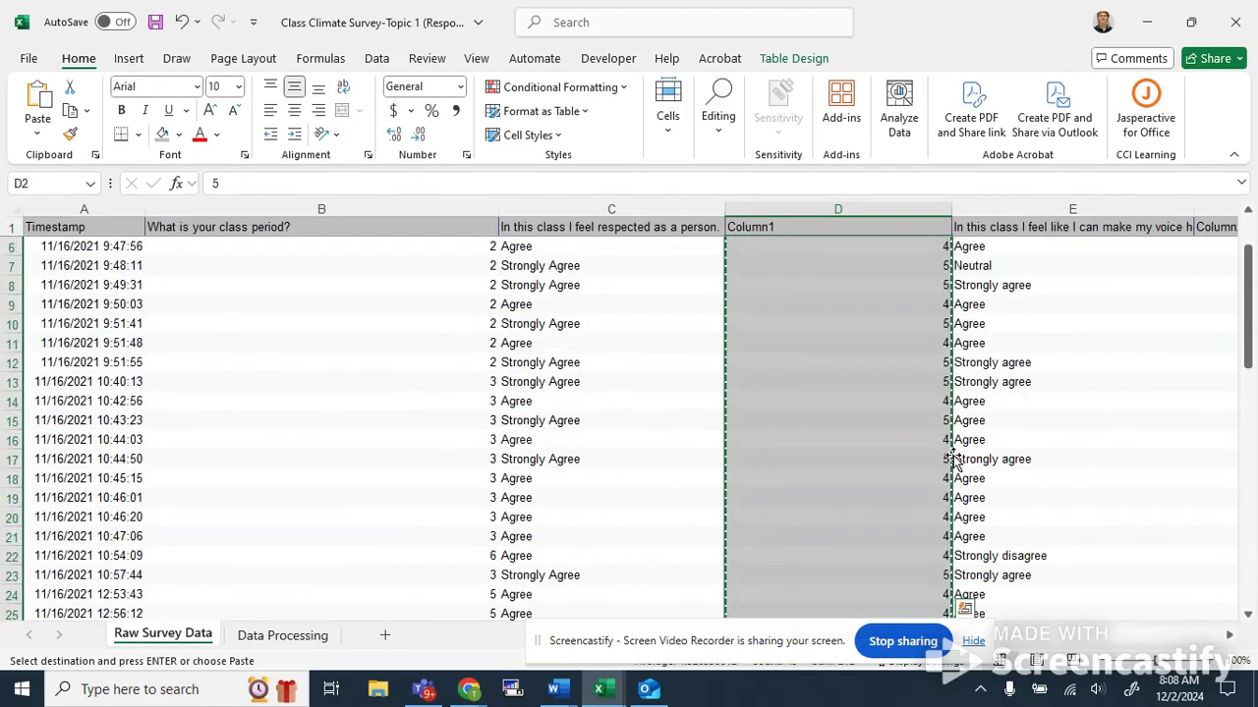
click(1059, 261)
key(Right)
key(Right)
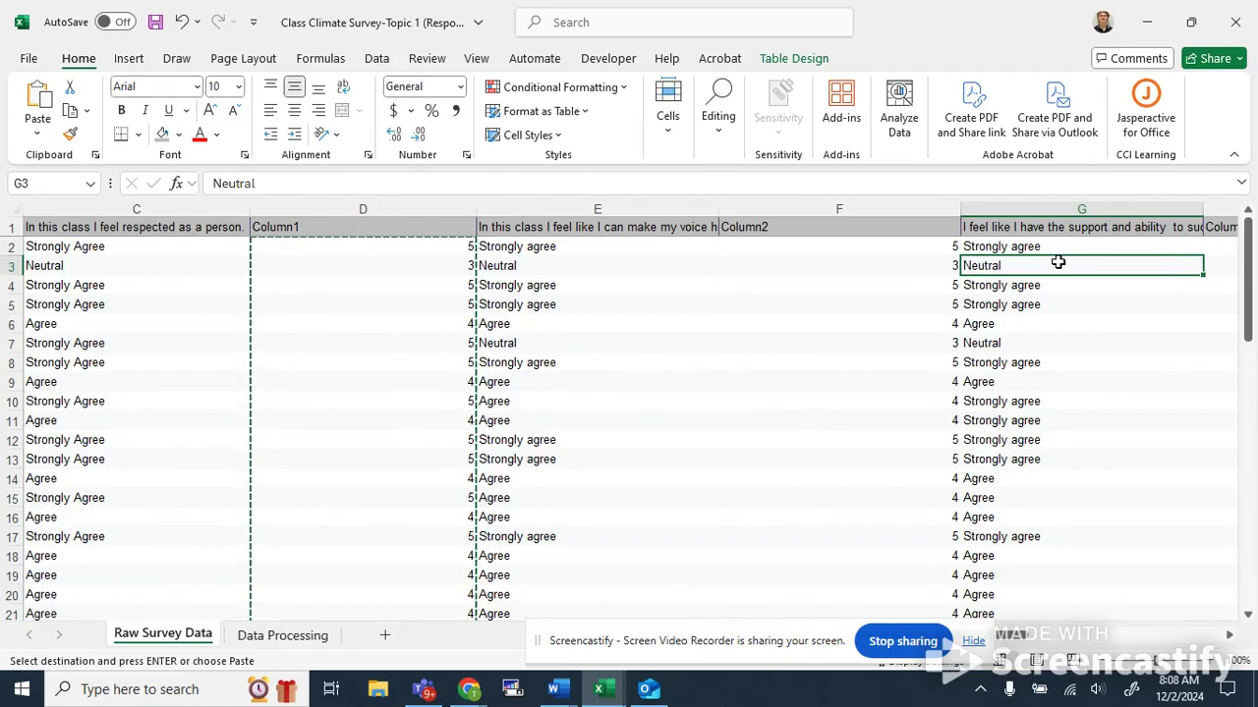
key(Right)
key(Left)
key(Left)
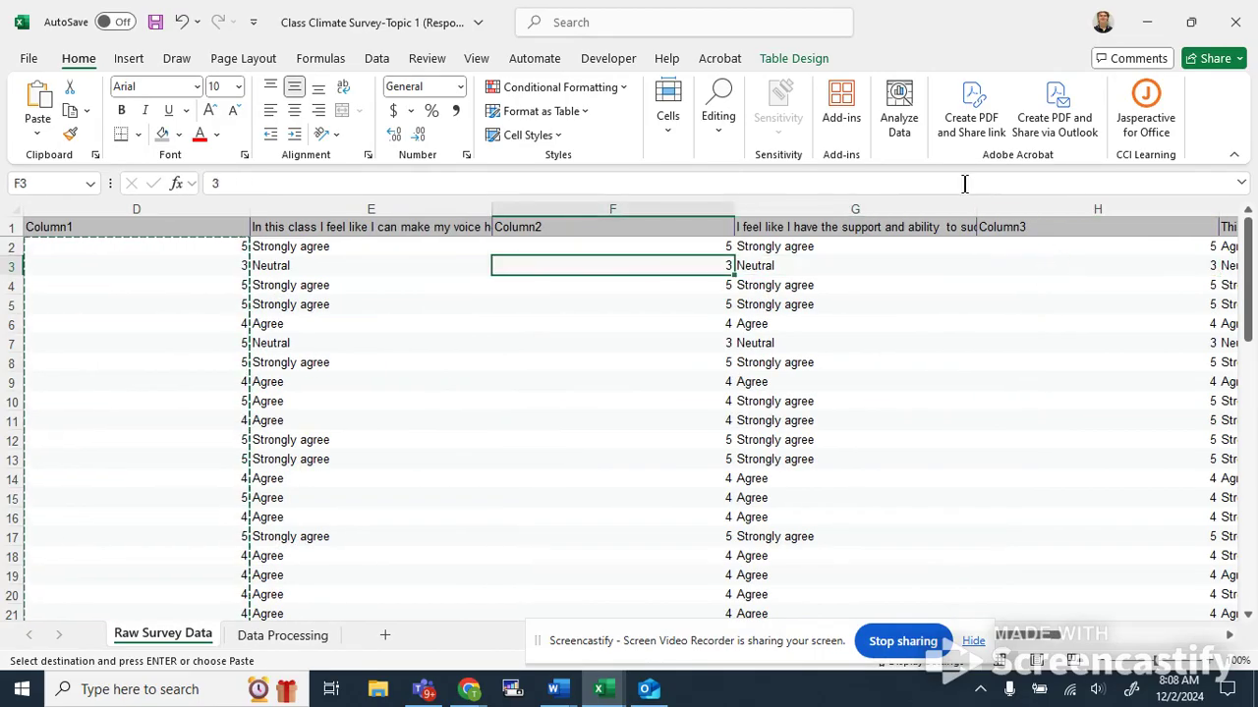
drag(620, 246, 649, 474)
key(ctrl+c)
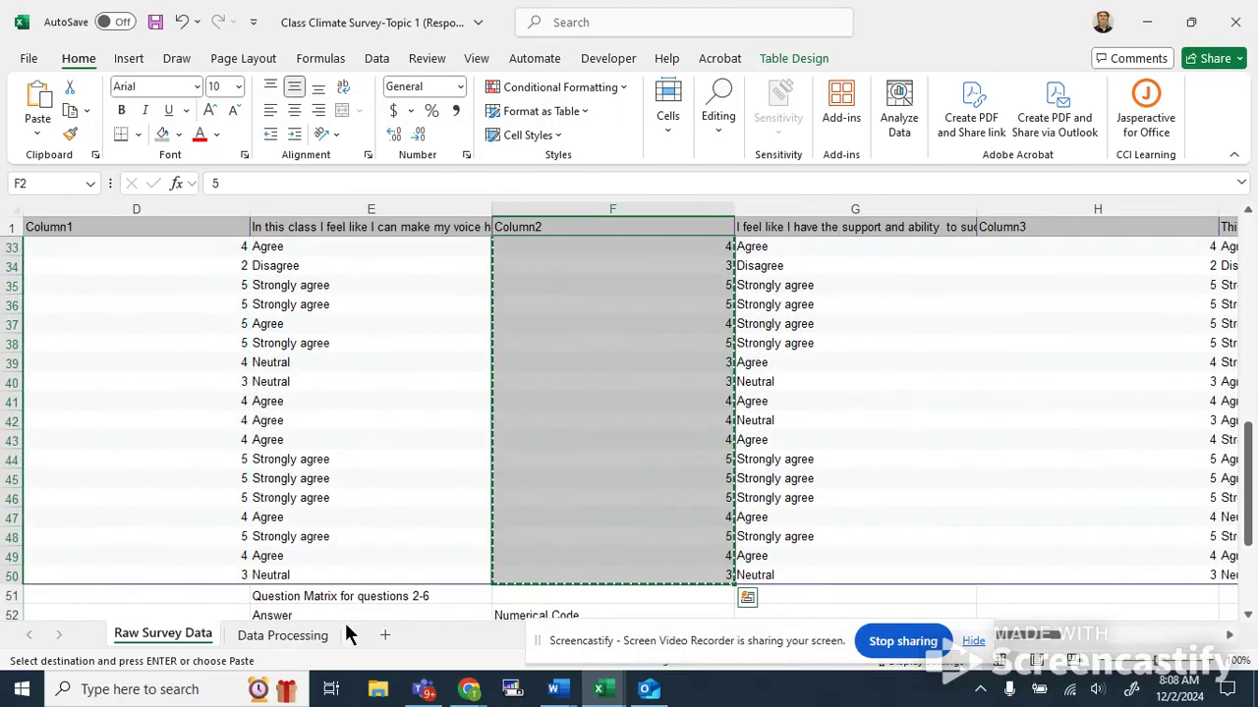
click(287, 637)
click(357, 246)
key(ctrl+v)
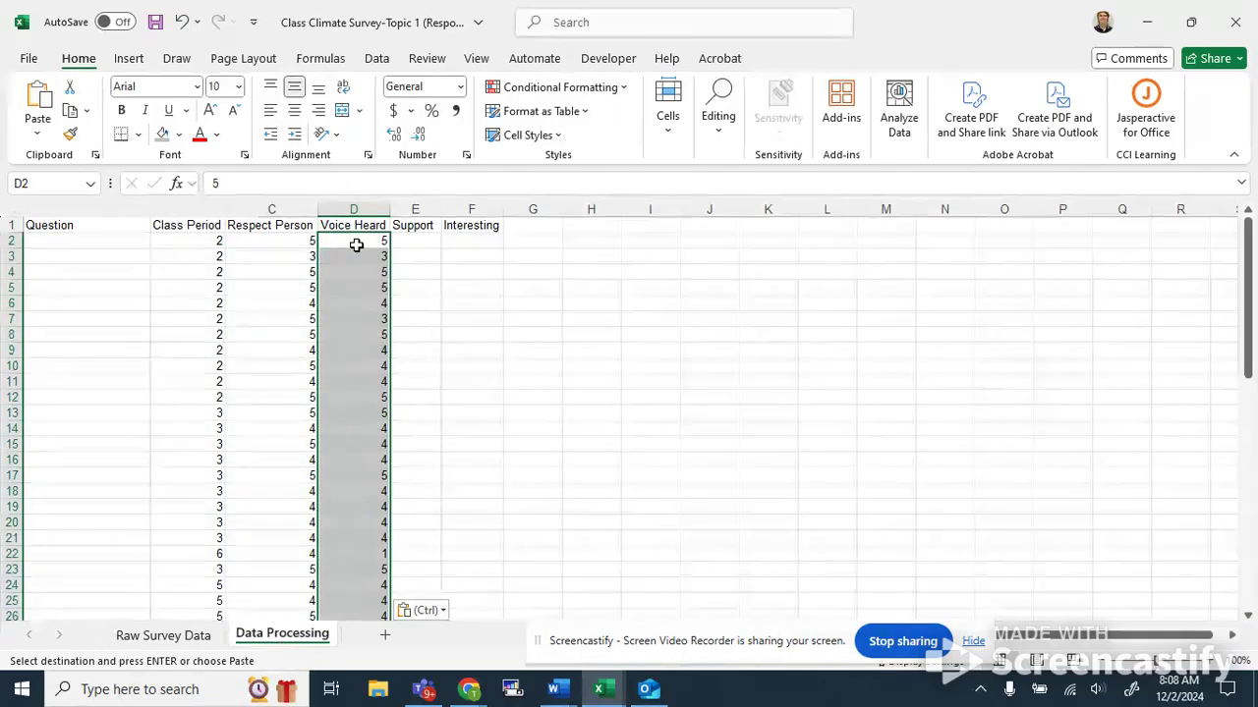
Re-paste the Column2 codes into the Voice Heard column as values only.
click(434, 310)
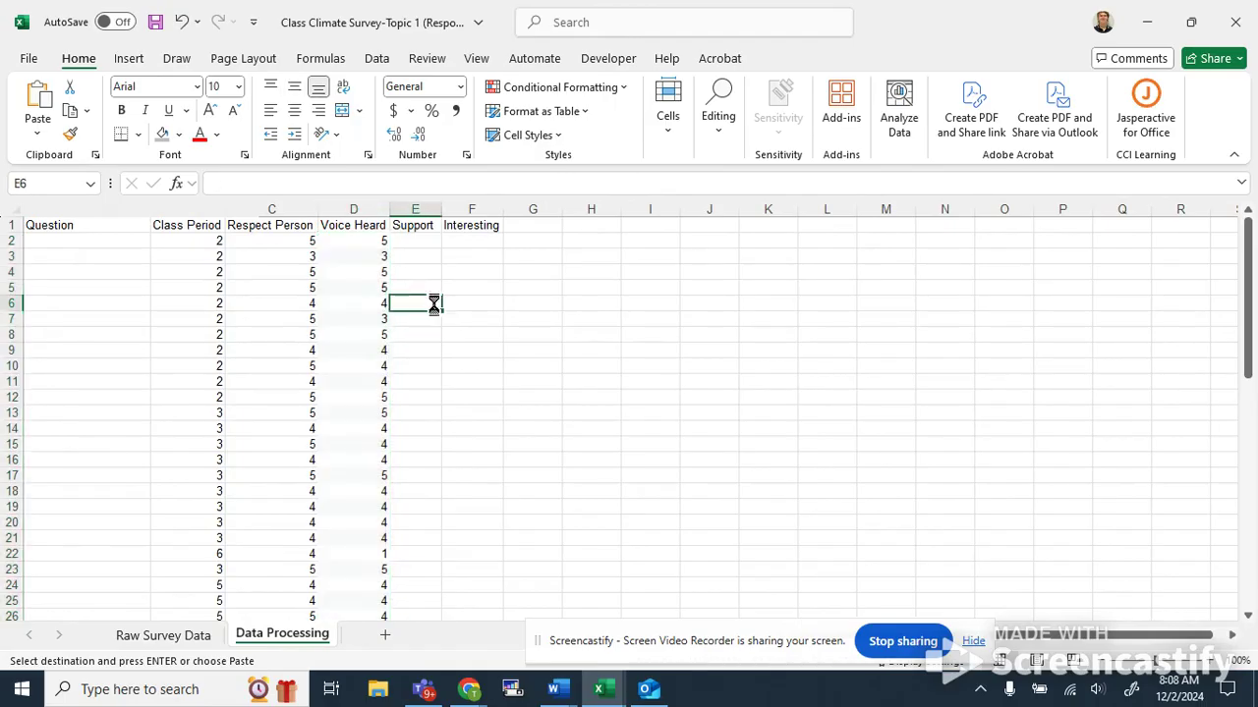
key(ctrl+z)
click(343, 255)
click(348, 249)
click(345, 242)
key(ctrl+v)
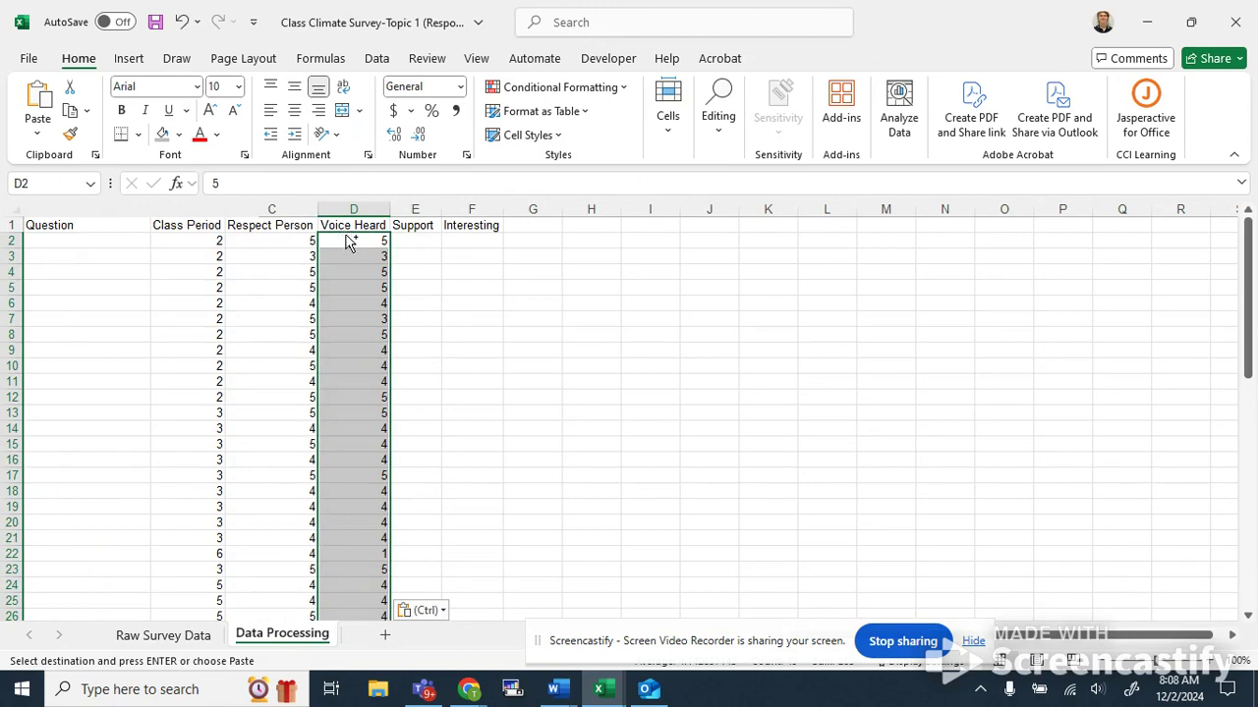
key(ctrl+z)
right_click(364, 240)
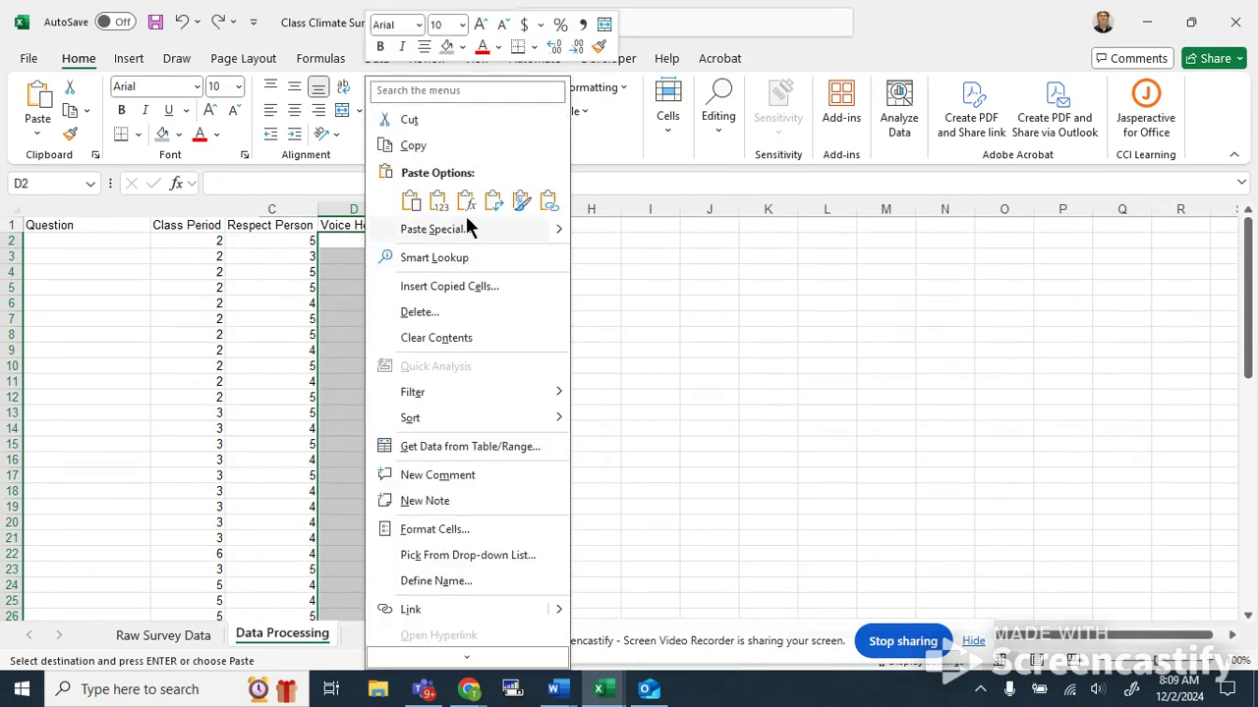
mouse_move(558, 232)
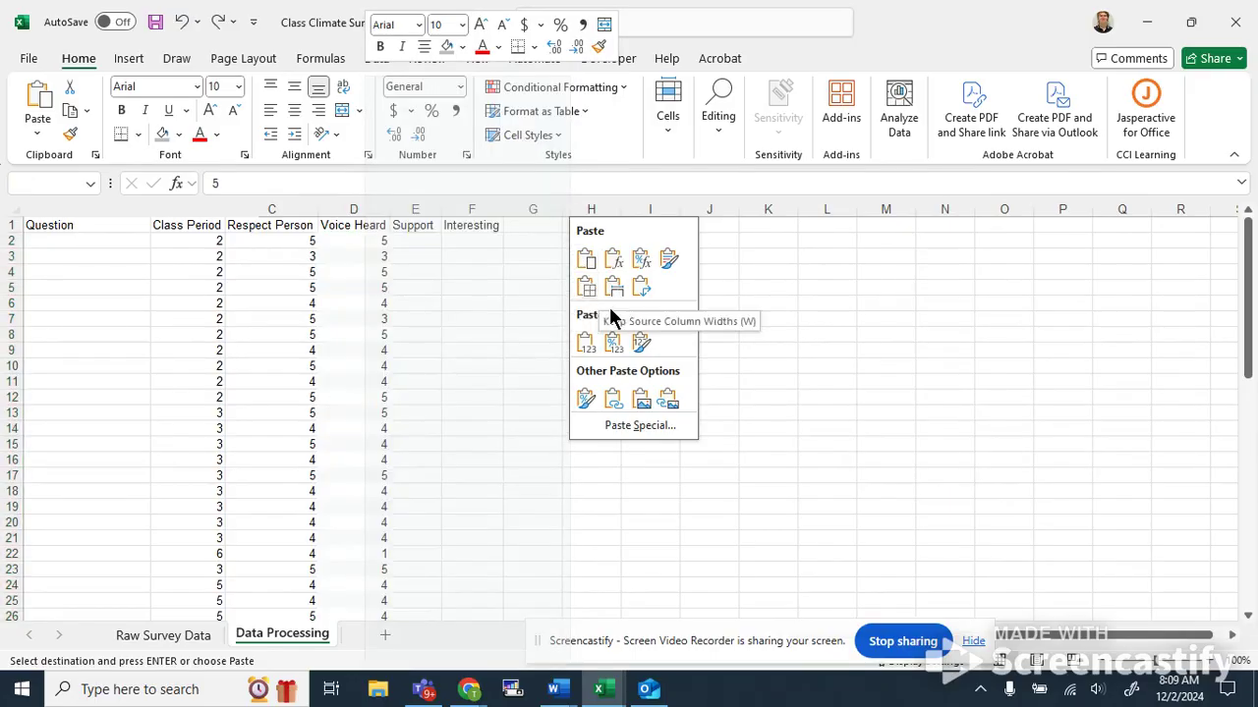
click(585, 344)
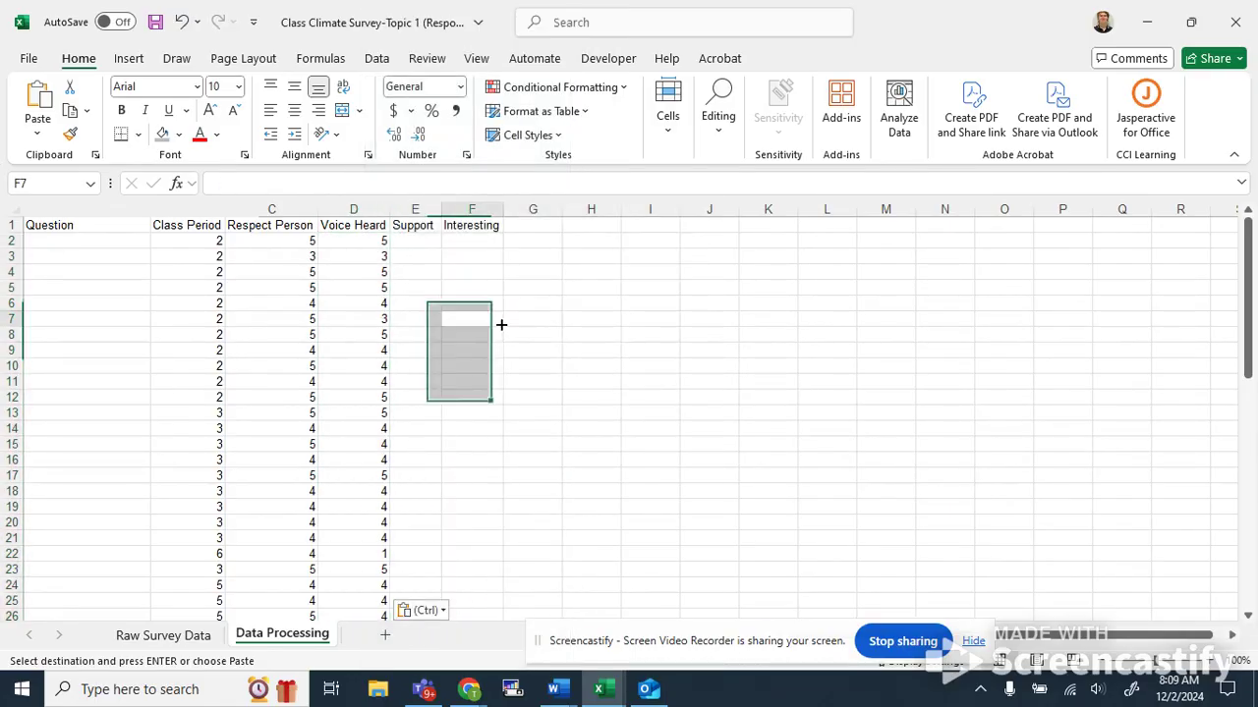
key(alt+Tab)
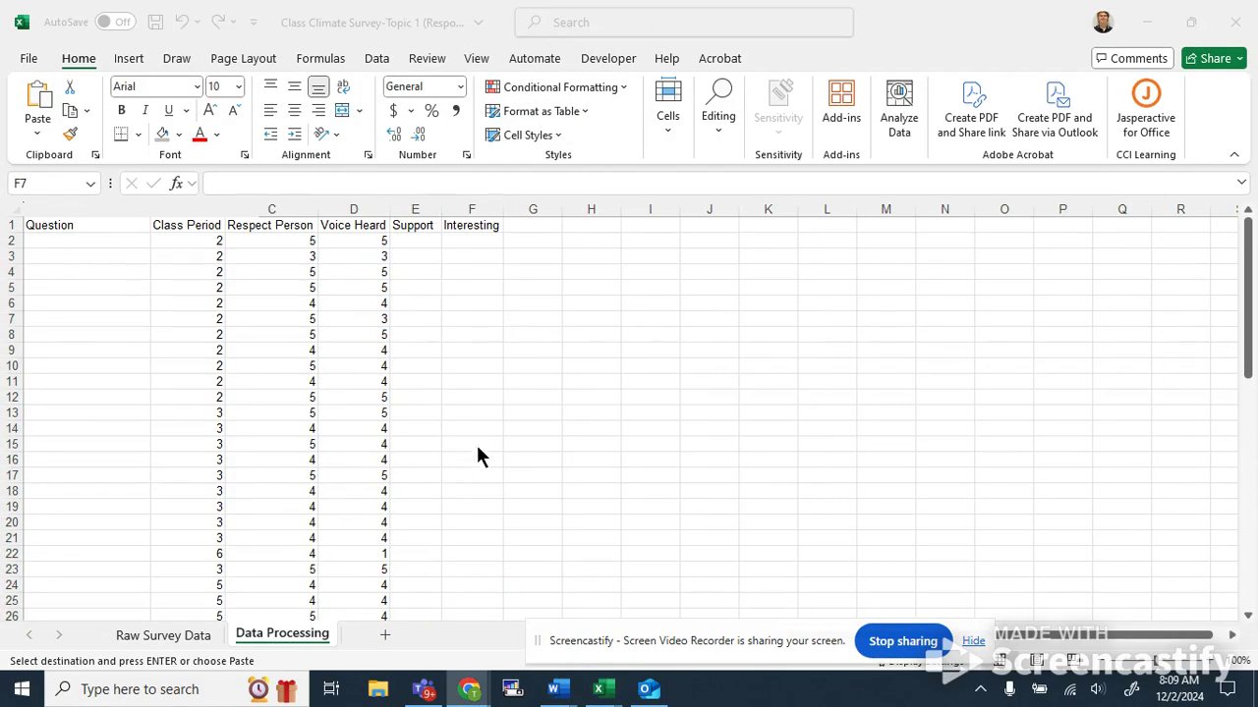
Copy the Column3 numeric codes for rows 2–50 into the Support column of the Data Processing sheet.
click(169, 635)
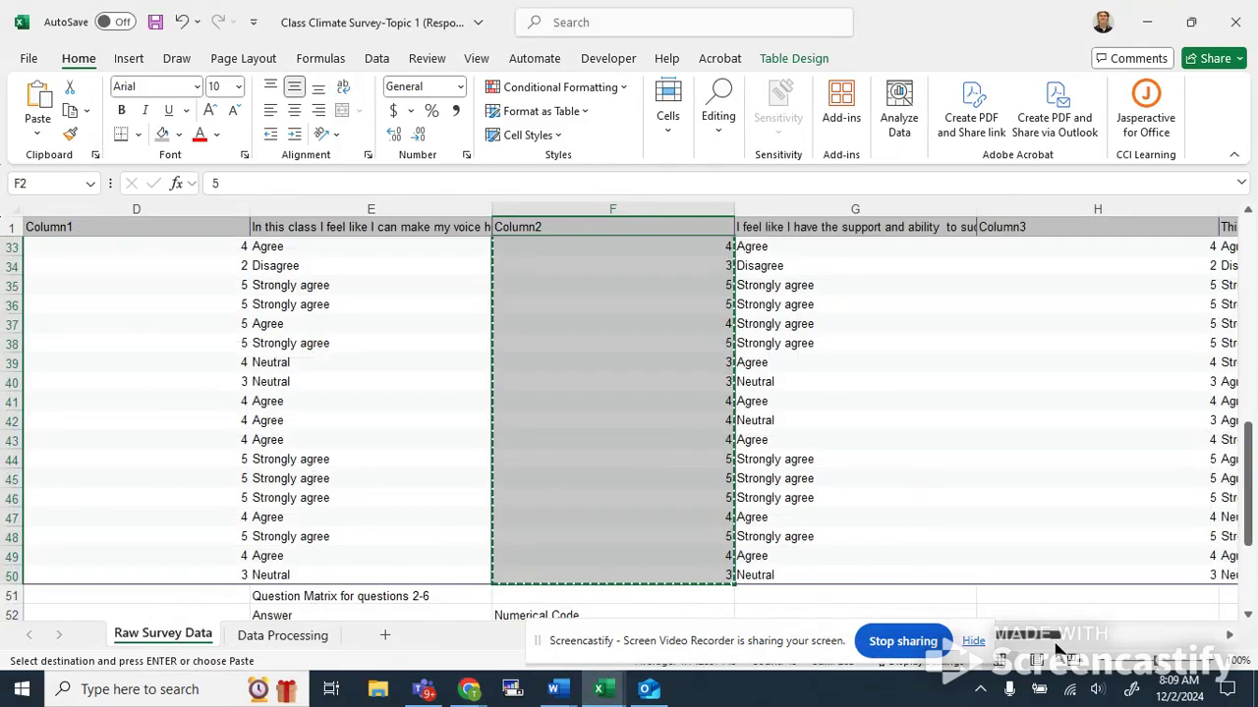
scroll(1000, 489, right, 2)
scroll(1000, 488, up, 2)
scroll(1000, 488, up, 8)
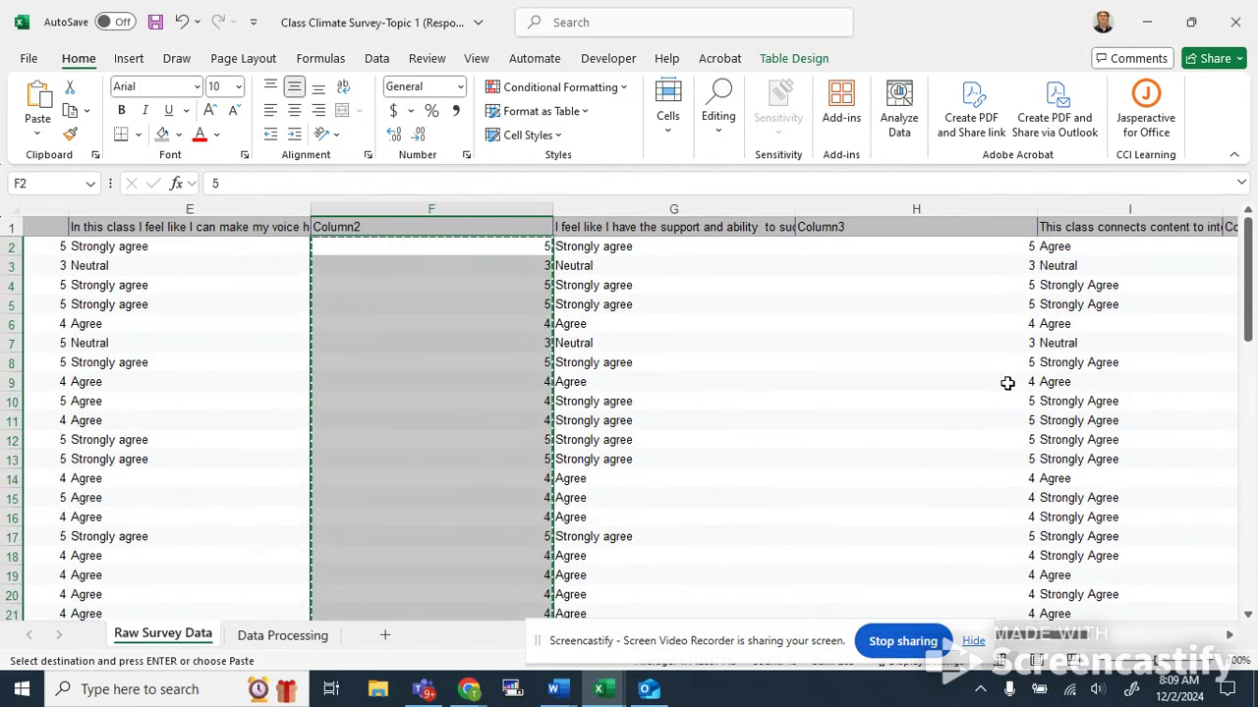
drag(999, 247, 977, 589)
key(ctrl+c)
click(312, 636)
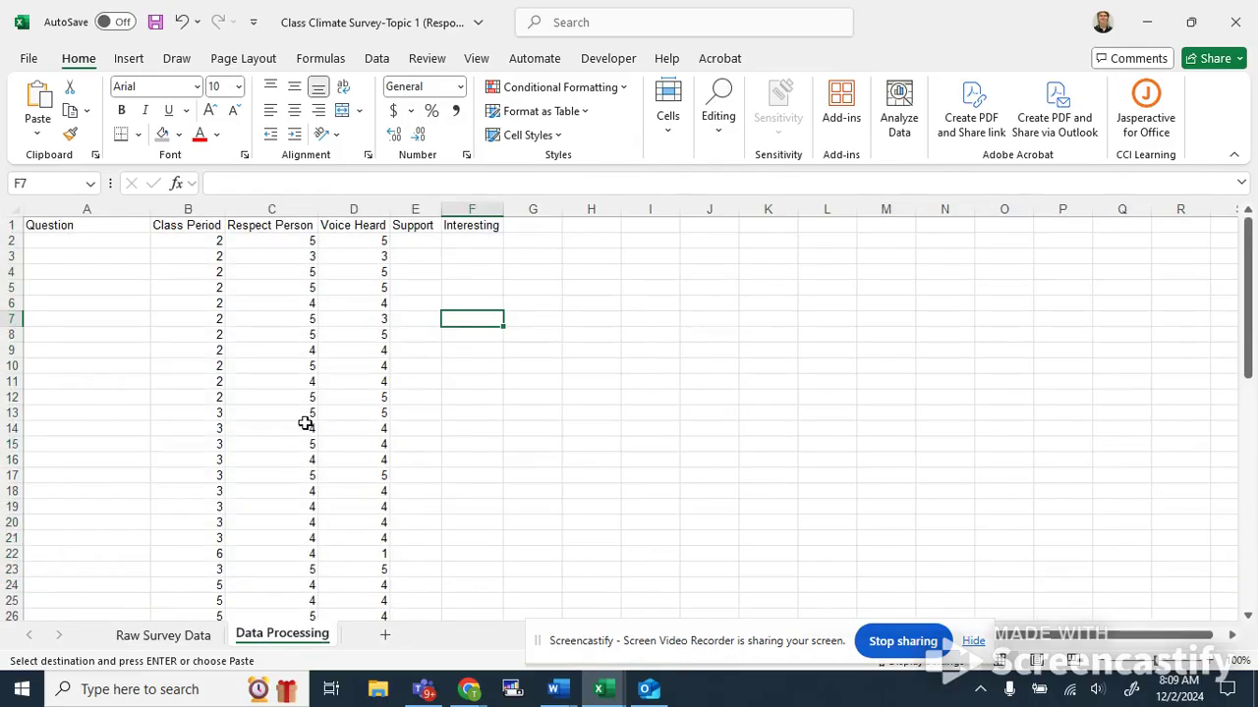
click(417, 240)
key(ctrl+v)
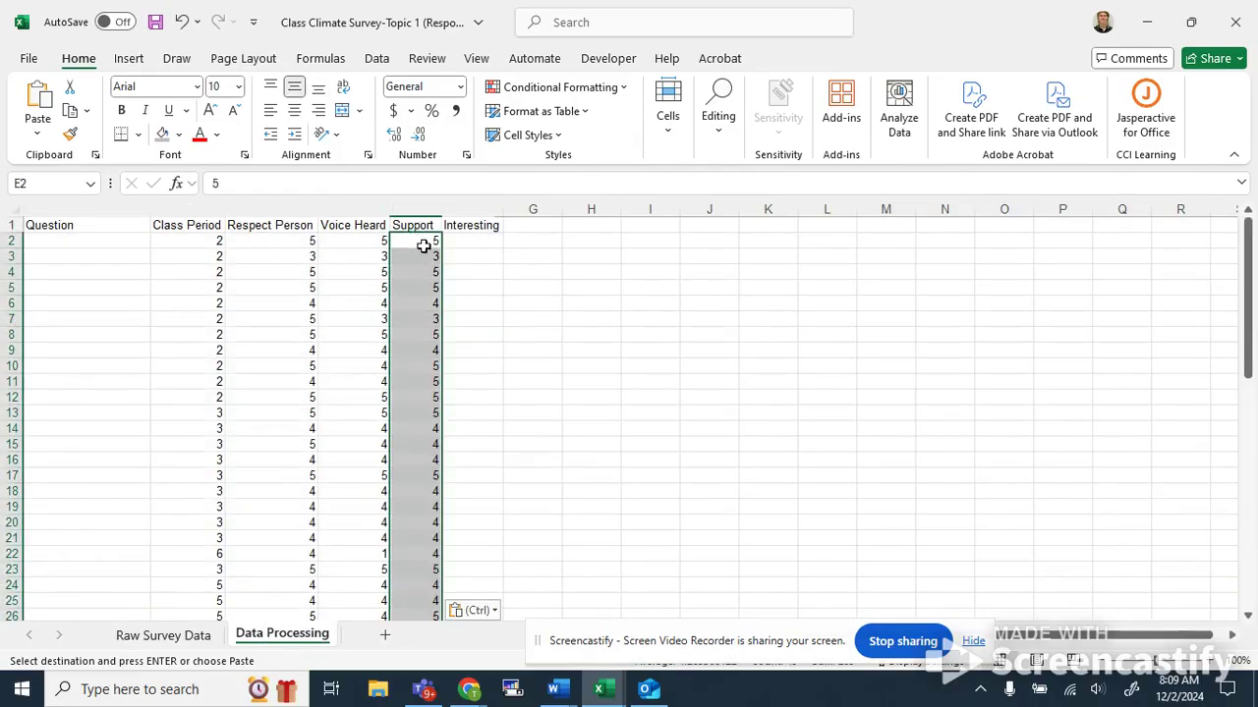
Copy the Column4 codes into the Interesting column, then undo both the Interesting and Support pastes.
click(153, 637)
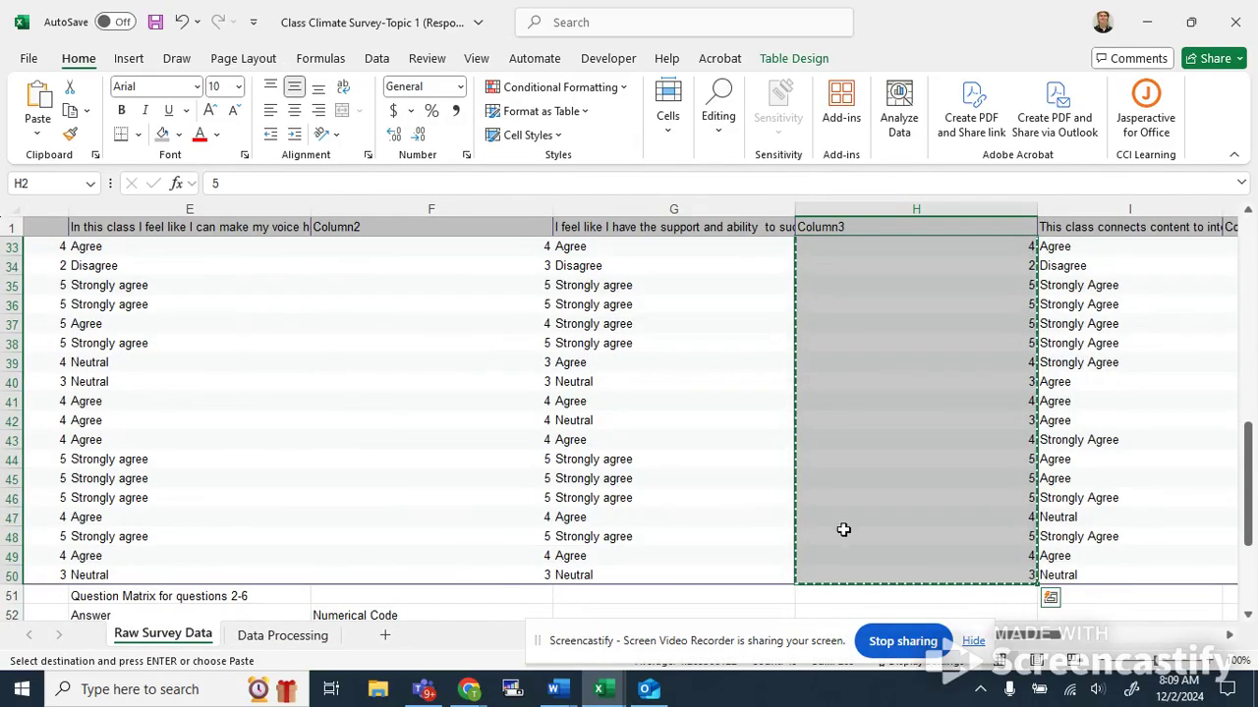
drag(1035, 637, 1126, 638)
scroll(1005, 448, up, 3)
scroll(1005, 448, up, 7)
drag(983, 250, 963, 544)
key(ctrl+c)
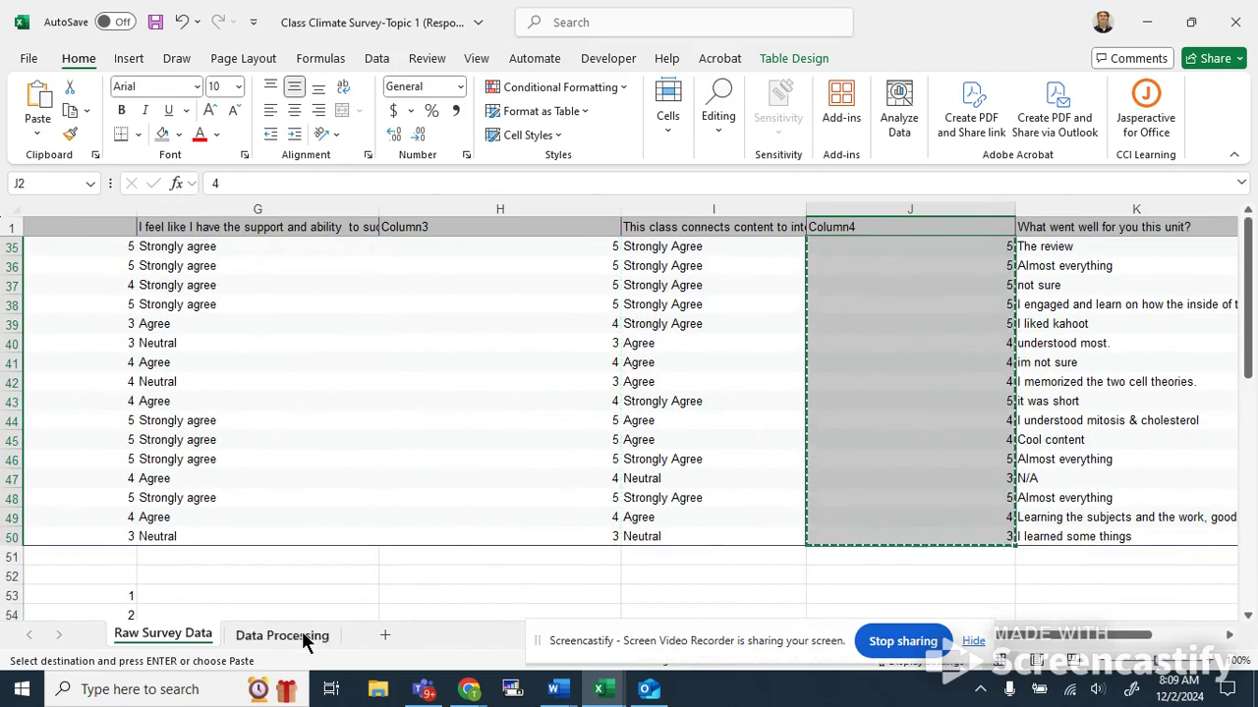
click(295, 636)
click(486, 240)
key(ctrl+v)
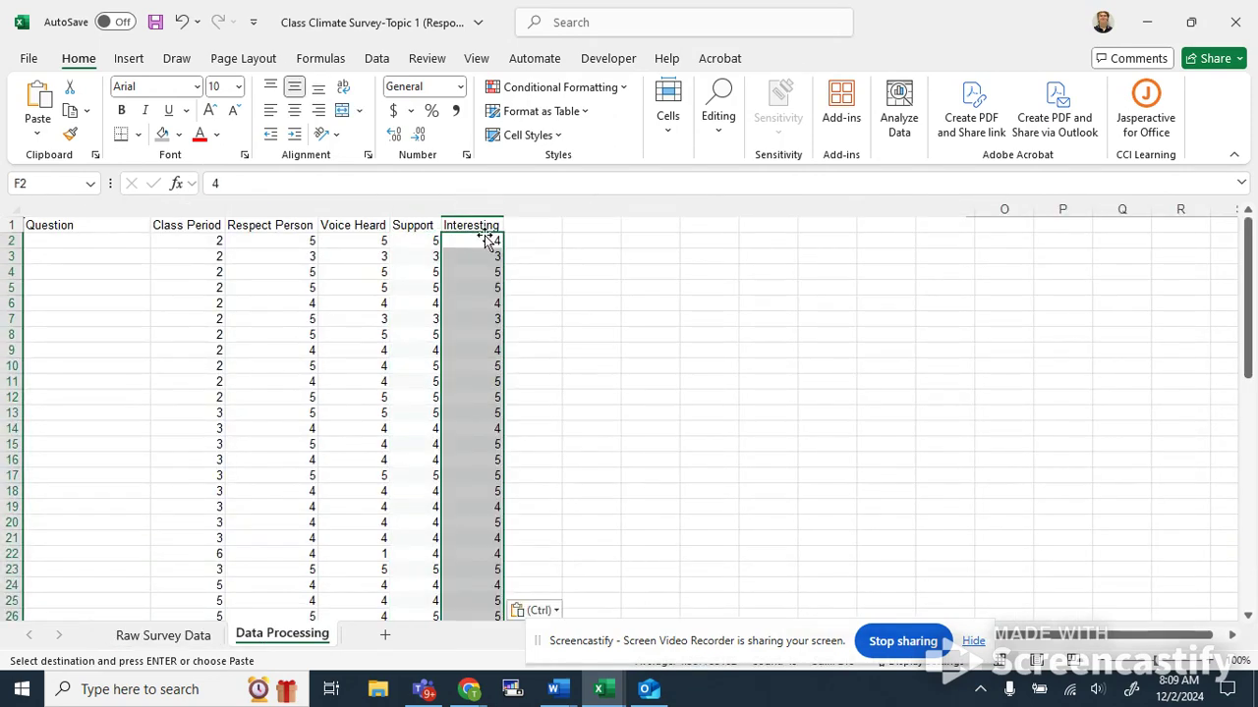
click(551, 286)
key(ctrl+z)
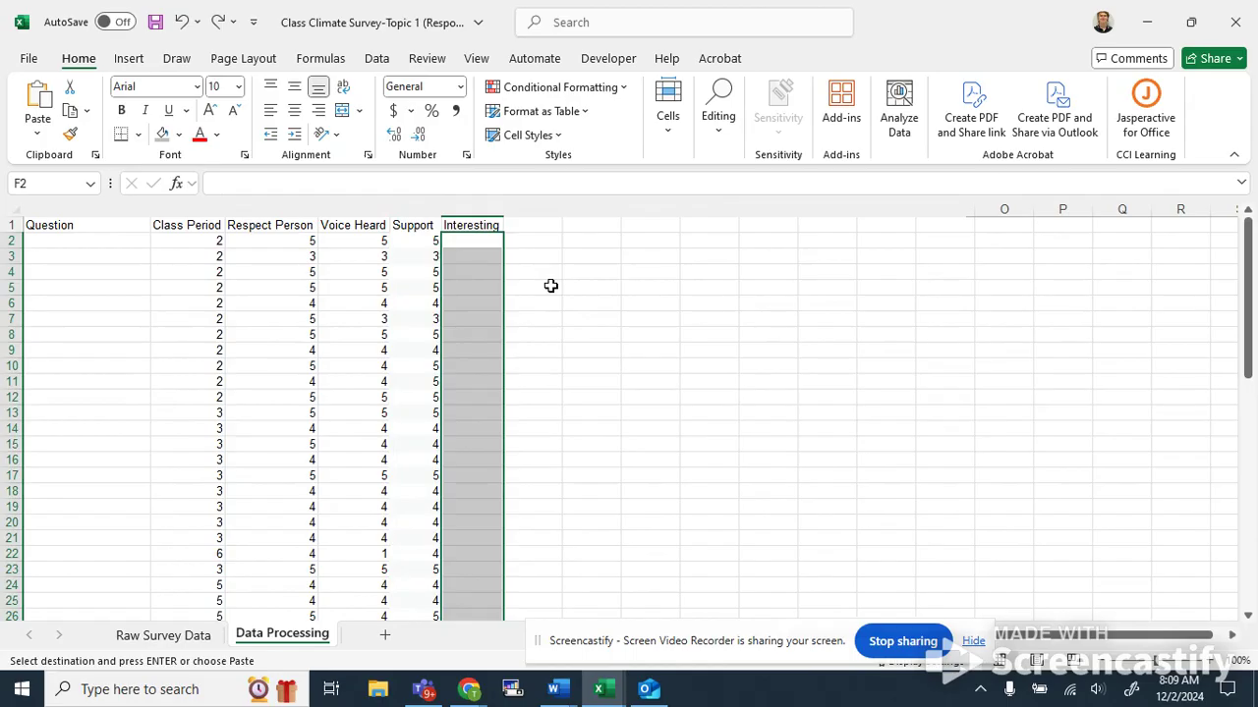
key(ctrl+z)
Copy the Column3 numeric codes again into the Support column of the Data Processing sheet.
key(alt+Tab)
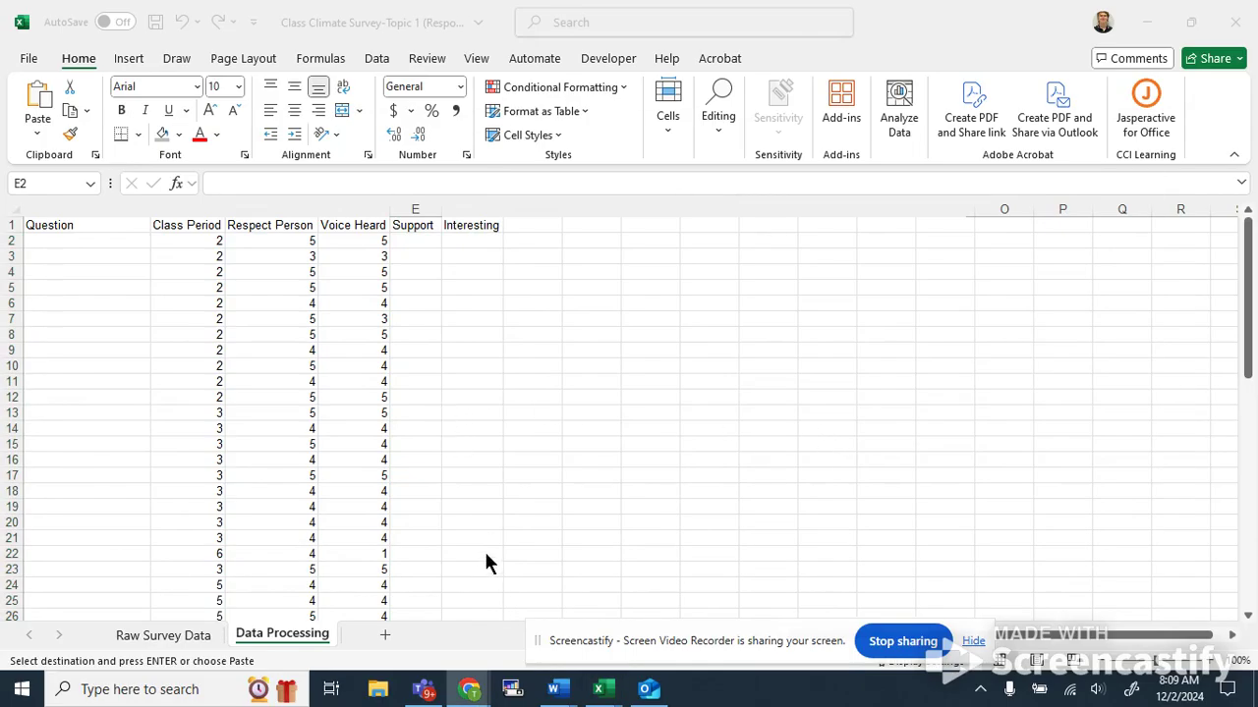
click(192, 629)
scroll(904, 429, up, 10)
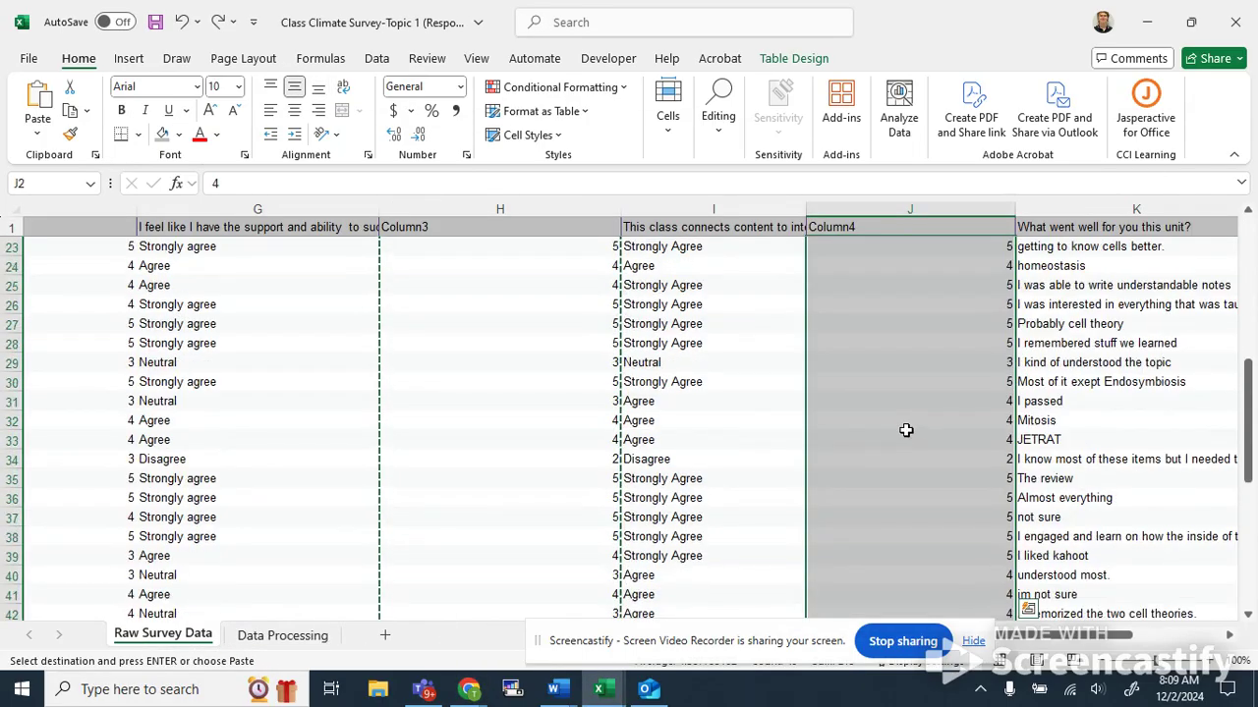
drag(617, 251, 550, 575)
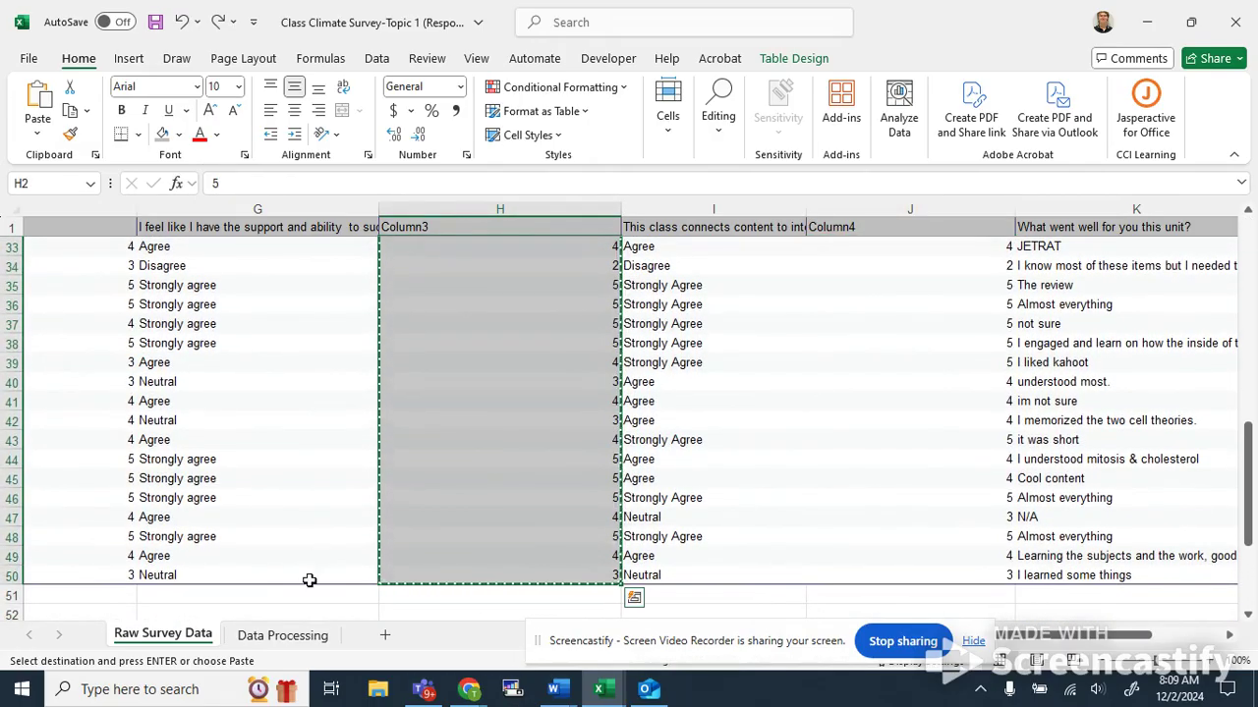
click(285, 636)
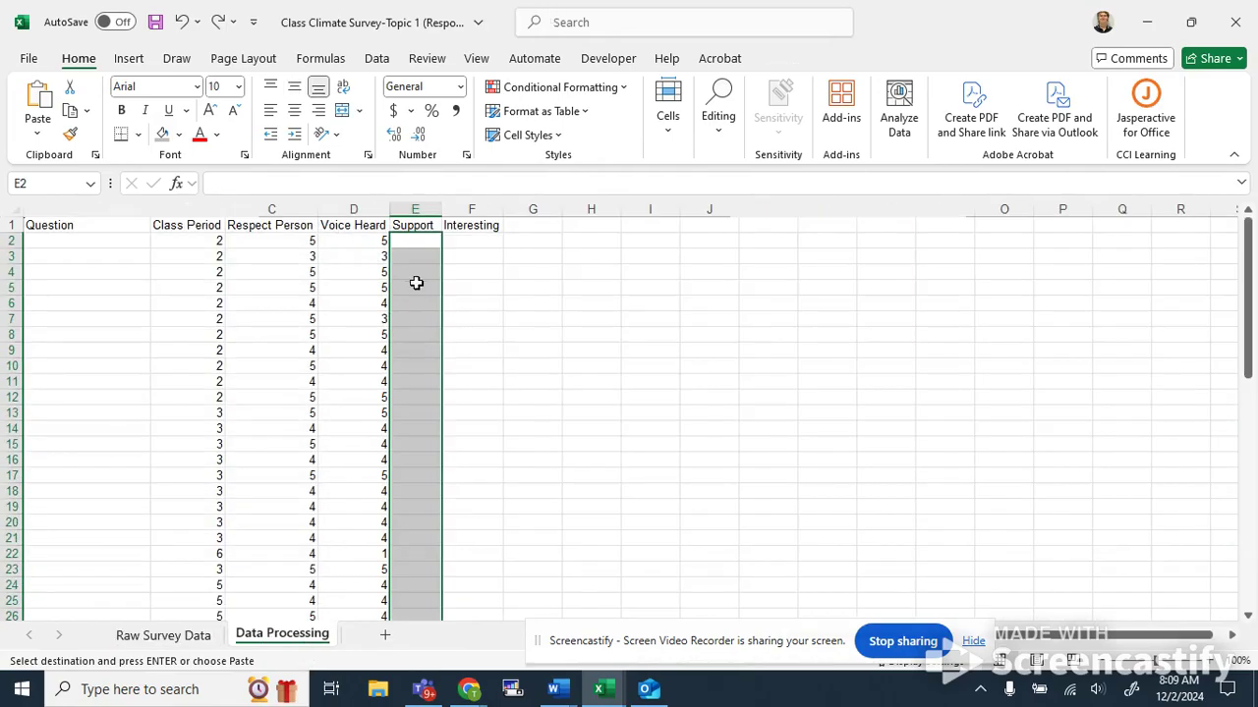
click(429, 252)
key(ctrl+v)
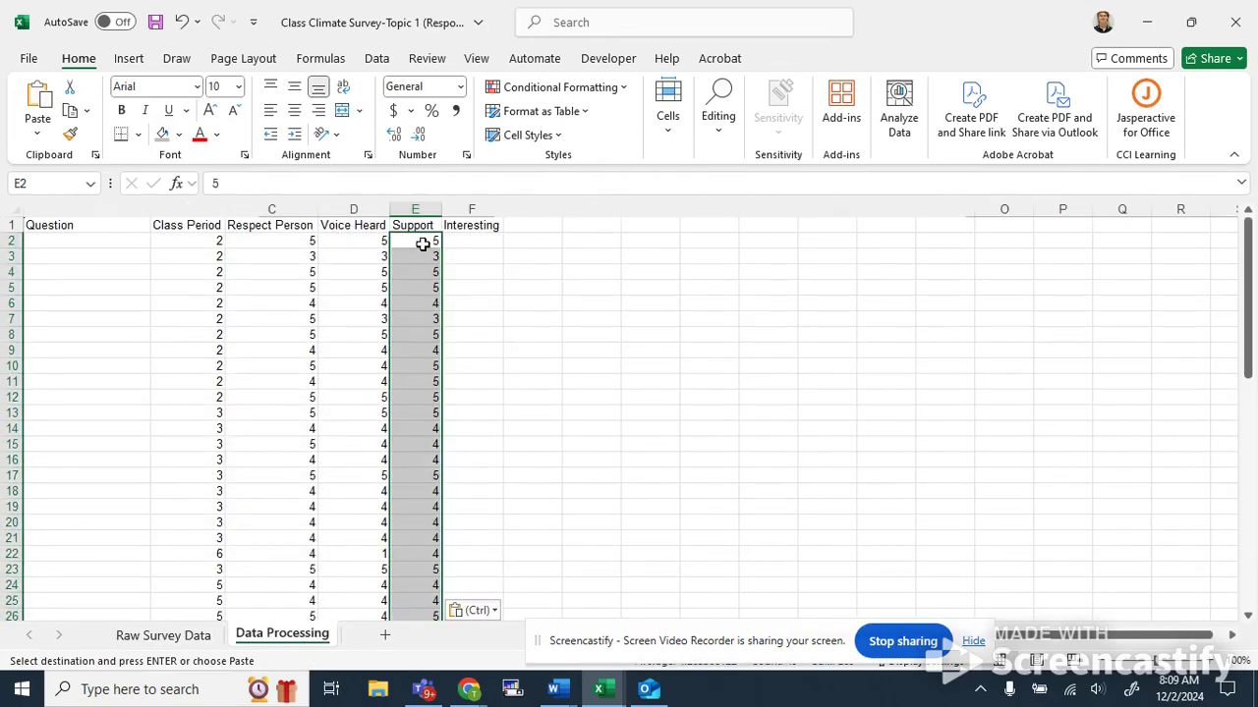
Copy the Column4 numeric codes for rows 2–50 into the Interesting column of the Data Processing sheet.
click(165, 636)
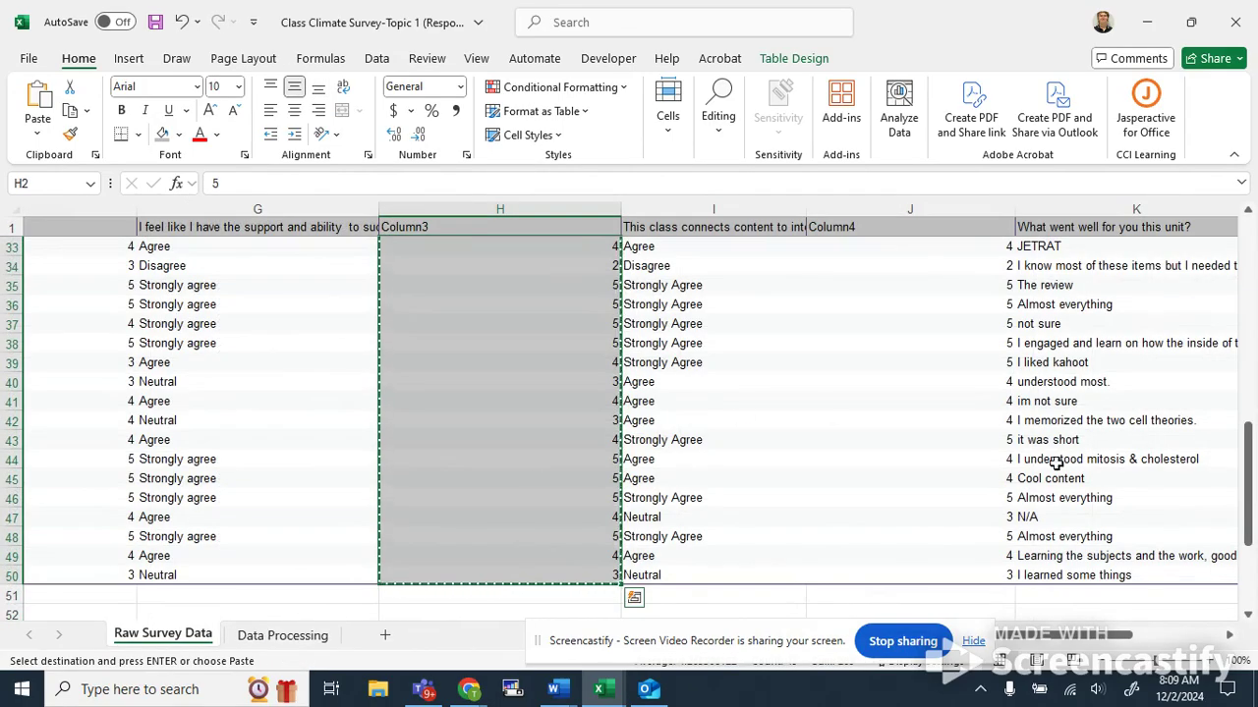
scroll(913, 403, up, 10)
drag(913, 247, 915, 570)
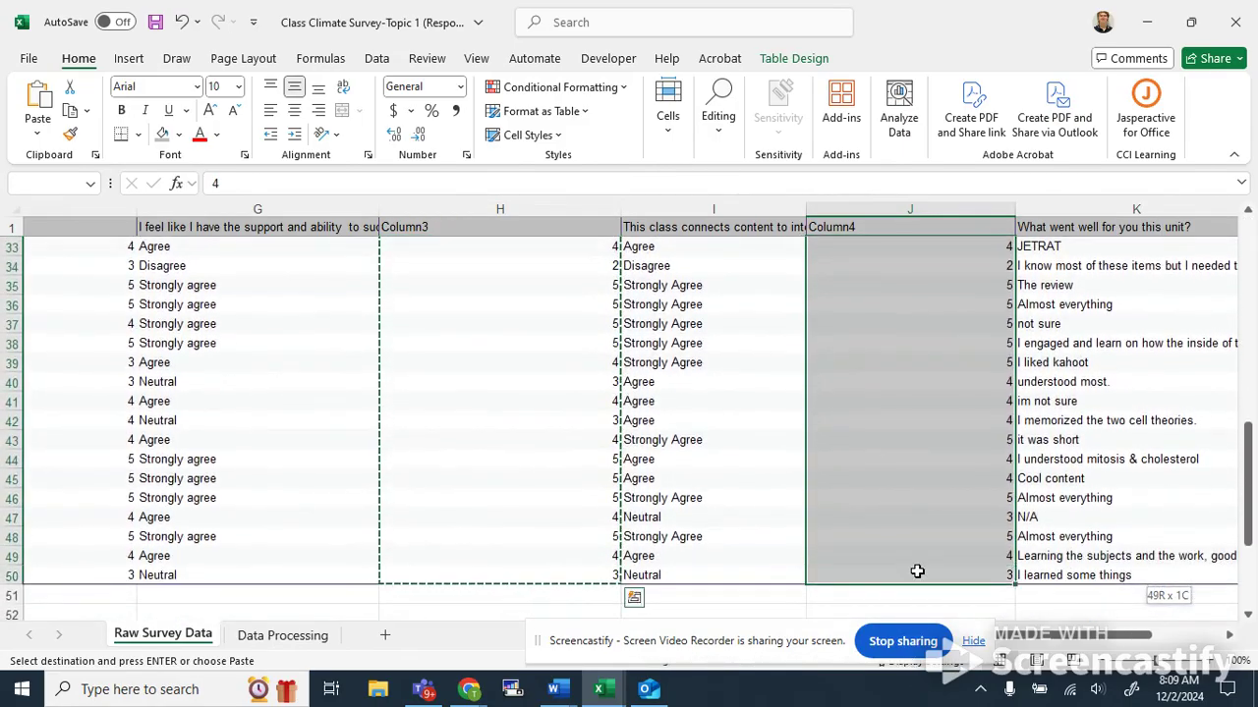
key(ctrl+c)
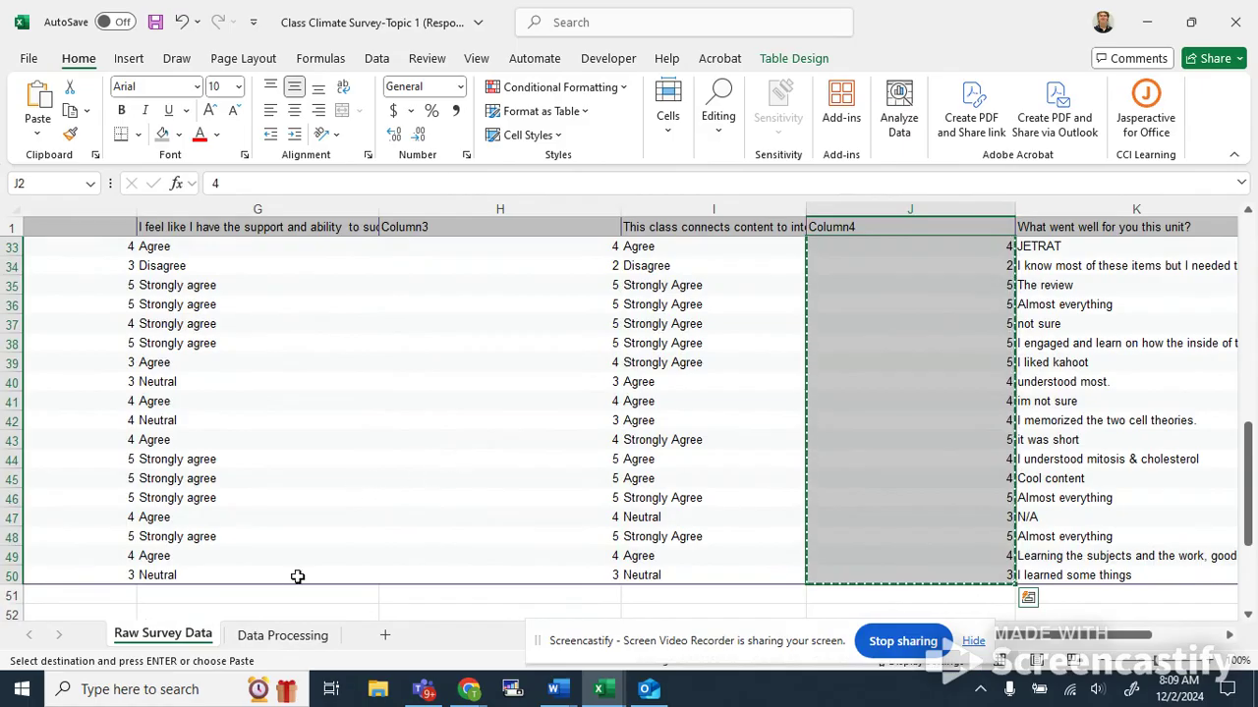
click(291, 635)
key(ctrl+v)
click(488, 240)
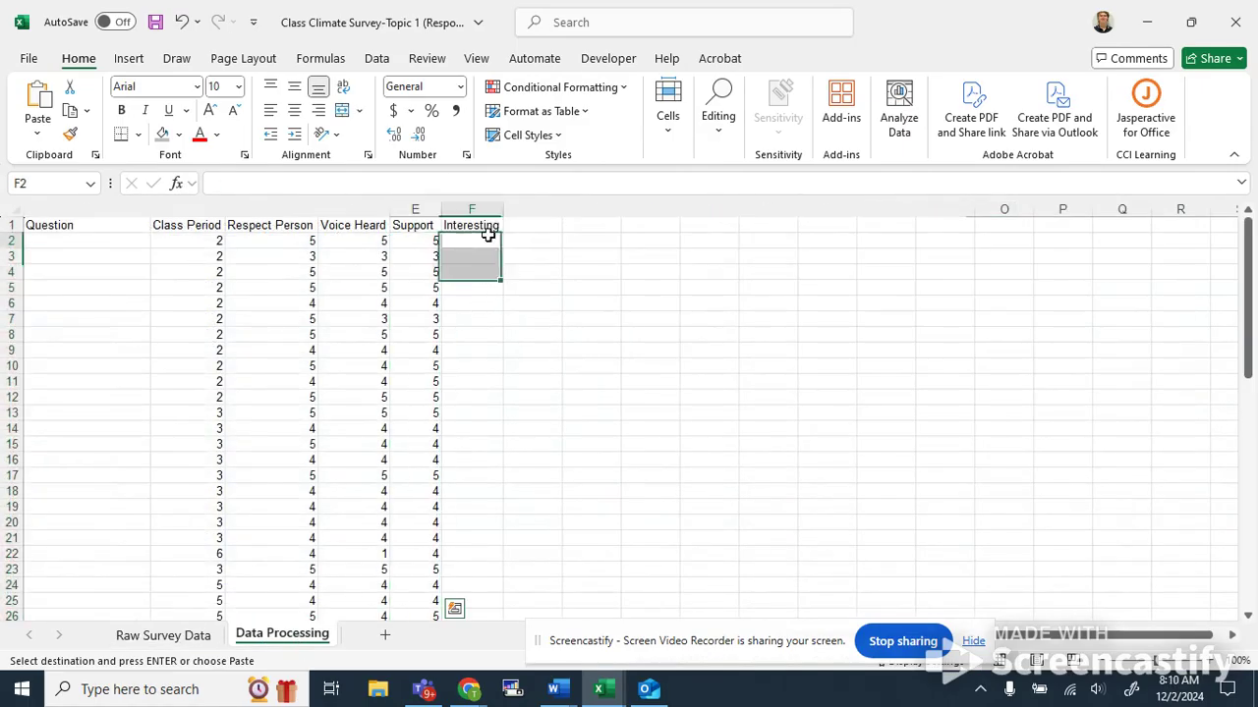
key(ctrl+v)
click(568, 317)
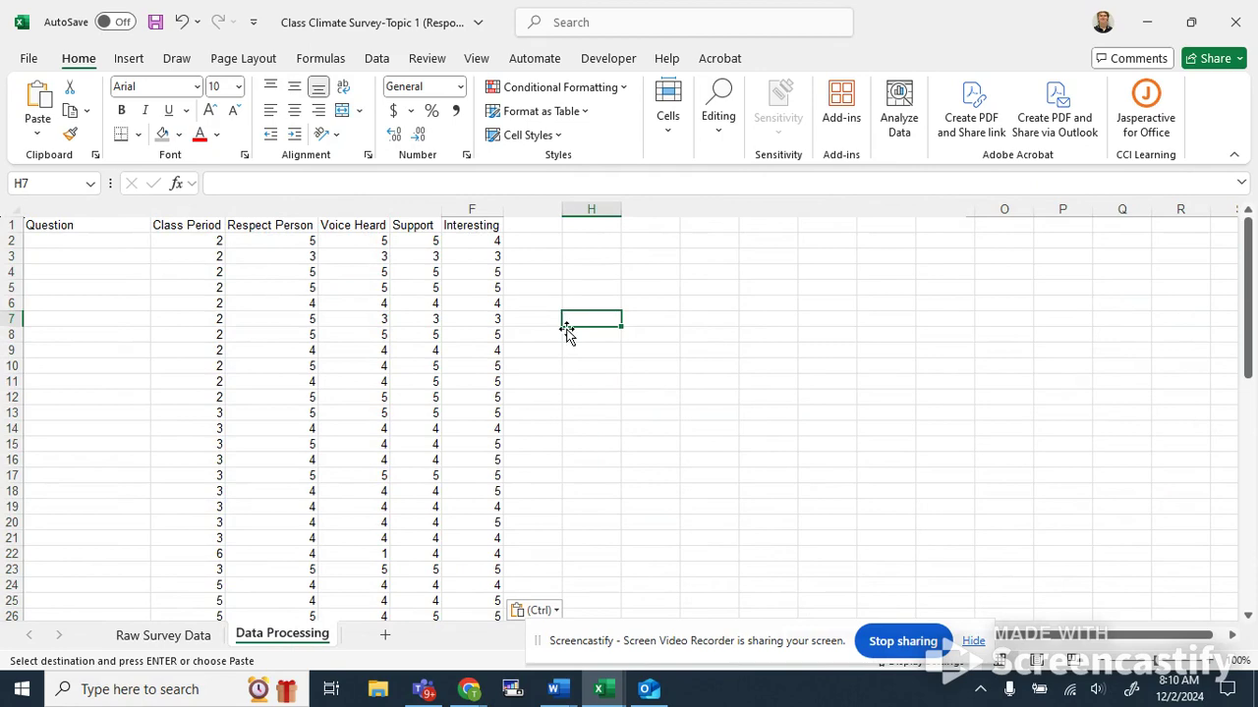
Review the filled rating columns and the statistics labels below the data.
scroll(571, 300, down, 9)
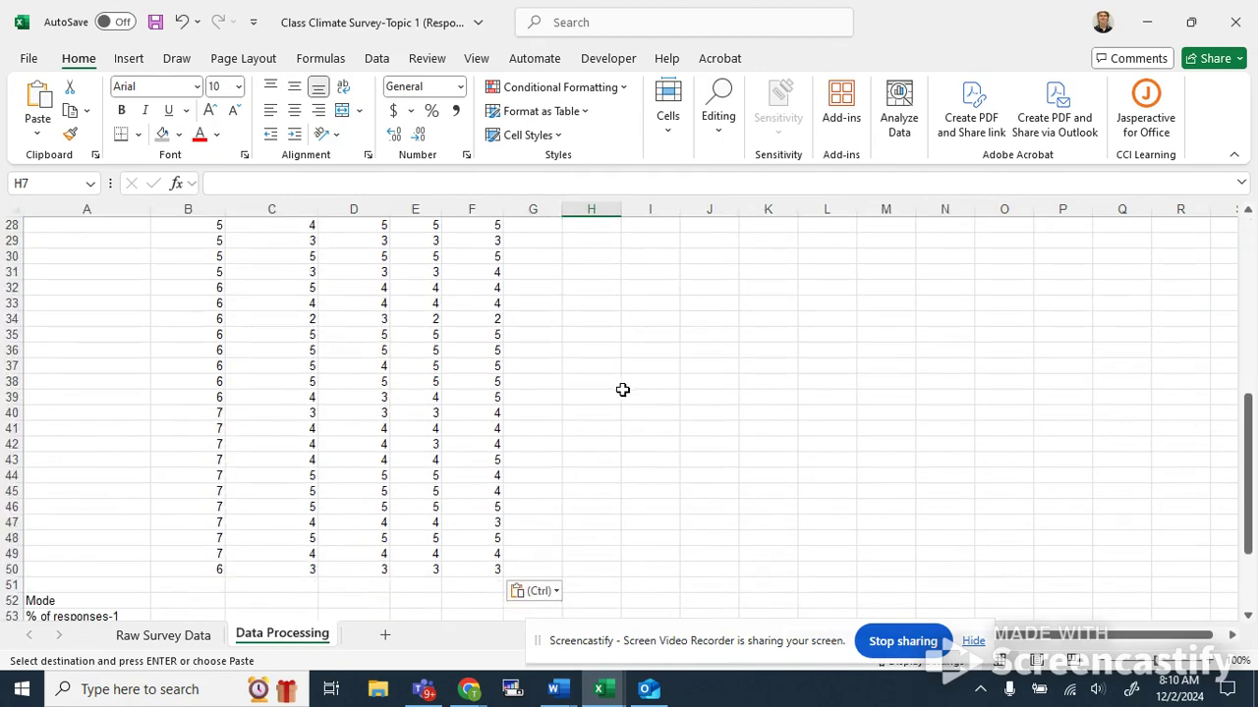
scroll(598, 383, up, 9)
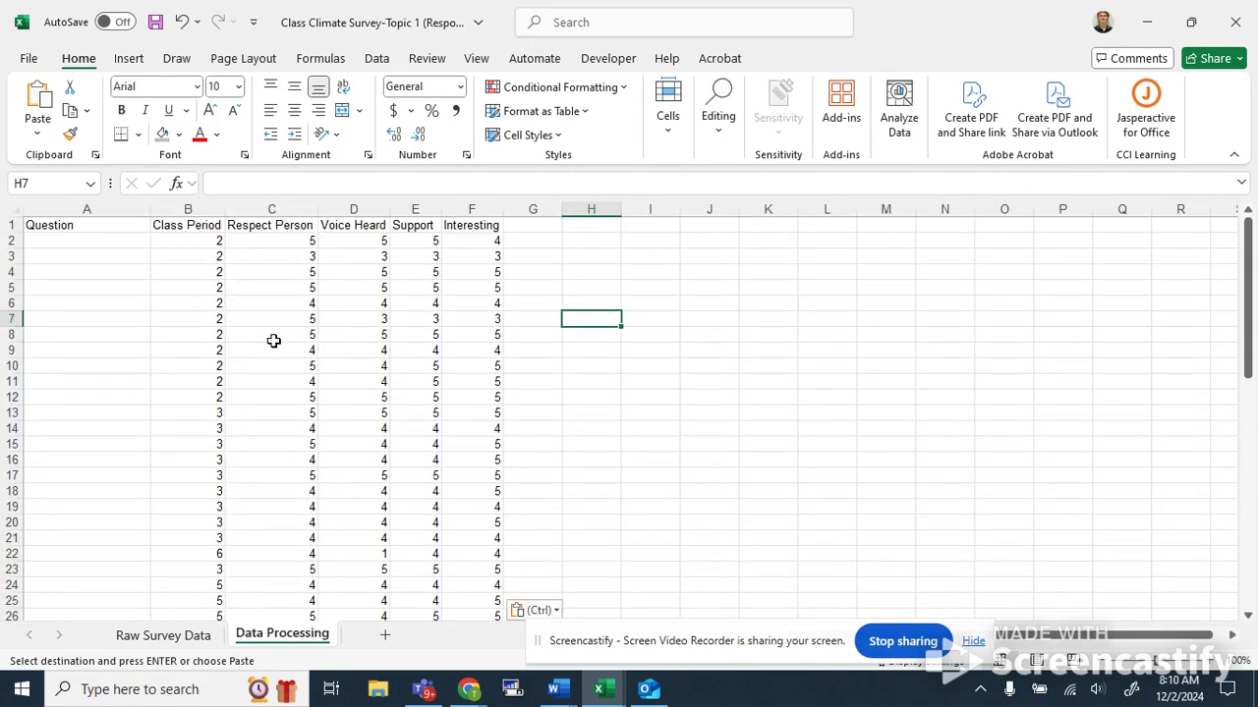
click(192, 237)
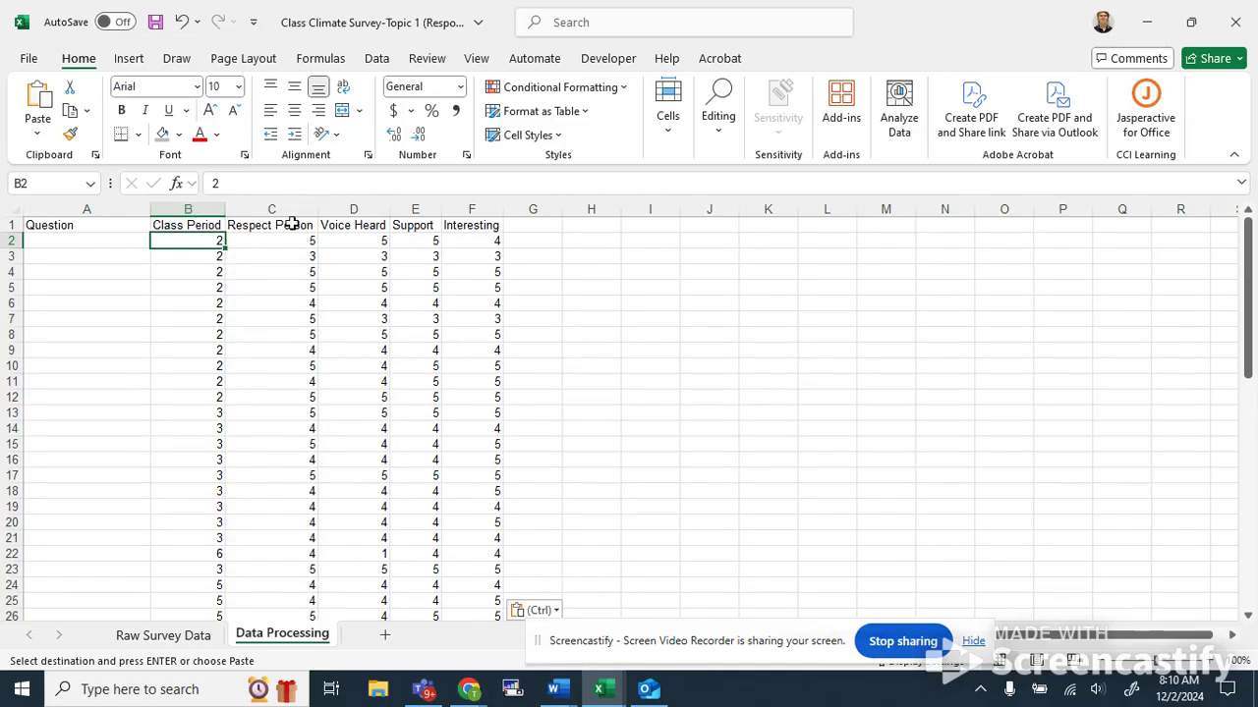
drag(263, 242, 496, 350)
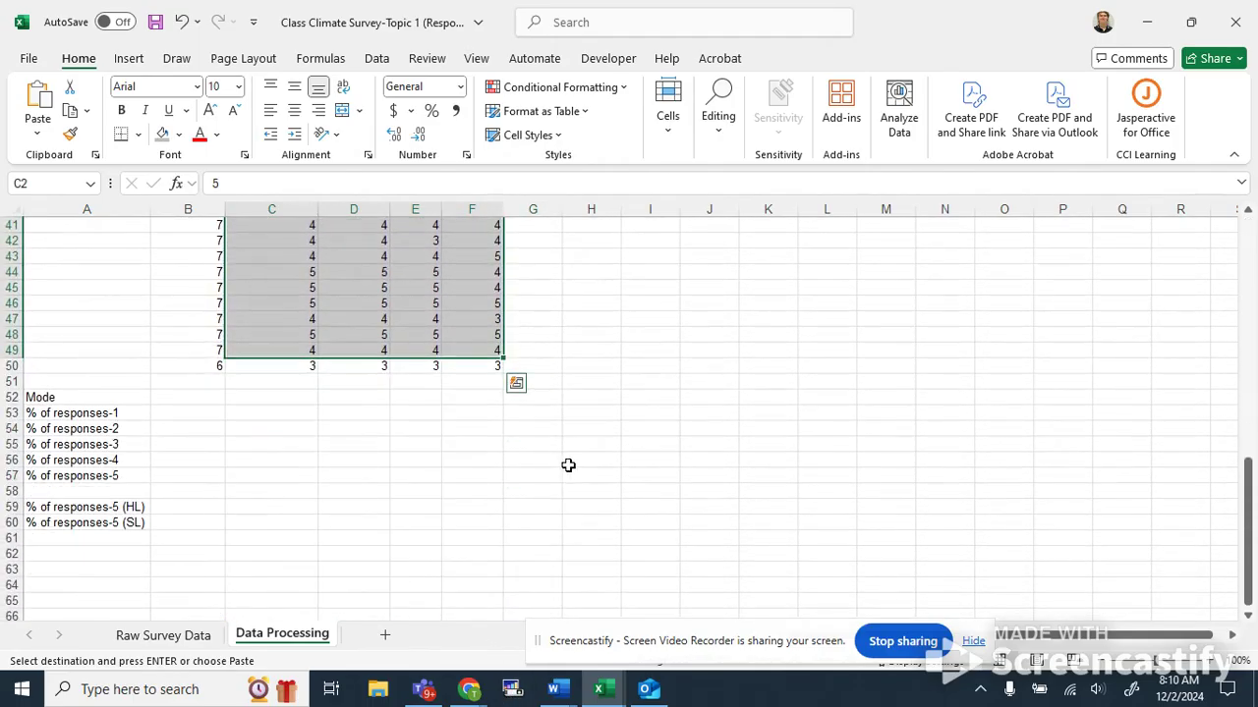
click(568, 464)
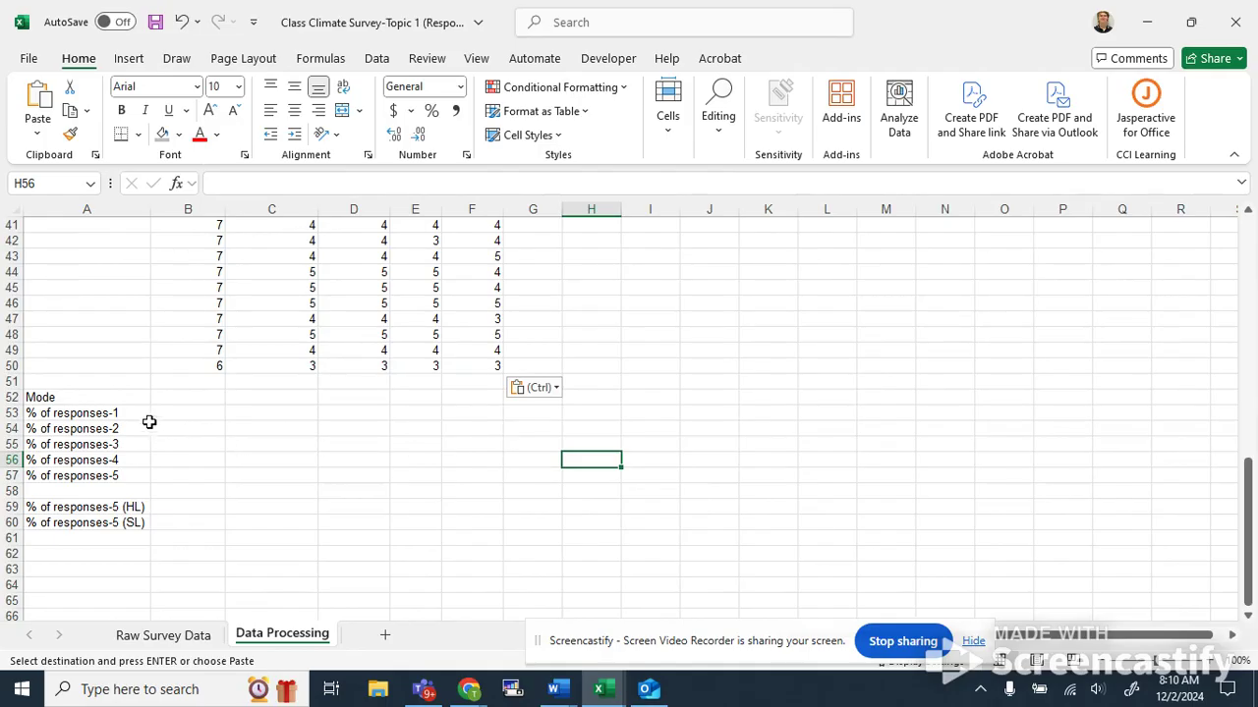
Enter a MODE formula in C52, beside the Mode label, over the Respect Person codes in rows 2–50.
click(122, 396)
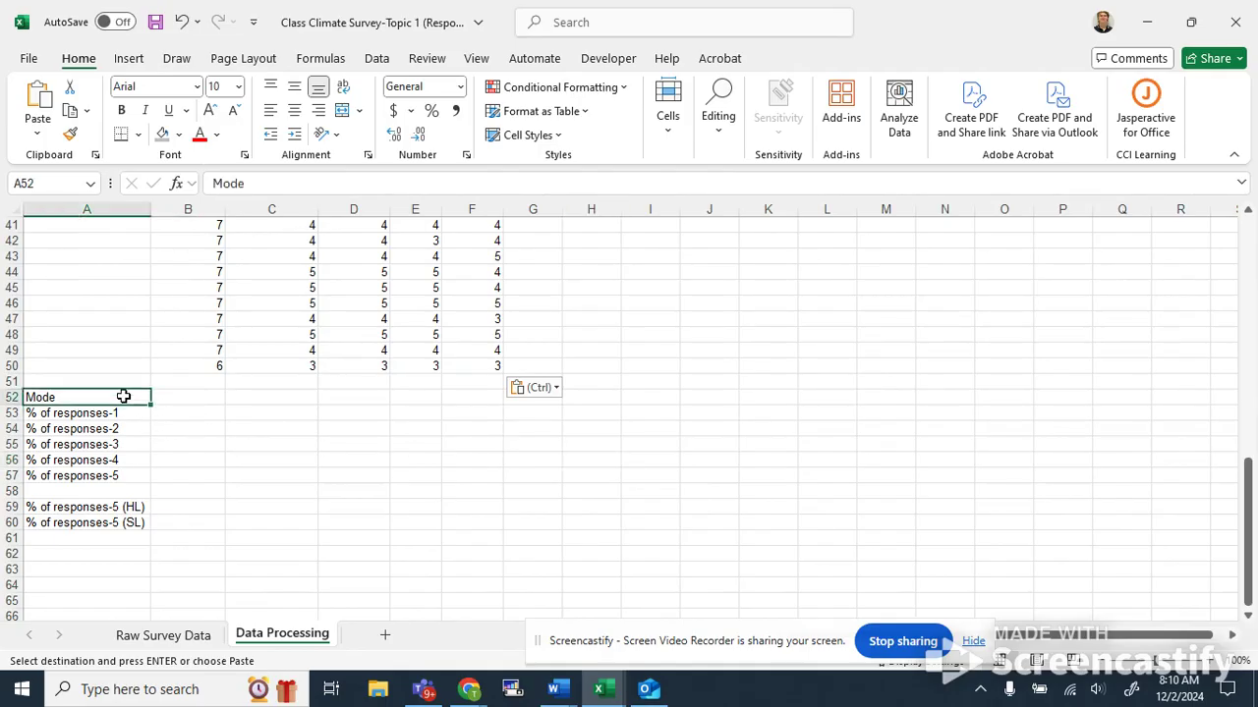
key(Right)
key(Right)
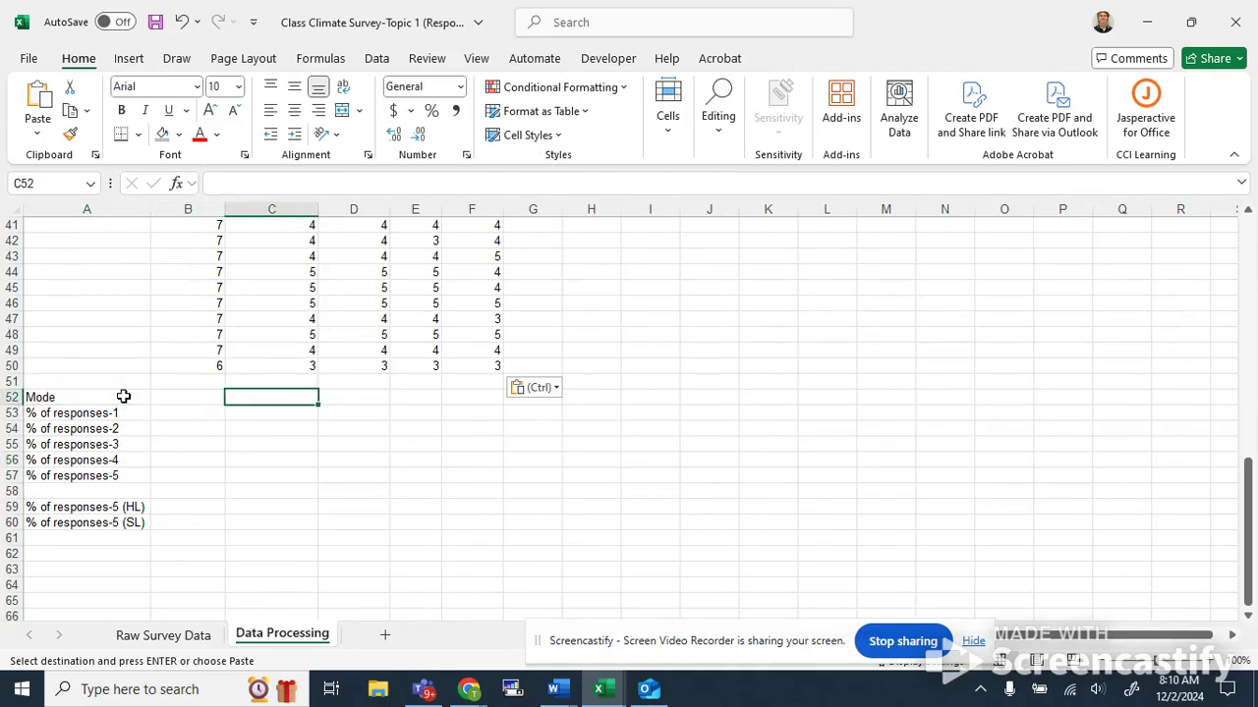
key(Down)
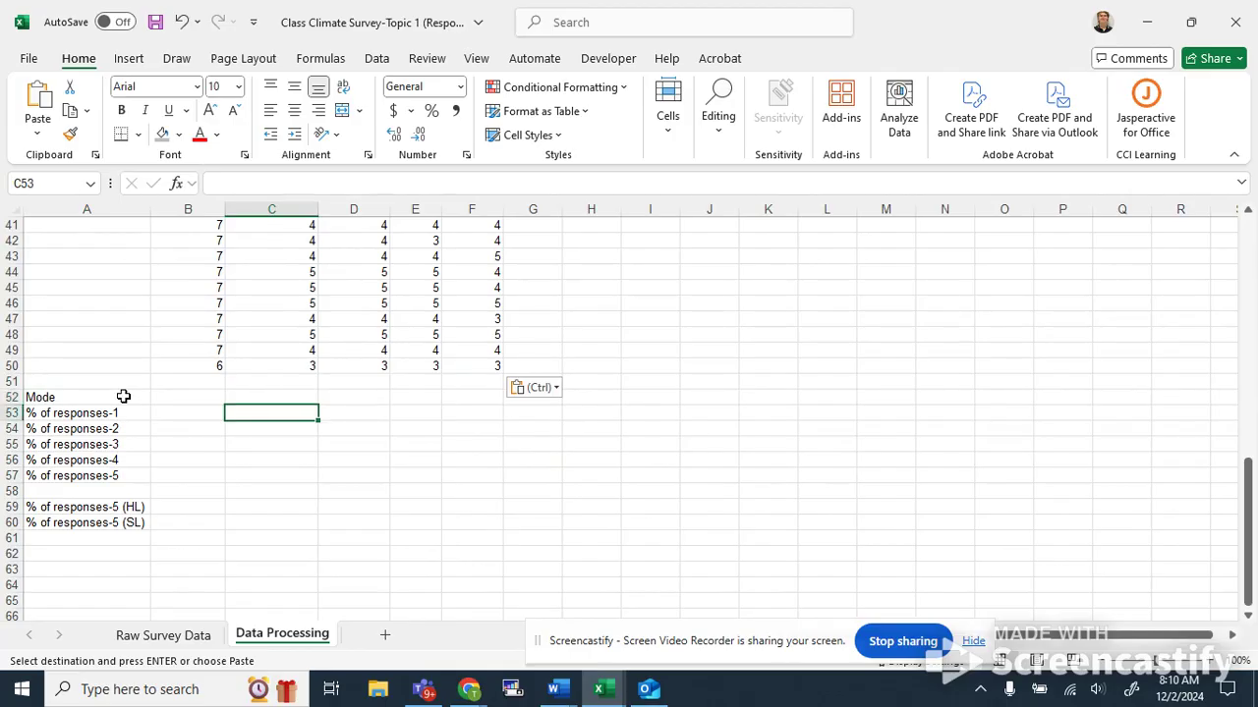
click(261, 398)
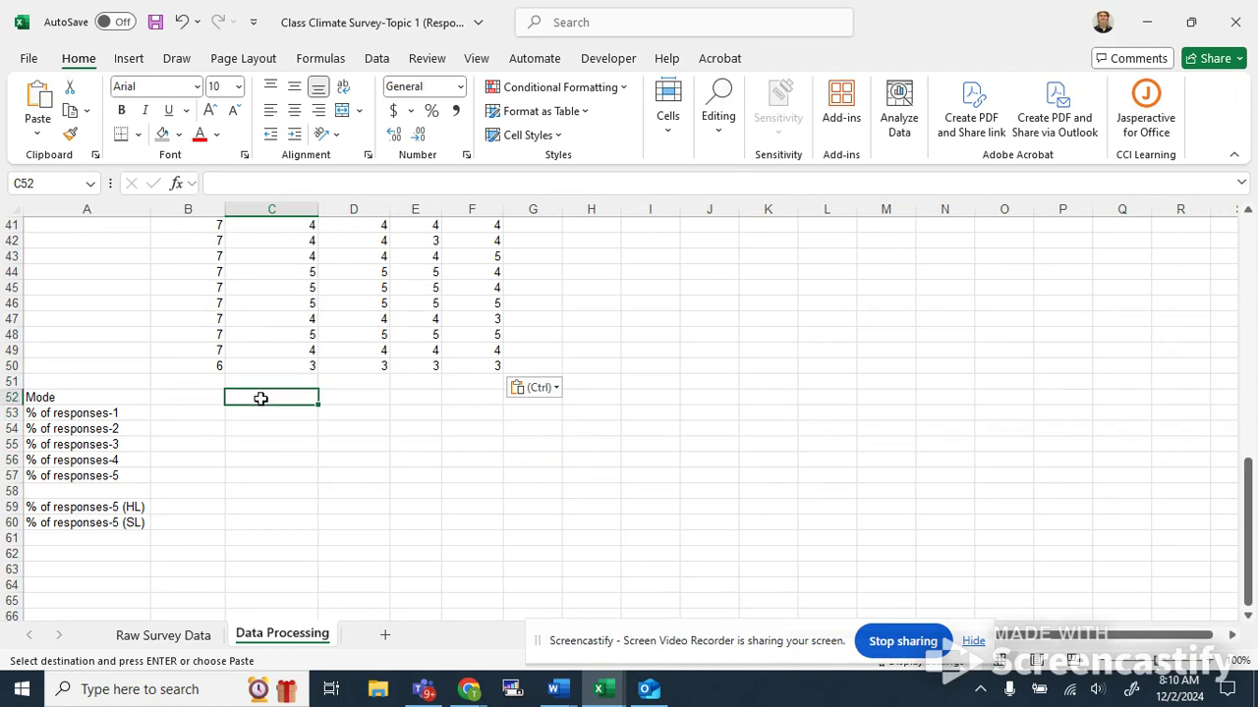
text(=mode()
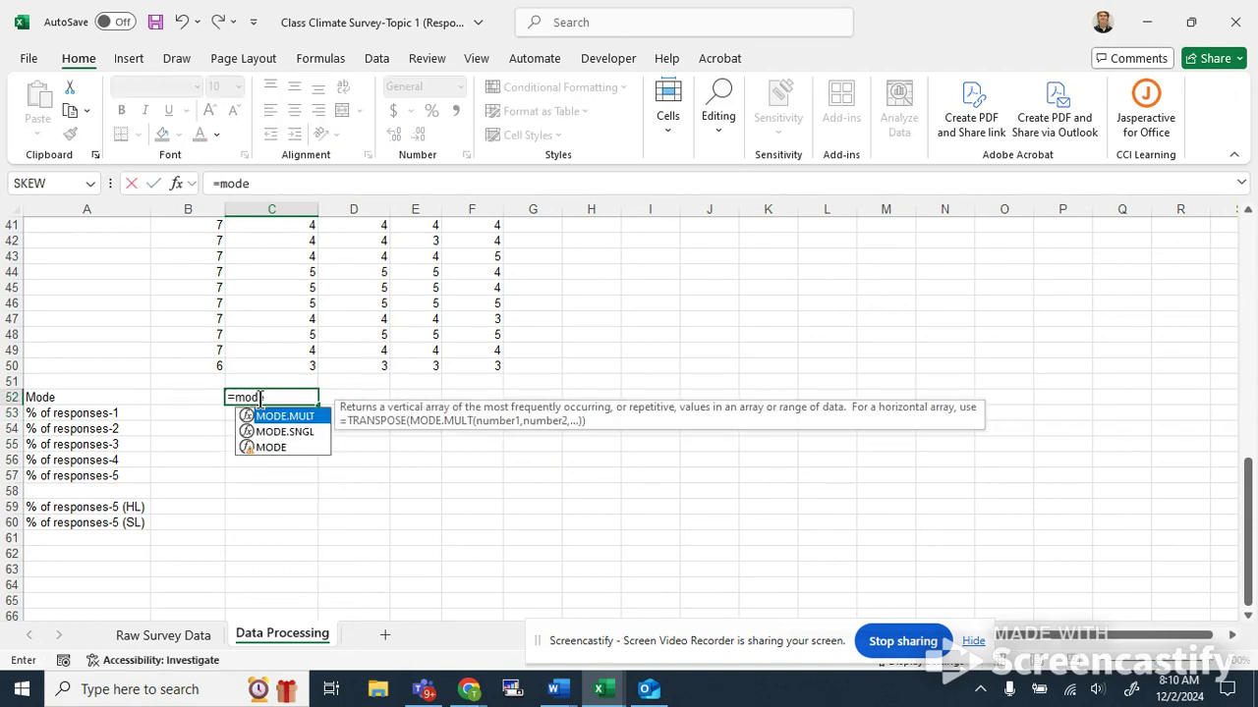
drag(297, 362, 278, 230)
key(Return)
scroll(273, 258, down, 4)
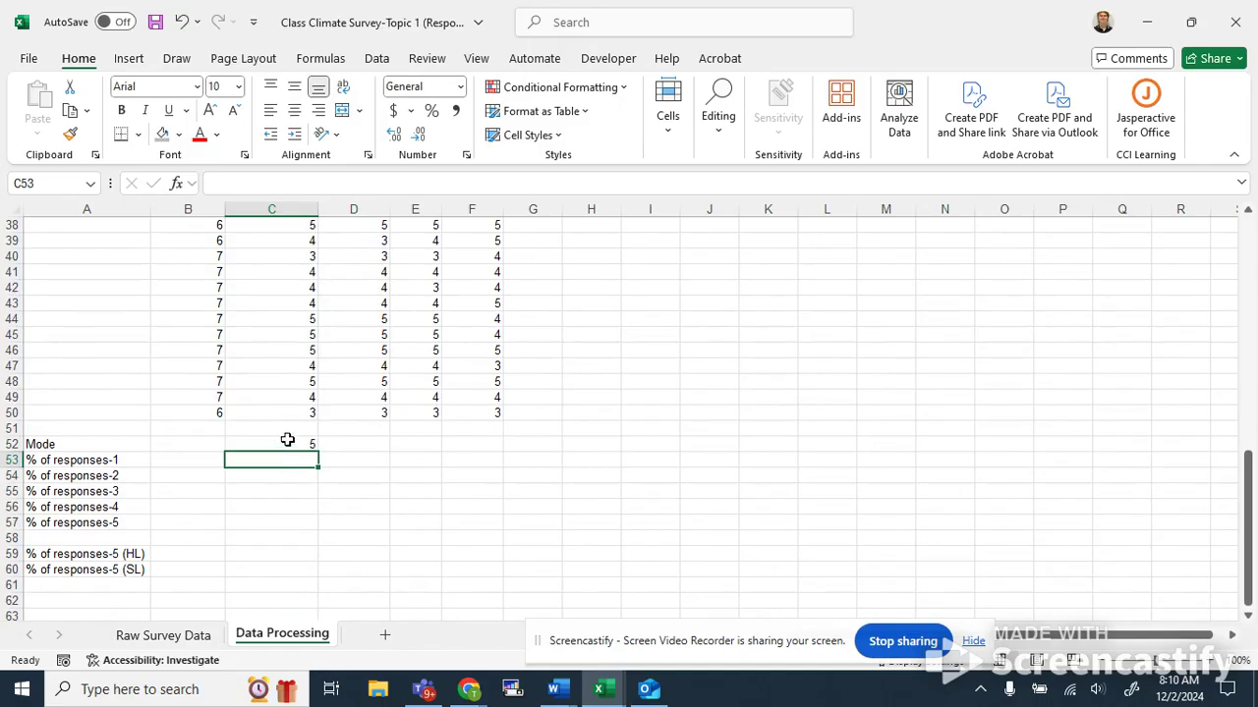
Enter a MODE formula in D52 over the Voice Heard codes in D2:D50.
click(351, 440)
text(=mode()
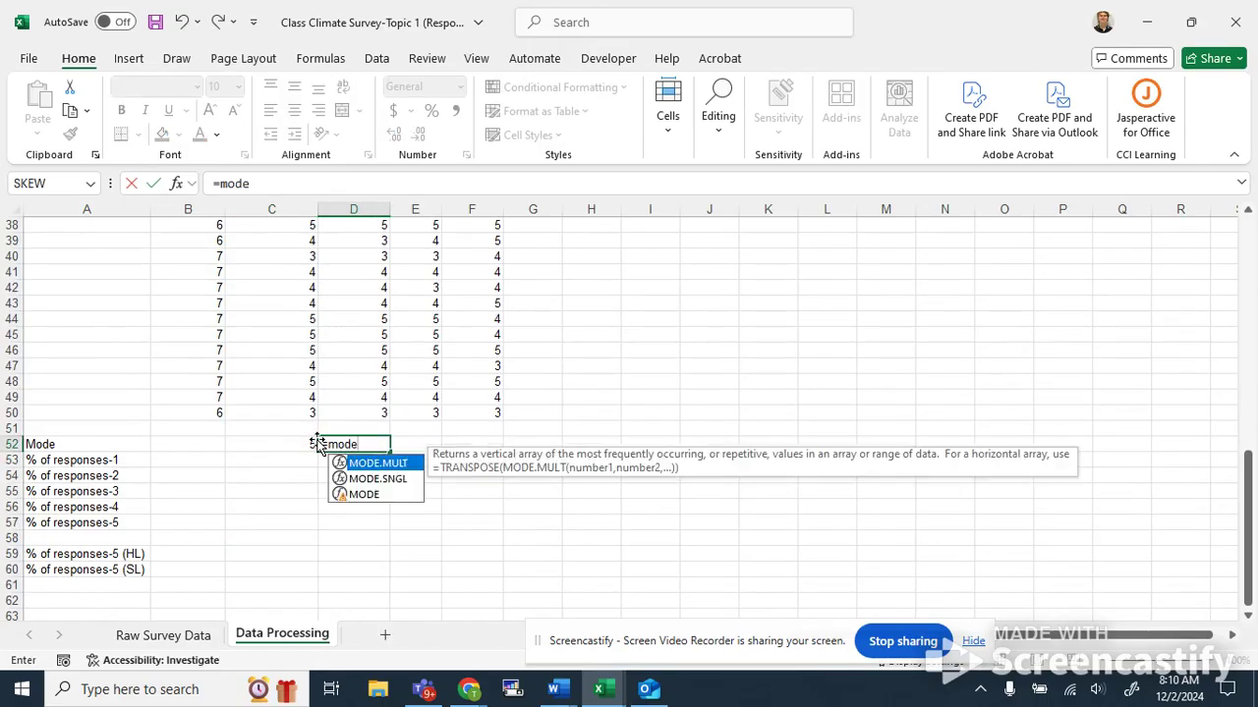
drag(365, 416, 360, 239)
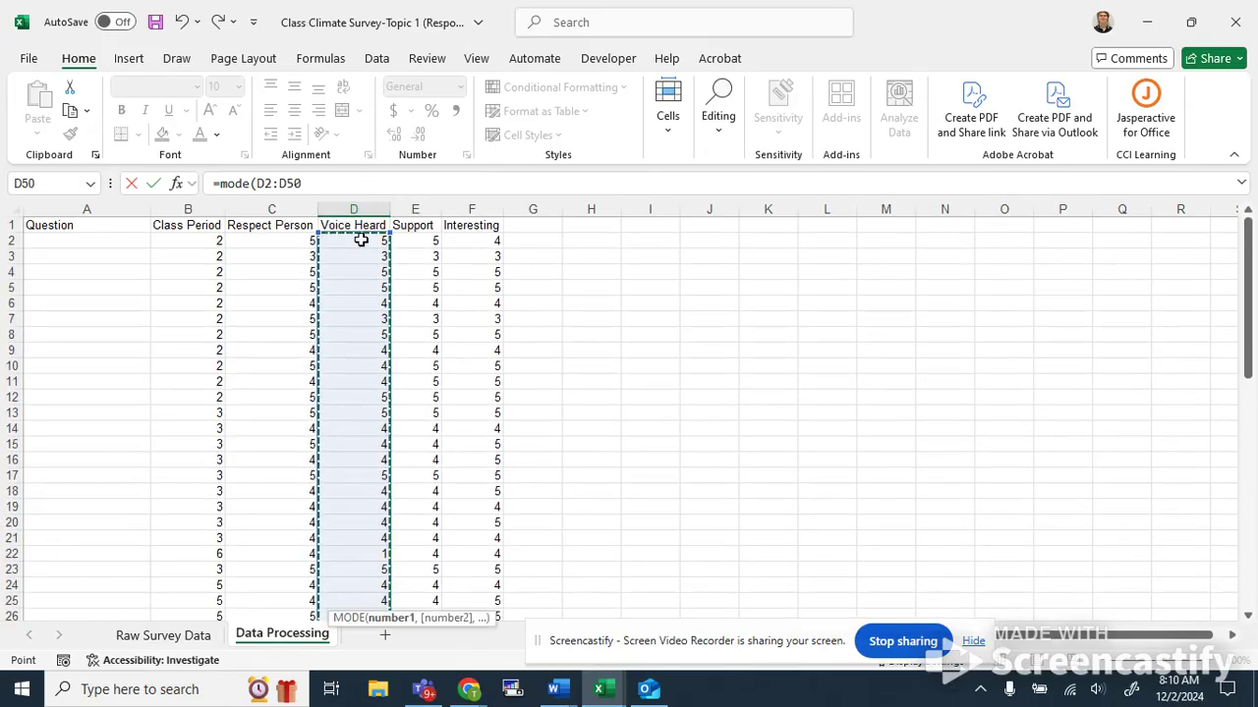
key(Return)
Enter a MODE formula in E52 over the Support codes in E2:E50.
click(409, 579)
text(=omo)
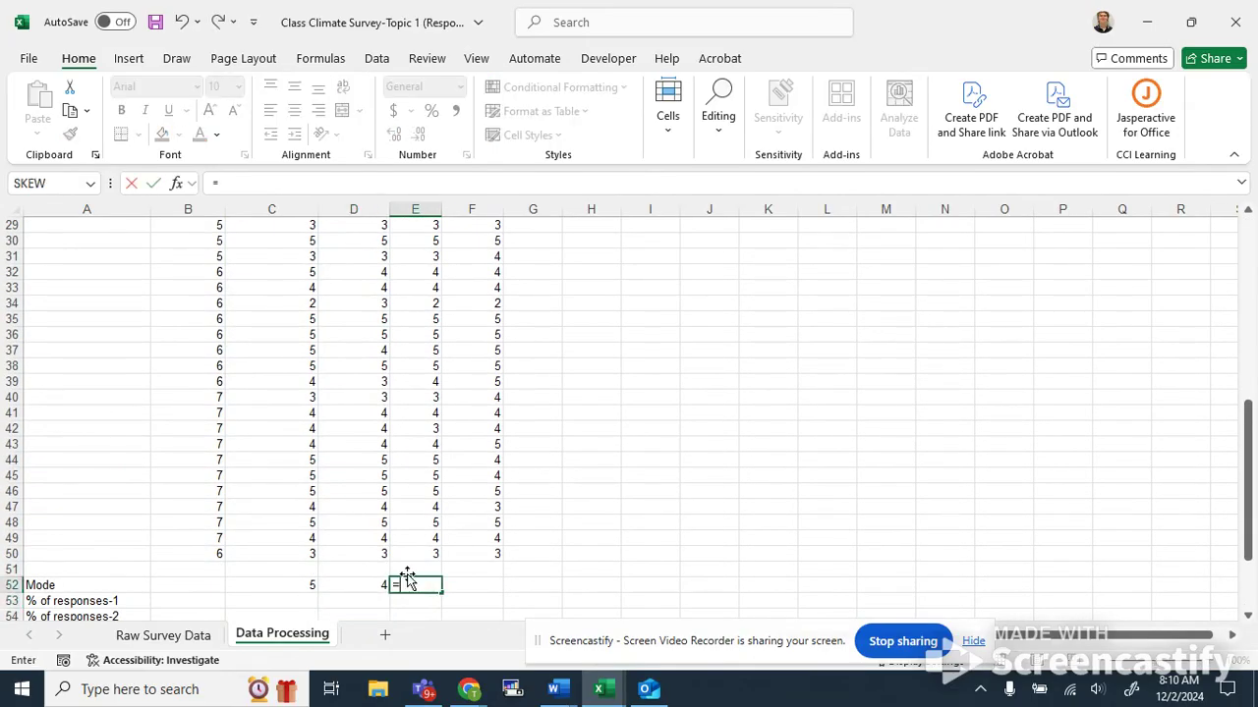
key(BackSpace)
key(BackSpace)
key(BackSpace)
text(mode()
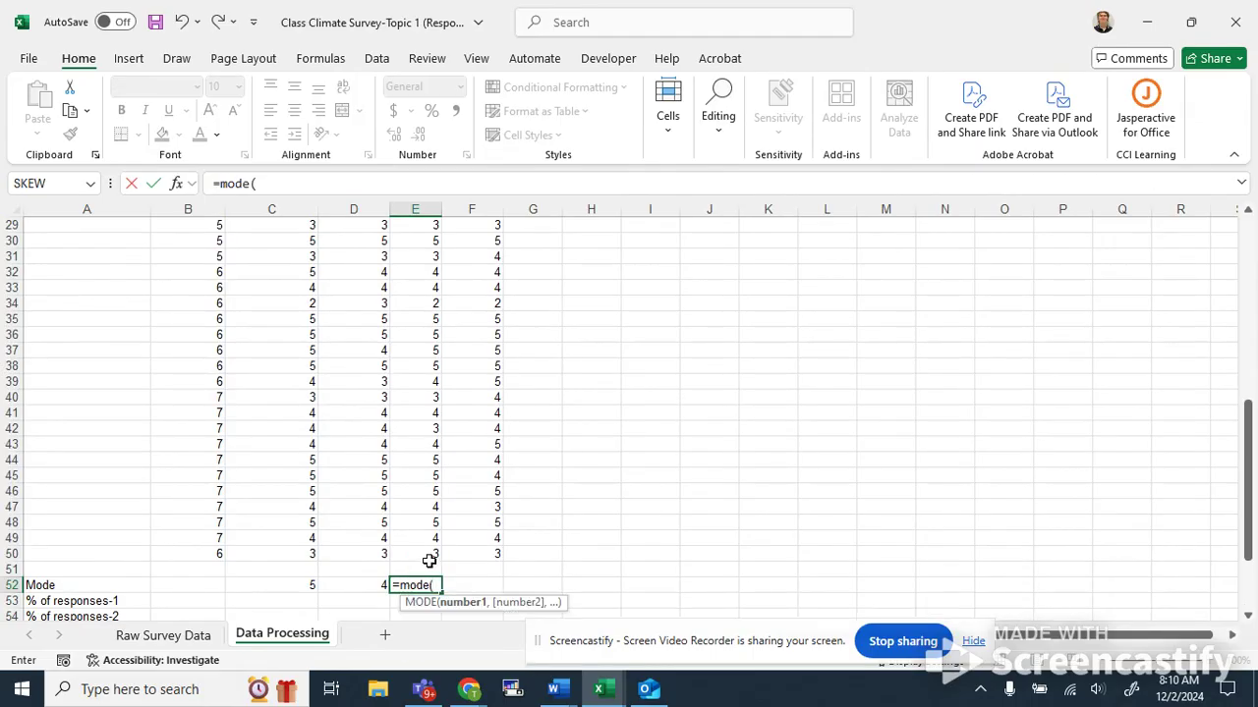
drag(430, 559, 425, 232)
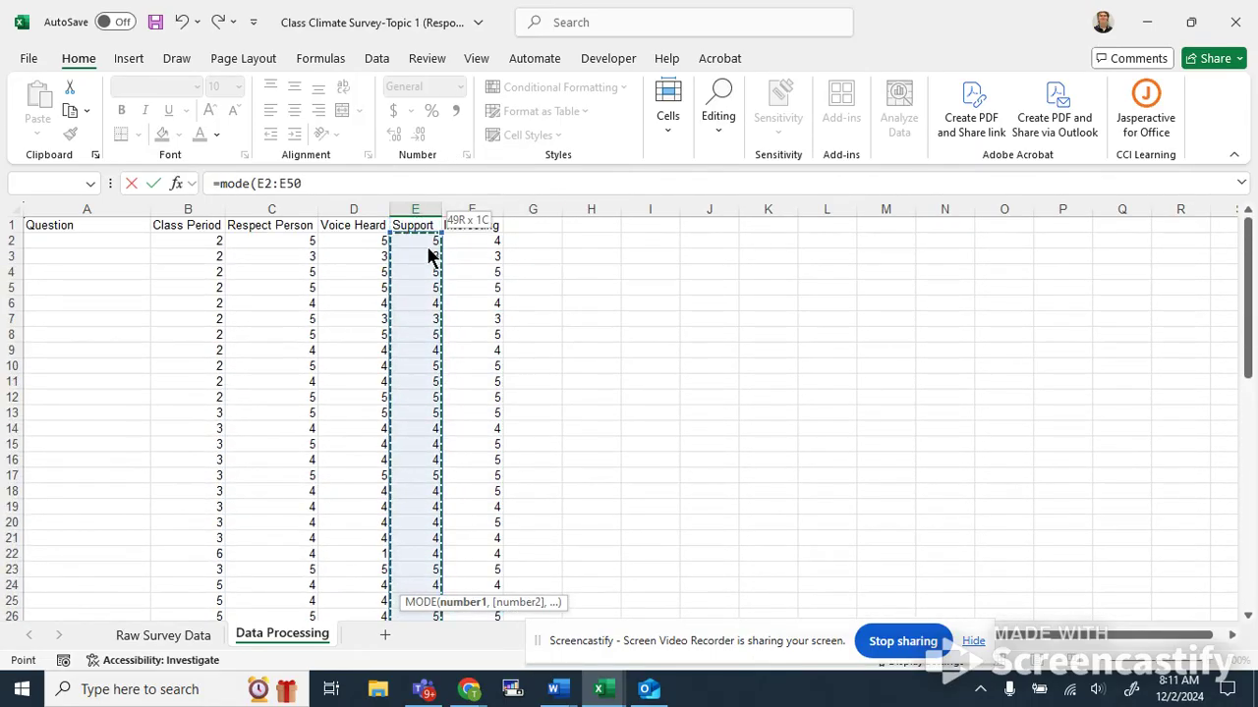
key(Return)
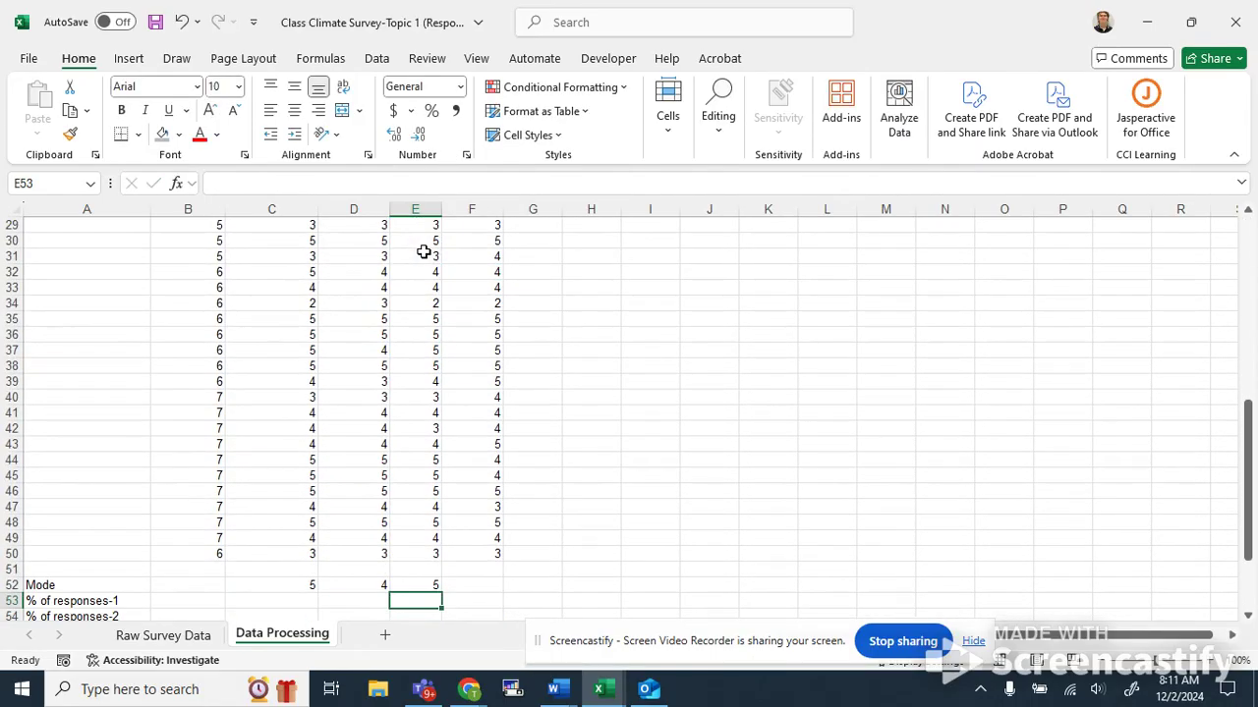
Fill the E52 mode formula across into F52 for the Interesting column.
click(434, 584)
drag(443, 595, 499, 589)
click(584, 567)
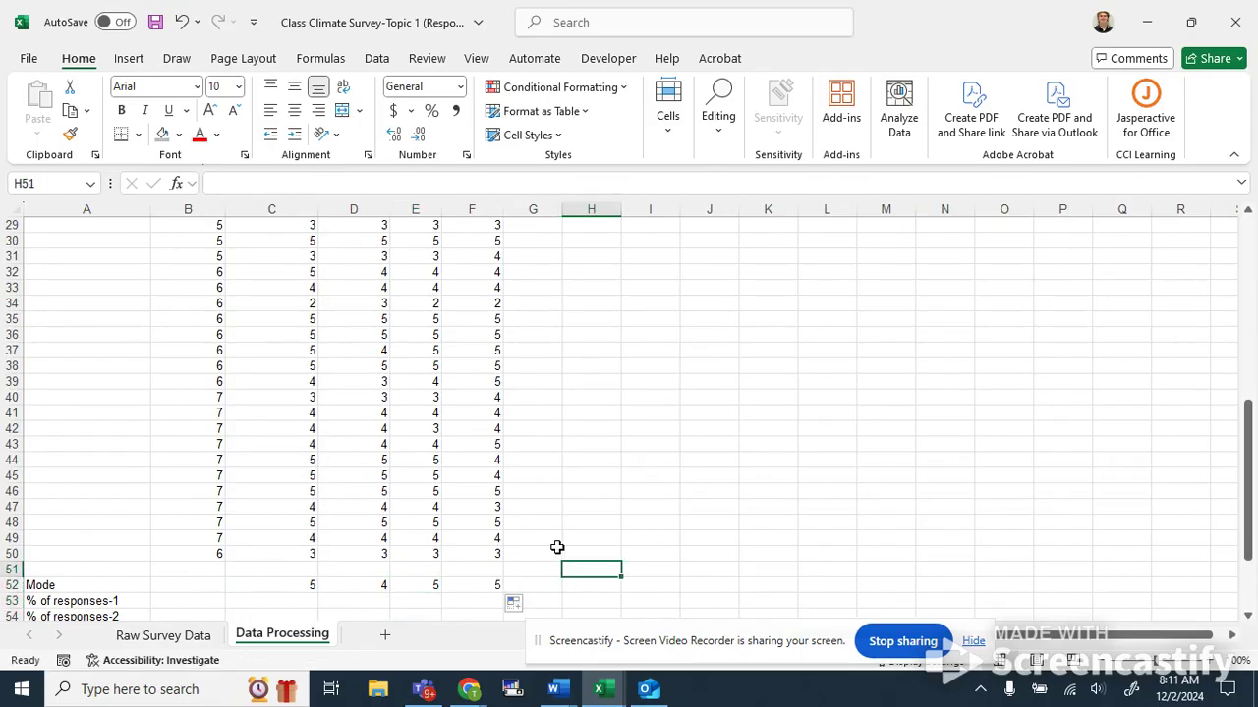
Inspect the C52 mode formula and the percentage-of-responses labels in rows 53–60.
scroll(550, 547, down, 2)
scroll(418, 539, down, 2)
scroll(315, 495, up, 2)
click(284, 493)
key(Right)
key(Right)
key(Left)
key(Left)
scroll(341, 487, down, 2)
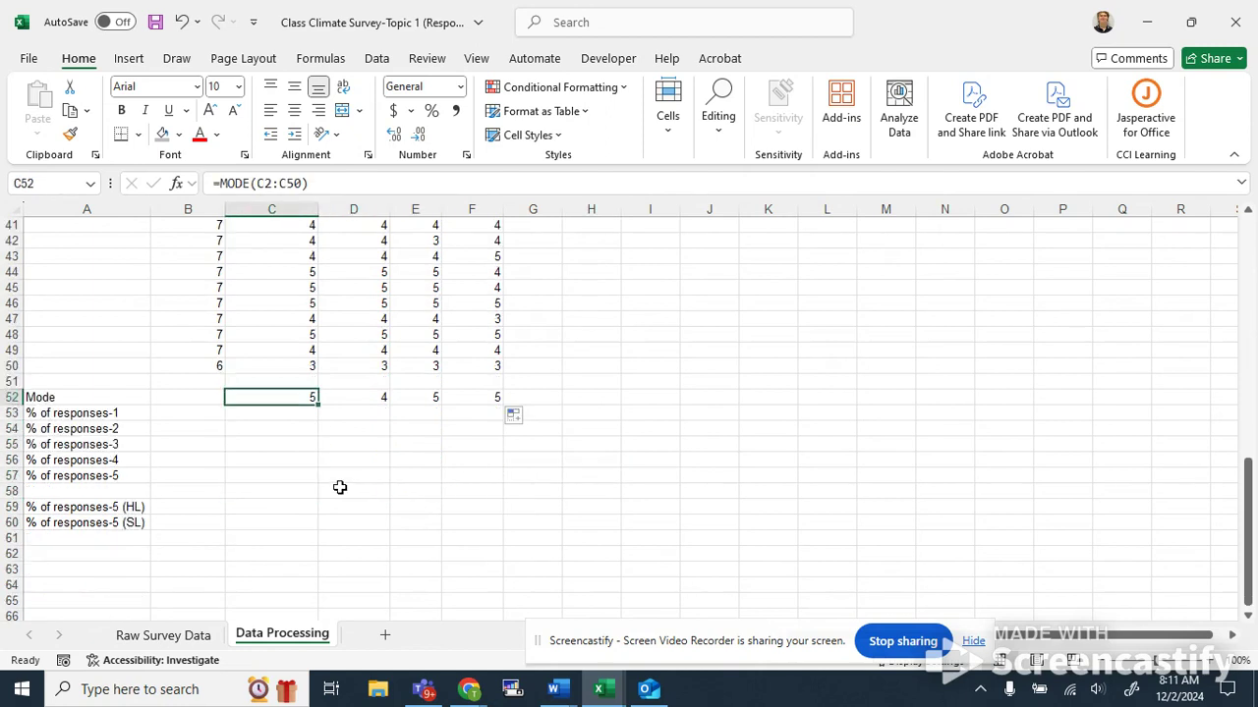
click(281, 415)
key(Down)
key(Down)
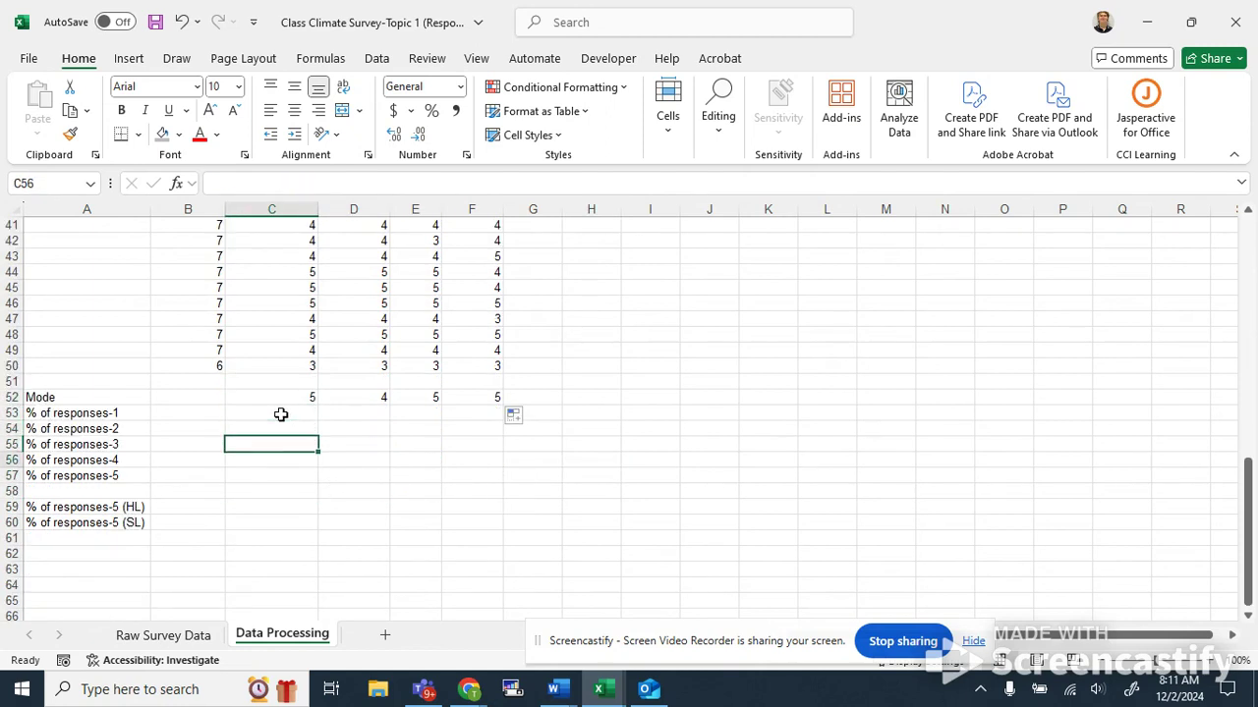
key(Up)
key(Up)
key(Up)
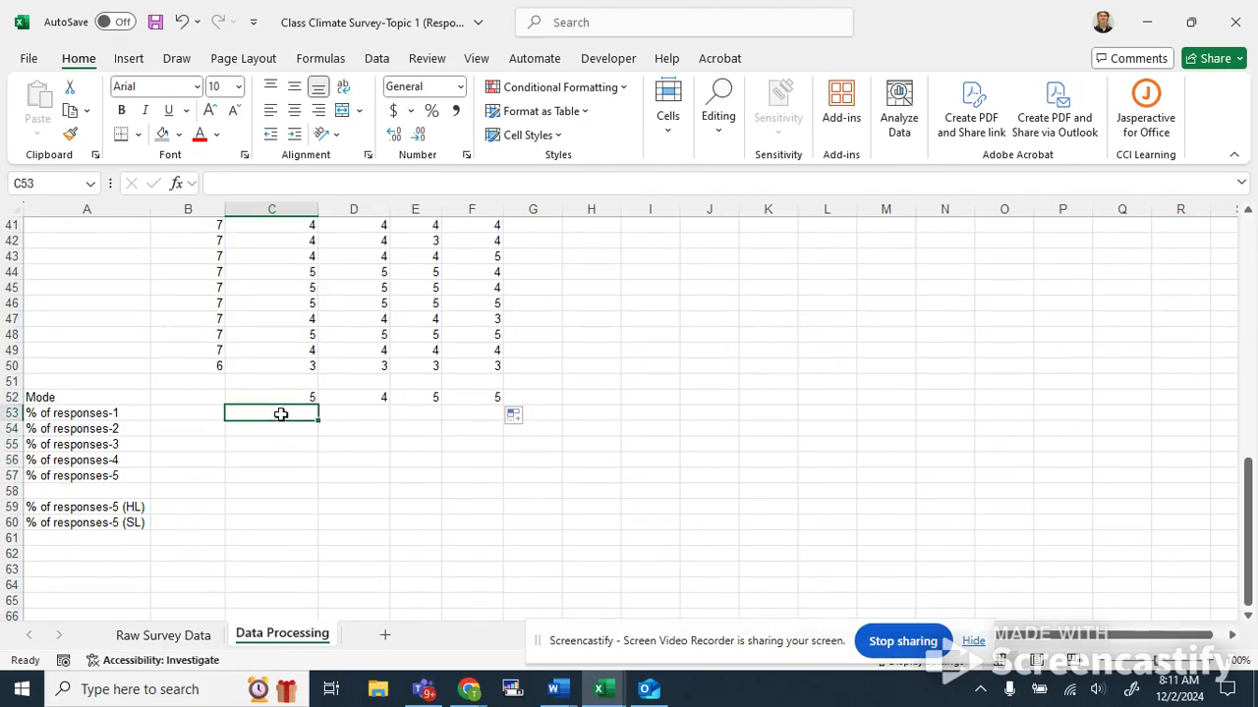
click(115, 413)
key(Down)
key(Down)
key(Down)
key(Down)
key(Down)
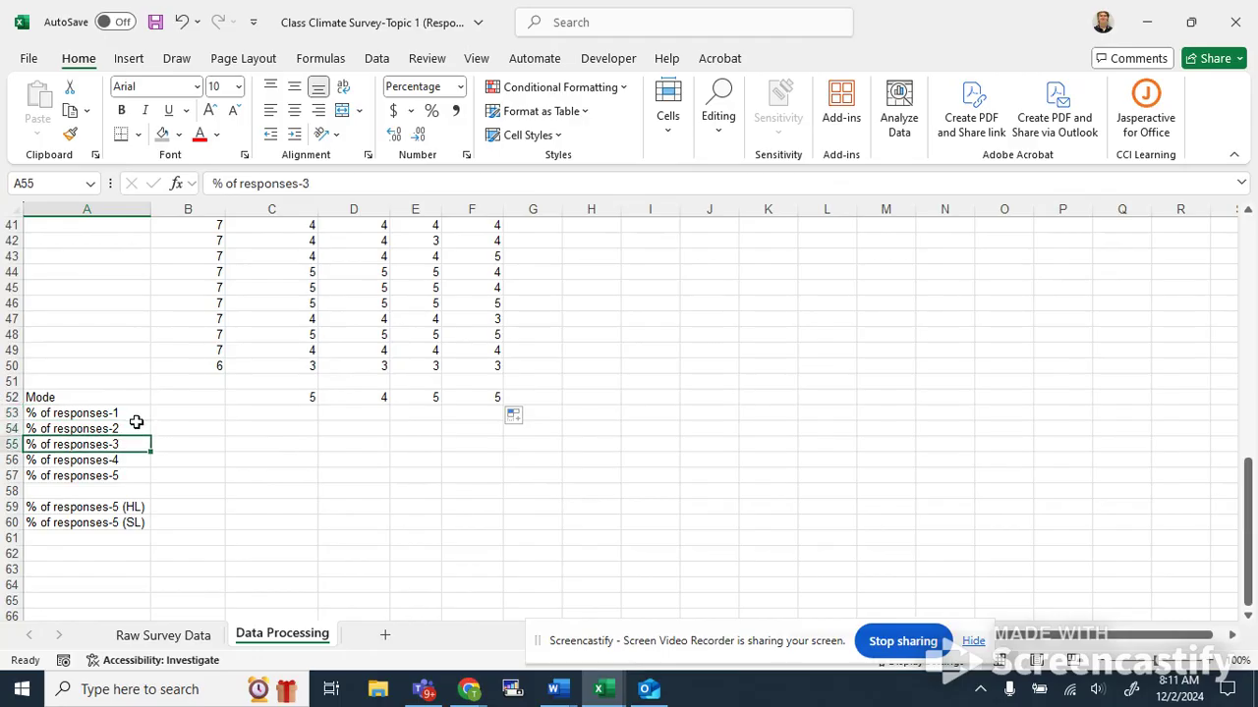
key(Right)
key(Right)
key(Up)
key(Up)
key(Up)
key(Up)
key(Up)
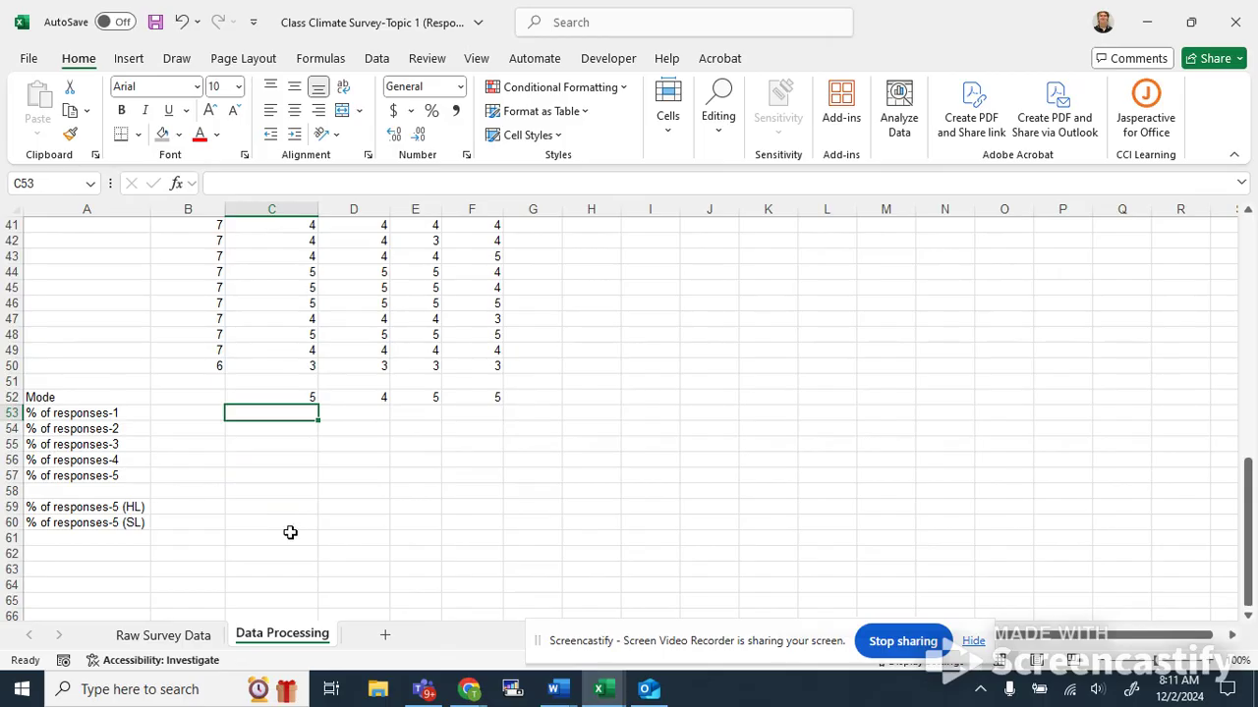
scroll(290, 533, up, 9)
scroll(290, 532, down, 8)
scroll(290, 532, down, 3)
scroll(290, 533, up, 15)
scroll(290, 533, down, 11)
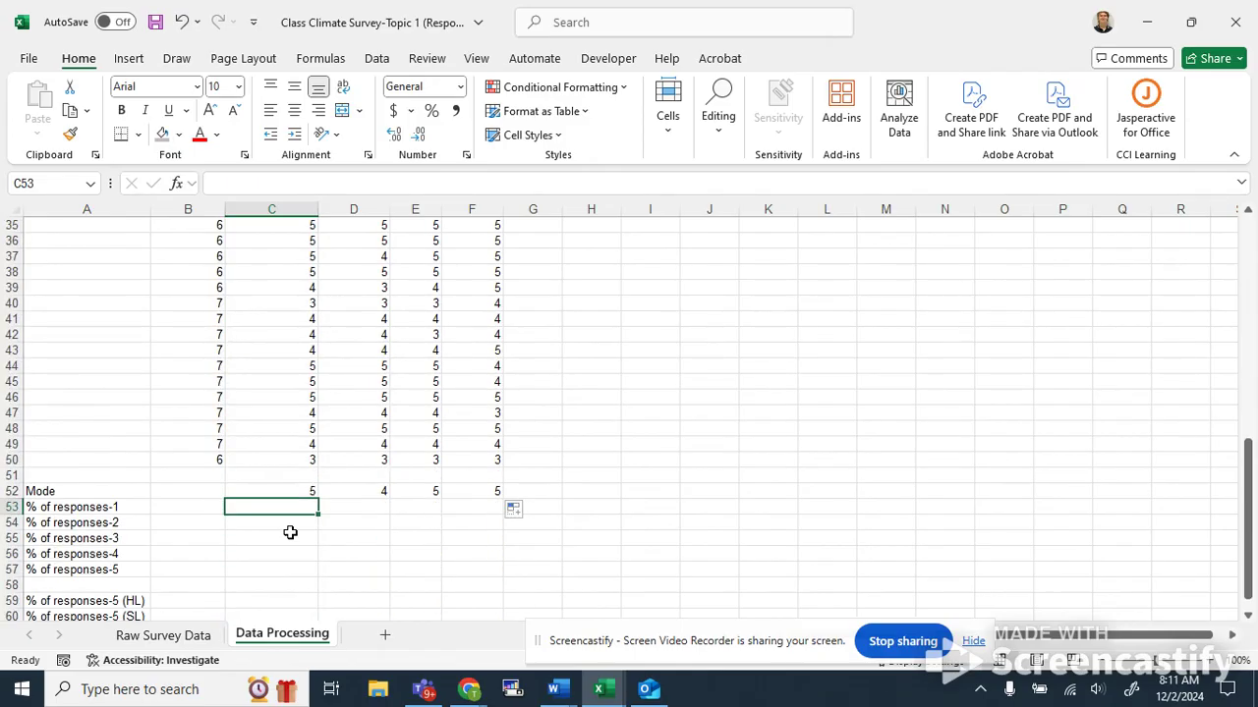
Enter a COUNTIF formula in C53 counting responses equal to "1" in C2:C50.
text(=)
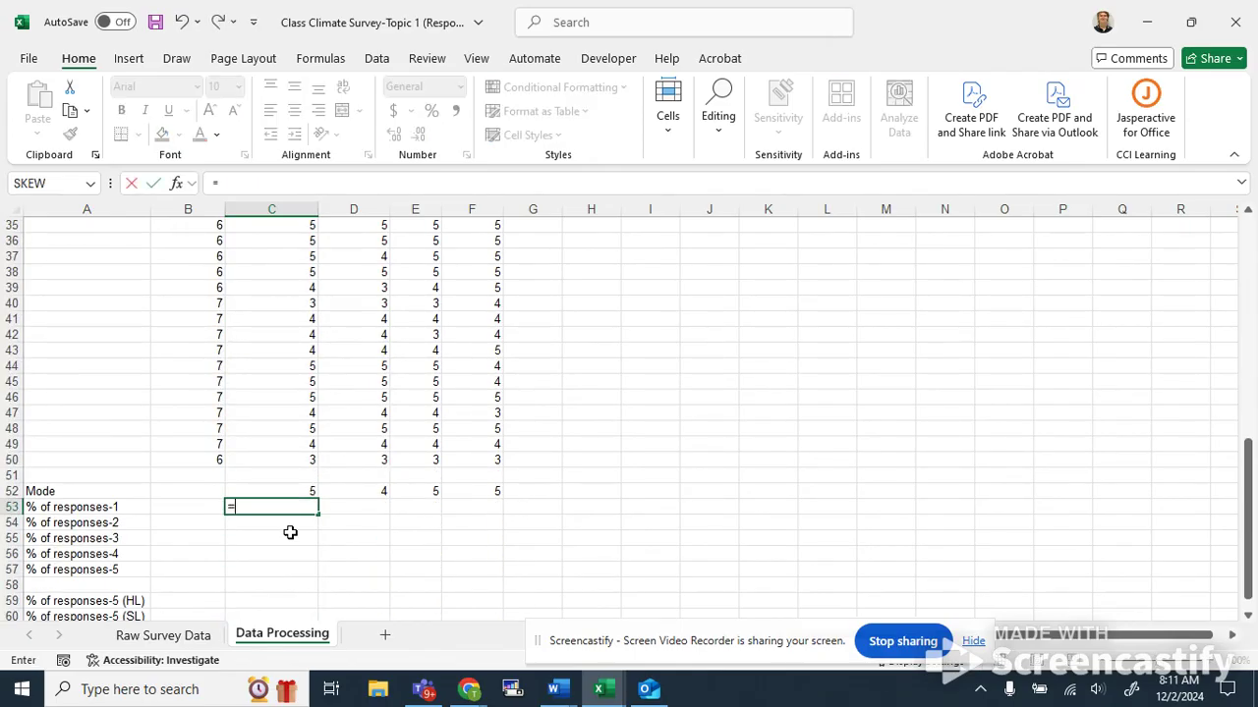
text(countif()
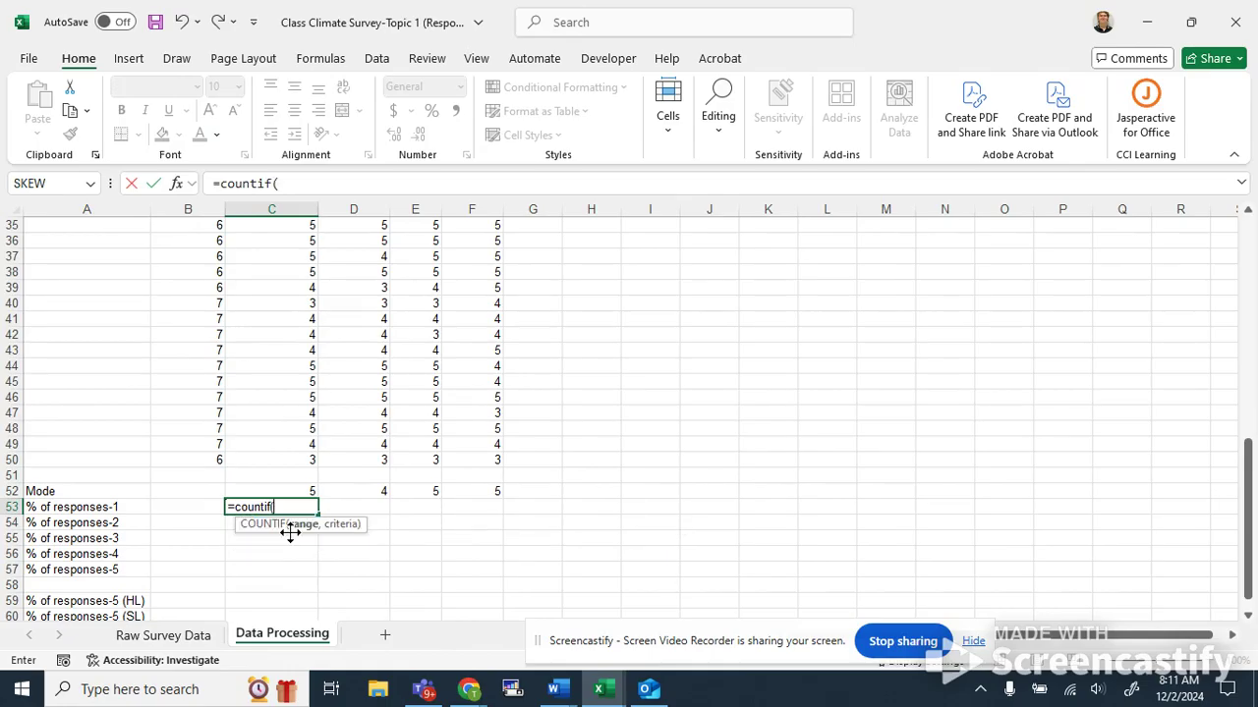
scroll(282, 469, up, 11)
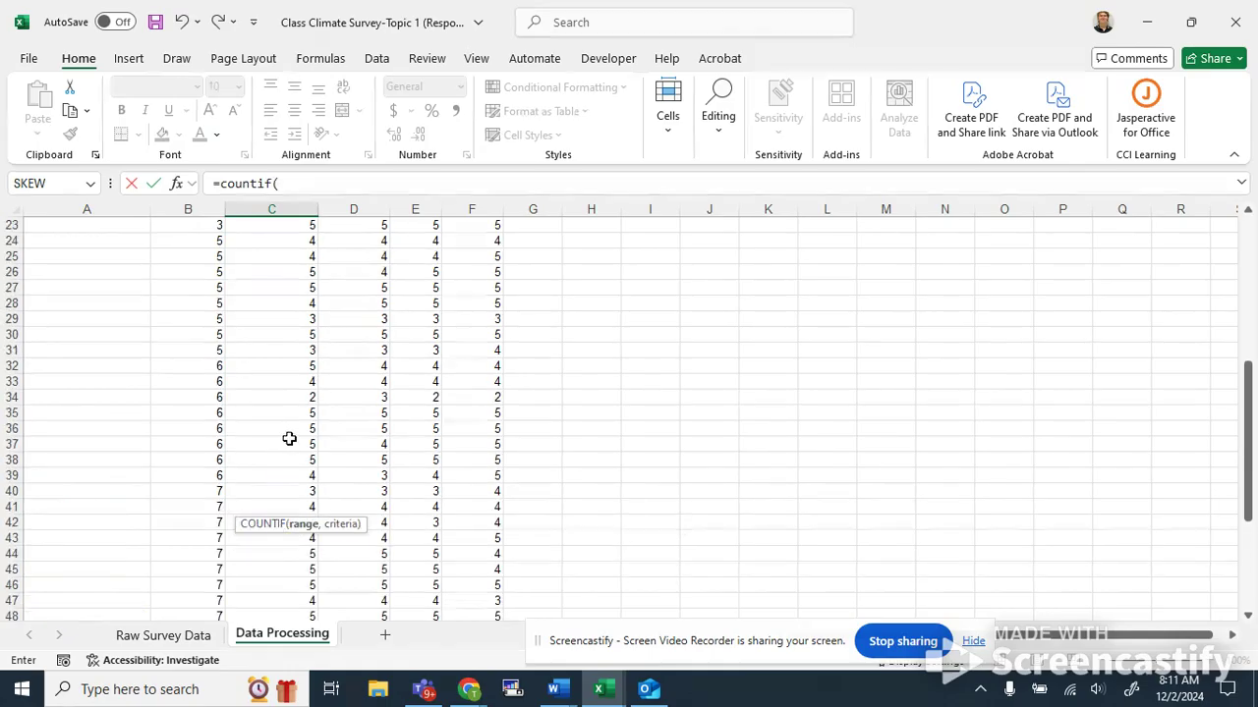
drag(278, 238, 295, 489)
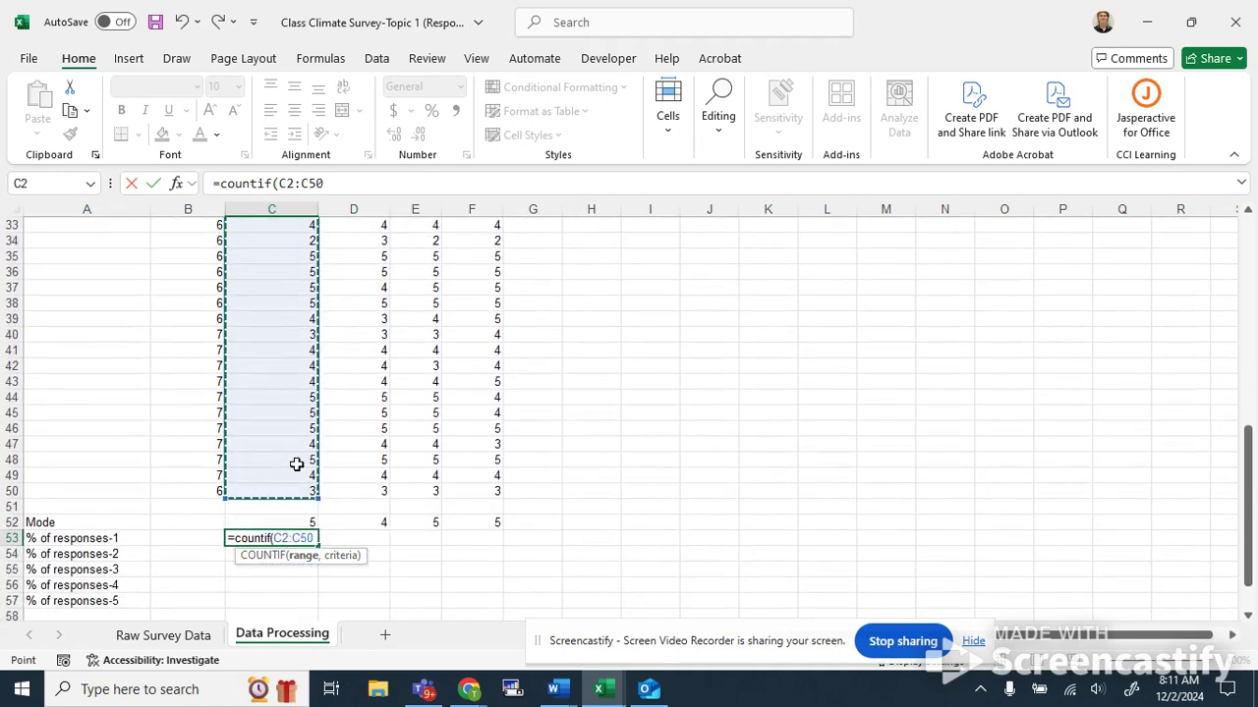
text(,"1)
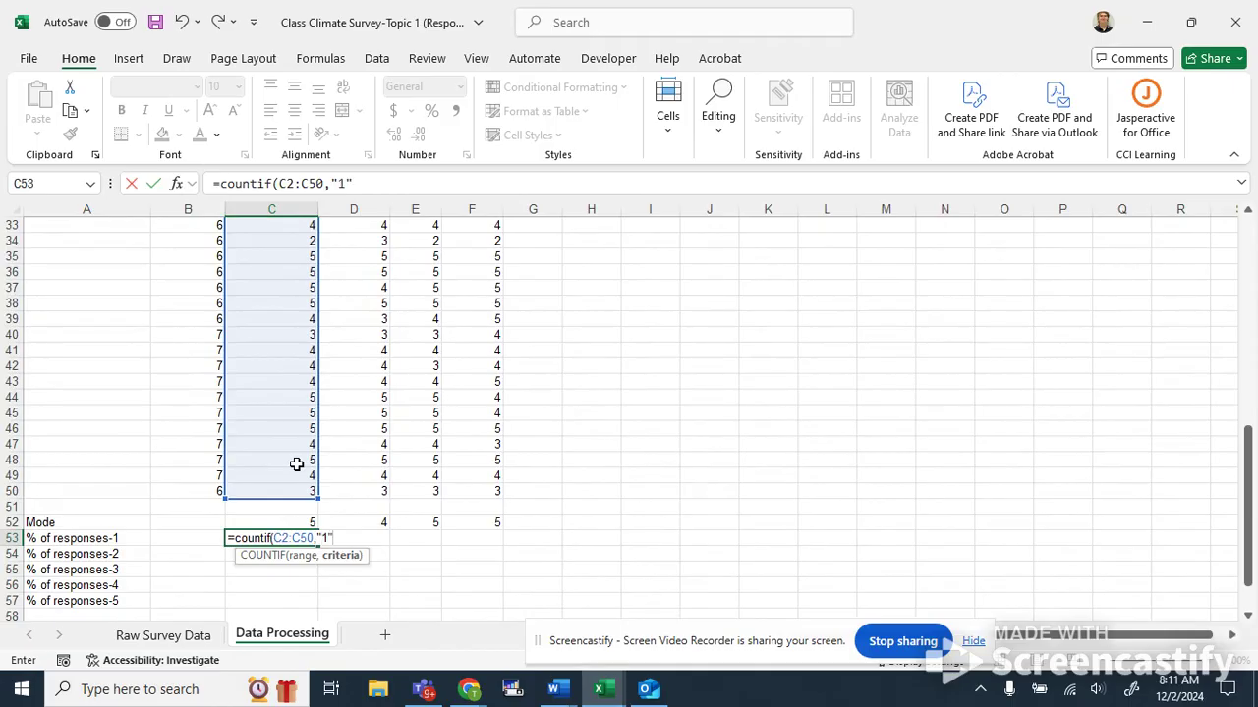
text("))
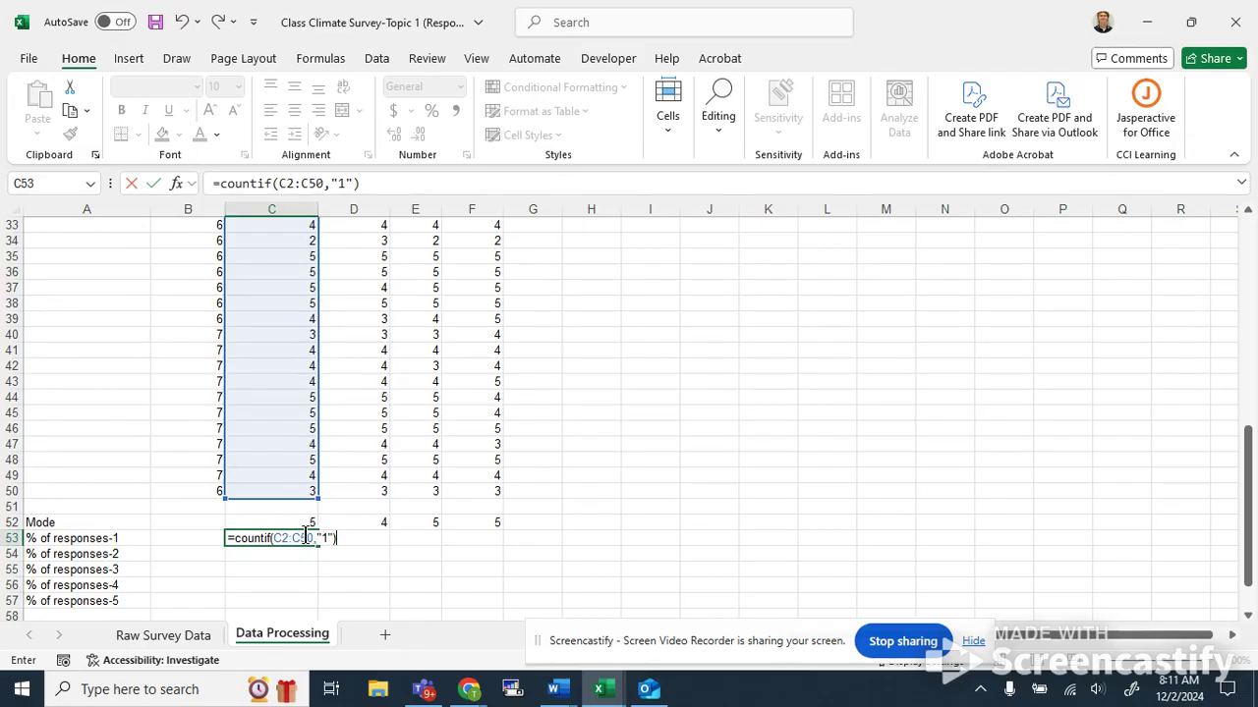
key(Return)
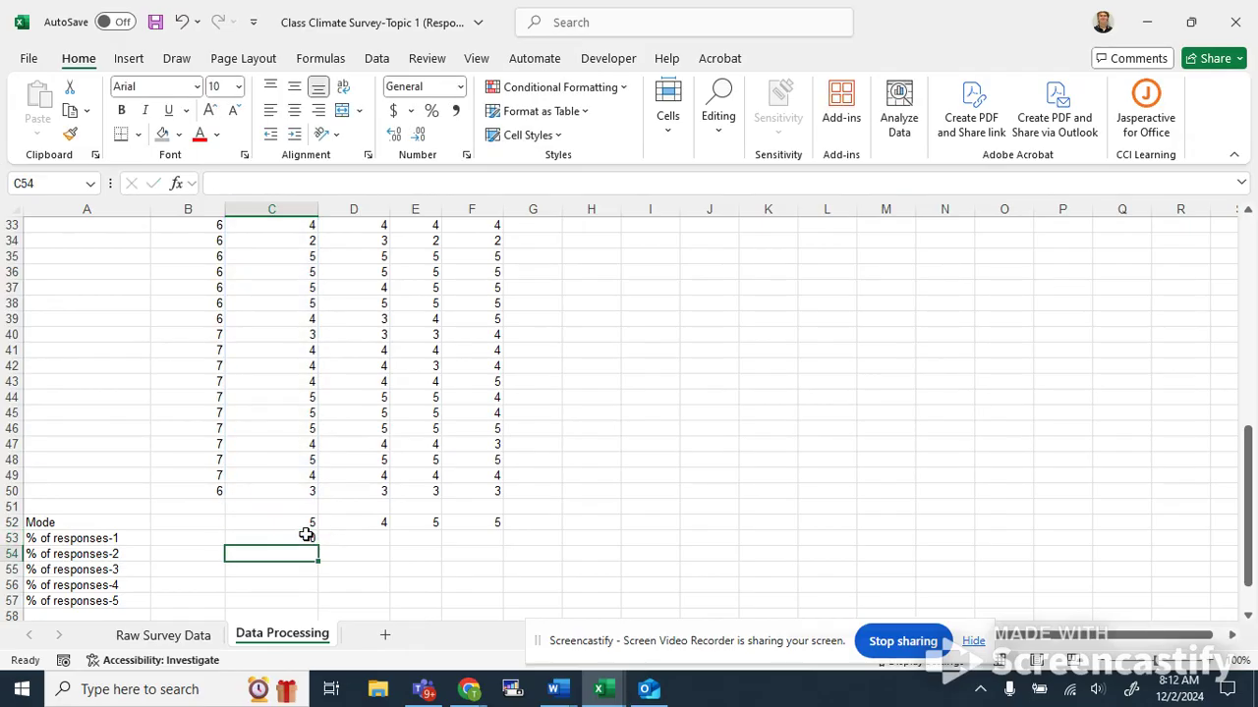
Extend the C53 formula to divide by COUNT(C2:C50), giving the share of 1 responses.
key(Up)
key(Up)
double_click(298, 539)
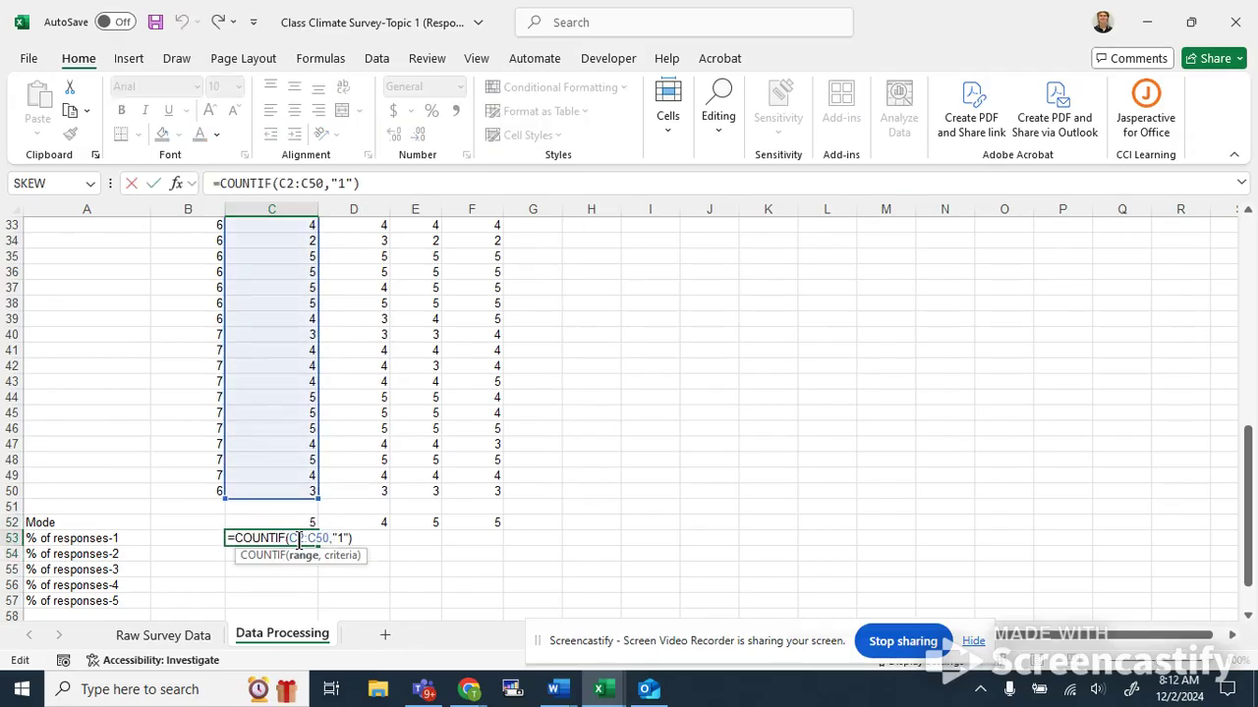
click(354, 537)
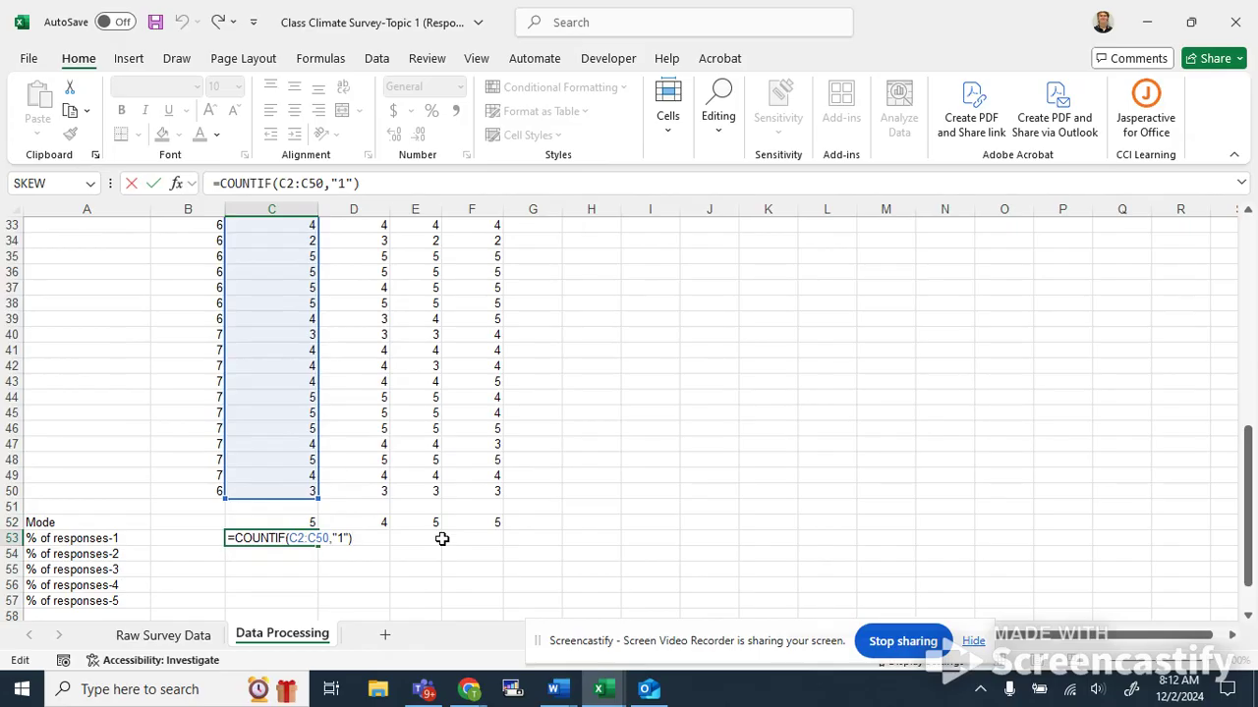
text(/count()
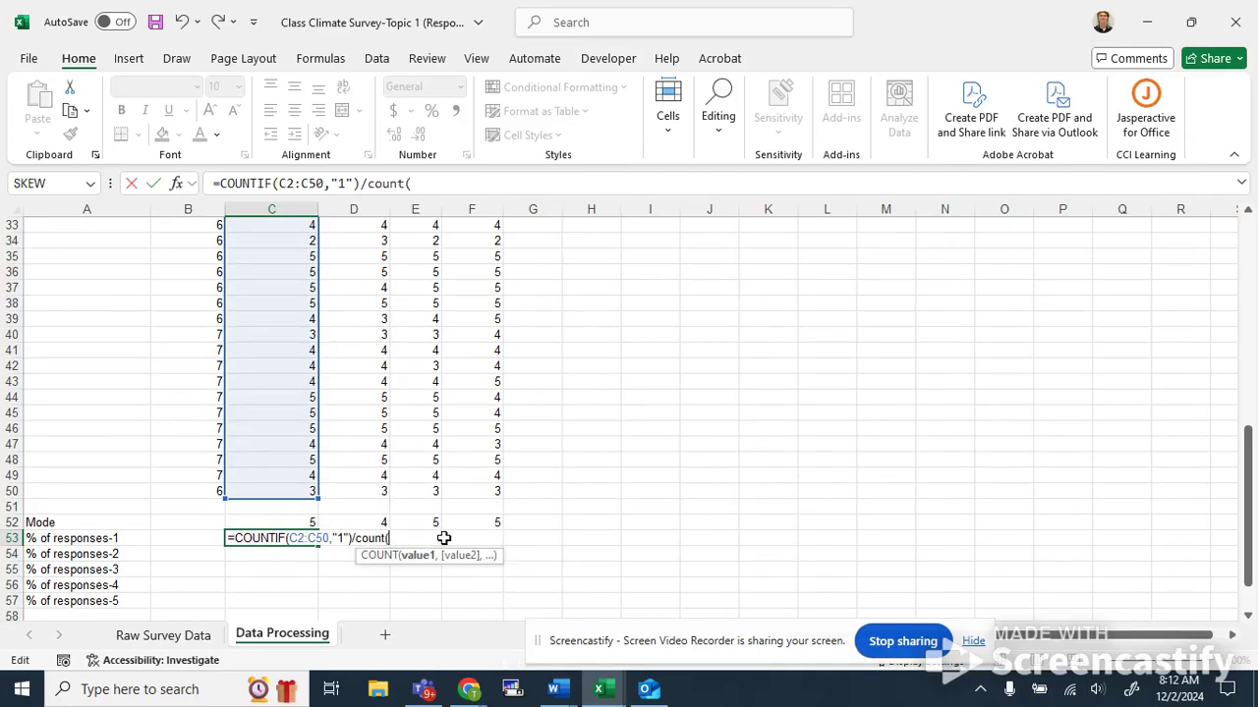
drag(275, 492, 284, 241)
text())
key(Return)
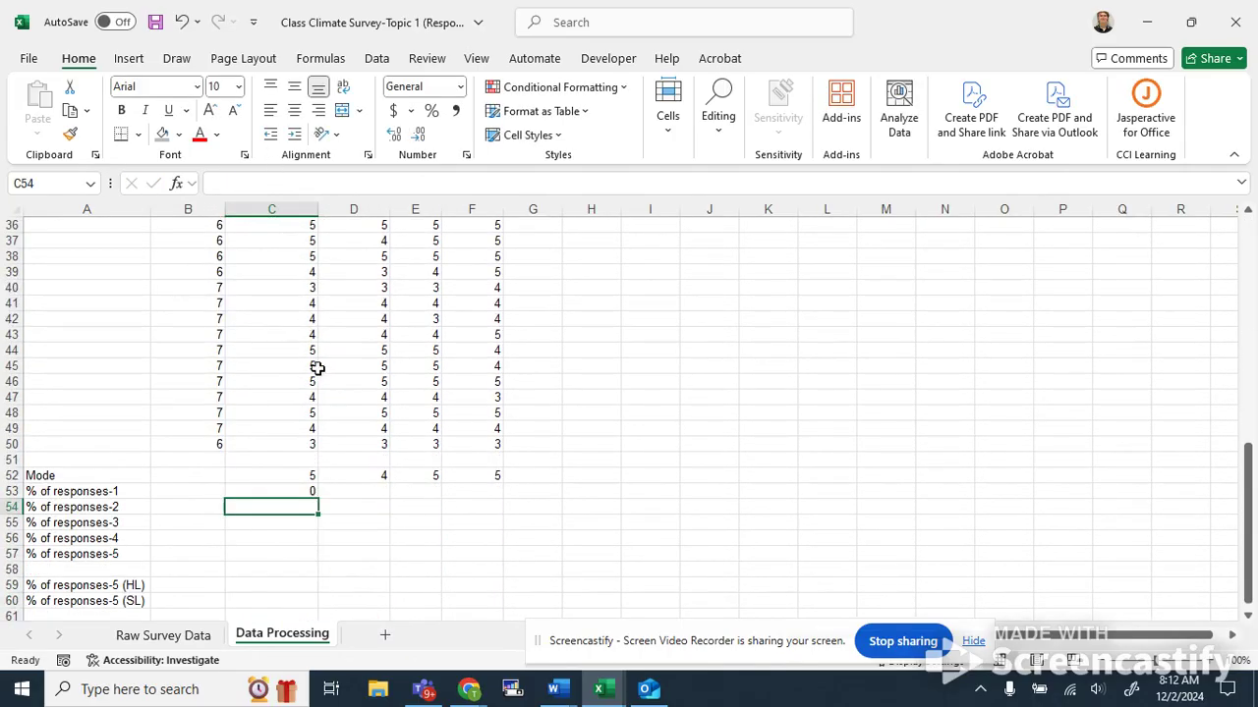
Fill the C53 percentage formula across to F53 for the other three questions.
click(276, 490)
double_click(276, 490)
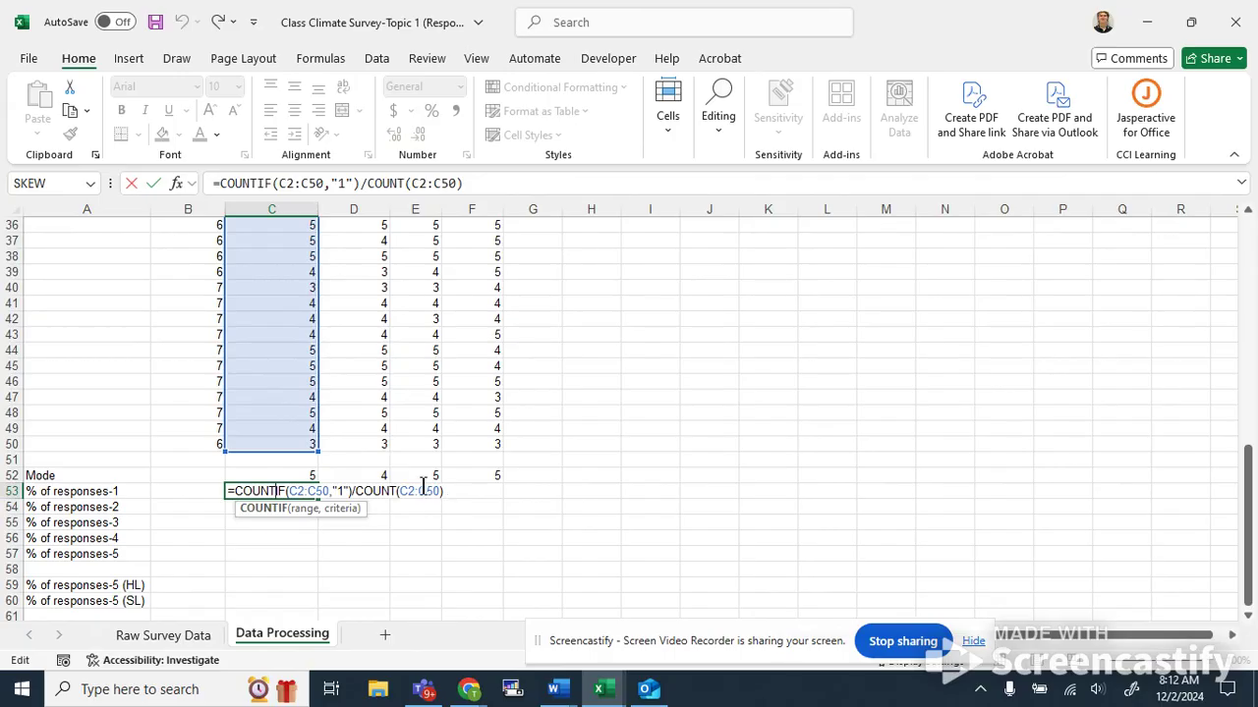
key(Return)
click(296, 492)
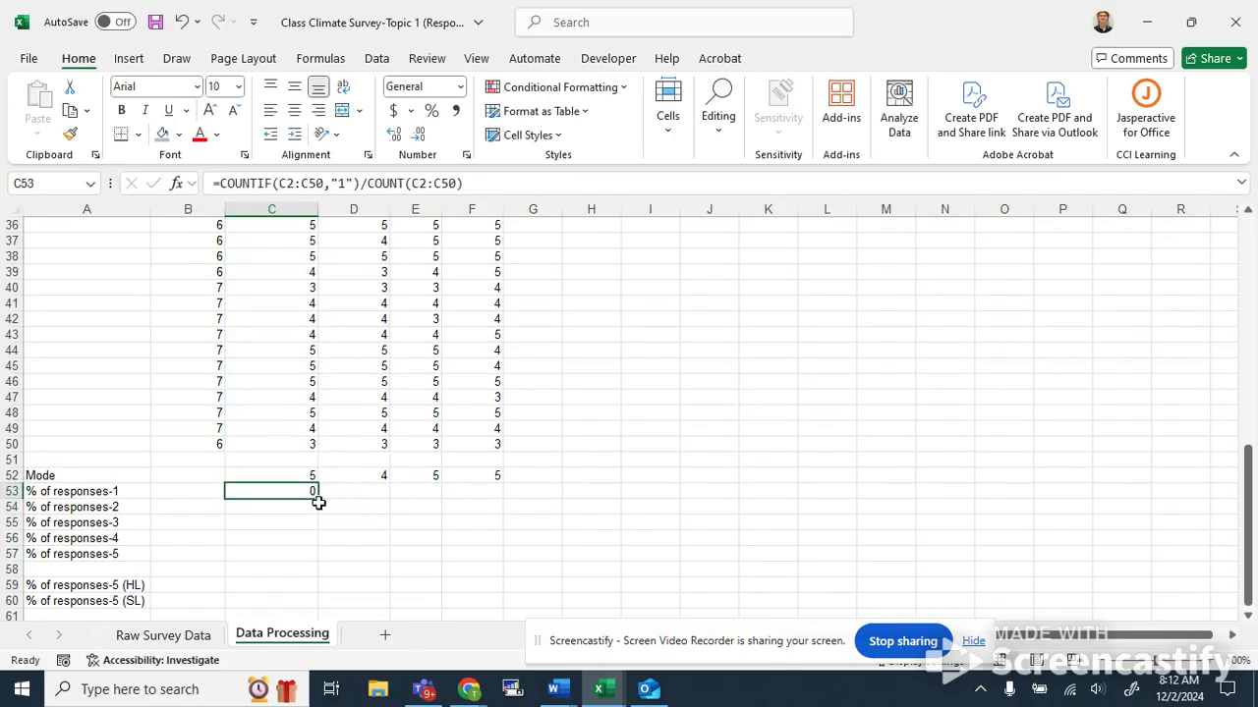
drag(317, 500, 500, 496)
click(415, 556)
click(370, 503)
key(Up)
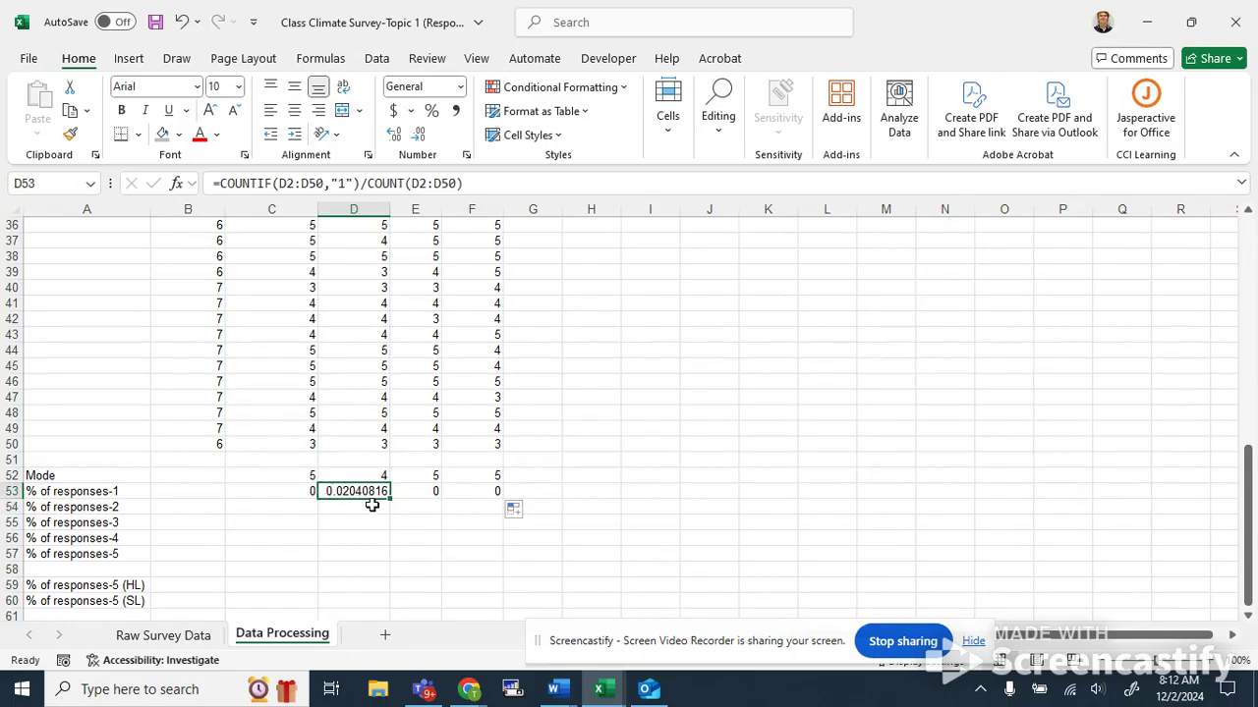
drag(283, 510, 286, 498)
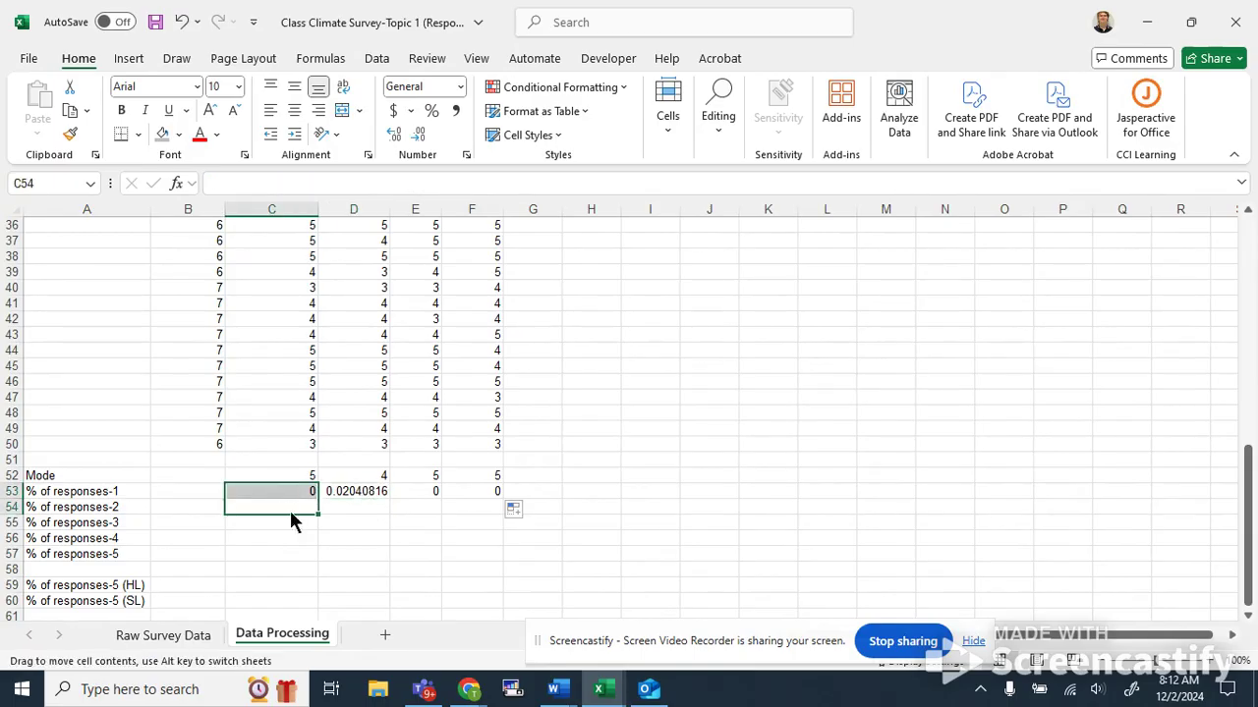
click(290, 507)
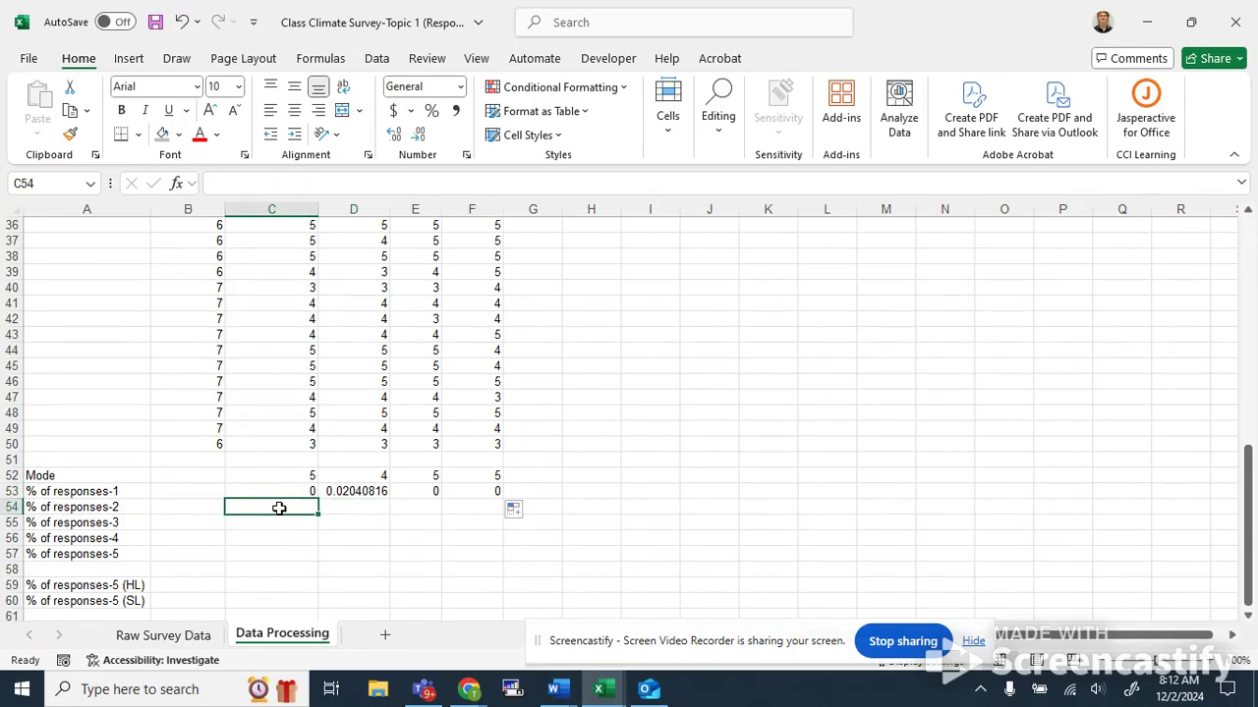
Enter =COUNTIF(C2:C50,"2")/COUNT(C2:C50) in C54 for the share of 2 responses.
text(=count)
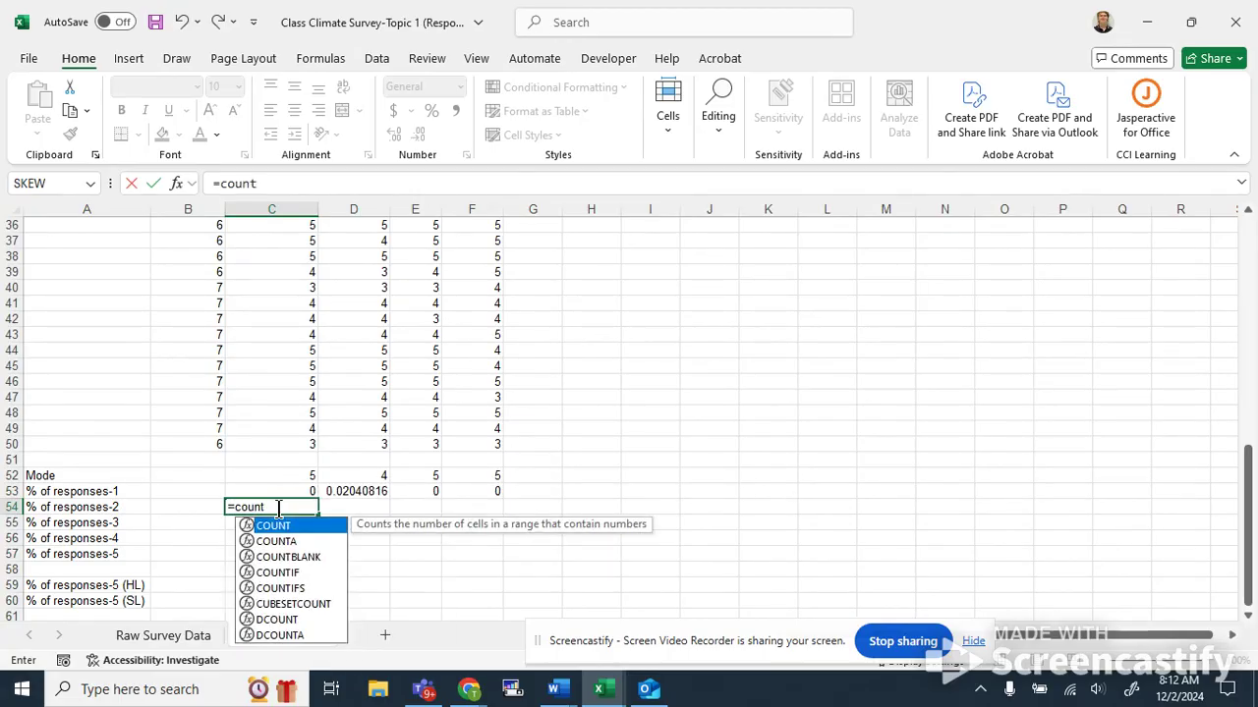
text(if()
drag(291, 440, 281, 241)
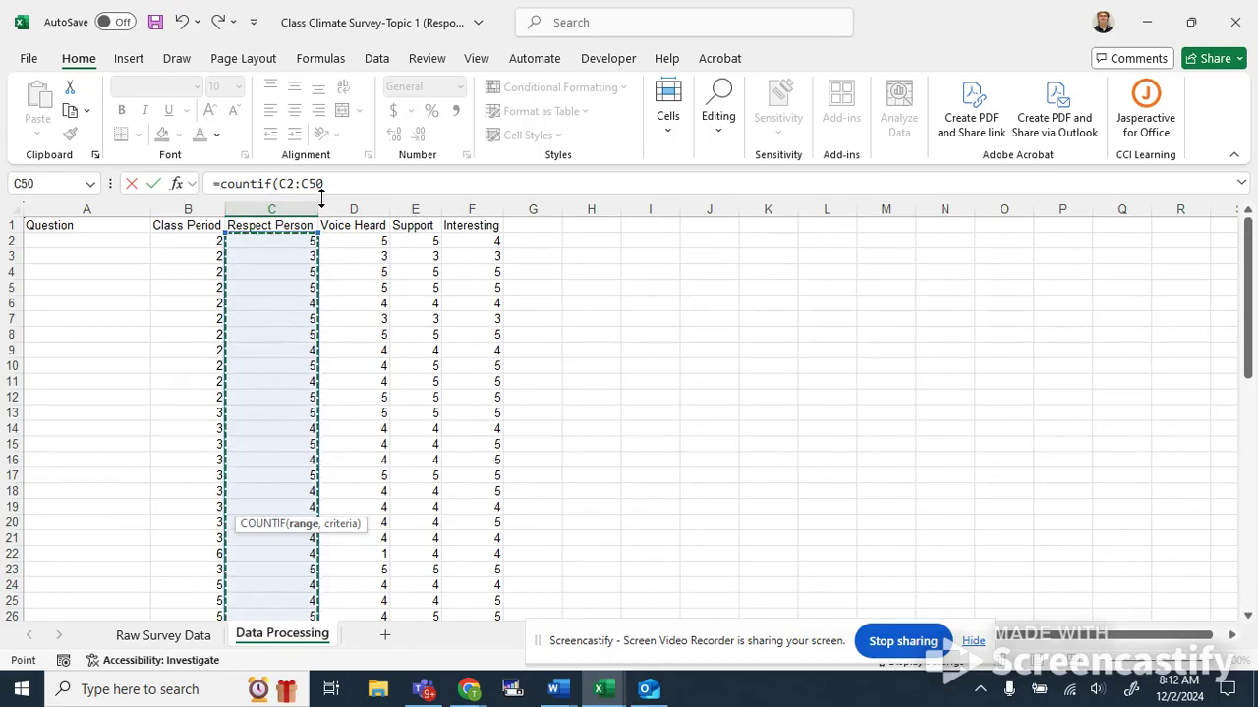
click(323, 195)
text(,)
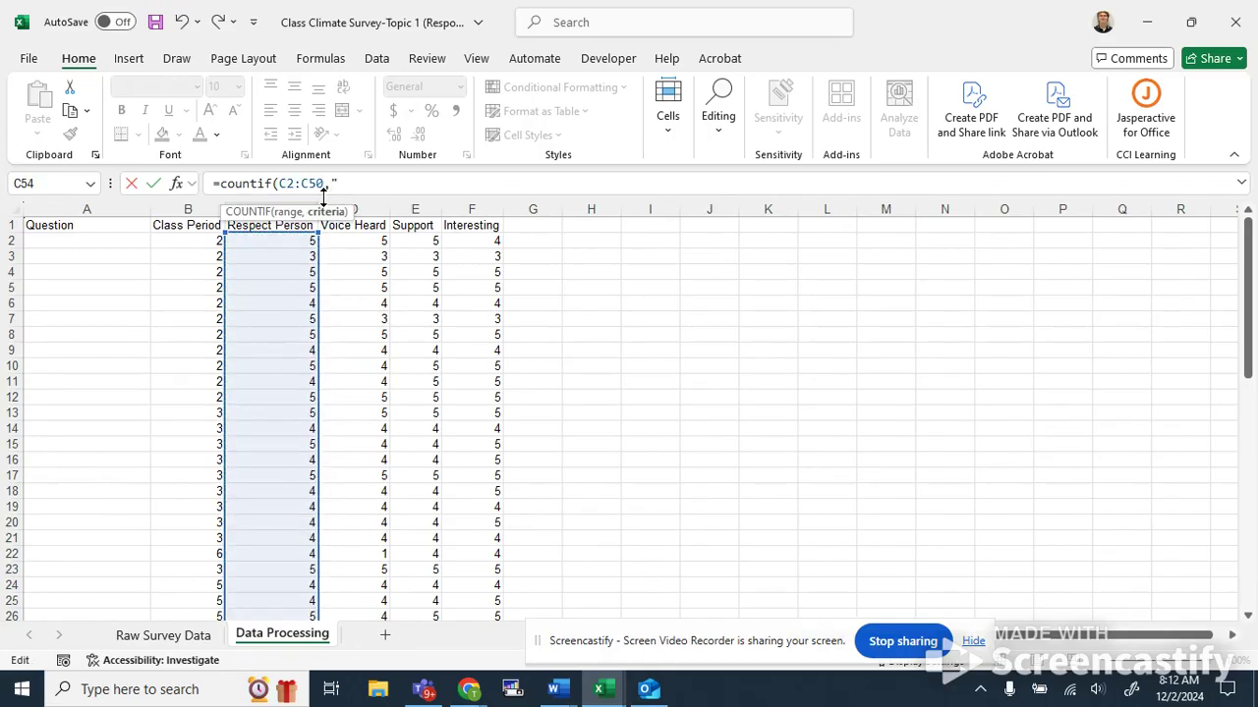
text("2")/count()
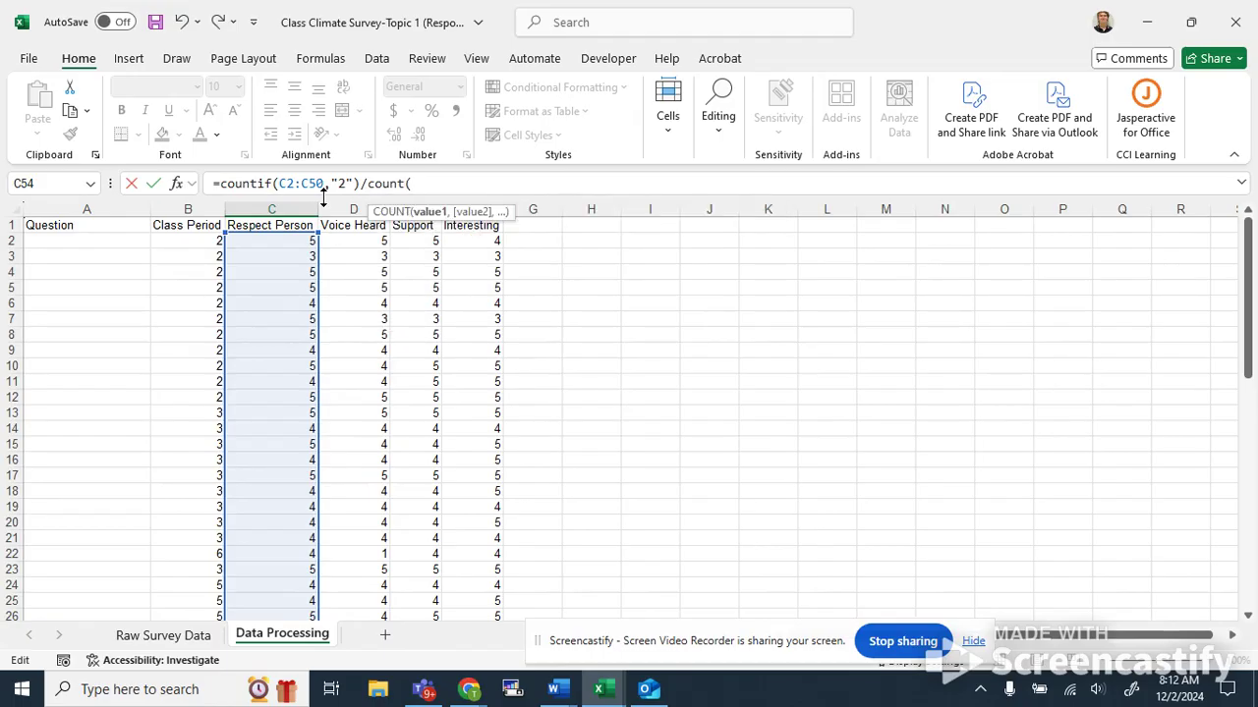
text(C2:C)
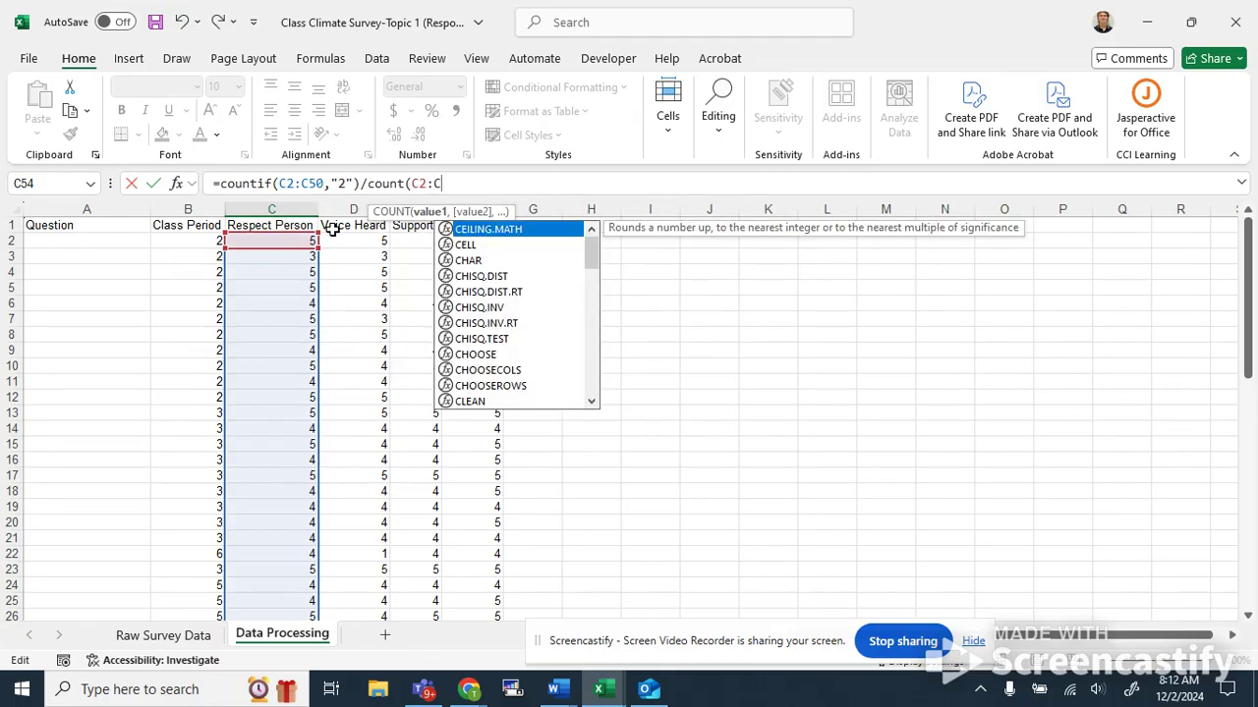
text(50))
key(Return)
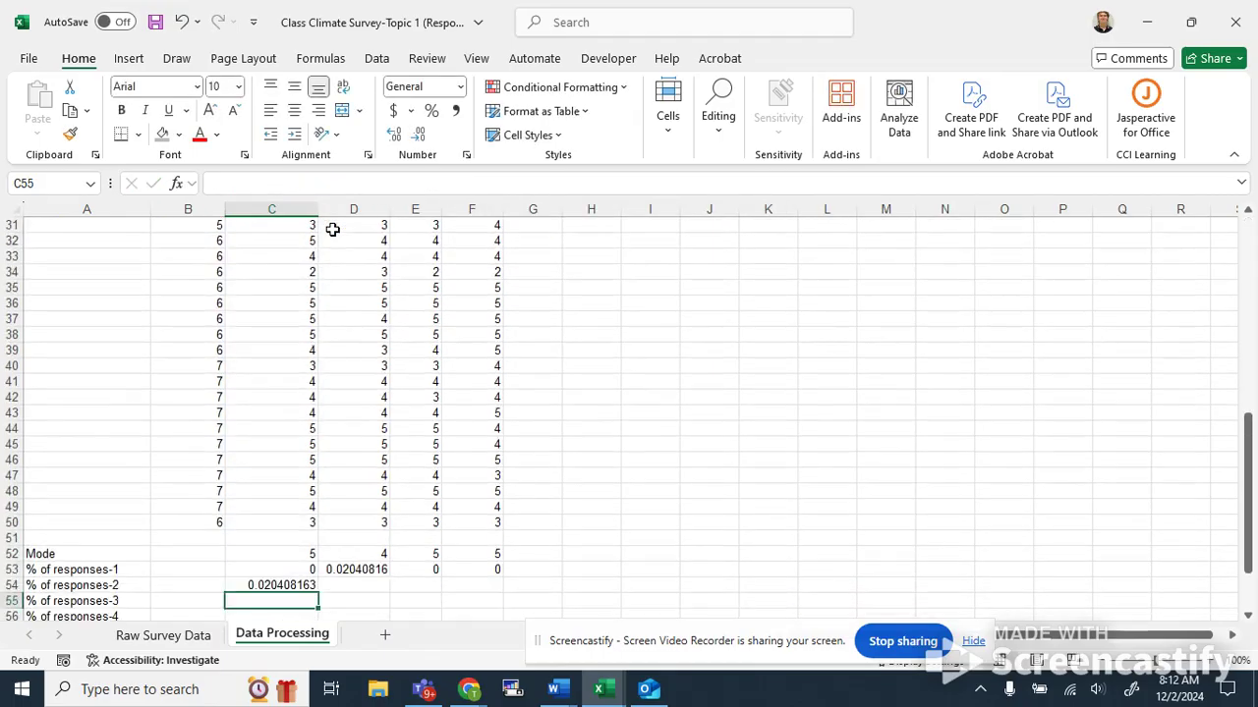
Fill the C54 formula across to F54 for the other three questions.
scroll(327, 249, down, 3)
click(300, 445)
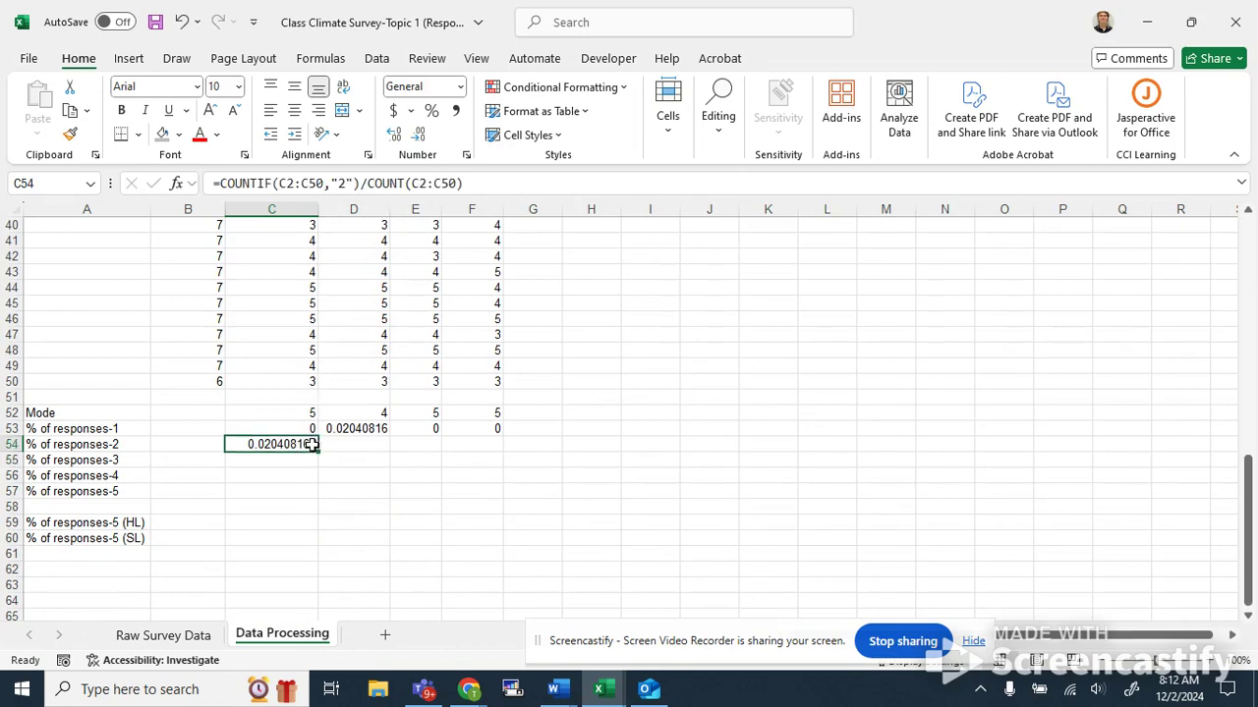
drag(319, 455, 505, 449)
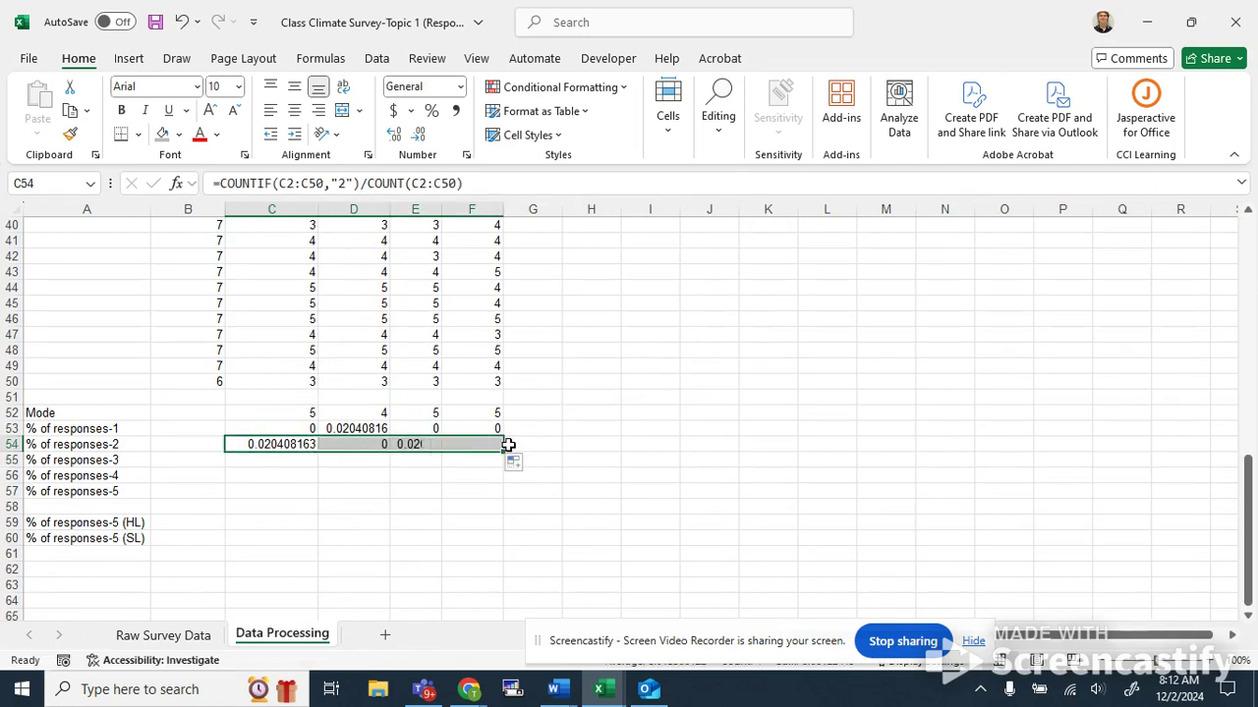
click(415, 538)
Enter =COUNTIF(C2:C50,"3")/COUNT(C2:C50) in C55 for the share of 3 responses.
click(259, 460)
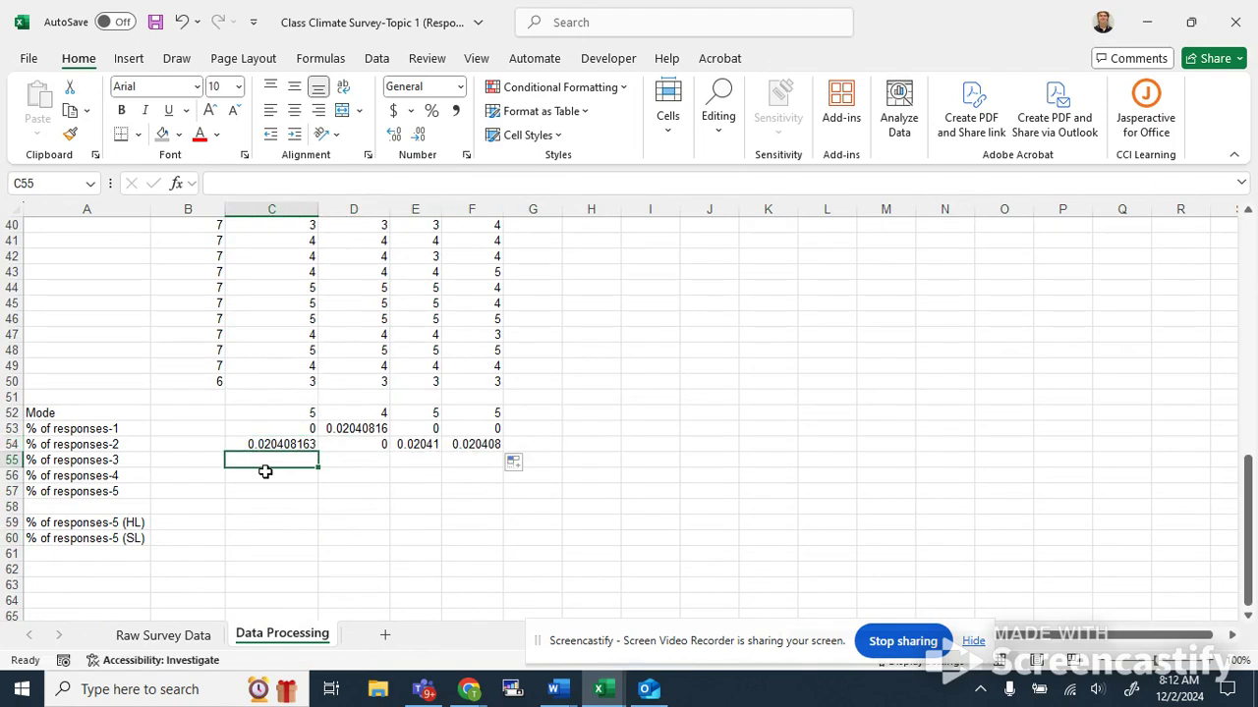
text(=countif)
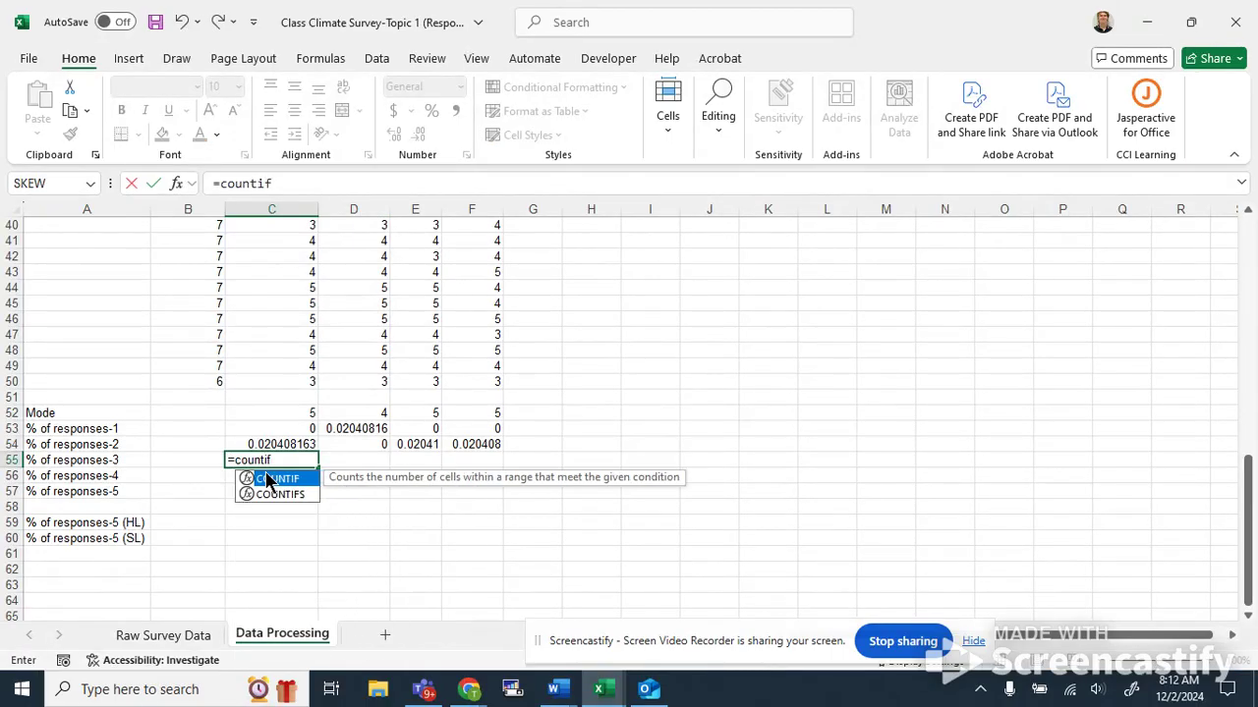
text(()
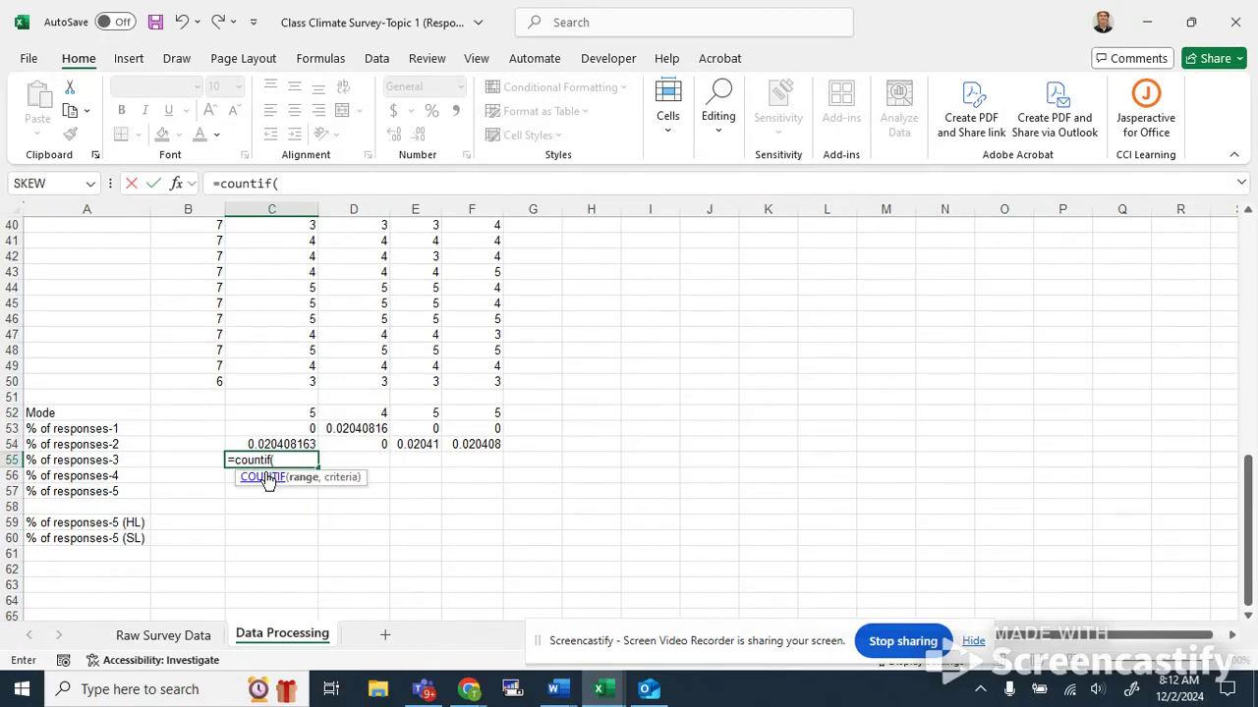
drag(260, 383, 284, 239)
text(, )
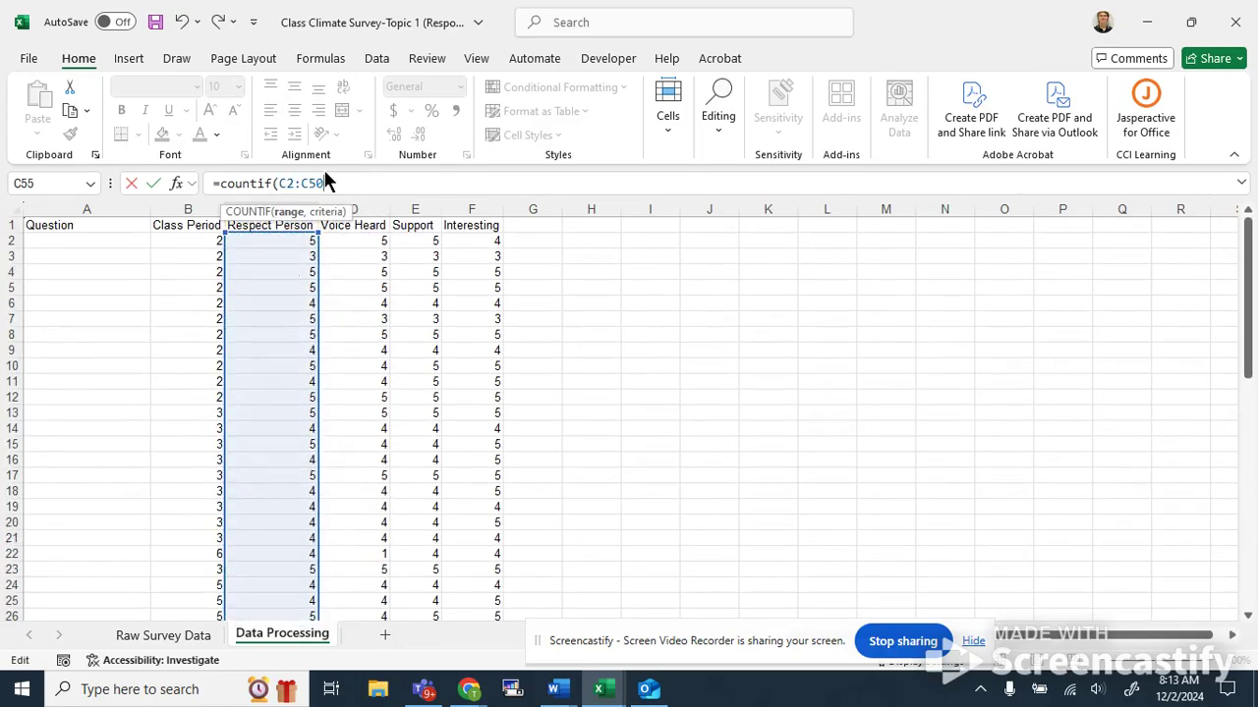
text("3")/count)
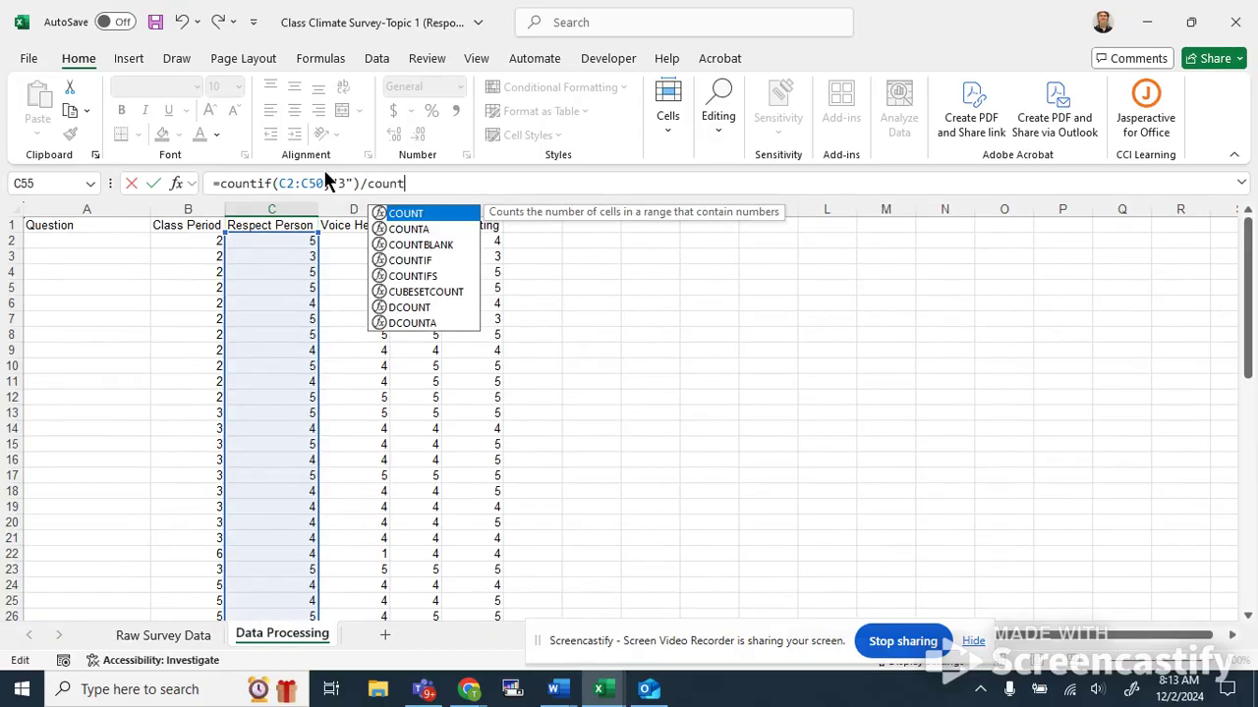
text((C2:C50))
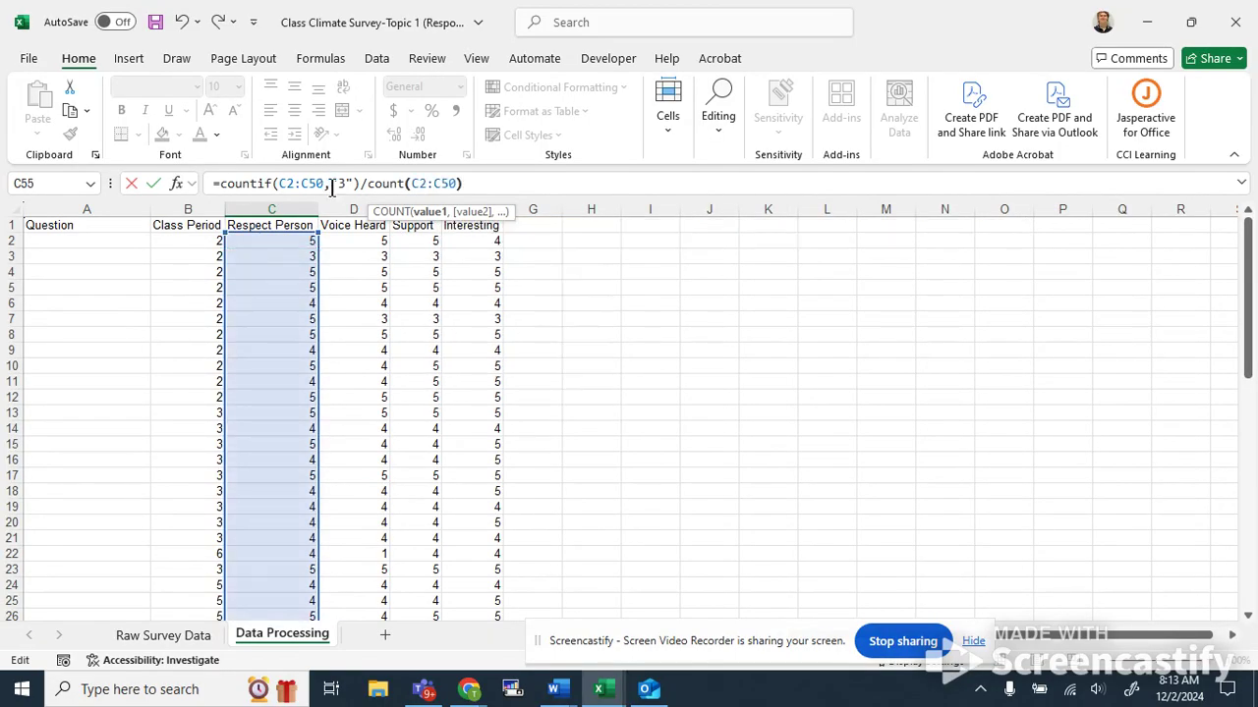
key(Return)
Fill the C55 formula across to F55.
scroll(283, 281, down, 3)
click(303, 444)
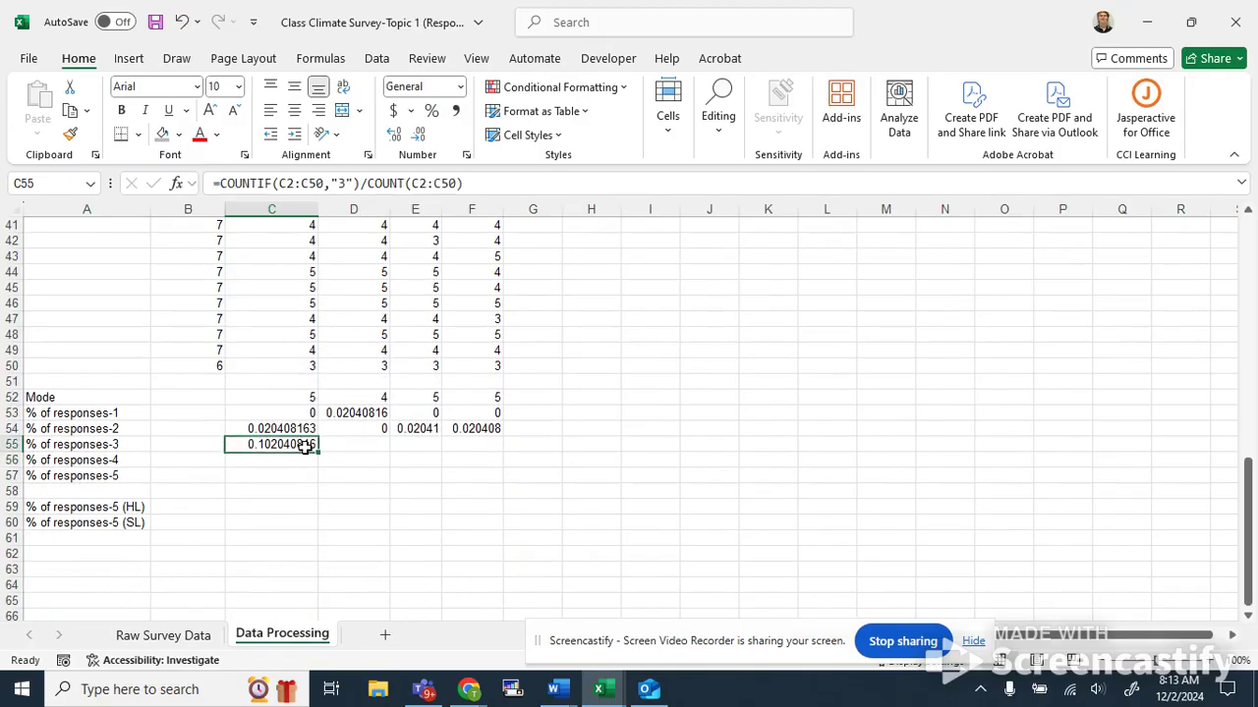
drag(318, 452, 482, 464)
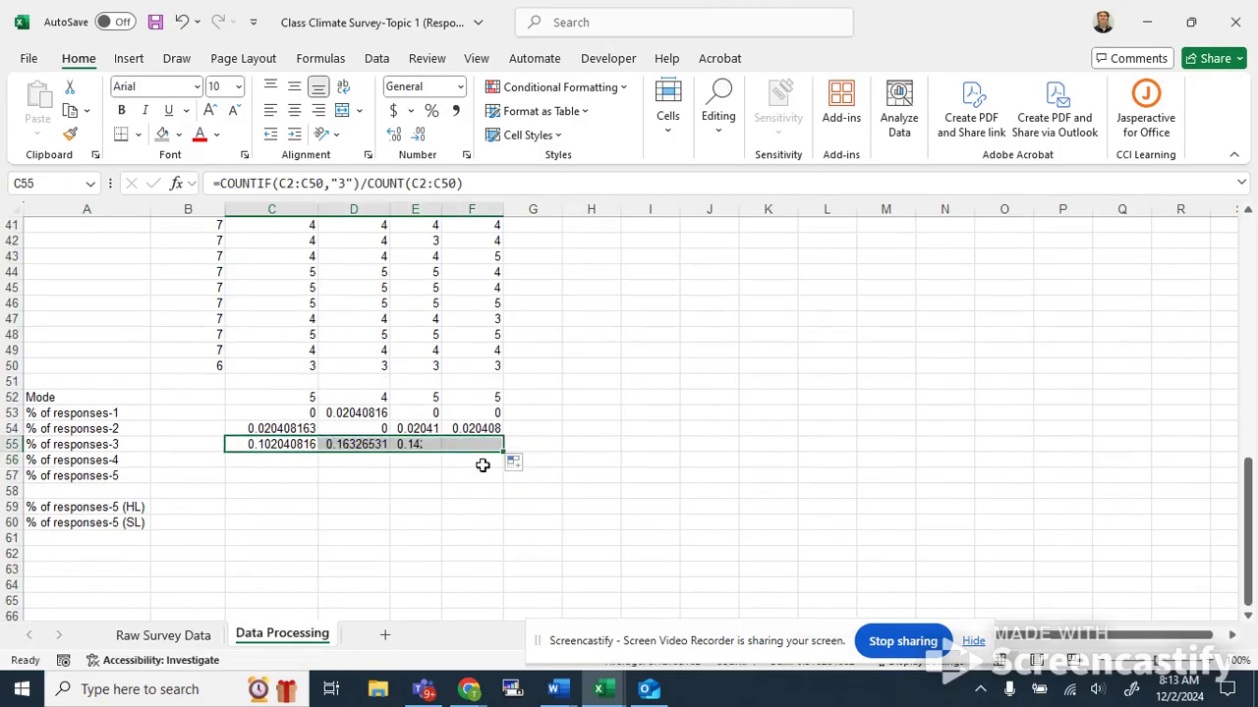
Enter =COUNTIF(C2:C50,"4")/COUNT(C2:C50) in C56 for the share of 4 responses.
click(275, 459)
text(=countif()
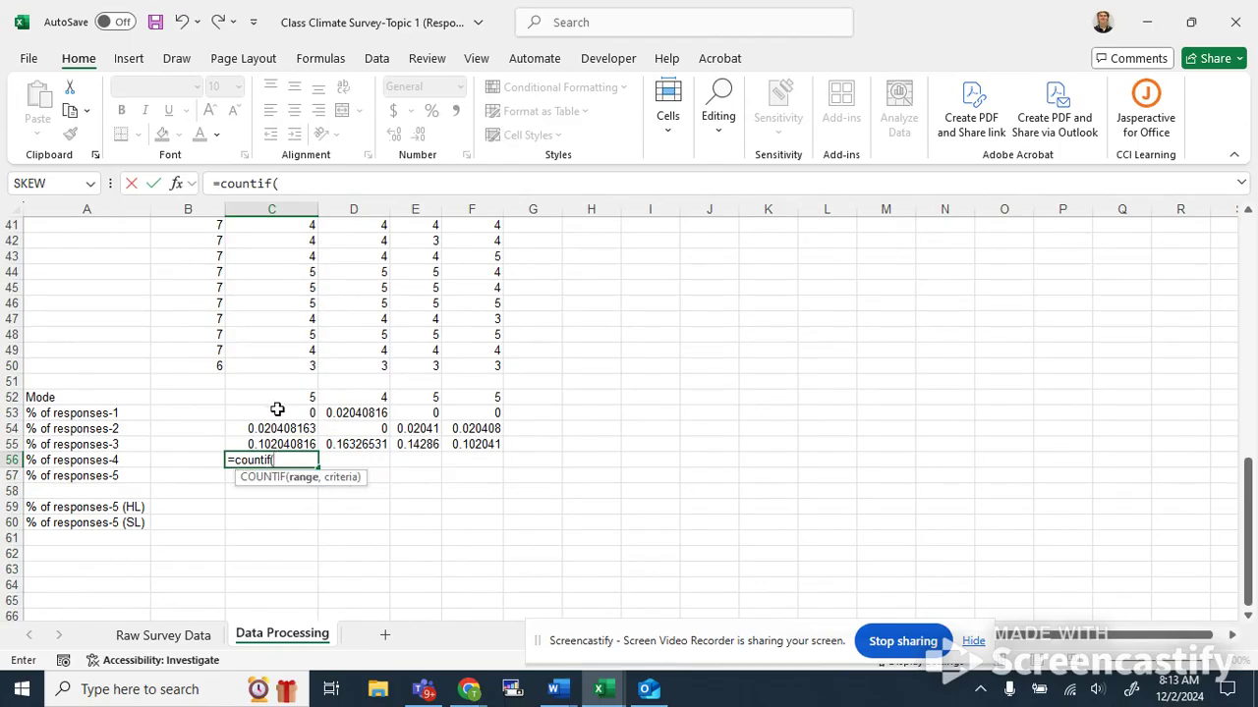
scroll(277, 410, up, 2)
drag(289, 467, 295, 239)
click(329, 184)
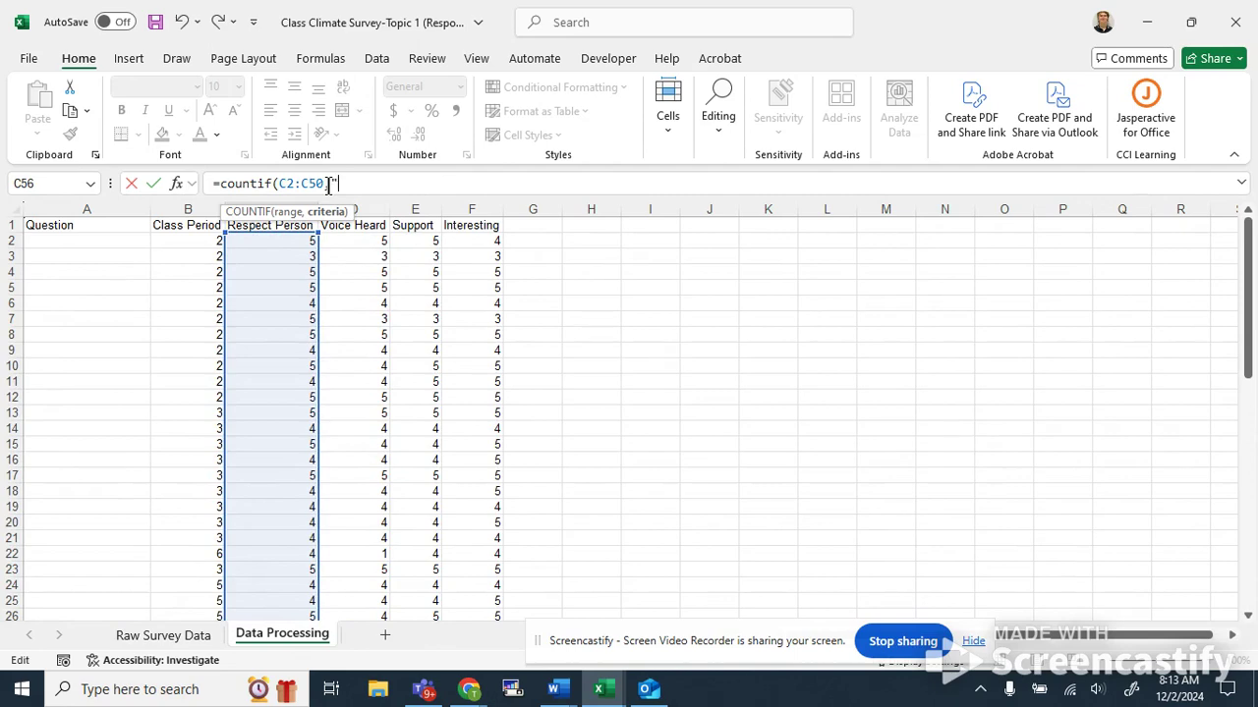
text(,"4"))
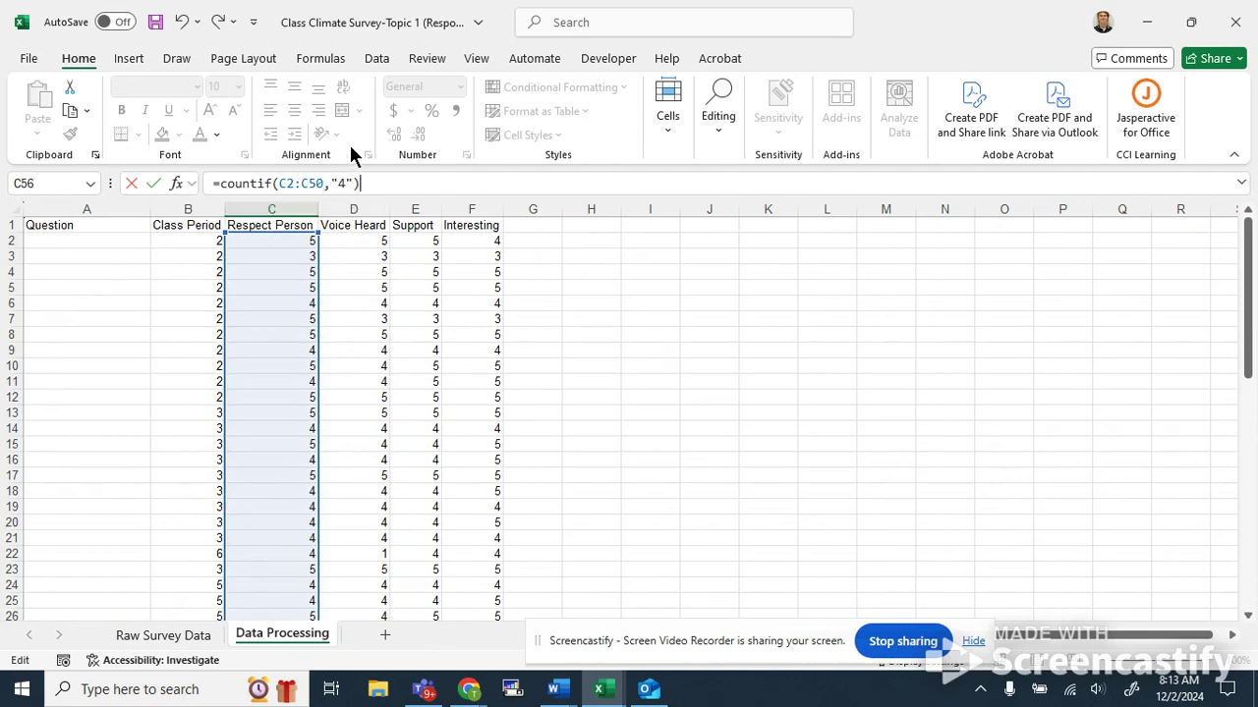
text(/count)
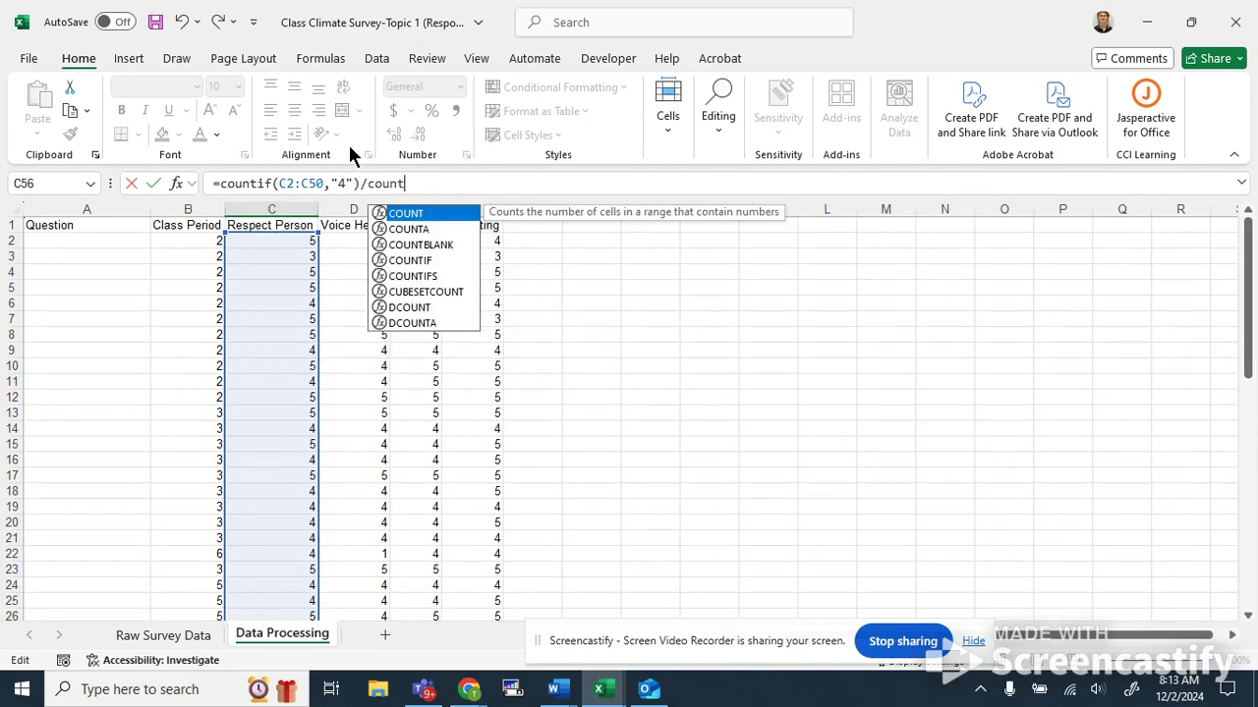
text((C2:C)
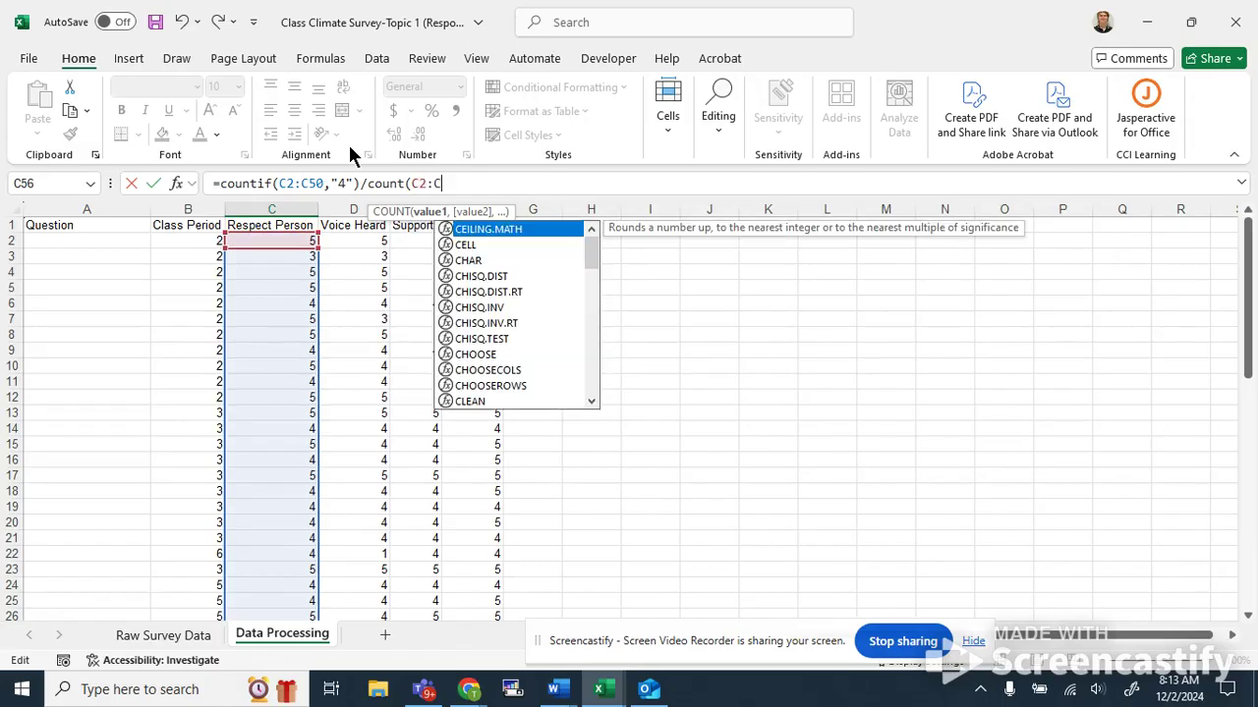
text(50))
key(Return)
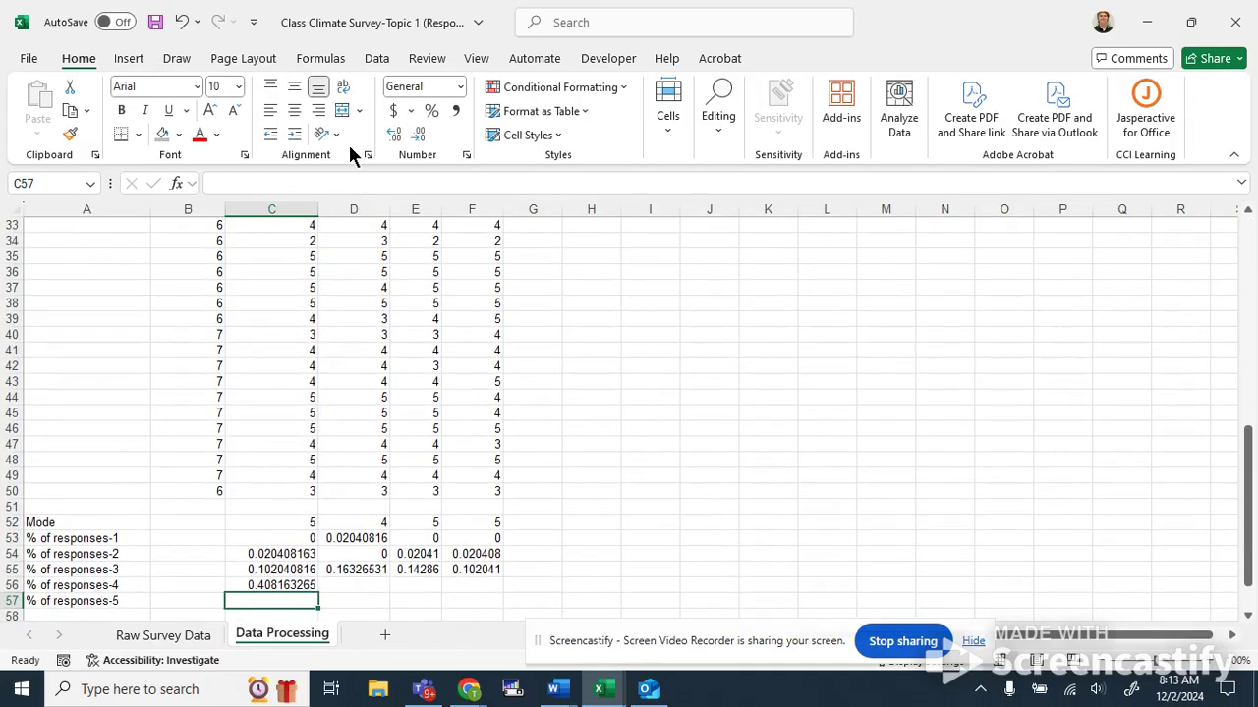
Fill the C56 formula across to F56.
click(280, 490)
drag(318, 498, 487, 496)
click(356, 530)
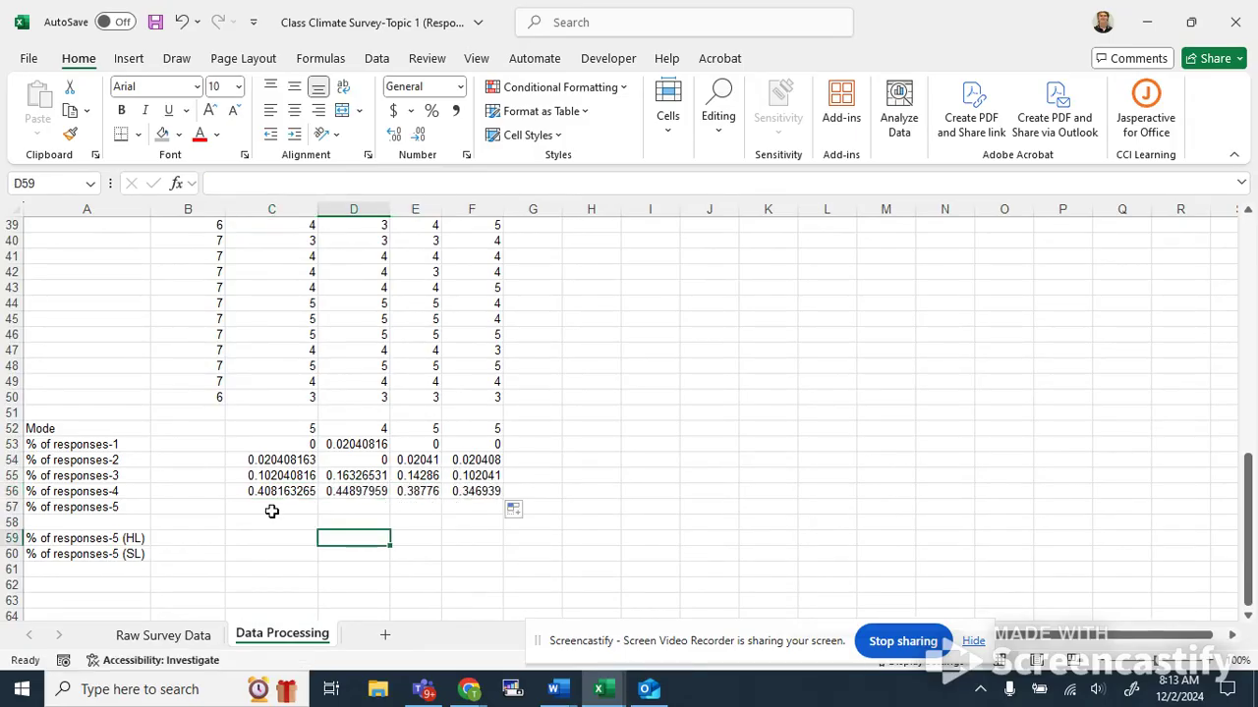
Enter =COUNTIF(C2:C50,"5")/COUNT(C2:C50) in C57 for the share of 5 responses.
click(271, 507)
text(=ciu)
key(BackSpace)
text(ountif()
scroll(315, 460, up, 1)
drag(295, 444, 298, 238)
text(,)
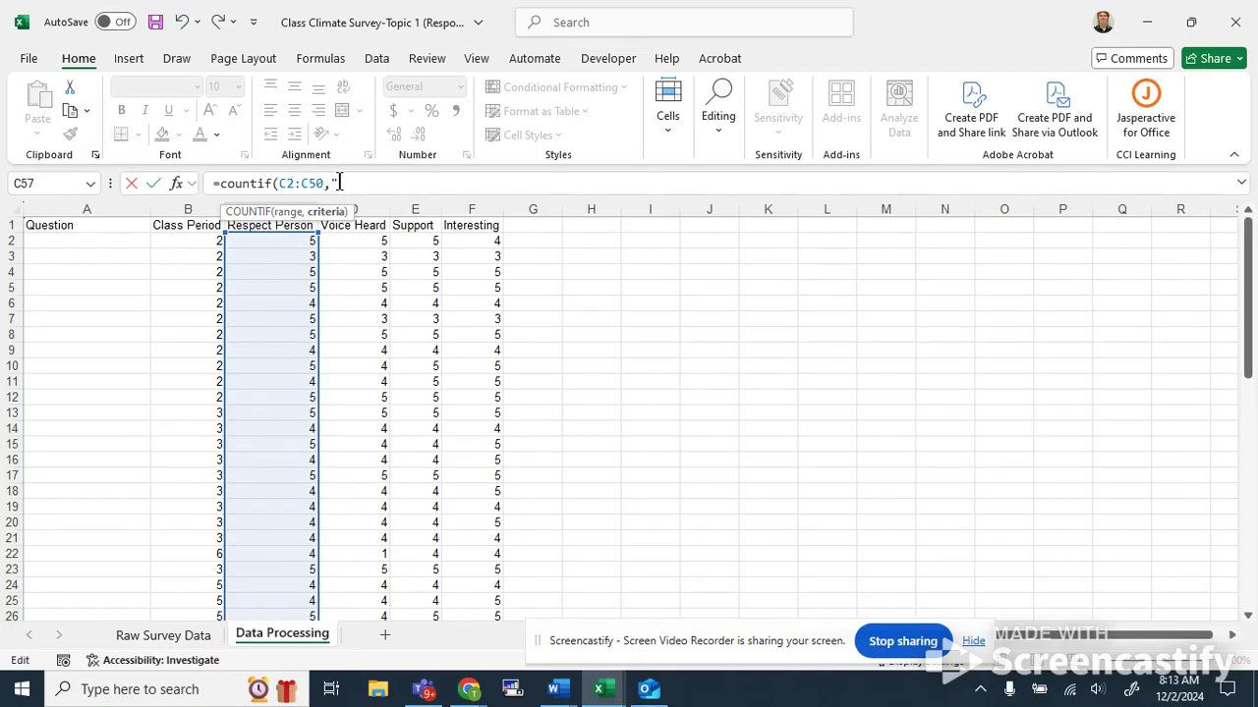
text("5")/count)
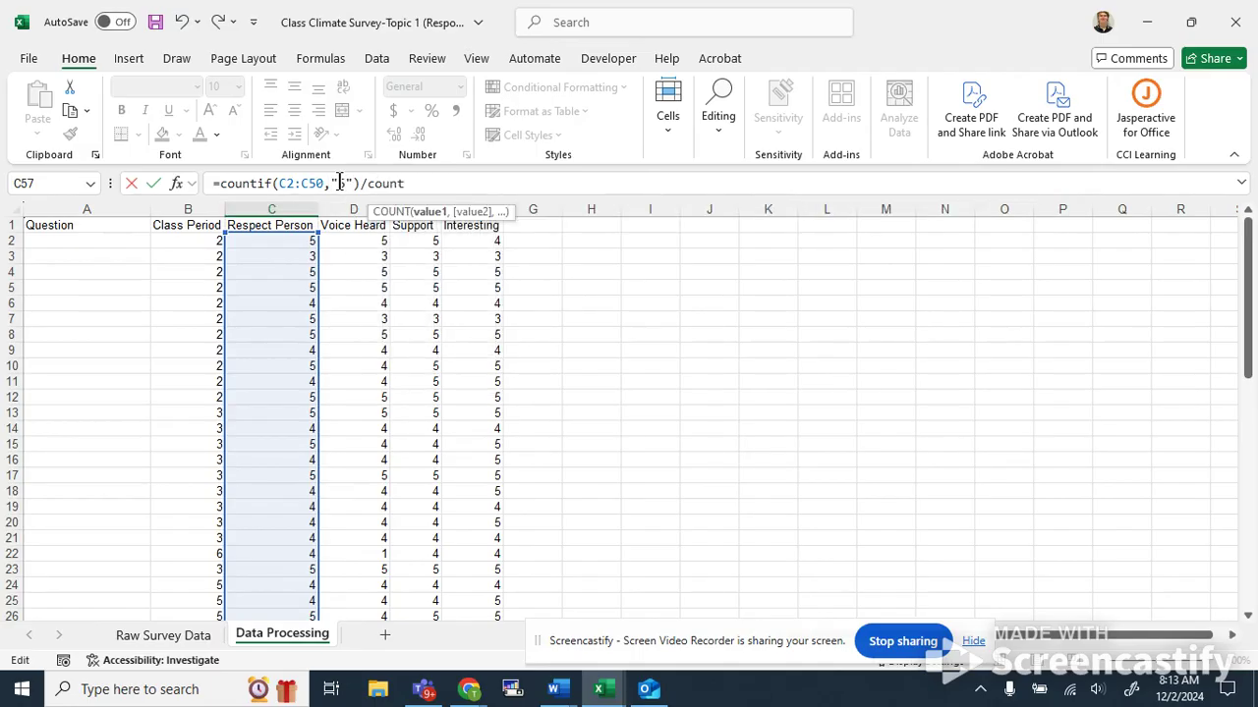
text((C2:)
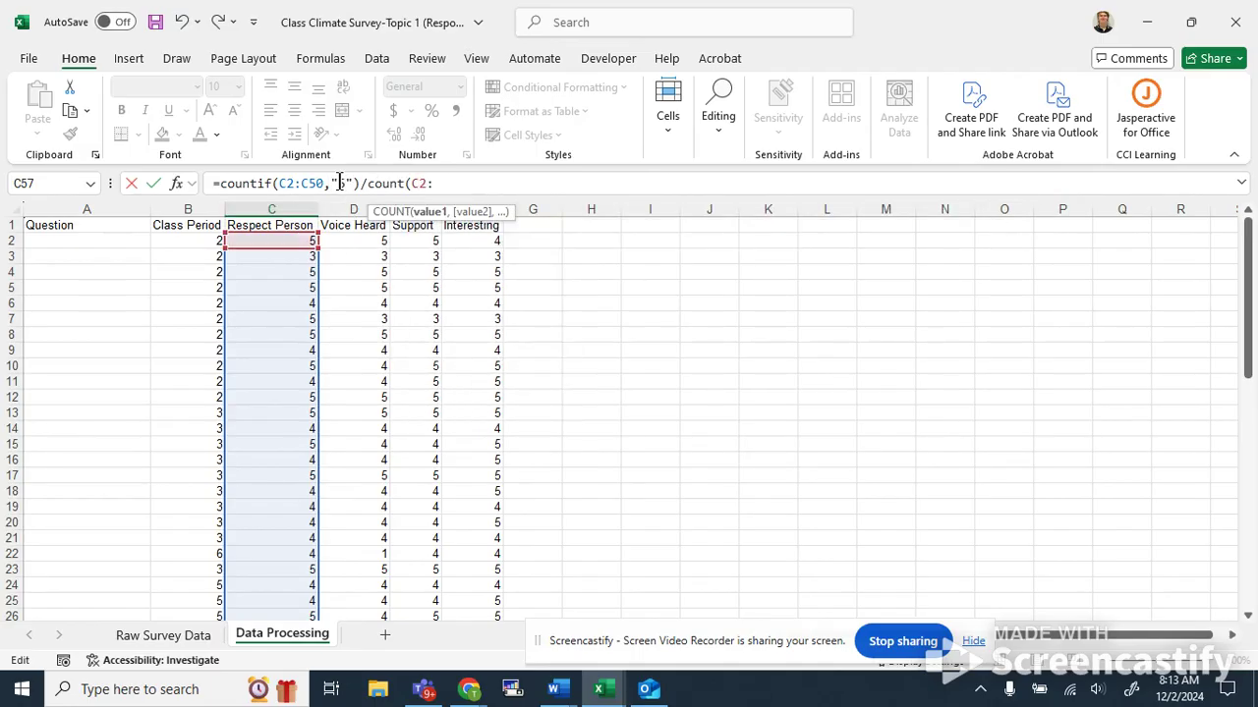
text(c)
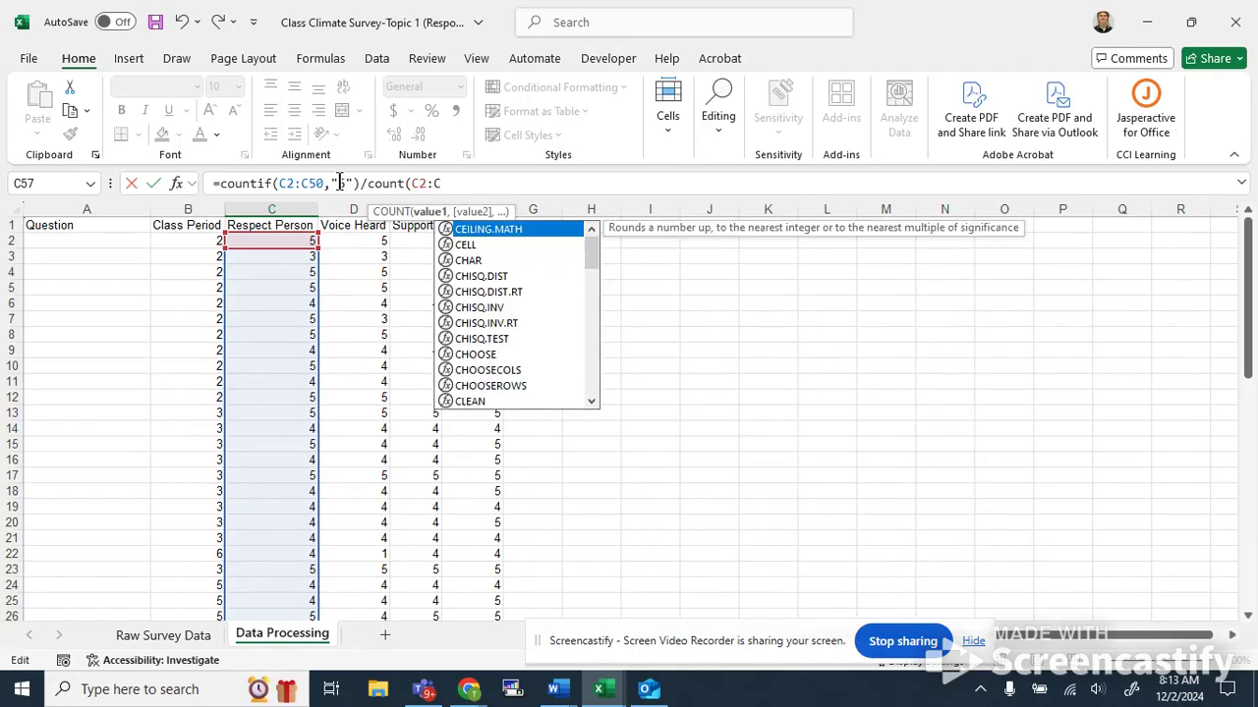
text(50))
key(Return)
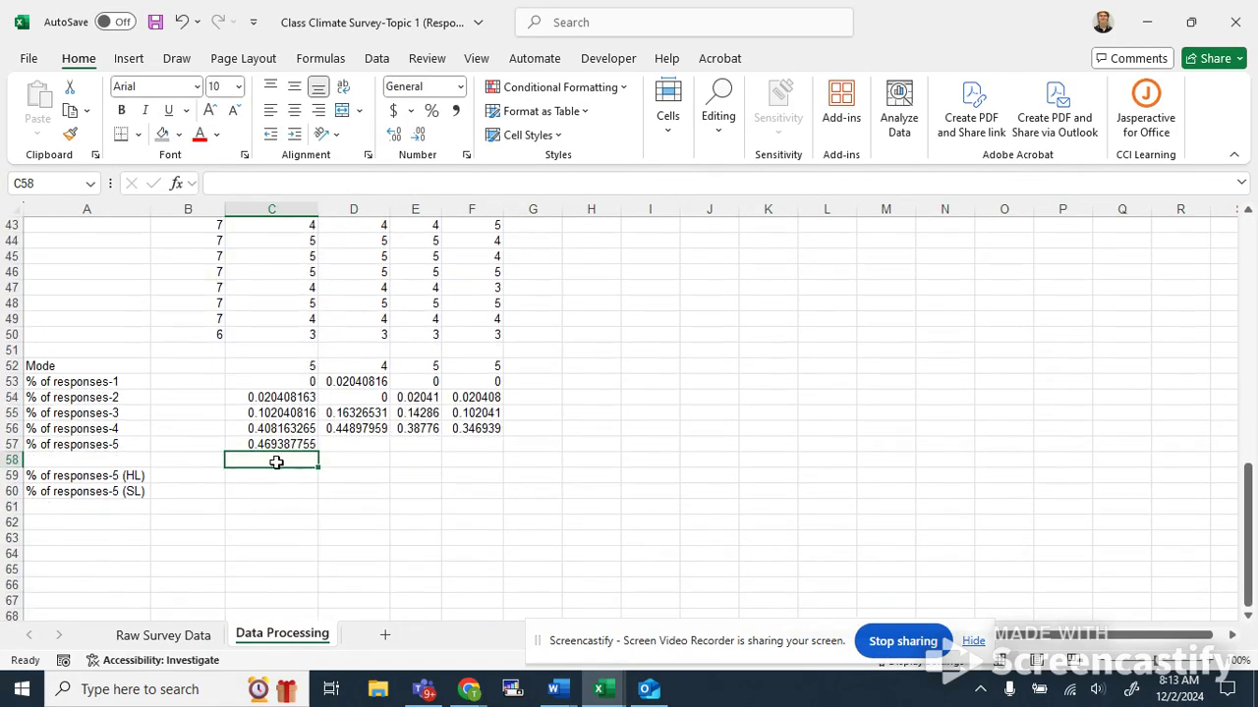
Fill the C57 formula across to F57.
click(285, 444)
drag(319, 452, 499, 447)
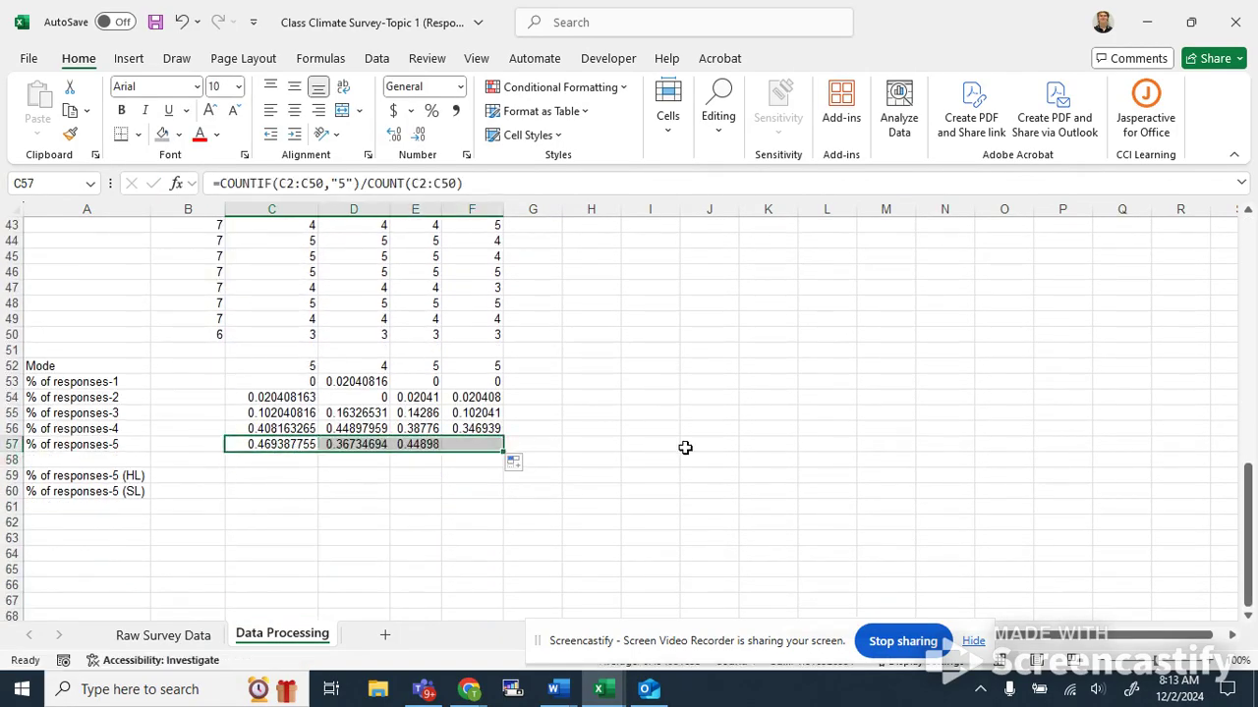
click(685, 447)
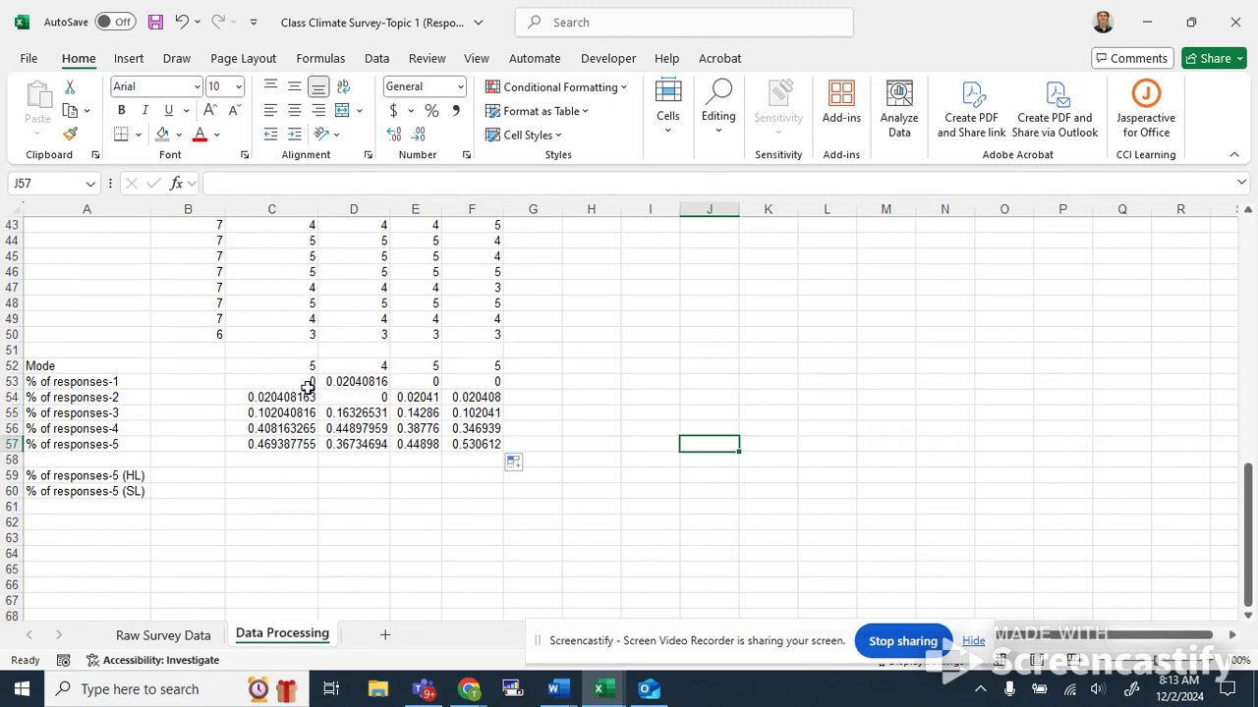
scroll(295, 383, down, 4)
scroll(301, 360, up, 3)
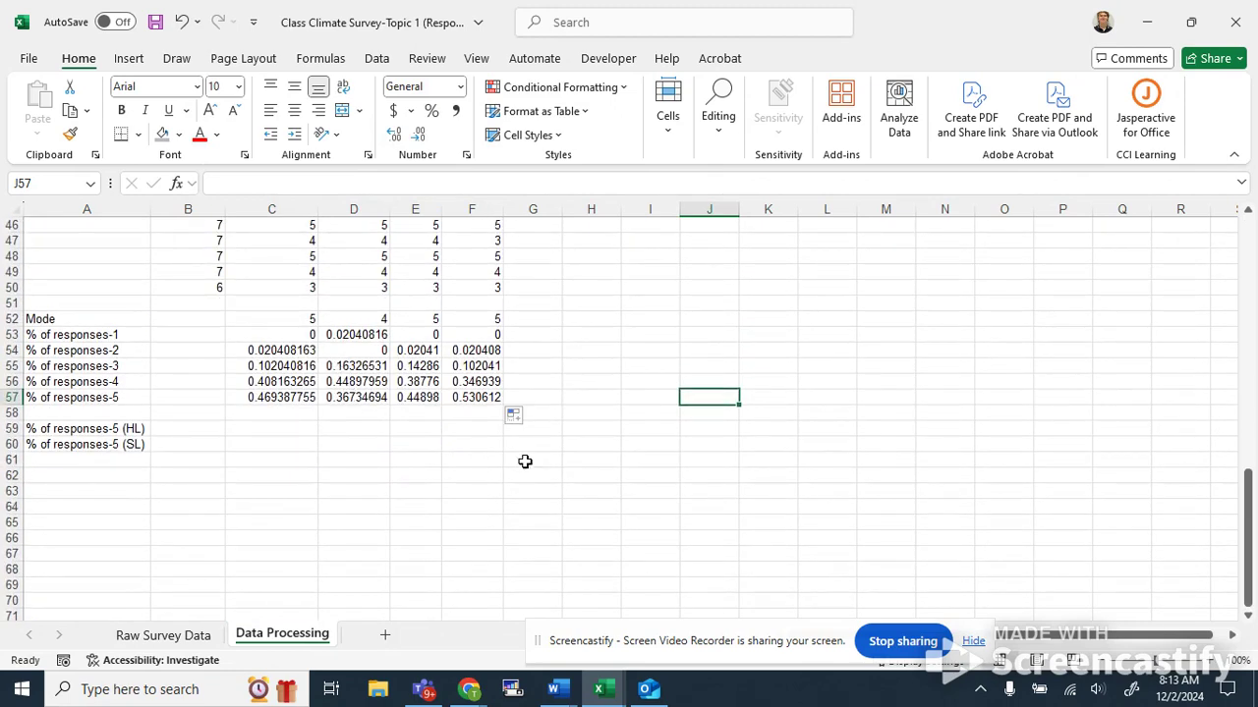
click(614, 462)
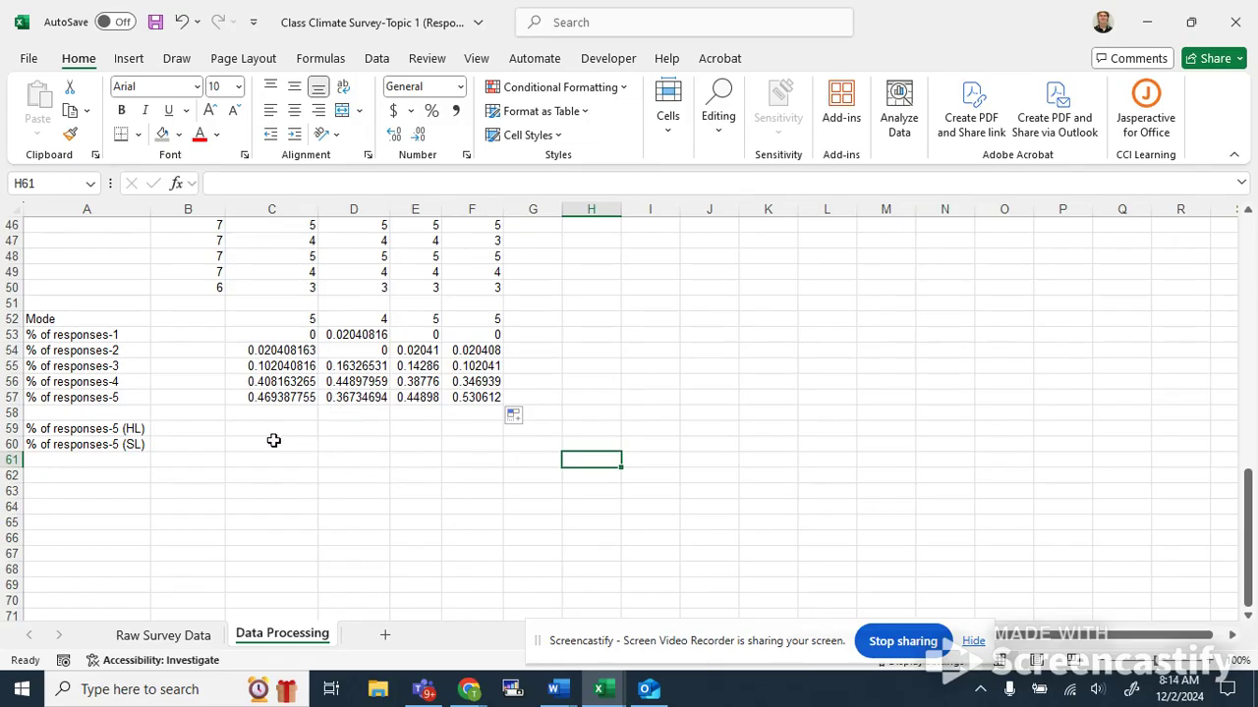
drag(275, 334, 448, 381)
right_click(451, 382)
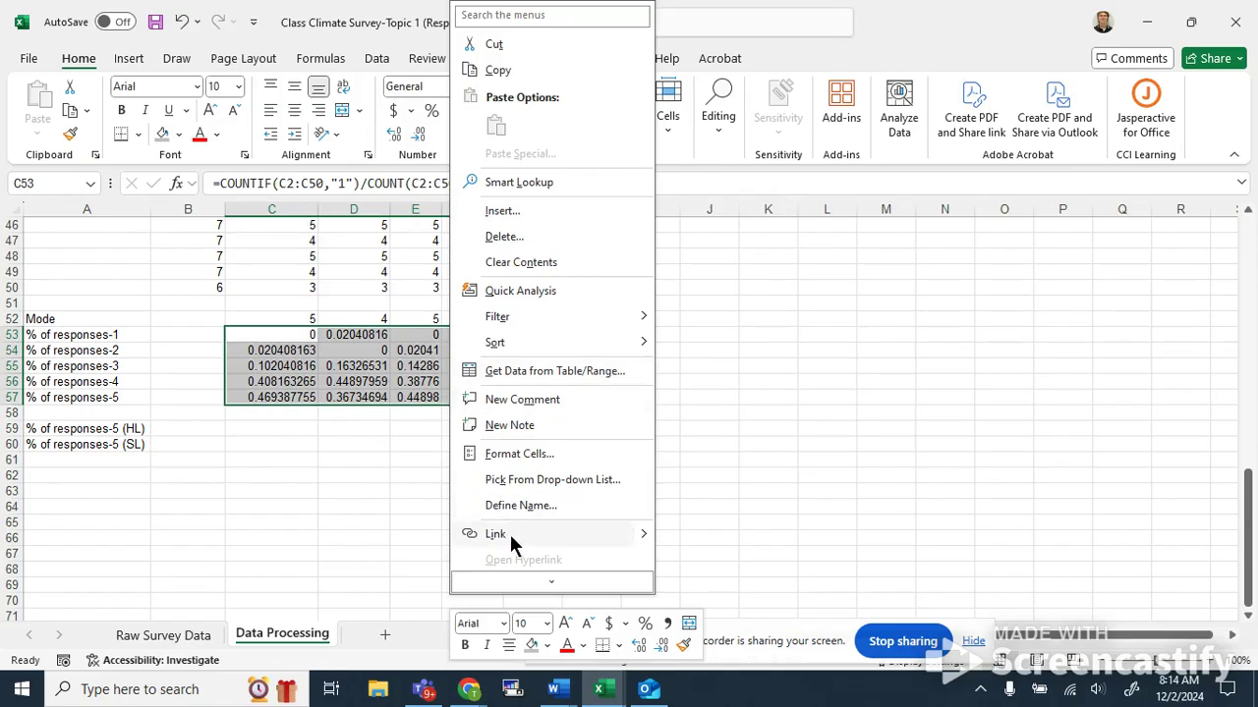
click(404, 474)
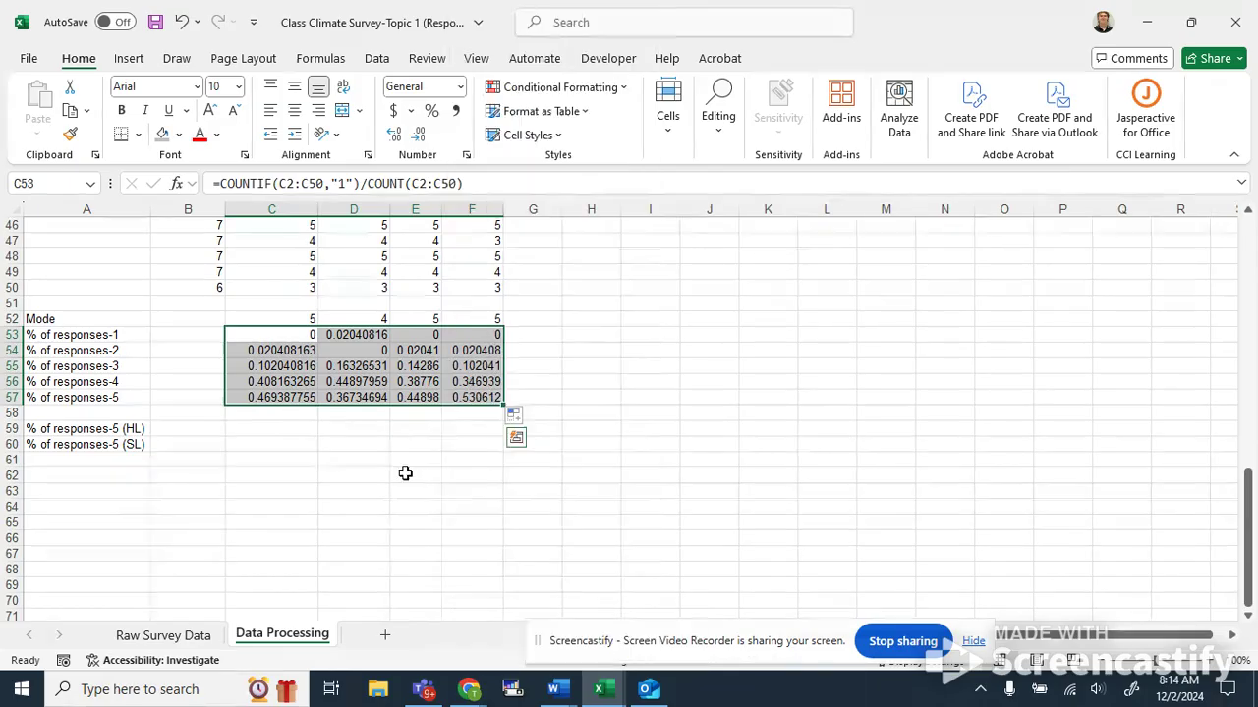
Format the percentage block C53:F57 as Percentage with 1 decimal place.
click(243, 310)
drag(248, 334, 455, 397)
right_click(455, 397)
click(505, 452)
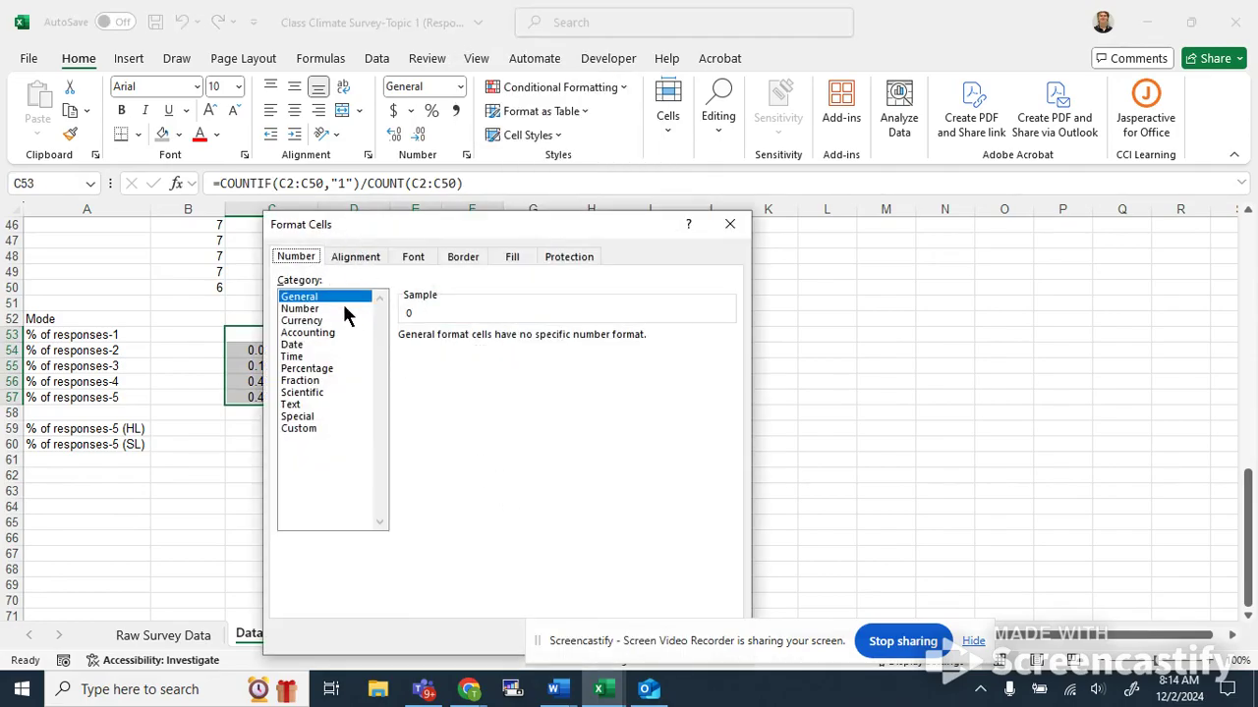
click(460, 257)
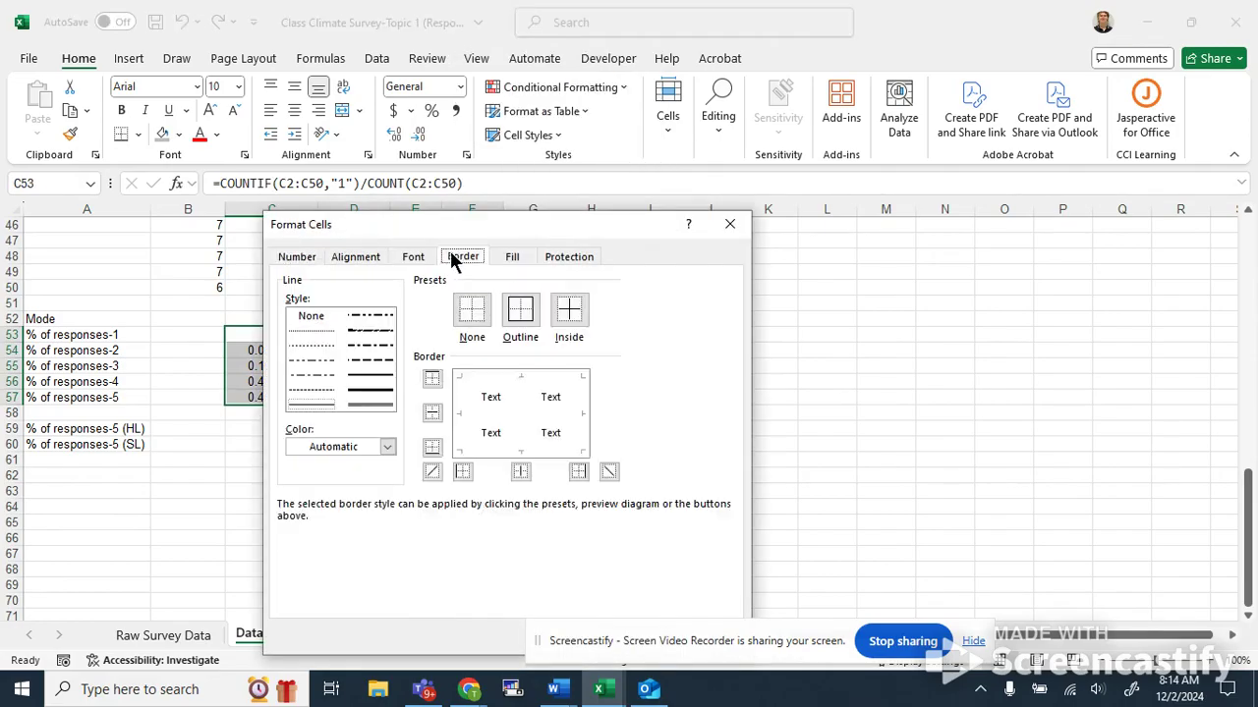
click(308, 257)
drag(374, 224, 705, 167)
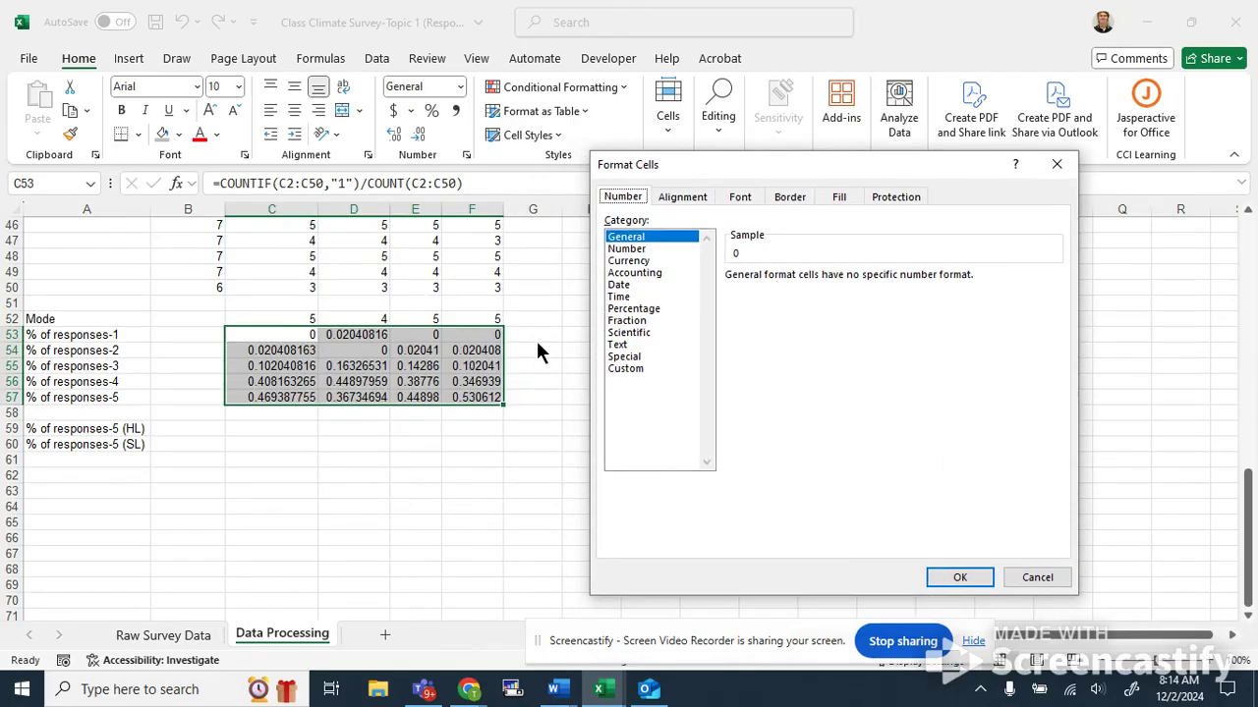
click(635, 250)
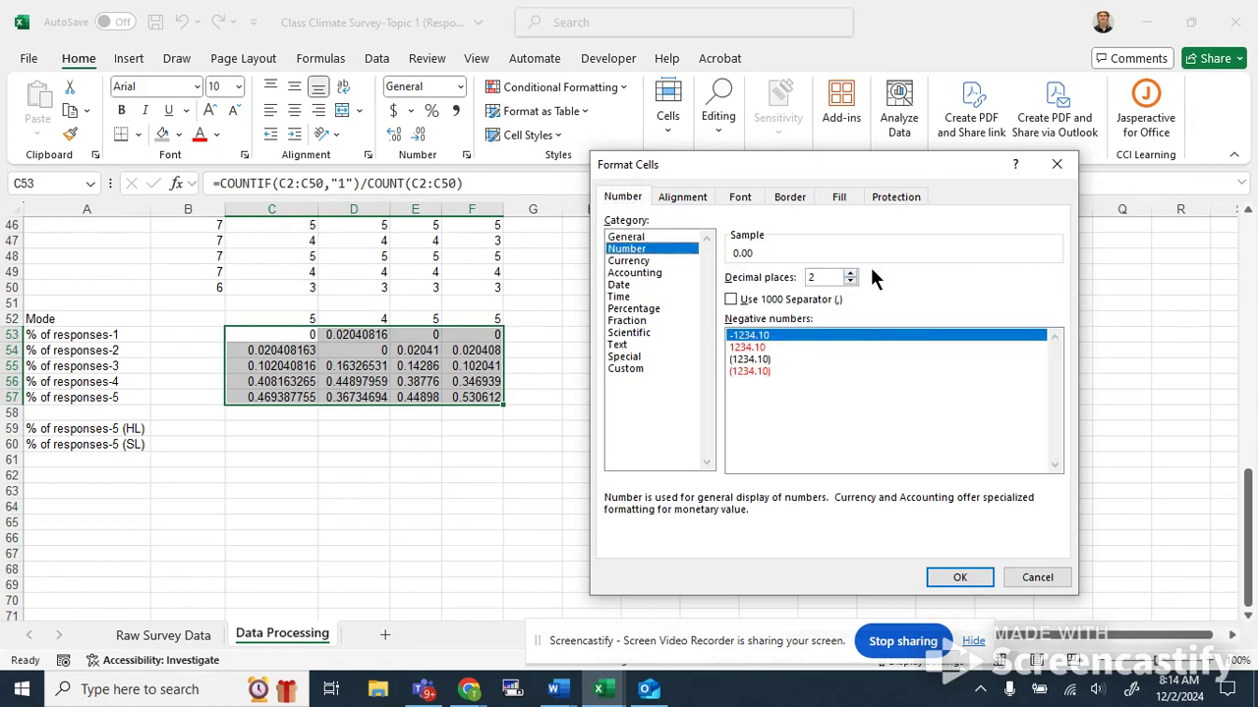
click(641, 311)
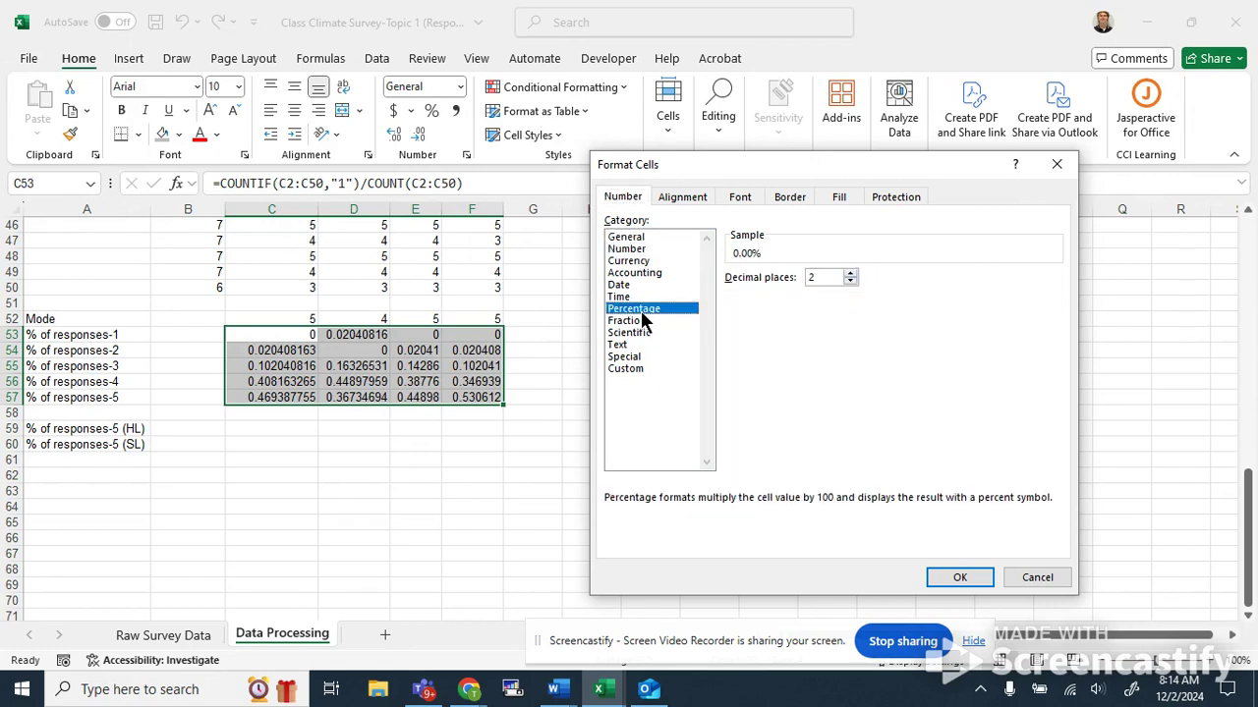
click(851, 281)
click(957, 582)
click(448, 536)
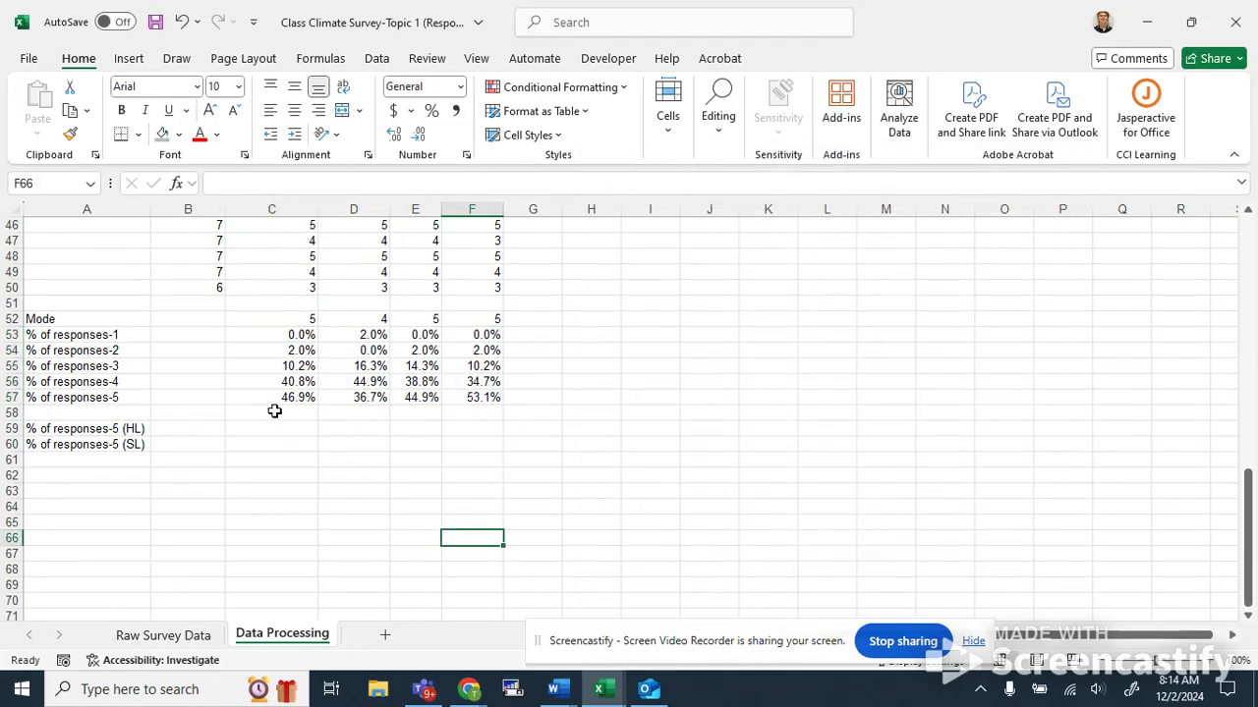
click(265, 347)
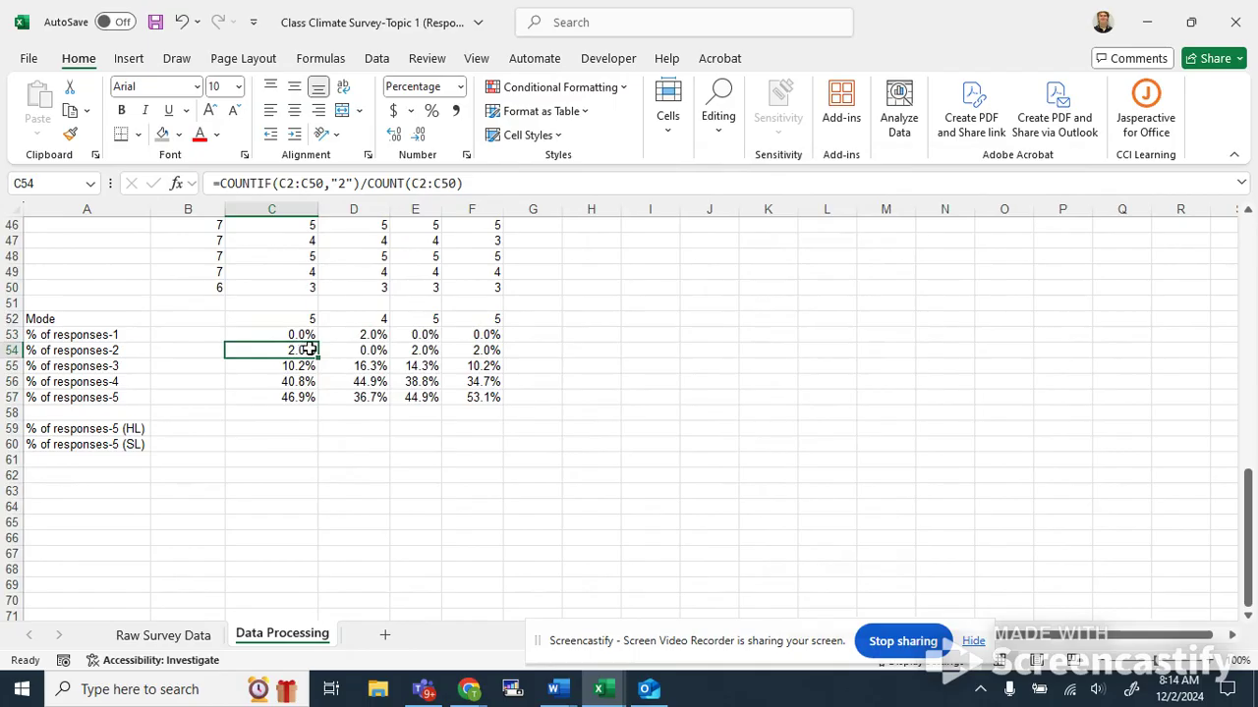
Scroll through the sheet to examine the class-period values in column B alongside the summary block.
click(339, 448)
key(Right)
key(Right)
key(Up)
key(Up)
scroll(335, 446, down, 1)
scroll(332, 444, up, 2)
scroll(306, 447, up, 2)
scroll(303, 449, down, 1)
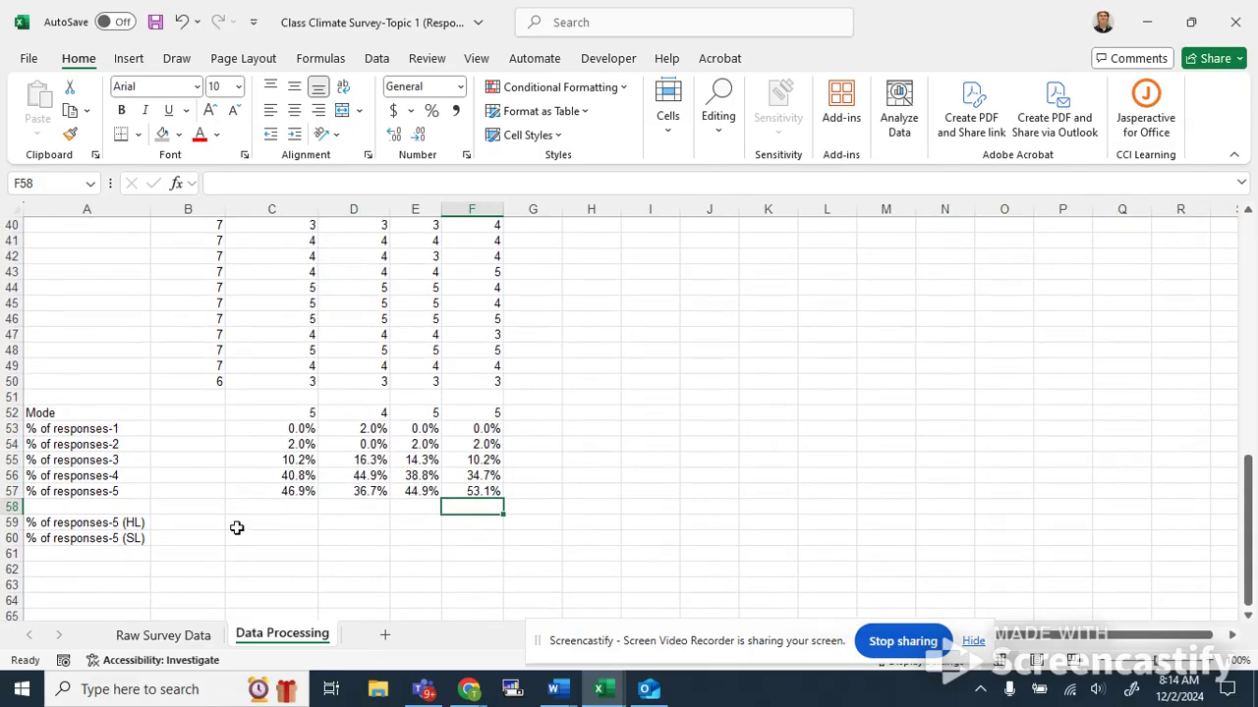
scroll(166, 466, down, 1)
scroll(143, 494, up, 2)
scroll(152, 497, up, 5)
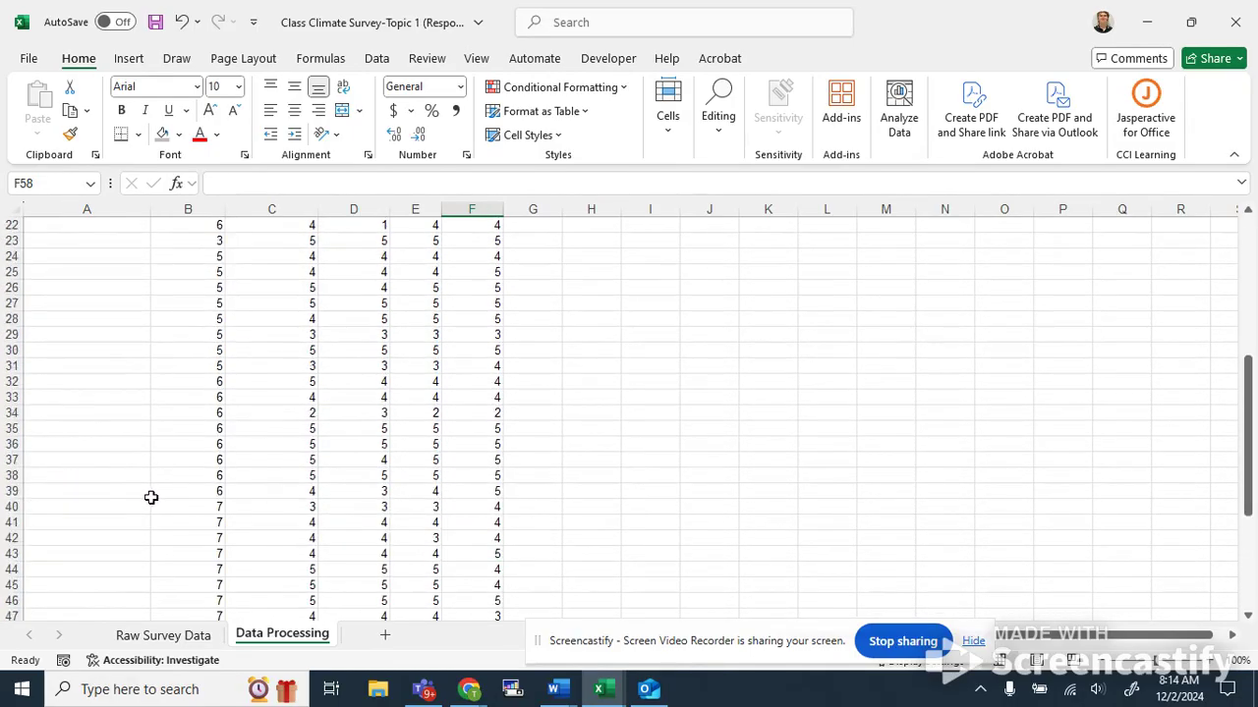
scroll(155, 497, up, 7)
drag(212, 242, 216, 527)
scroll(216, 528, down, 4)
click(202, 489)
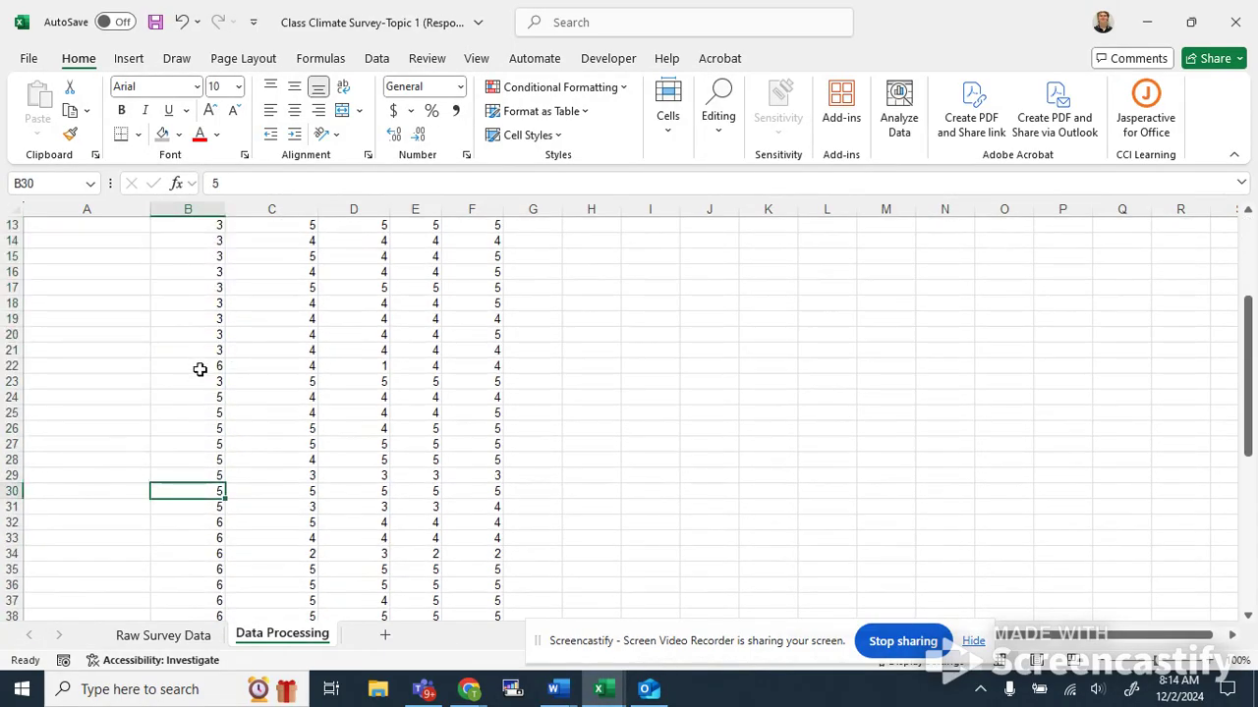
click(210, 385)
scroll(210, 413, down, 9)
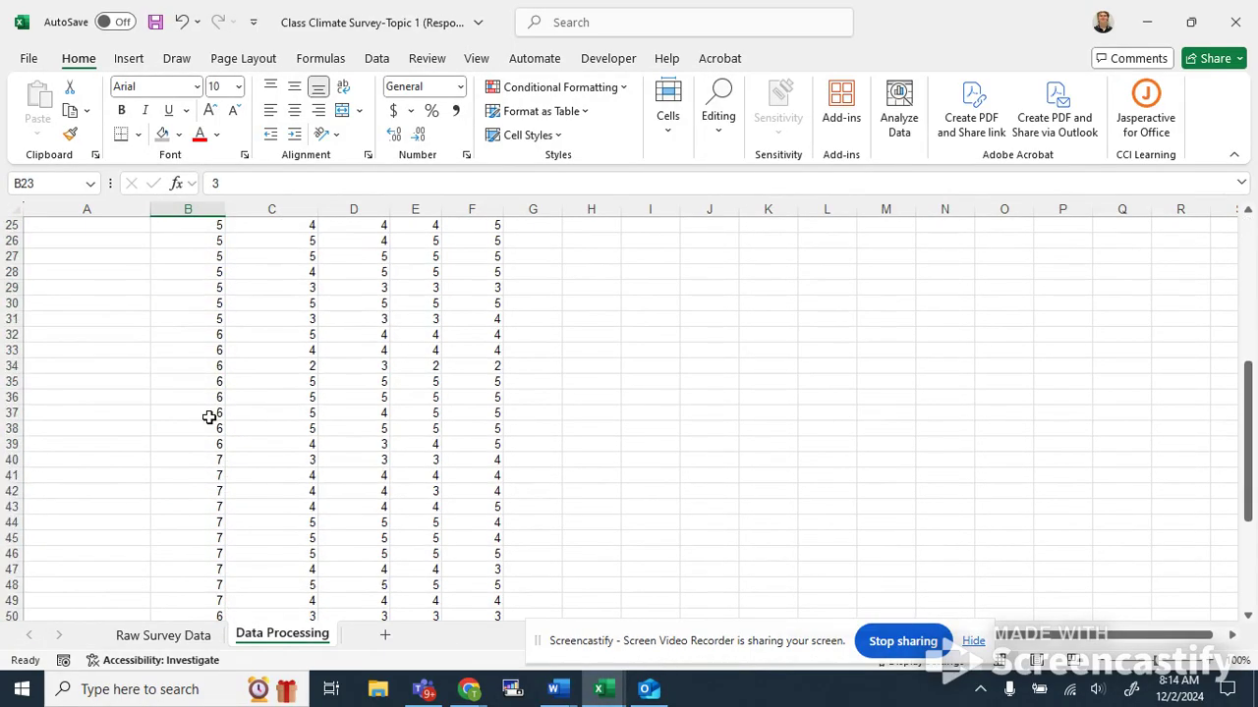
scroll(208, 428, down, 1)
scroll(208, 428, up, 14)
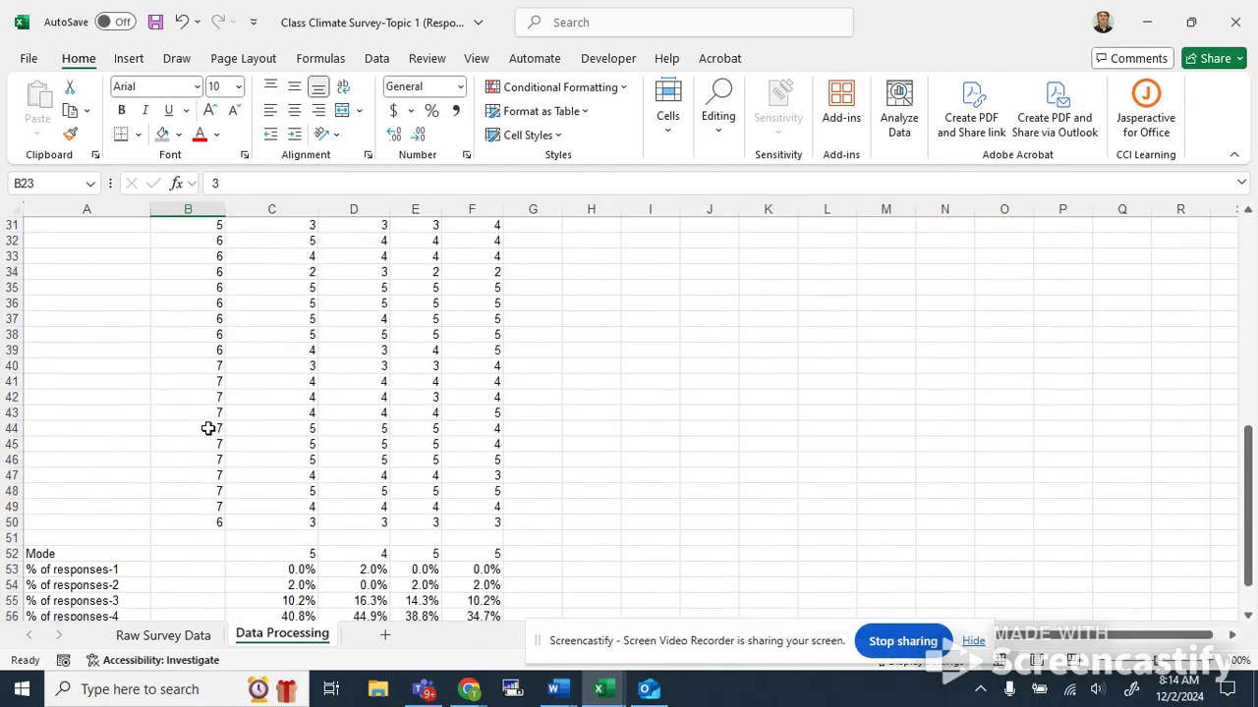
scroll(211, 432, down, 5)
scroll(216, 432, up, 2)
key(Up)
scroll(211, 413, down, 5)
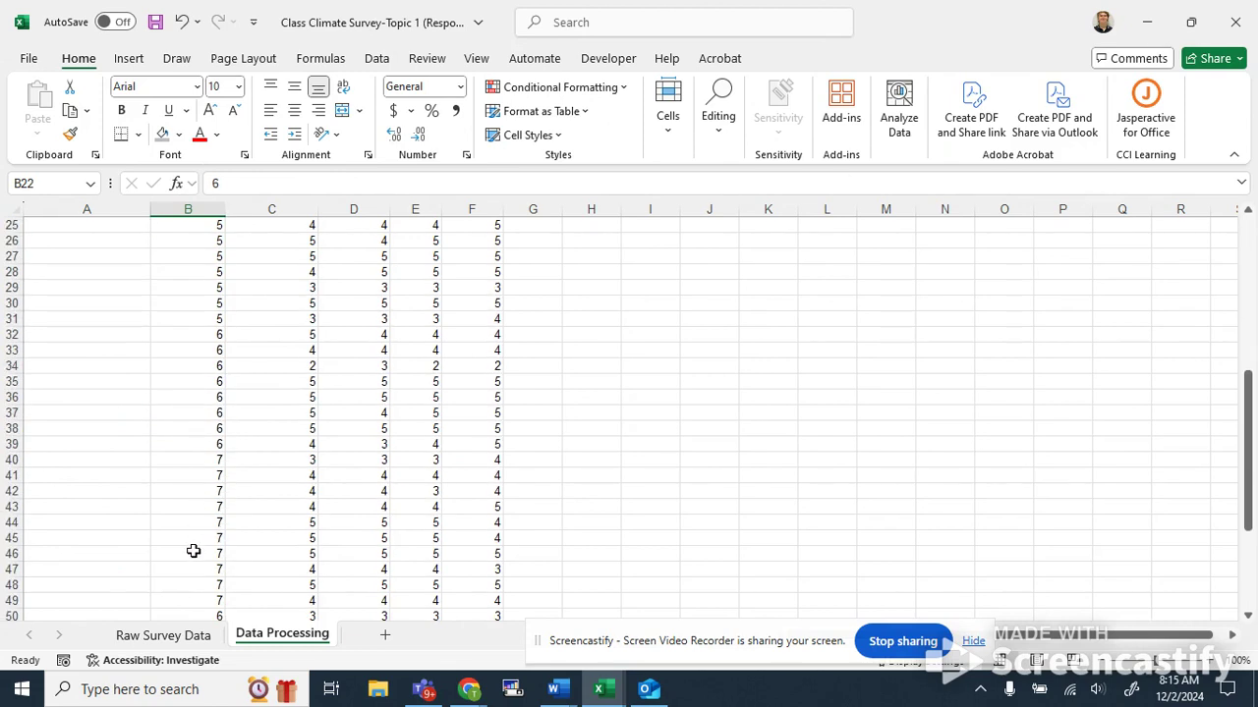
scroll(193, 545, down, 3)
click(214, 462)
scroll(215, 462, up, 8)
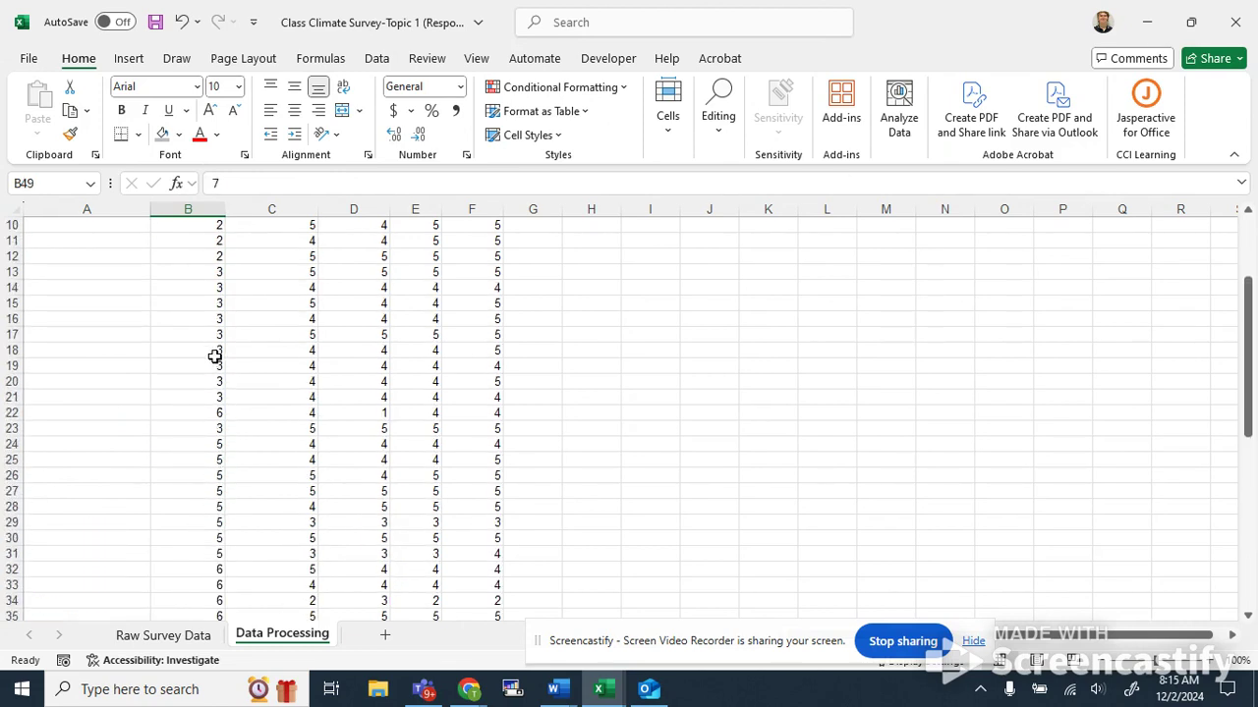
scroll(216, 363, up, 3)
Try to sort the data block by the Question column in A to Z order.
drag(175, 239, 202, 587)
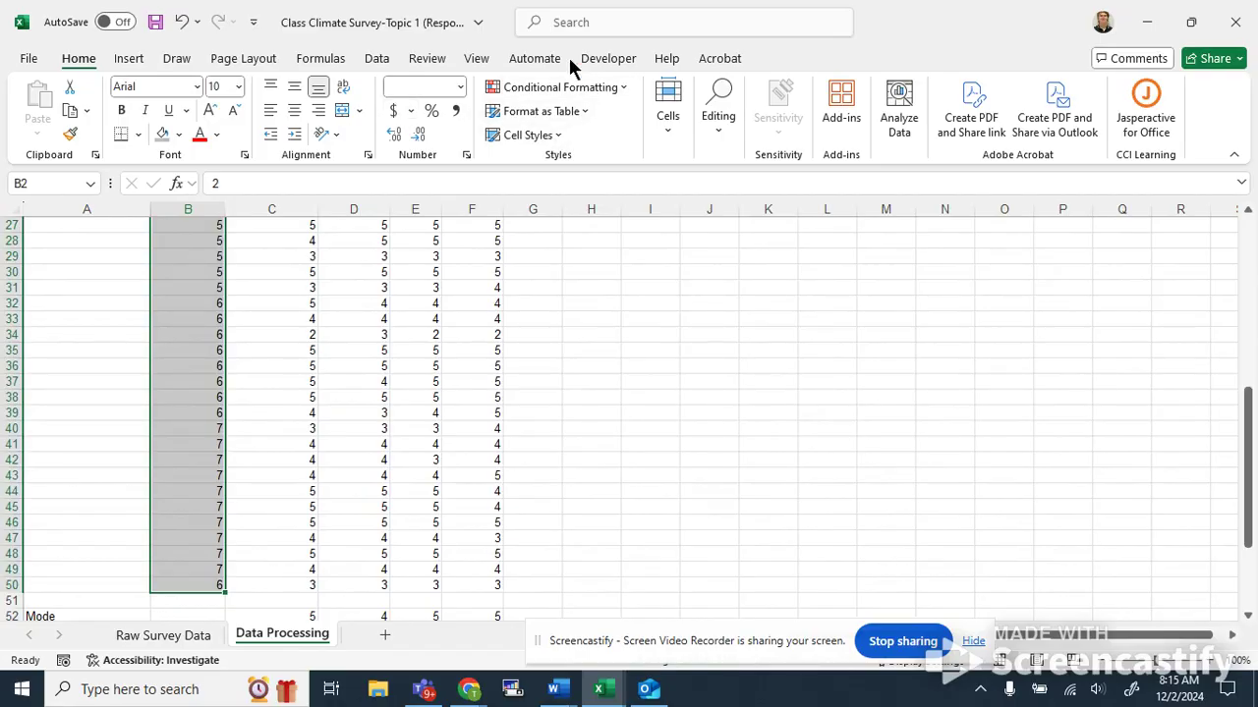
click(601, 30)
text(sort)
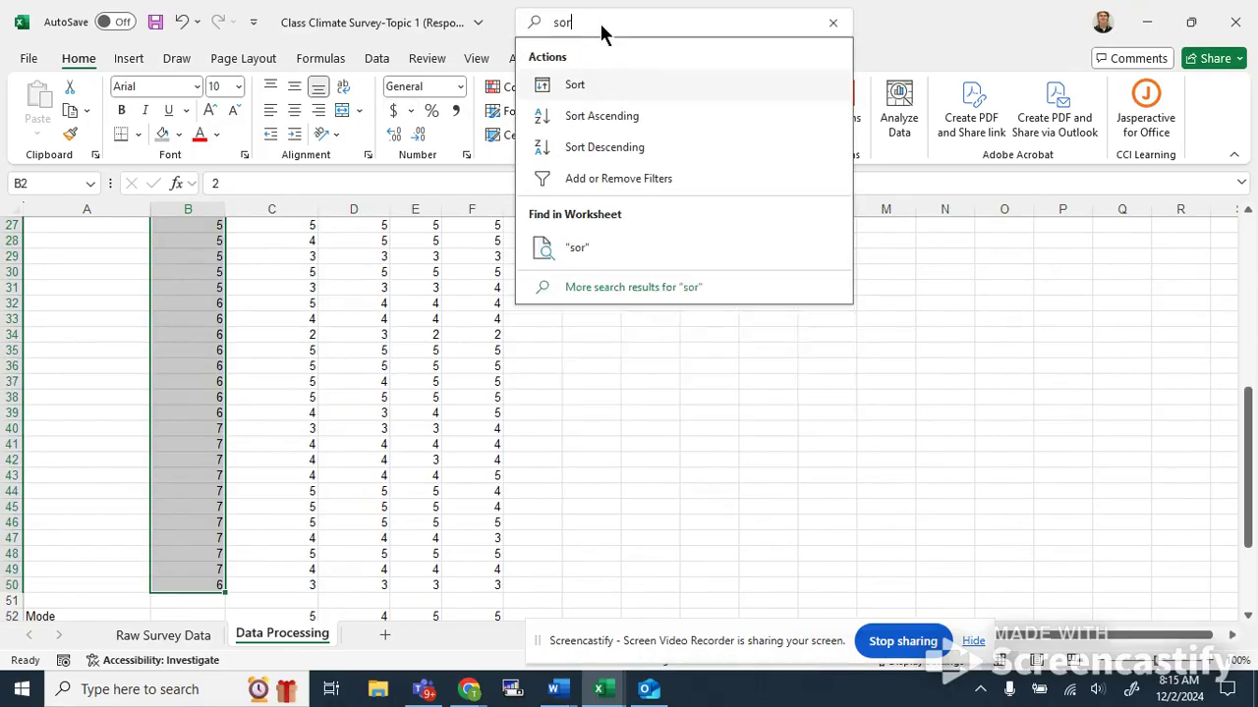
click(603, 89)
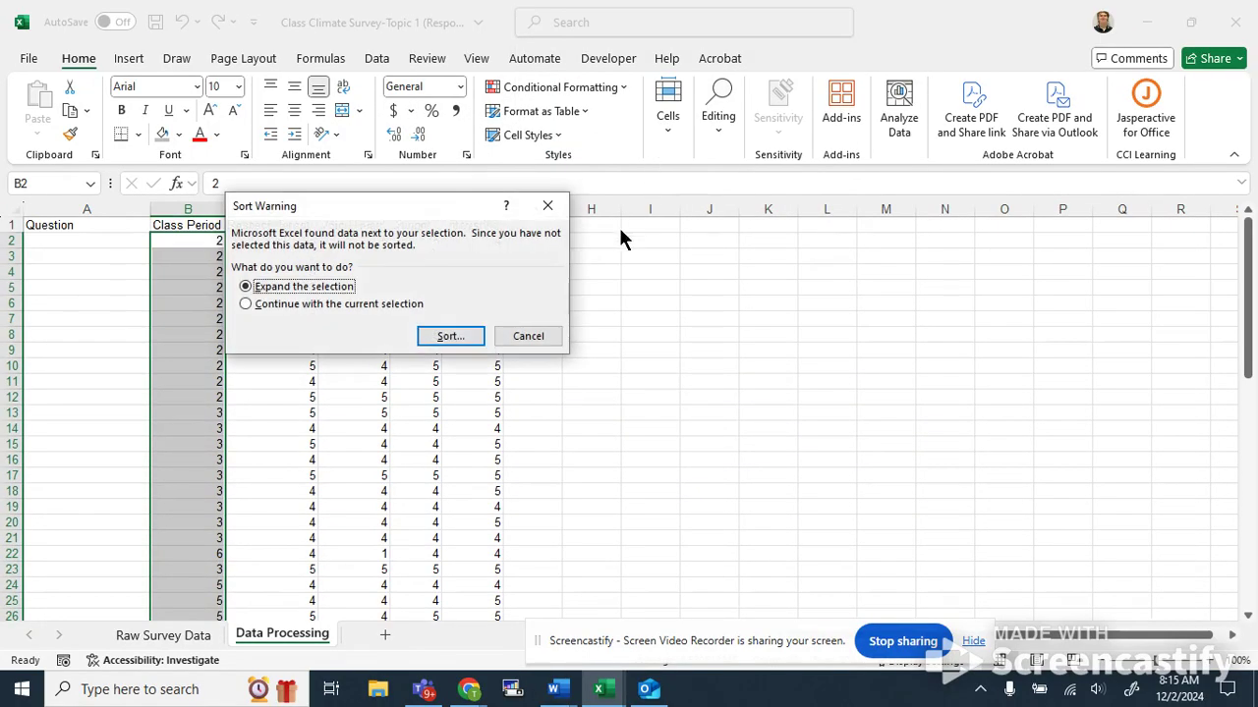
click(442, 337)
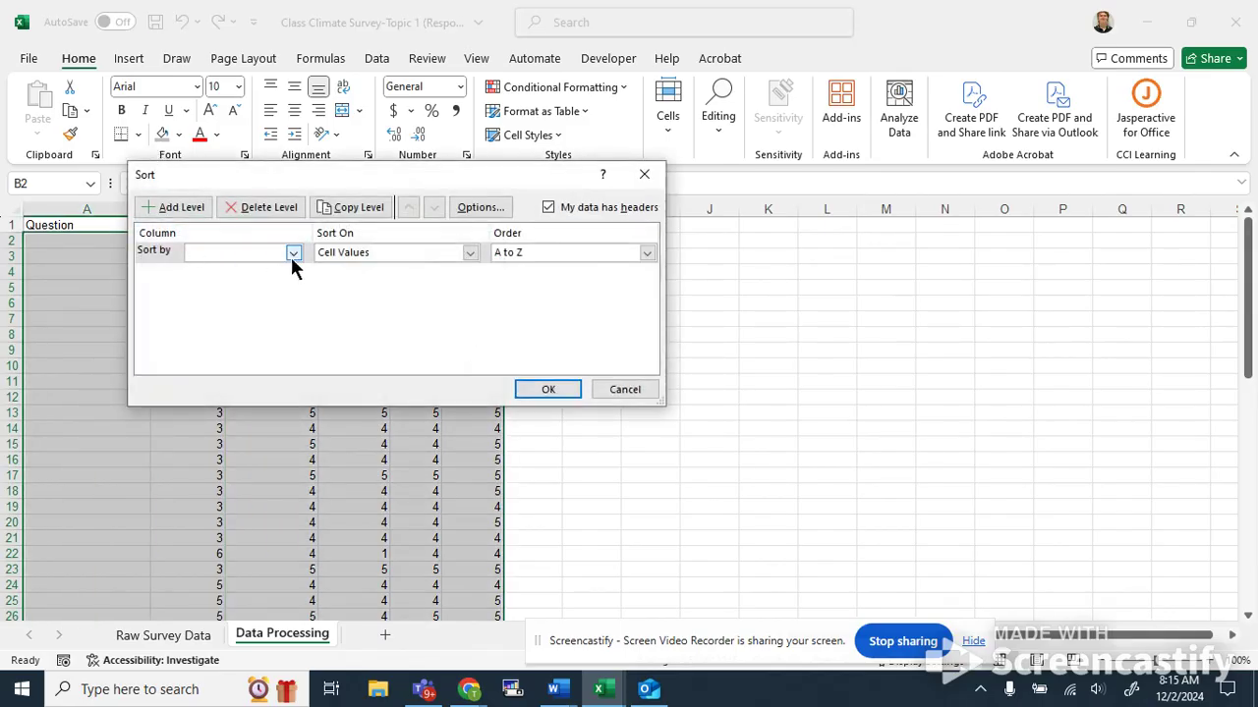
click(292, 254)
click(234, 269)
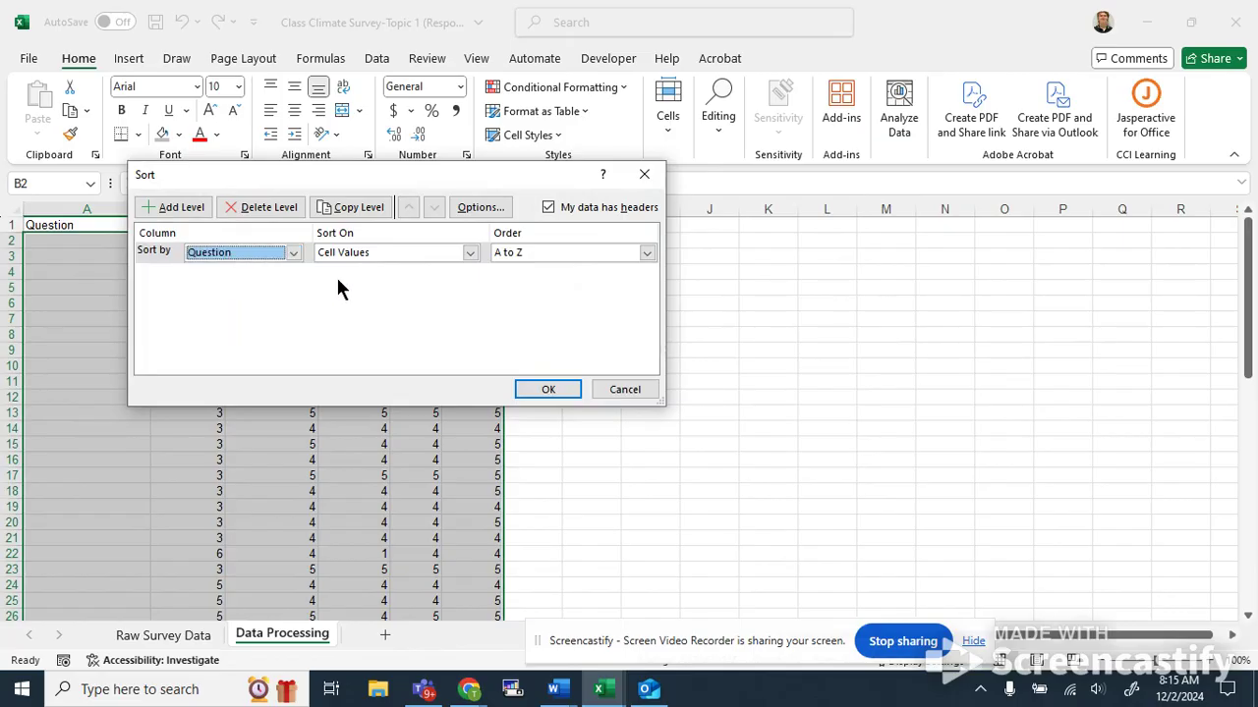
click(646, 254)
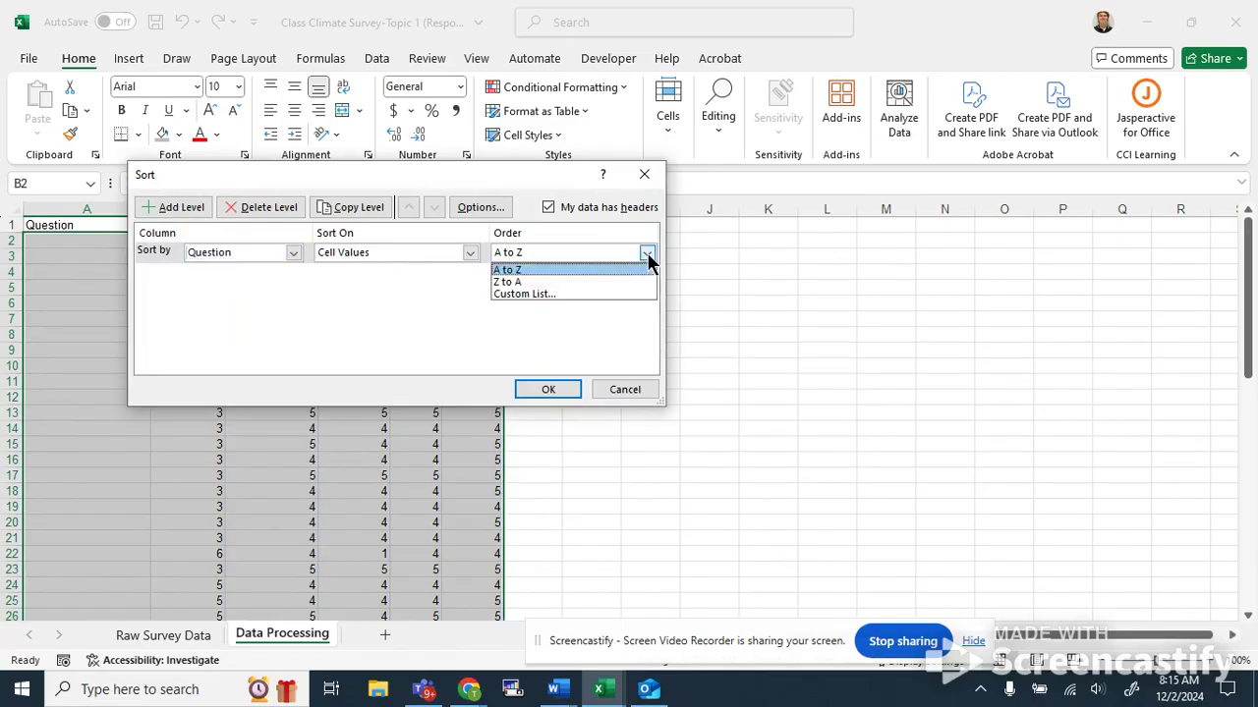
click(542, 270)
click(549, 388)
click(612, 366)
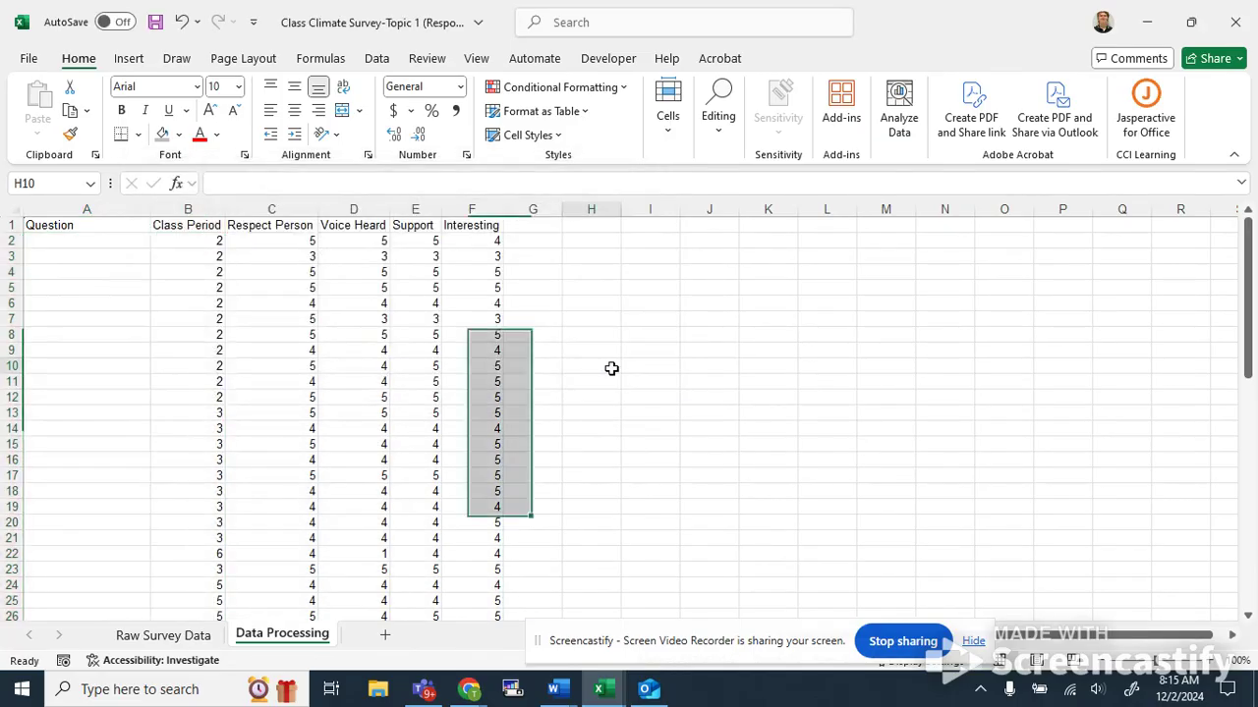
Sort the data block by Class Period in descending order, expanding the selection to all columns.
drag(177, 243, 201, 590)
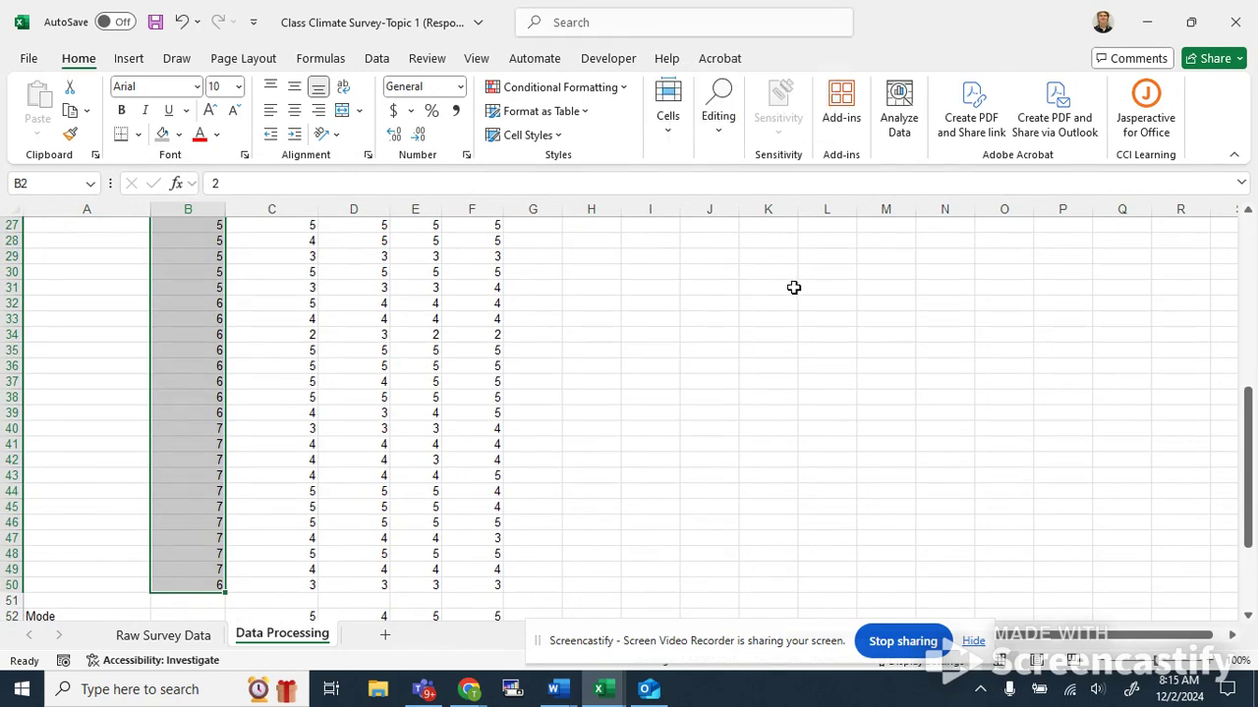
text(sor)
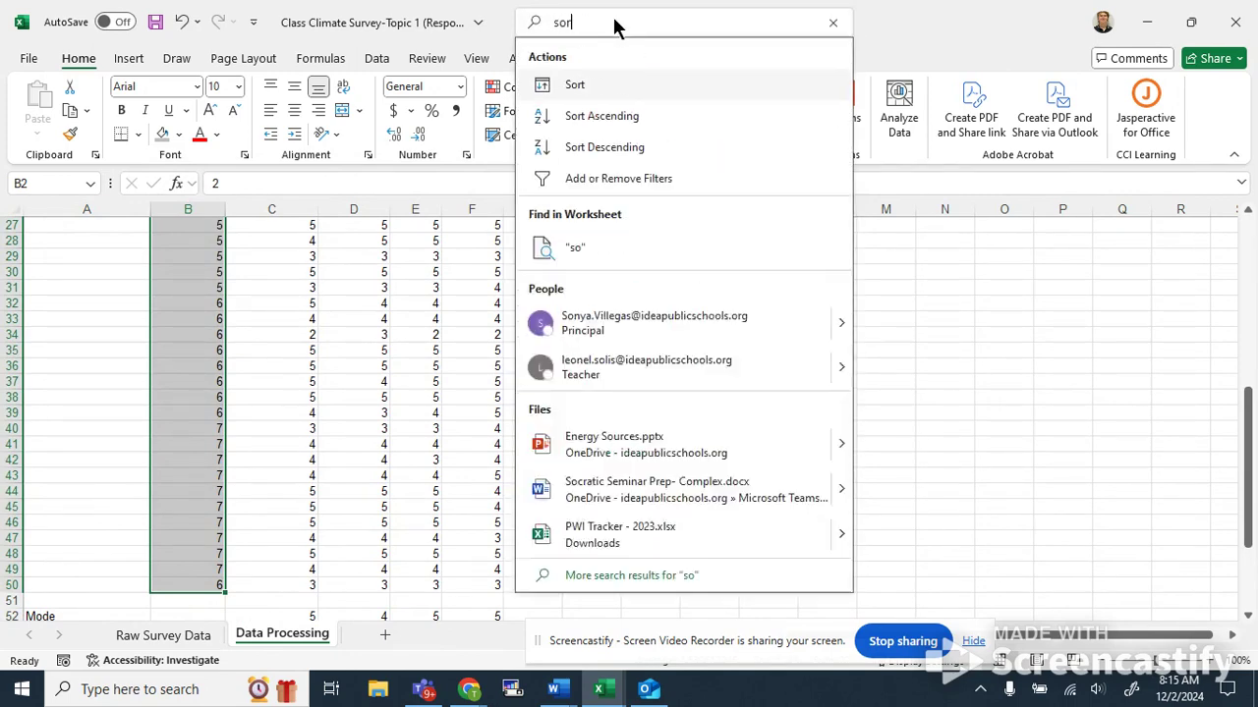
text(t largest)
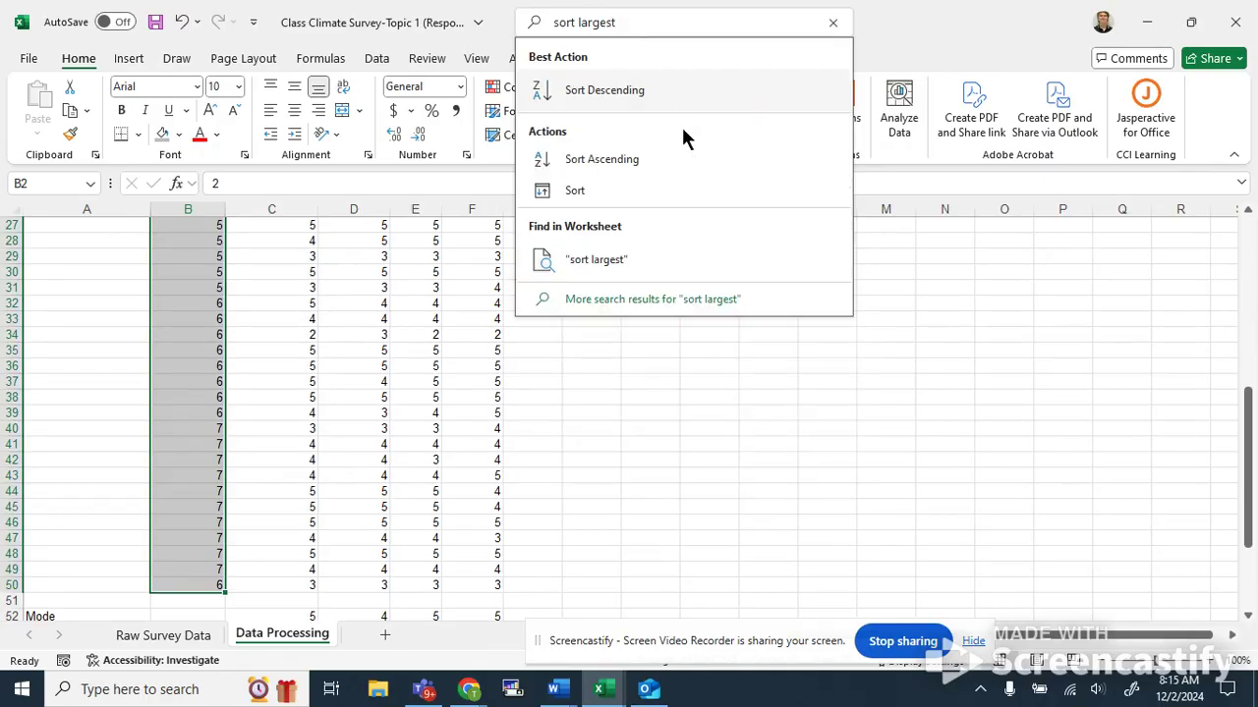
click(660, 89)
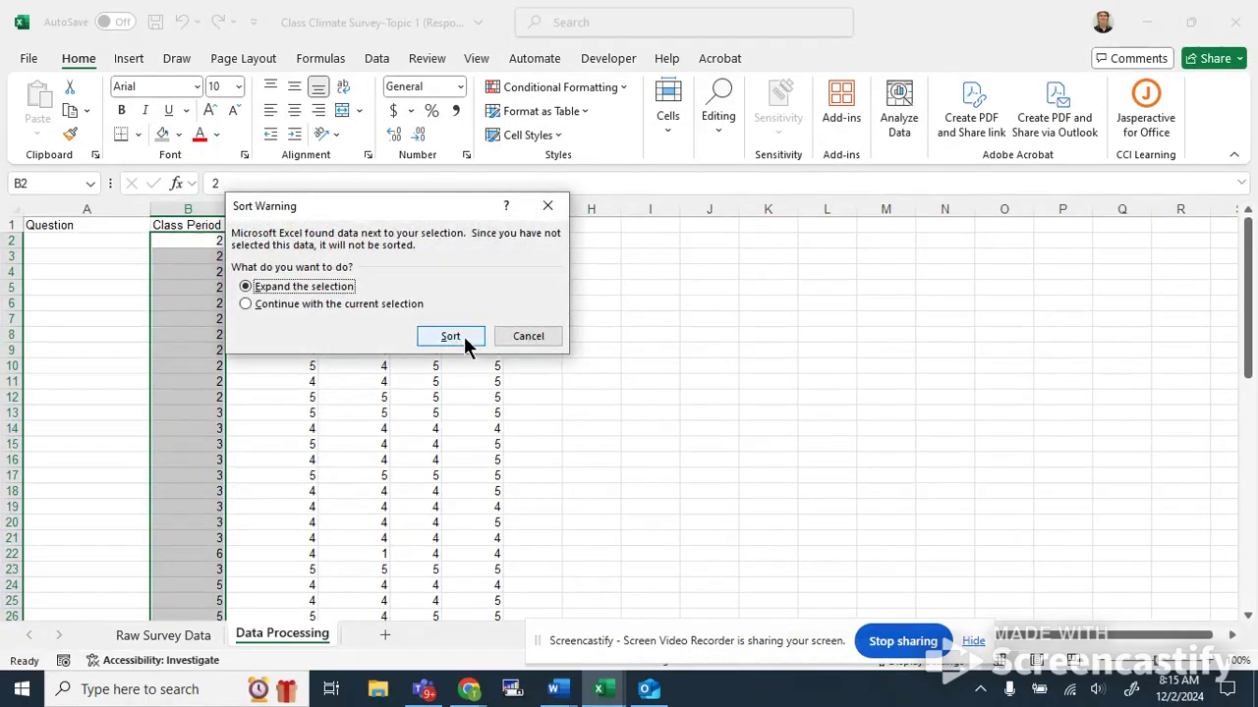
click(450, 336)
click(682, 364)
Scroll through the sorted data and the percentage formulas to check the class-period grouping.
scroll(648, 373, down, 10)
scroll(492, 458, up, 5)
scroll(472, 455, down, 4)
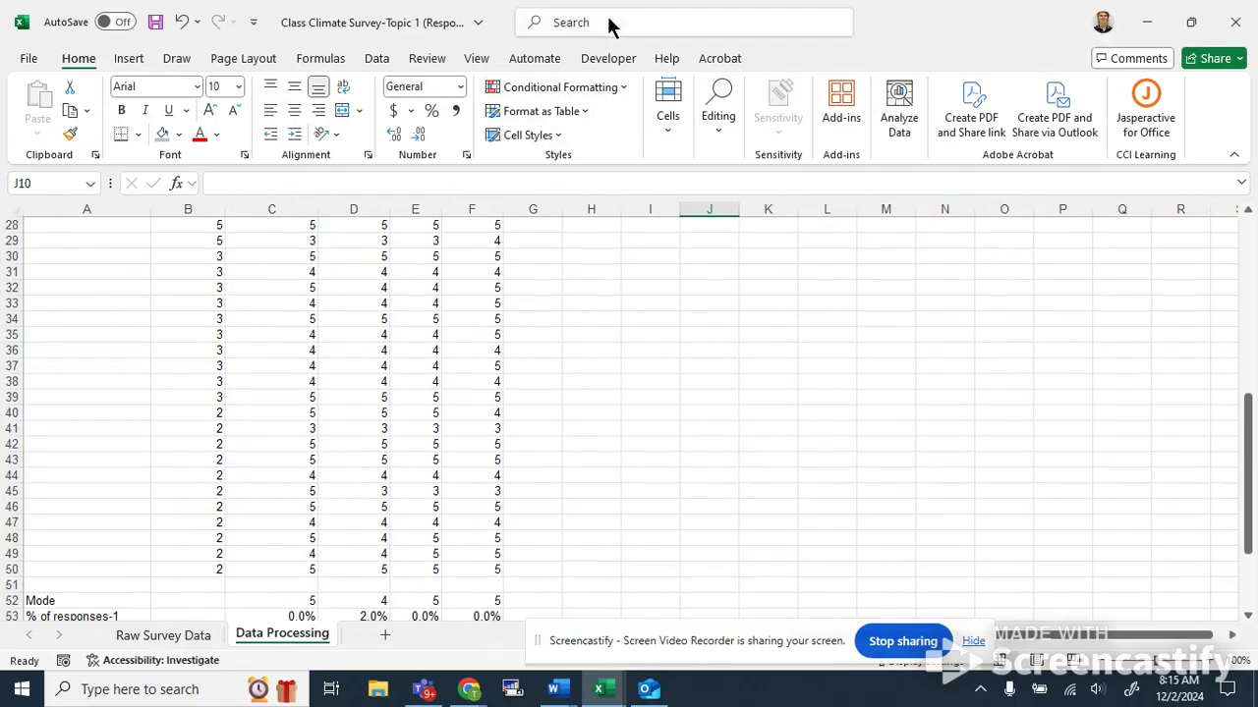
scroll(555, 462, up, 3)
scroll(530, 446, down, 6)
scroll(202, 393, up, 12)
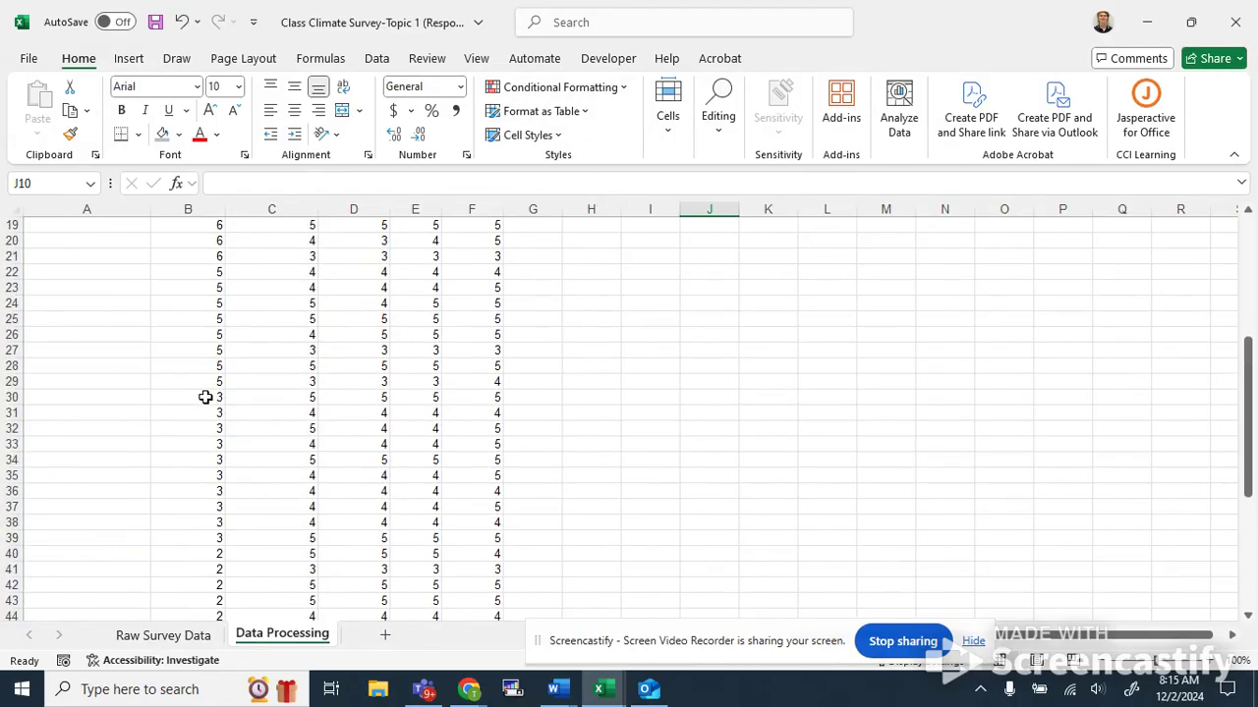
scroll(238, 288, down, 10)
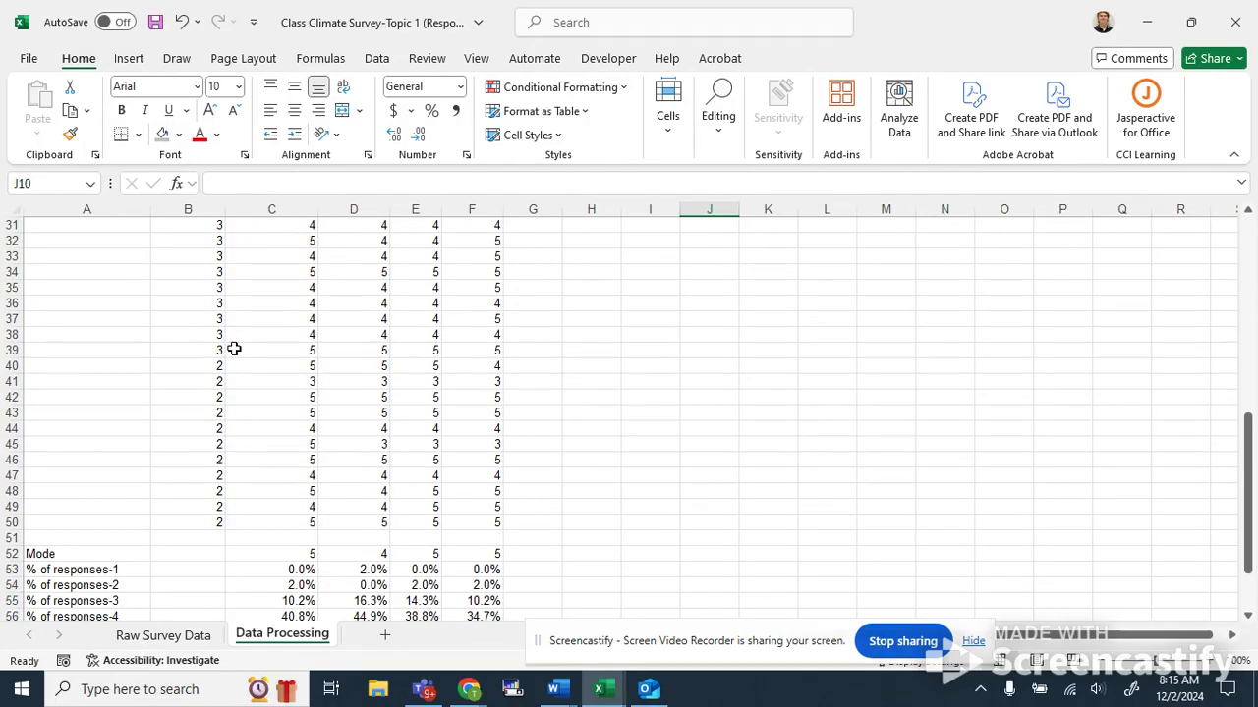
scroll(244, 373, down, 3)
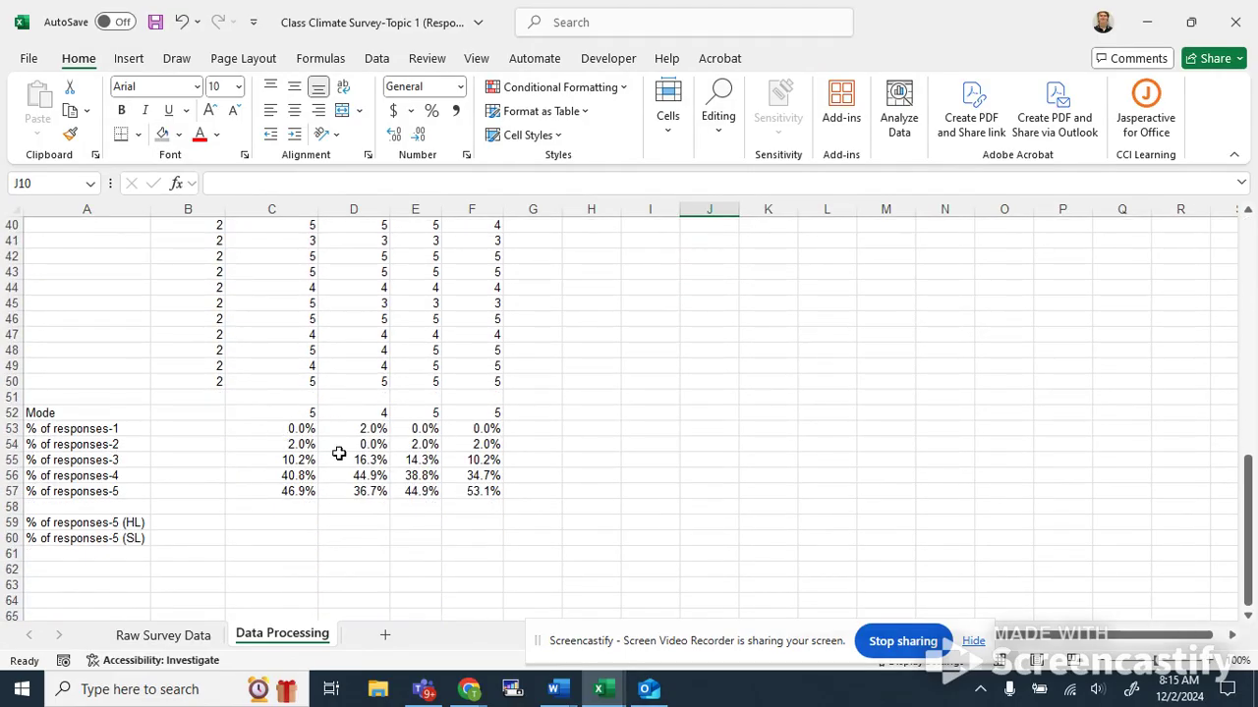
click(293, 491)
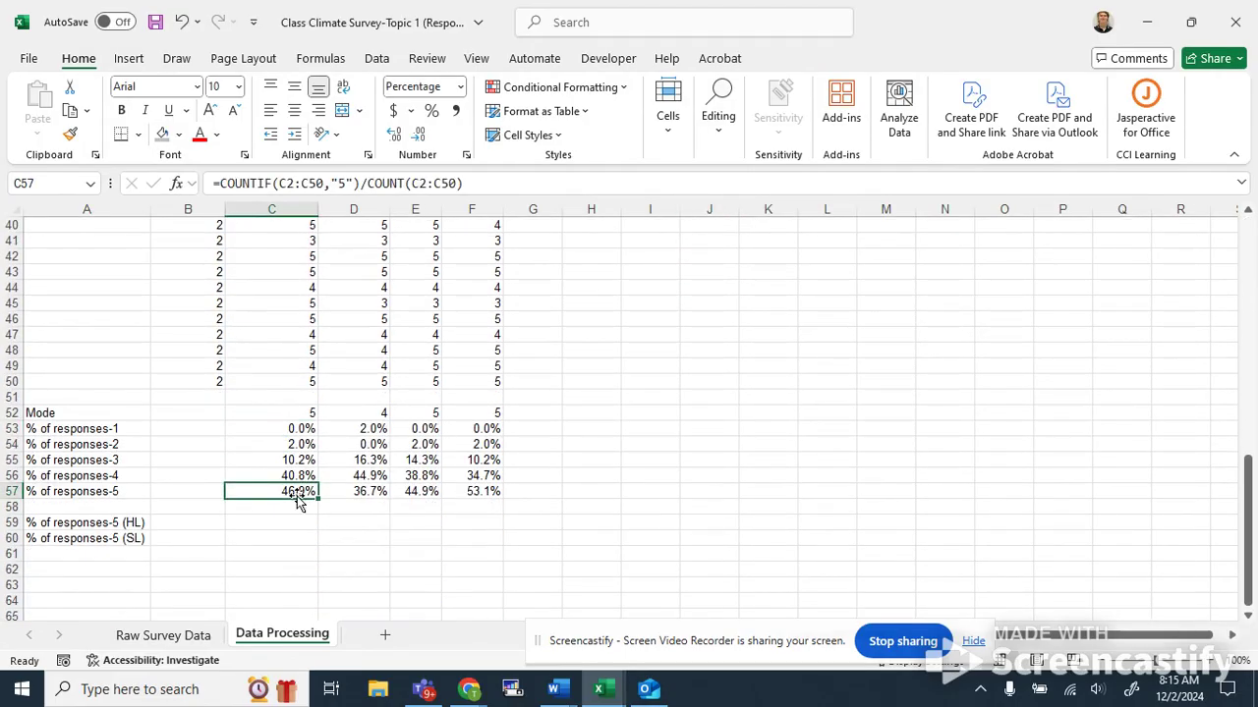
scroll(317, 416, up, 13)
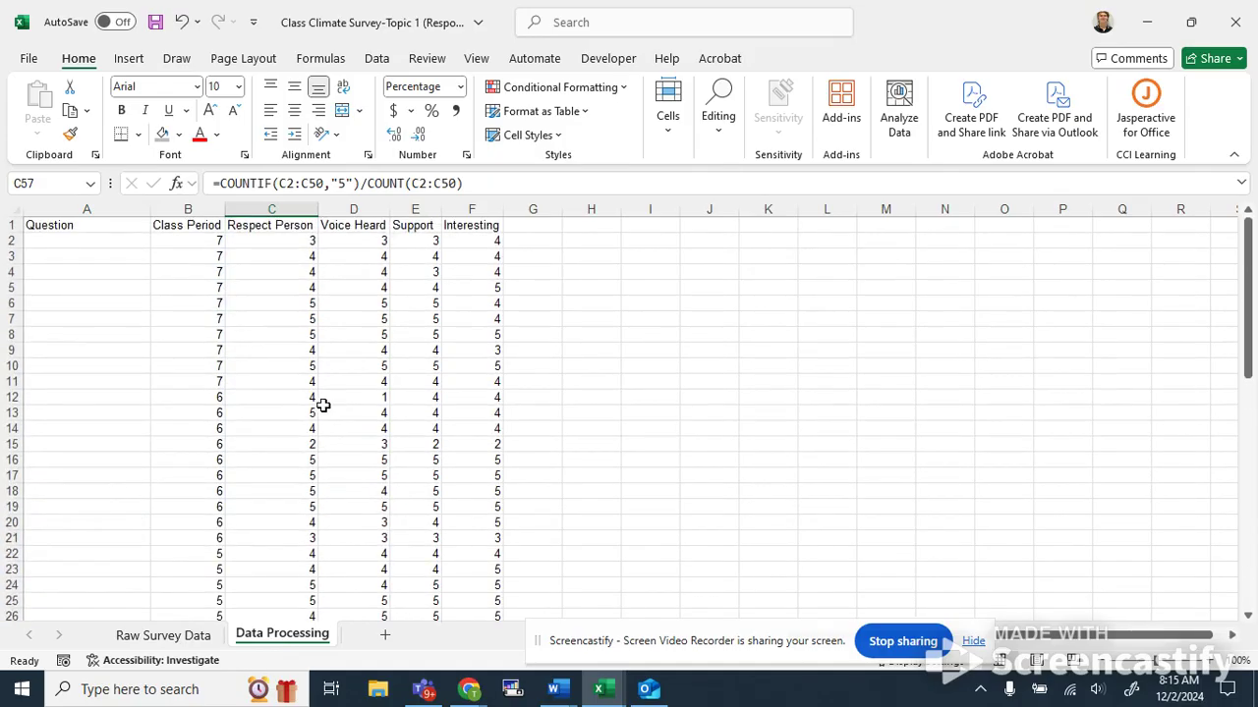
scroll(325, 404, down, 11)
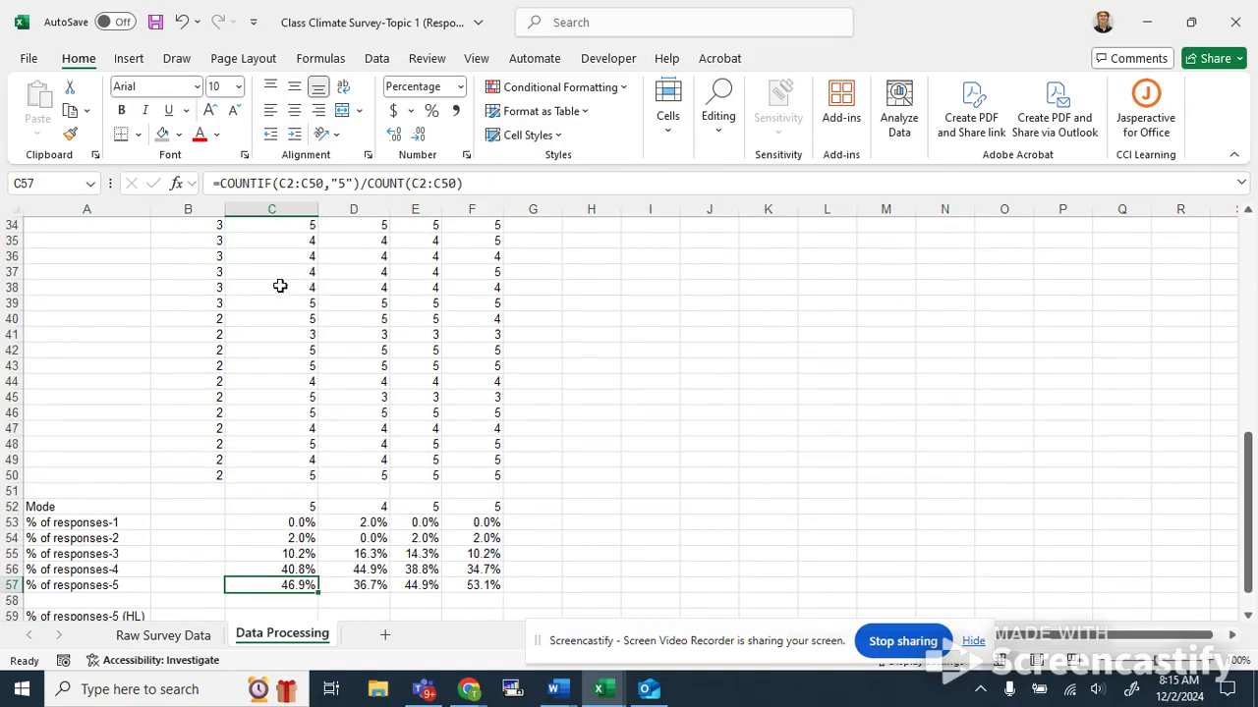
scroll(307, 414, down, 2)
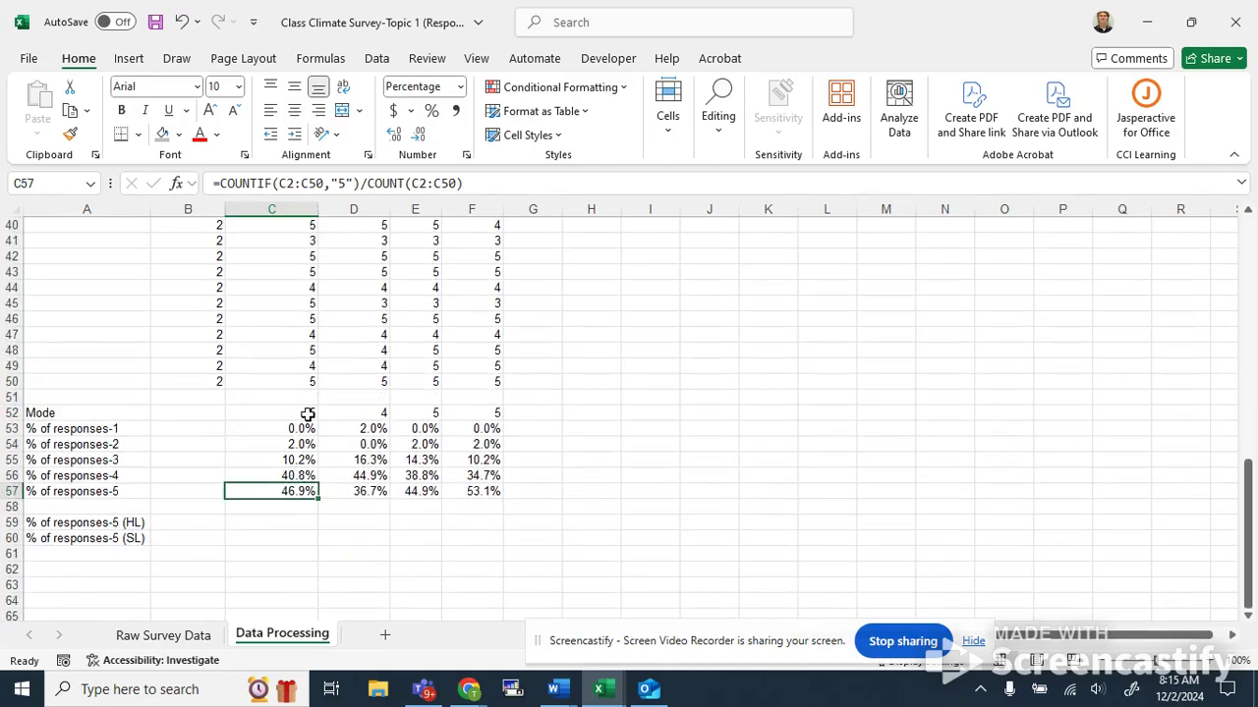
scroll(308, 414, up, 3)
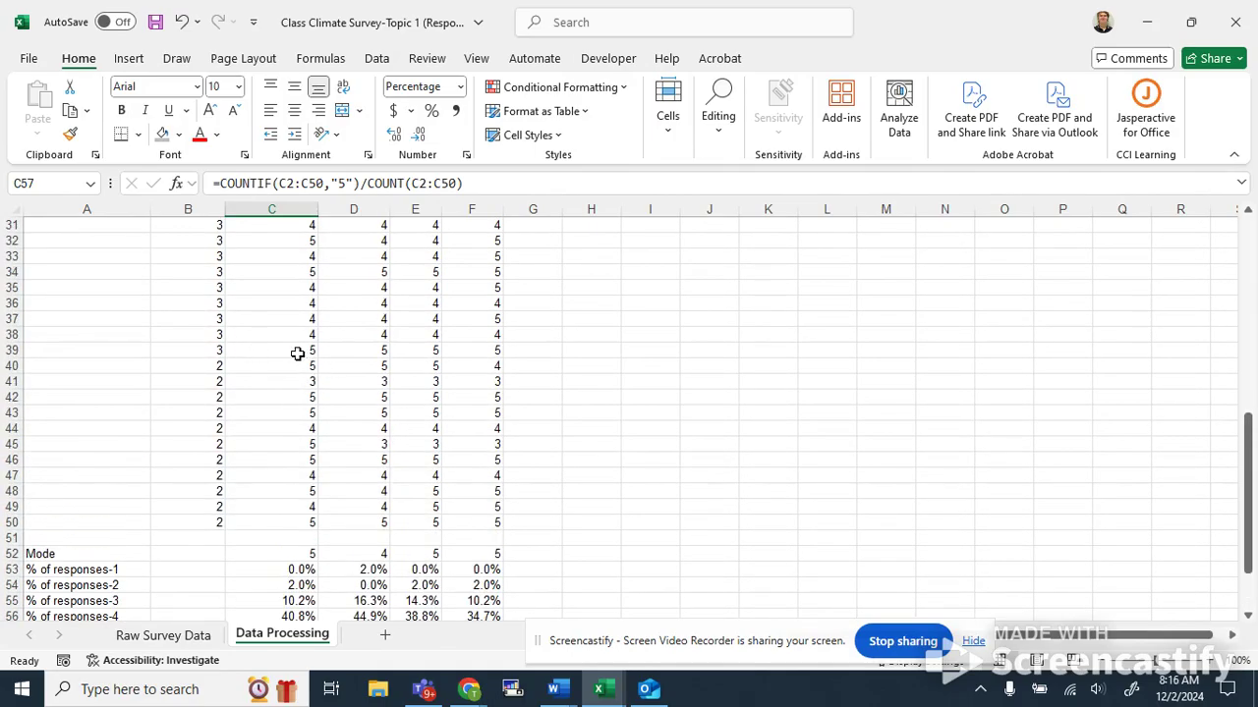
scroll(298, 354, up, 10)
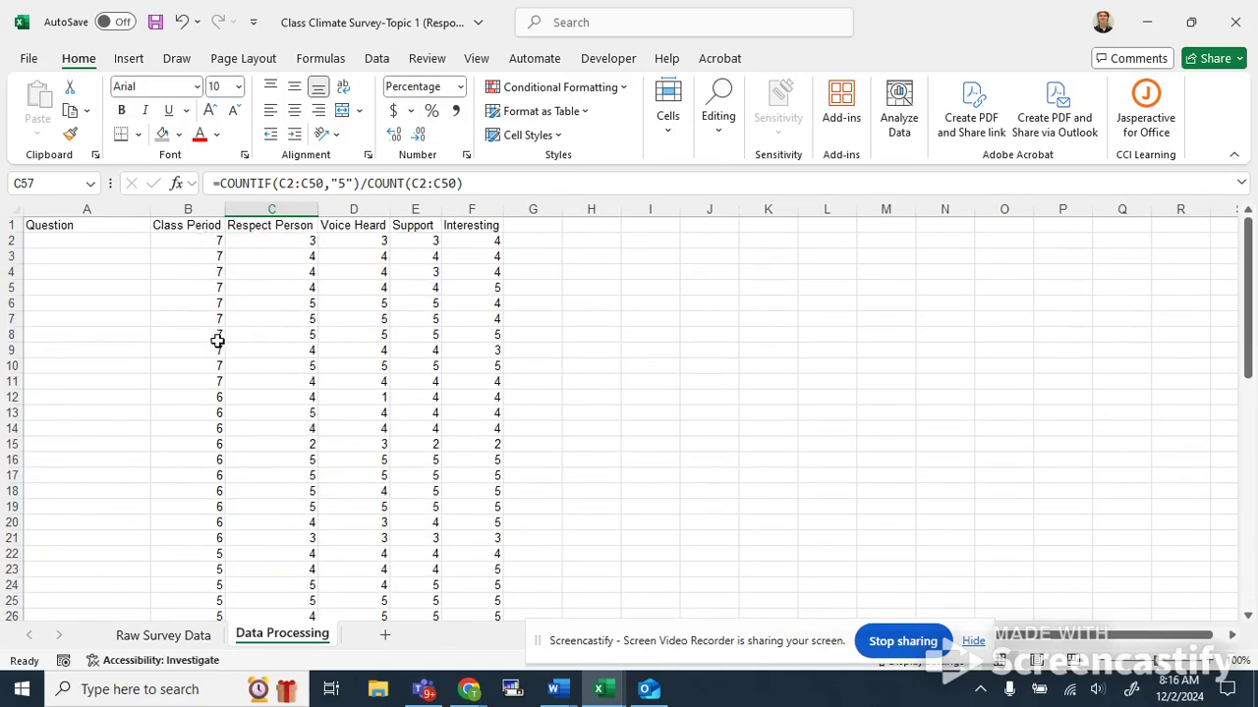
click(200, 257)
scroll(239, 315, down, 18)
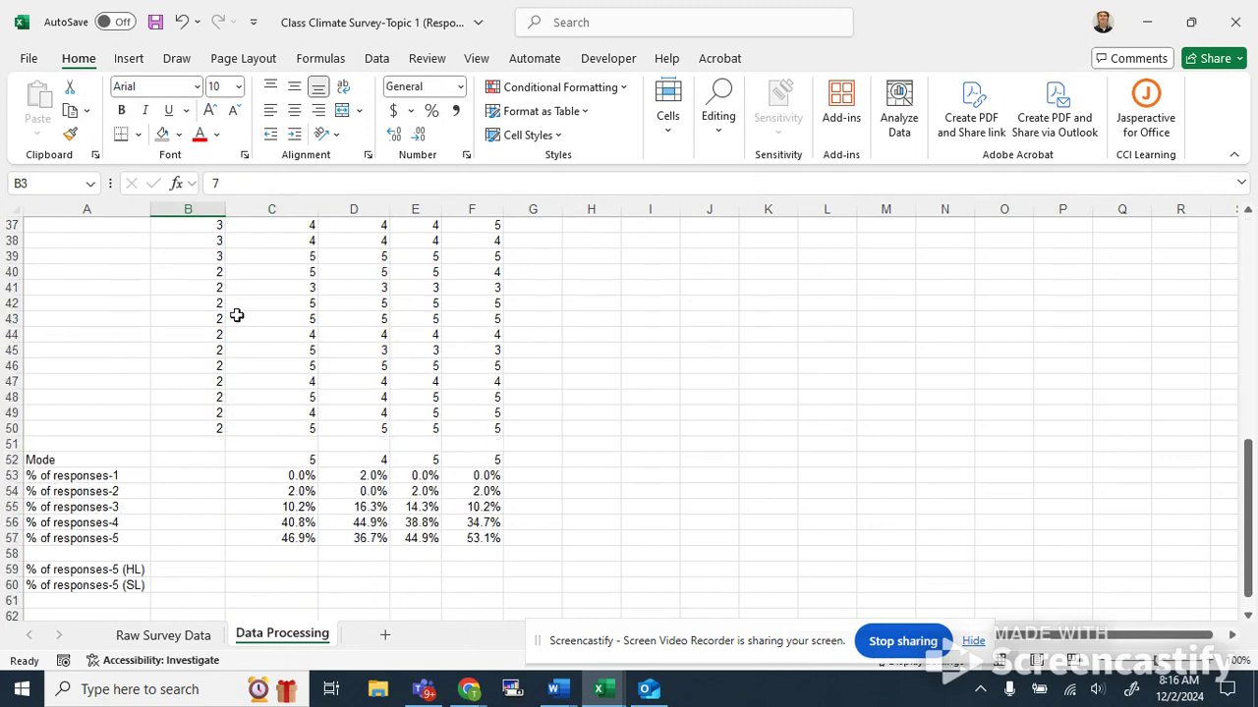
scroll(251, 354, up, 2)
In the HL row under Respect Person, enter a formula dividing the count of "5" responses in C30:C50 by the count of C30:C50.
click(256, 385)
text(=count)
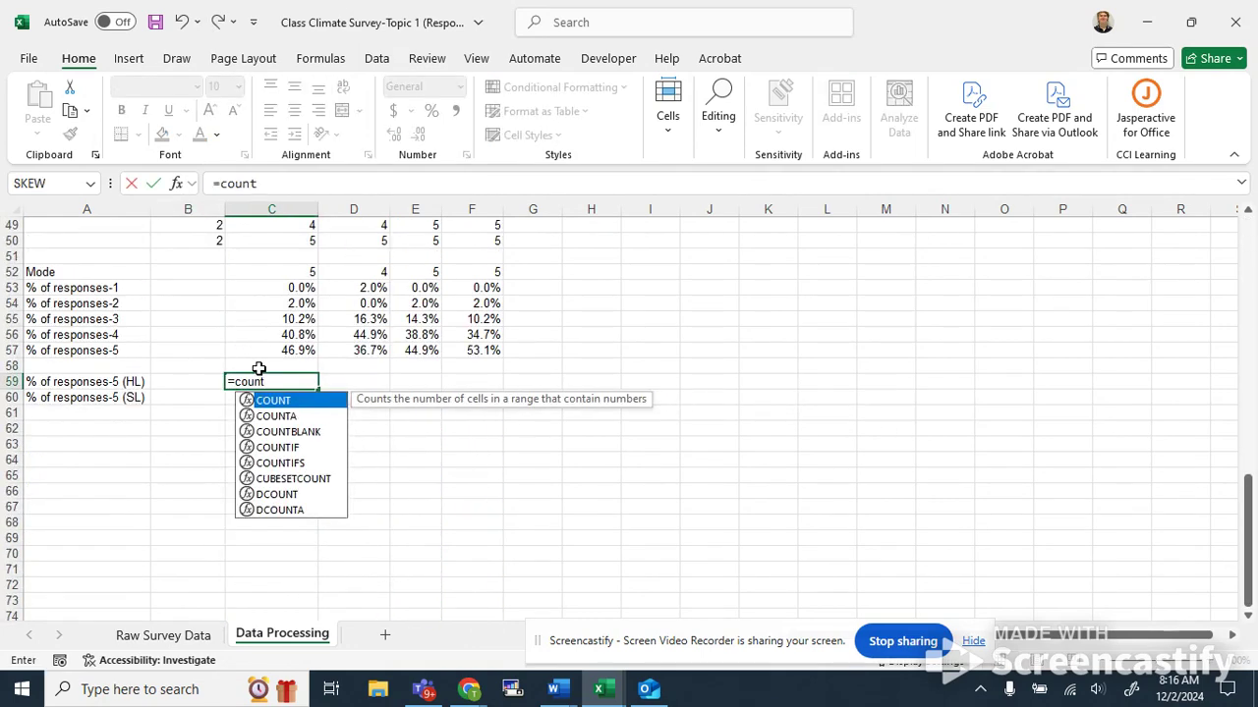
text(if()
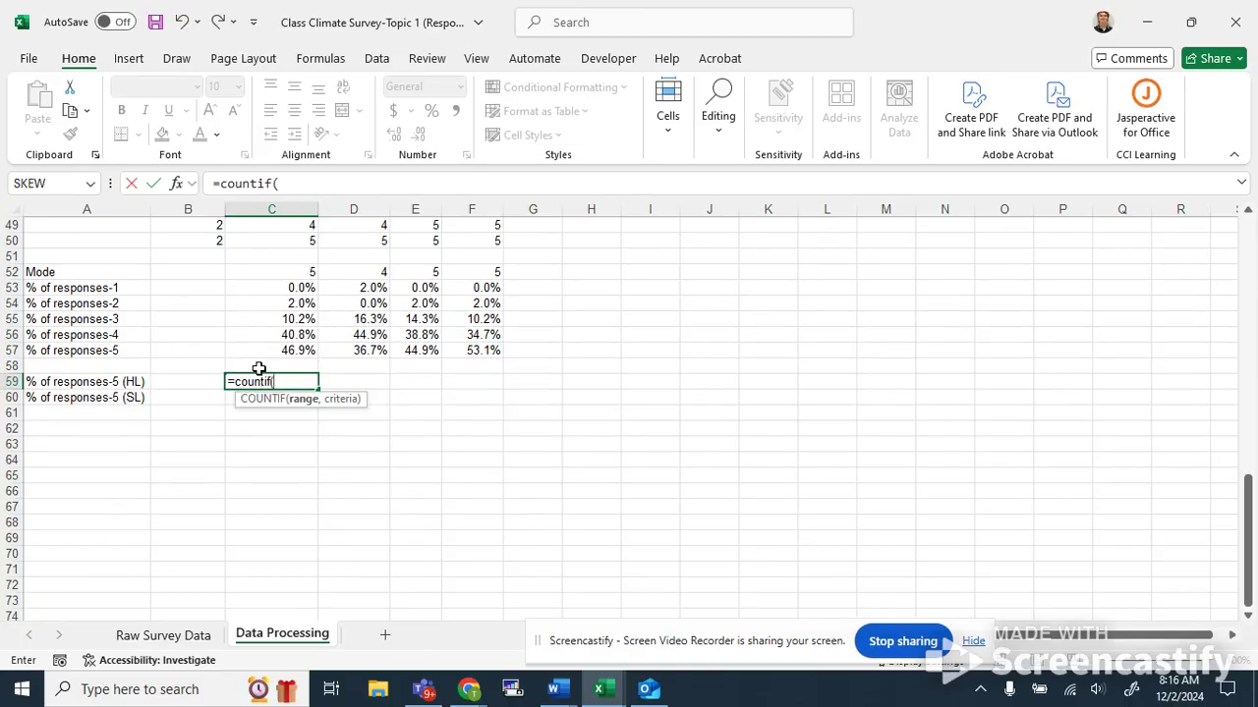
scroll(258, 368, up, 2)
drag(287, 336, 260, 399)
text(,)
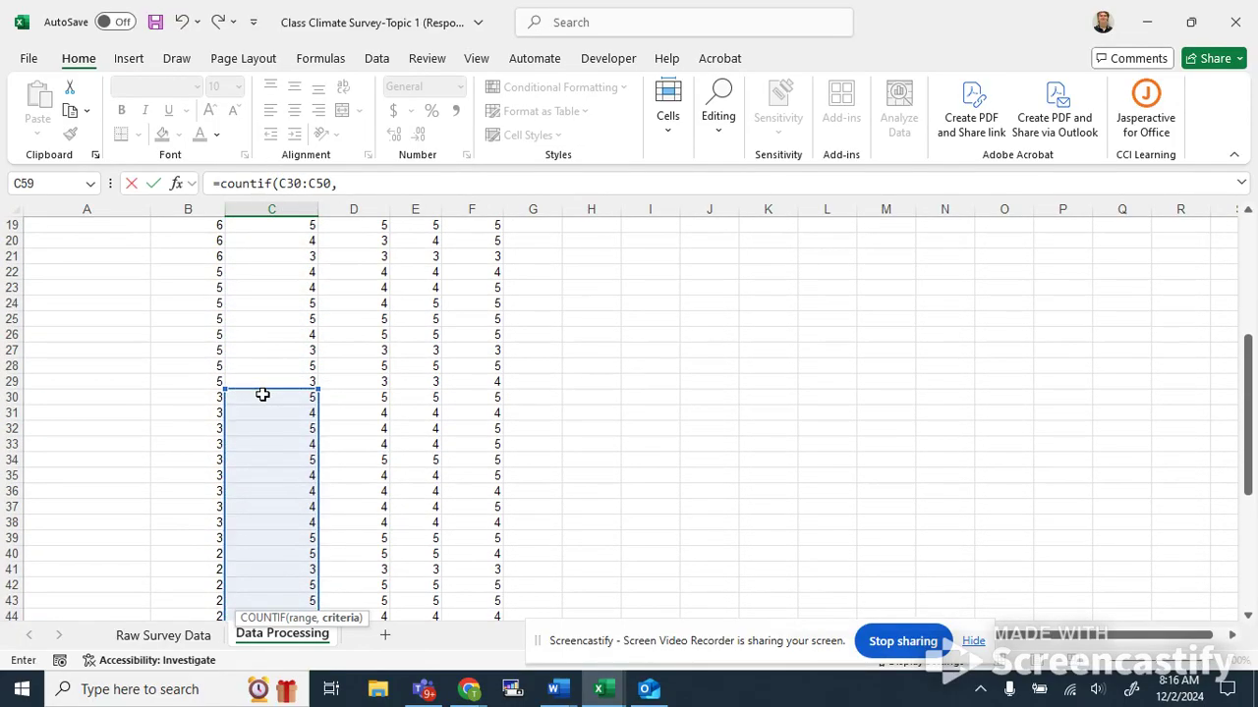
text("5")/count)
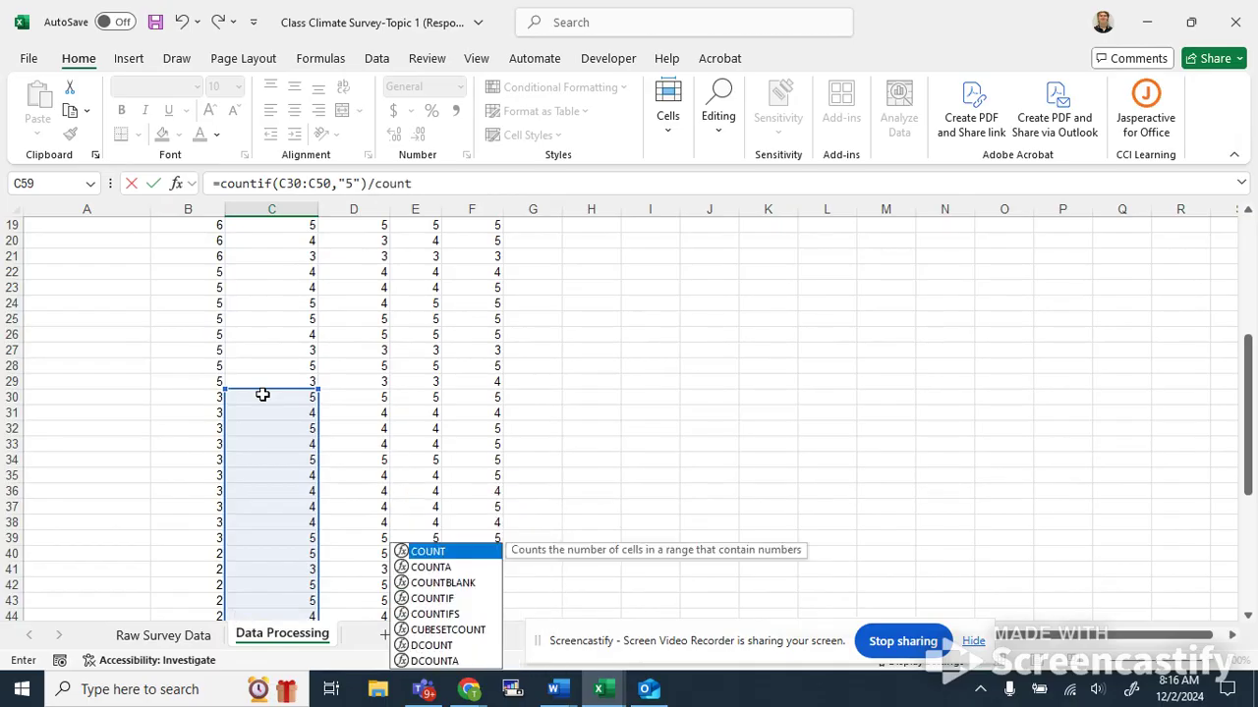
text((C)
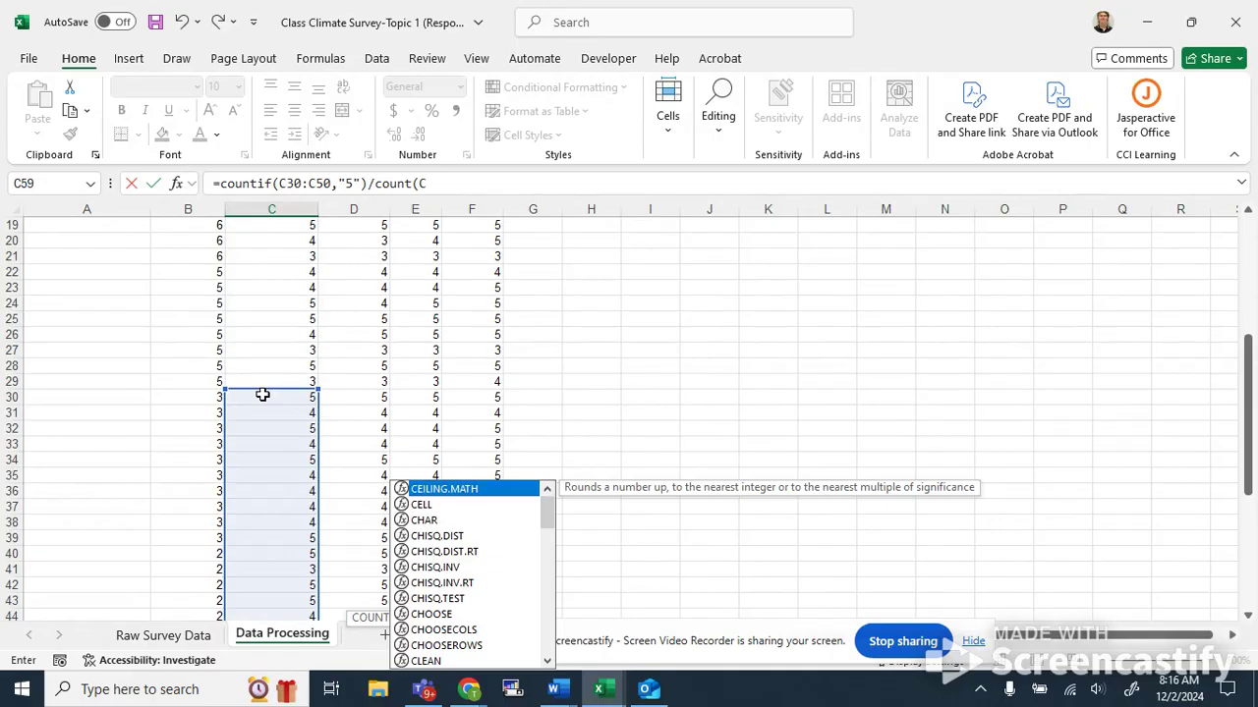
text(30:C)
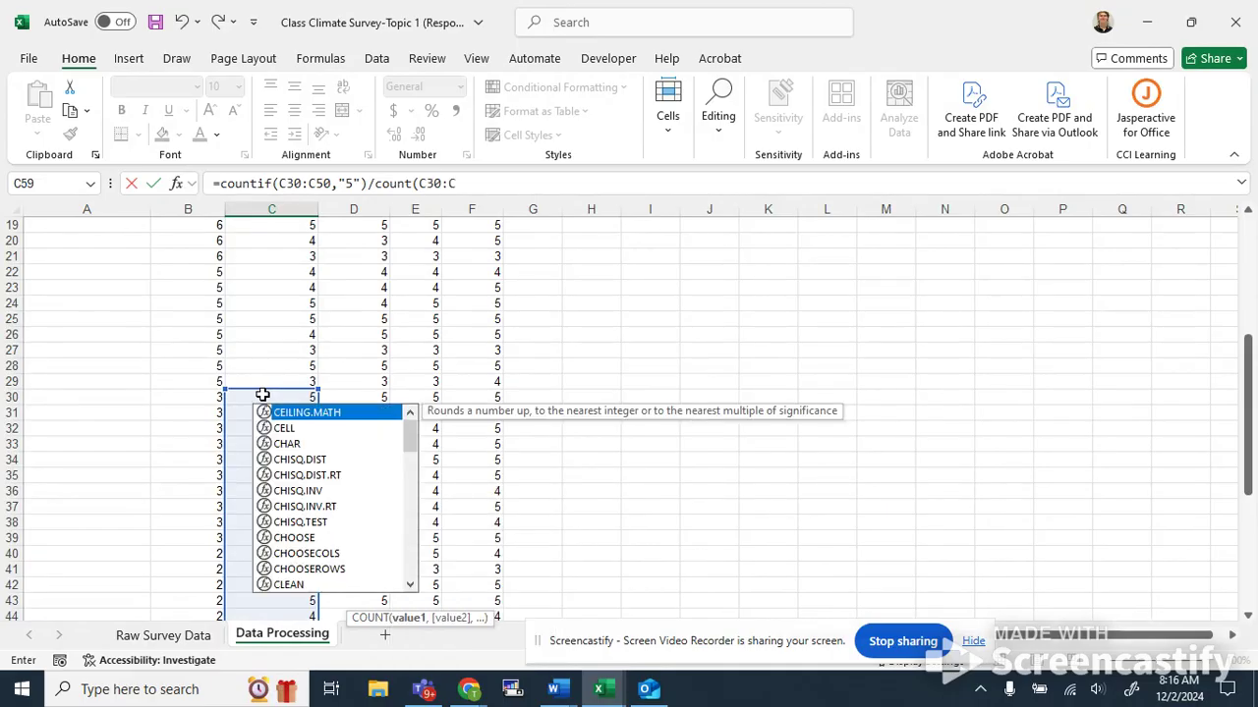
text(50)
key(Return)
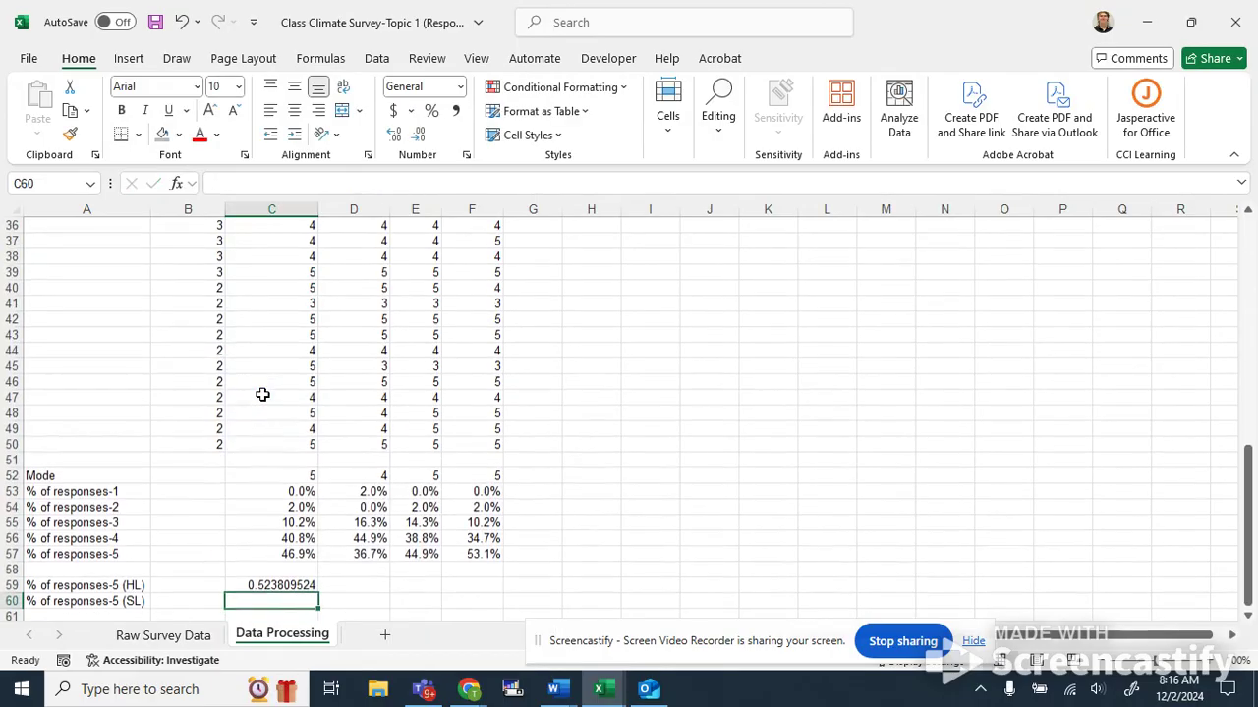
Fill the HL share-of-5 formula across to the Interesting column.
scroll(266, 392, down, 3)
click(306, 446)
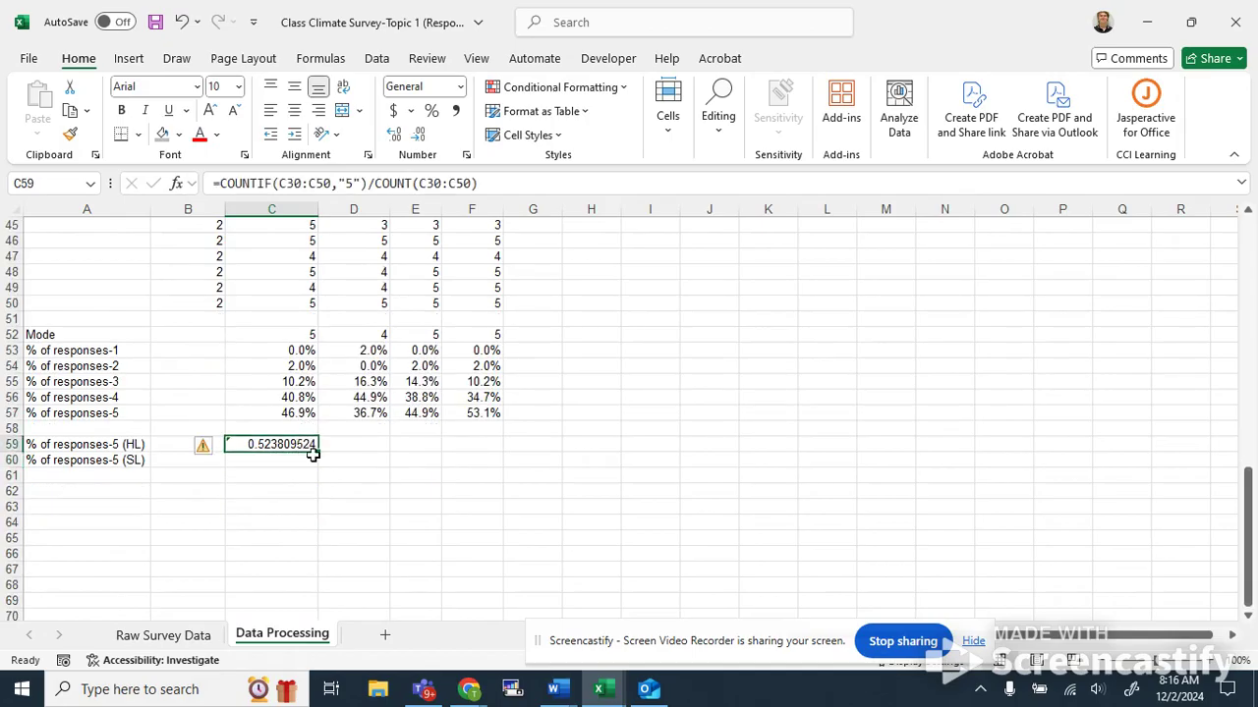
drag(319, 454, 496, 460)
click(466, 508)
In the SL row under Respect Person, enter a formula dividing the count of "5" responses in C2:C29 by the count of C2:C29.
click(252, 461)
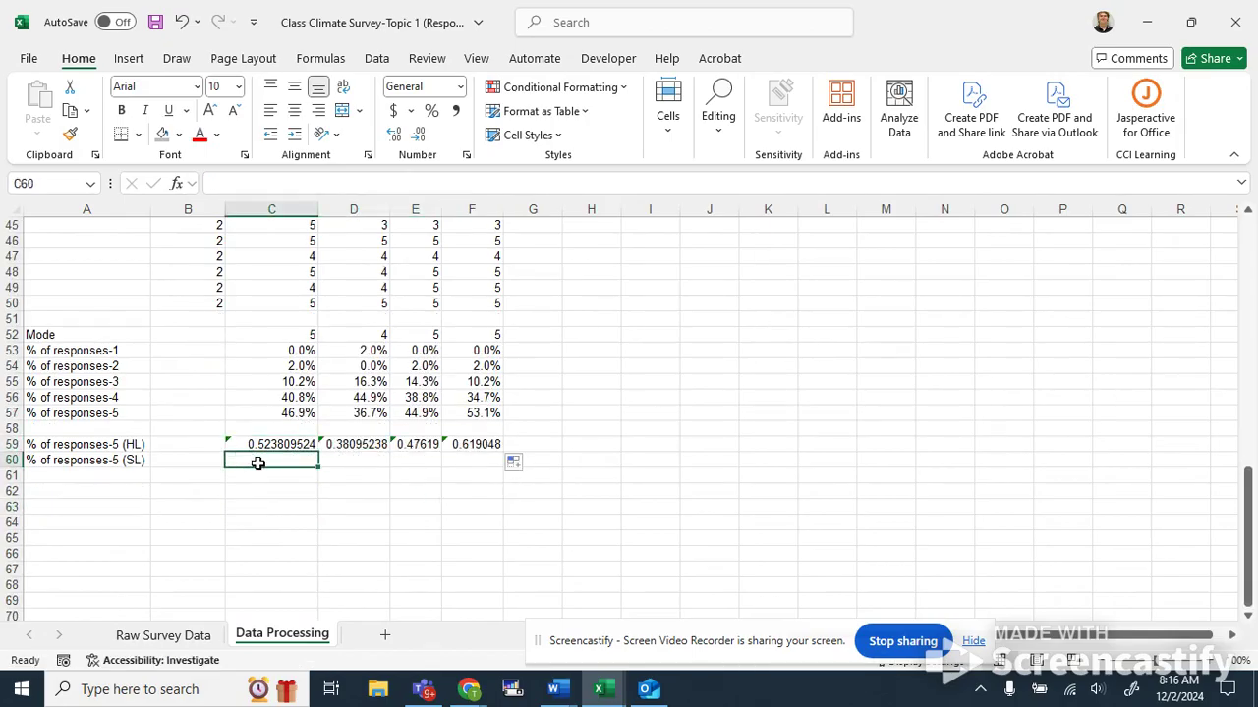
text(=countif()
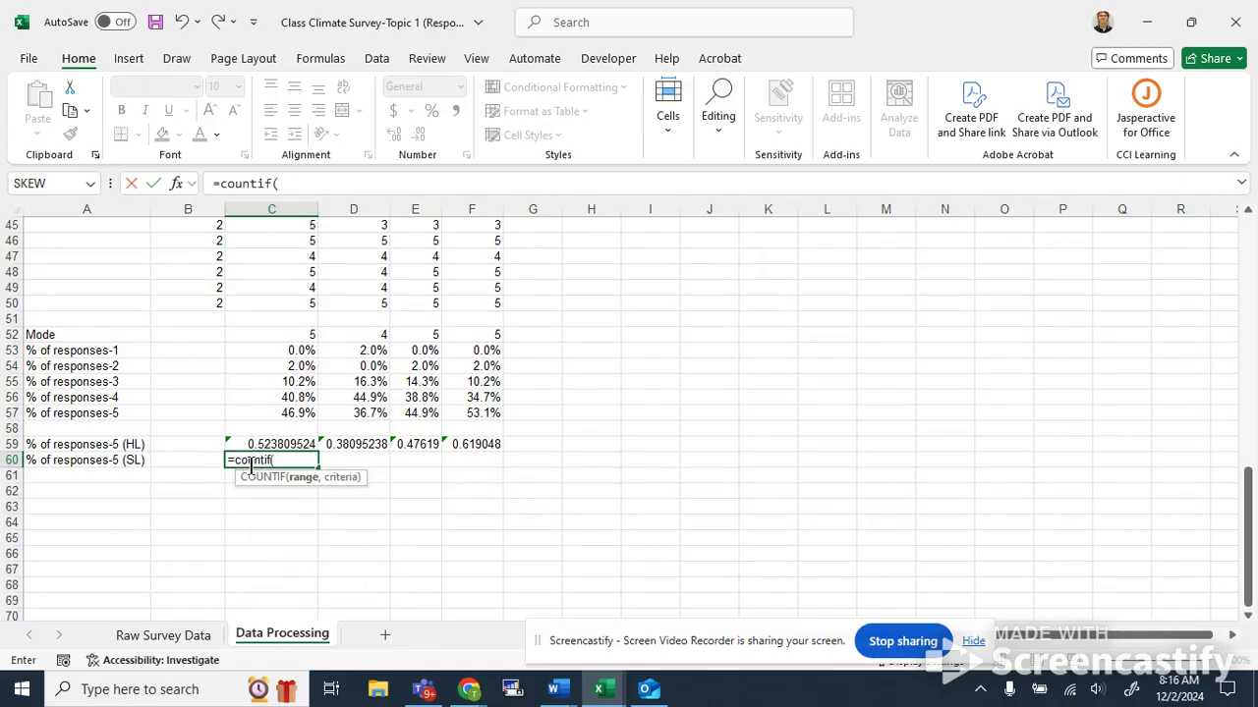
scroll(286, 393, up, 15)
click(294, 239)
drag(295, 240, 291, 414)
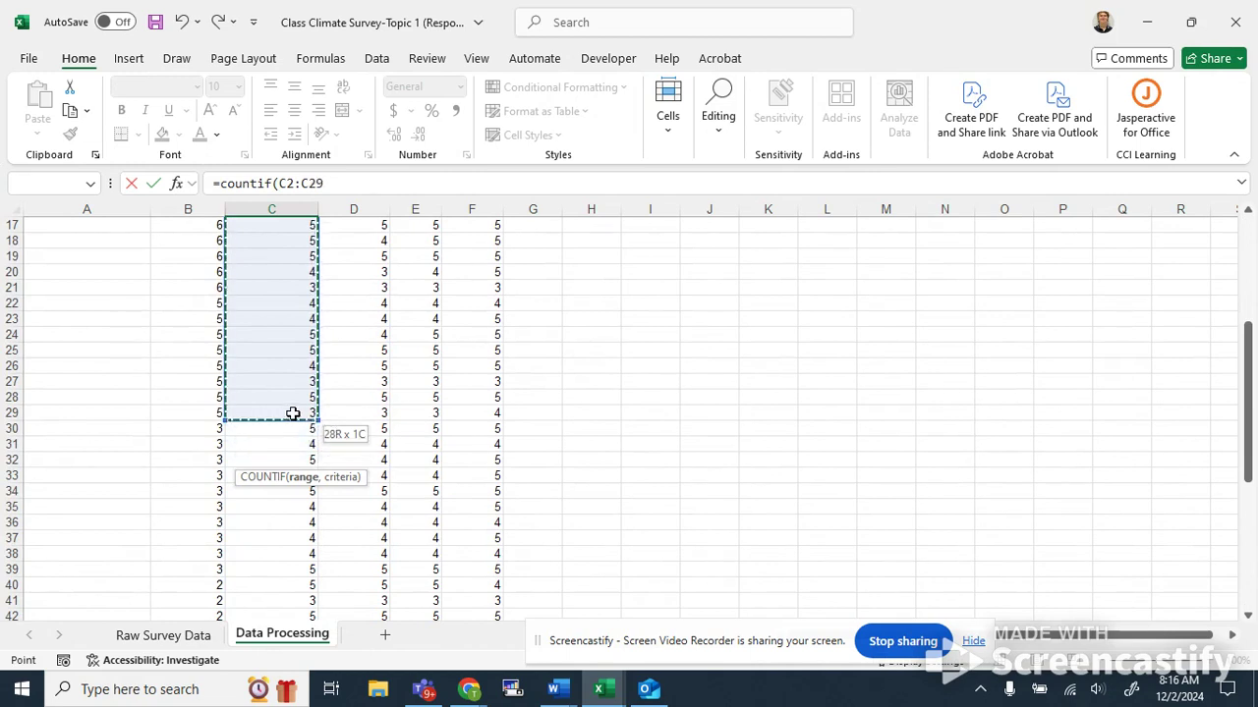
click(339, 183)
text(,"5")/count()
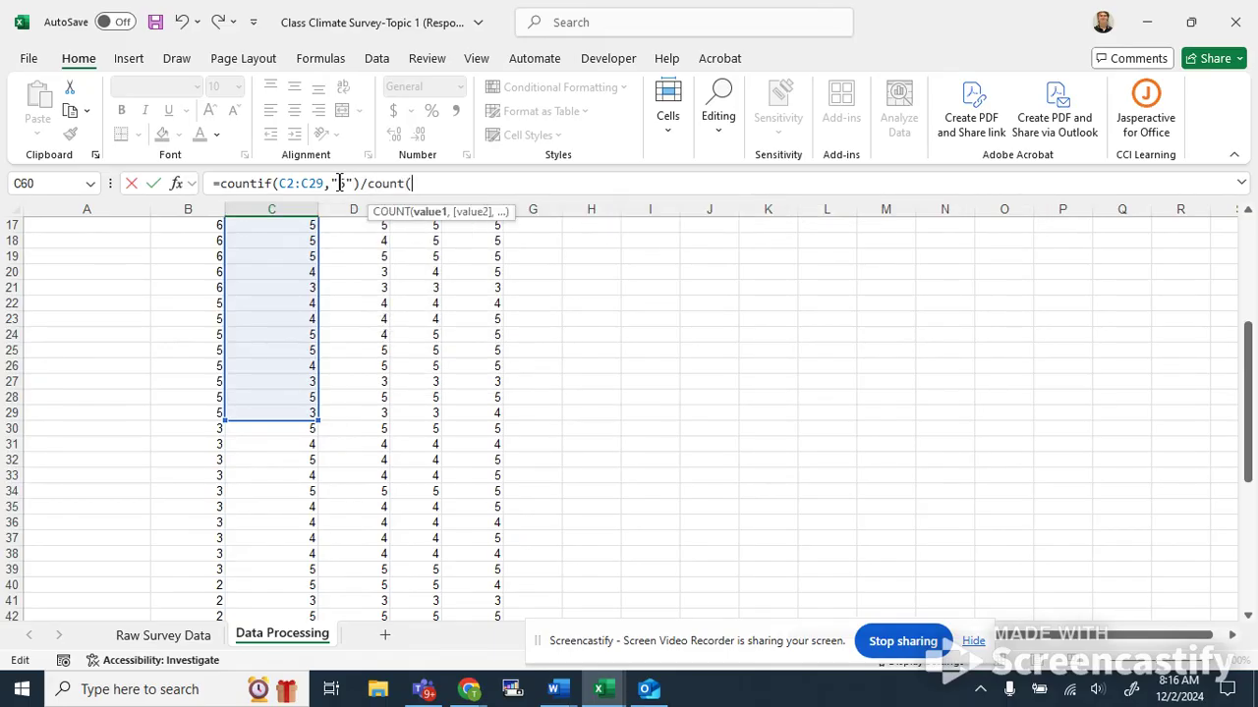
text(C2:C29))
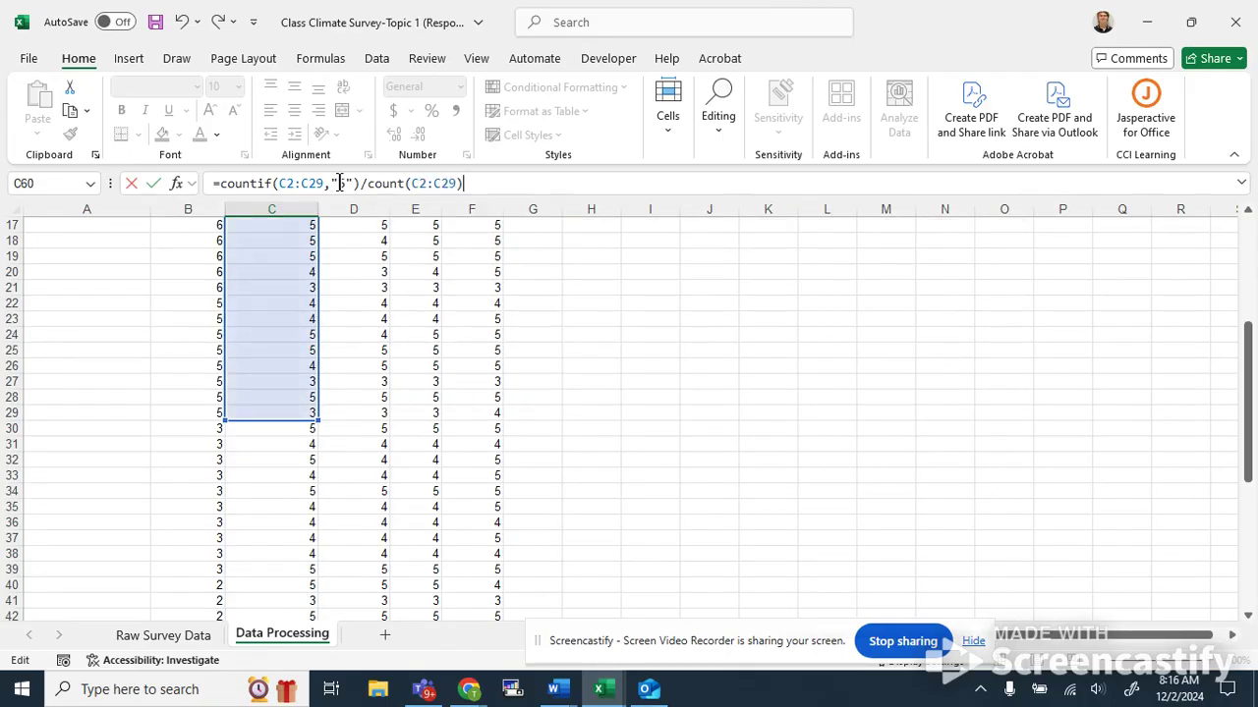
key(Return)
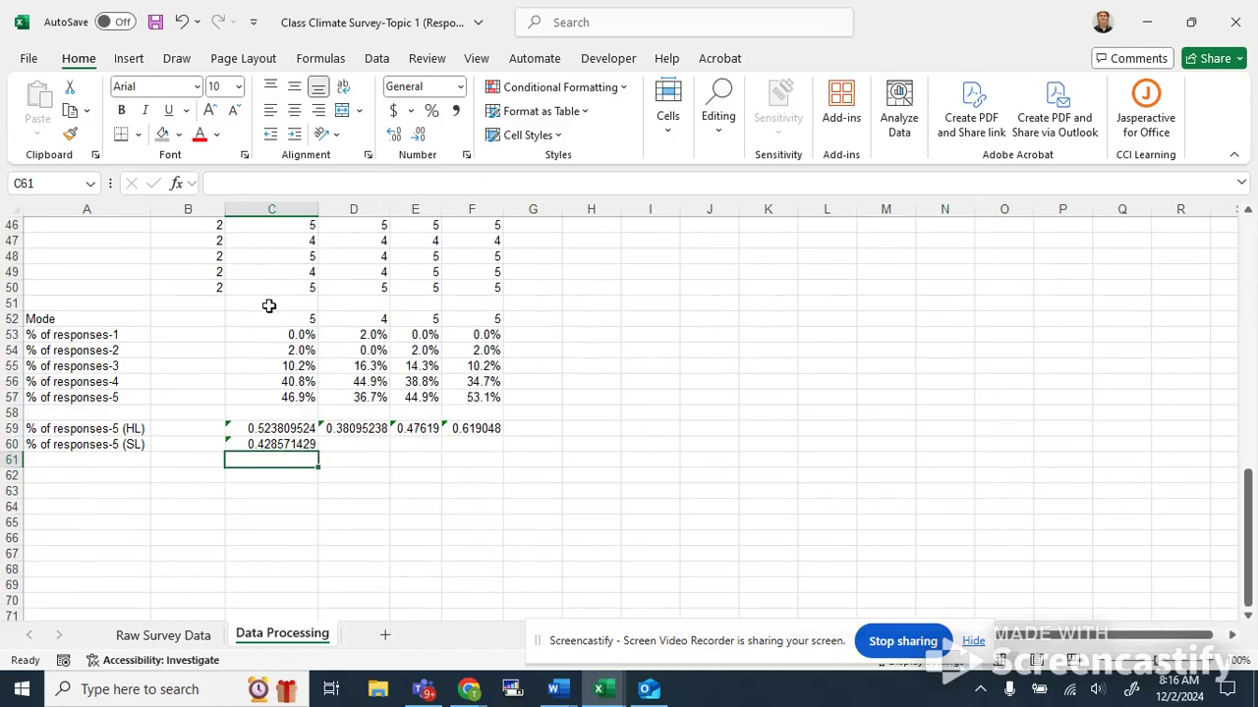
Fill the SL share-of-5 formula across to the Interesting column.
click(290, 428)
click(303, 458)
click(310, 447)
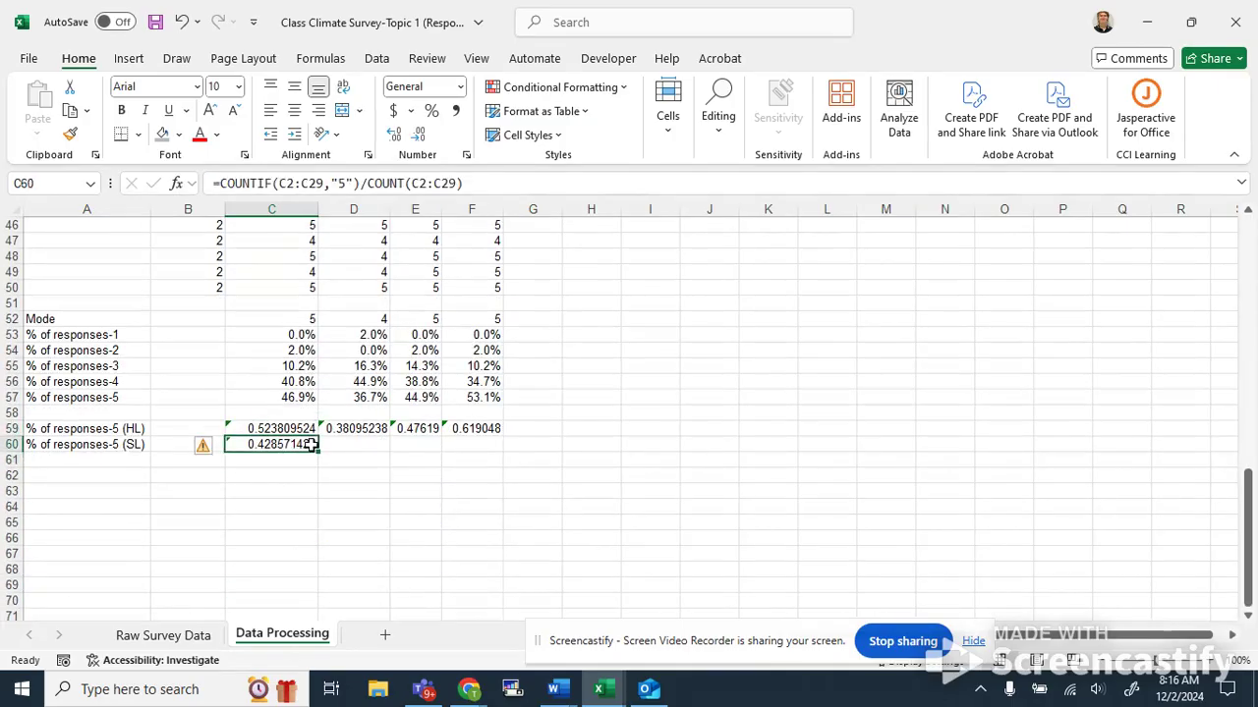
drag(317, 450, 501, 454)
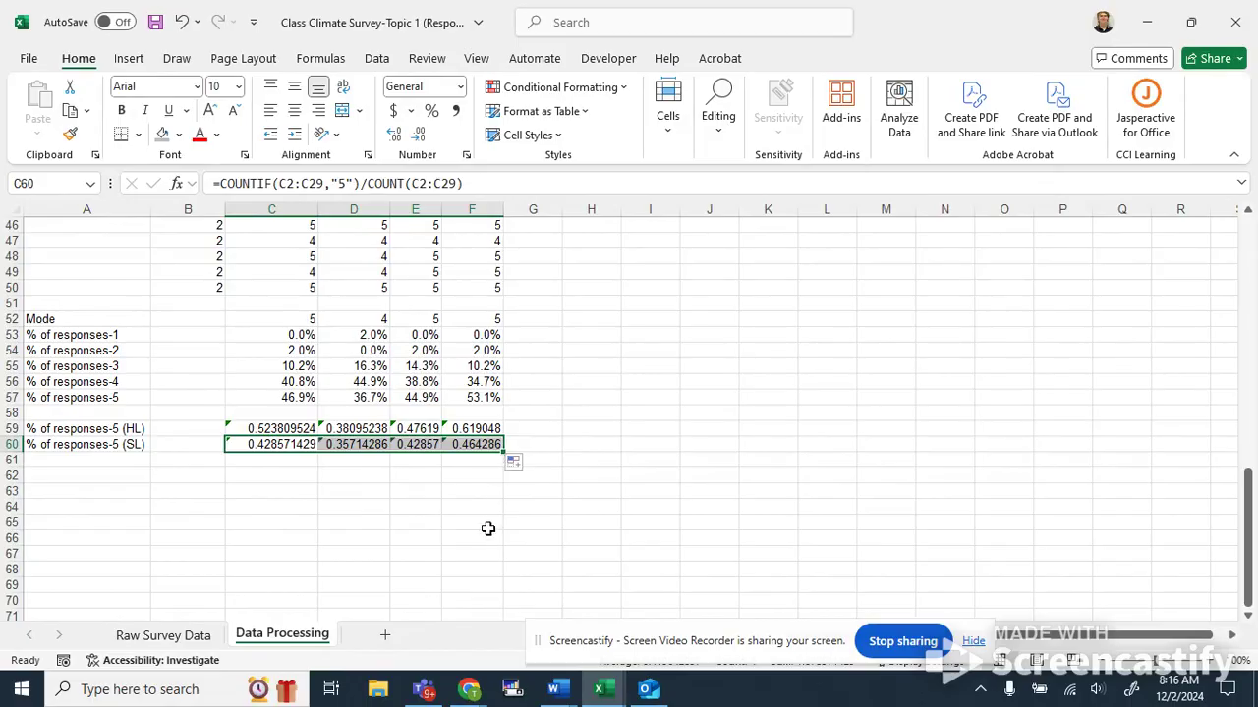
Format the HL and SL share-of-5 results across all four question columns as Percentage with 1 decimal place.
click(388, 531)
click(258, 428)
click(303, 531)
click(256, 427)
drag(255, 428, 477, 455)
right_click(474, 455)
click(565, 455)
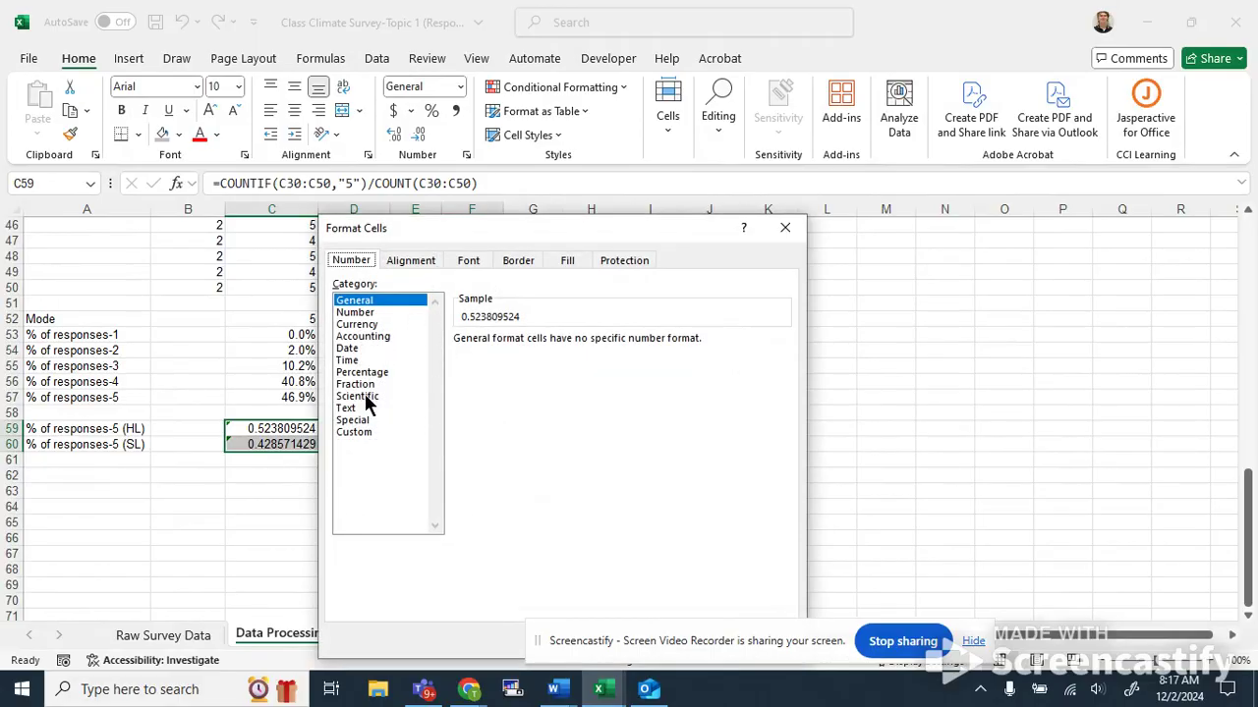
click(368, 374)
click(578, 345)
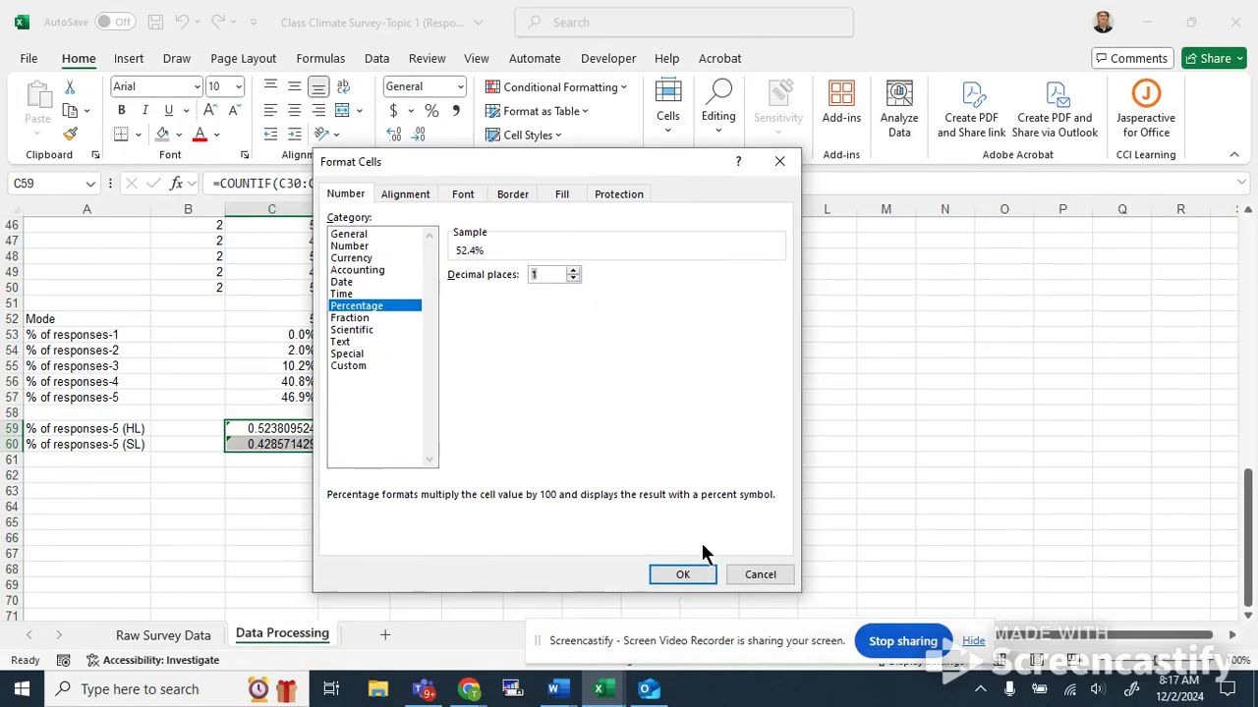
click(681, 573)
Step through the HL share-of-5 formulas across the question columns and review the summary block.
click(408, 539)
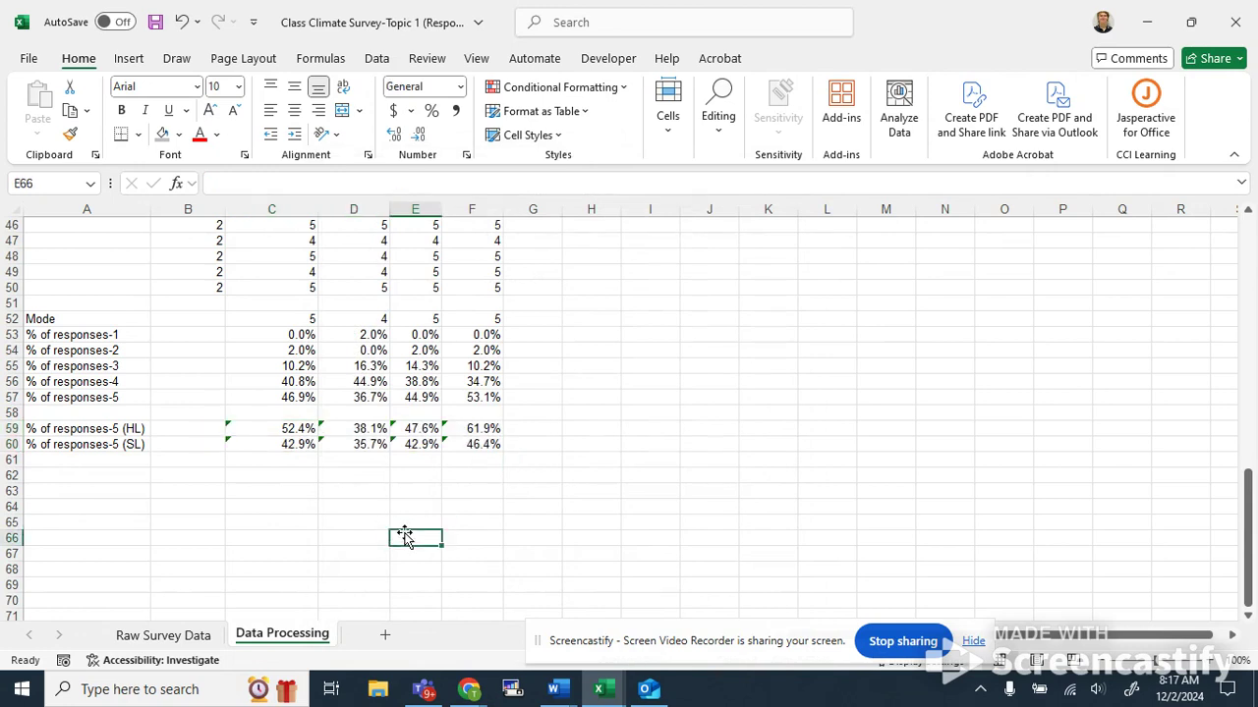
click(288, 427)
key(Right)
key(Right)
key(Right)
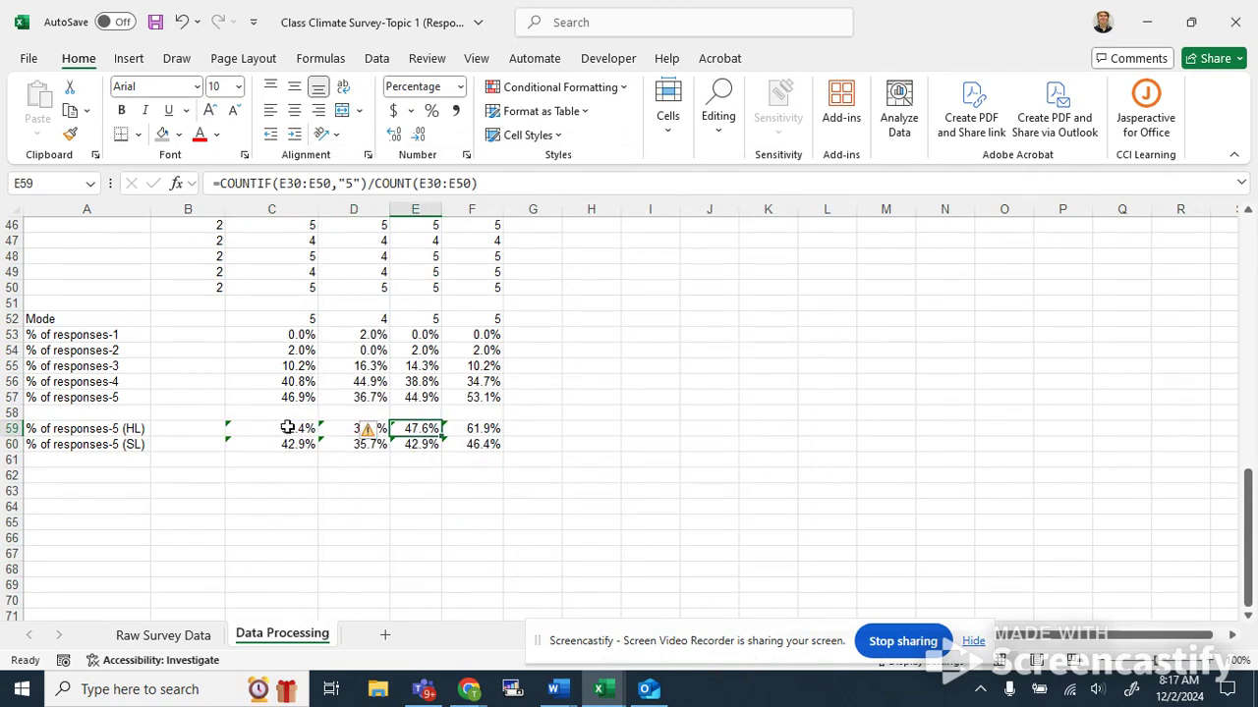
scroll(364, 479, up, 15)
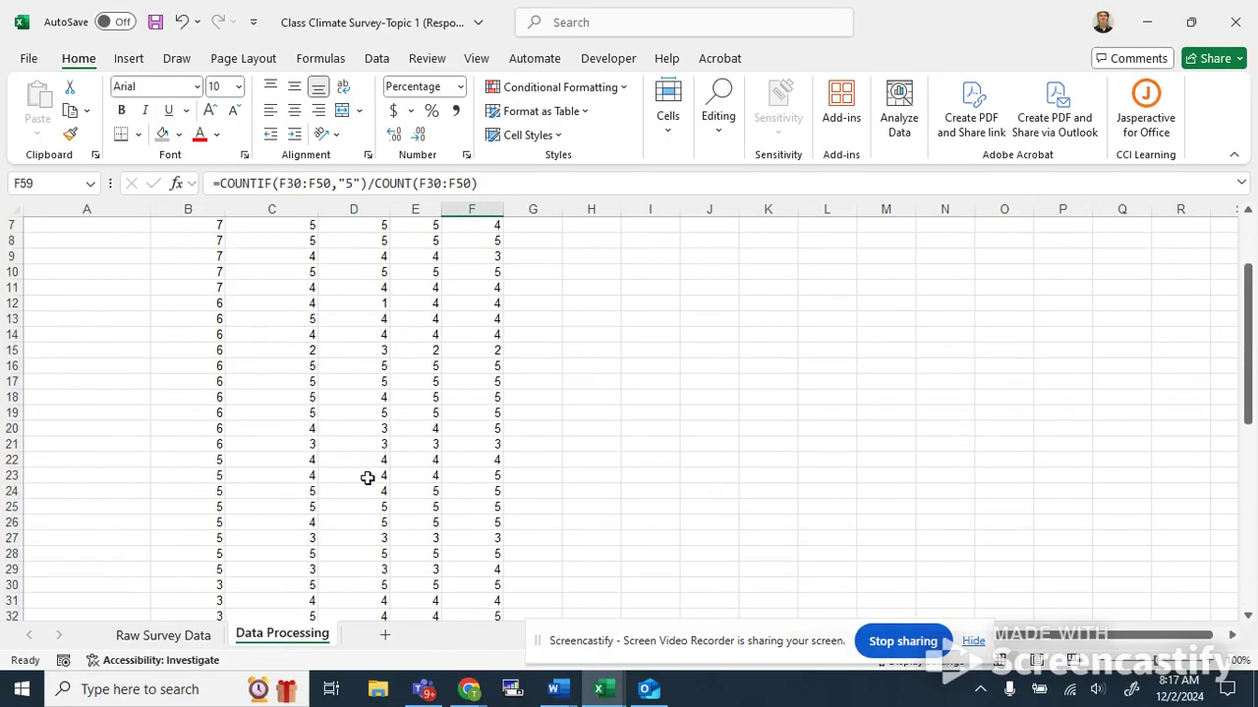
scroll(412, 514, down, 20)
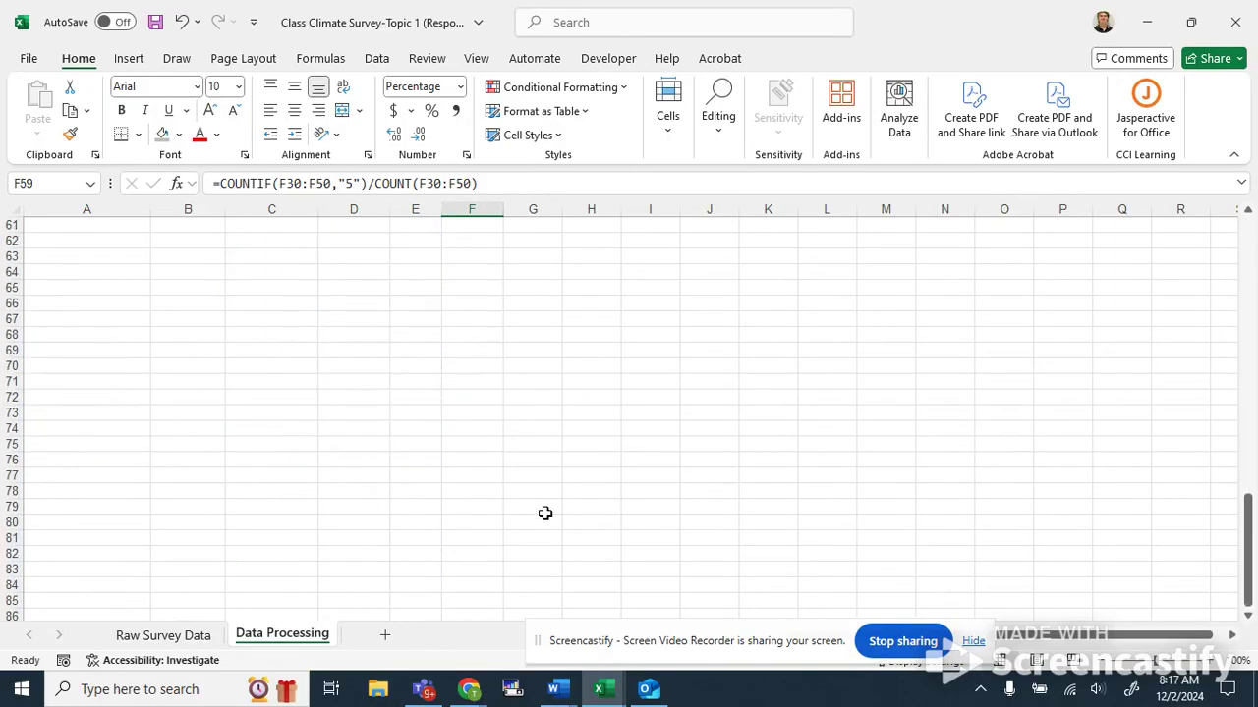
scroll(545, 512, up, 9)
scroll(546, 512, down, 3)
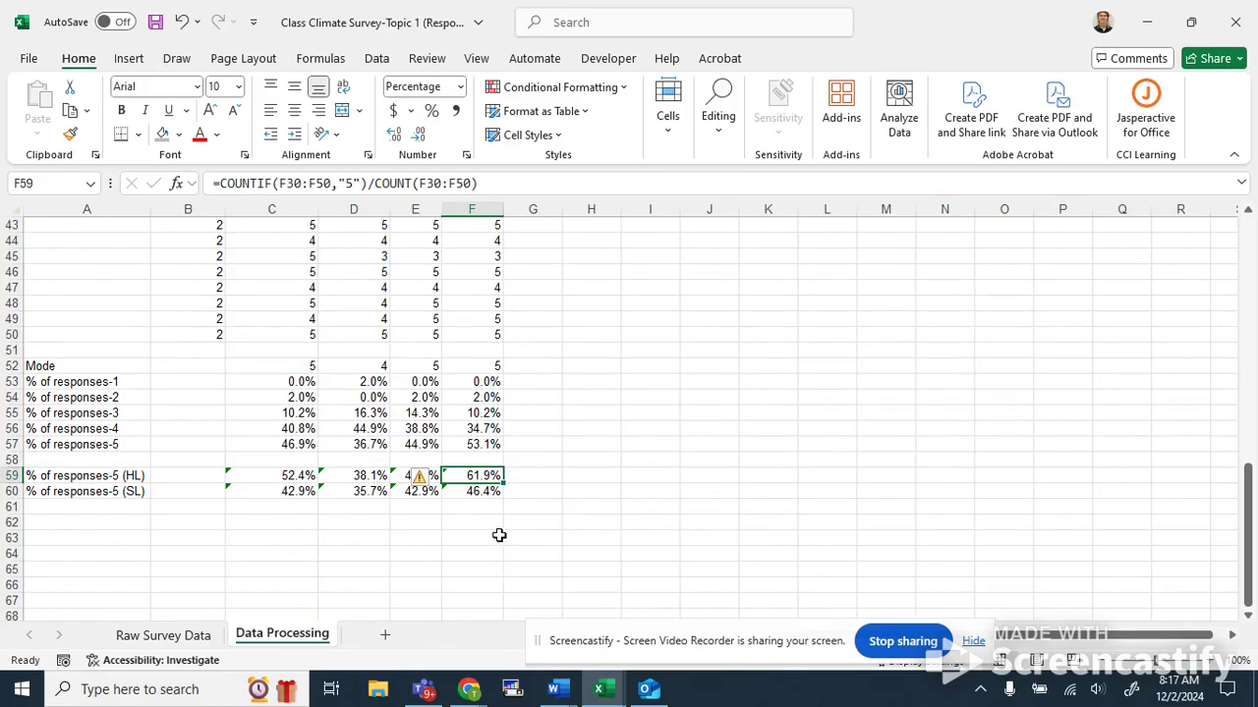
click(546, 459)
click(113, 477)
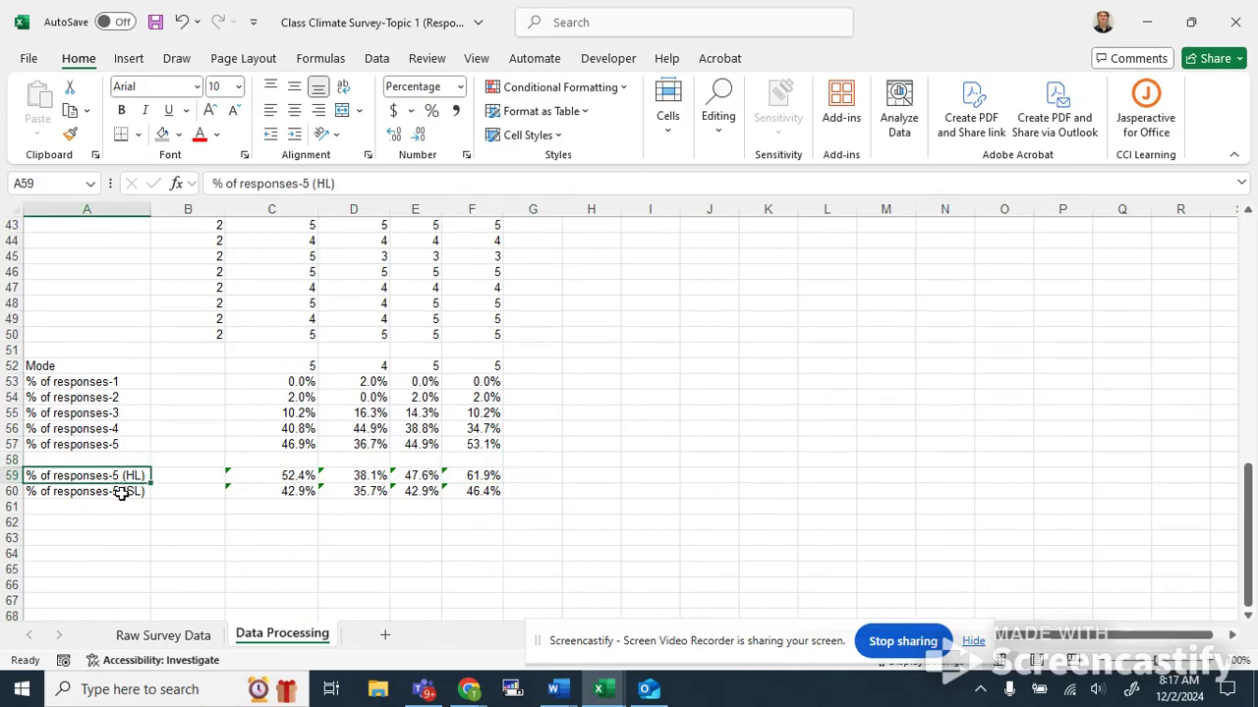
scroll(162, 452, up, 3)
scroll(168, 446, down, 4)
scroll(182, 417, up, 8)
scroll(186, 397, up, 6)
scroll(185, 397, down, 4)
scroll(213, 315, up, 1)
scroll(288, 381, down, 5)
scroll(289, 381, down, 8)
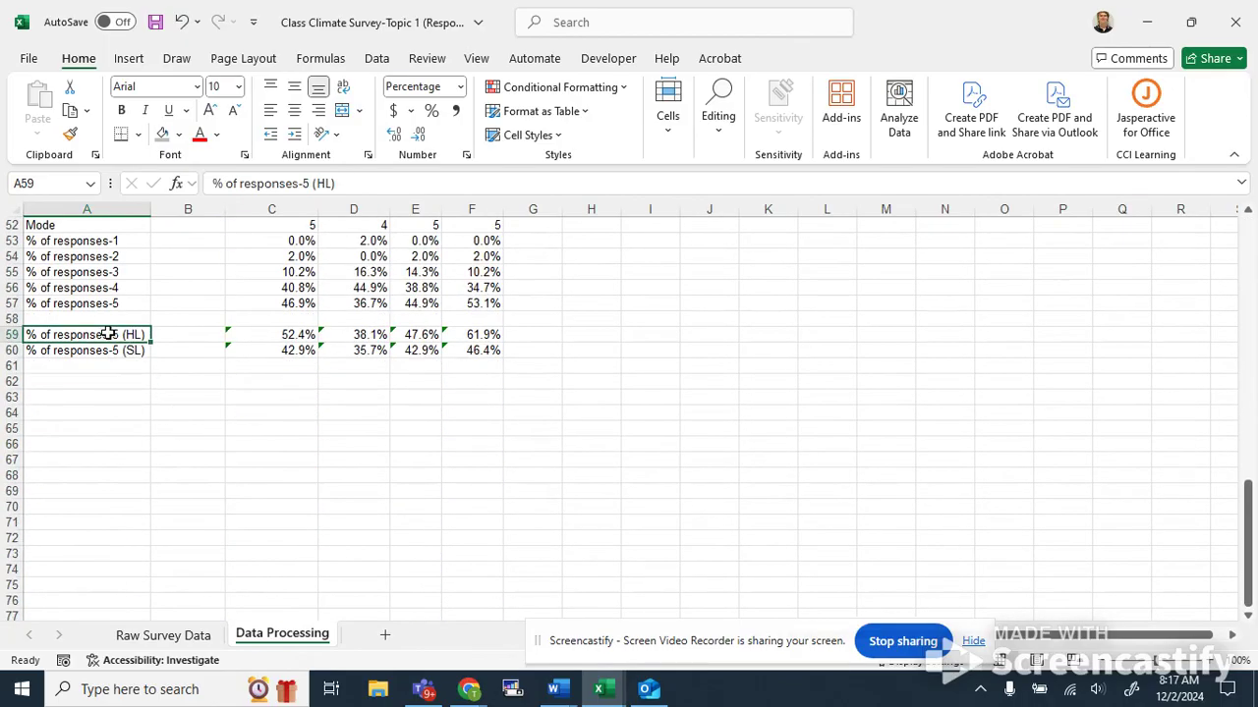
scroll(124, 329, up, 2)
Scroll through the sorted class-period data and summary rows to review the grouping behind the HL and SL results.
drag(82, 318, 472, 397)
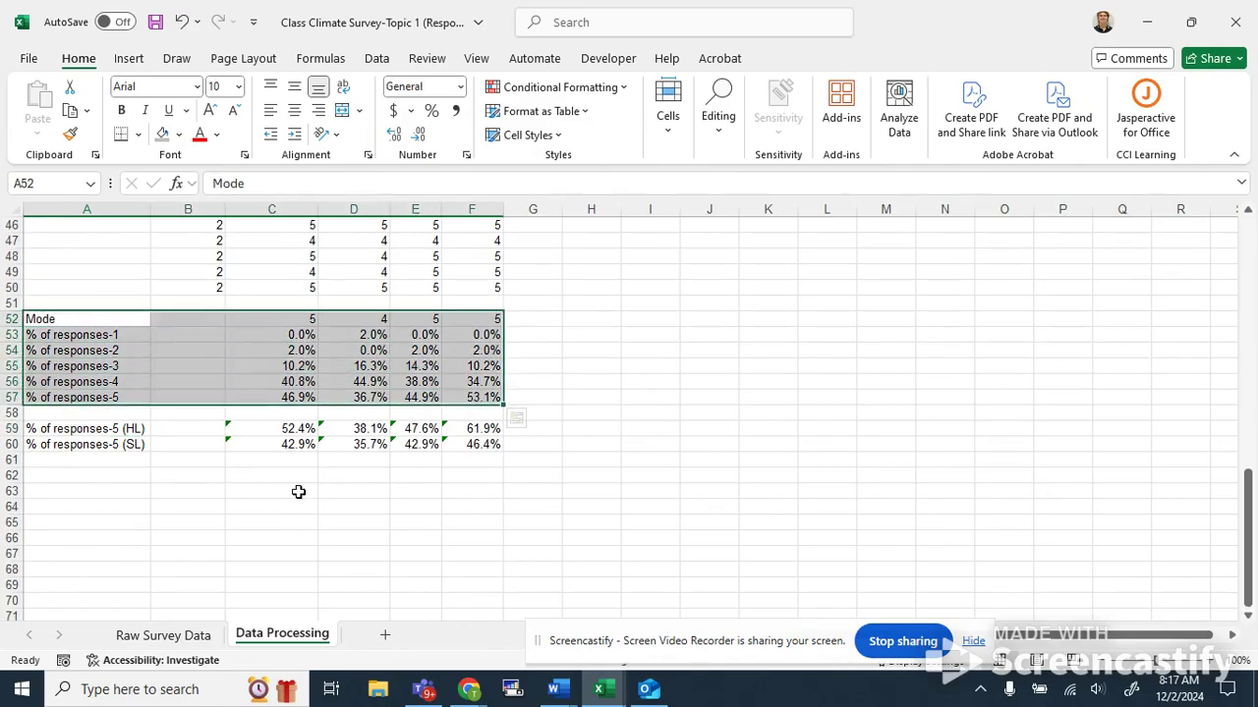
click(271, 428)
click(316, 503)
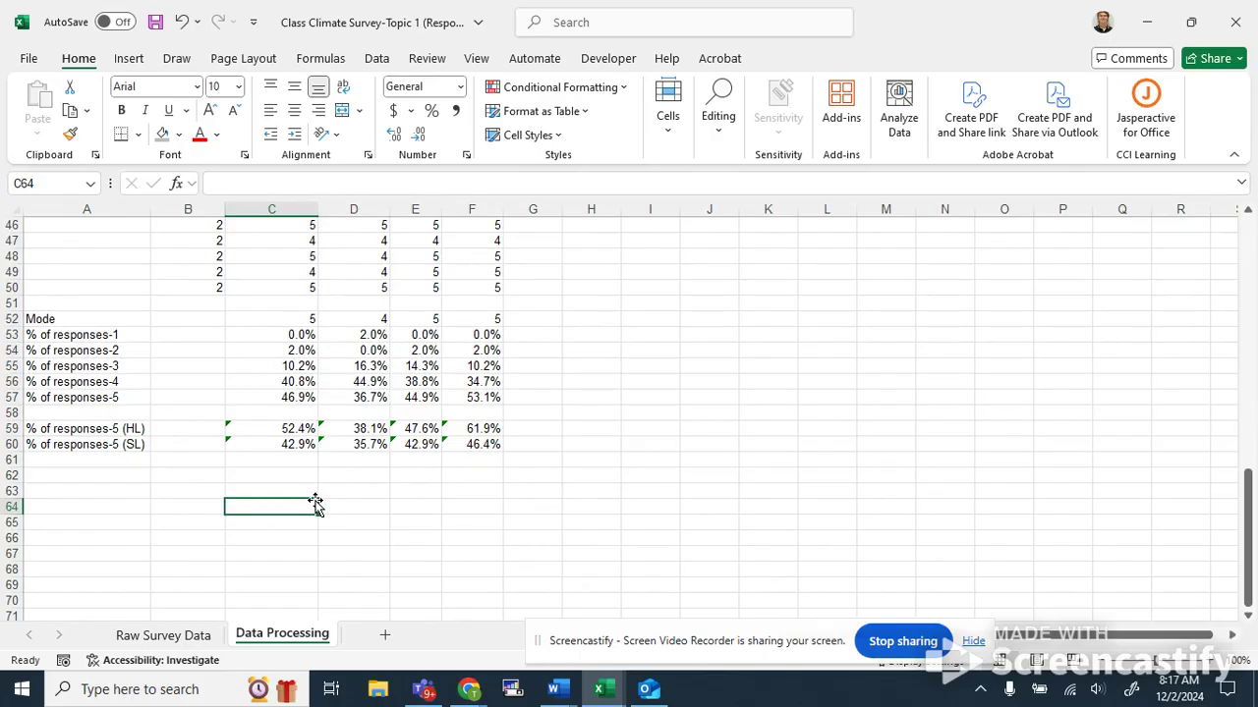
scroll(287, 475, up, 1)
click(312, 459)
click(300, 476)
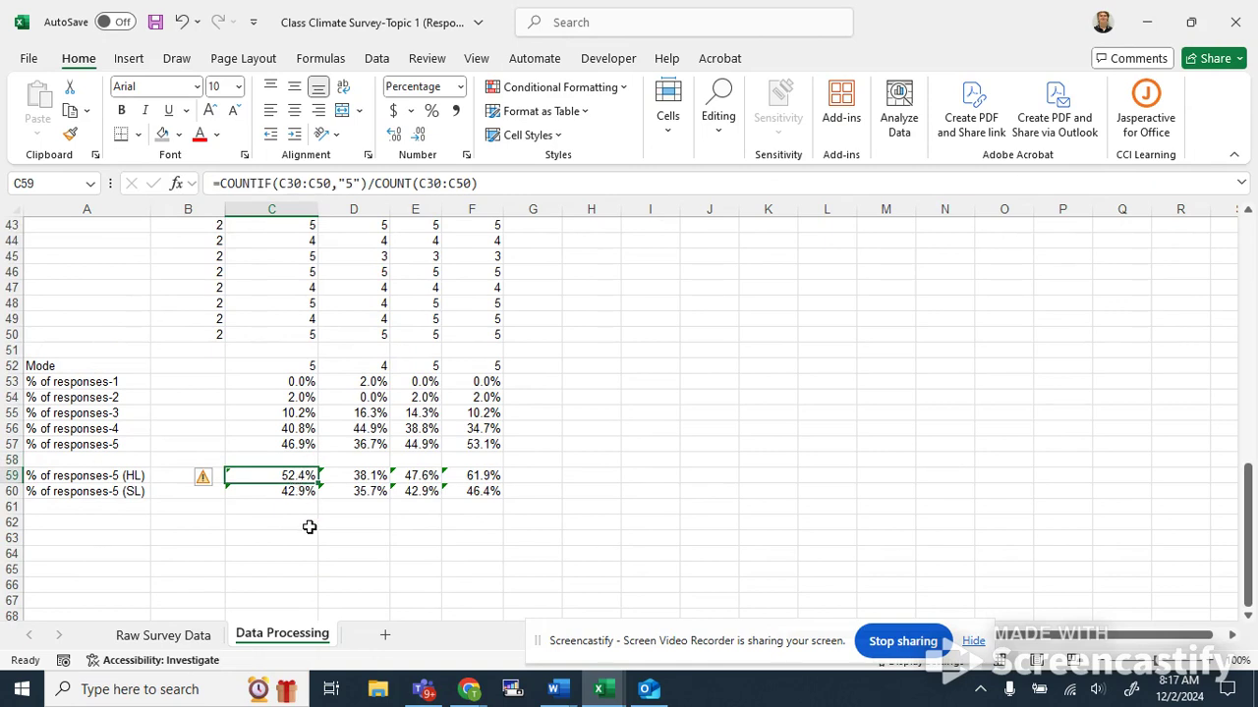
scroll(309, 528, up, 2)
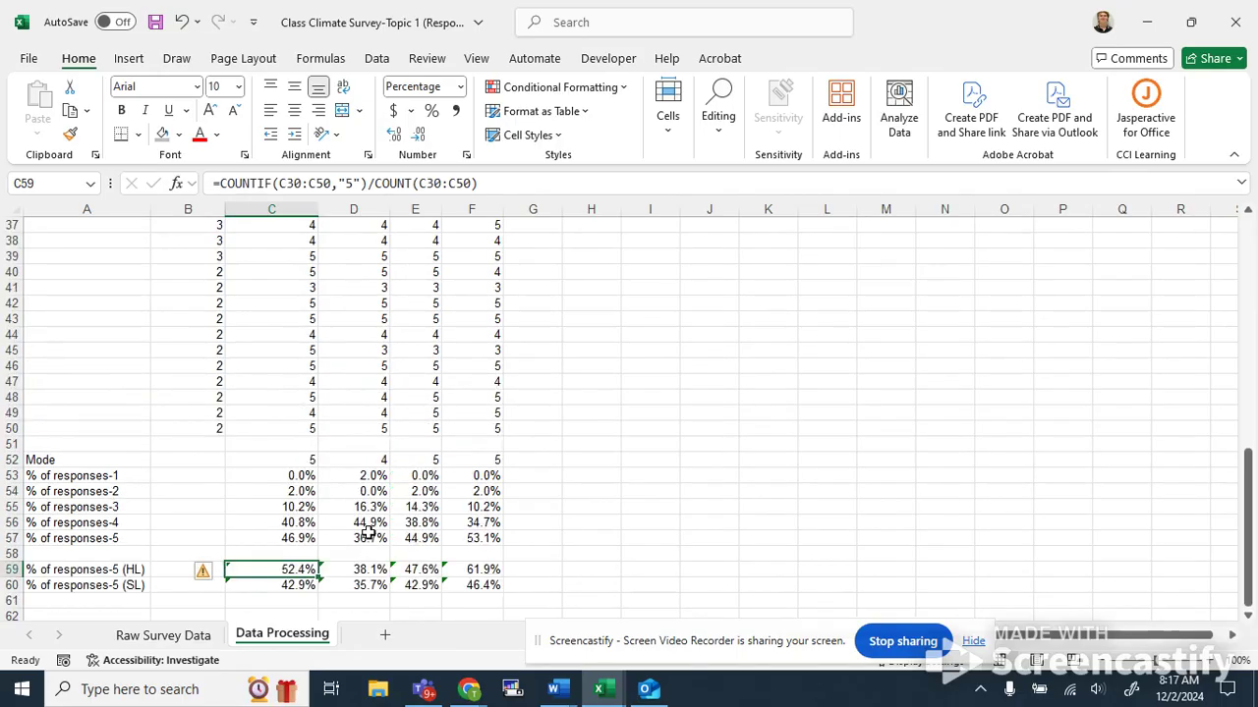
scroll(413, 506, down, 1)
click(707, 445)
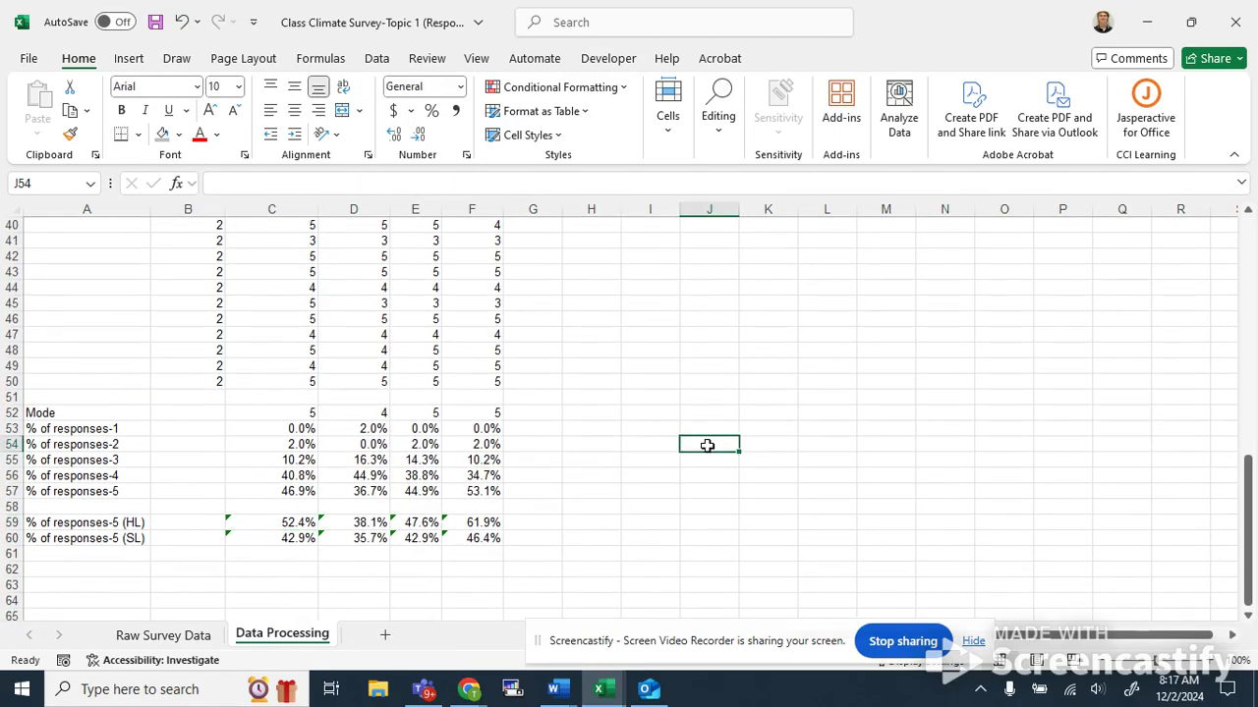
scroll(706, 445, up, 4)
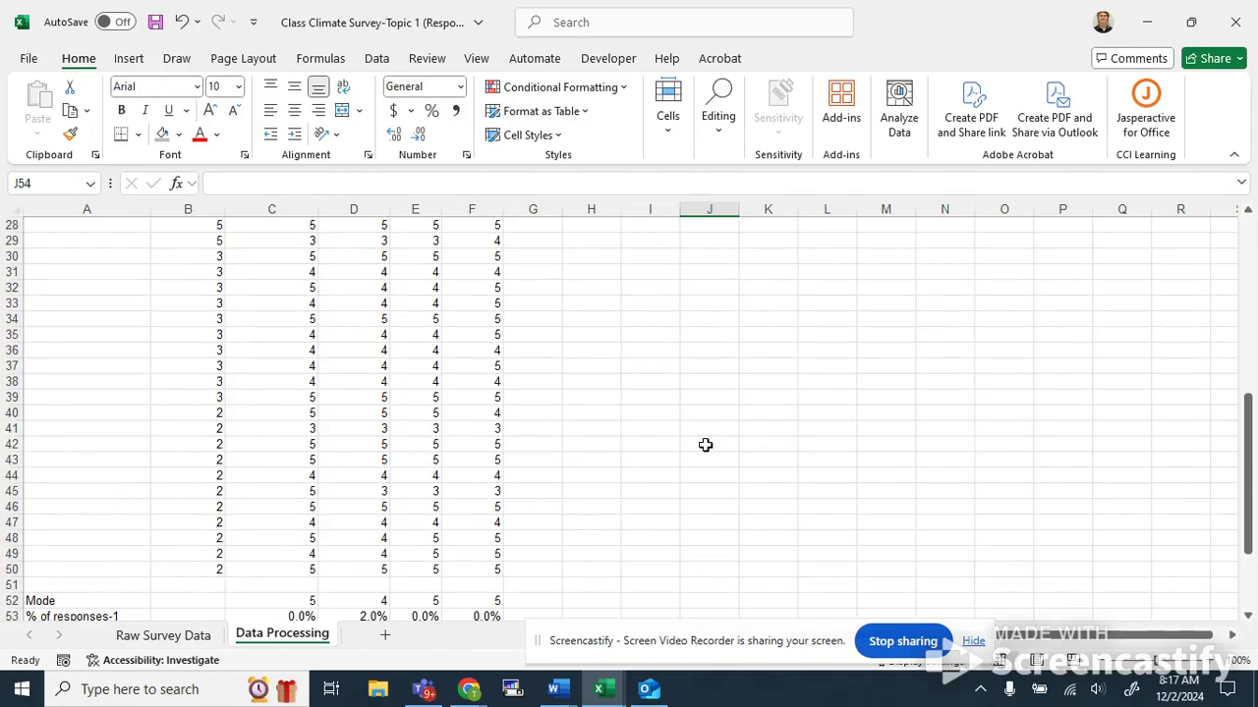
scroll(706, 445, up, 9)
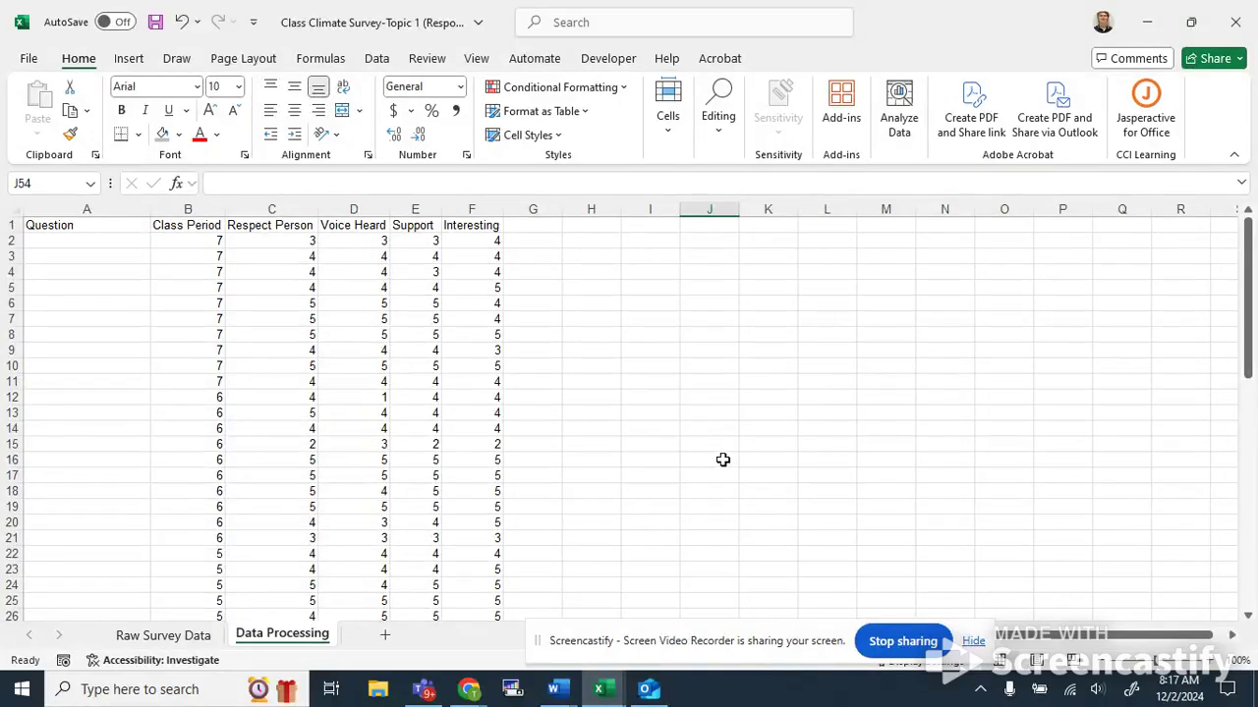
scroll(645, 286, down, 9)
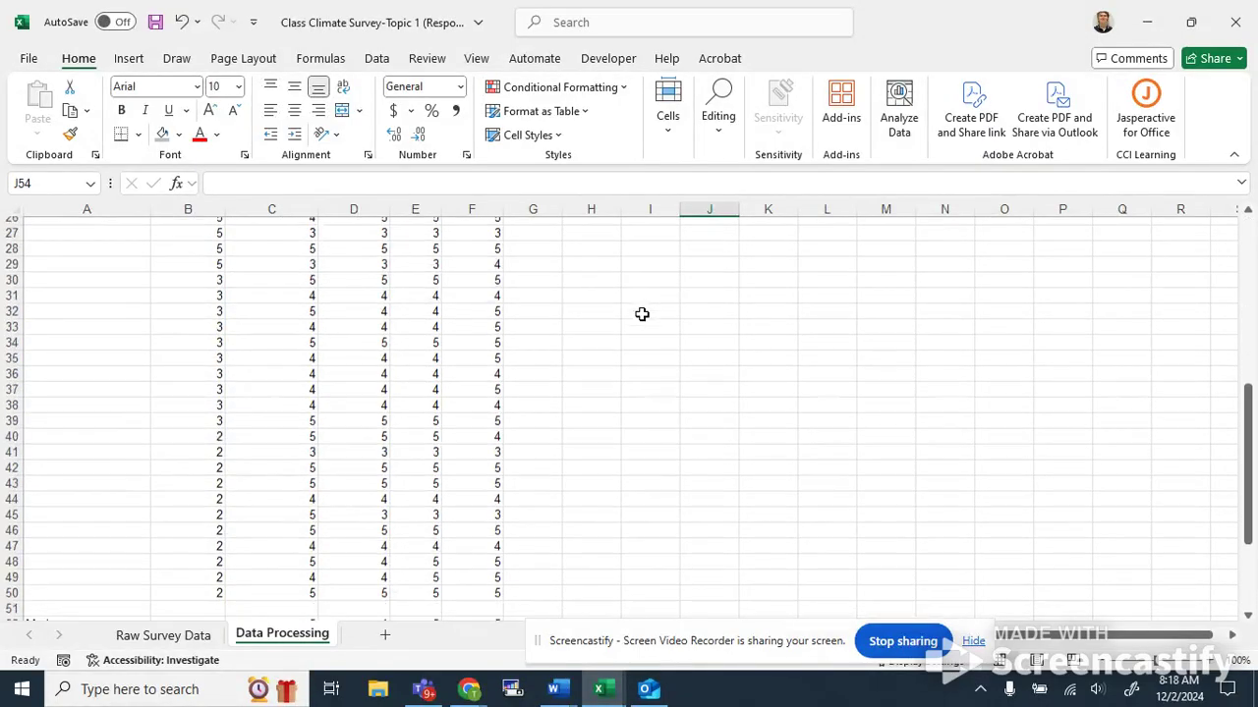
scroll(640, 327, down, 4)
scroll(620, 363, up, 5)
scroll(621, 373, down, 6)
scroll(621, 373, up, 4)
scroll(622, 376, down, 2)
scroll(622, 376, up, 12)
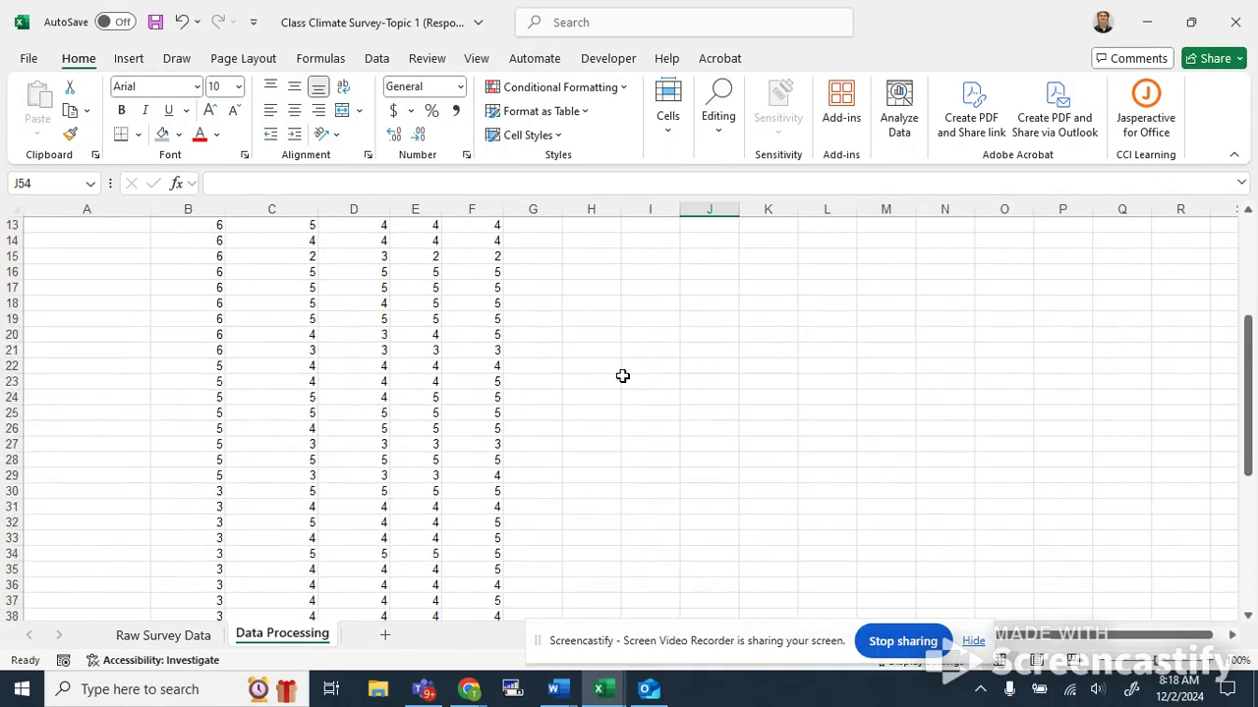
click(669, 268)
scroll(640, 396, down, 6)
scroll(640, 396, up, 6)
click(655, 243)
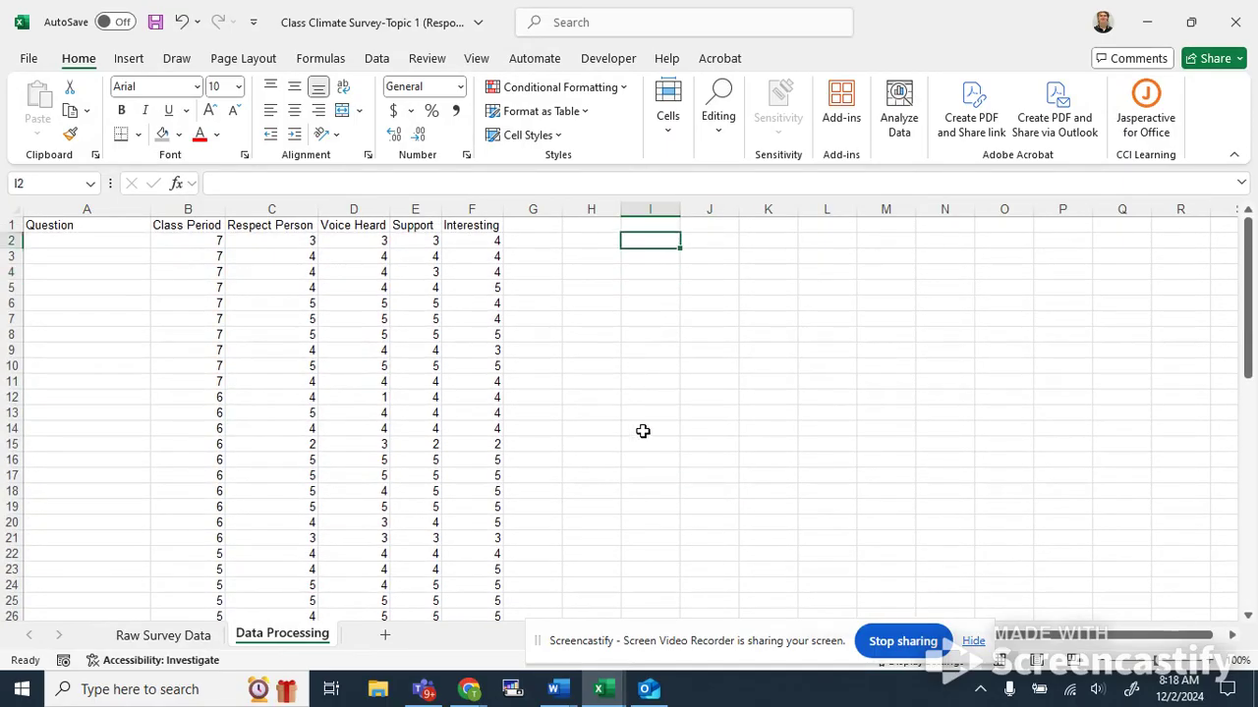
Select the Respect Person responses in C2:C50 and insert a histogram chart, moving it beside the data.
click(635, 271)
click(645, 242)
click(282, 224)
click(296, 284)
drag(281, 228, 279, 503)
click(279, 503)
drag(263, 241, 268, 591)
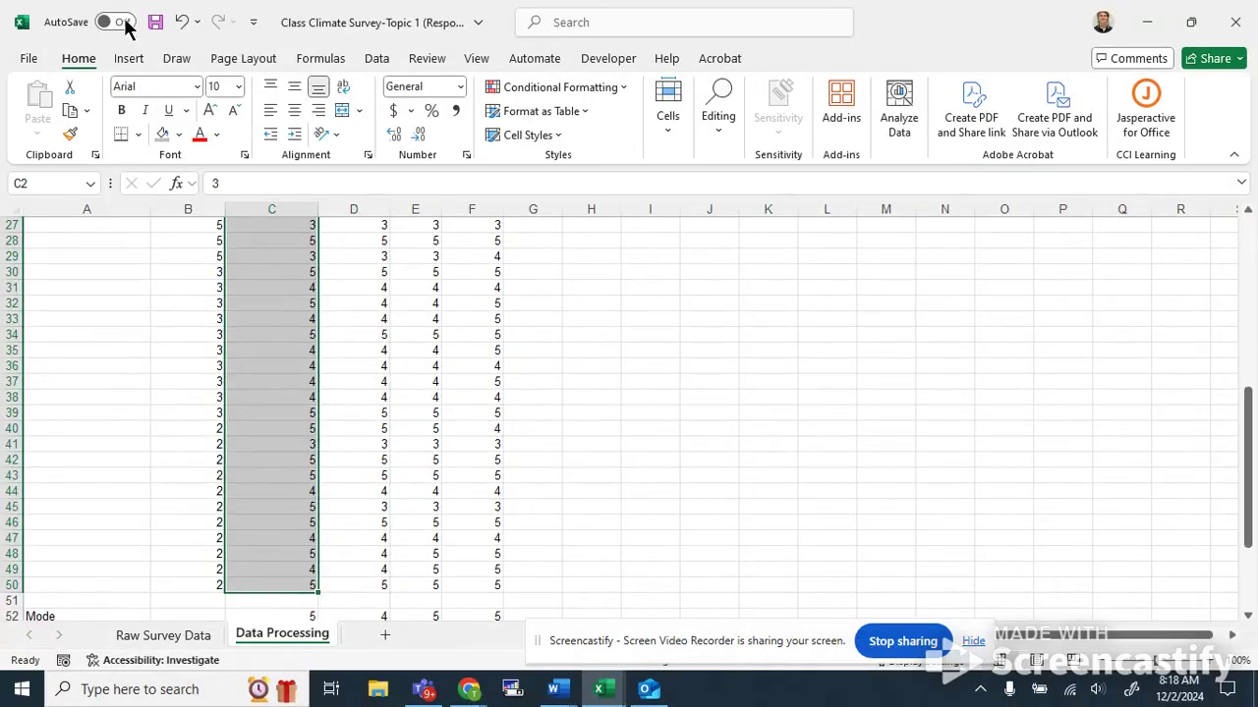
click(129, 58)
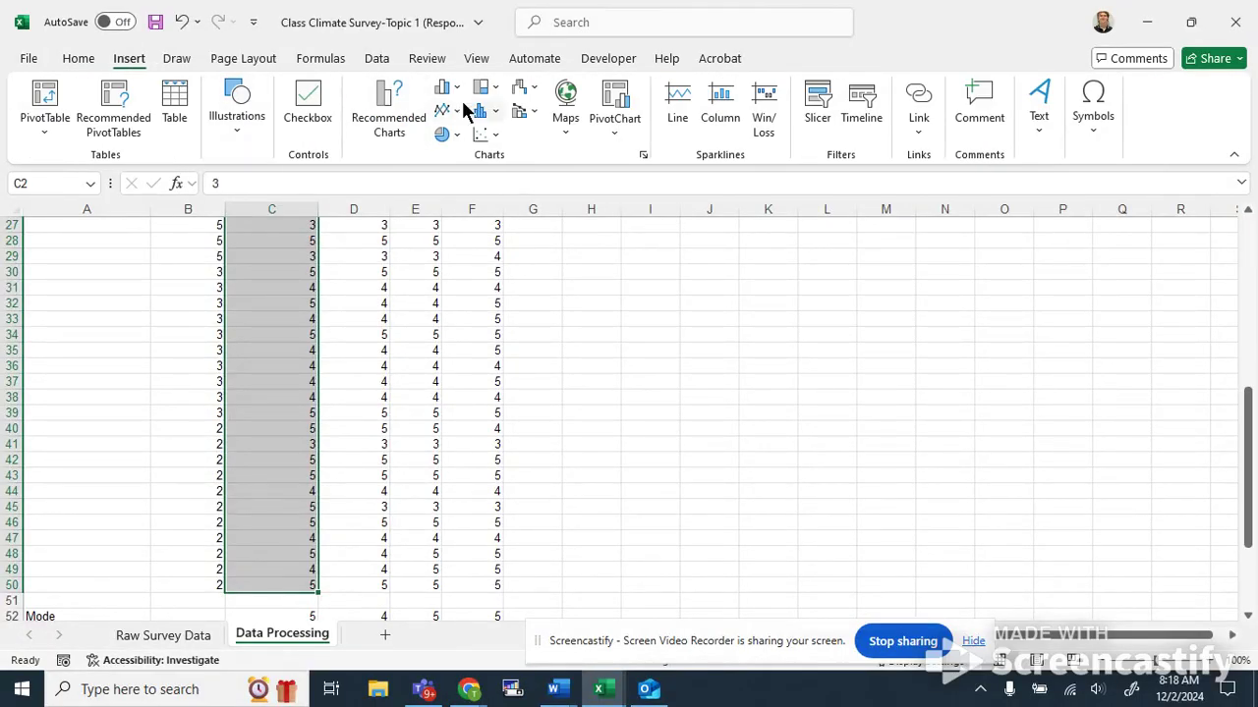
click(496, 116)
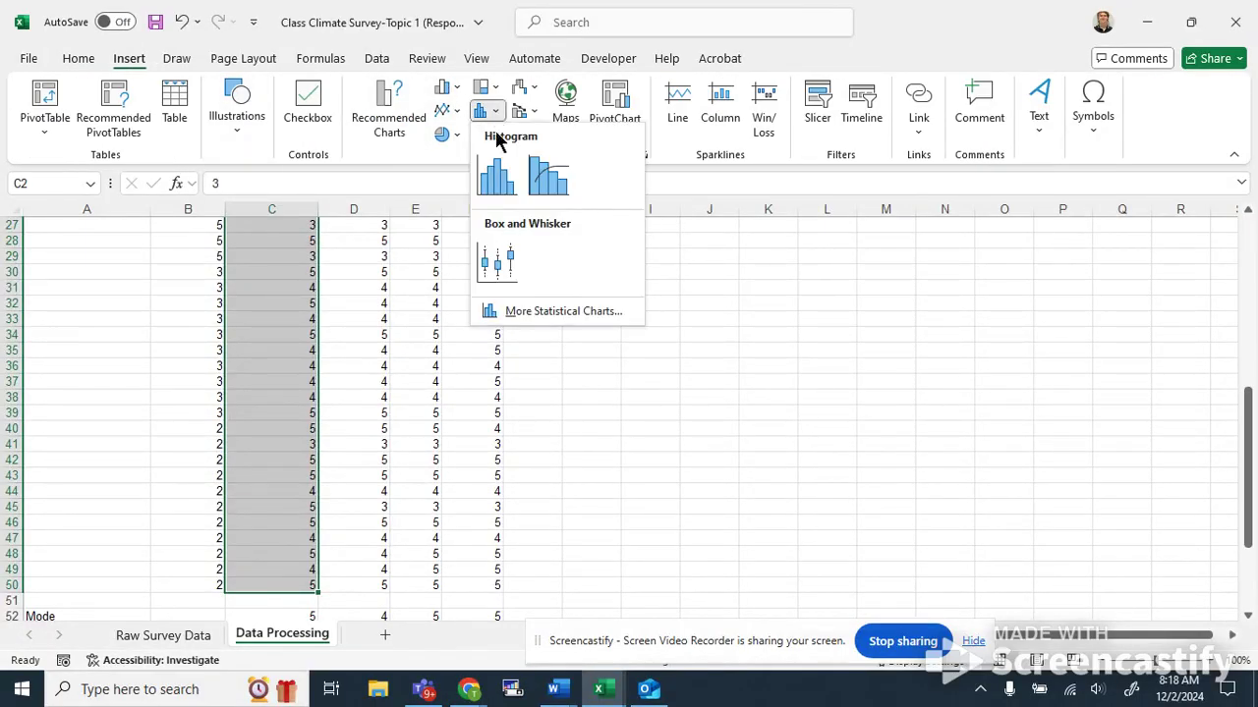
click(494, 174)
drag(704, 303, 900, 305)
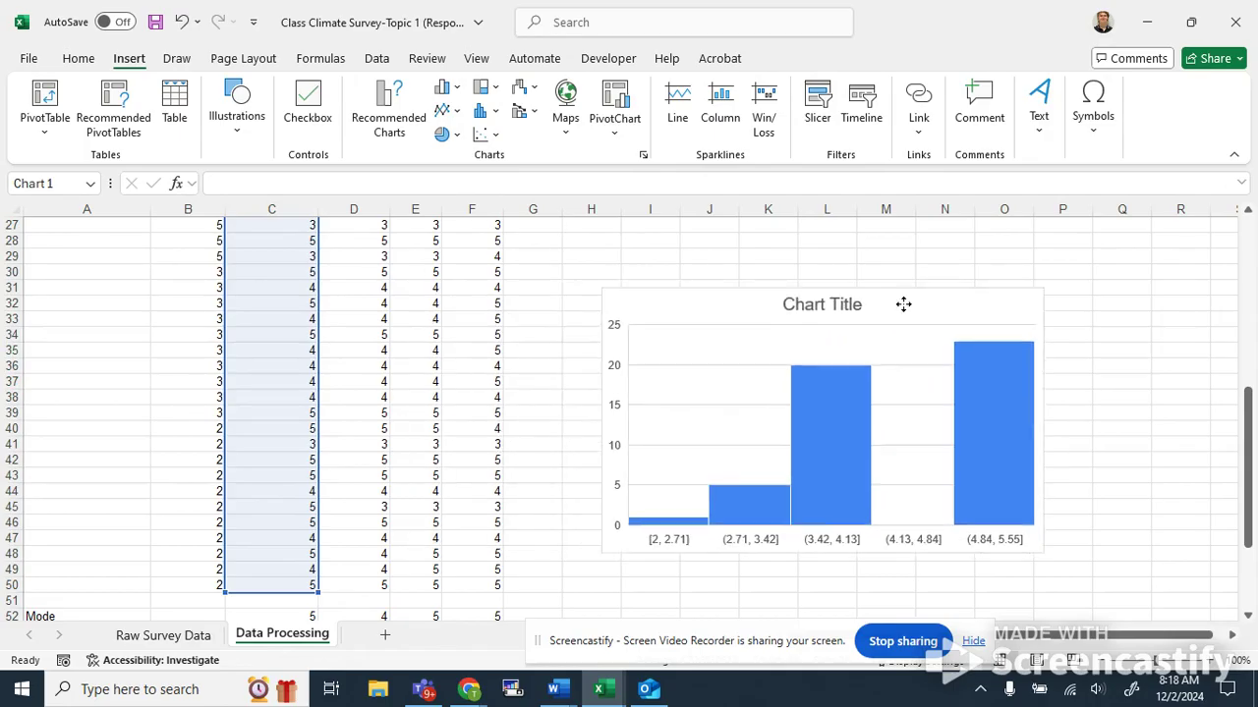
Open the chart's data source to check its selected range, then close it without changes.
scroll(707, 452, down, 2)
scroll(721, 424, up, 3)
scroll(664, 340, down, 3)
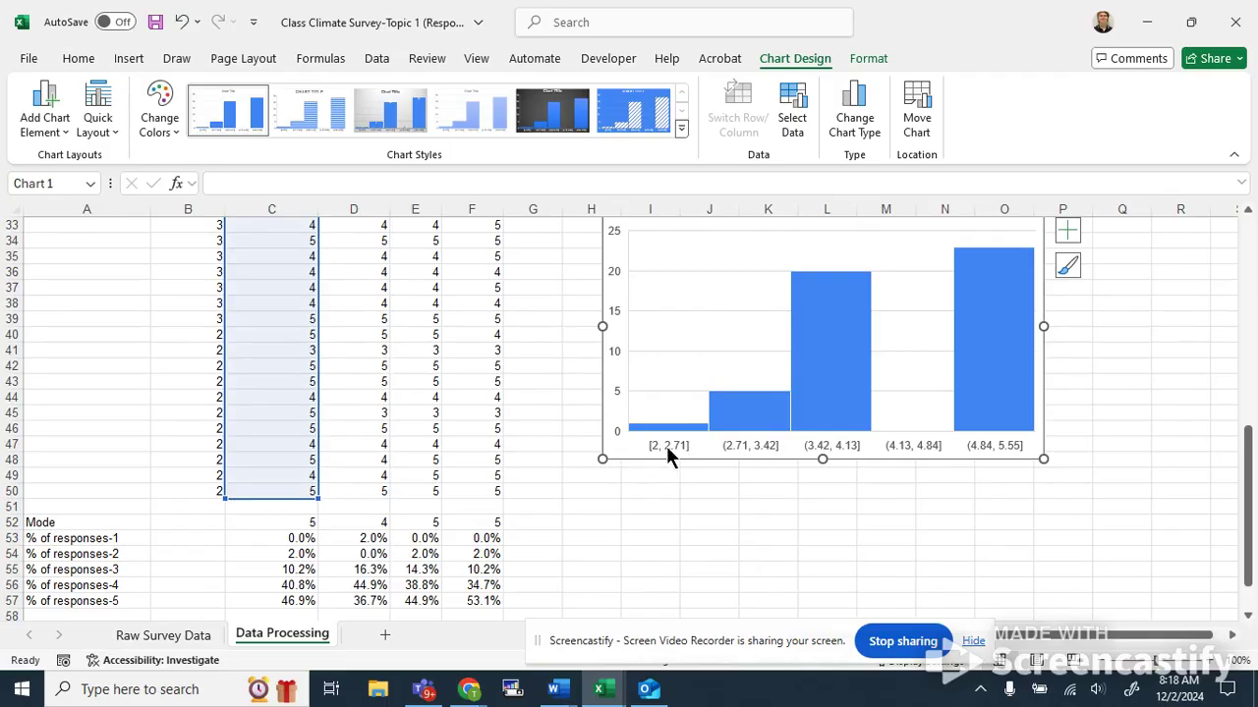
scroll(845, 422, up, 3)
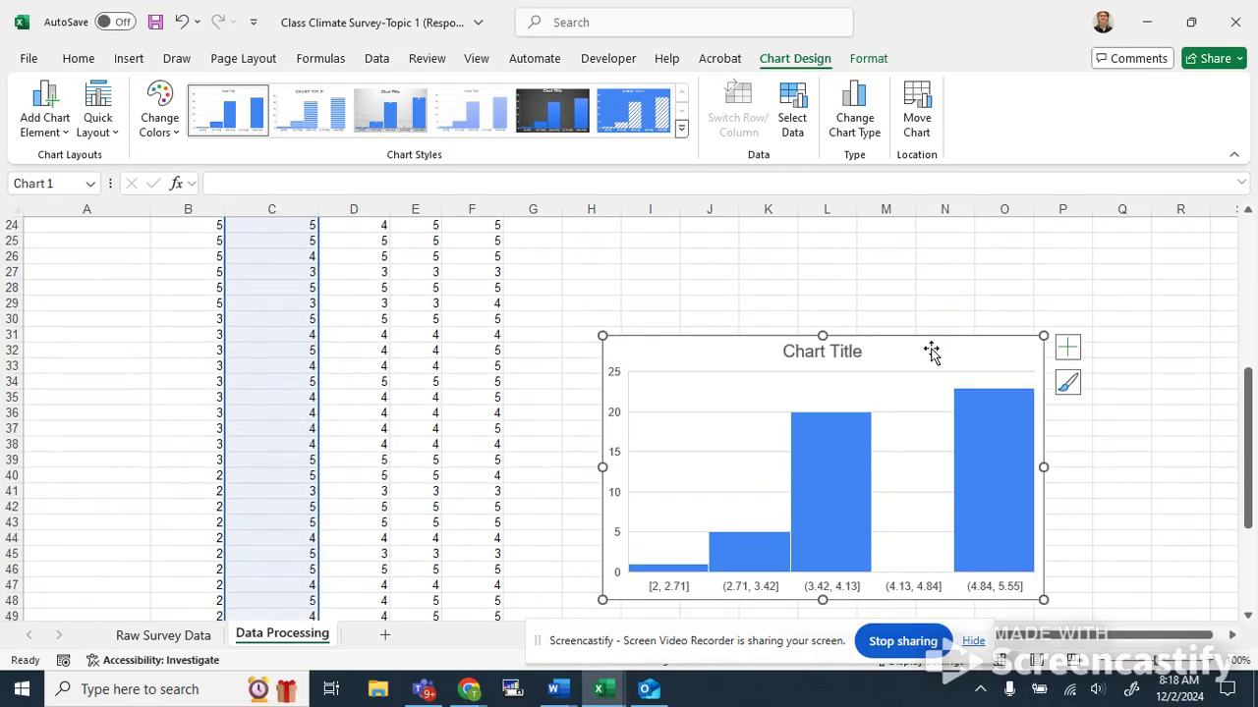
click(865, 63)
click(801, 61)
click(786, 135)
drag(712, 364, 707, 306)
click(792, 112)
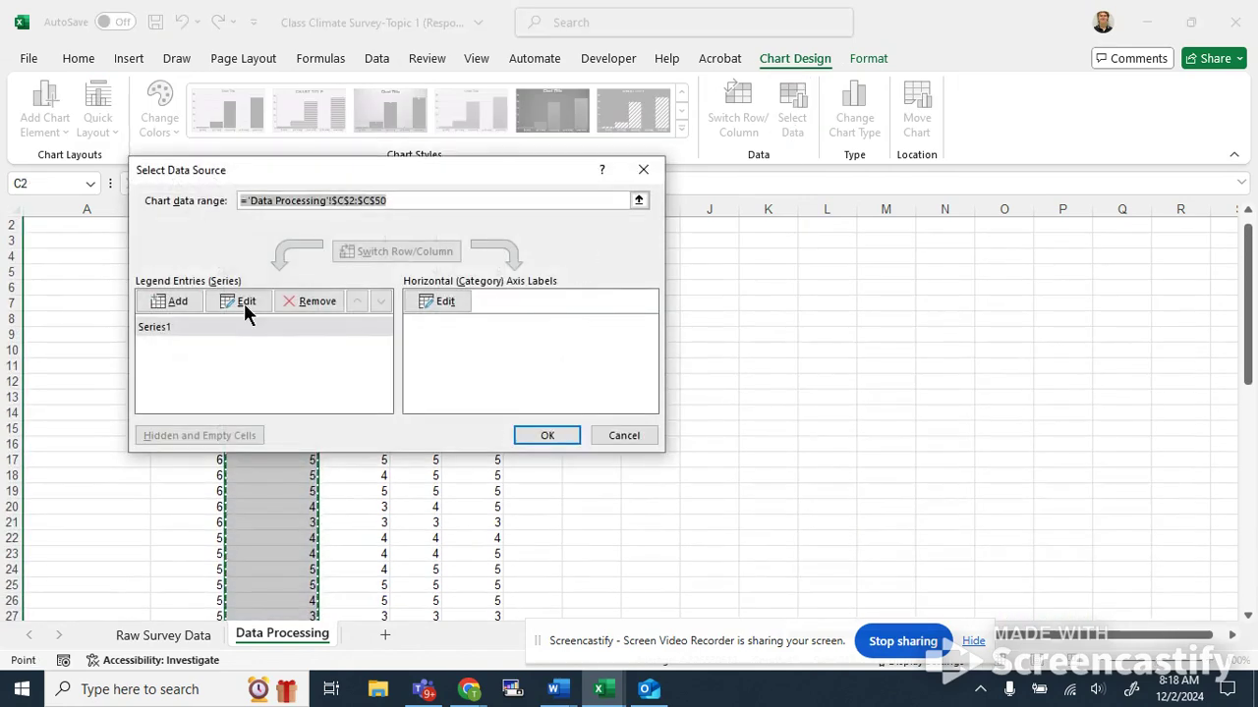
click(633, 433)
Reposition the histogram beside the data columns and add data labels to its bars.
scroll(668, 412, down, 9)
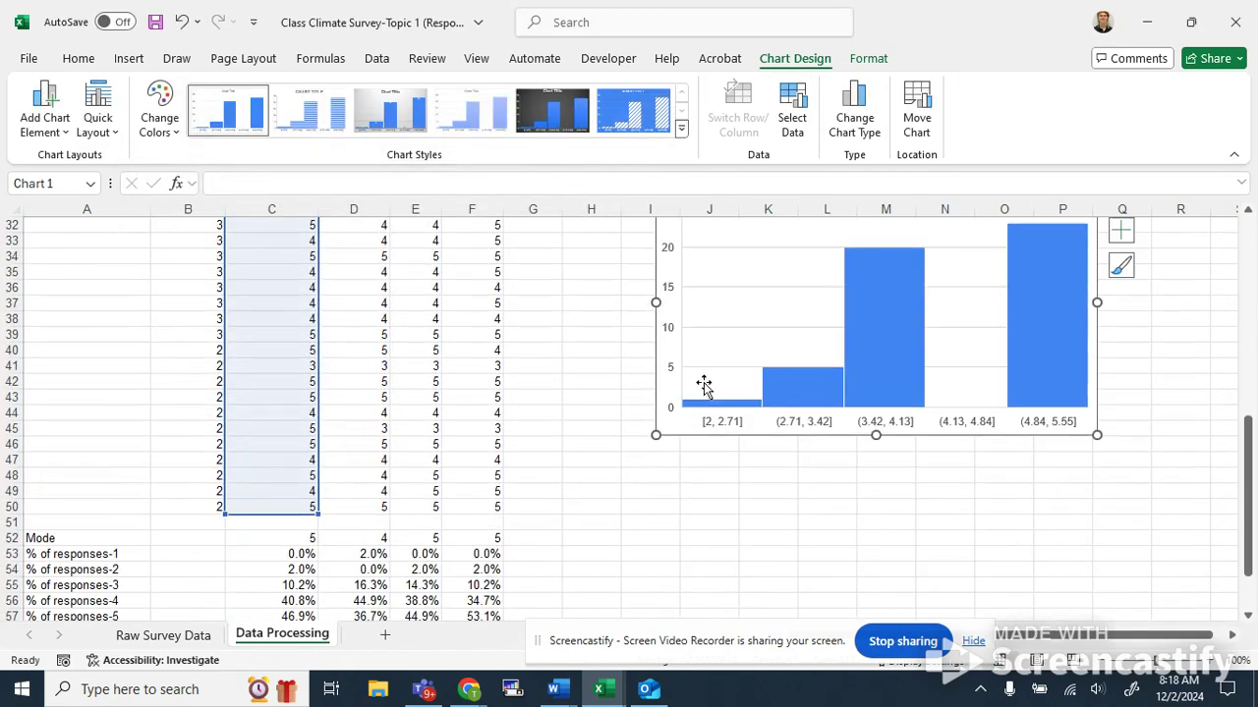
scroll(772, 373, up, 3)
drag(913, 297, 889, 271)
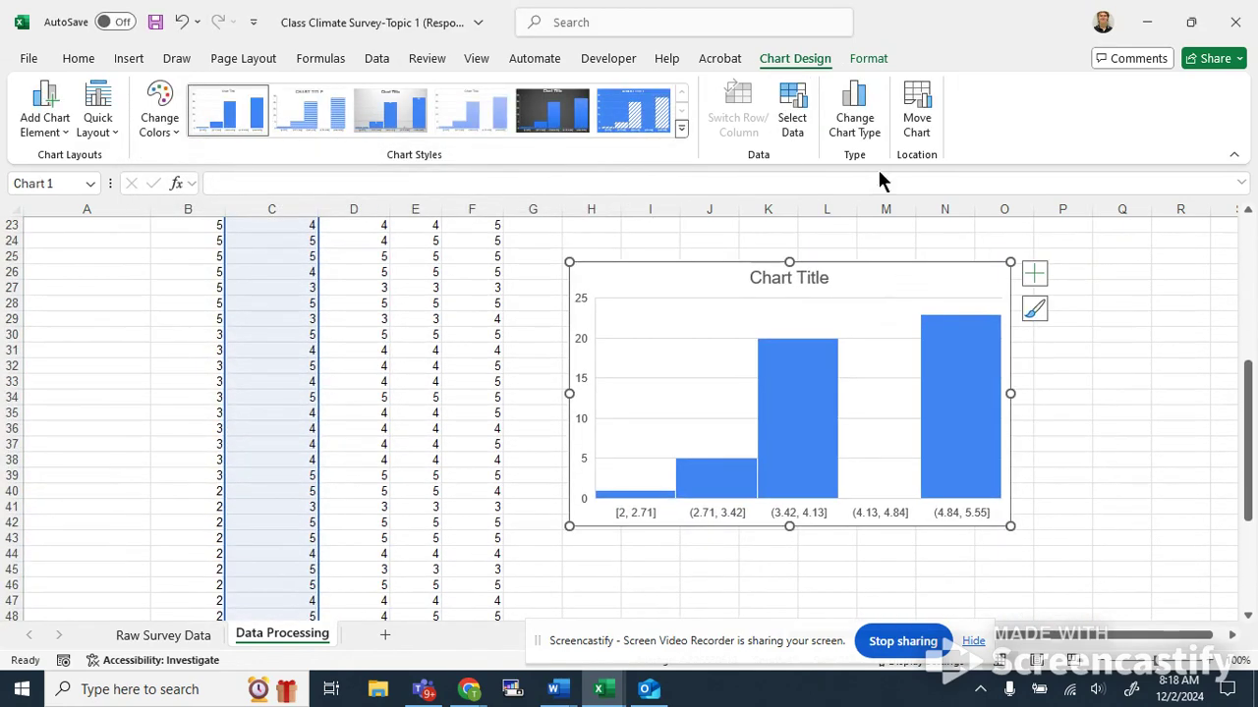
click(868, 58)
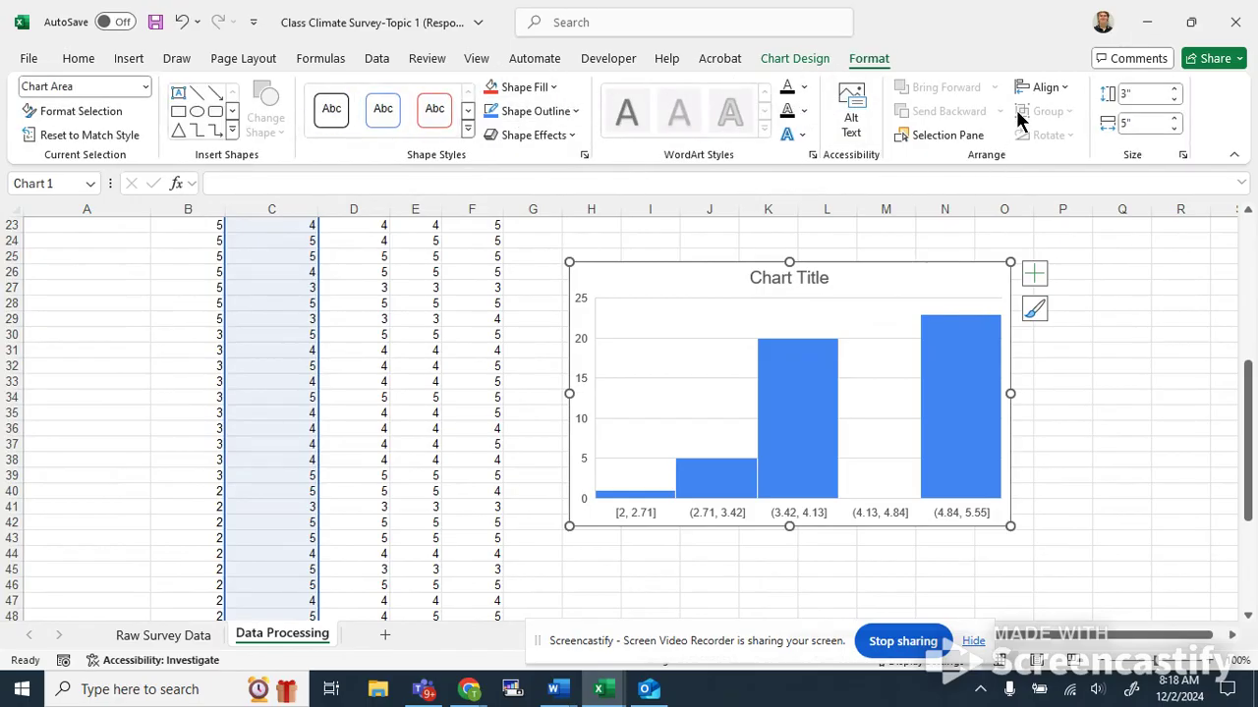
click(804, 57)
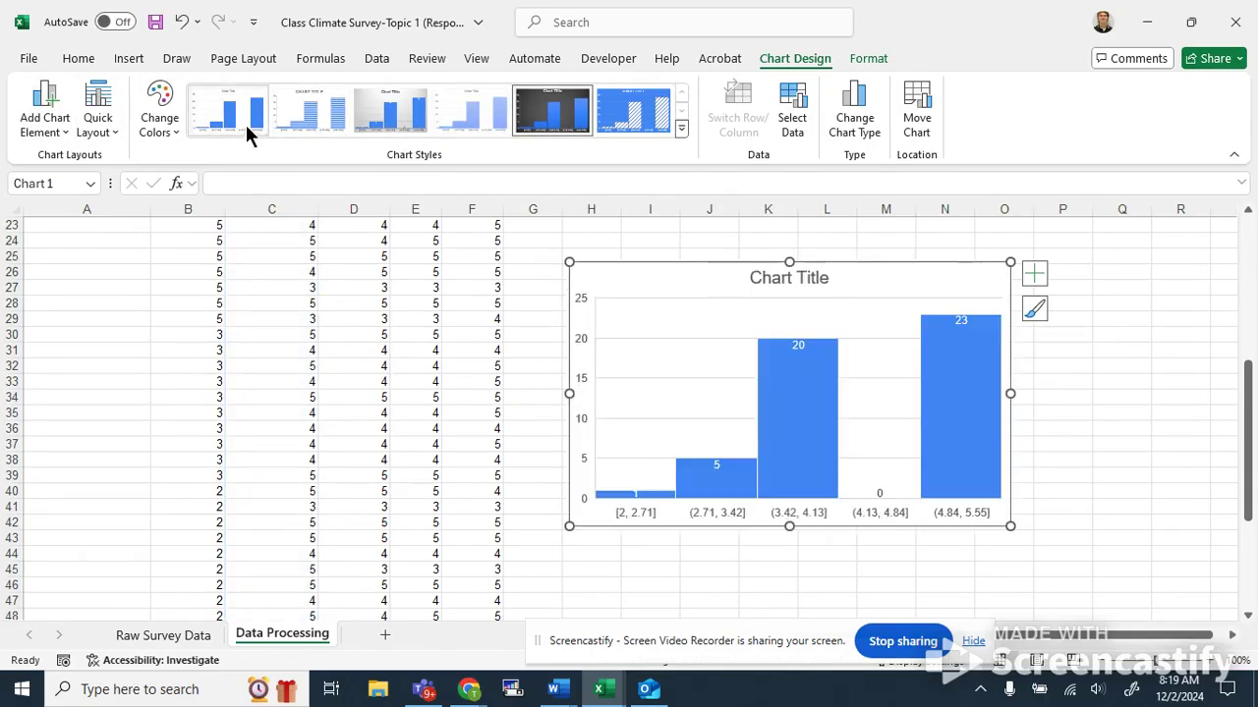
drag(638, 297, 674, 301)
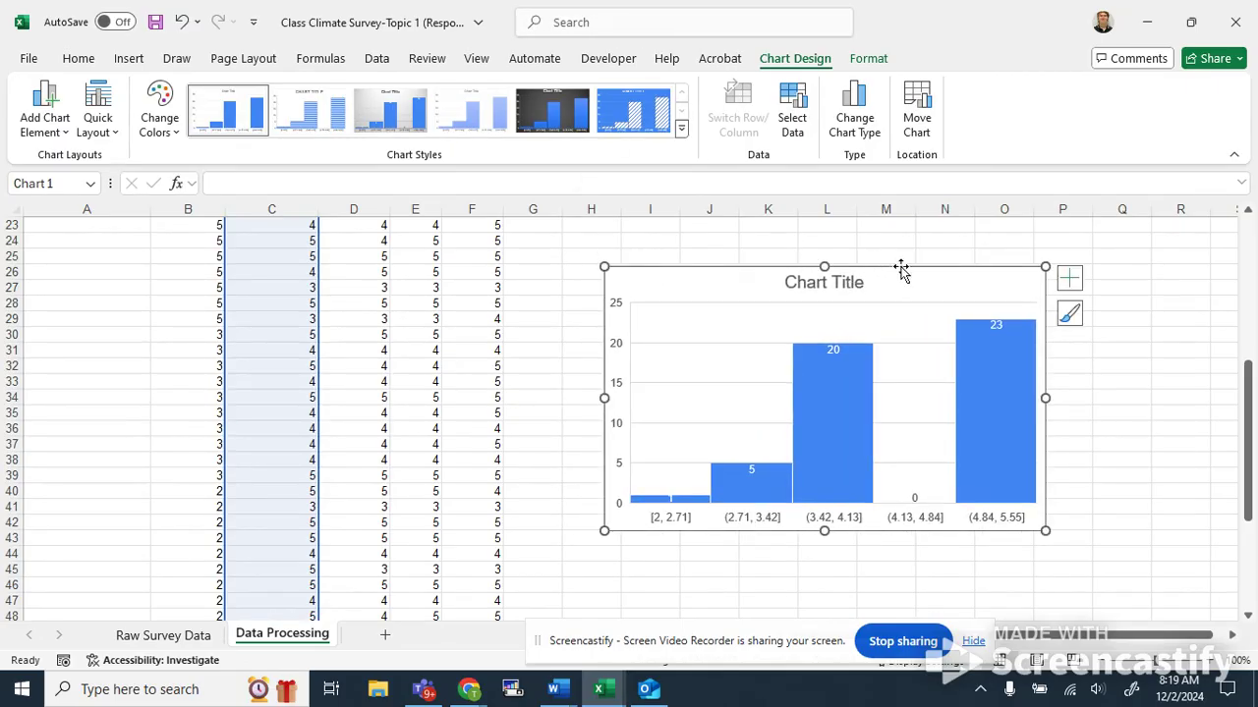
Turn on the chart's axis titles and name the vertical axis title Count.
click(1071, 277)
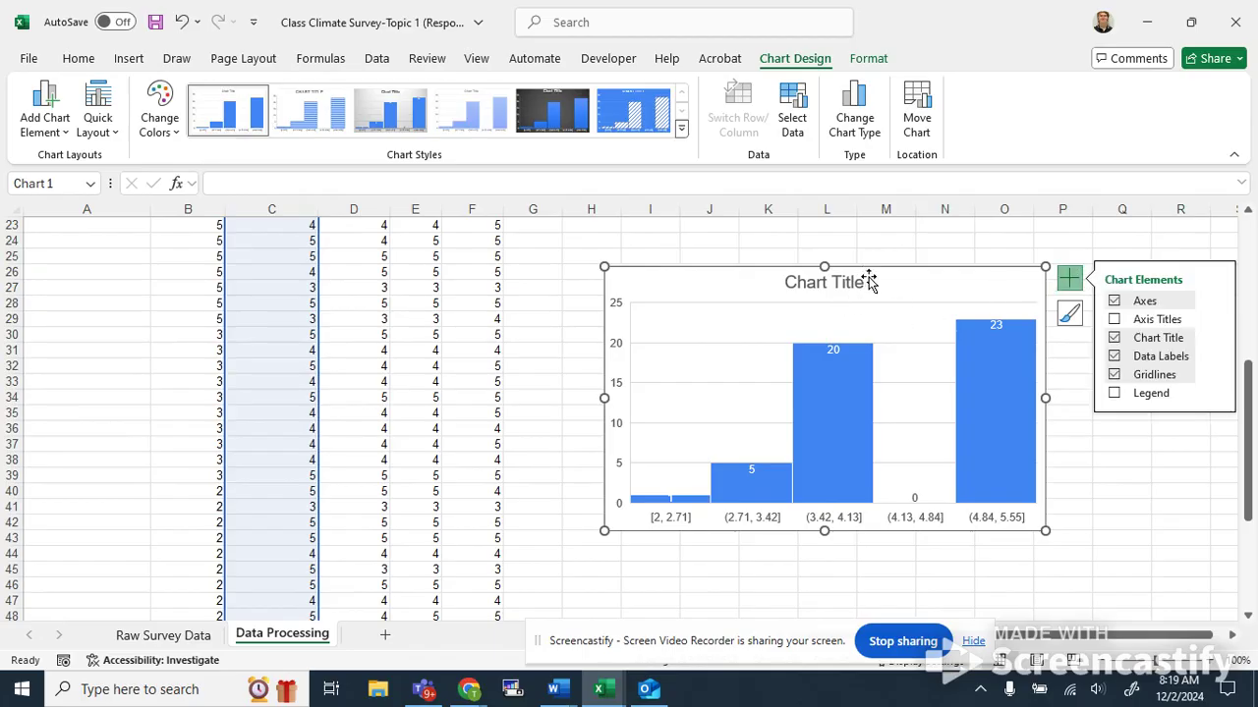
click(1114, 321)
click(616, 393)
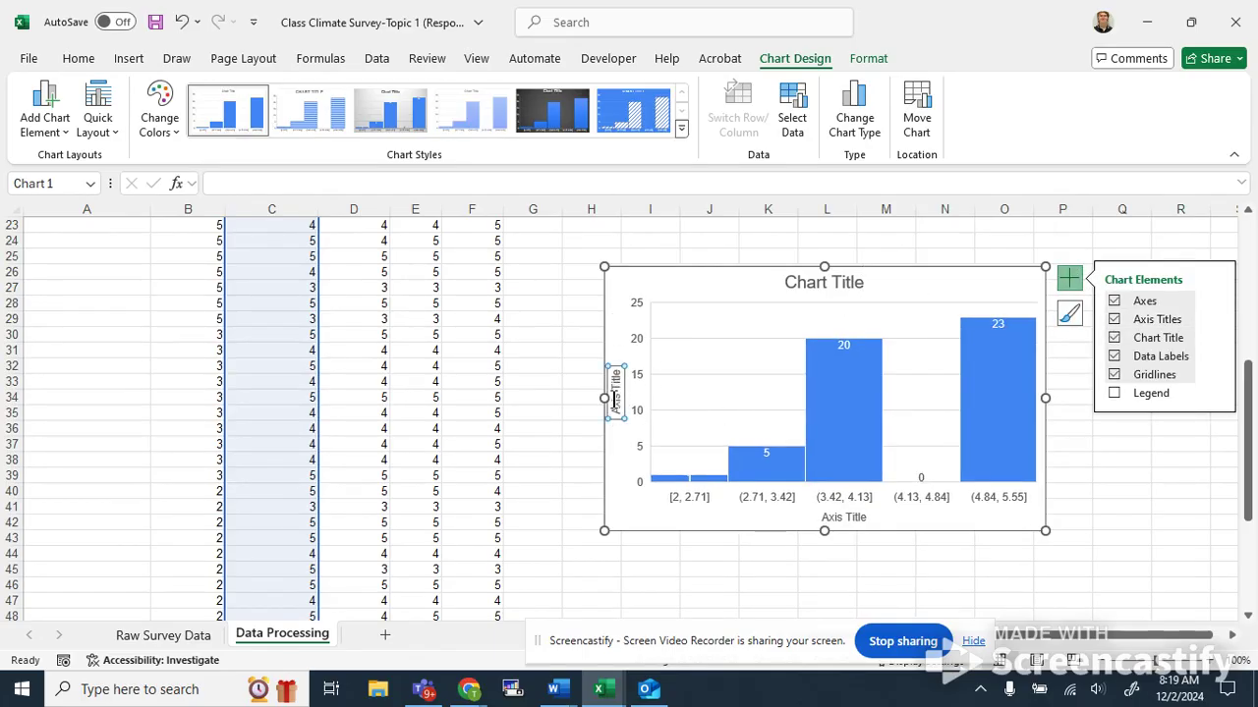
drag(614, 413, 614, 365)
text(Count)
click(841, 515)
double_click(831, 513)
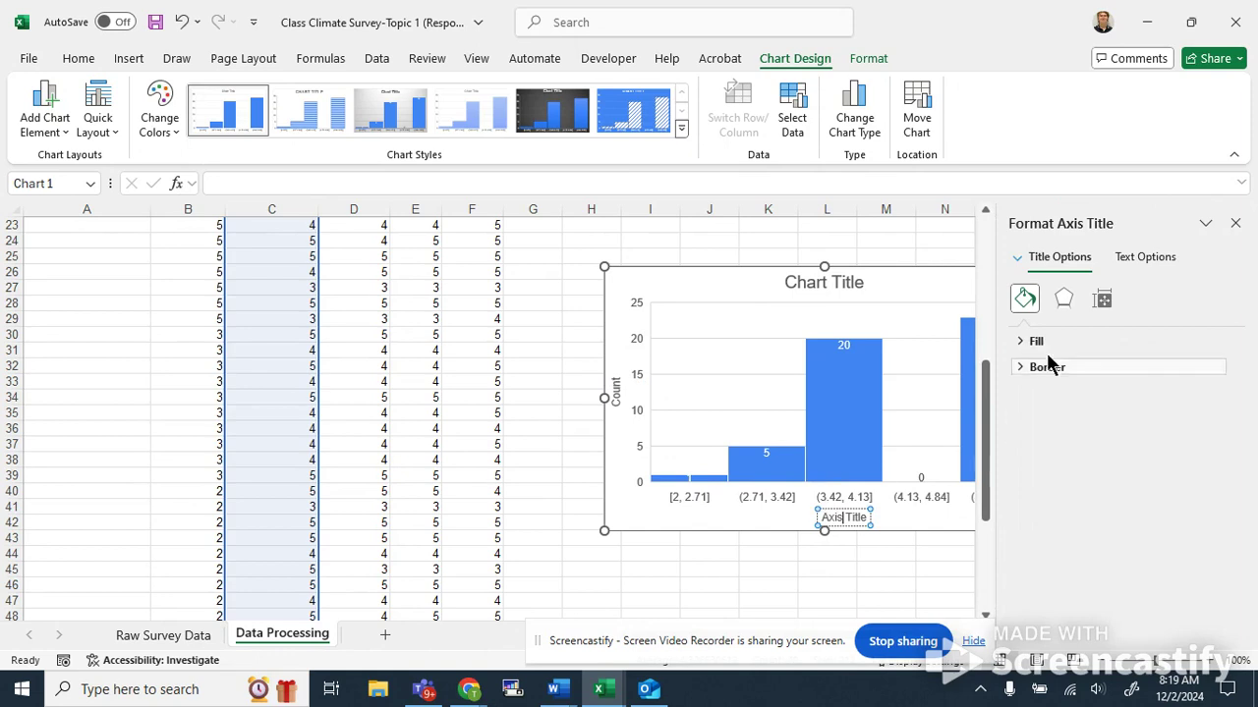
click(1236, 224)
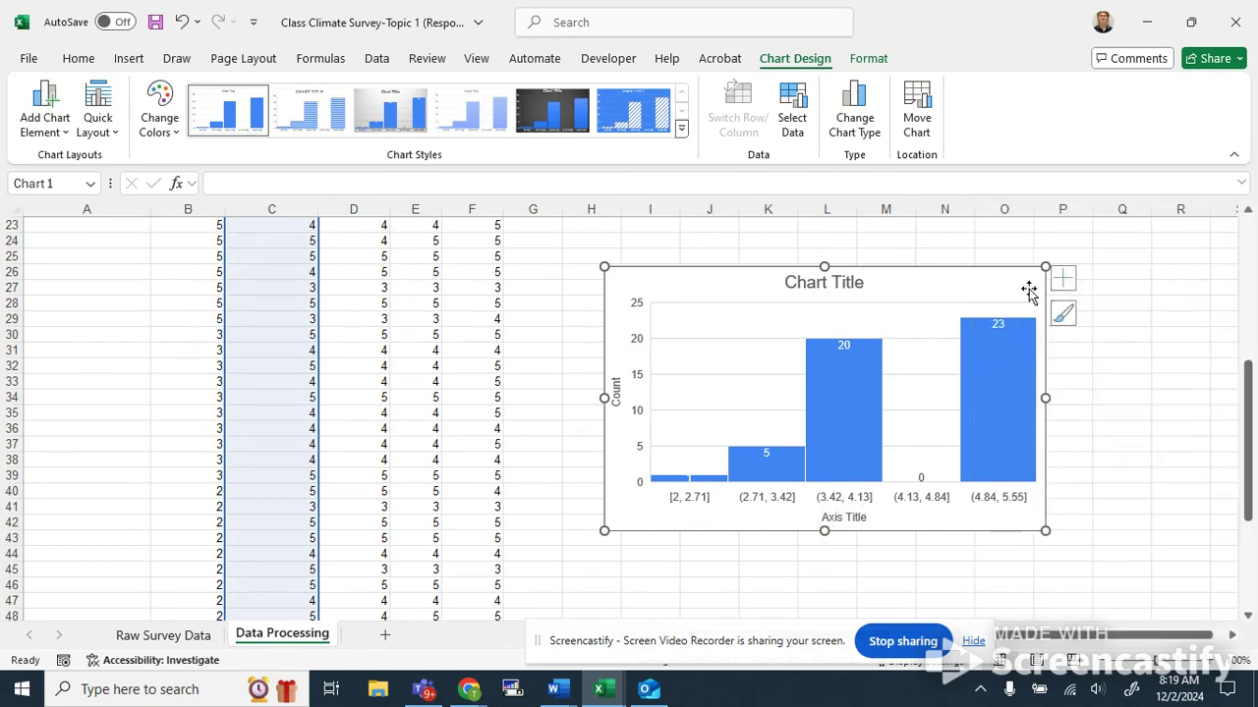
Open the horizontal axis format options and expand its tick mark and number settings.
click(1065, 279)
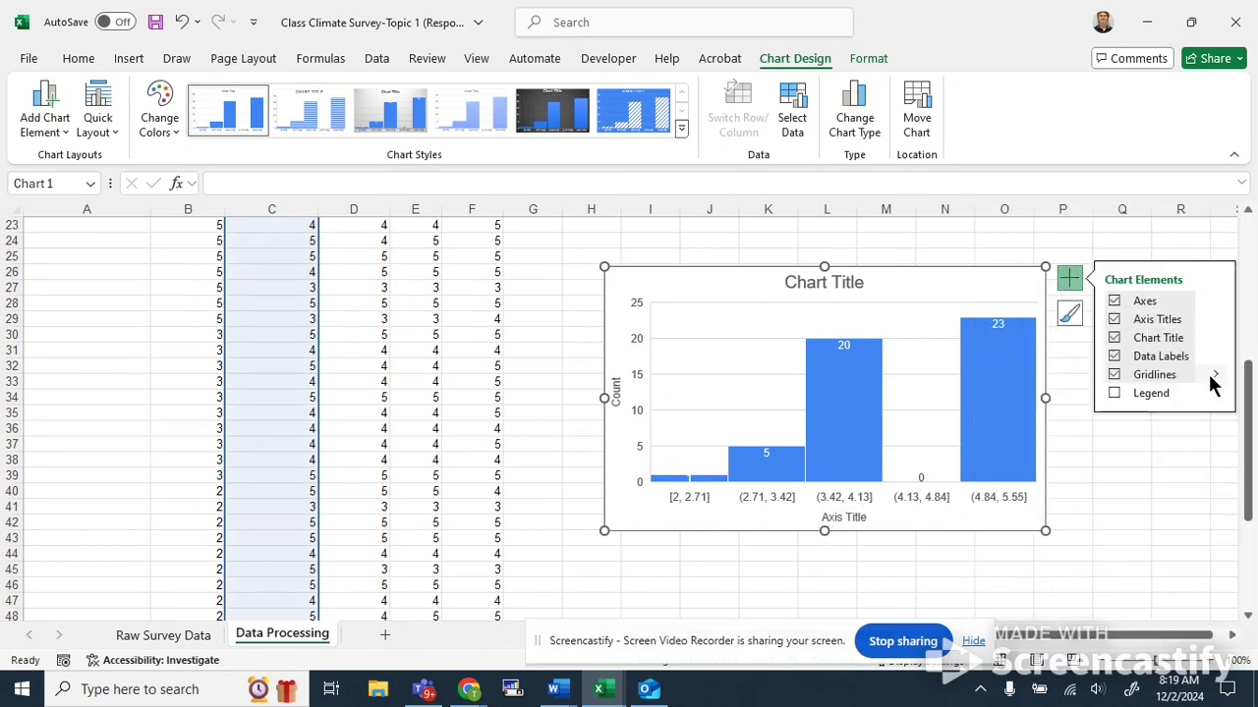
click(1214, 302)
click(1052, 347)
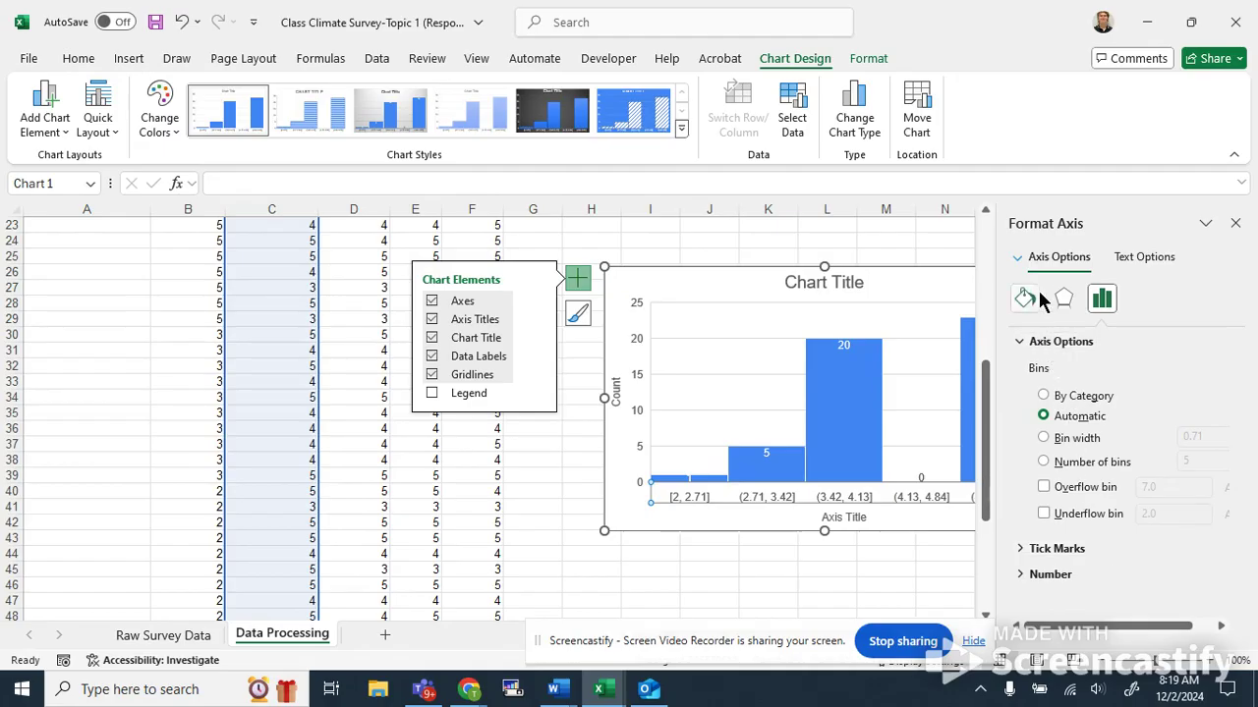
click(1045, 396)
click(1044, 416)
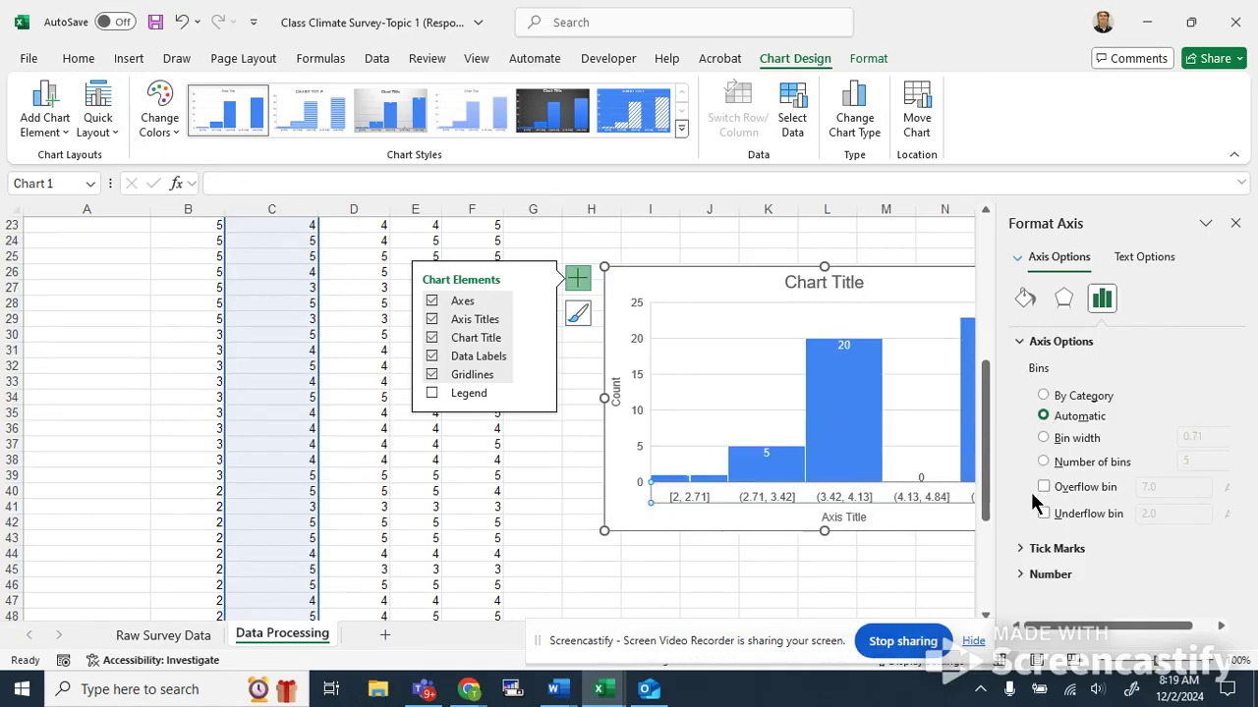
click(1022, 550)
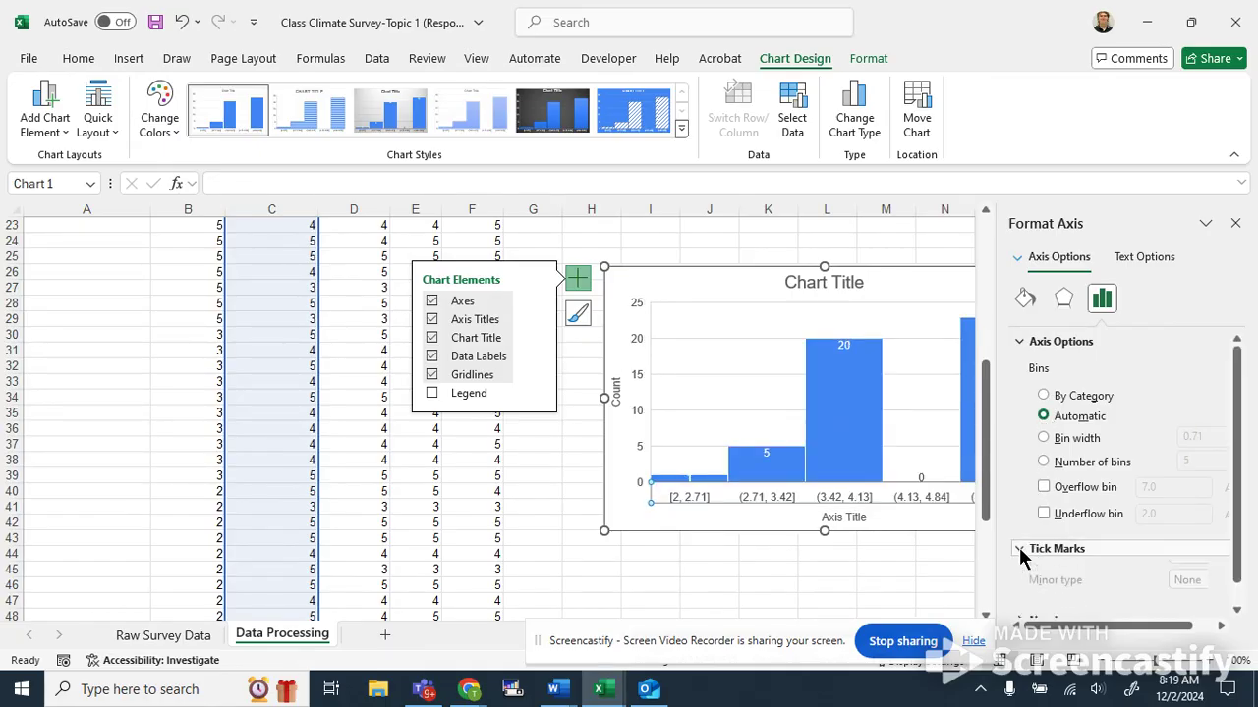
click(1044, 609)
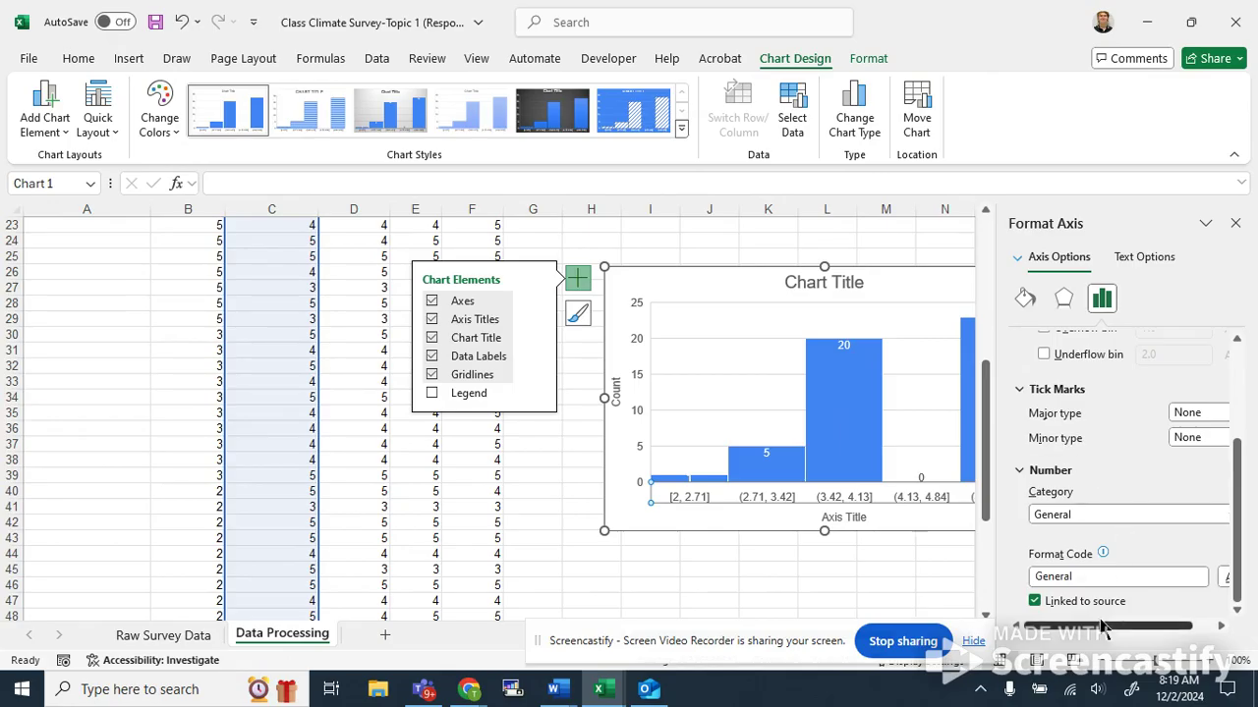
Try Number of bins and a bin width of 0.6 for the histogram, then switch the bins back to Automatic.
drag(1116, 626, 1140, 627)
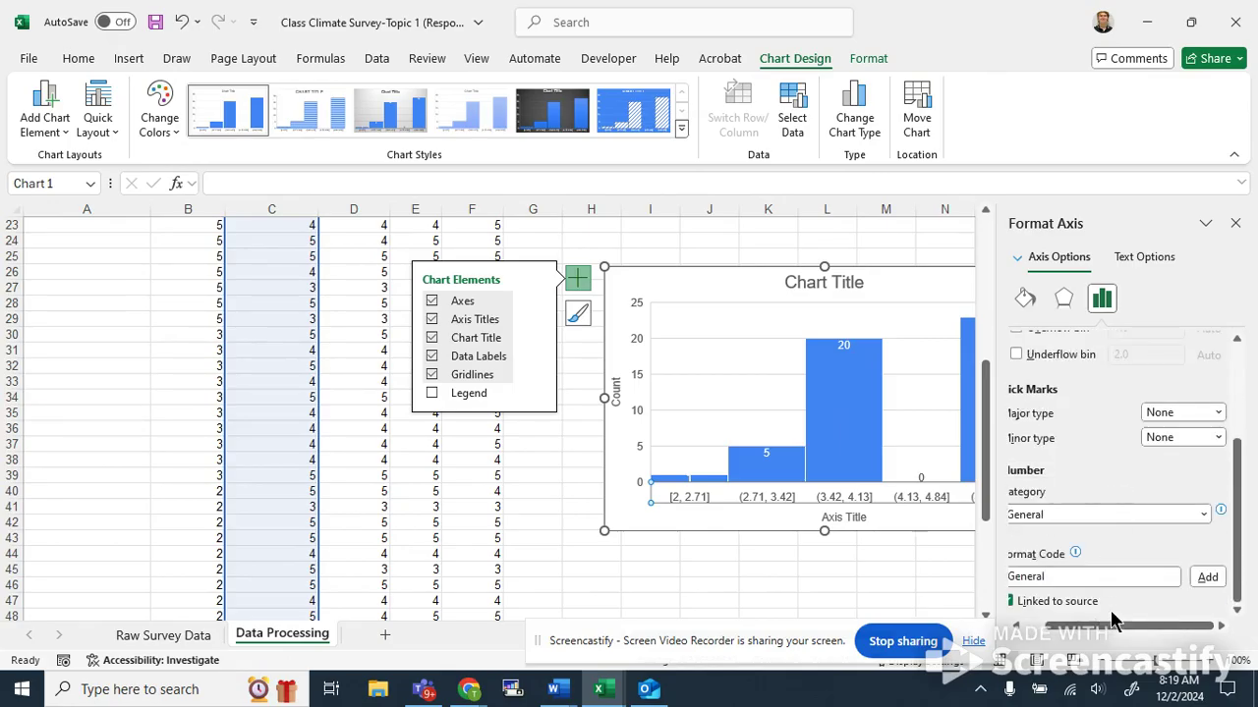
scroll(1084, 436, up, 3)
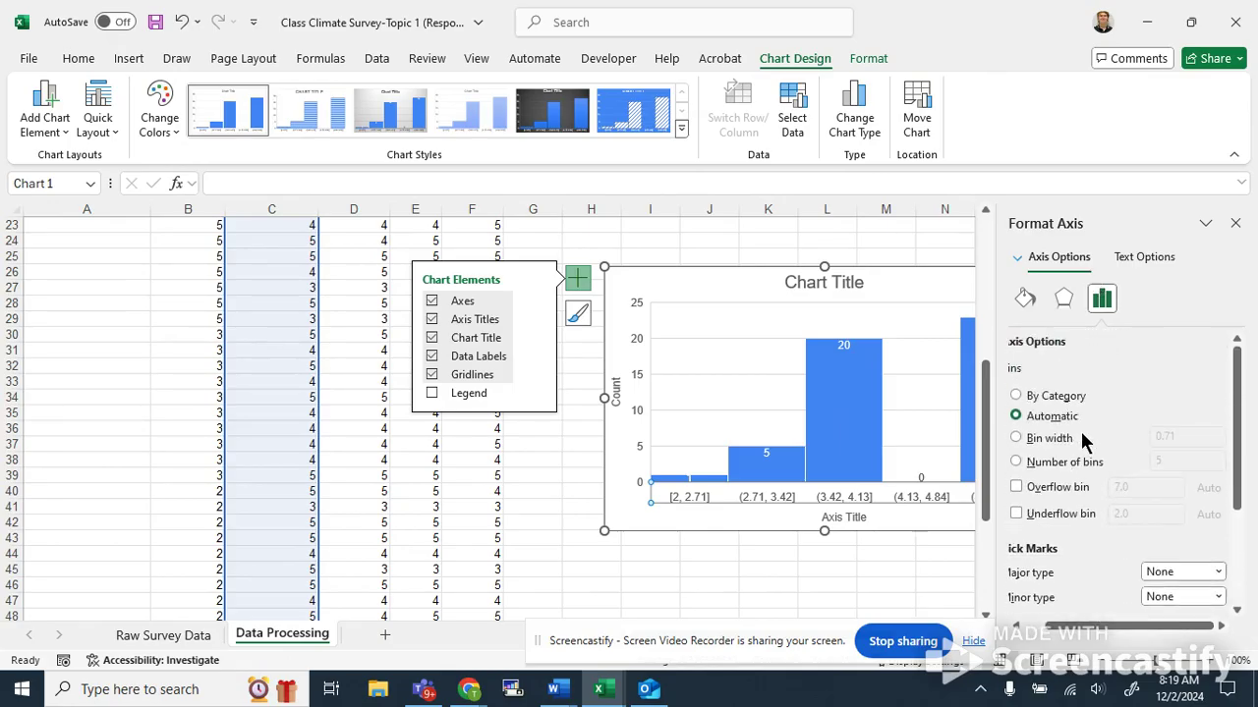
drag(1138, 629, 1091, 629)
click(1027, 462)
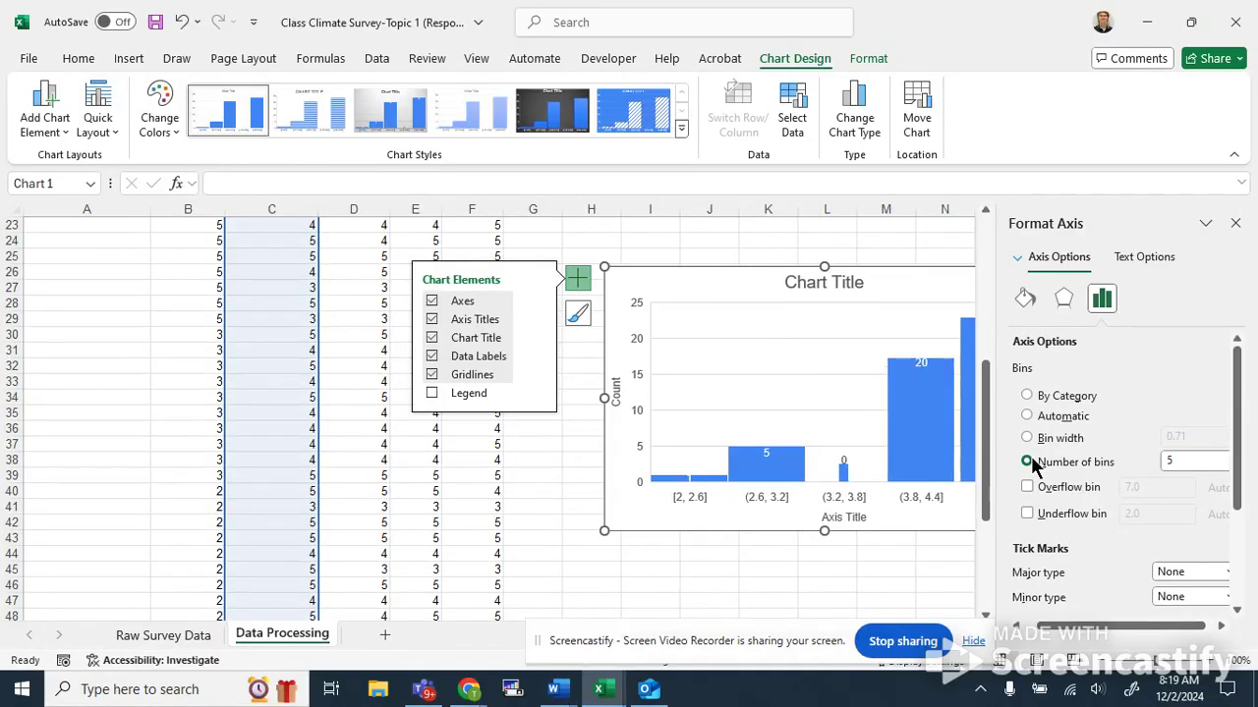
drag(1107, 629, 1119, 630)
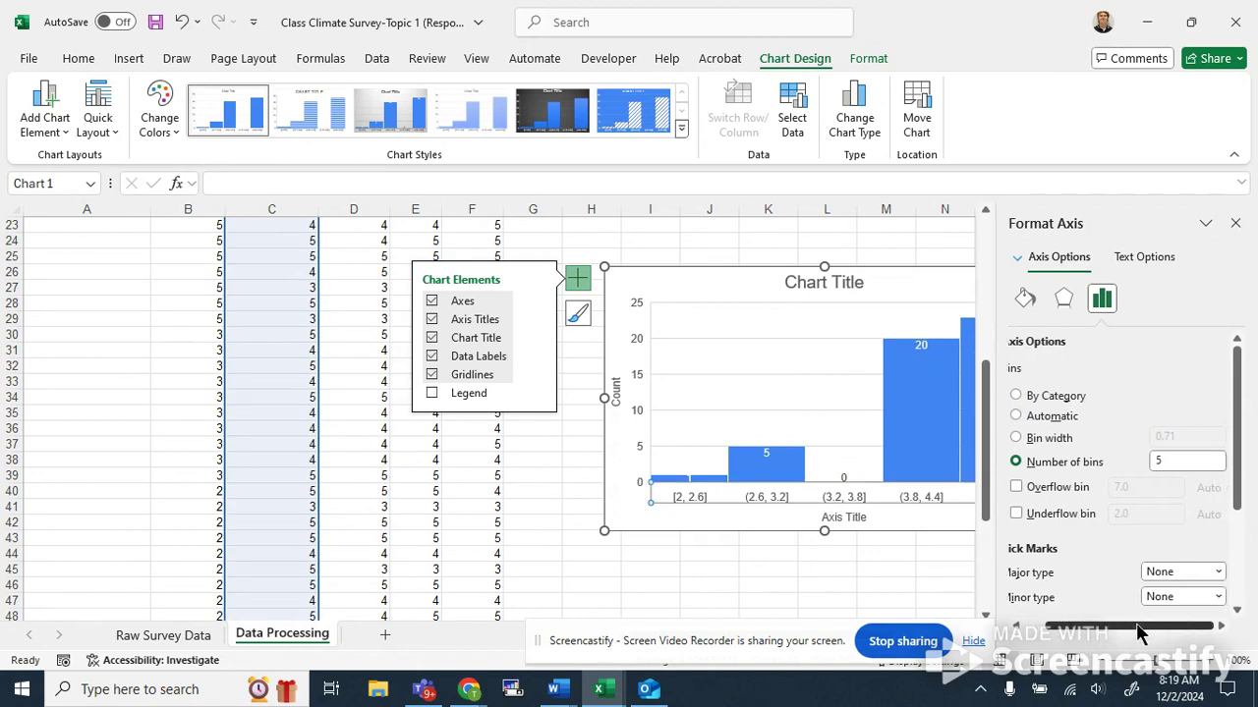
click(1016, 438)
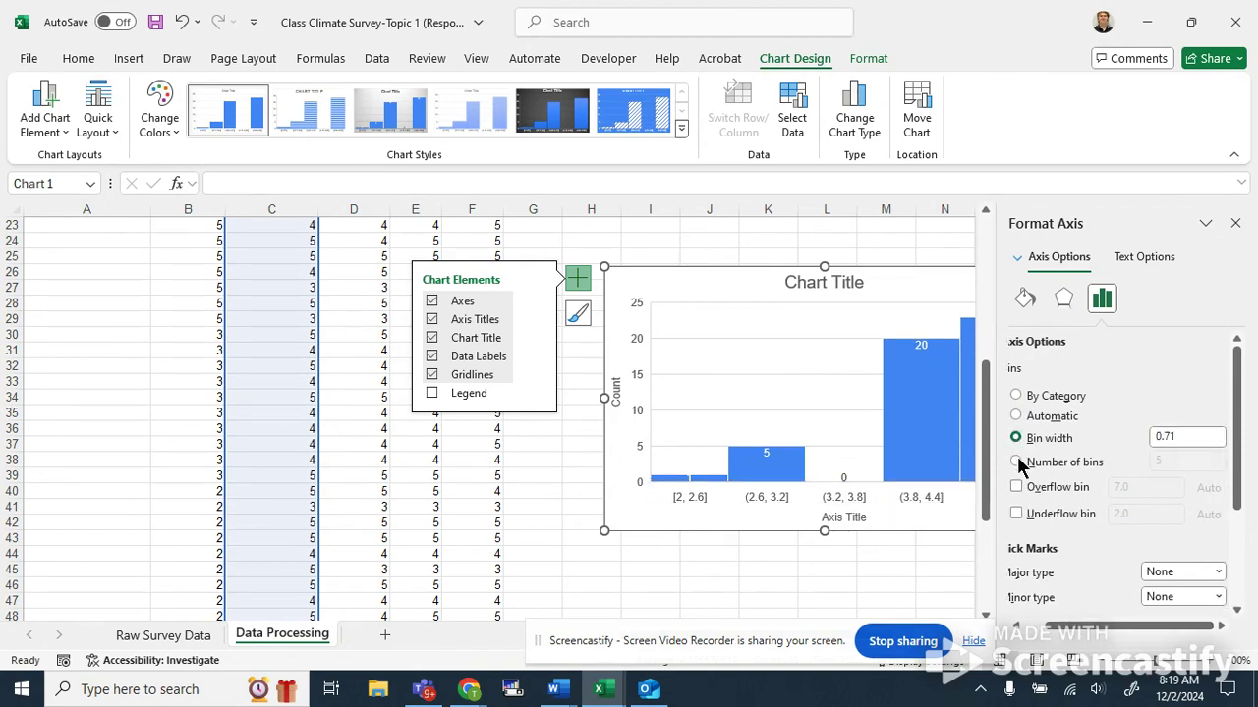
double_click(1184, 436)
text(0.6)
click(1028, 416)
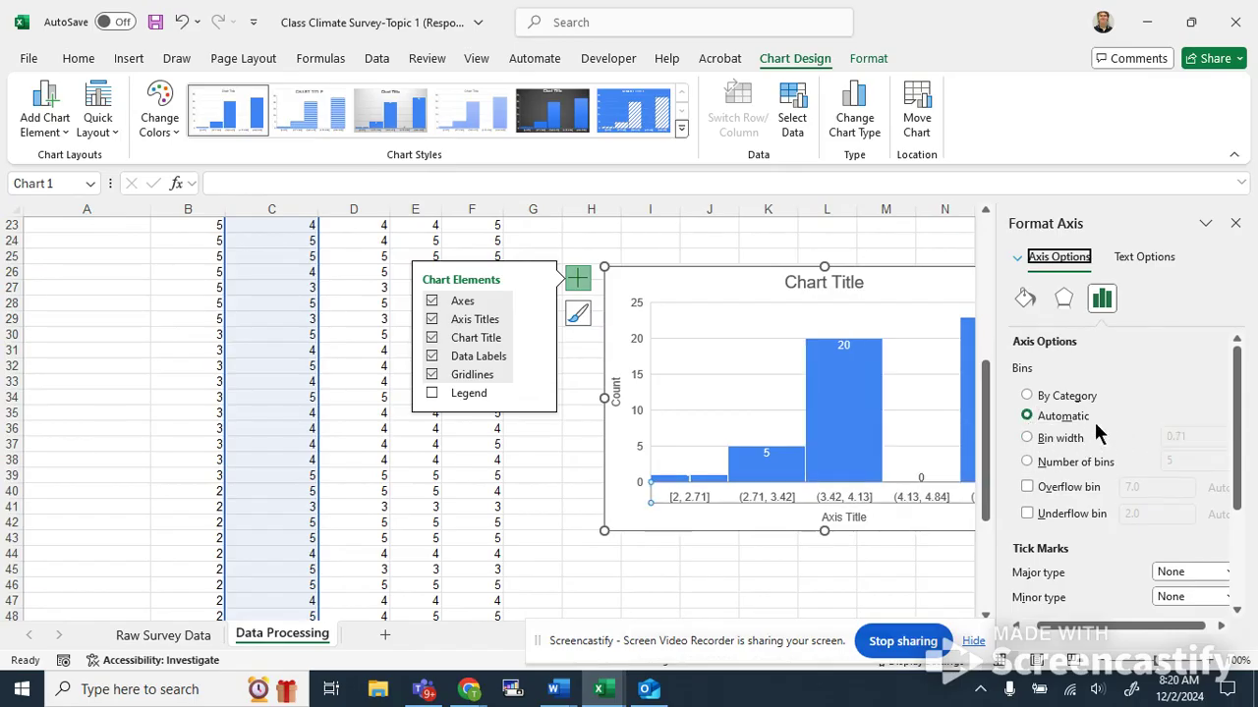
drag(1088, 629, 1074, 630)
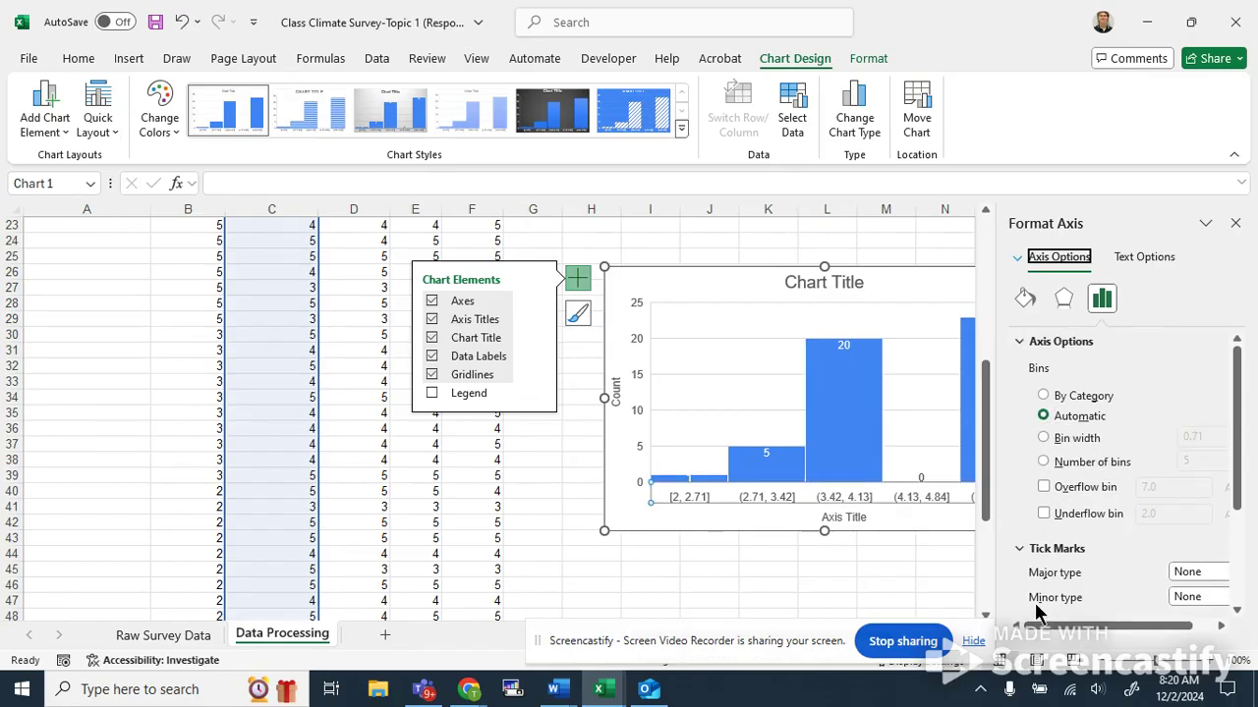
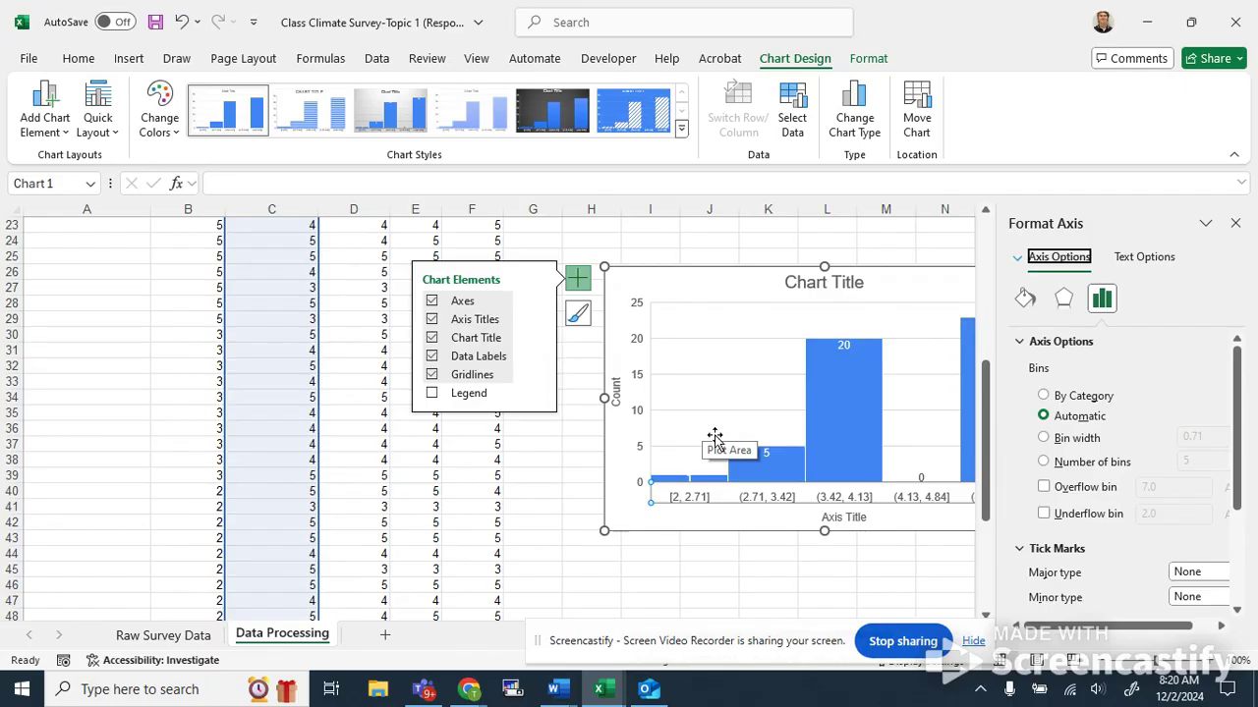
Move the histogram closer to the data columns and close the Format Axis pane.
drag(727, 286, 655, 263)
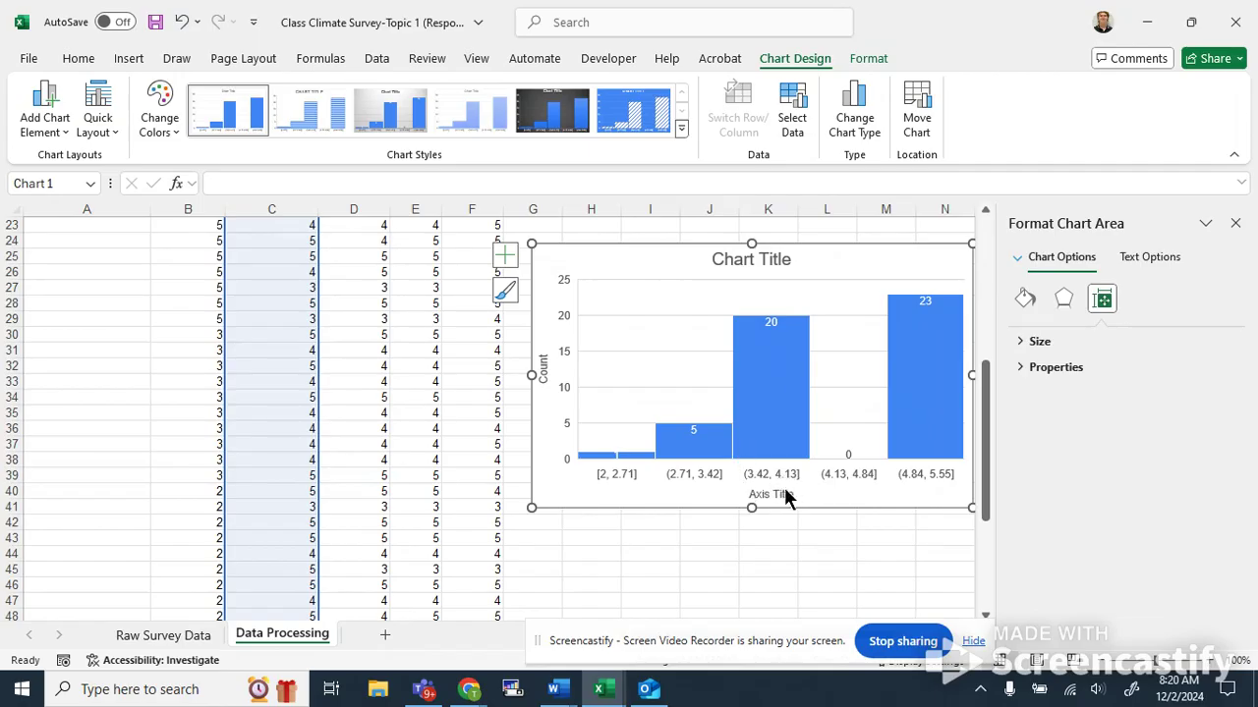
click(708, 472)
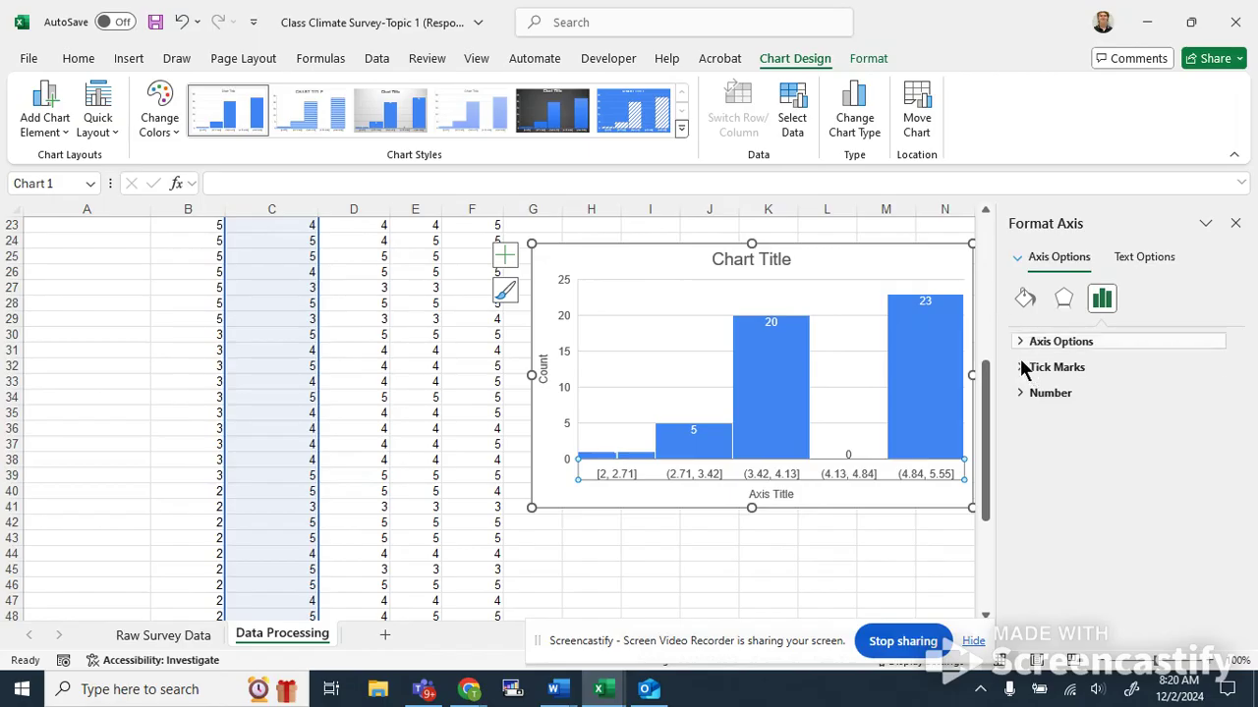
click(911, 256)
click(1235, 223)
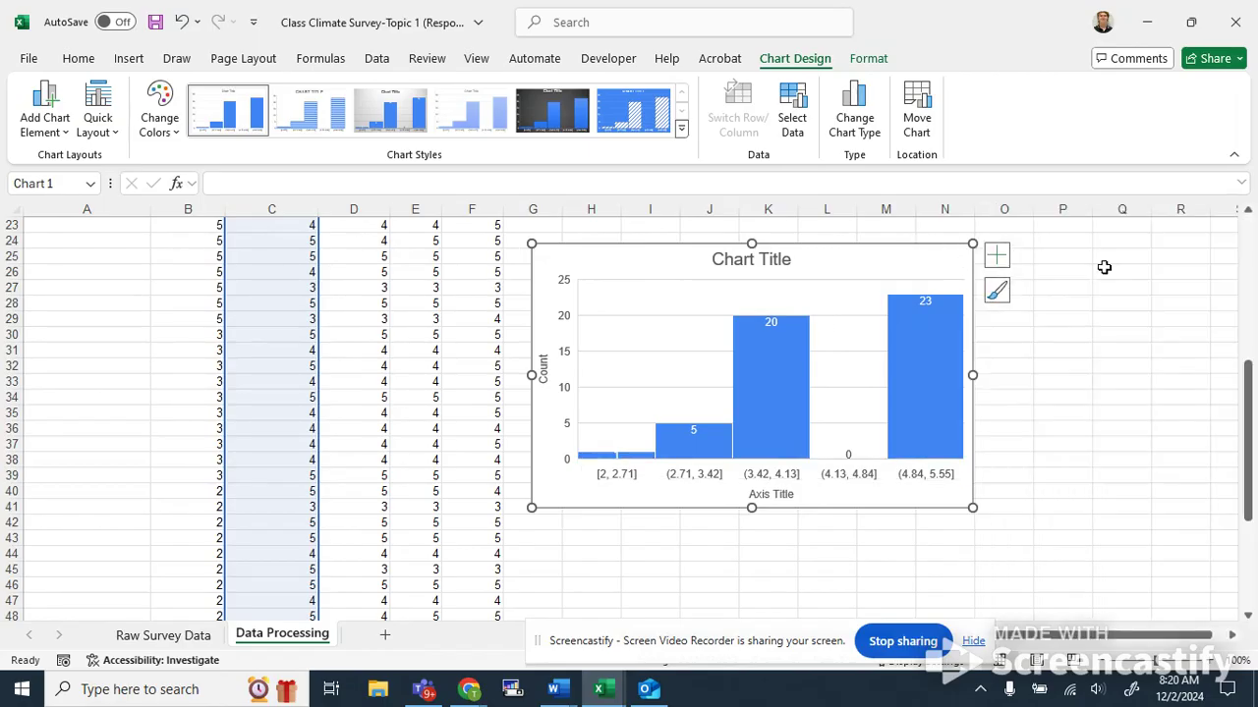
Open the histogram's data source and remove its existing series.
drag(842, 261, 919, 267)
right_click(919, 267)
click(850, 400)
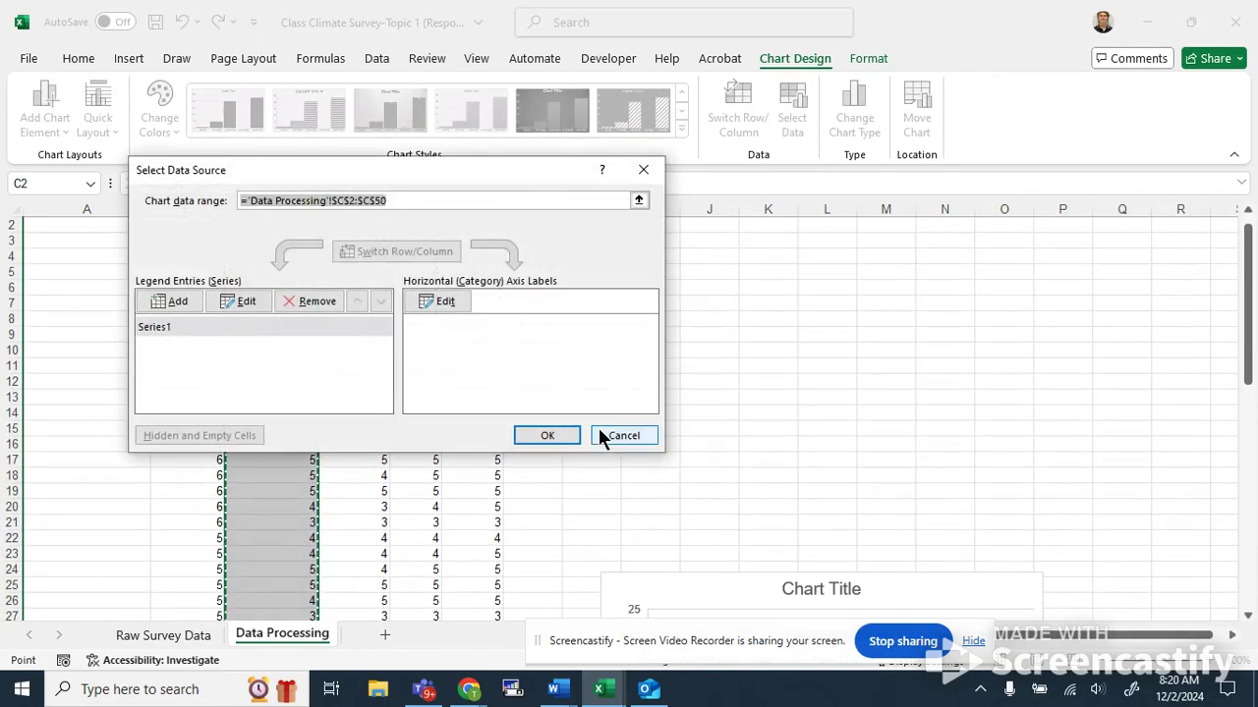
click(308, 301)
drag(437, 184, 683, 210)
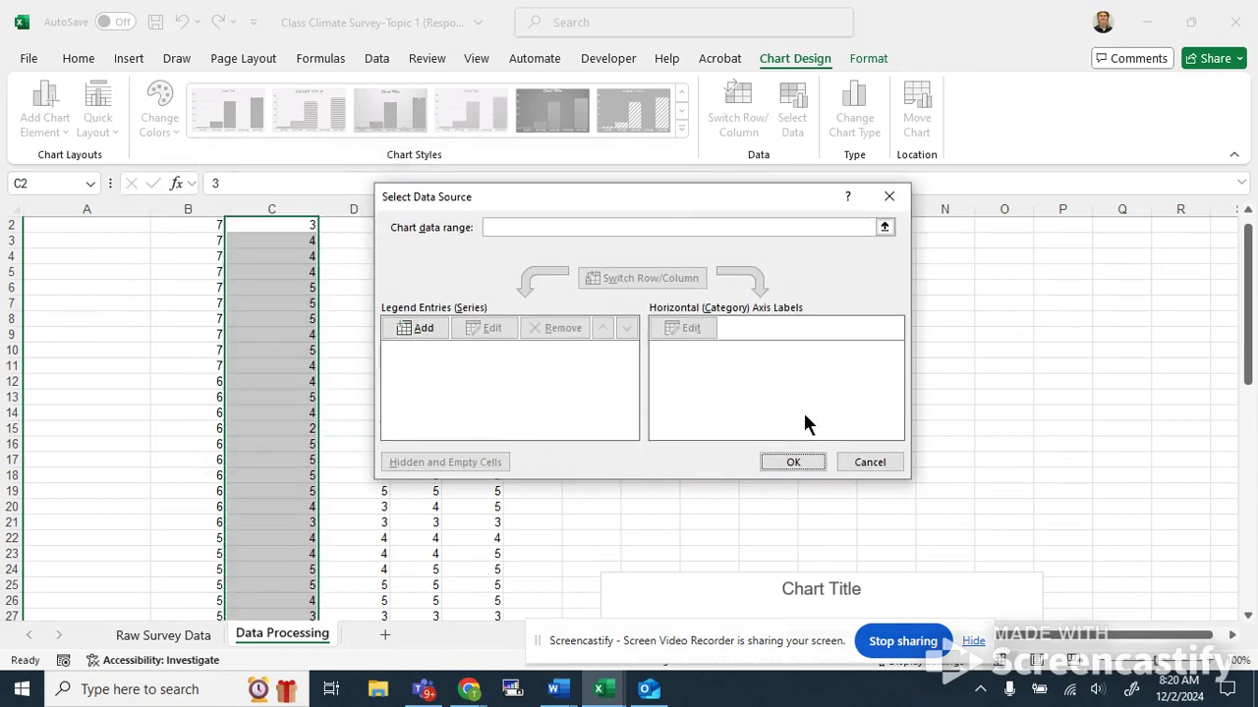
drag(786, 199, 981, 200)
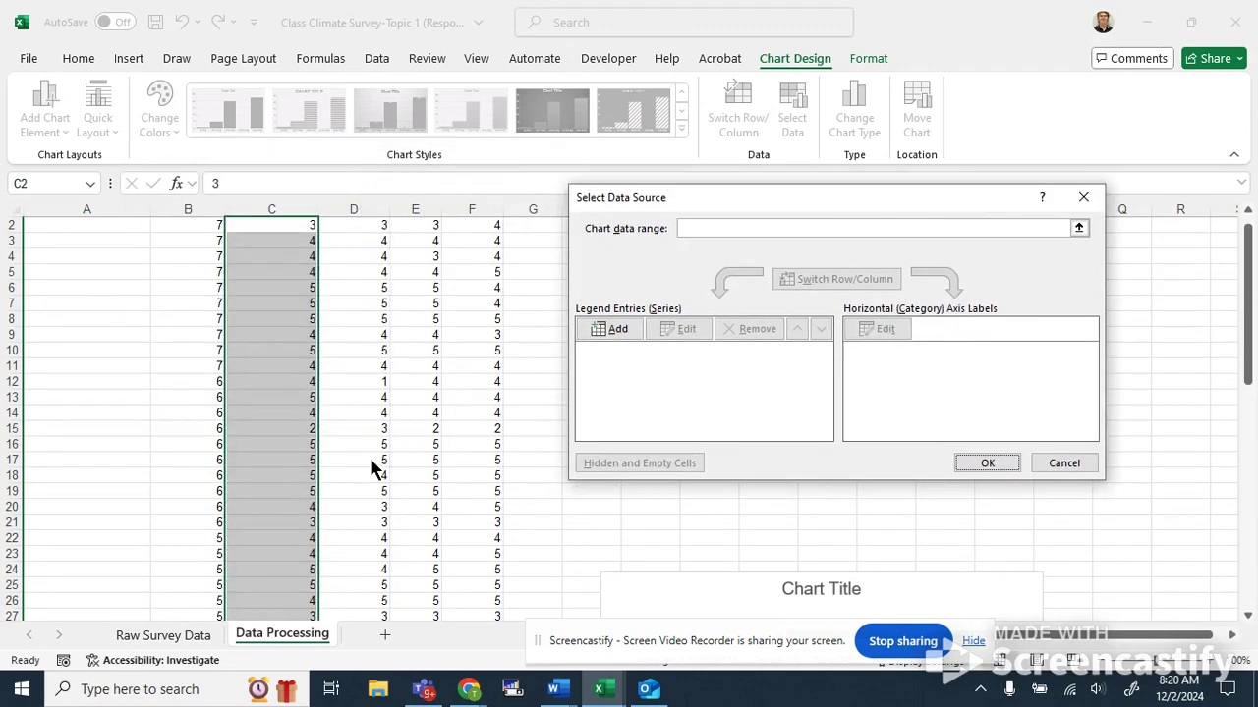
Add a chart series named %1 that takes its values from cell C53.
click(609, 328)
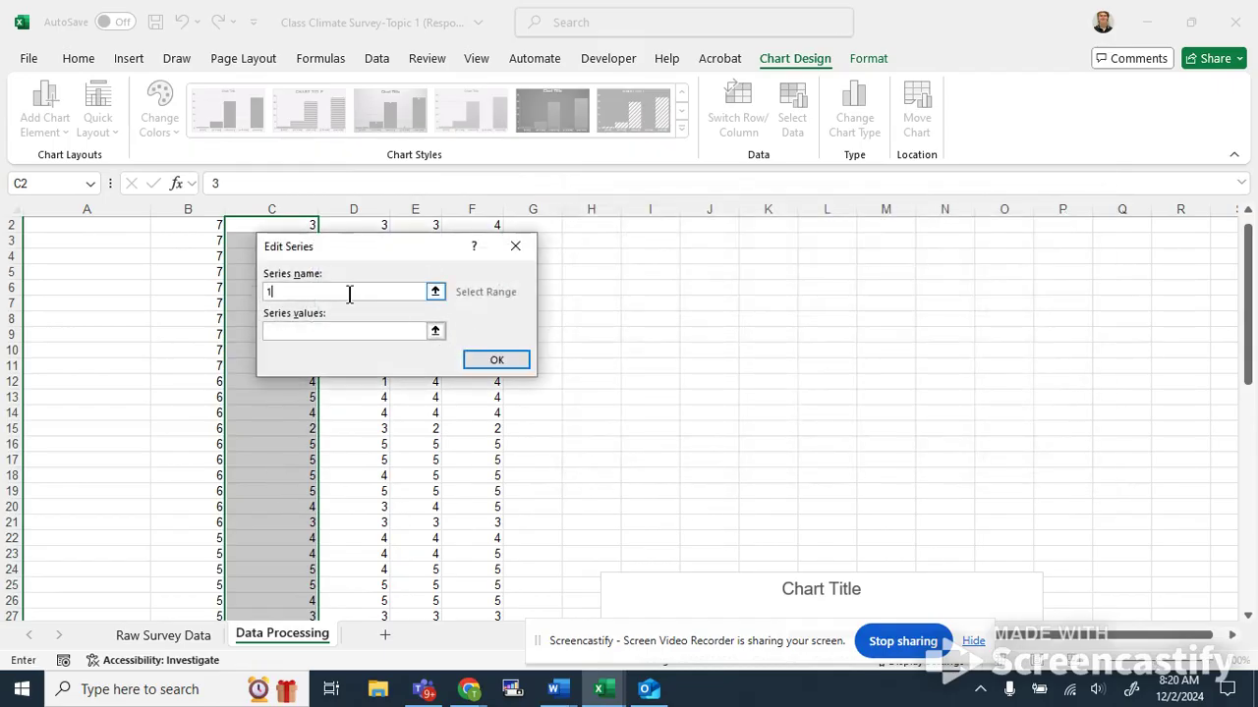
click(284, 330)
scroll(281, 448, down, 6)
scroll(281, 448, down, 10)
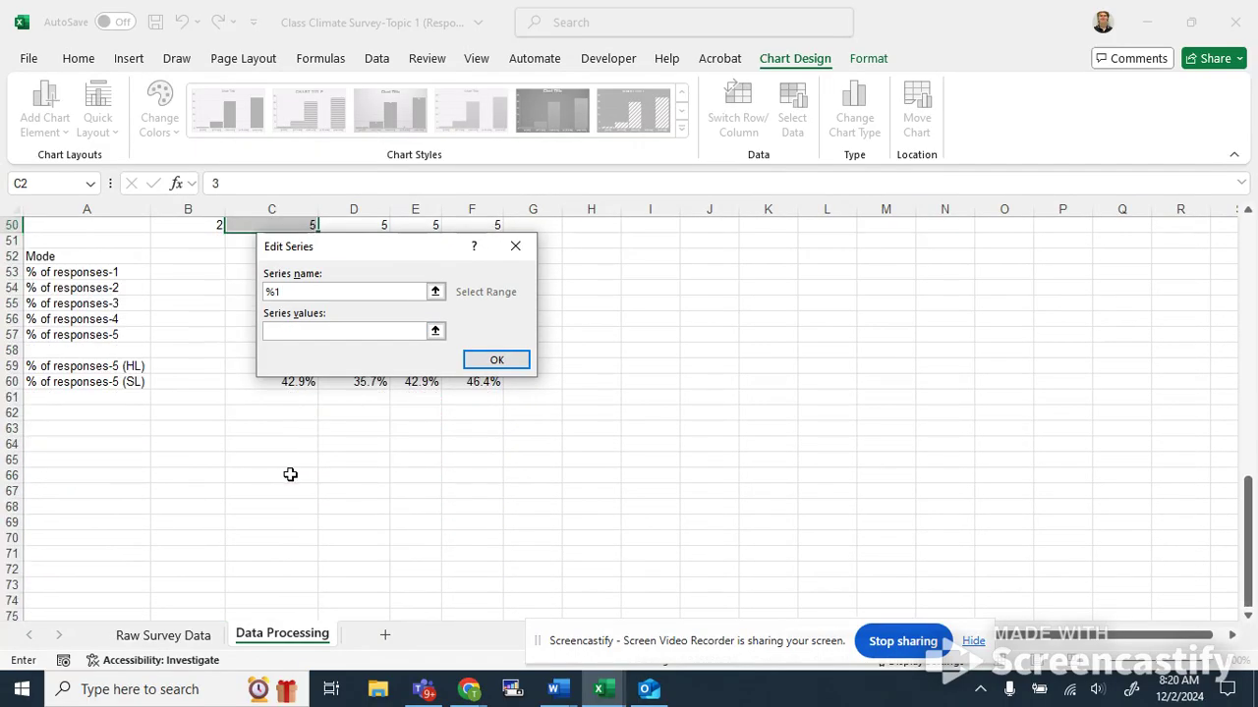
scroll(286, 472, up, 4)
click(283, 460)
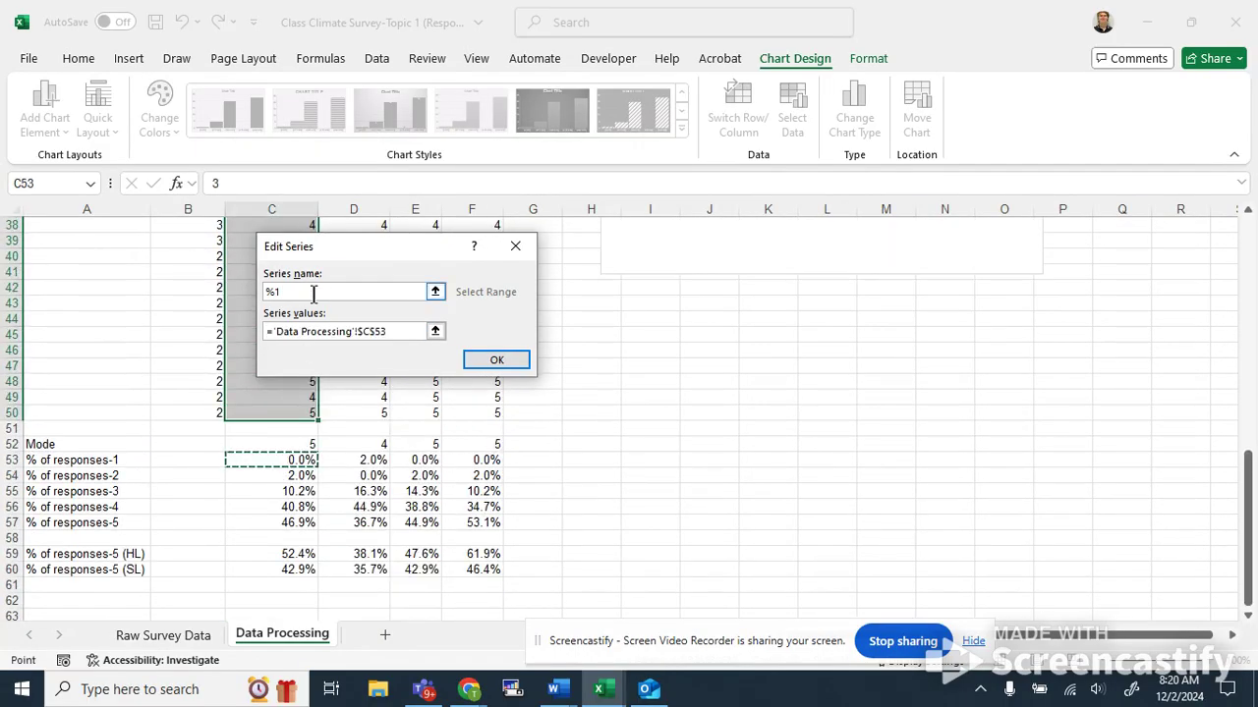
click(494, 358)
Add a chart series named % 2 that takes its values from cell C54.
click(617, 329)
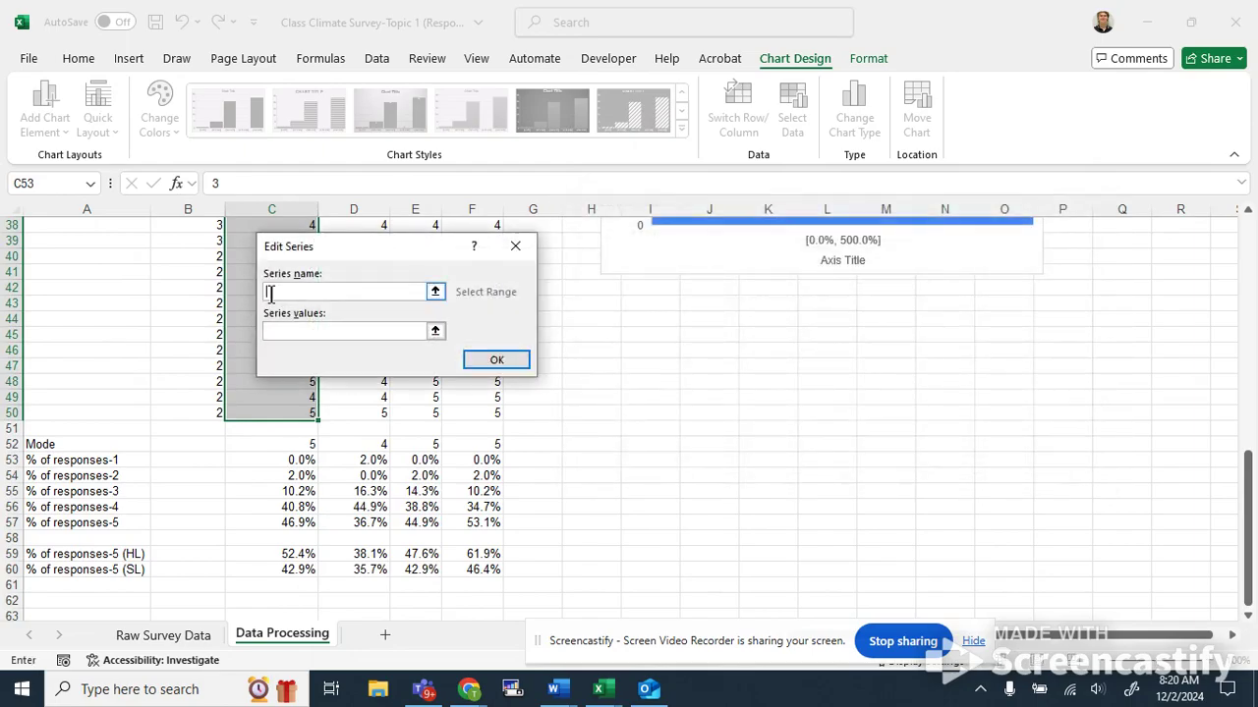
click(282, 332)
click(304, 477)
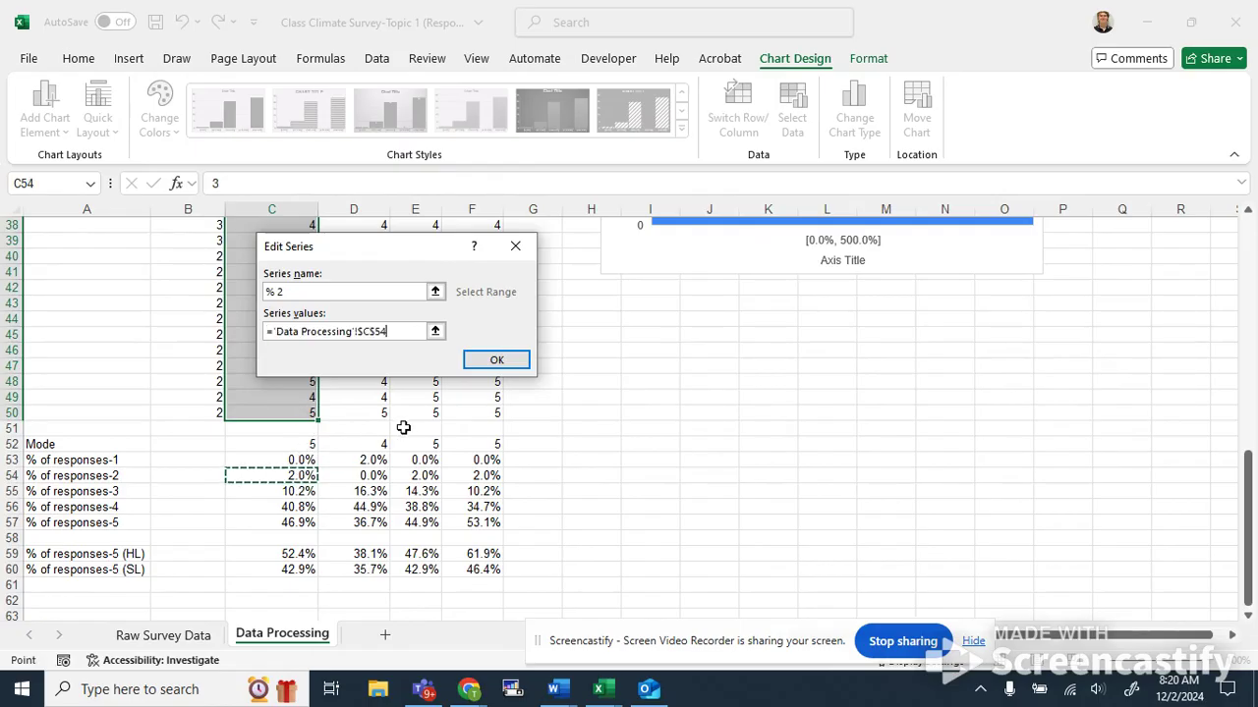
click(494, 360)
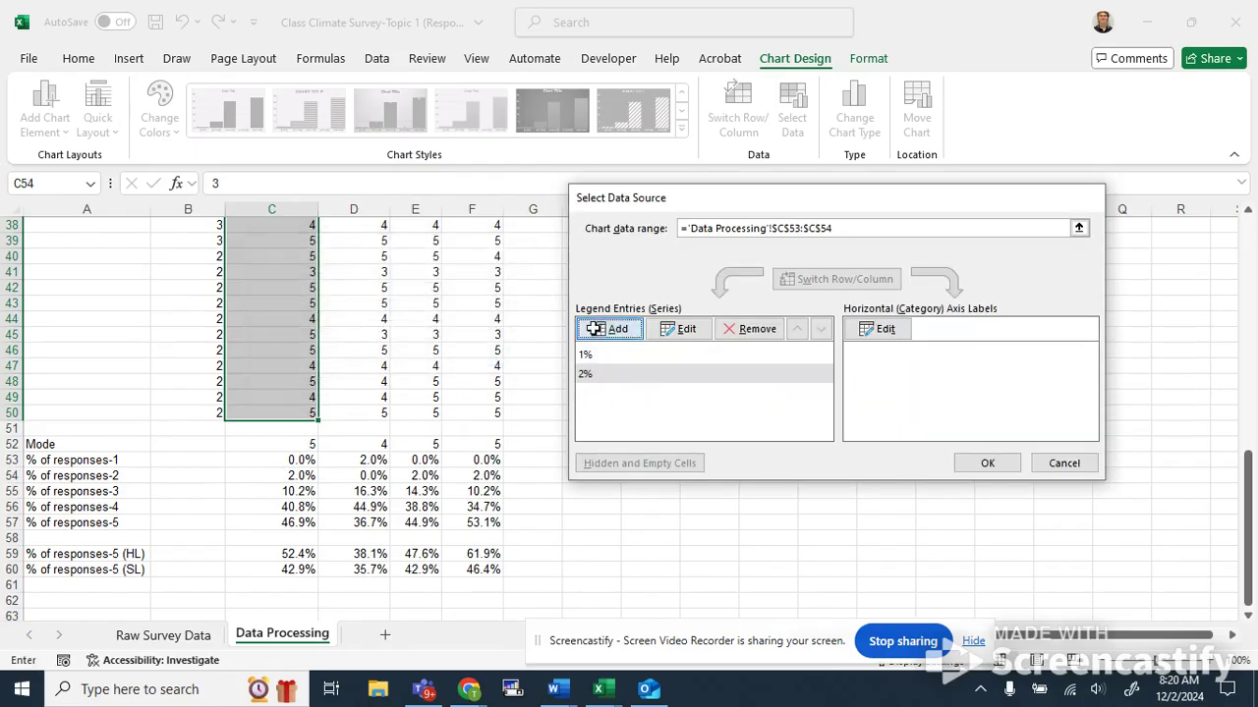
Add a chart series named % 3 that takes its values from cell C55.
click(611, 329)
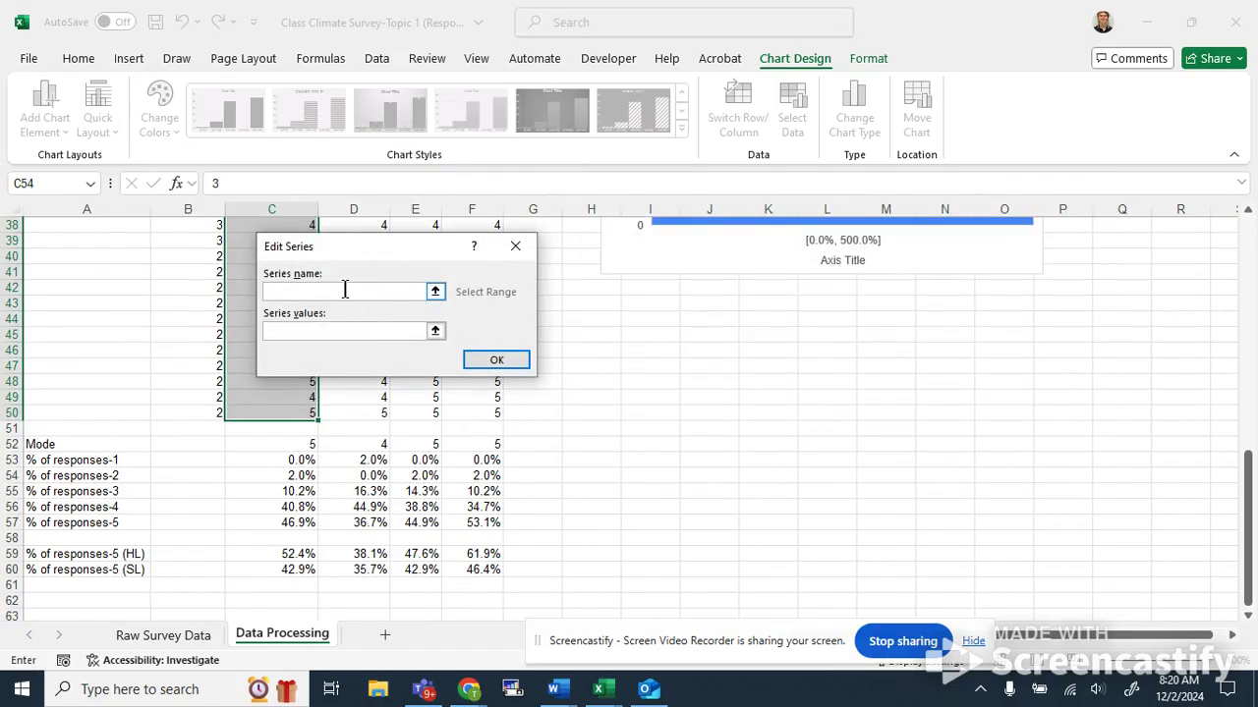
text(%)
key(shift+space)
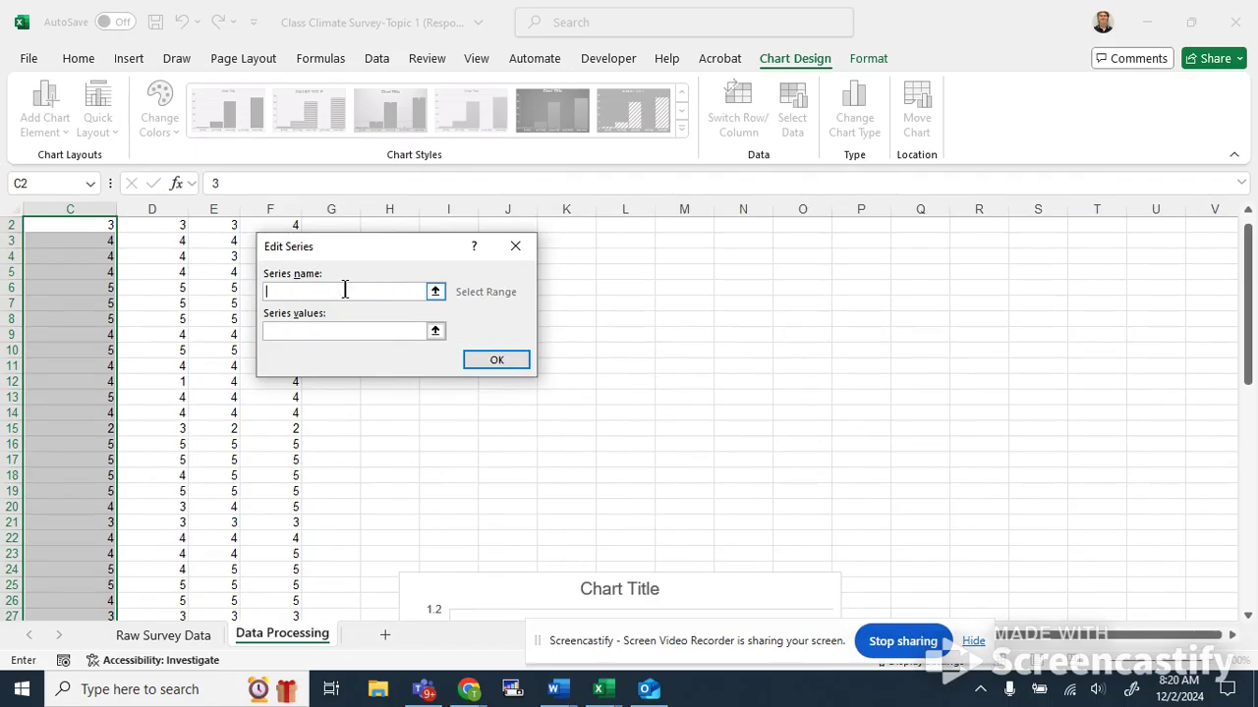
scroll(86, 571, down, 4)
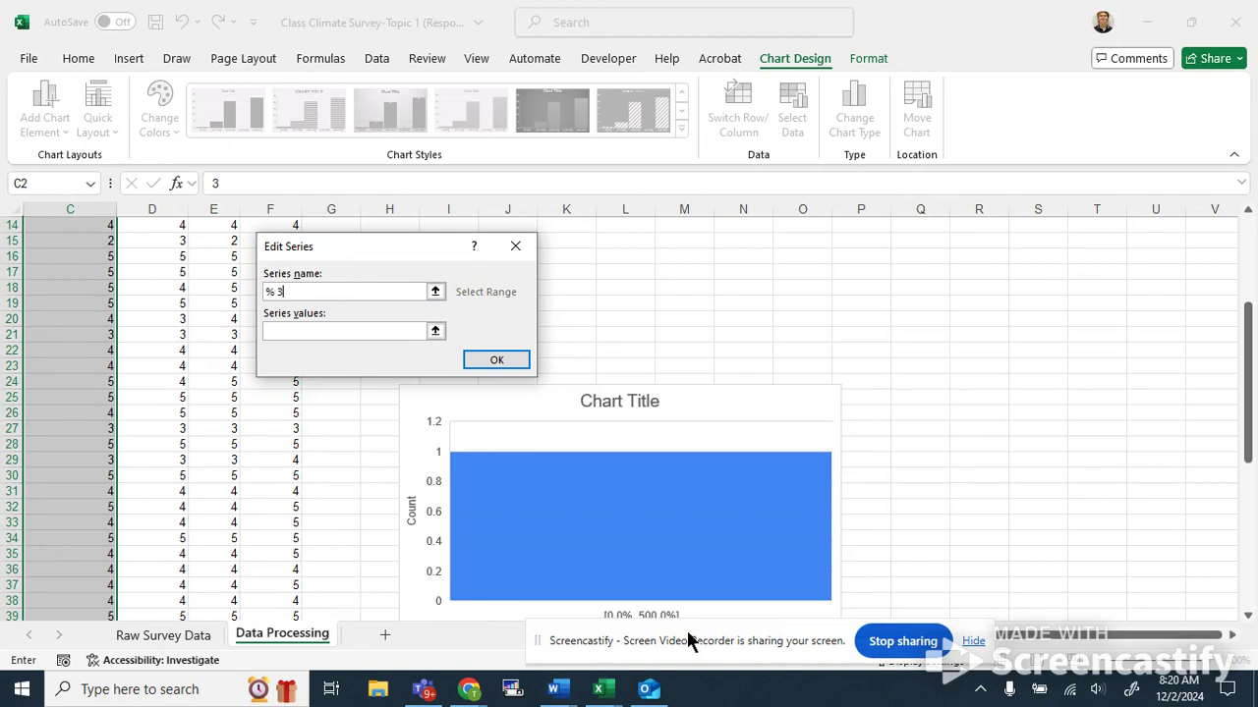
scroll(939, 594, down, 10)
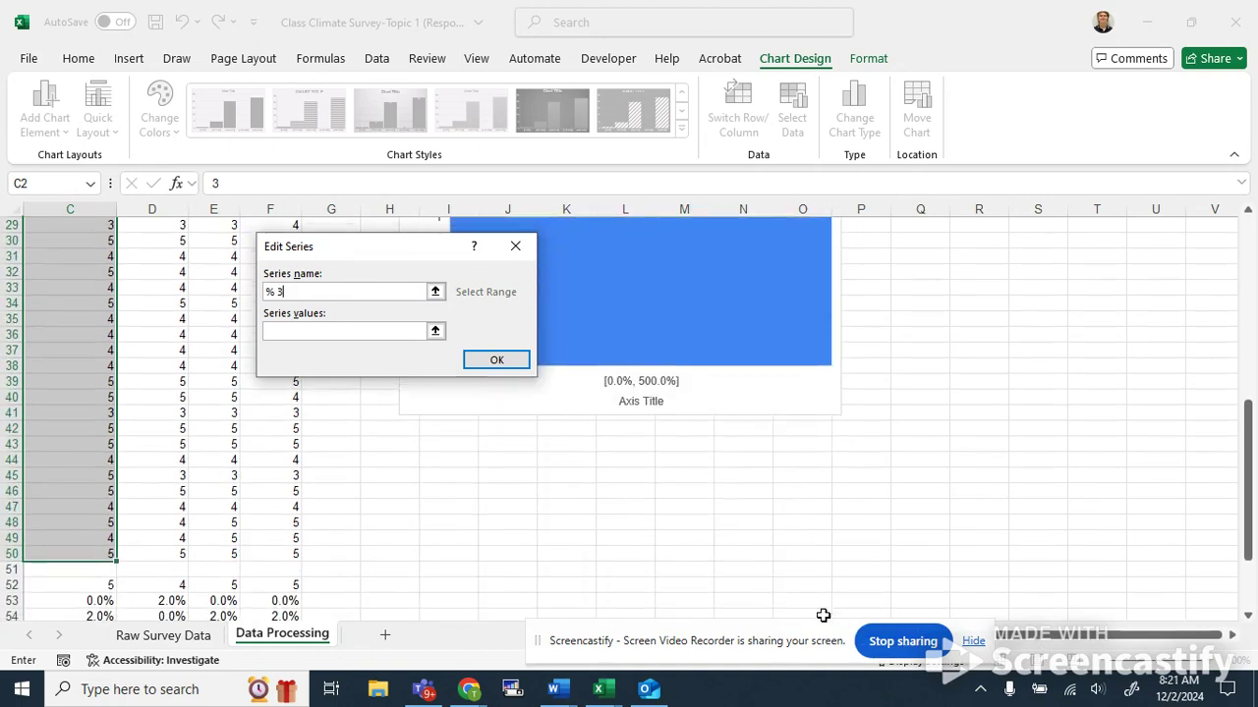
scroll(251, 570, up, 2)
click(74, 491)
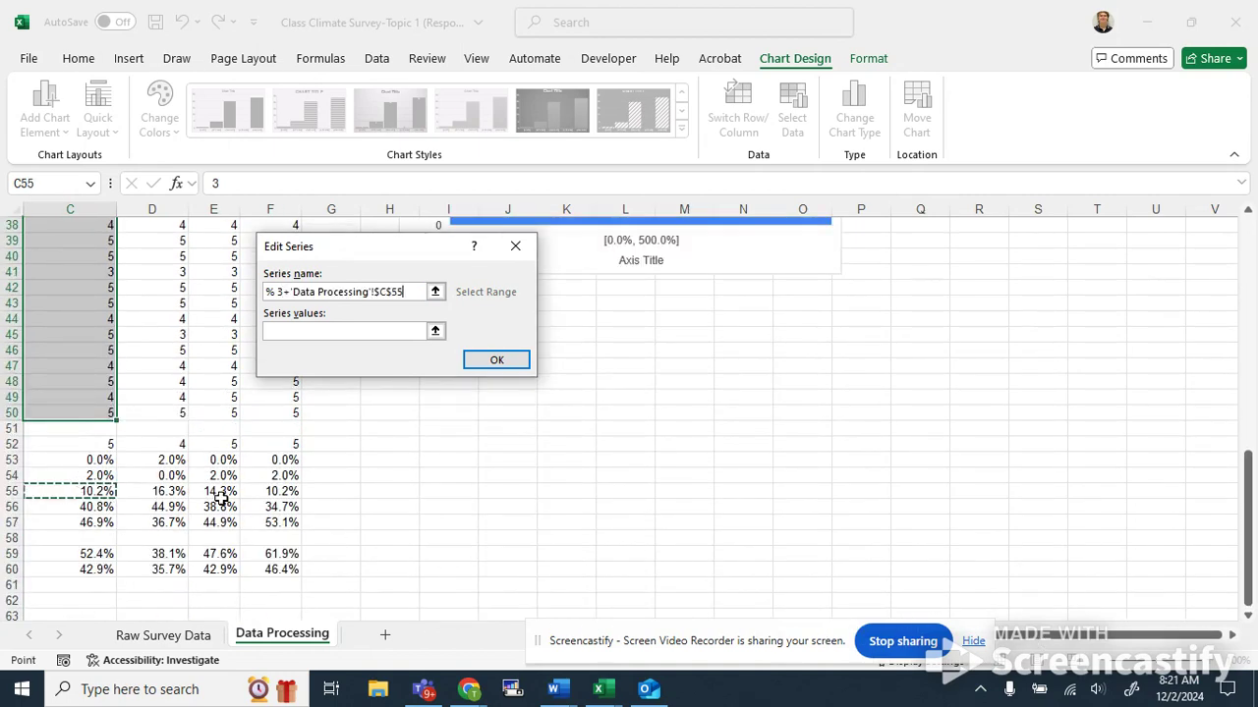
drag(401, 292, 160, 292)
key(BackSpace)
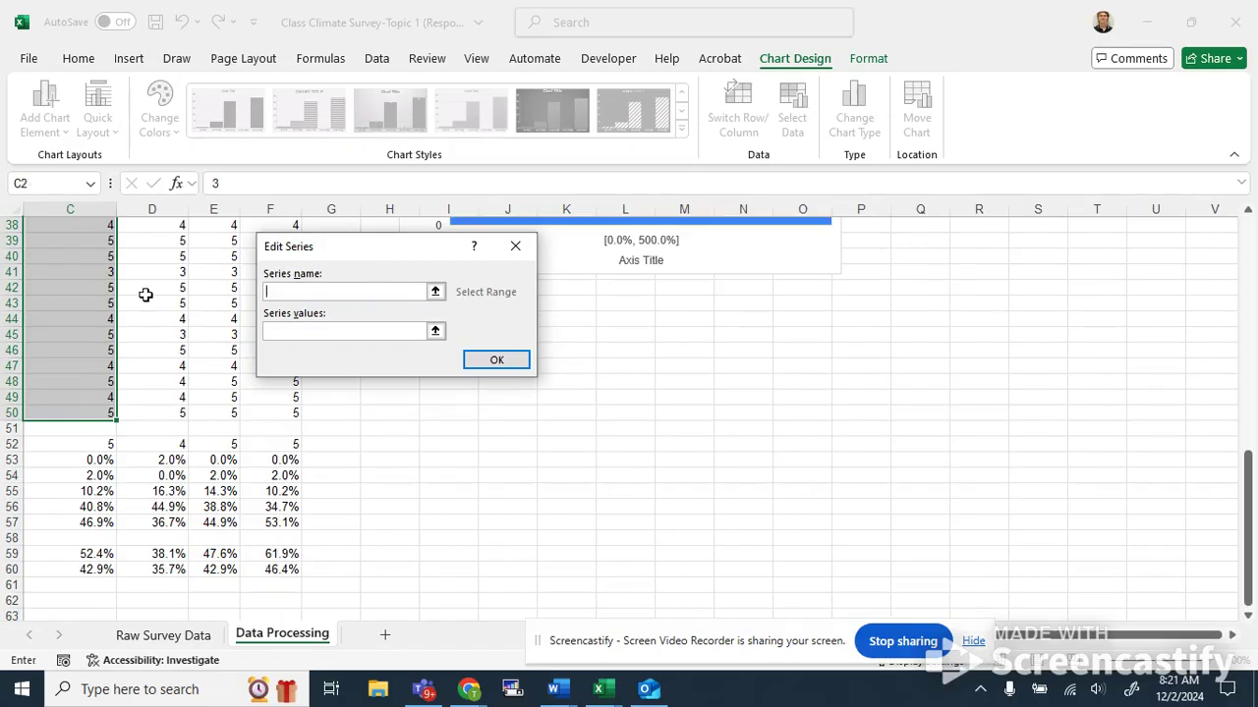
scroll(104, 555, left, 2)
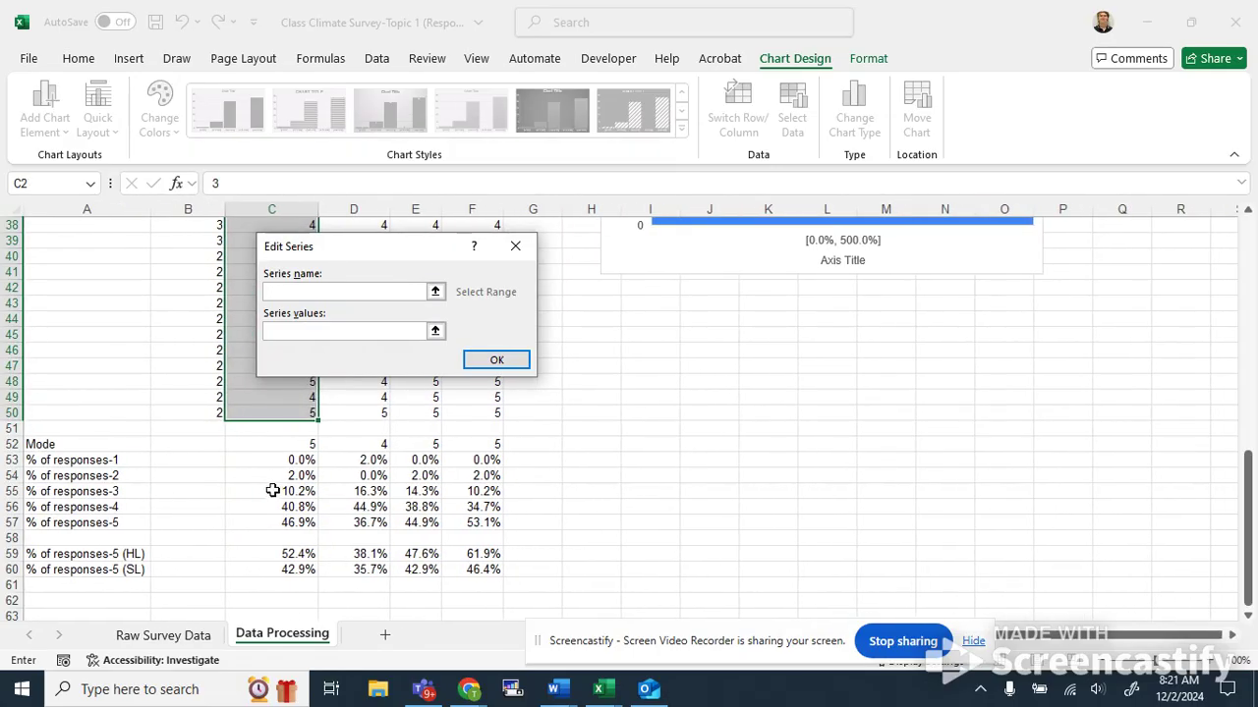
text(% 3)
click(303, 330)
click(295, 490)
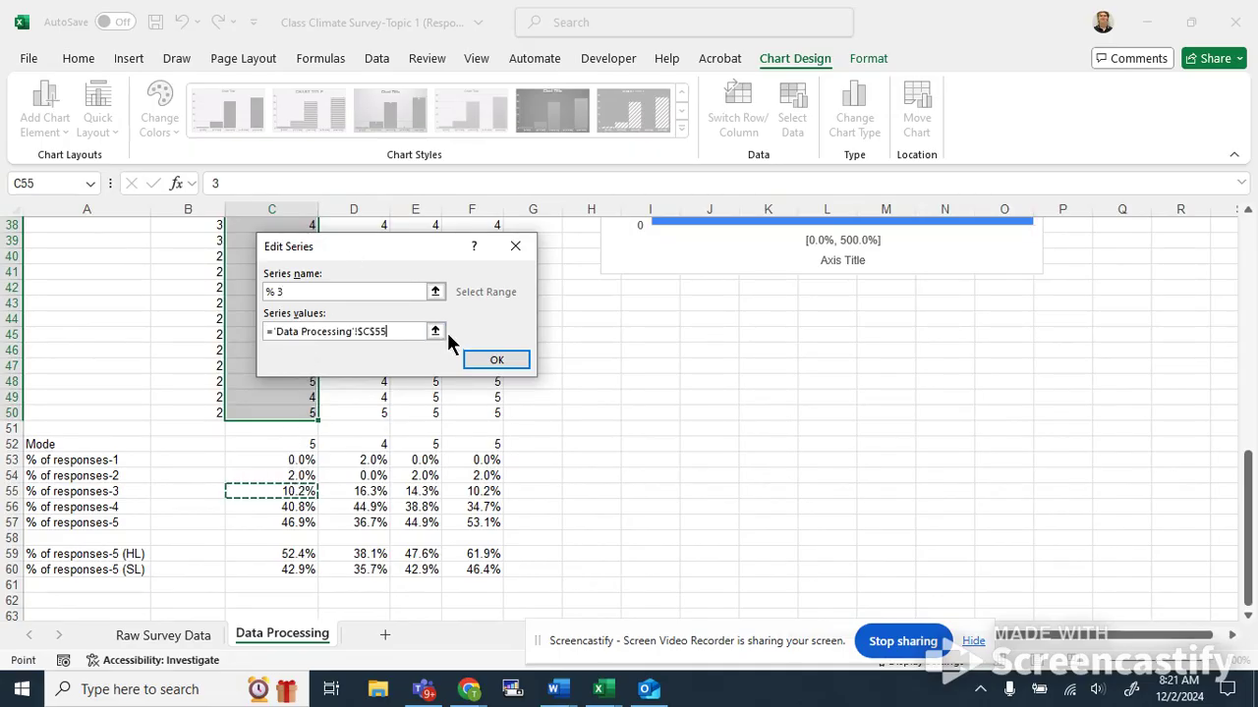
click(485, 359)
Add a chart series named % 4 that takes its values from cell C56.
click(629, 329)
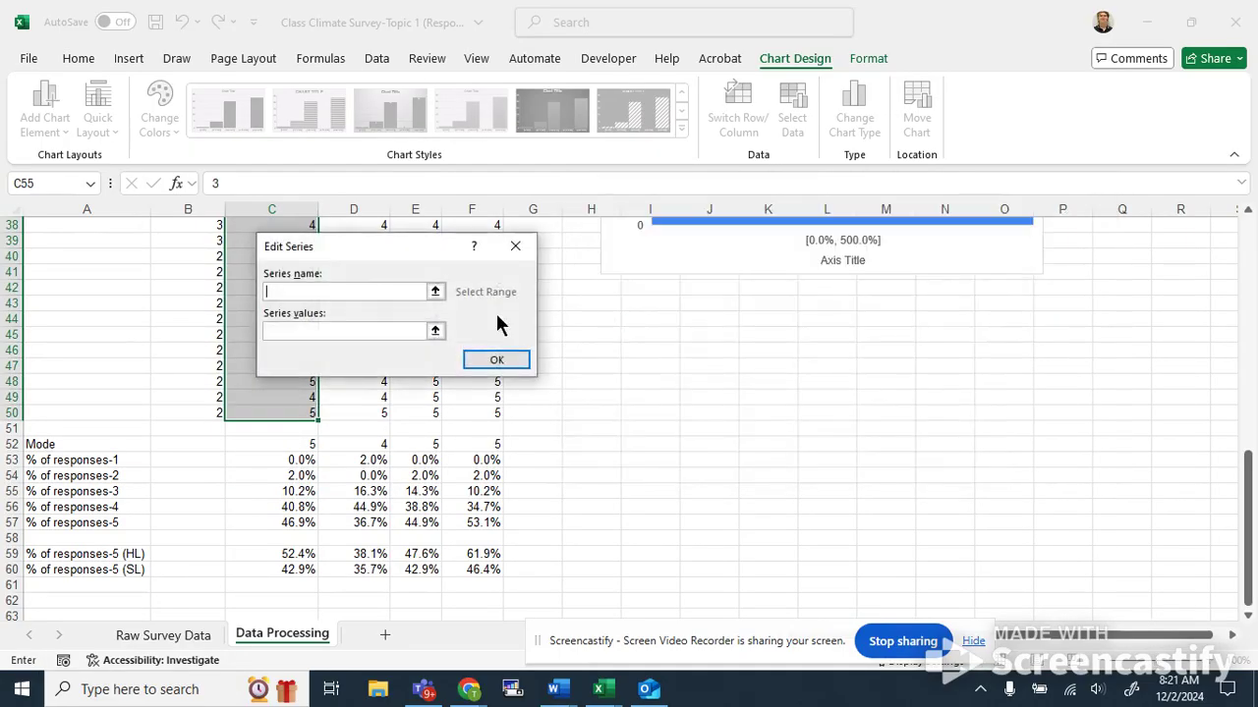
text(%)
key(shift+space)
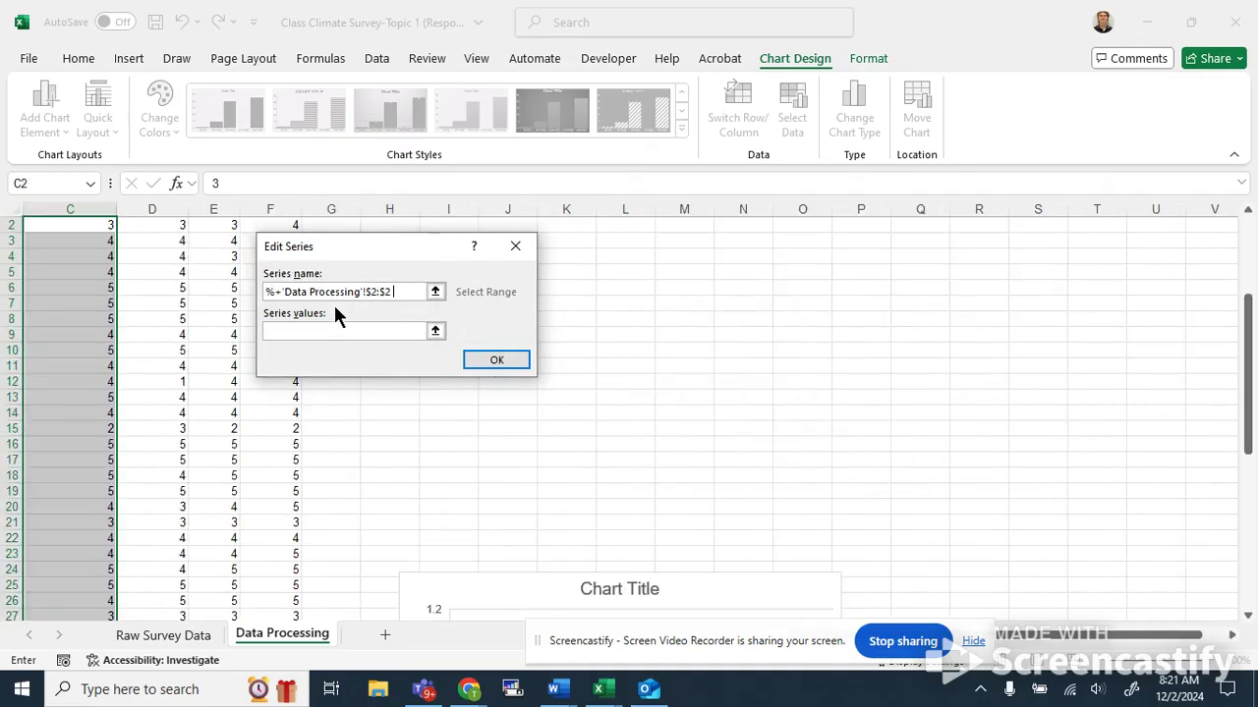
text(o)
key(BackSpace)
key(BackSpace)
key(BackSpace)
key(BackSpace)
key(BackSpace)
key(BackSpace)
key(BackSpace)
key(BackSpace)
key(BackSpace)
key(BackSpace)
key(BackSpace)
key(BackSpace)
key(BackSpace)
key(BackSpace)
key(BackSpace)
key(BackSpace)
key(BackSpace)
key(BackSpace)
key(BackSpace)
key(BackSpace)
key(BackSpace)
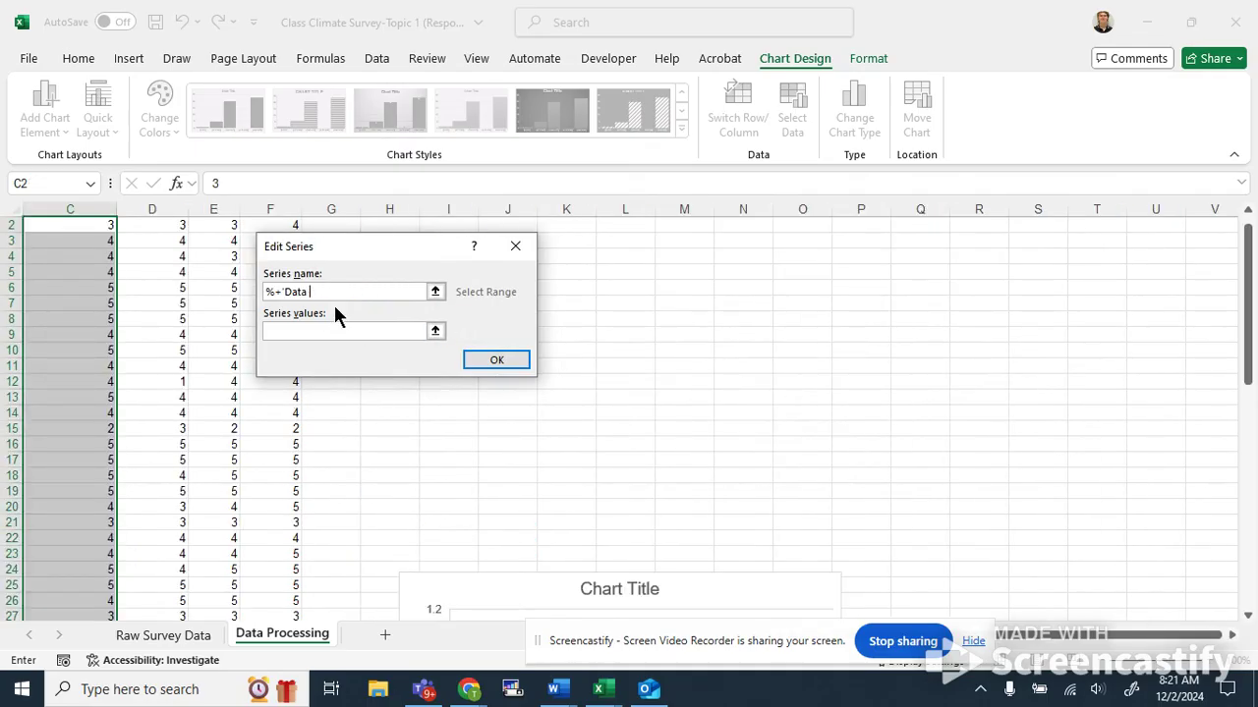
text(% 4)
key(Tab)
scroll(121, 536, down, 20)
scroll(123, 536, up, 4)
click(79, 319)
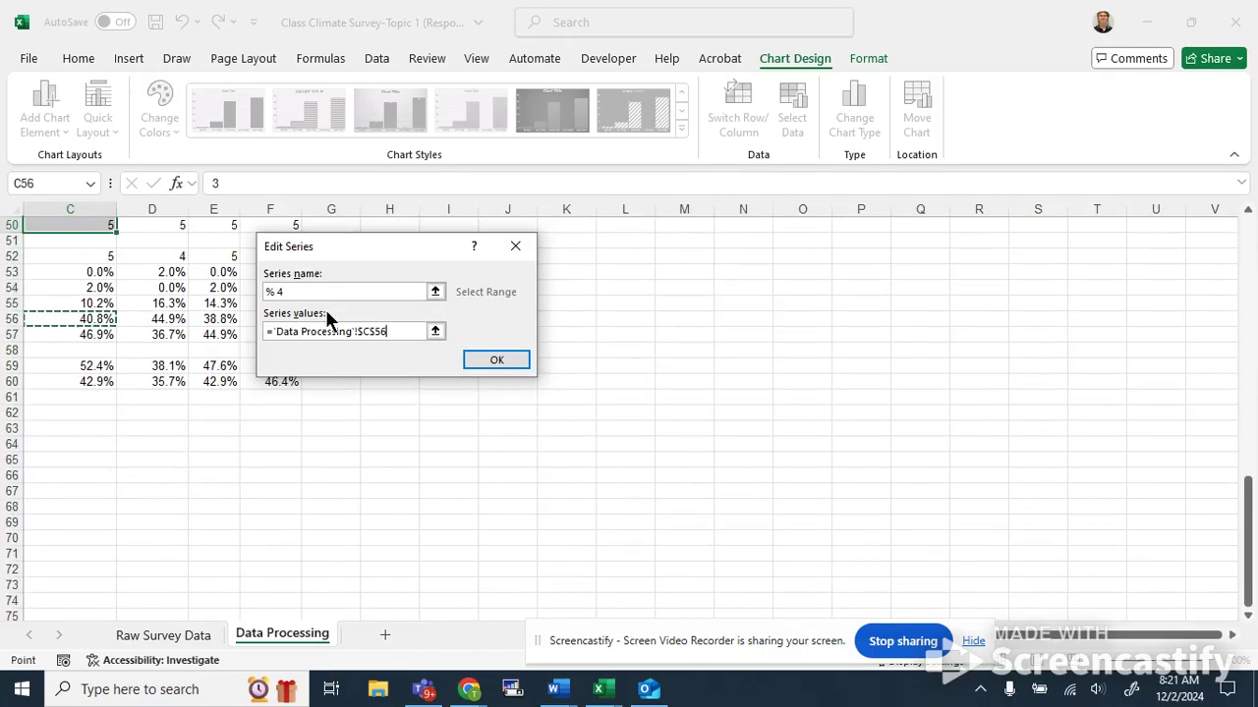
click(511, 359)
Add a chart series named % 5 from cell C57 and confirm the data source.
click(614, 332)
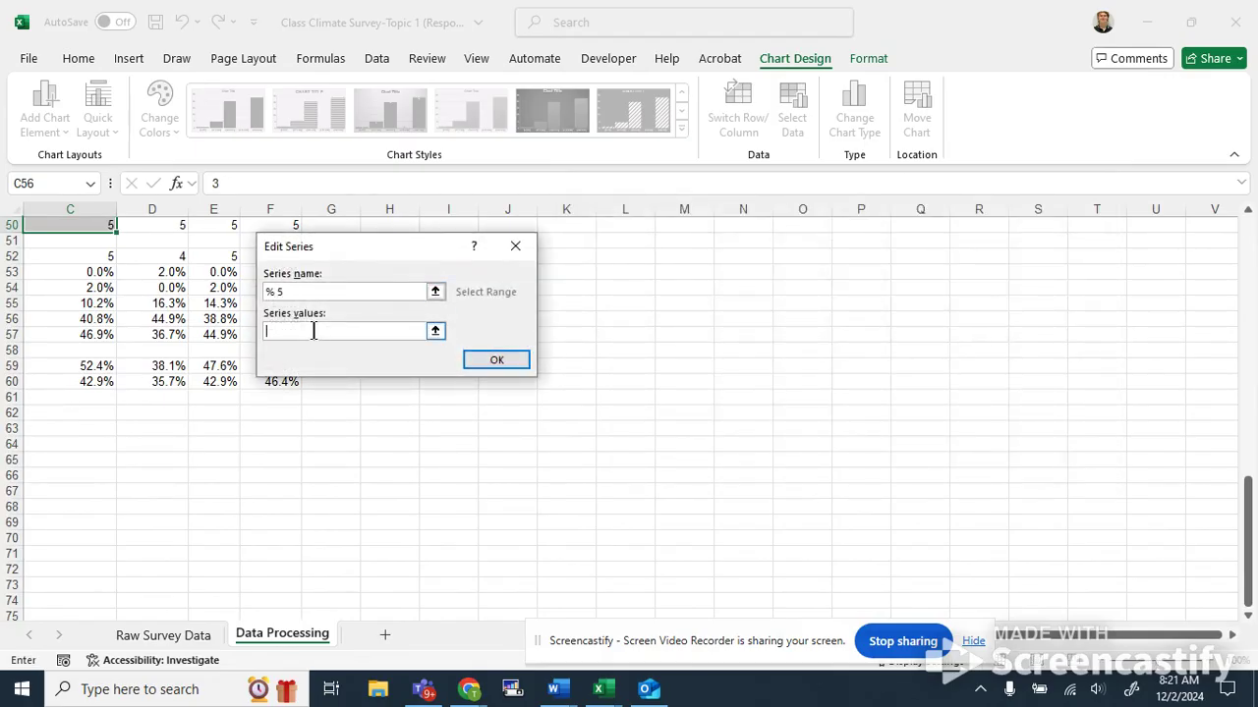
click(105, 348)
click(107, 334)
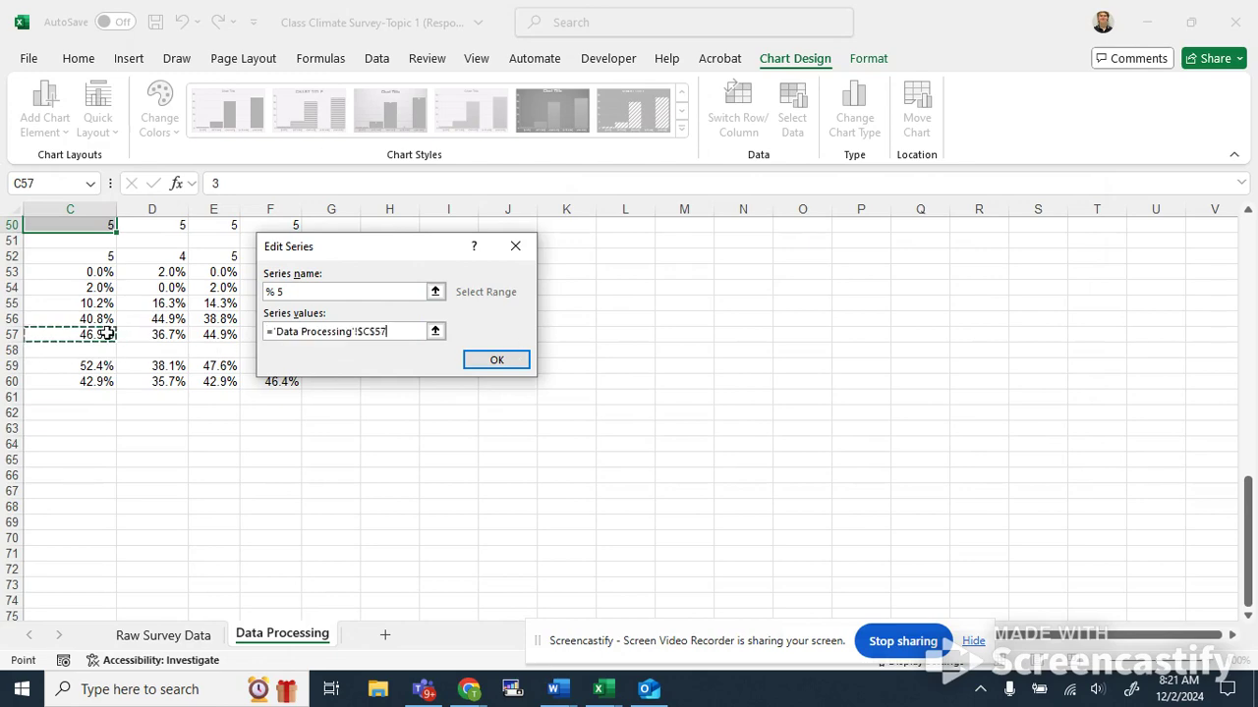
click(494, 360)
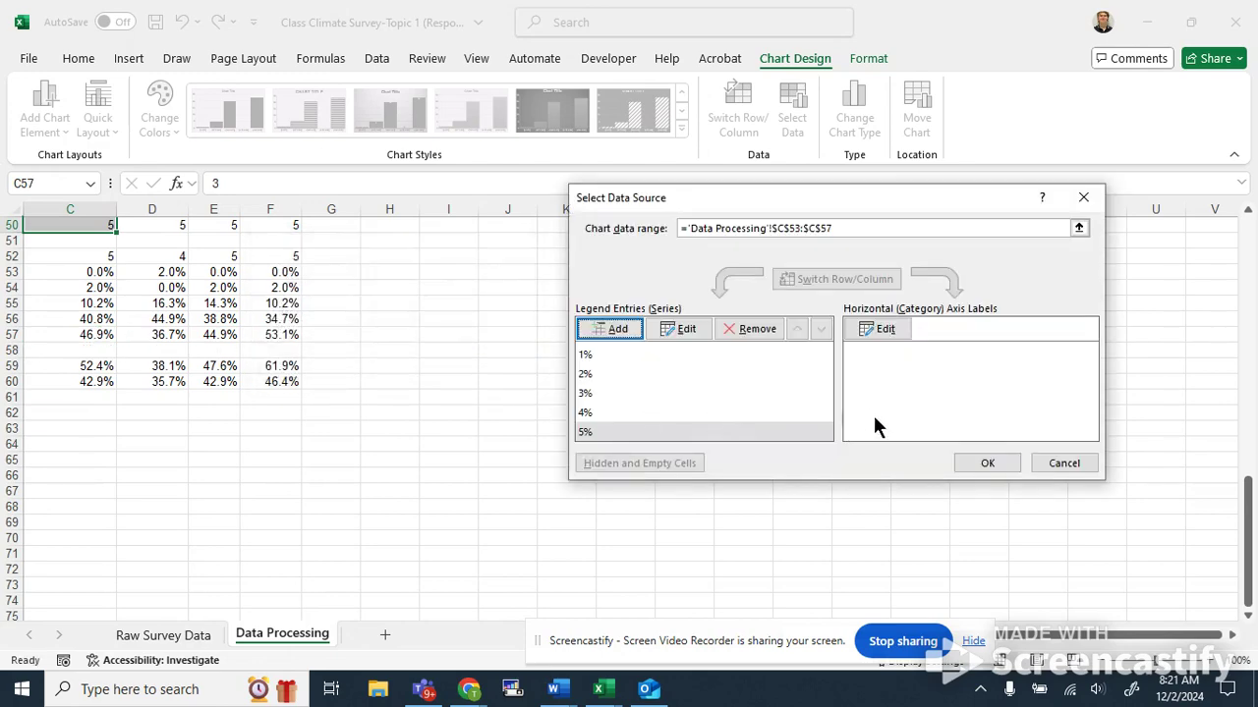
click(987, 463)
Reopen the chart's data source without changes, then delete the histogram chart from the sheet.
scroll(898, 480, up, 10)
scroll(685, 450, down, 1)
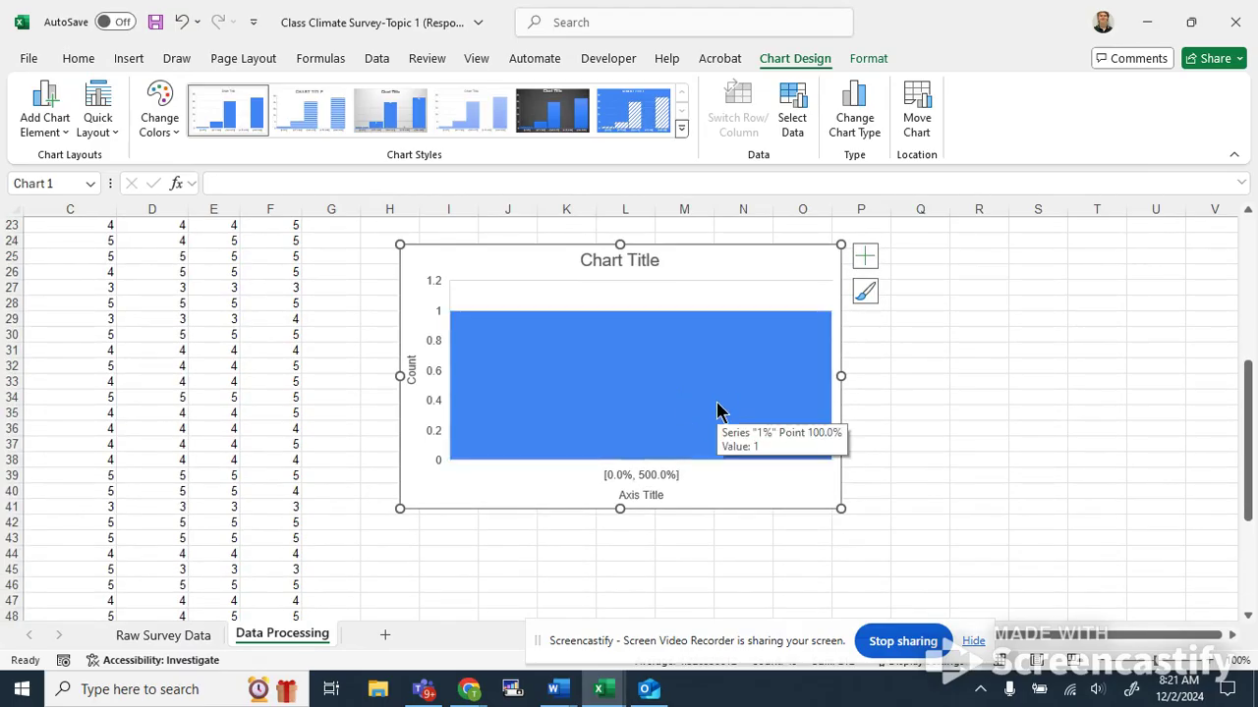
scroll(710, 415, up, 2)
scroll(711, 416, down, 1)
click(710, 416)
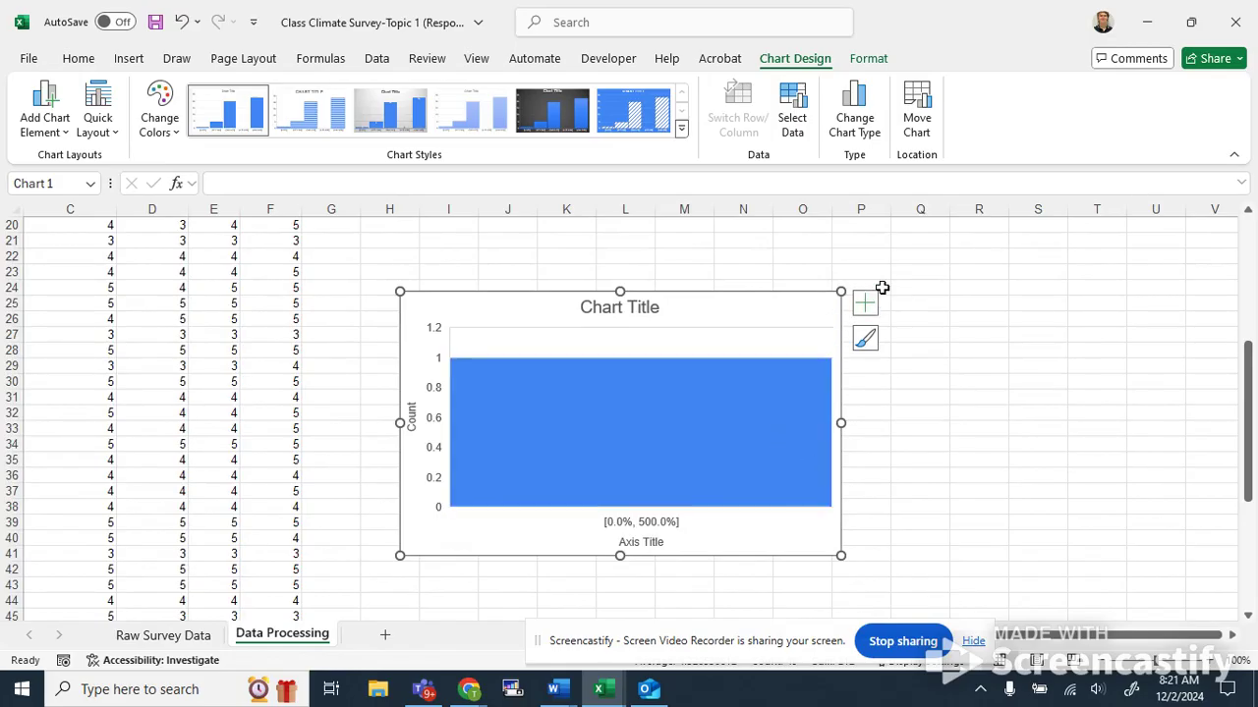
click(798, 130)
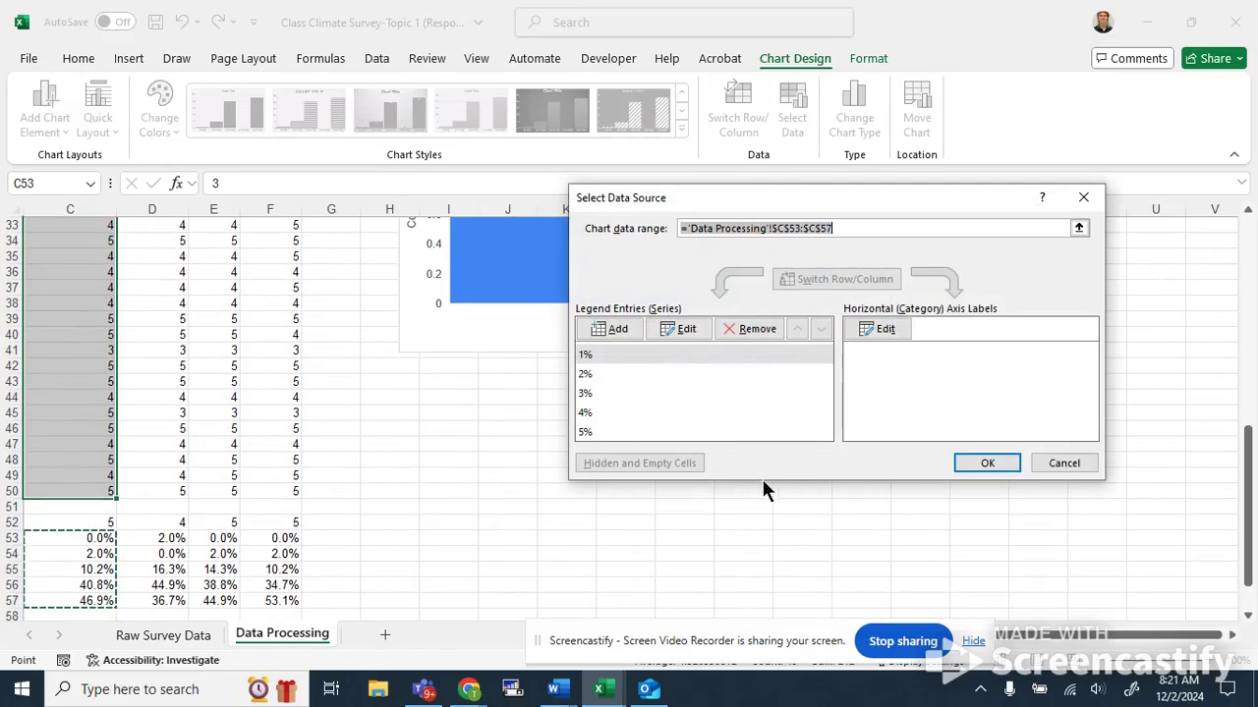
click(1076, 461)
scroll(735, 393, up, 1)
key(Delete)
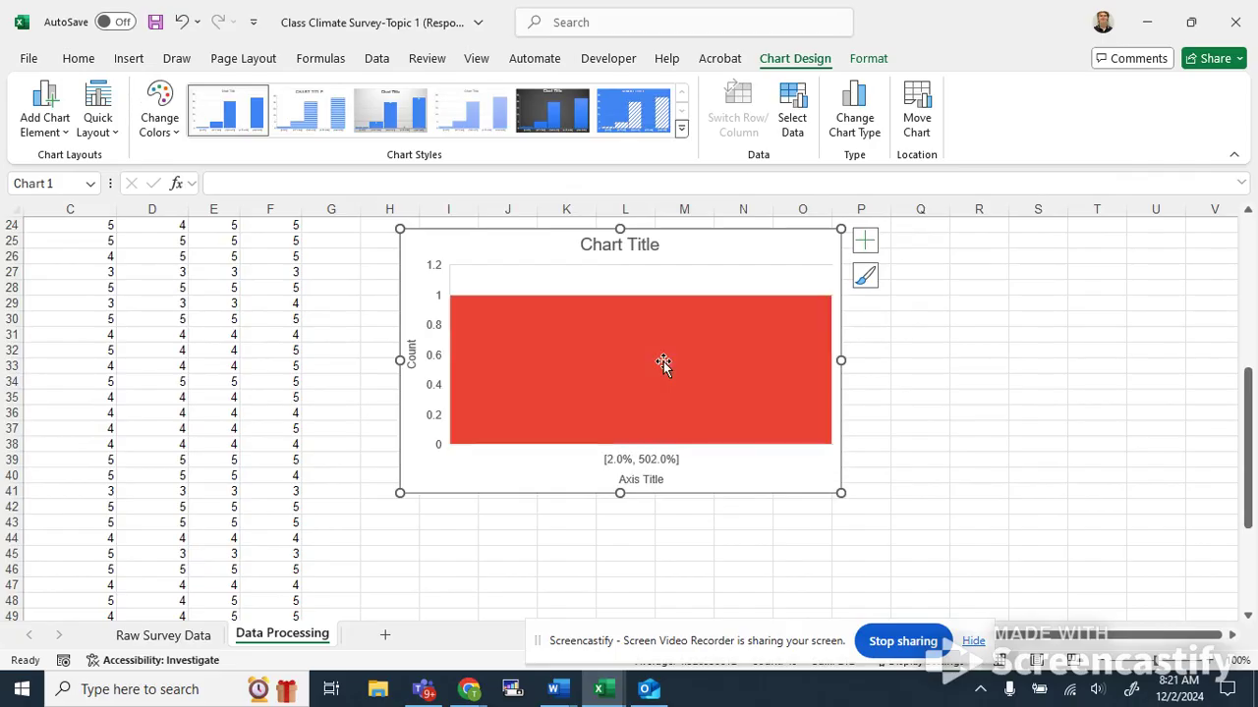
key(Delete)
click(599, 323)
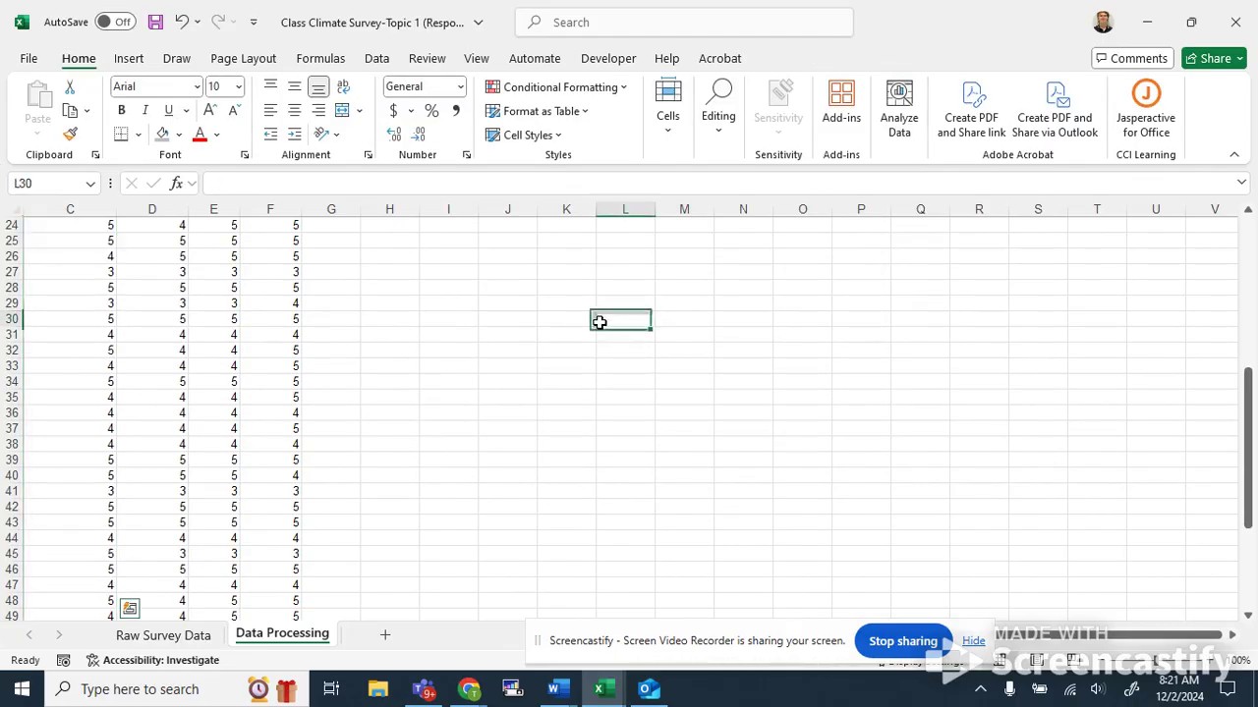
scroll(600, 324, down, 5)
scroll(200, 412, left, 2)
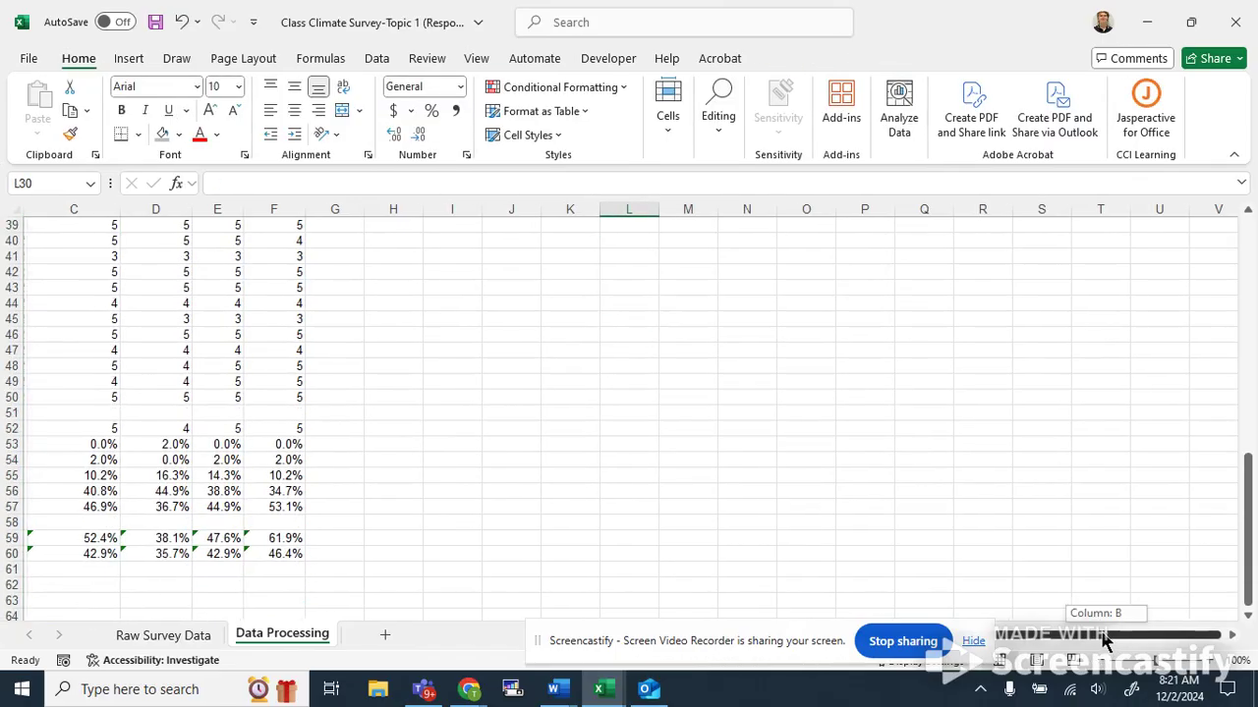
scroll(298, 452, up, 13)
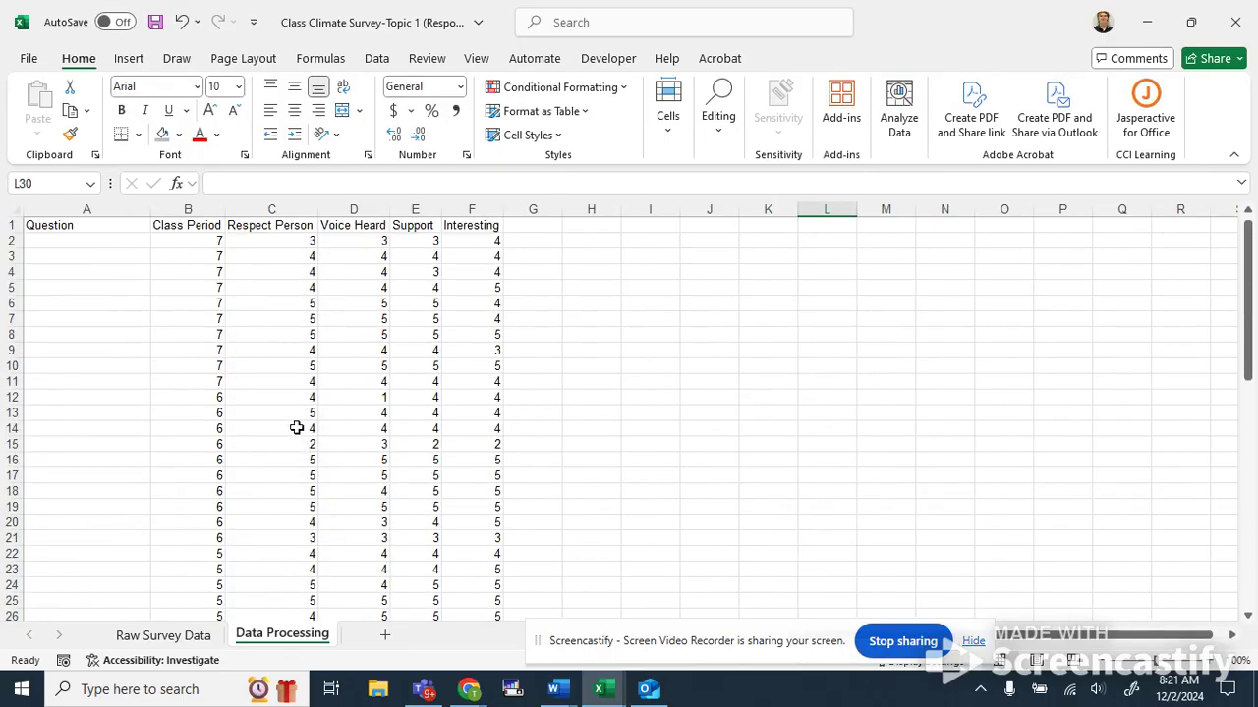
drag(293, 241, 291, 601)
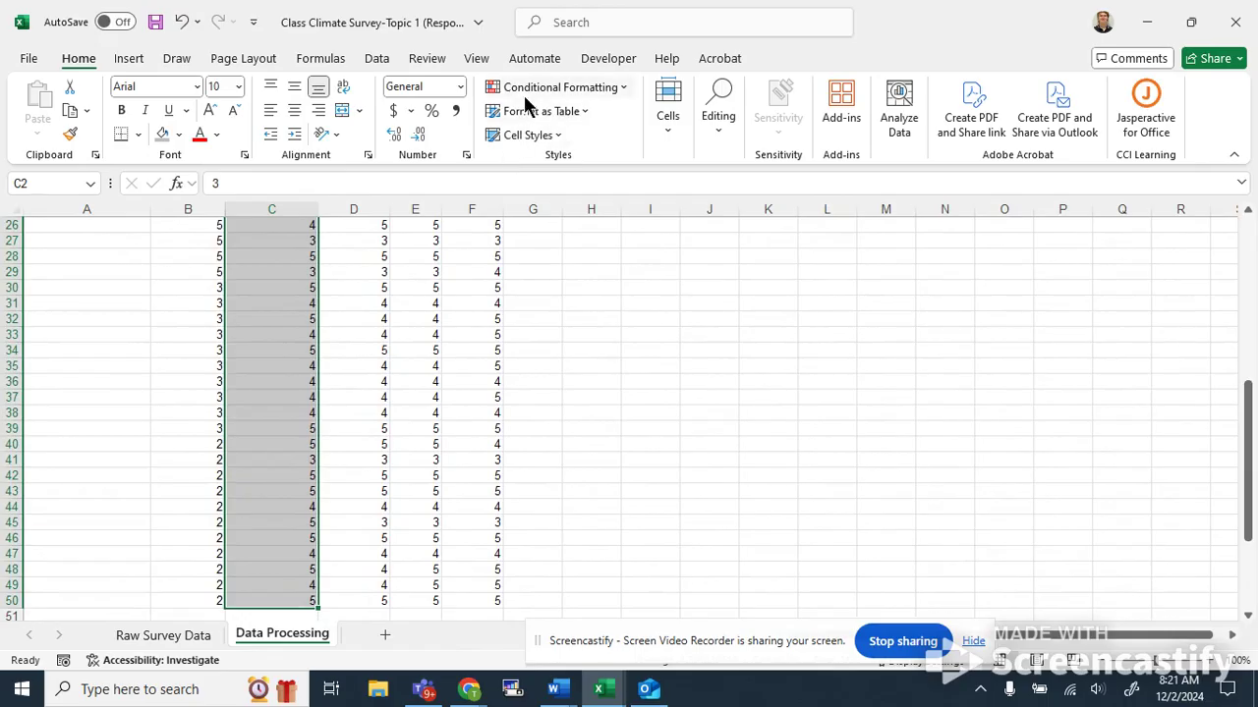
click(129, 59)
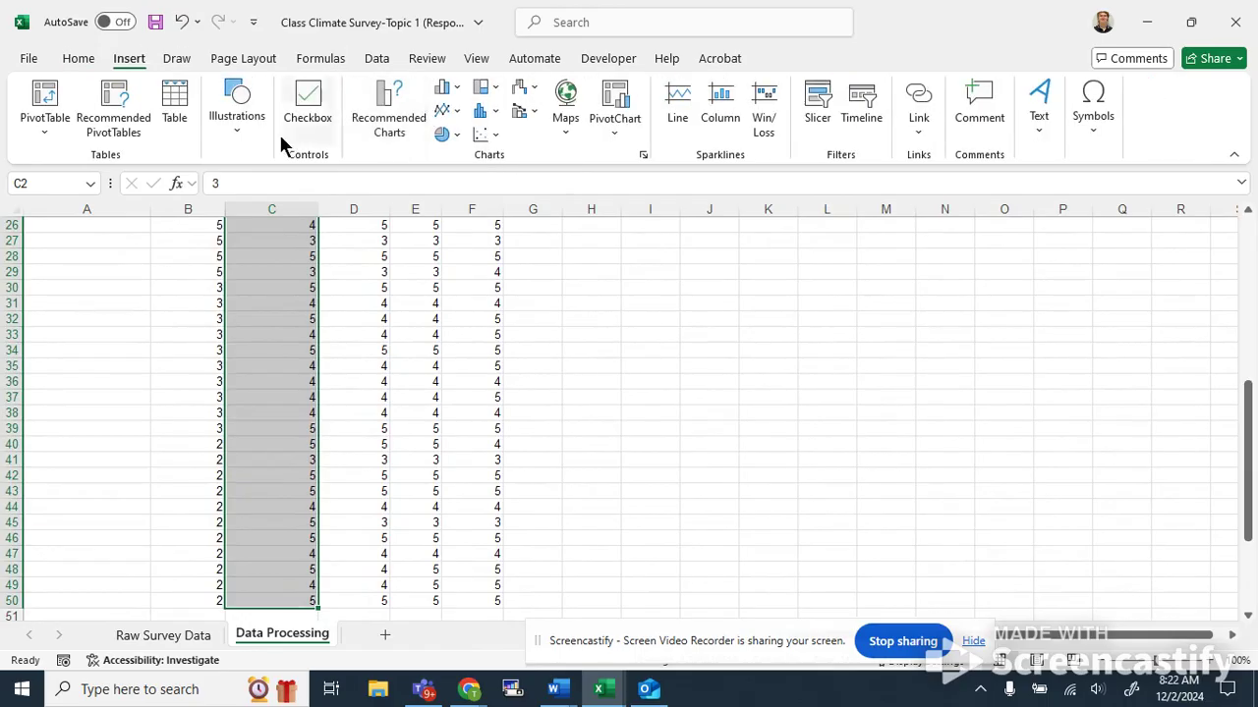
click(417, 135)
click(432, 271)
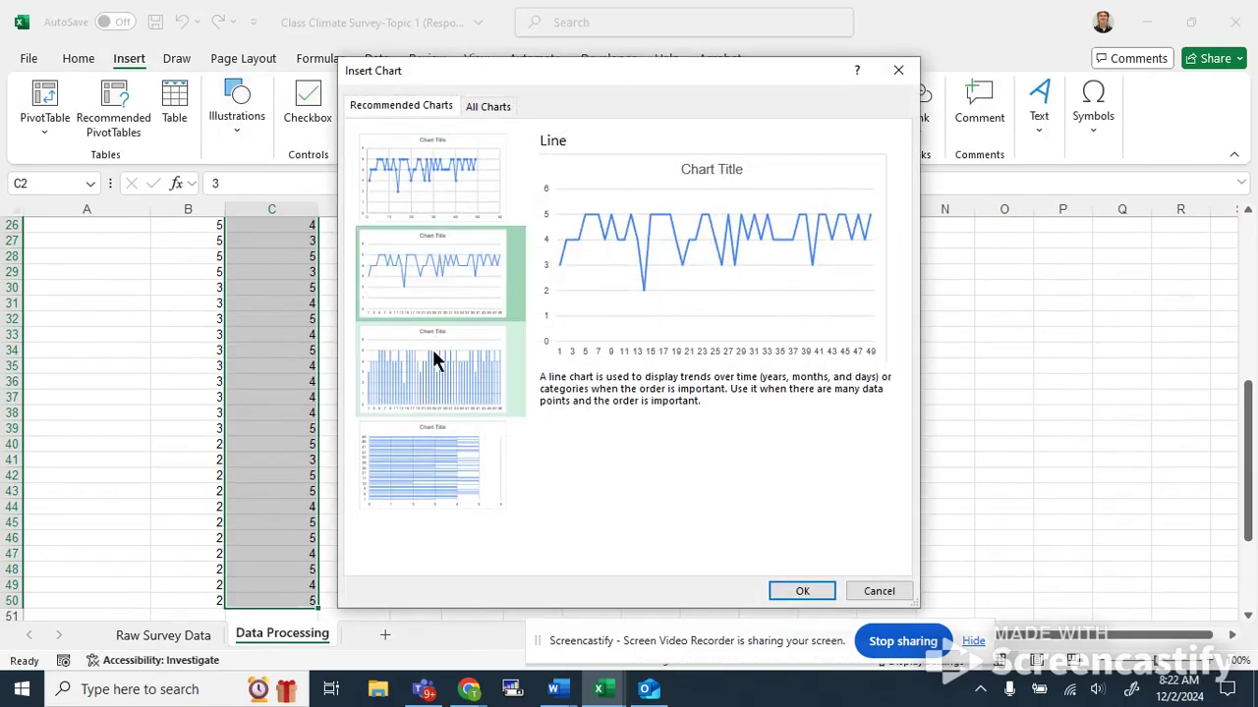
click(435, 349)
click(481, 106)
click(572, 157)
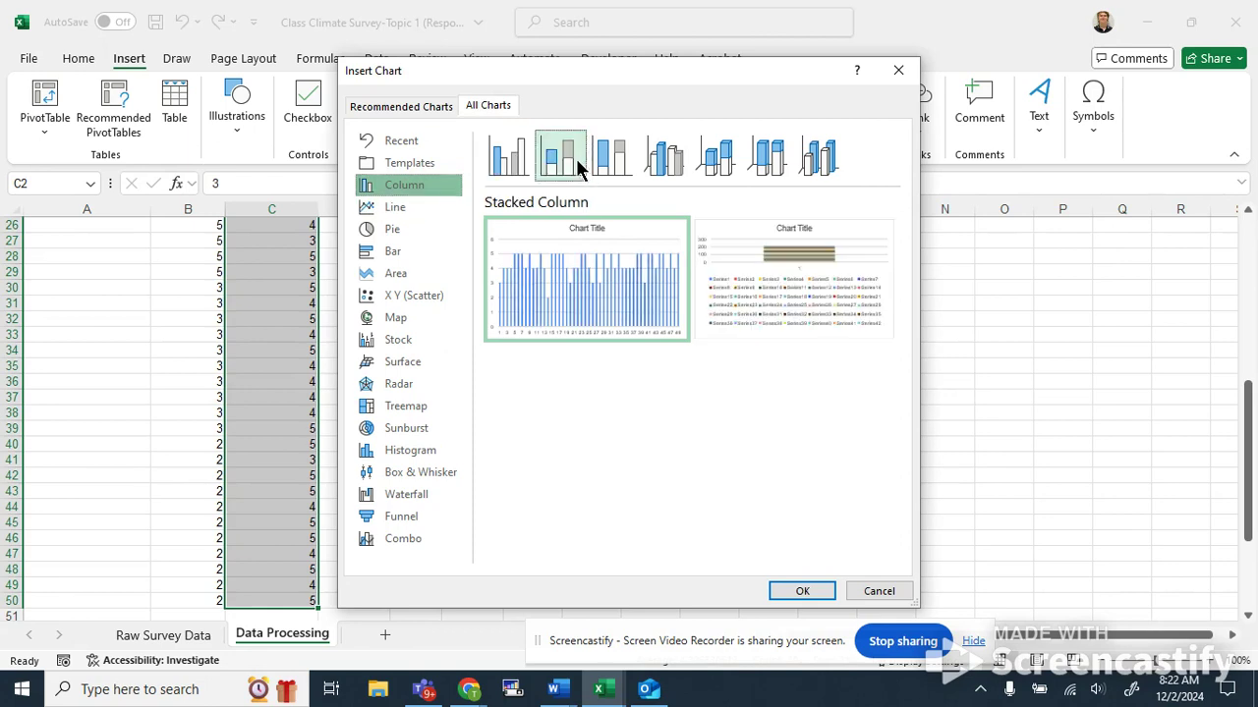
click(400, 232)
click(574, 166)
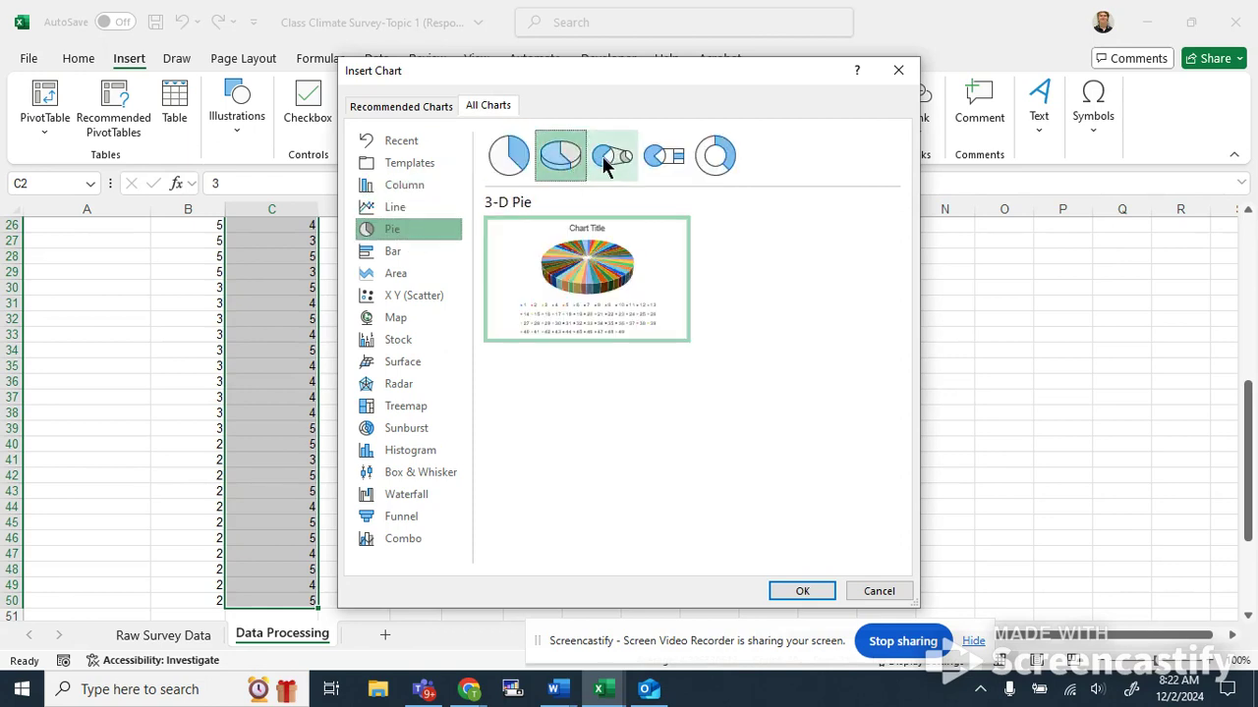
click(606, 164)
mouse_move(564, 295)
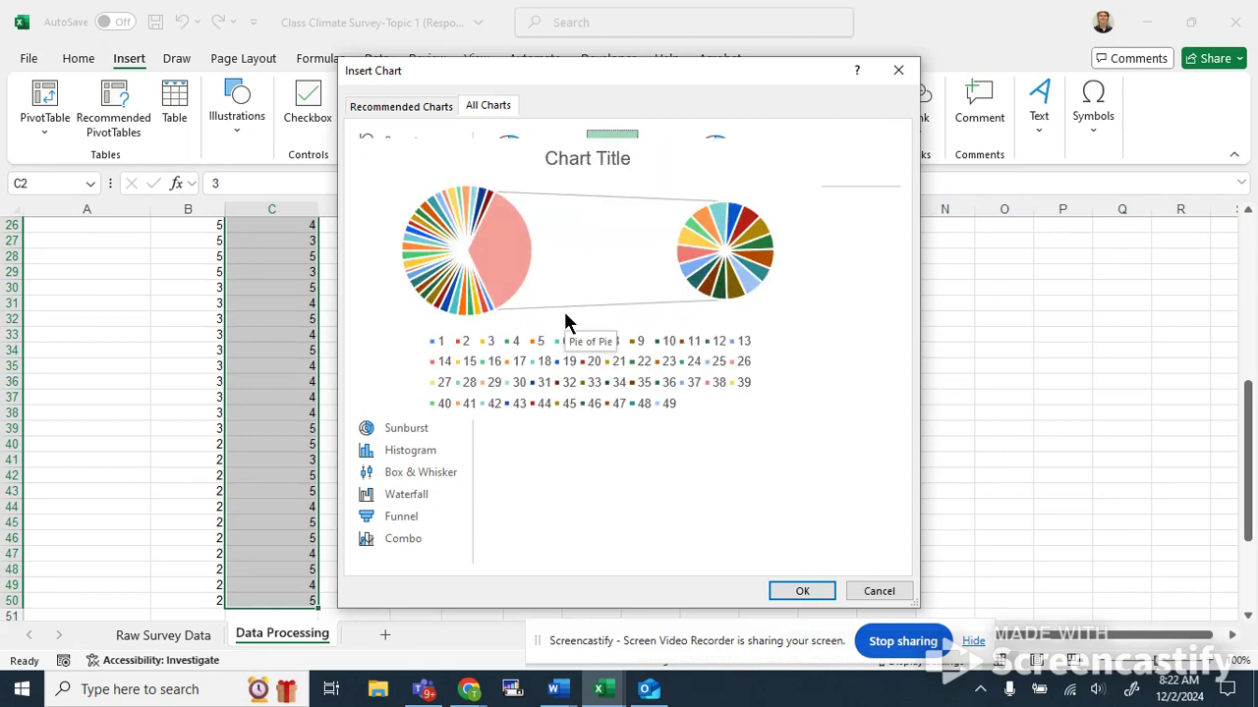
click(509, 155)
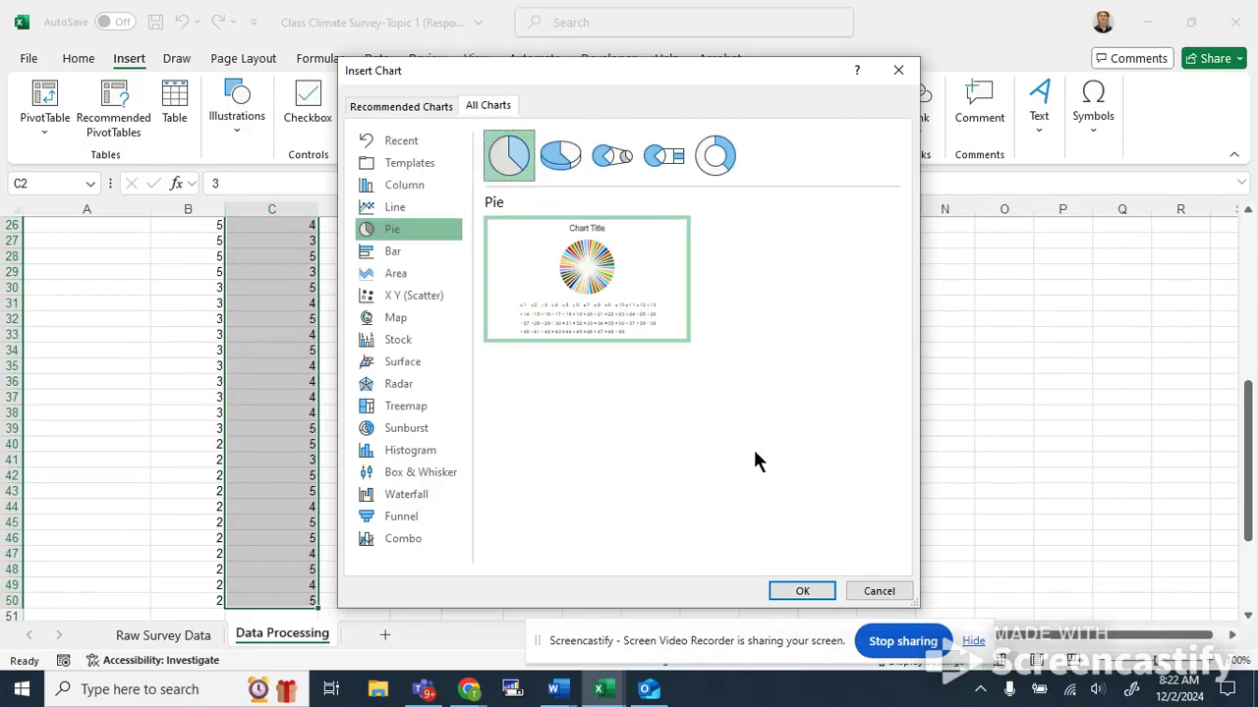
click(879, 592)
Insert a 2-D pie chart of the Respect Person responses in C2:C50, reposition it, then delete it.
click(448, 135)
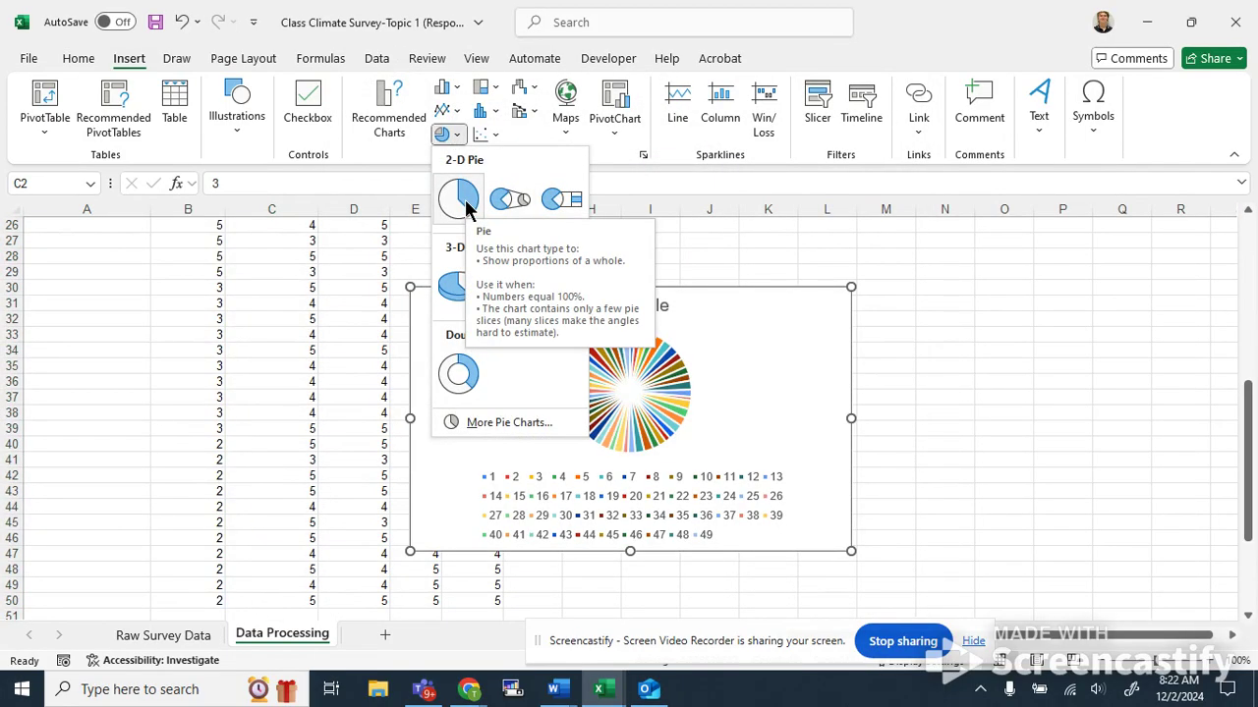
click(466, 206)
drag(659, 304, 830, 323)
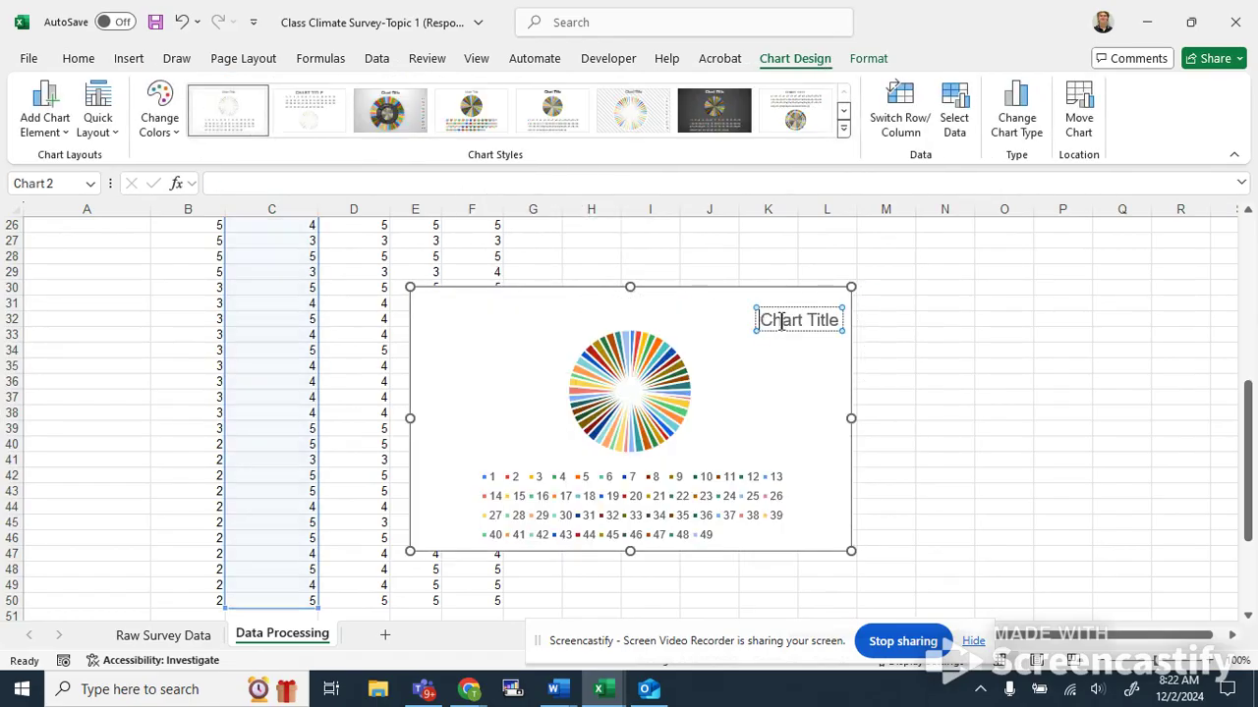
drag(747, 289, 878, 292)
scroll(203, 367, down, 3)
scroll(334, 389, up, 11)
scroll(334, 389, down, 15)
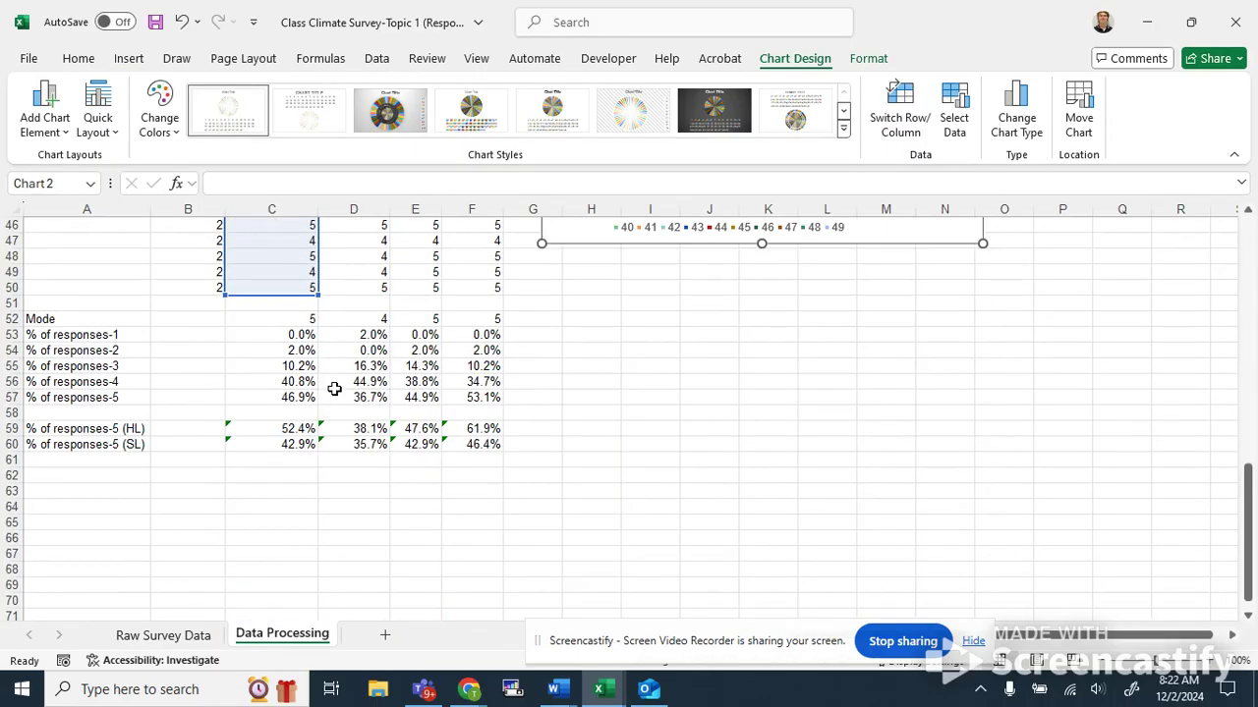
scroll(413, 383, up, 3)
scroll(590, 334, up, 4)
click(746, 397)
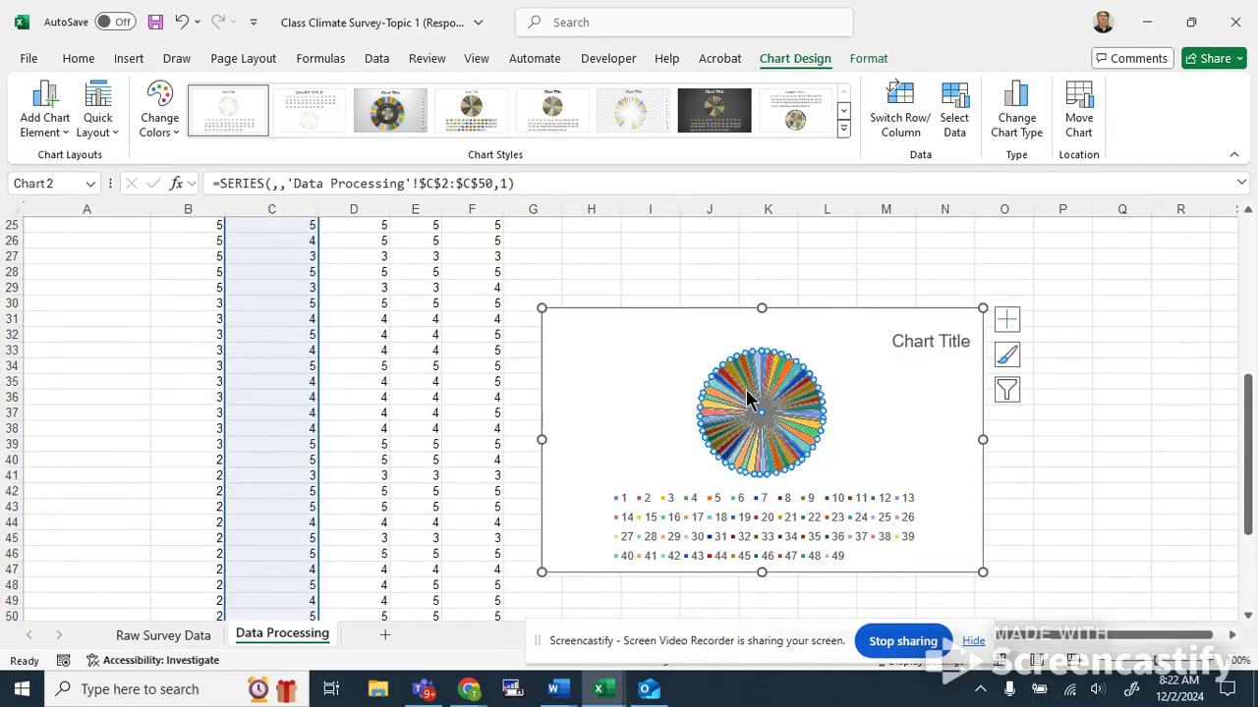
scroll(311, 381, down, 5)
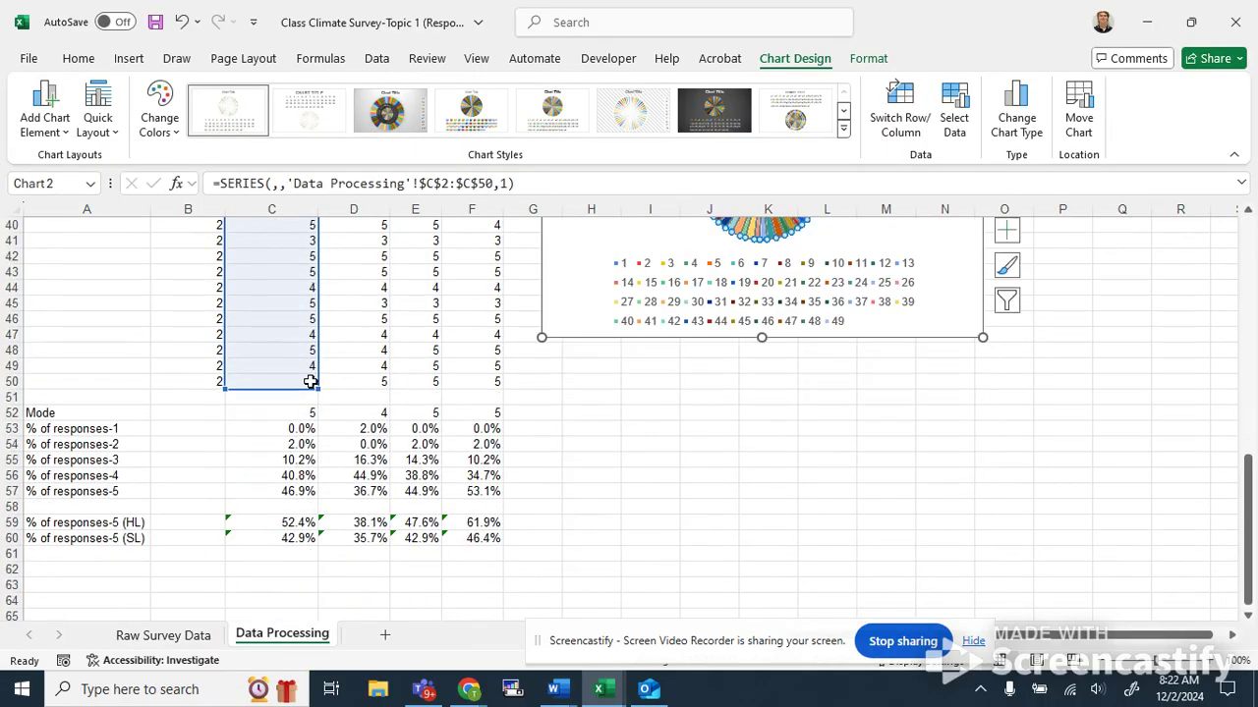
scroll(311, 381, up, 13)
scroll(307, 379, down, 7)
scroll(306, 380, down, 4)
scroll(772, 328, up, 2)
click(934, 337)
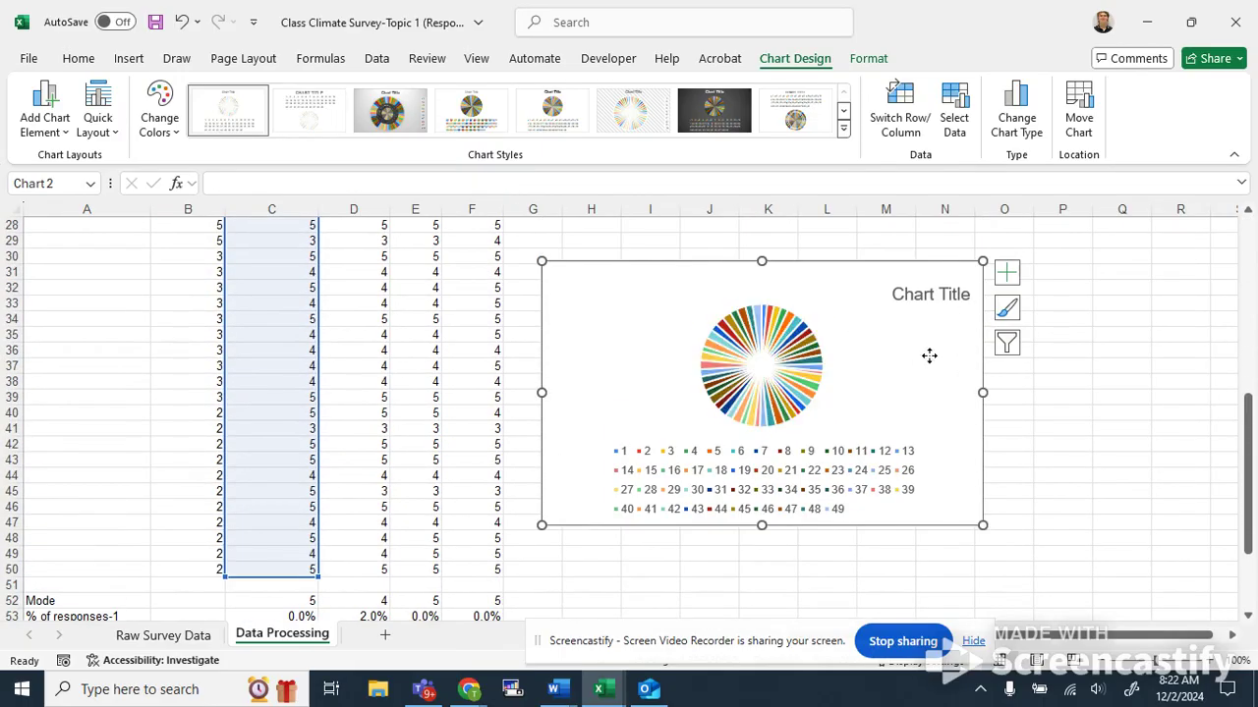
key(Delete)
Insert a 2-D pie chart from the response percentages in C53:C57 and place it beside the data.
scroll(927, 359, down, 4)
click(826, 319)
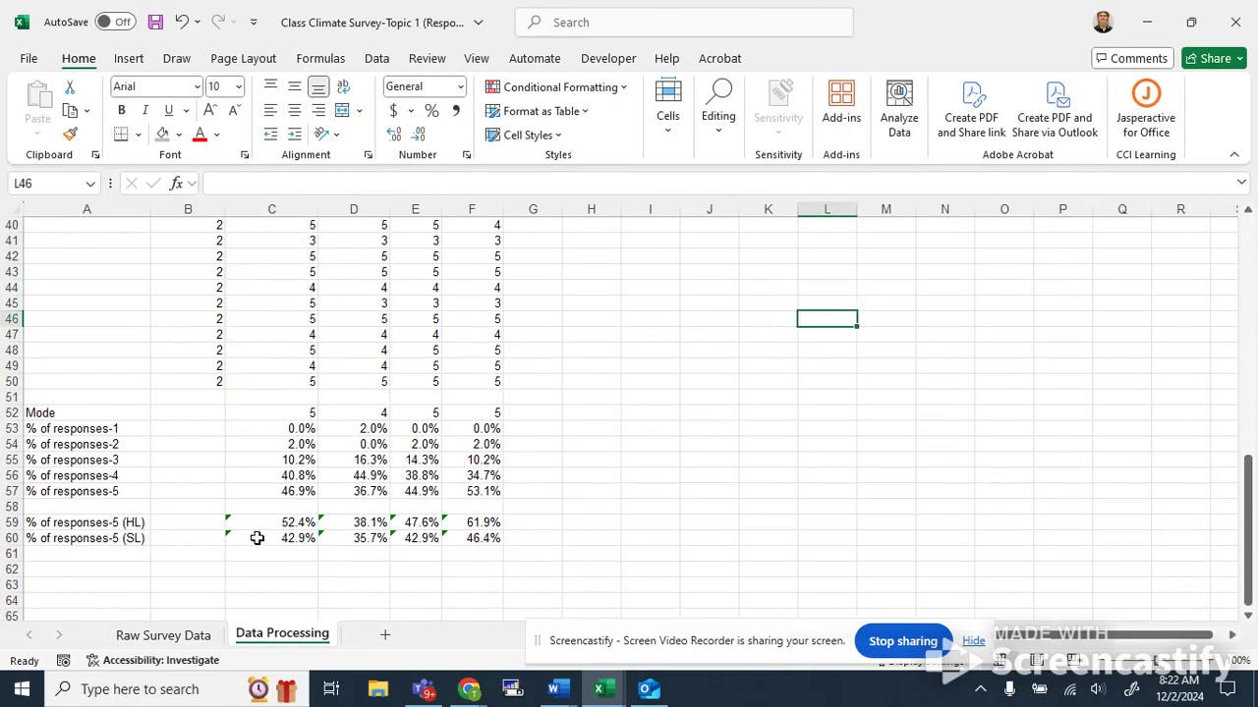
drag(265, 429, 485, 430)
click(716, 491)
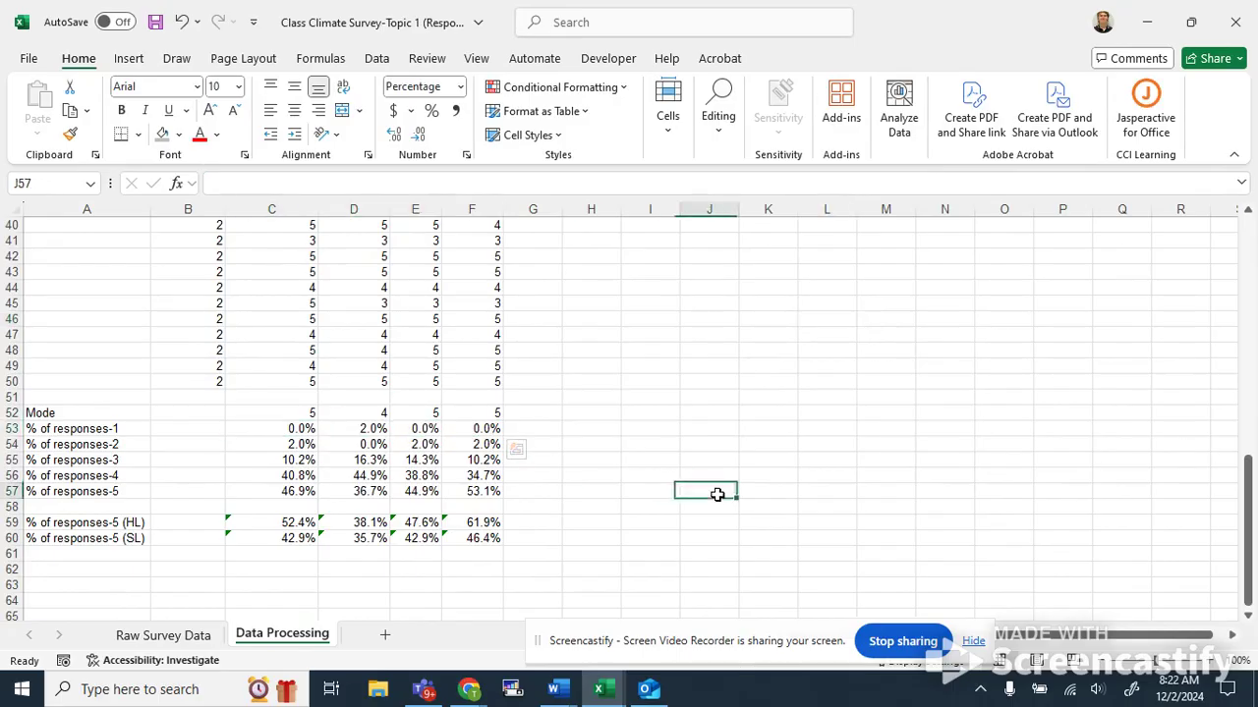
drag(300, 428, 300, 489)
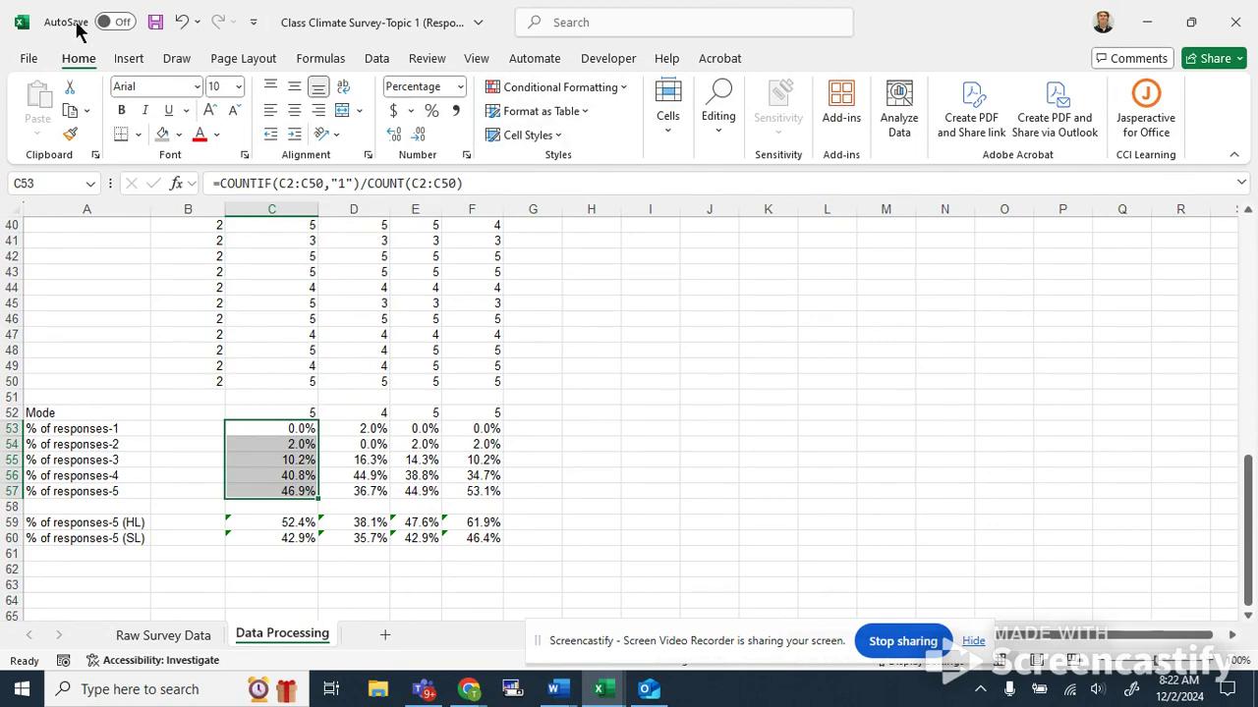
click(126, 59)
click(447, 143)
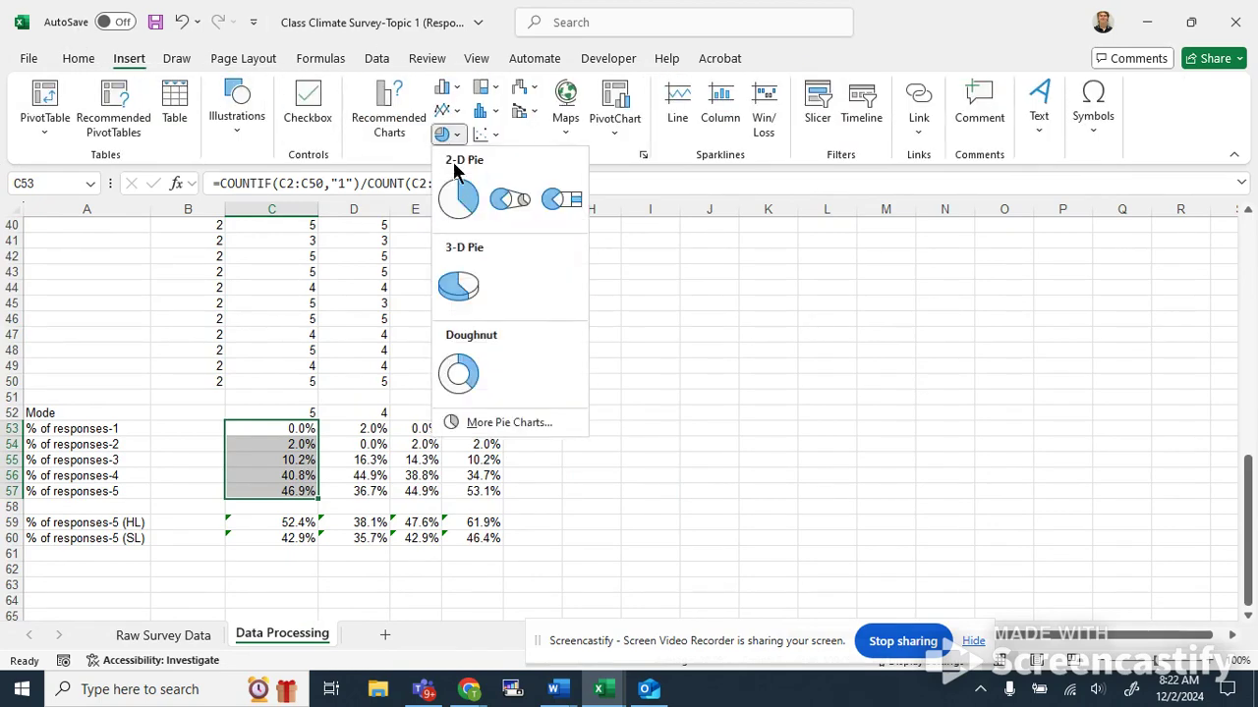
click(454, 201)
drag(739, 346, 869, 359)
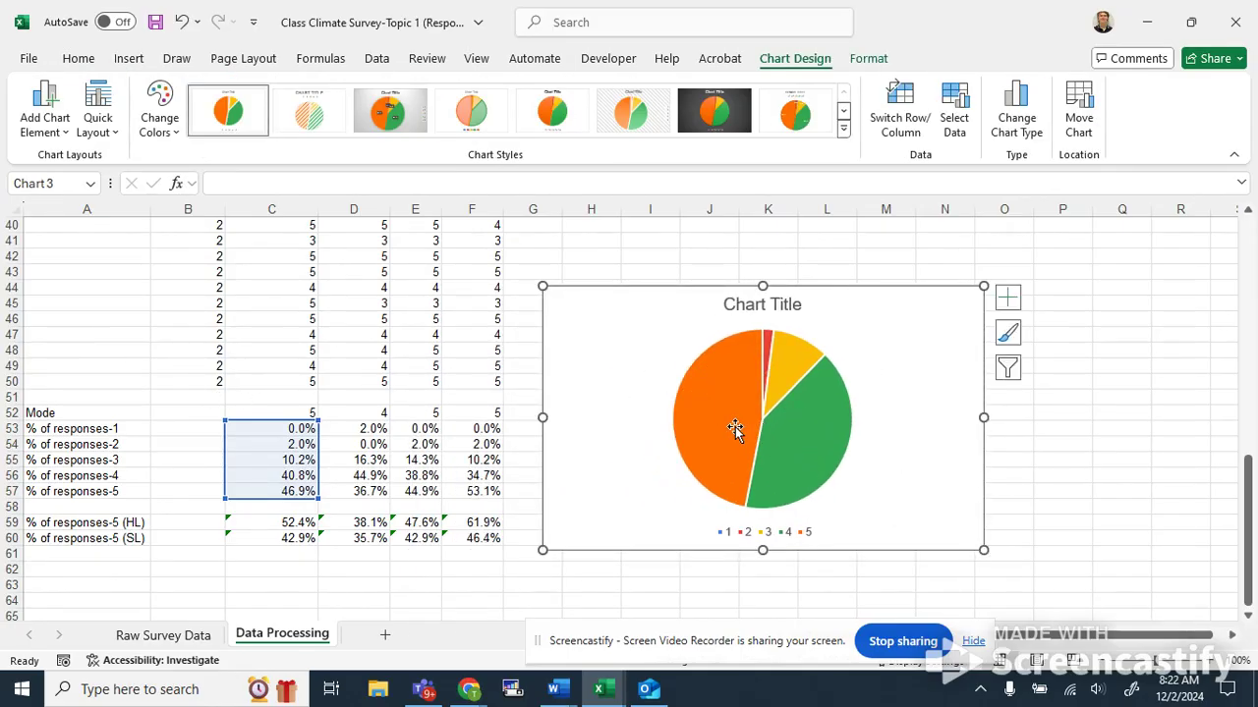
Add data labels to the pie chart, then remove them again.
mouse_move(731, 423)
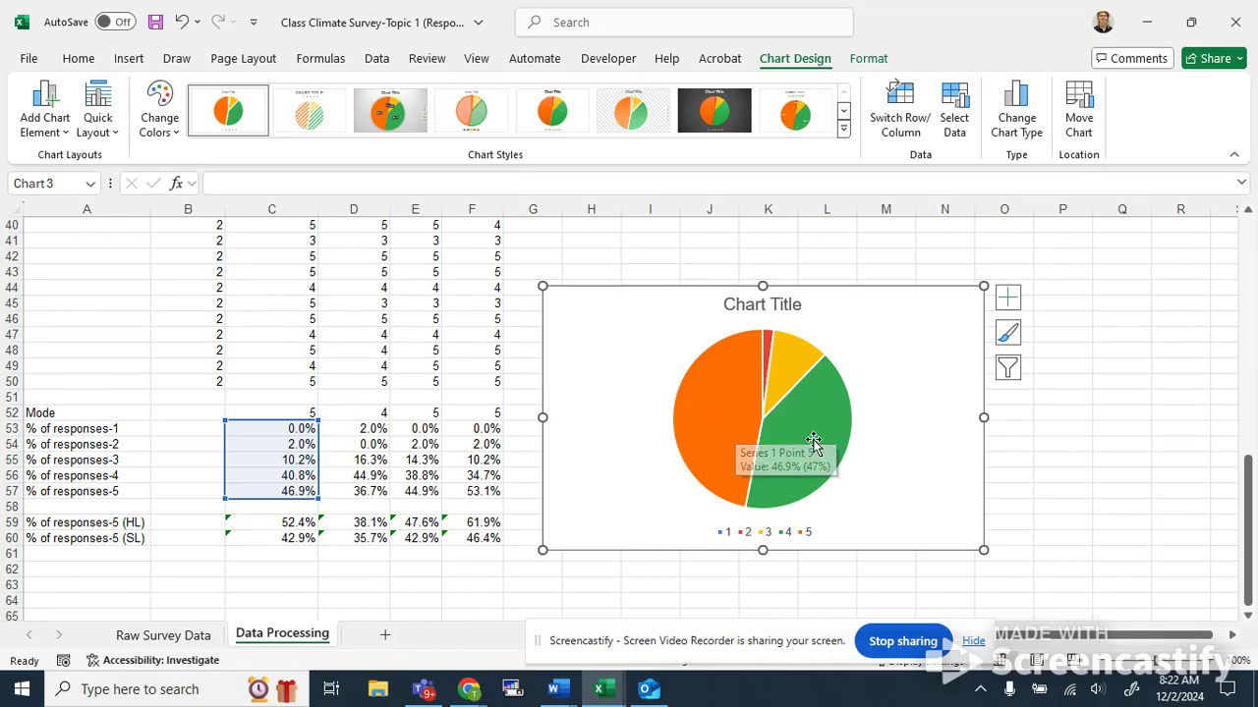
drag(797, 304, 839, 300)
double_click(786, 297)
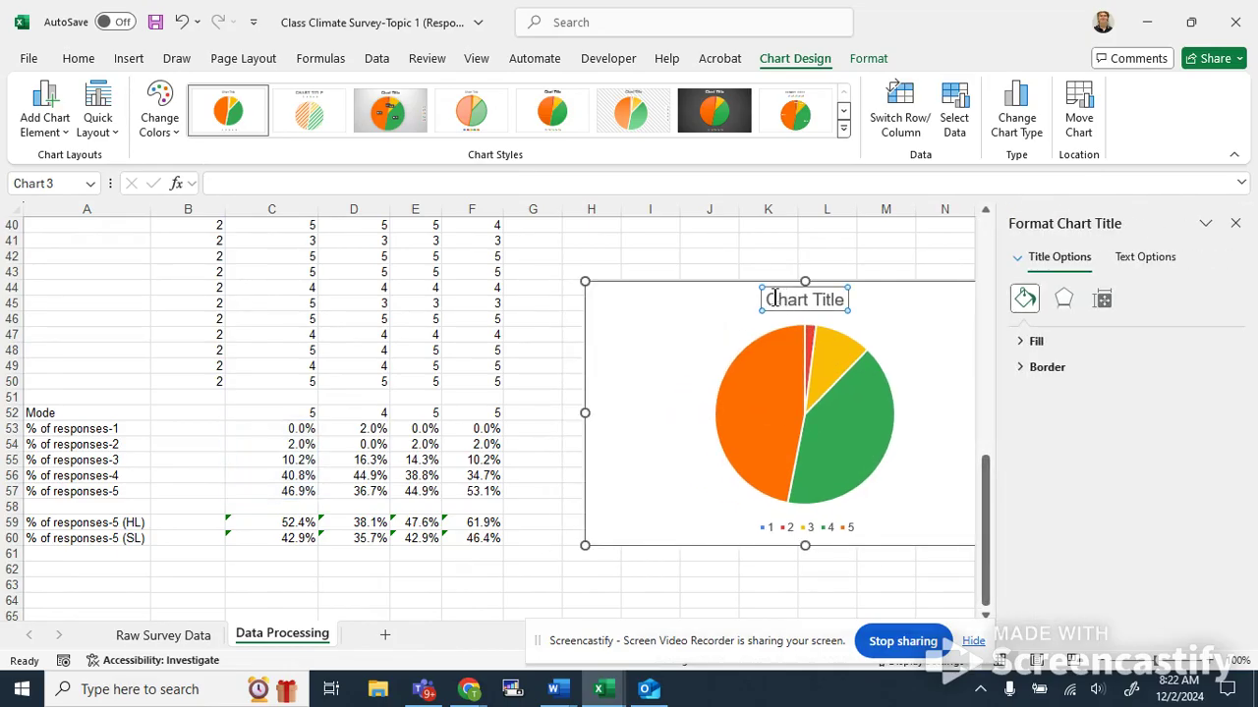
click(882, 325)
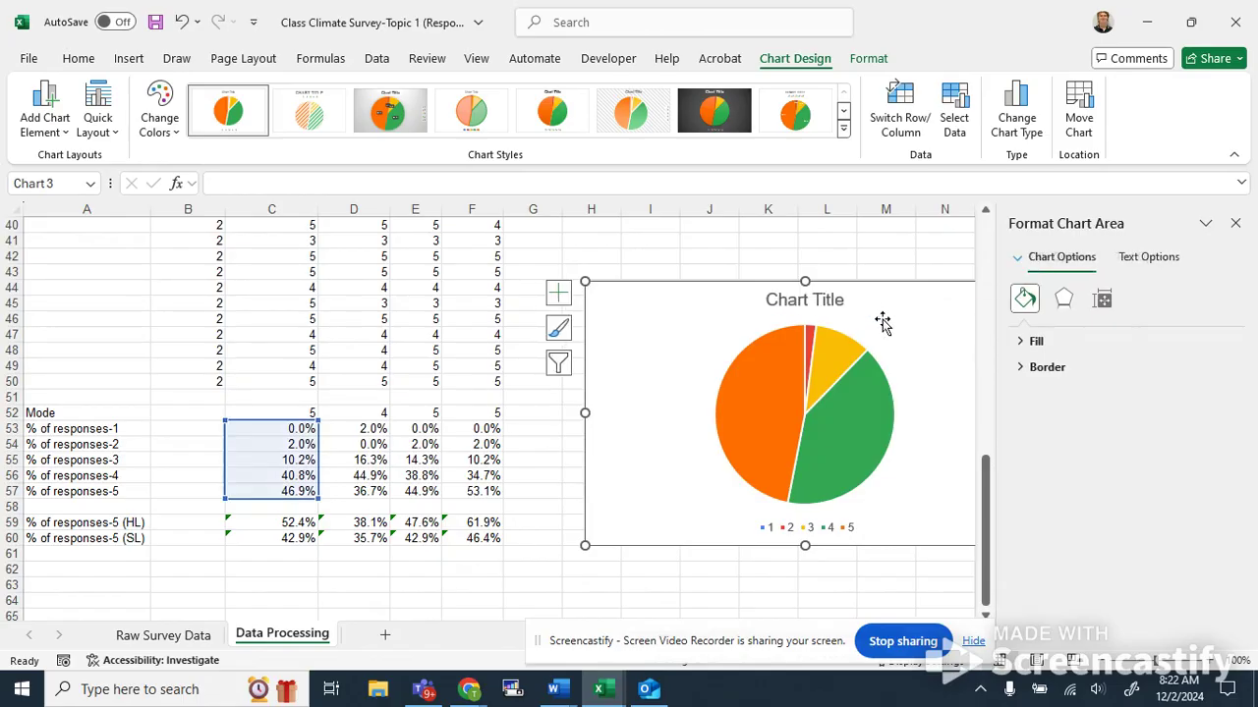
click(1236, 225)
click(1049, 293)
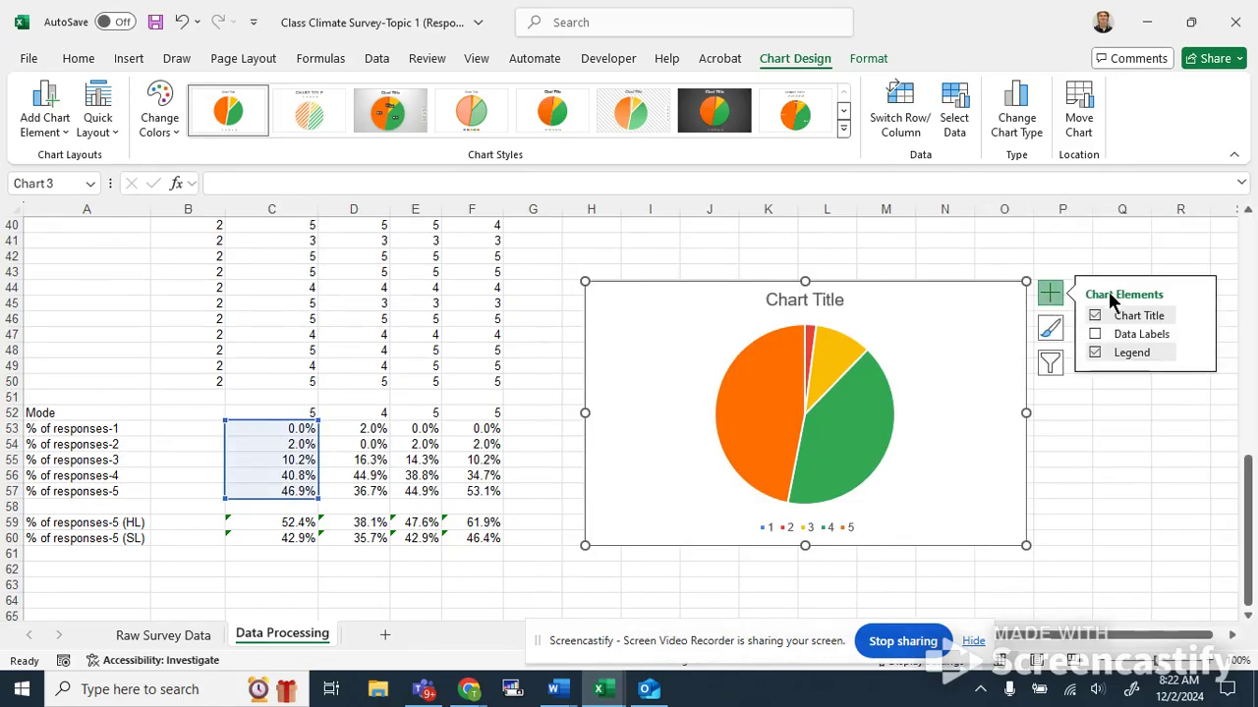
click(1093, 335)
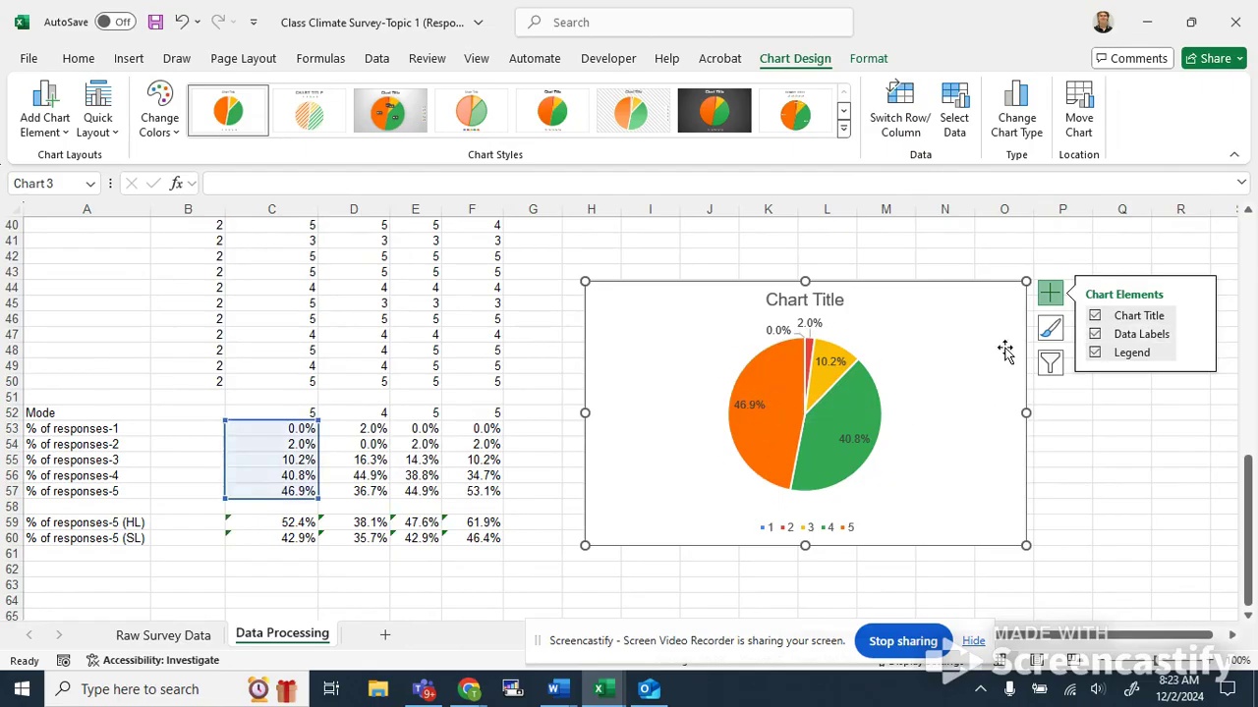
click(1096, 335)
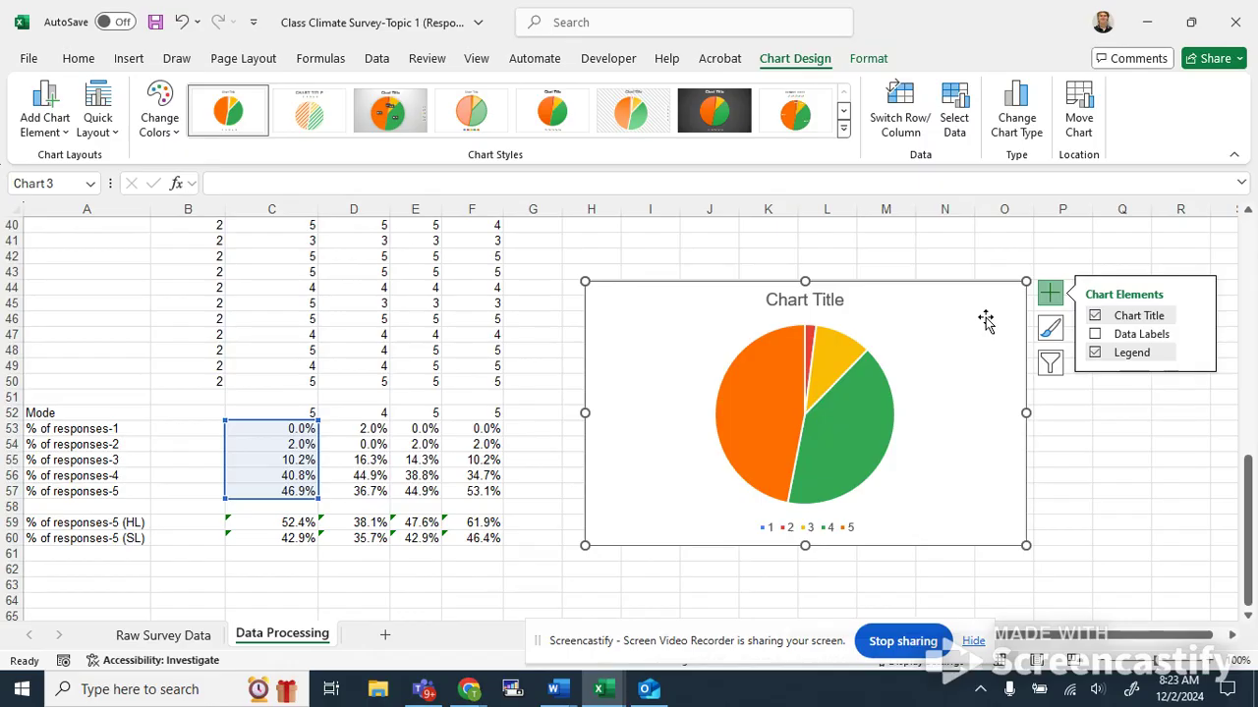
Move the pie chart slightly and retitle it Response to Question 2.
drag(986, 321, 1040, 298)
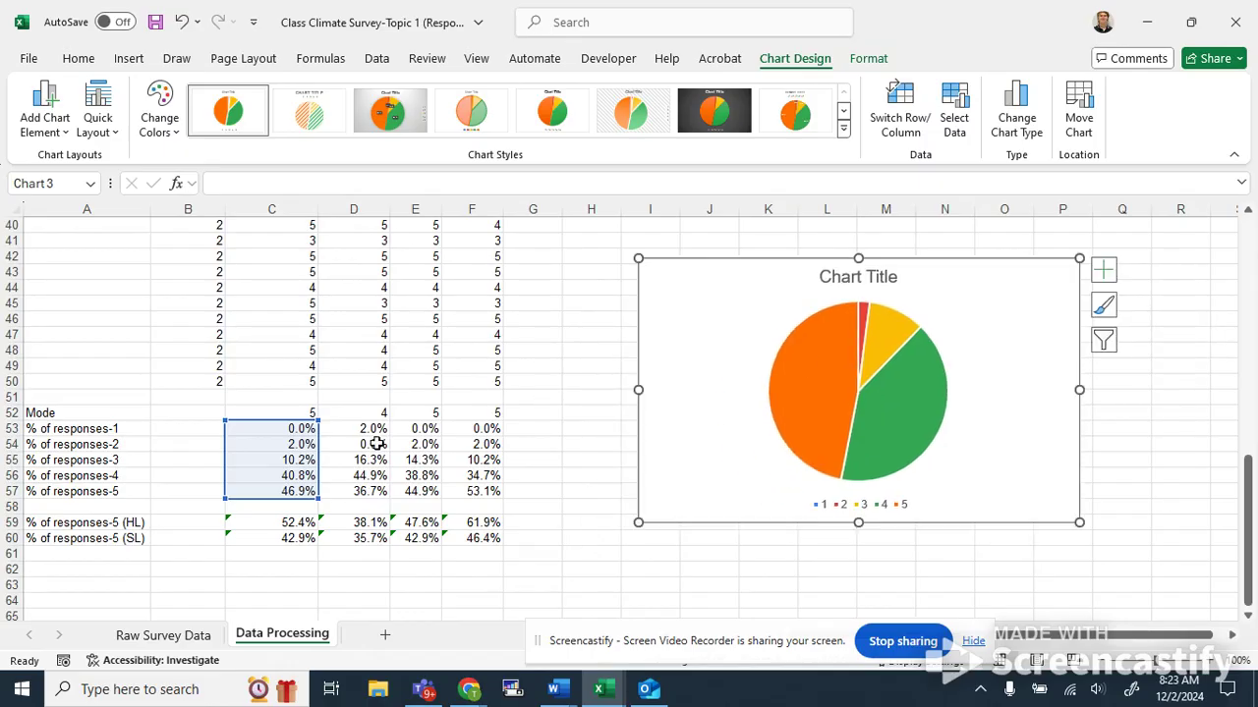
click(863, 278)
click(884, 276)
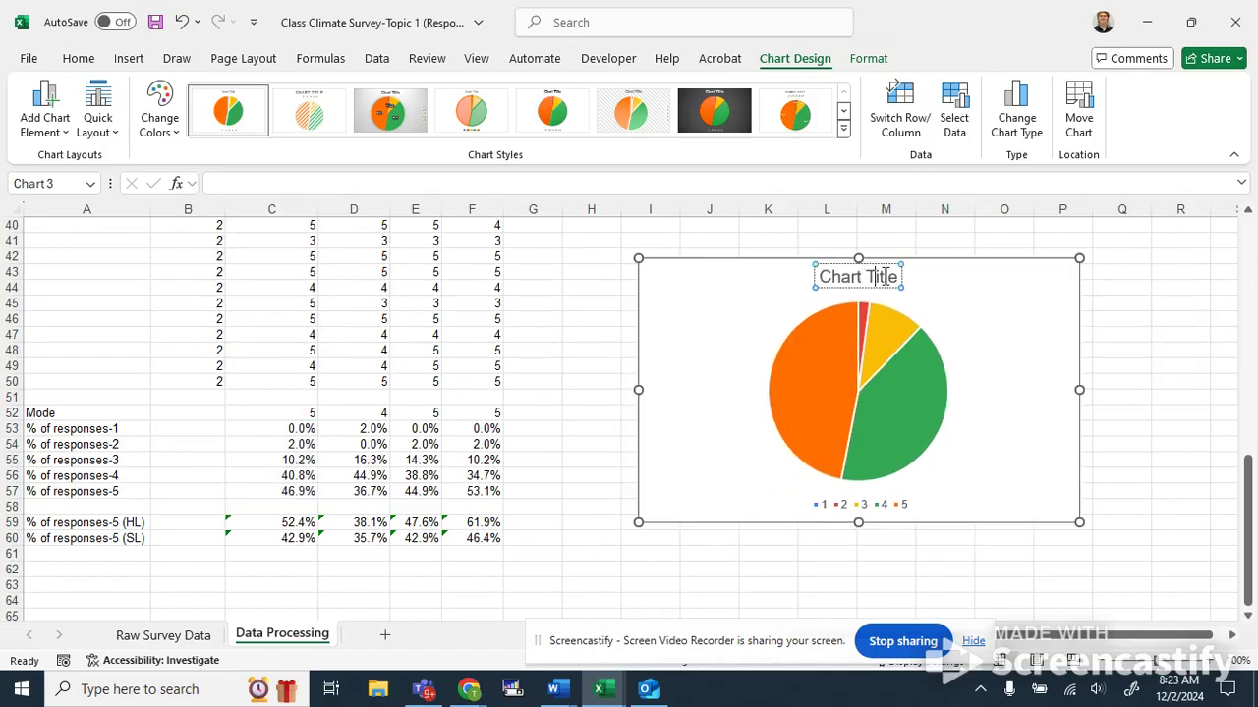
drag(900, 277, 869, 281)
key(ctrl+z)
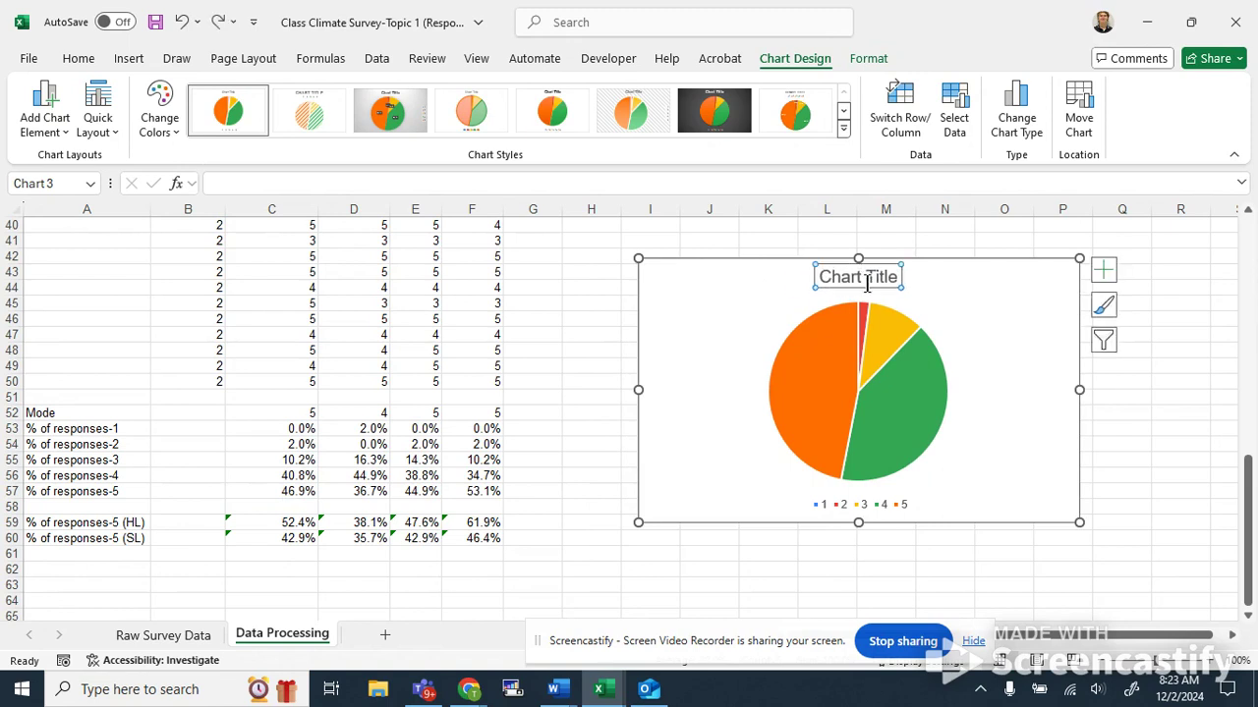
triple_click(853, 277)
text(REsp)
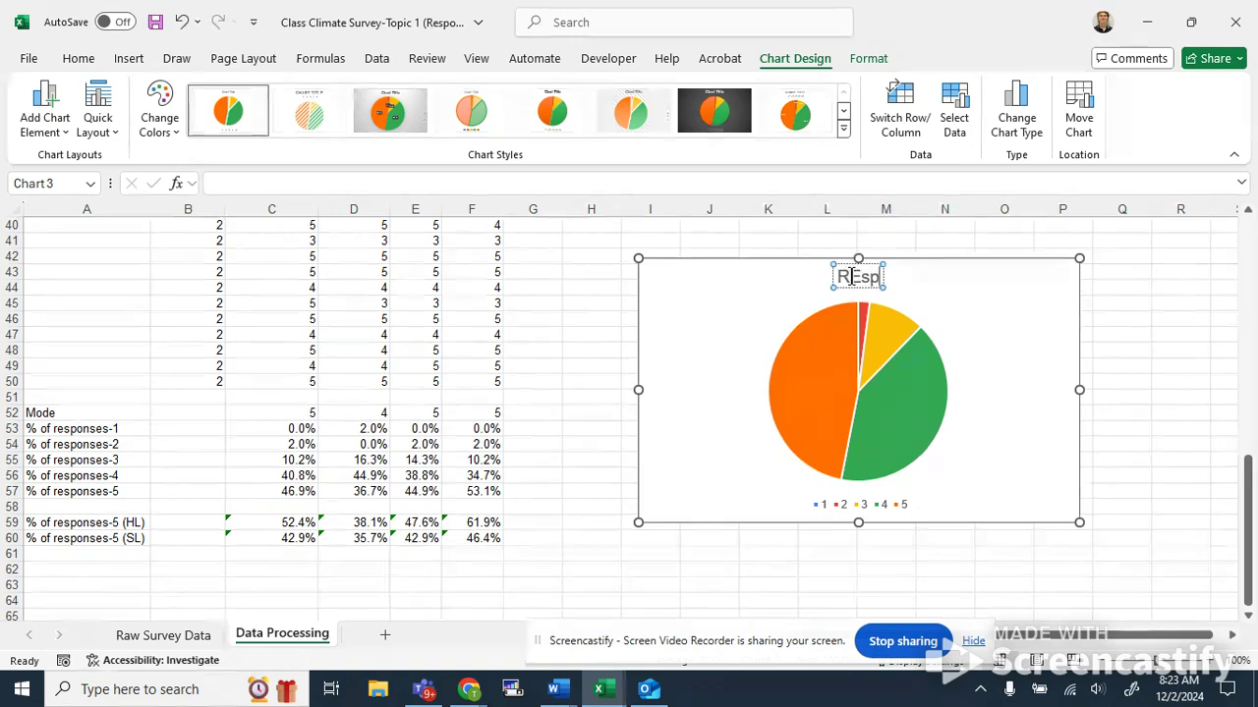
text(onse to Question 2)
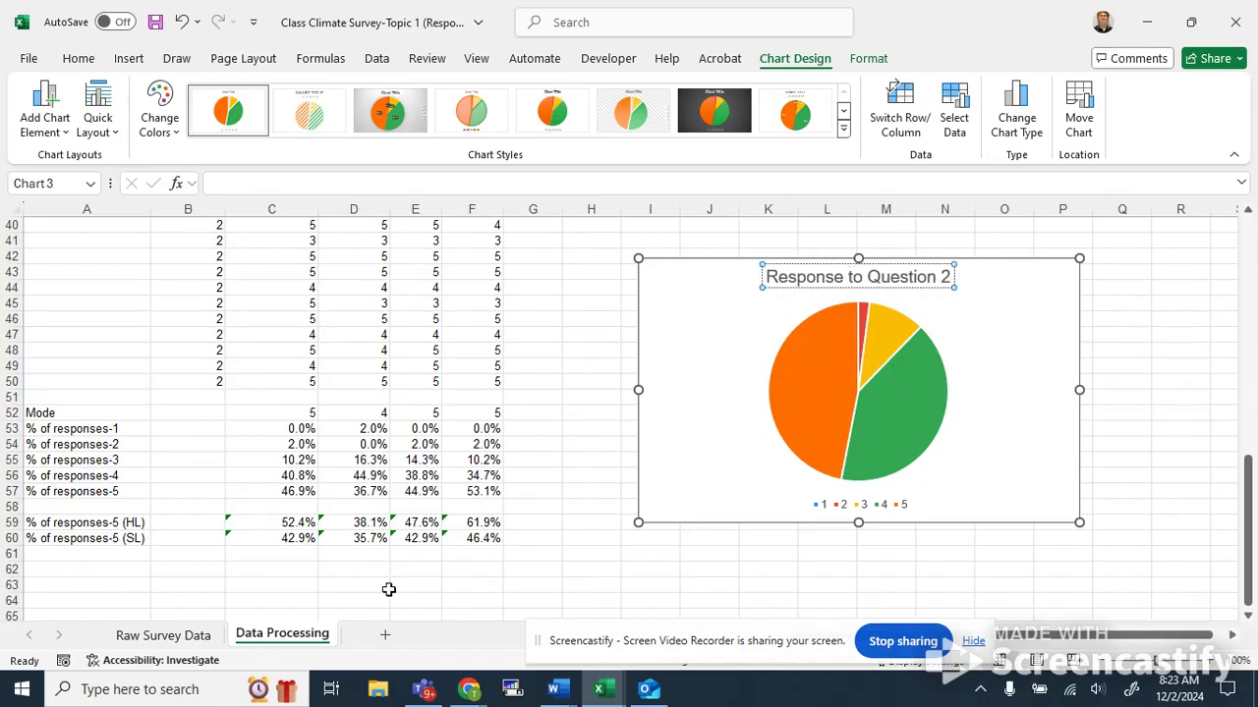
Inspect the percentage formulas and values in columns D through F, rows 53 to 57.
click(489, 507)
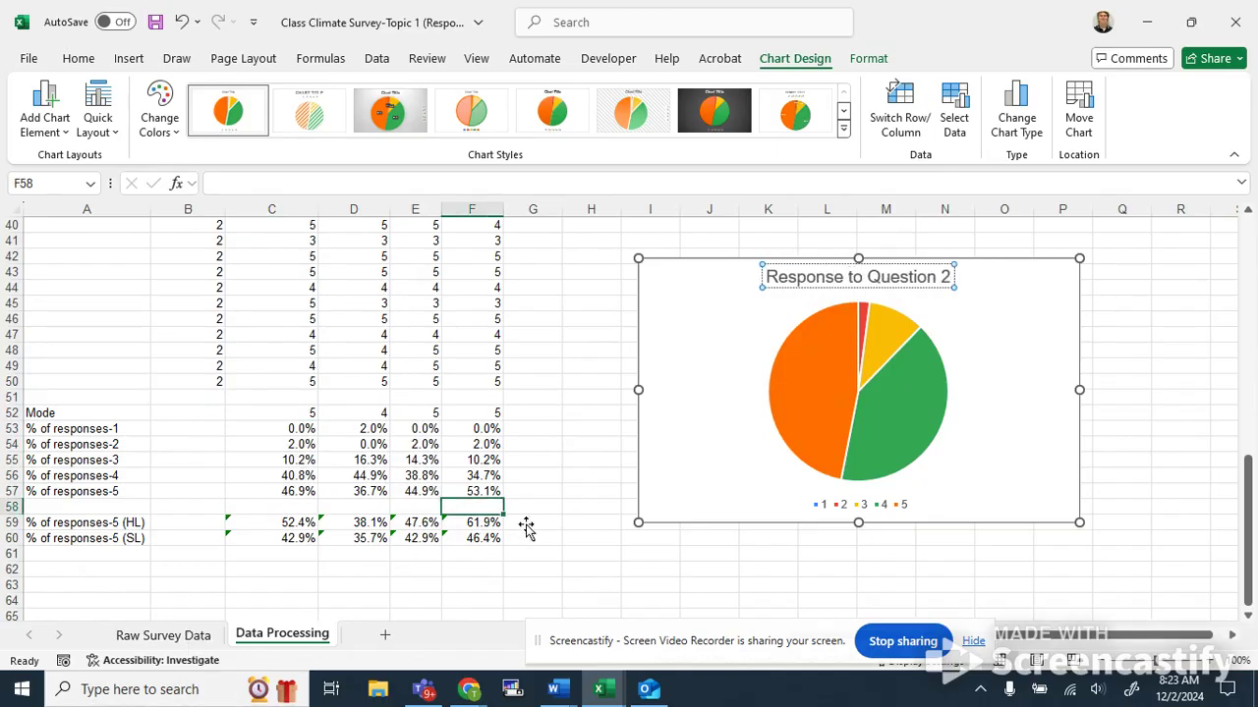
drag(361, 432, 385, 509)
click(463, 439)
drag(416, 430, 479, 491)
click(496, 443)
scroll(412, 501, up, 2)
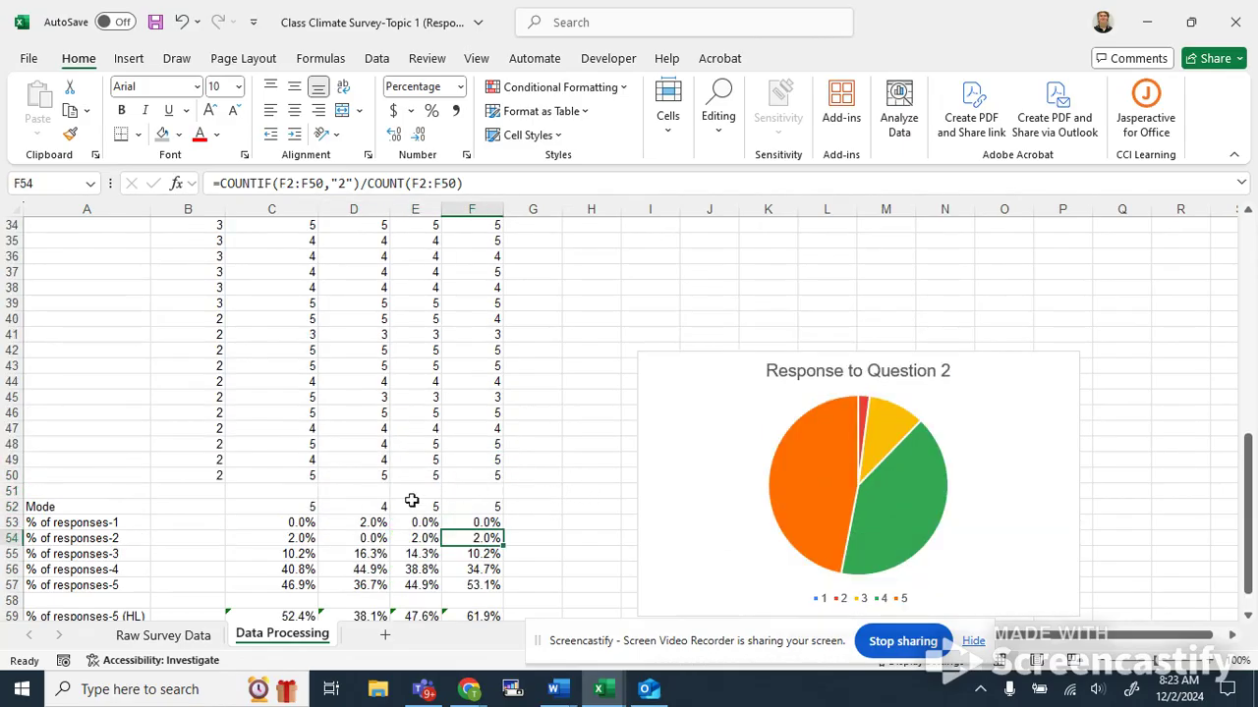
click(372, 569)
click(416, 537)
scroll(425, 511, down, 4)
scroll(393, 467, up, 1)
scroll(597, 502, up, 4)
scroll(573, 525, down, 2)
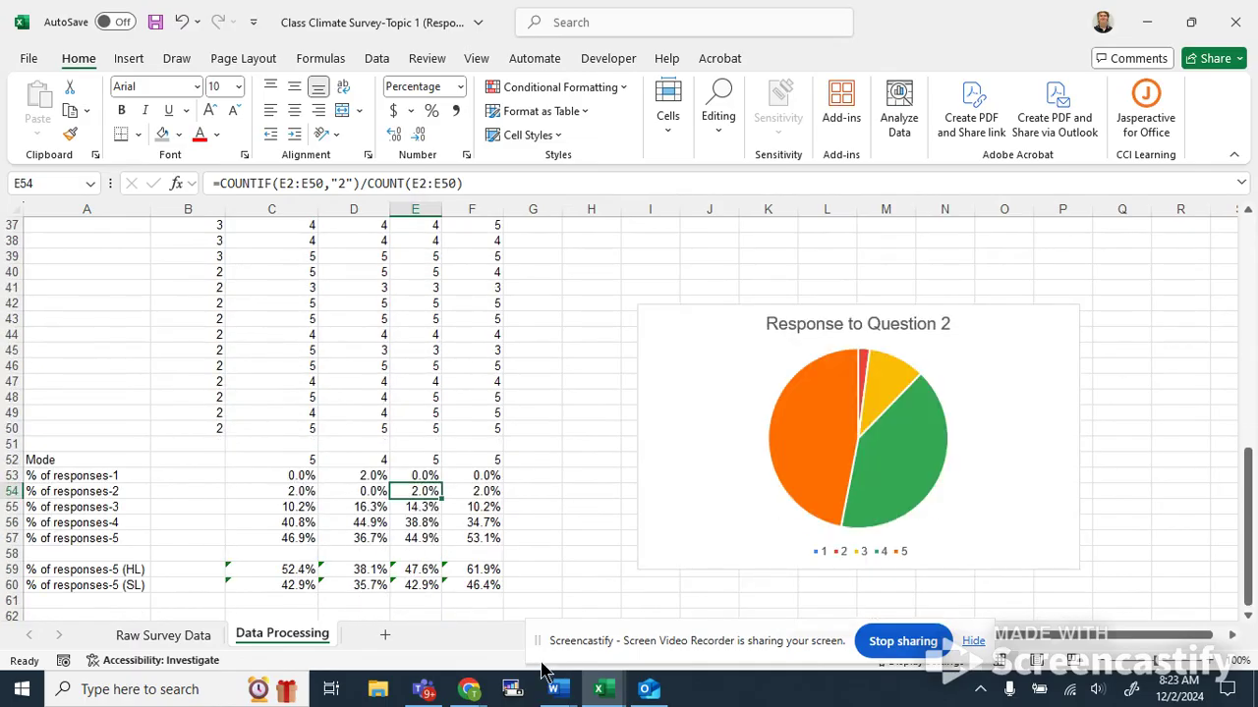
Change the pie chart title to Response to Question 3.
double_click(946, 325)
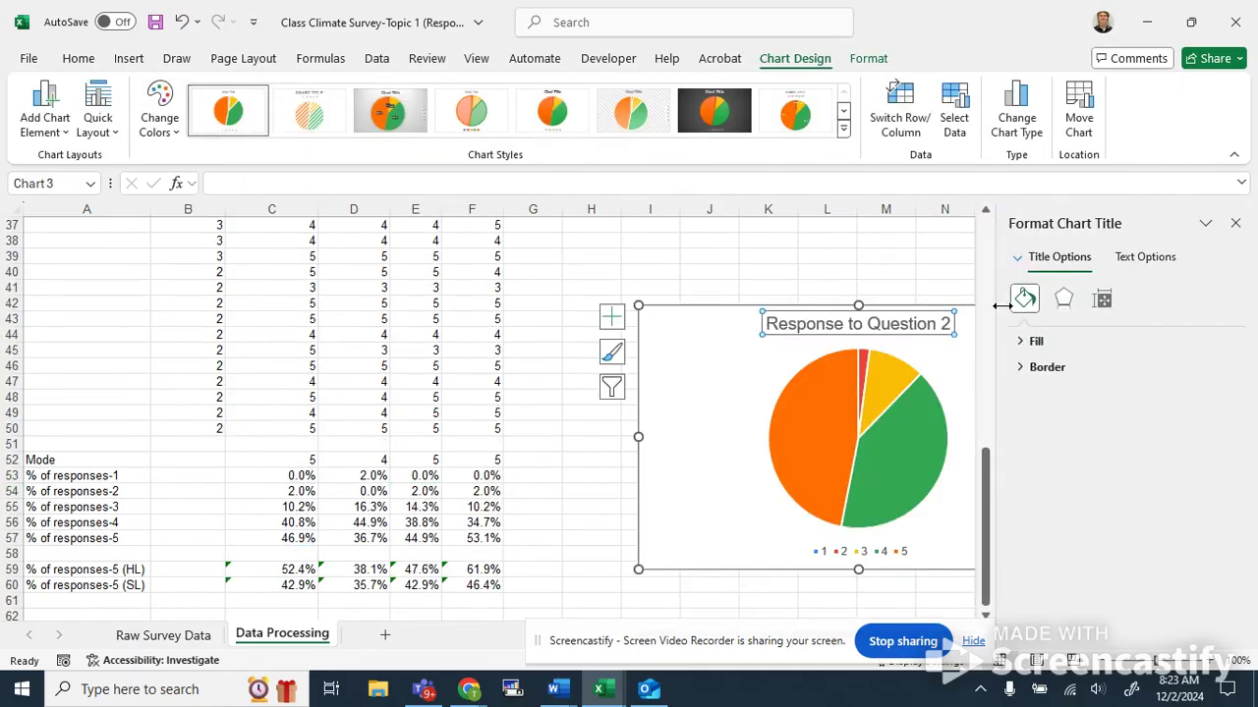
click(945, 326)
key(BackSpace)
text(3)
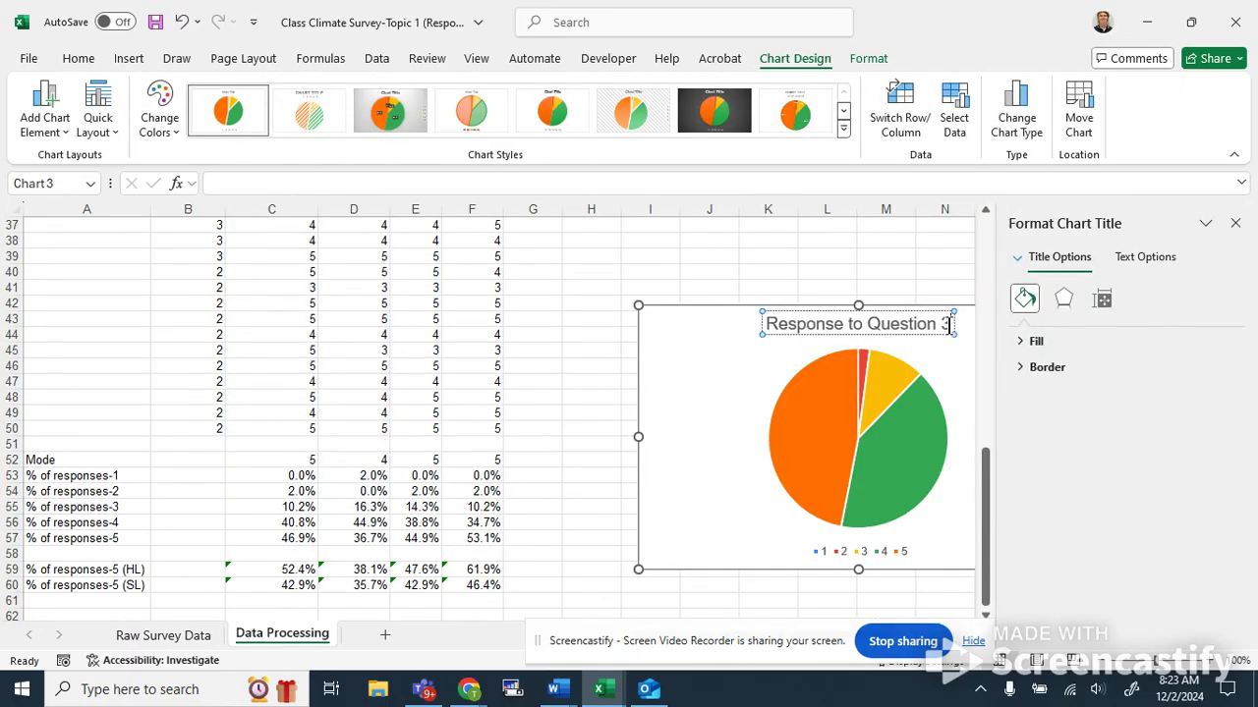
Close the formatting pane and move the Question 3 pie chart further to the right.
click(699, 270)
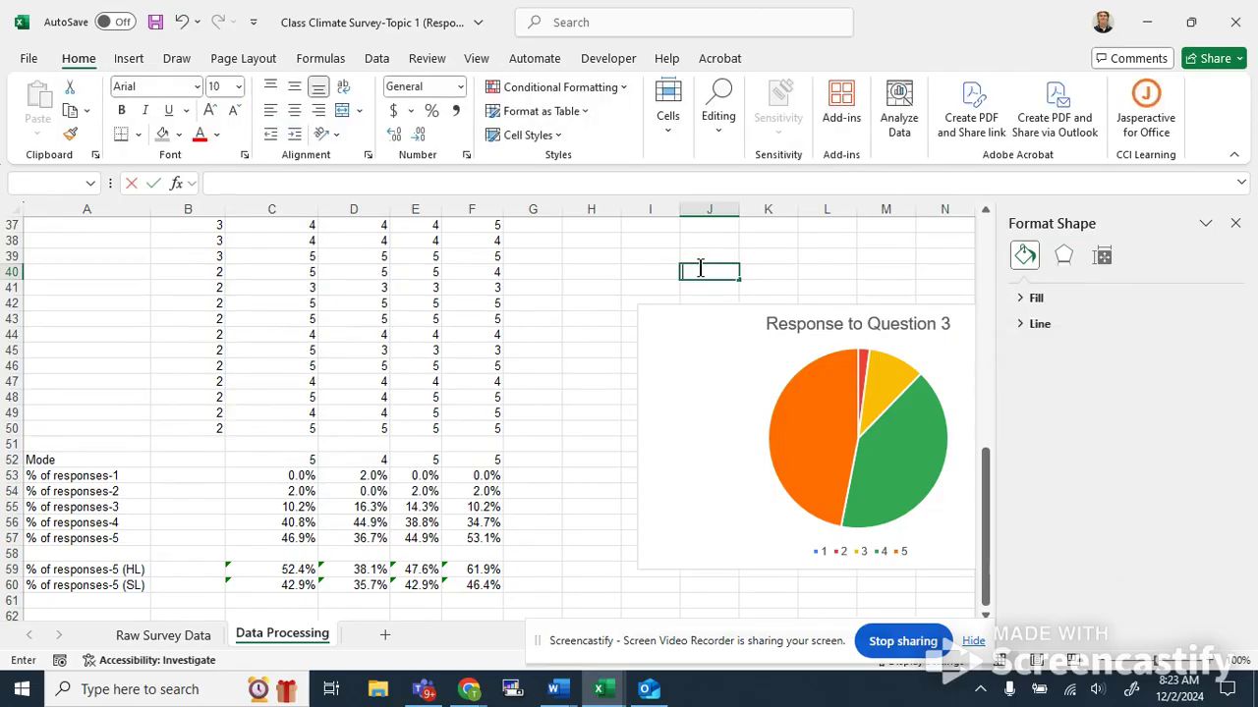
click(1236, 224)
scroll(758, 354, down, 5)
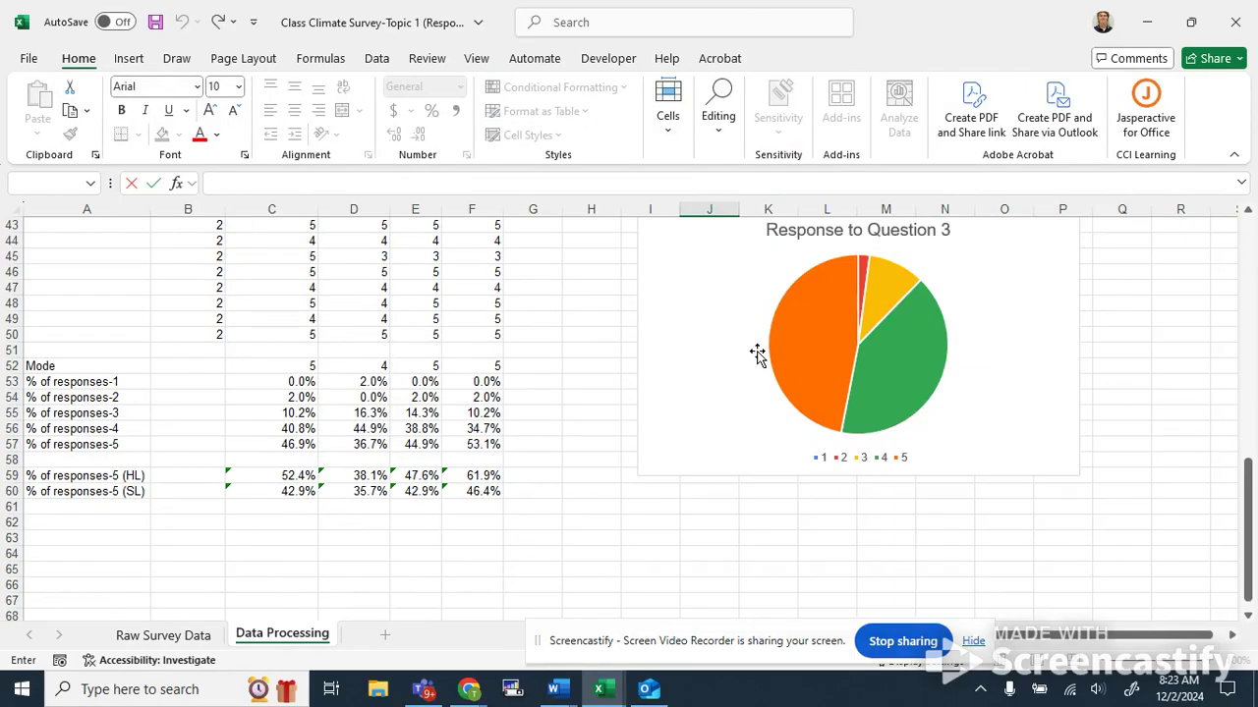
scroll(309, 425, up, 3)
drag(699, 340, 847, 407)
click(533, 494)
scroll(589, 486, down, 5)
scroll(589, 485, up, 3)
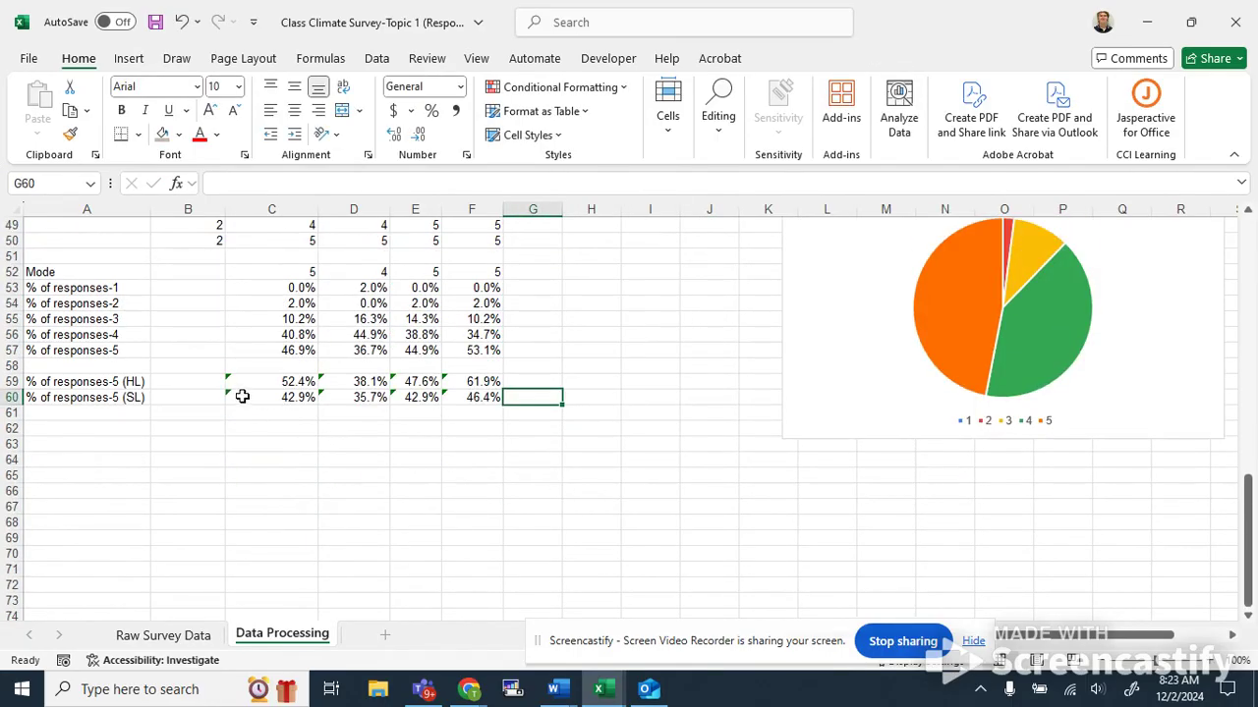
Insert a clustered column chart of the HL and SL percentages in C59:F60 and position it below the pie chart.
drag(285, 383, 487, 400)
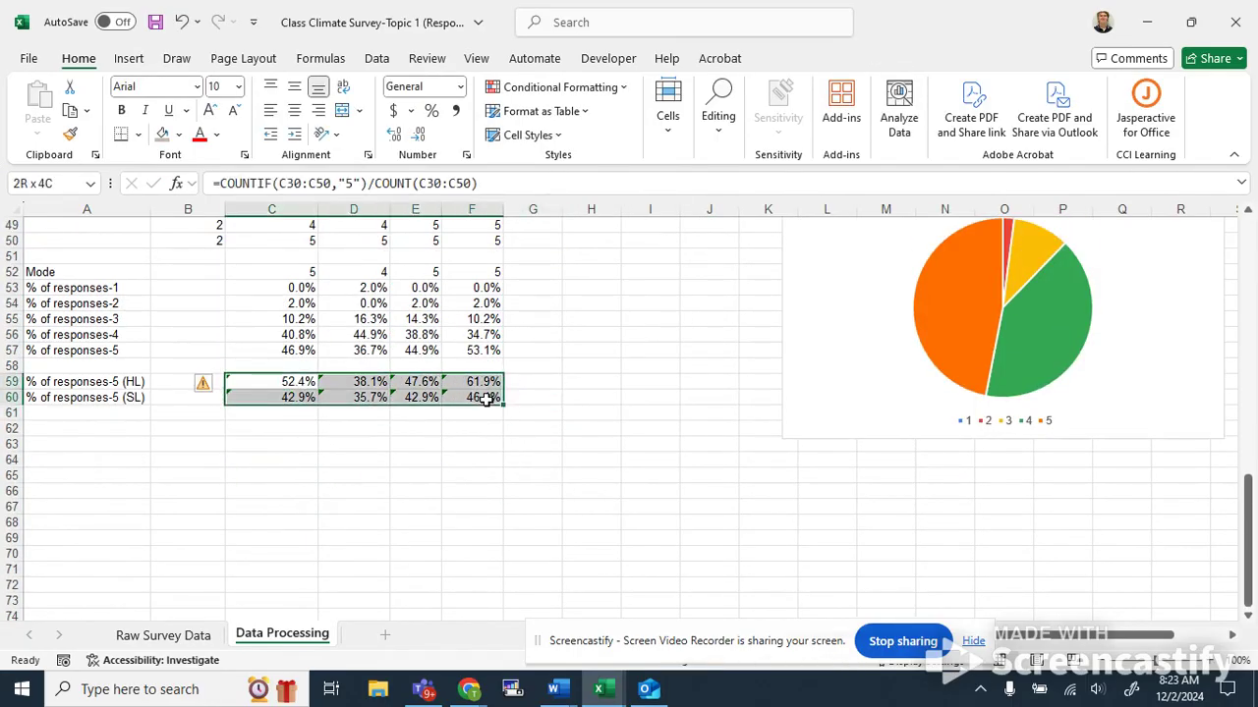
click(128, 59)
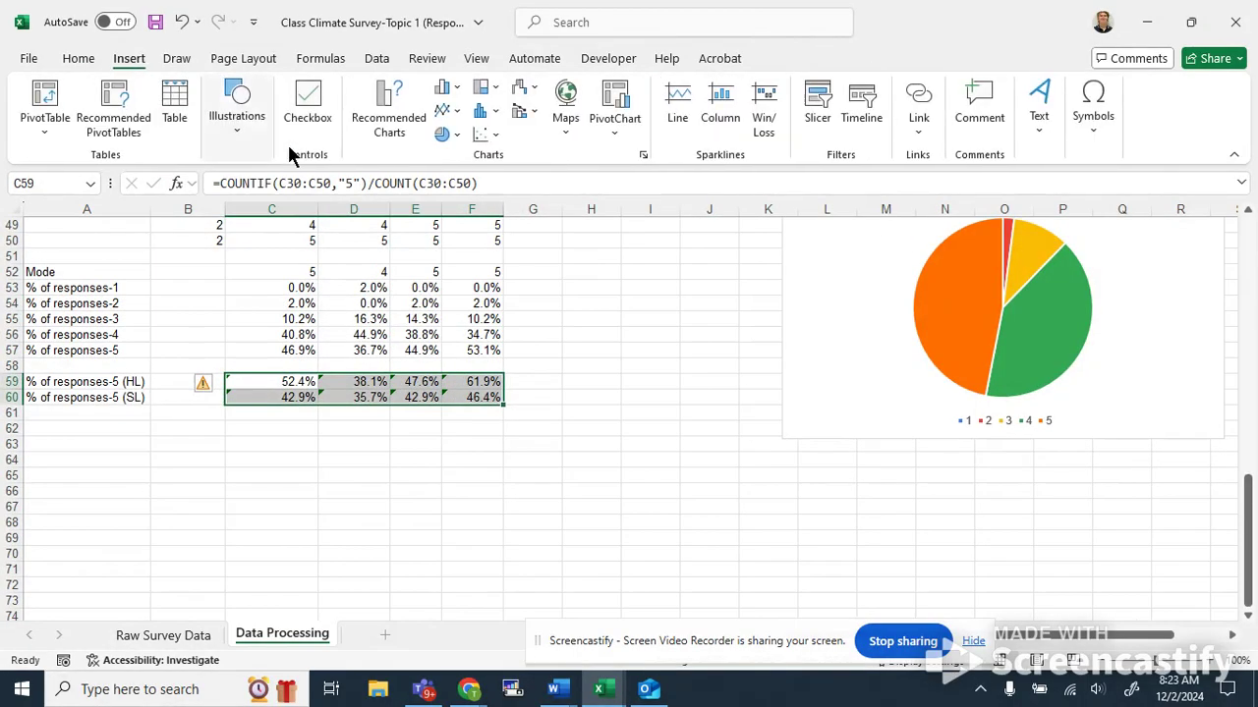
click(439, 136)
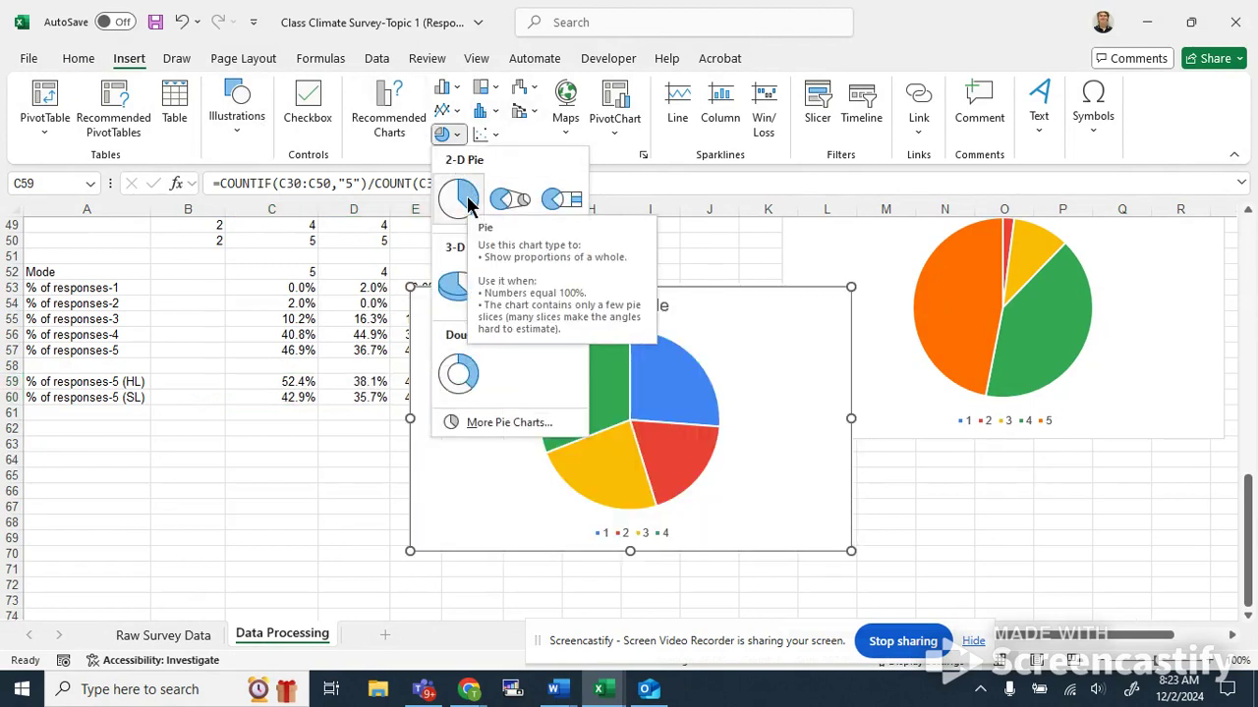
click(484, 110)
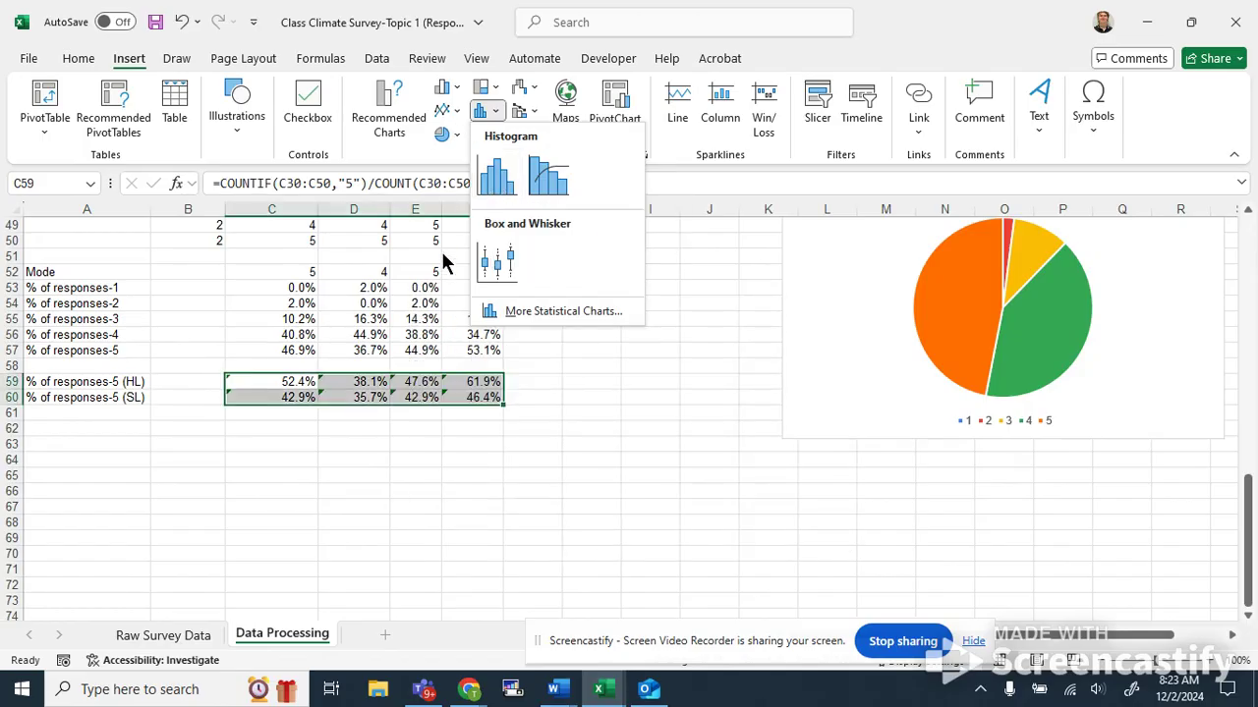
click(439, 89)
click(464, 150)
drag(722, 311, 855, 431)
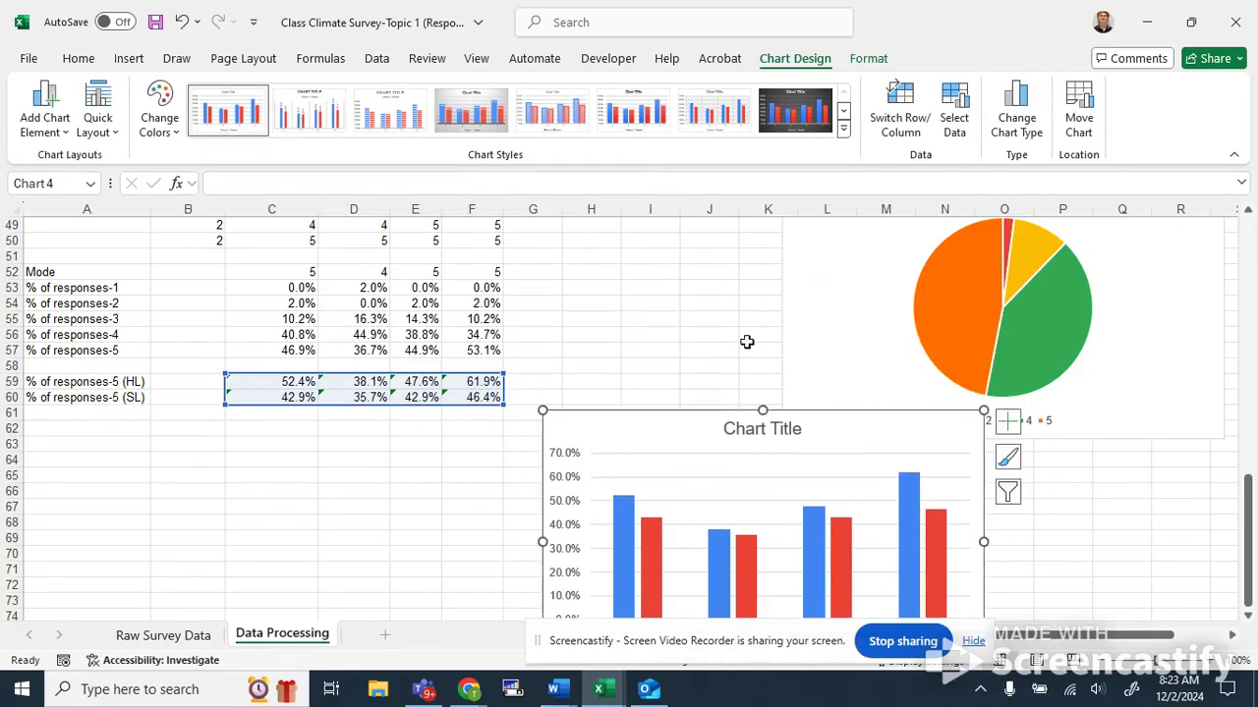
scroll(738, 338, down, 3)
drag(829, 295, 1012, 365)
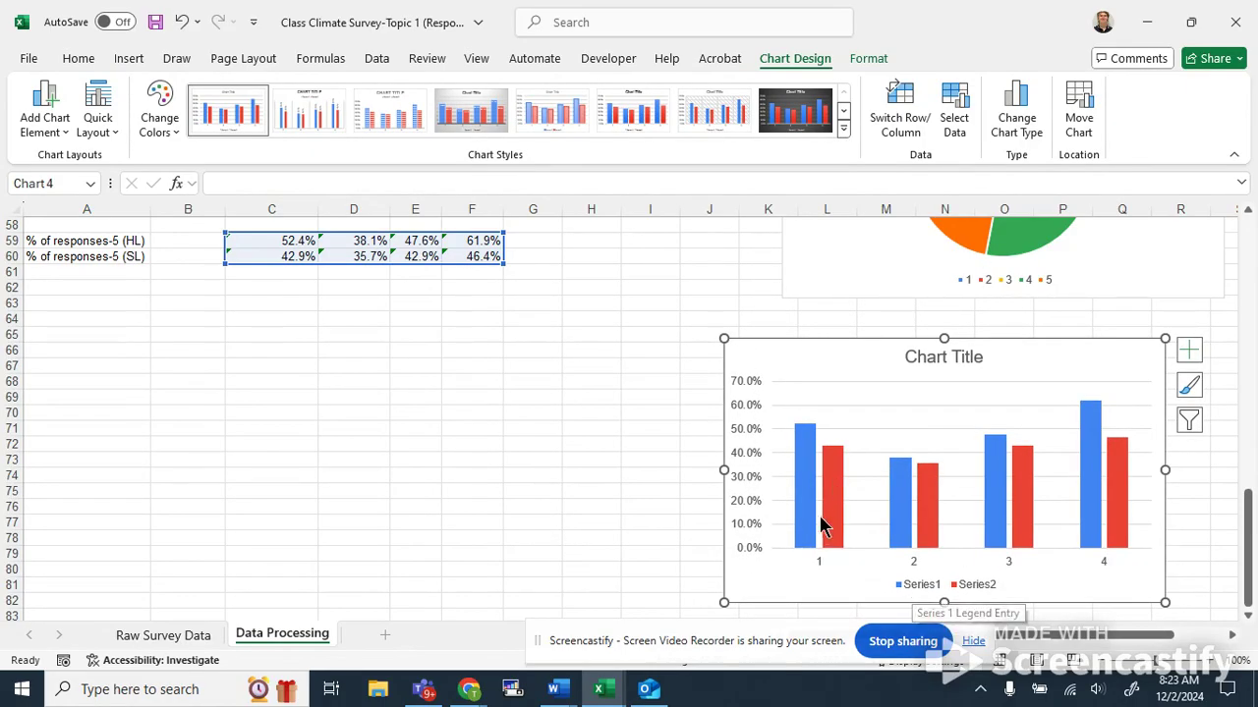
mouse_move(802, 532)
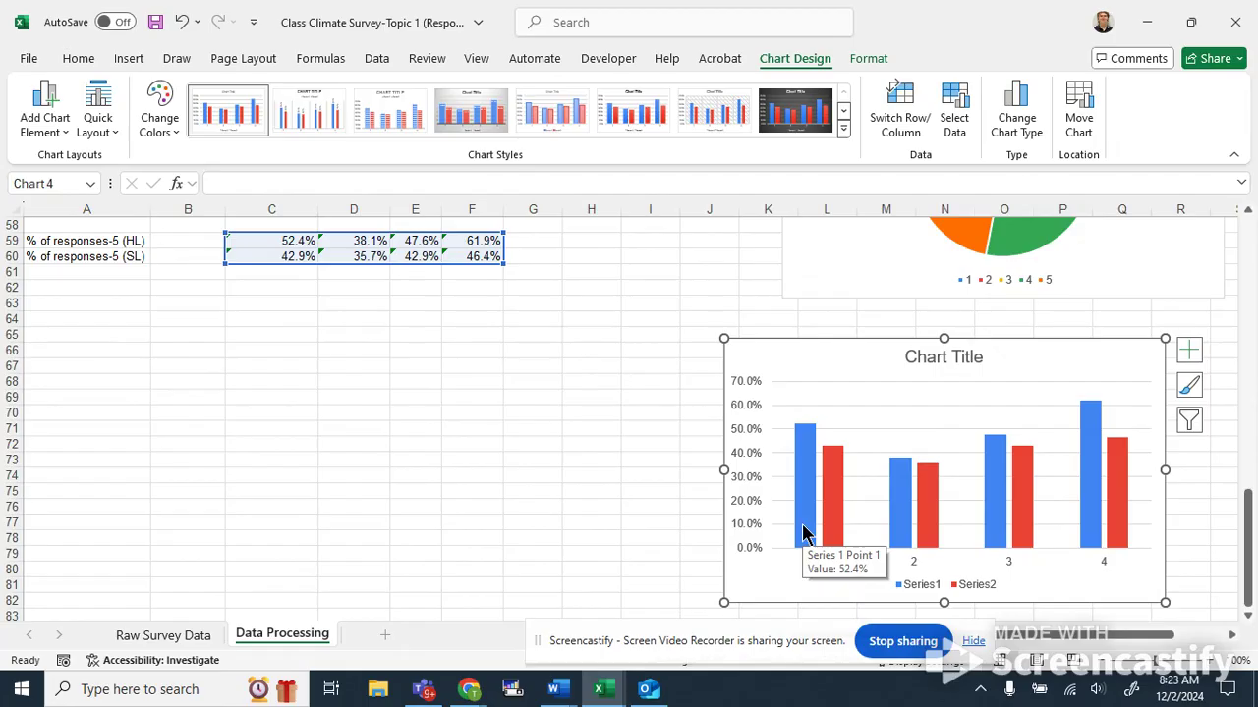
drag(772, 656, 738, 649)
scroll(749, 463, down, 5)
scroll(841, 379, up, 6)
drag(908, 404, 960, 396)
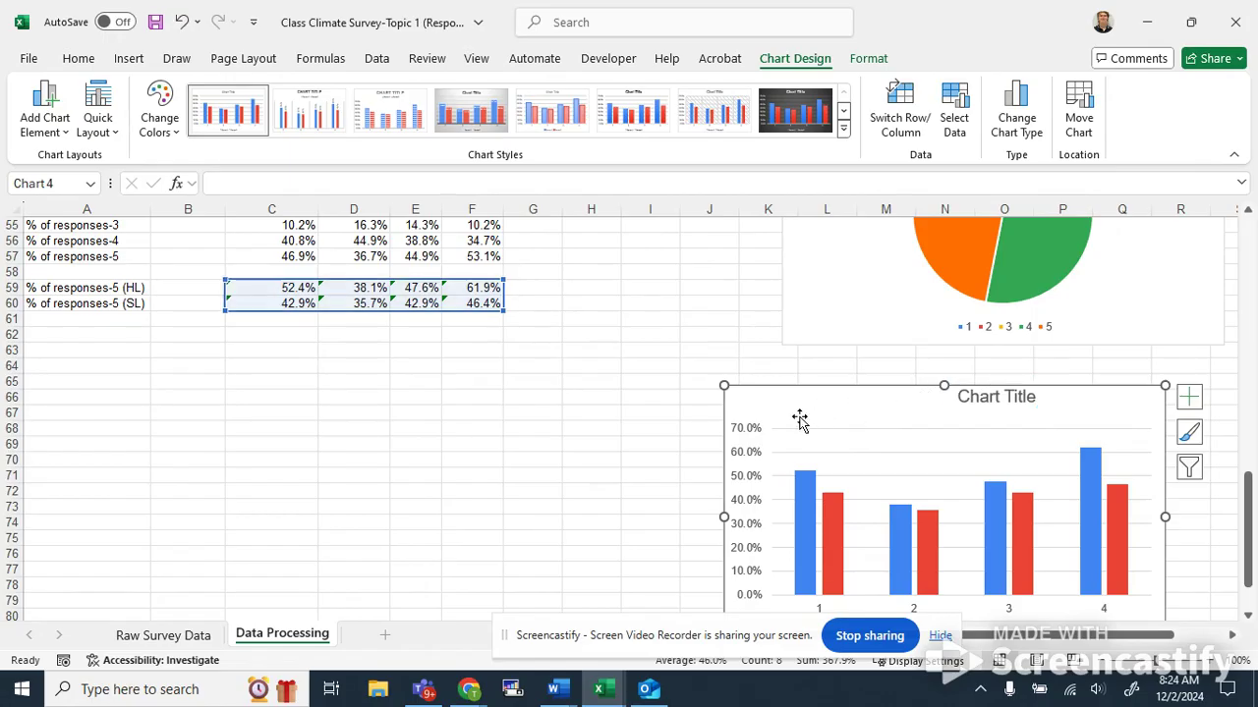
key(ctrl+z)
drag(823, 404, 879, 404)
scroll(698, 351, up, 9)
scroll(696, 351, up, 9)
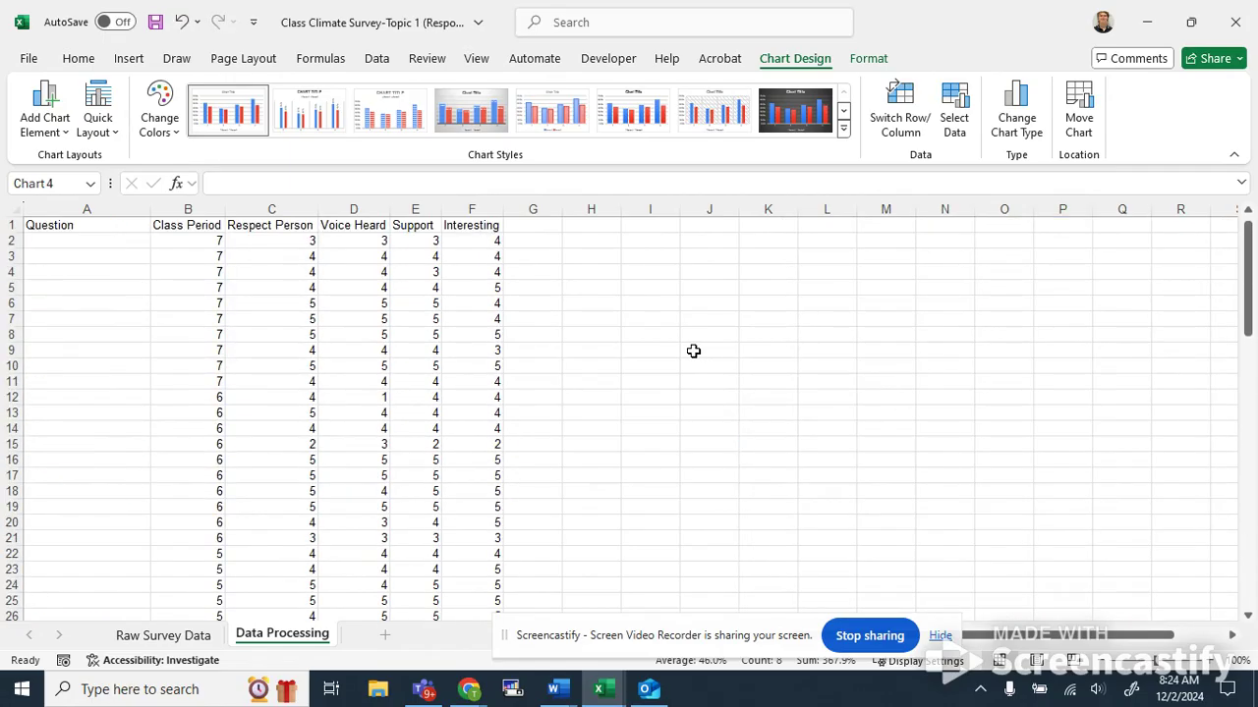
Step through the survey responses in columns C to F to examine the data.
click(245, 241)
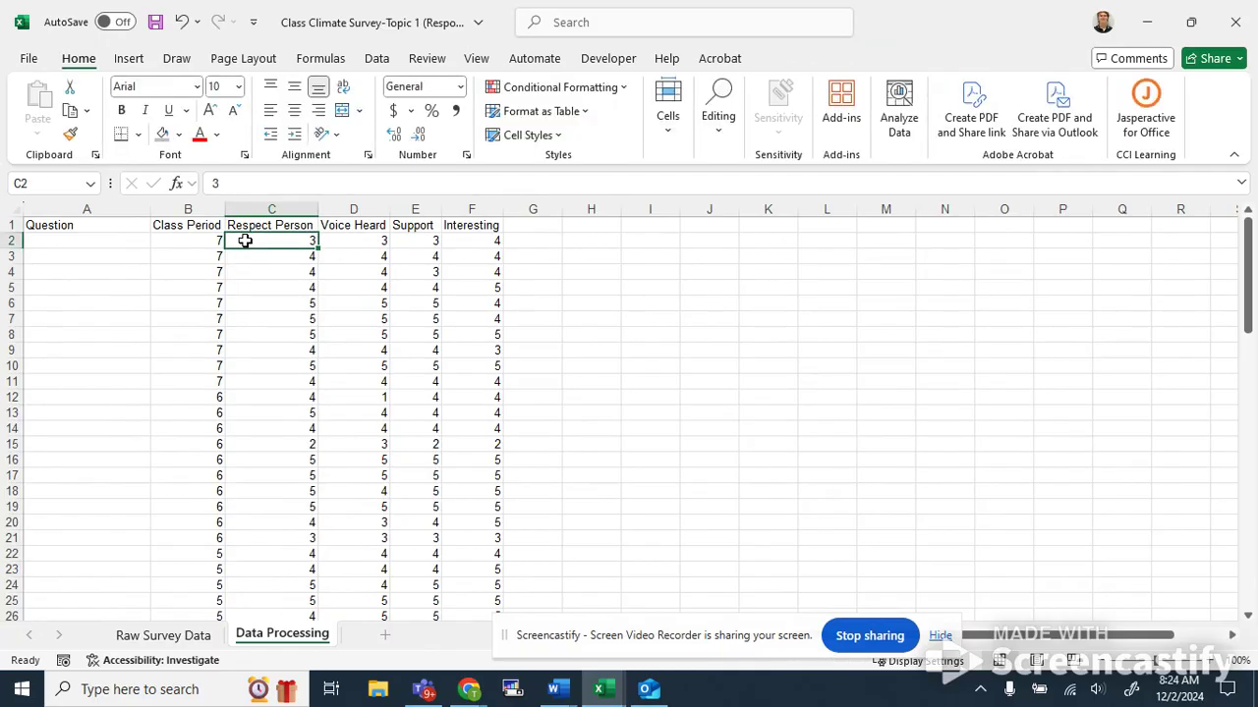
key(Down)
key(Down)
key(Down)
key(Down)
key(Down)
key(Down)
key(Down)
key(Down)
key(Down)
key(Down)
key(Down)
key(Down)
key(Down)
key(Down)
key(Down)
key(Down)
key(Down)
key(Down)
key(Down)
key(Down)
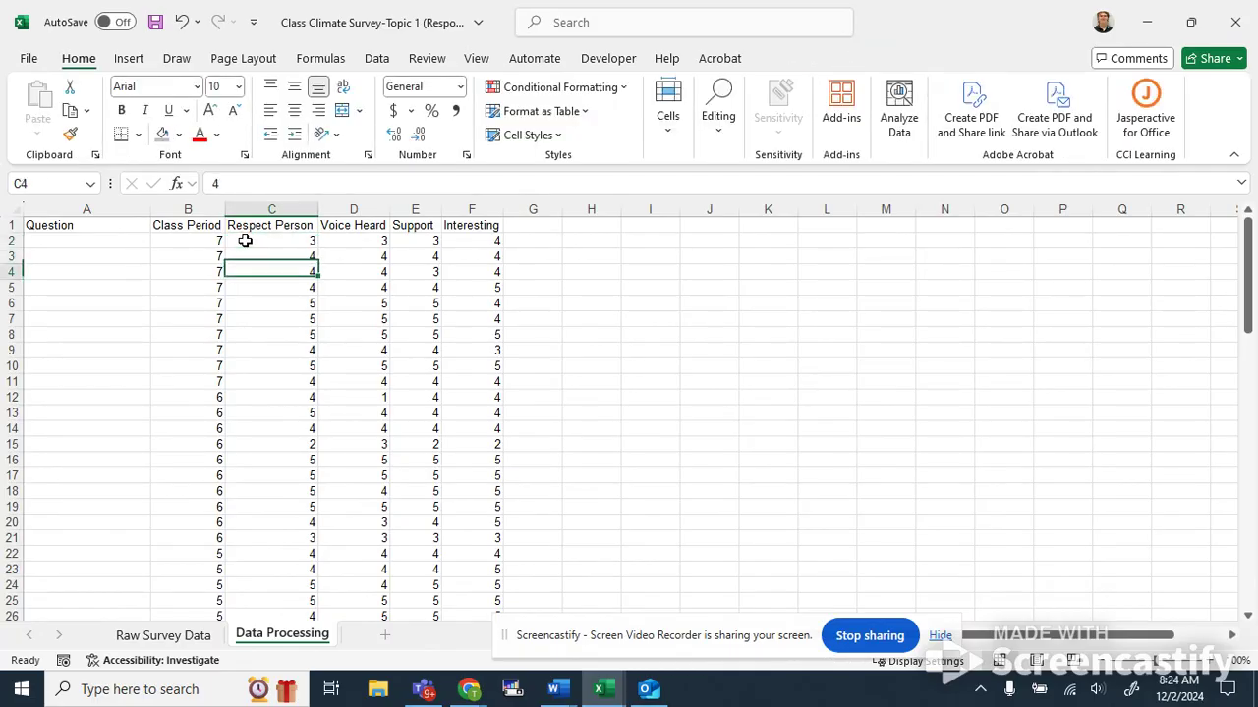
key(Up)
key(Up)
key(Up)
key(Up)
key(Up)
key(Up)
key(Up)
key(Up)
key(Up)
key(Up)
key(Up)
key(Up)
key(Up)
key(Up)
key(Up)
key(Up)
key(Up)
key(Up)
key(Up)
key(Up)
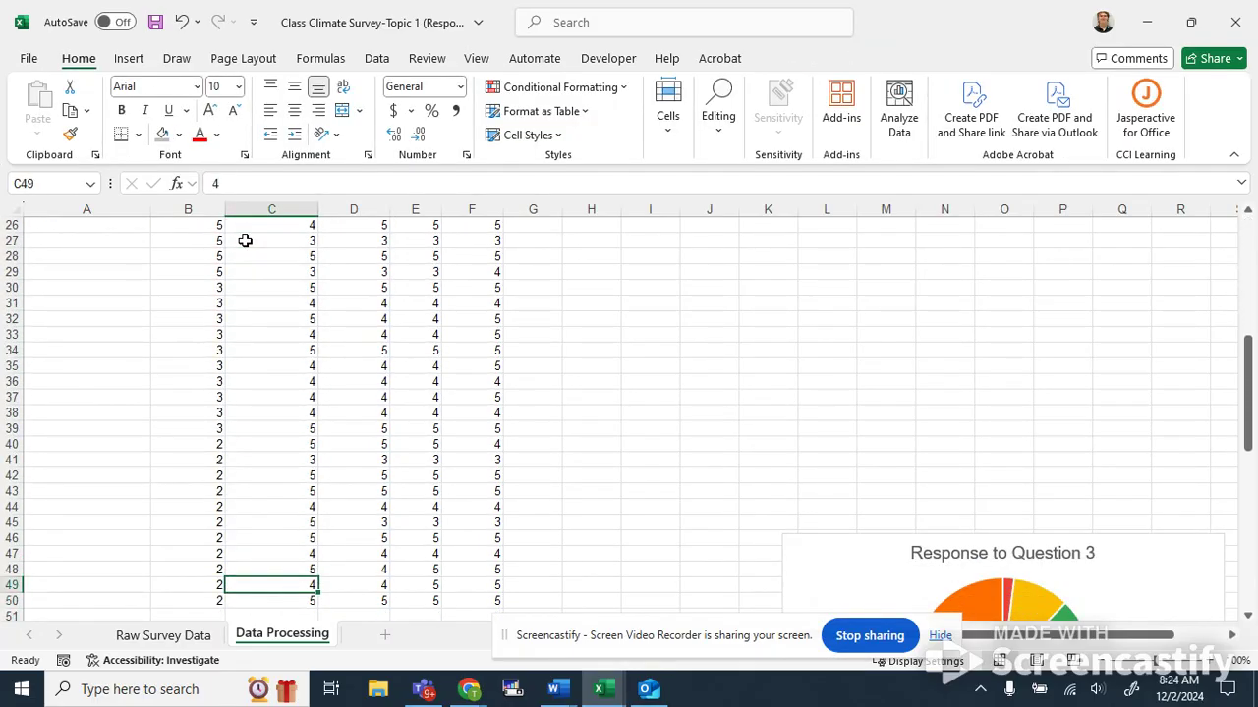
key(Up)
key(Up)
key(Up)
key(Up)
key(Up)
key(Up)
key(Up)
key(Up)
key(Up)
key(Up)
key(Up)
key(Down)
key(Right)
key(Right)
key(Right)
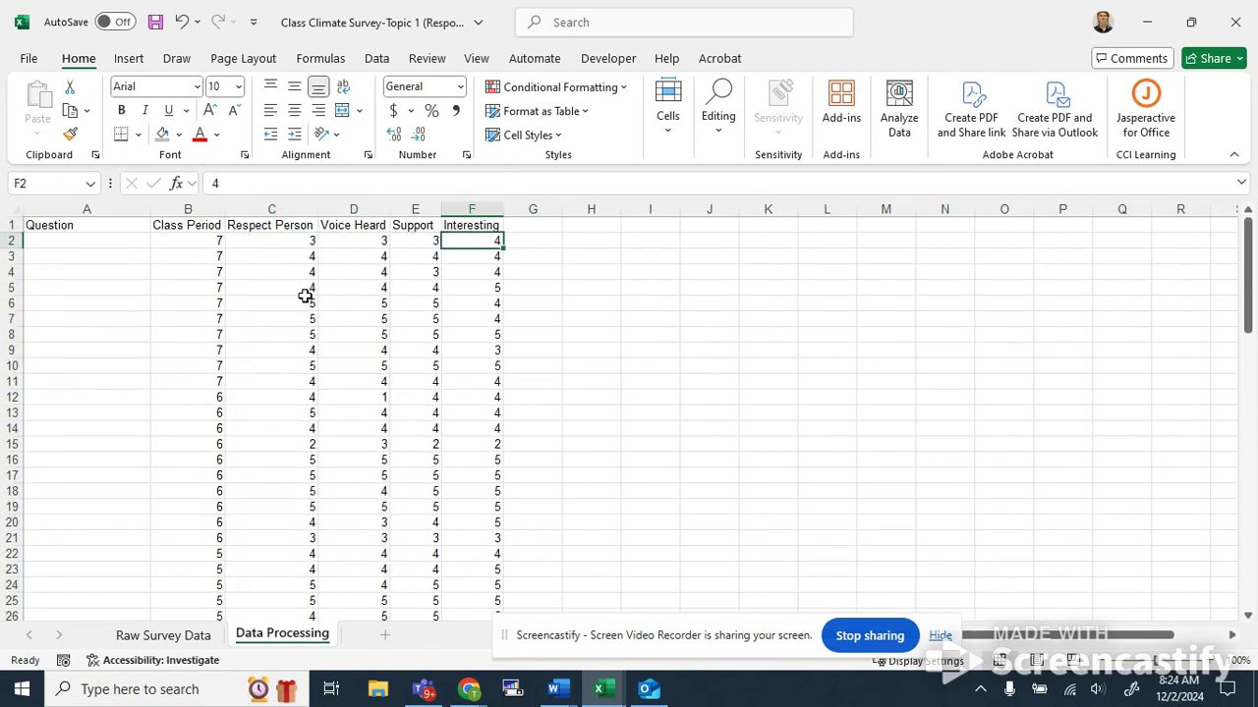
click(352, 241)
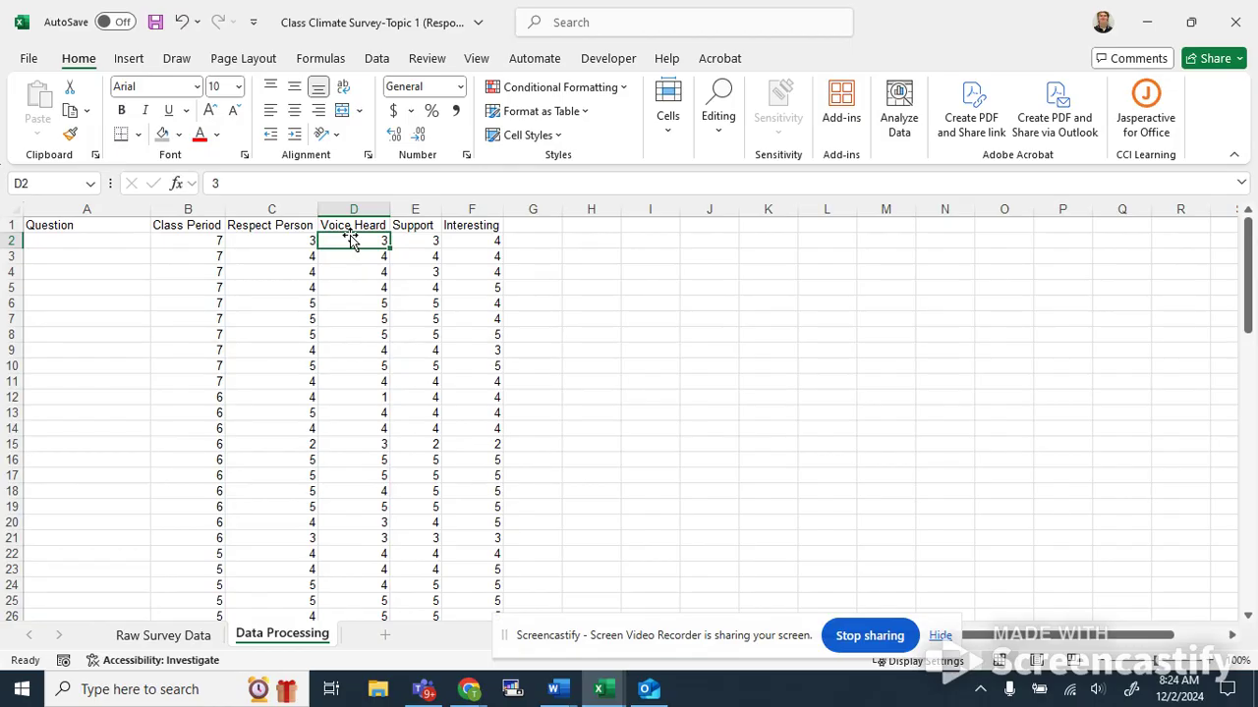
key(Left)
key(Up)
key(Down)
key(Right)
key(Left)
key(Right)
key(Right)
key(Right)
Delete the Question 3 pie chart along with an accidentally inserted quick chart.
scroll(645, 449, down, 15)
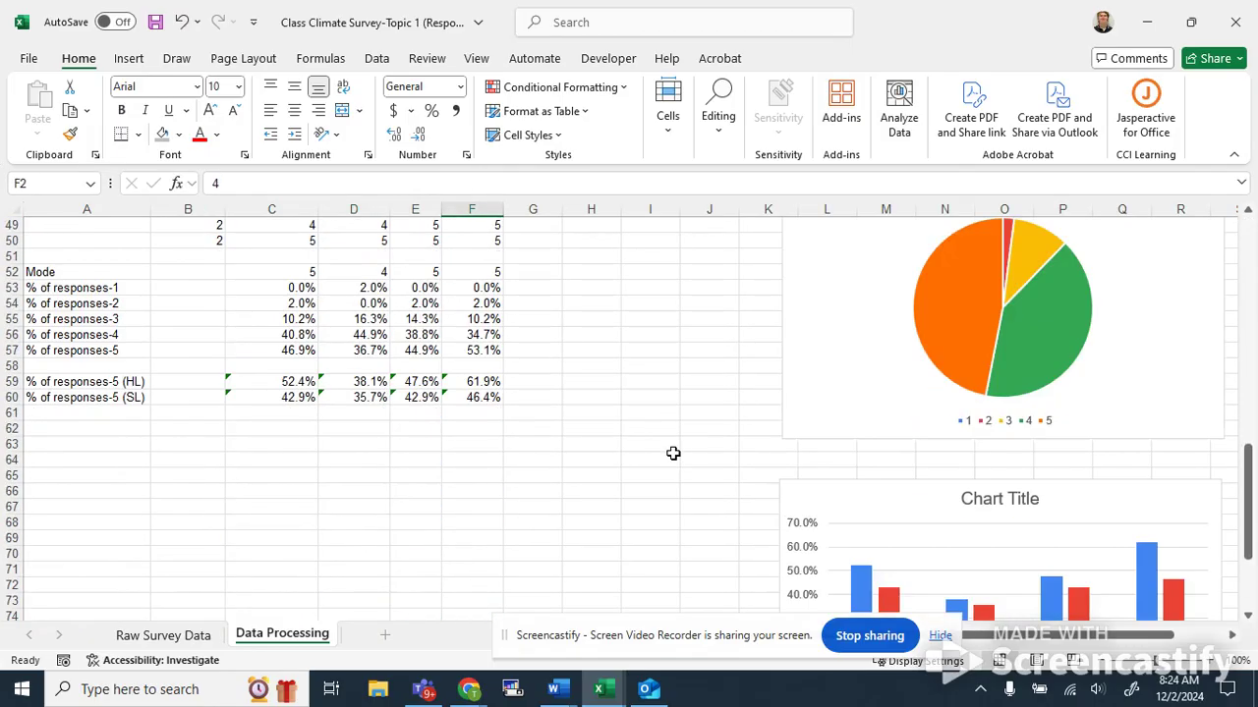
scroll(674, 452, up, 3)
click(786, 406)
key(Delete)
key(alt+F1)
key(Delete)
Return to the top of the data and review the question column headers.
scroll(855, 450, up, 17)
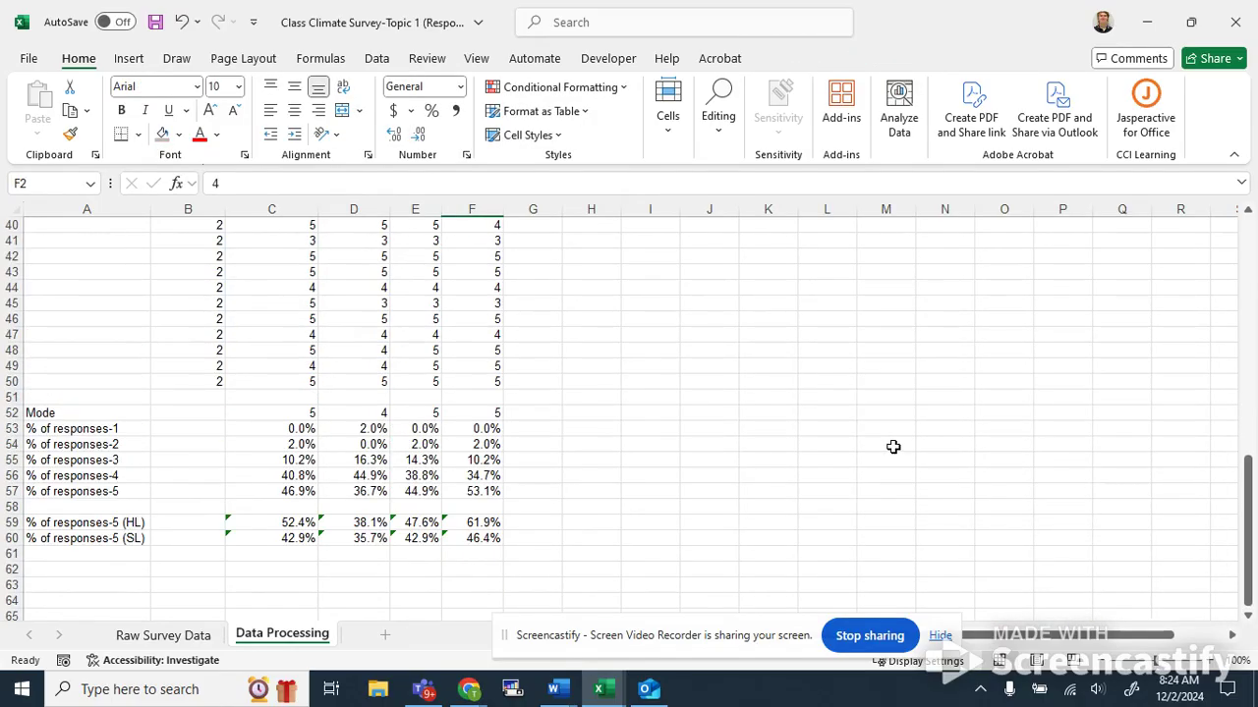
click(293, 239)
key(Right)
key(Left)
key(Right)
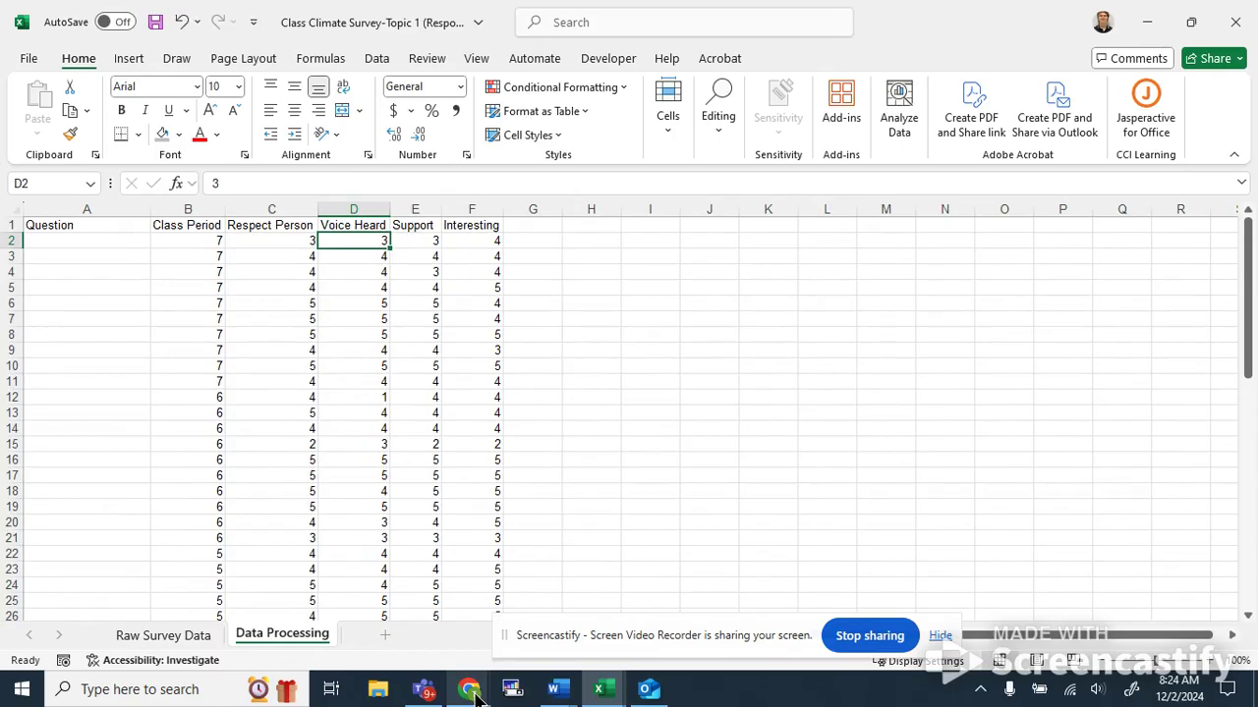
Switch to the browser and search the web for a correlation coefficient calculator.
mouse_move(475, 694)
click(285, 609)
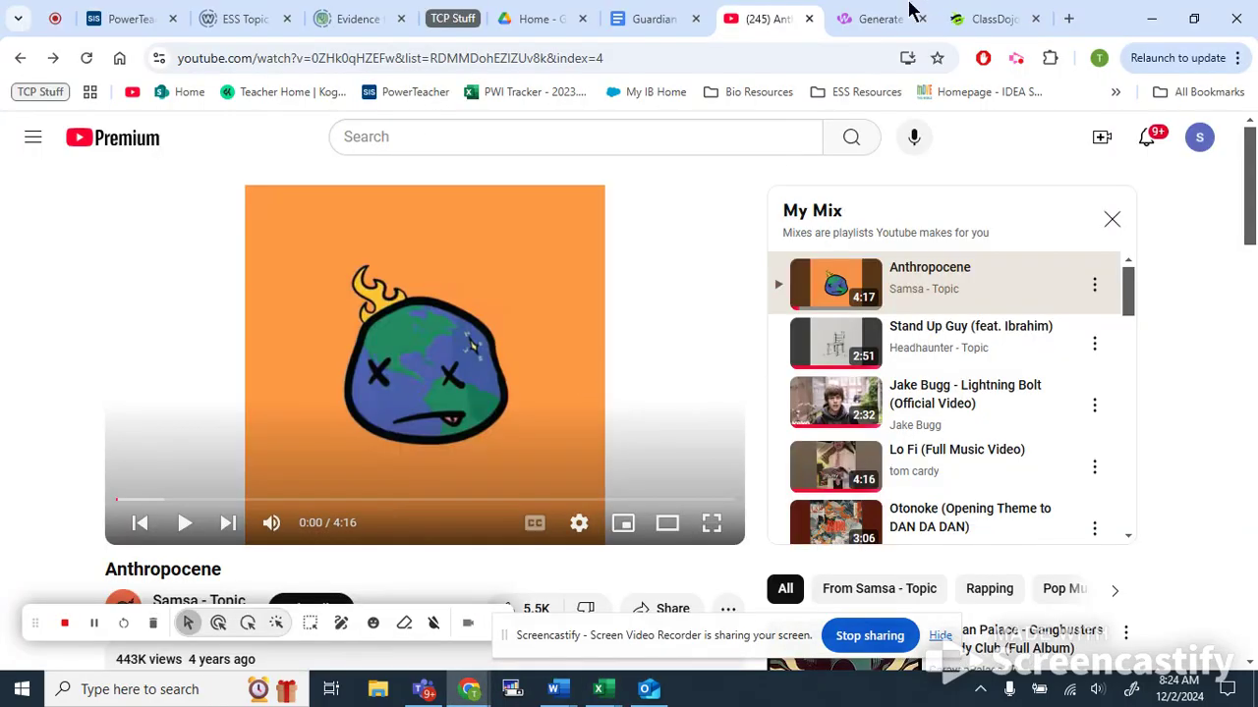
click(1068, 20)
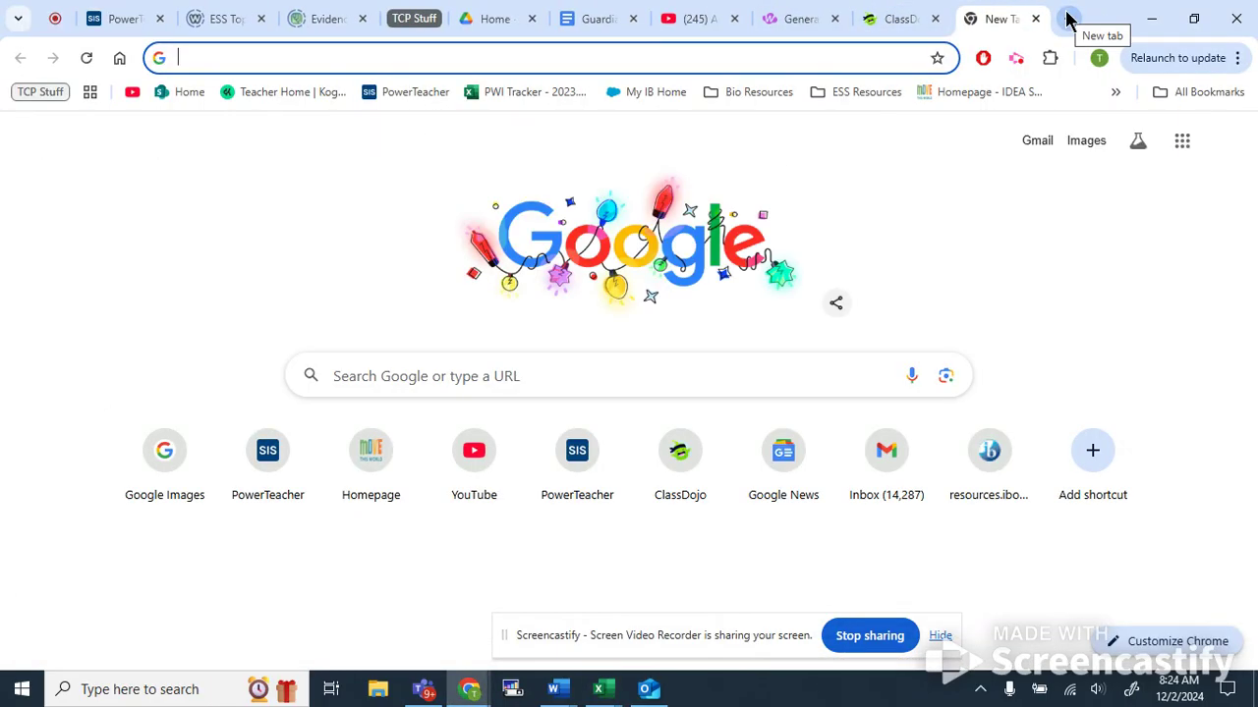
text(c)
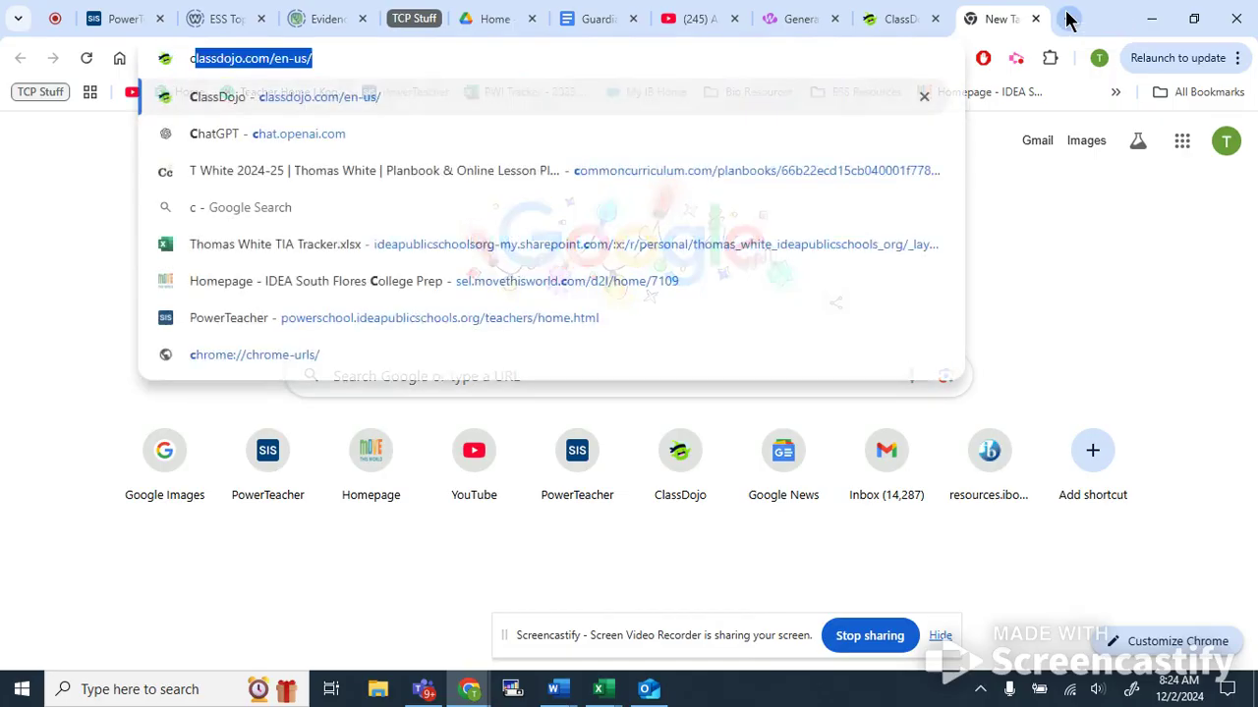
text(orrelation coeffici)
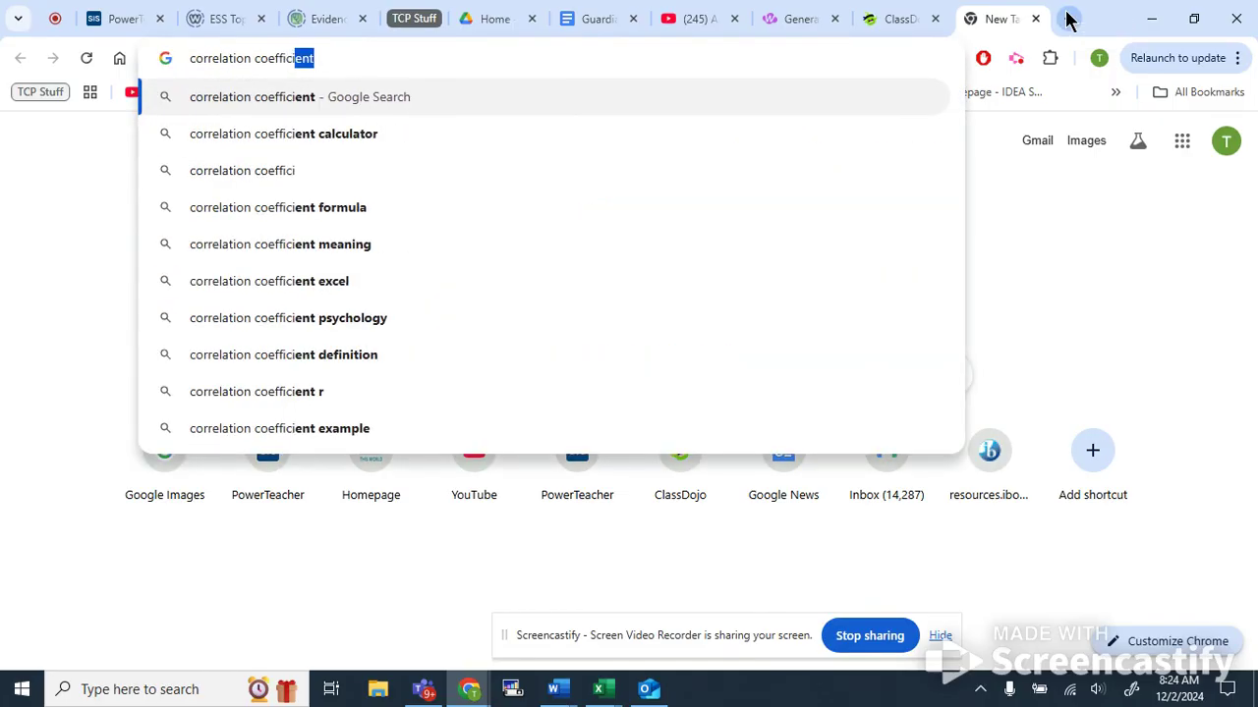
key(Down)
key(Return)
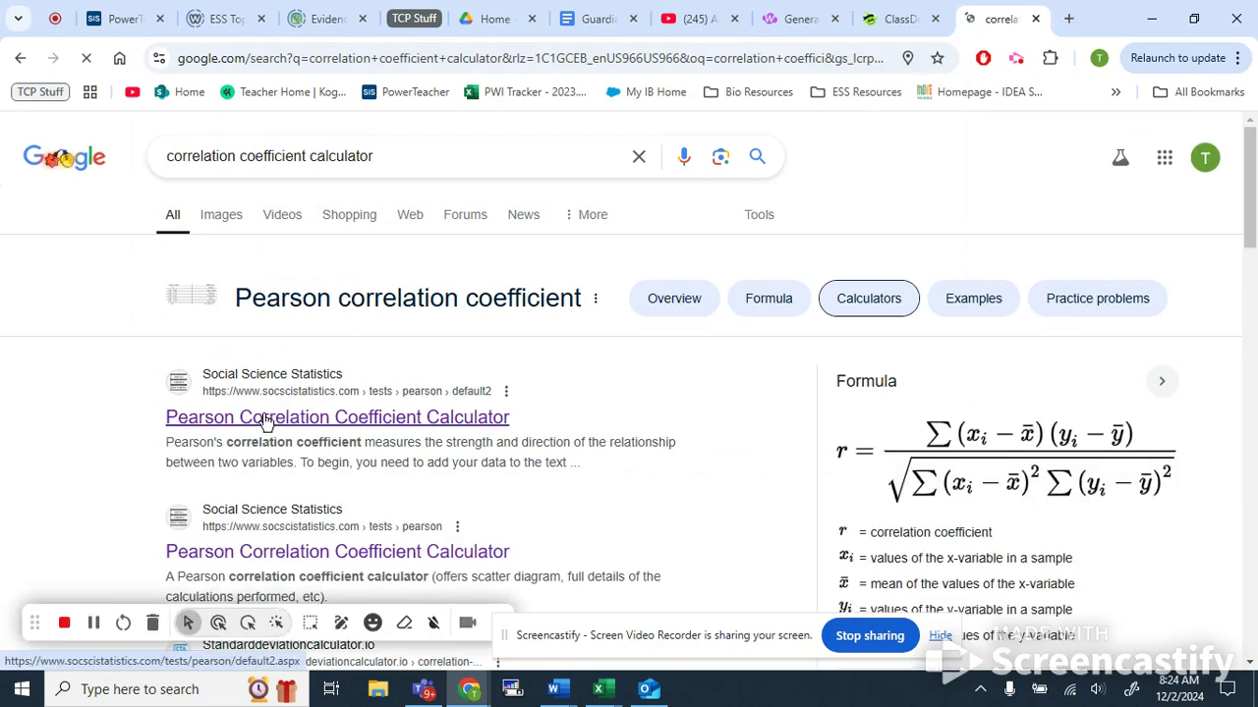
Open the Pearson Correlation Coefficient Calculator page and review its X and Y value boxes.
click(271, 420)
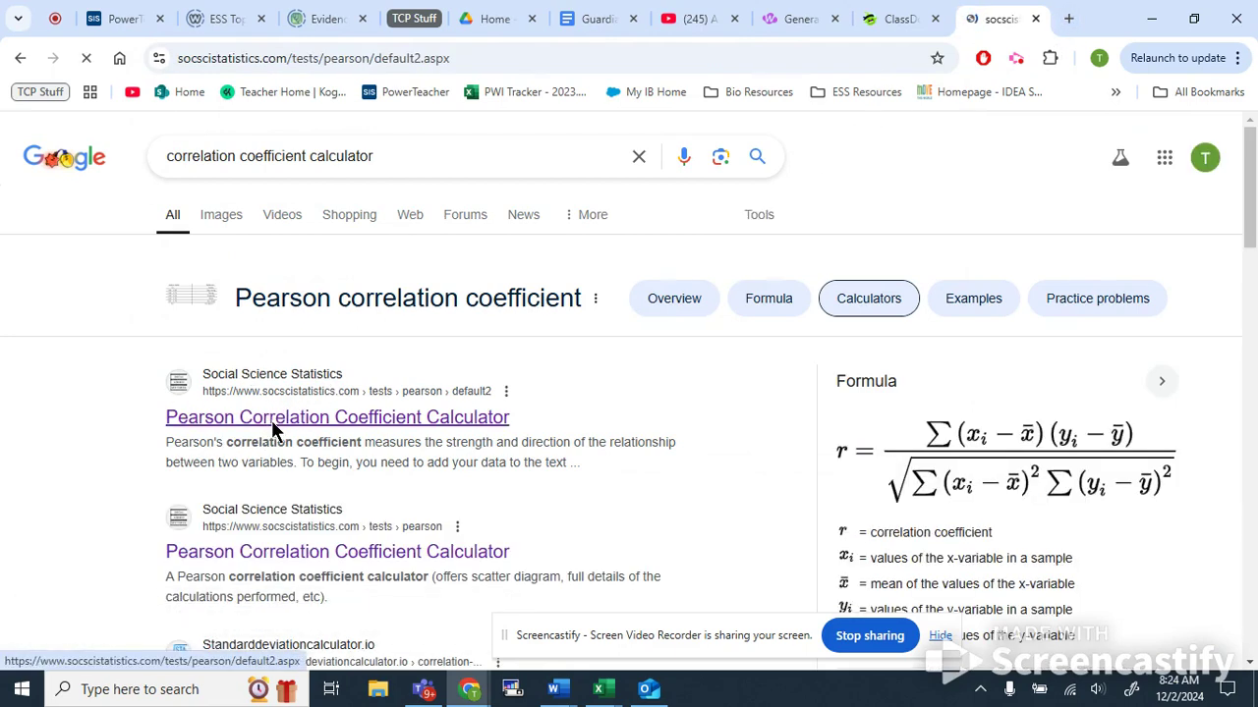
scroll(329, 429, down, 4)
scroll(361, 427, up, 2)
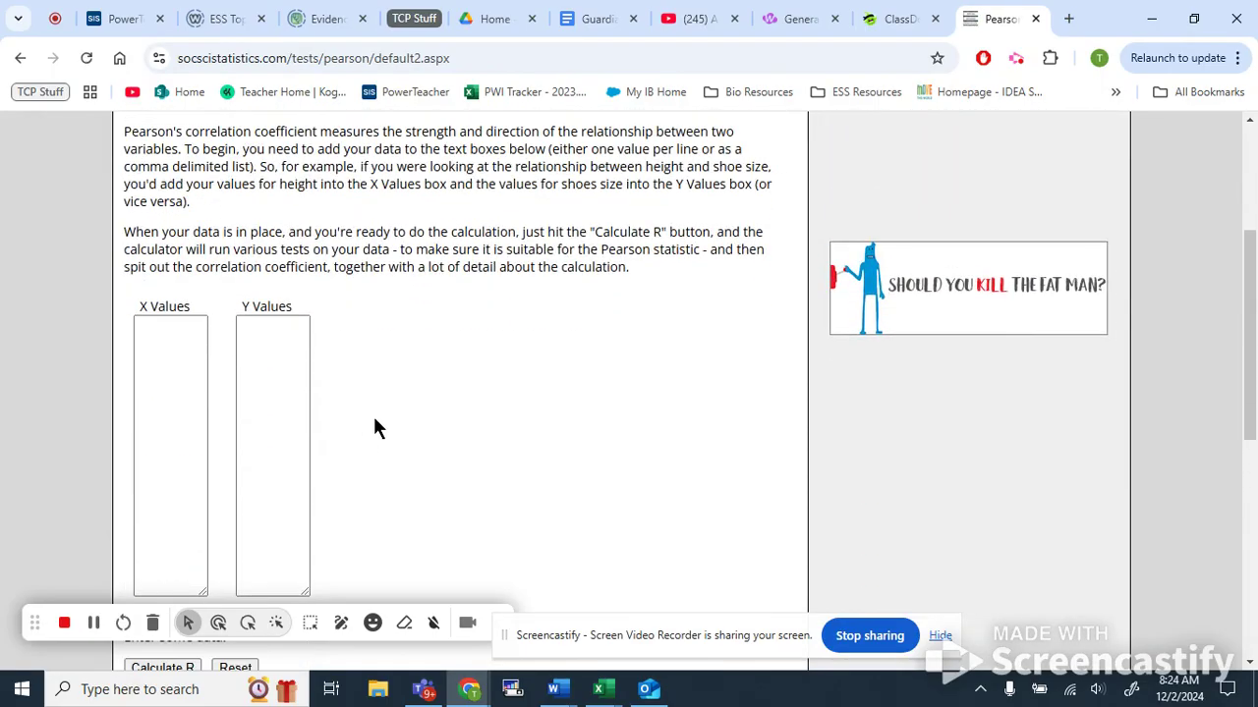
scroll(365, 289, down, 2)
scroll(364, 275, up, 2)
scroll(346, 263, down, 1)
scroll(346, 264, down, 5)
scroll(349, 273, up, 5)
Copy the Respect Person responses C2:C50 and paste them into the calculator's X Values box.
click(607, 693)
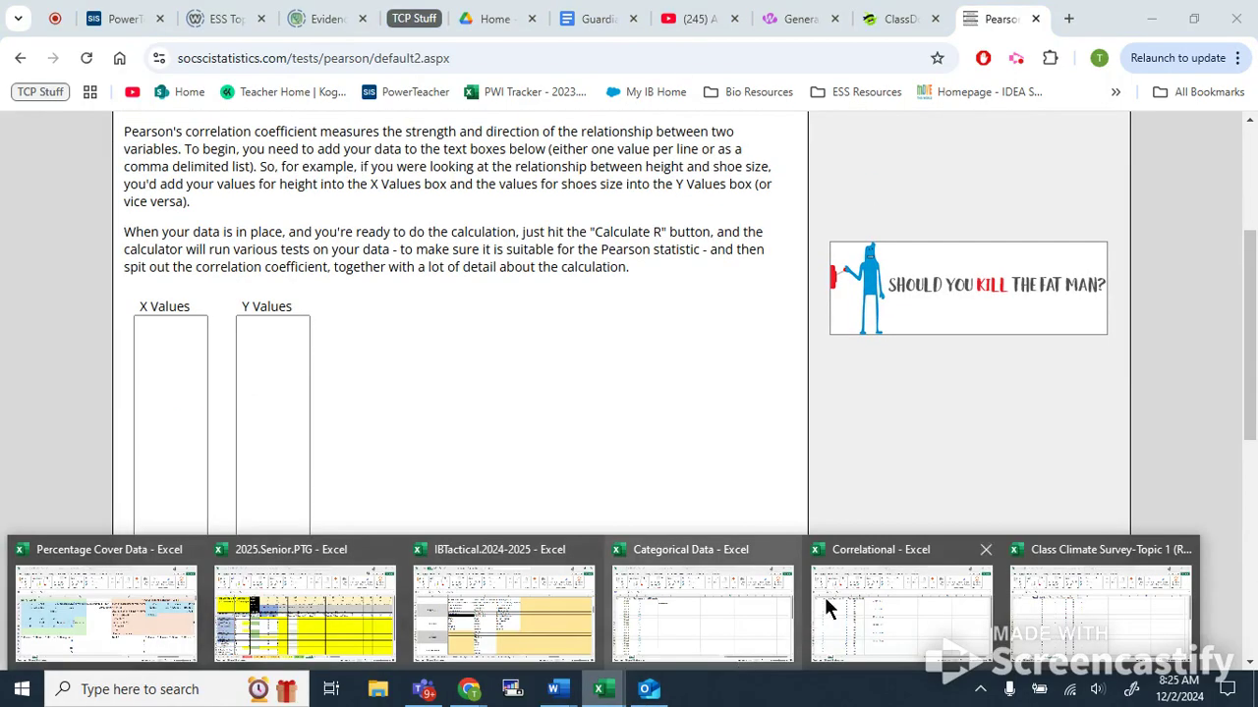
click(1100, 602)
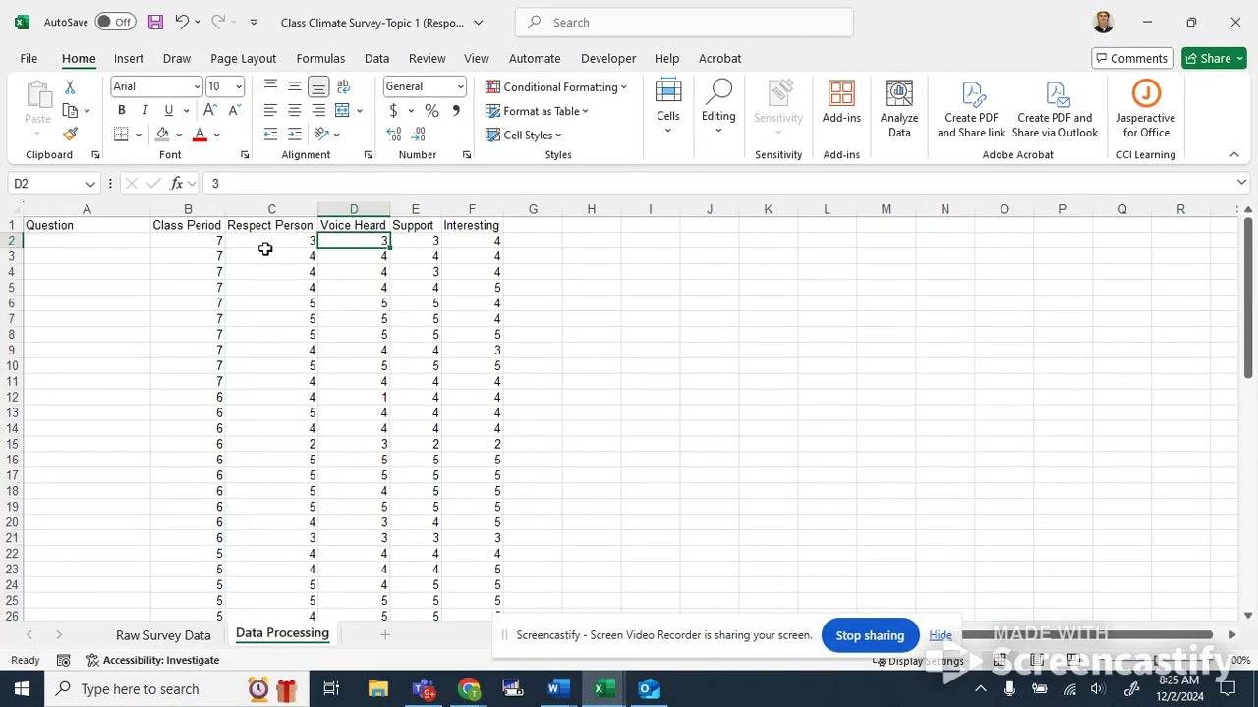
drag(269, 240, 266, 585)
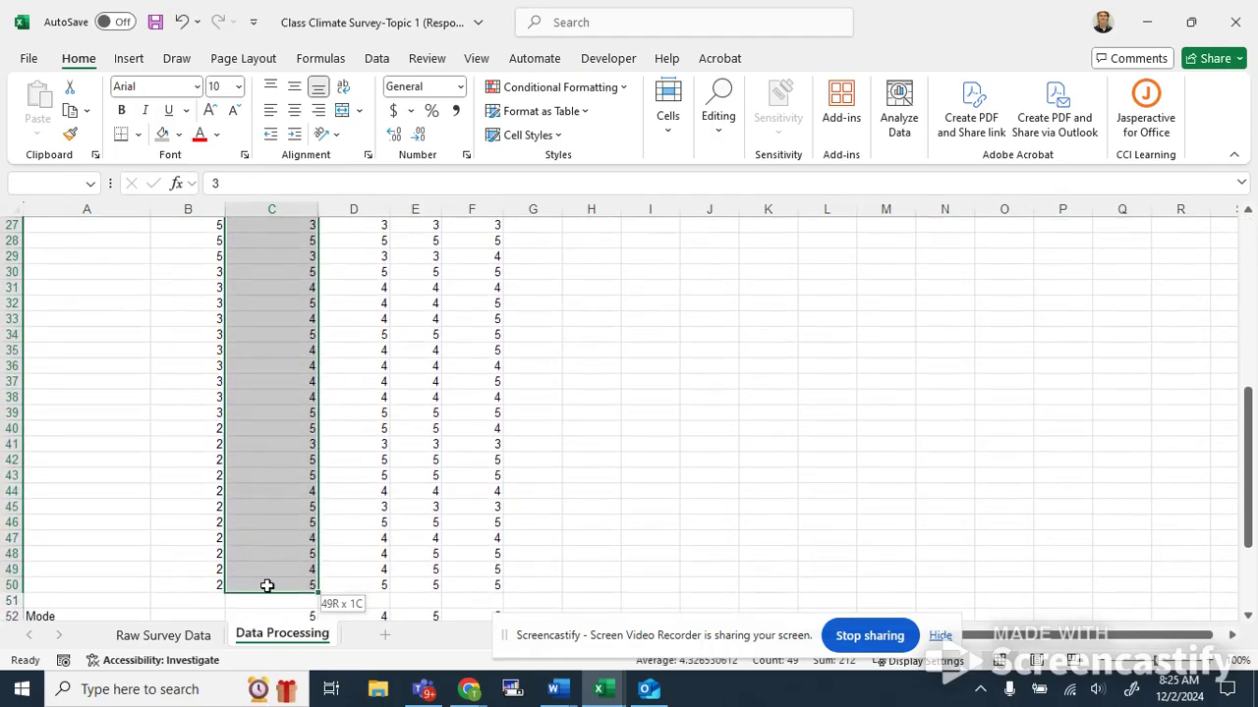
key(ctrl+c)
key(alt+Tab)
click(185, 344)
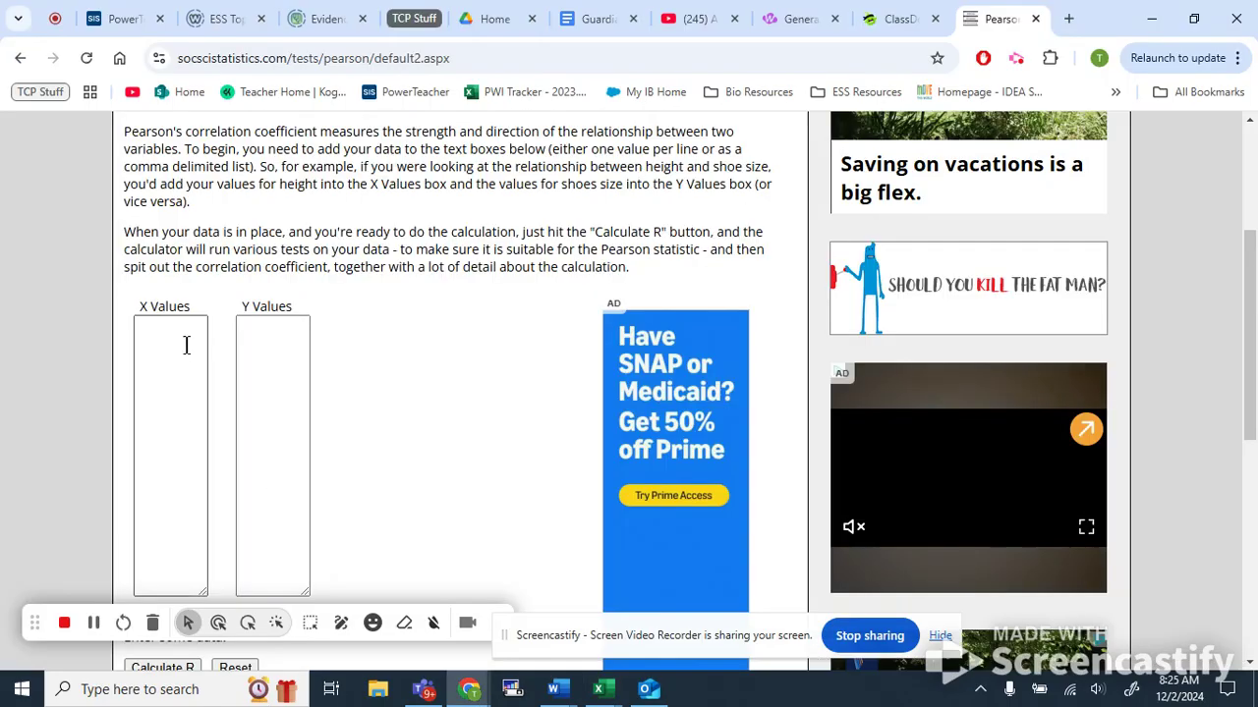
key(ctrl+v)
scroll(281, 399, down, 2)
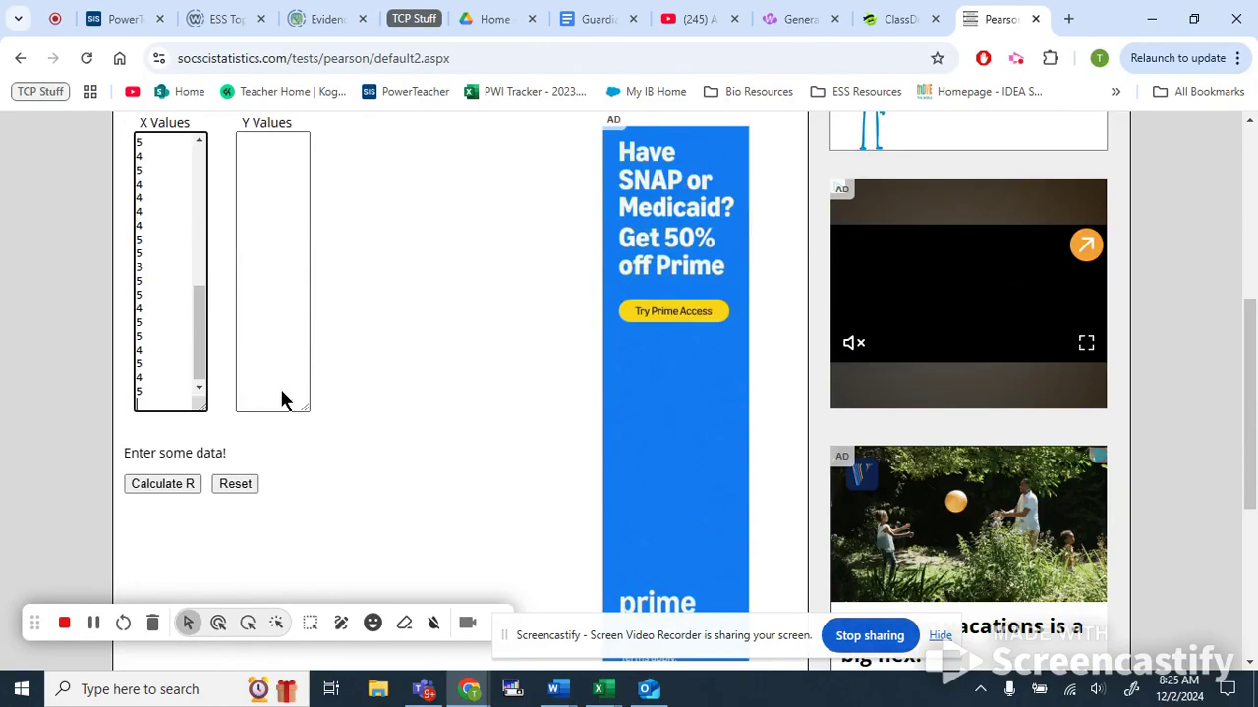
Copy the Interesting responses from column F and paste them into the calculator's Y Values box.
key(alt+Tab)
scroll(413, 402, up, 7)
drag(487, 241, 480, 589)
key(ctrl+c)
key(alt+Tab)
click(292, 292)
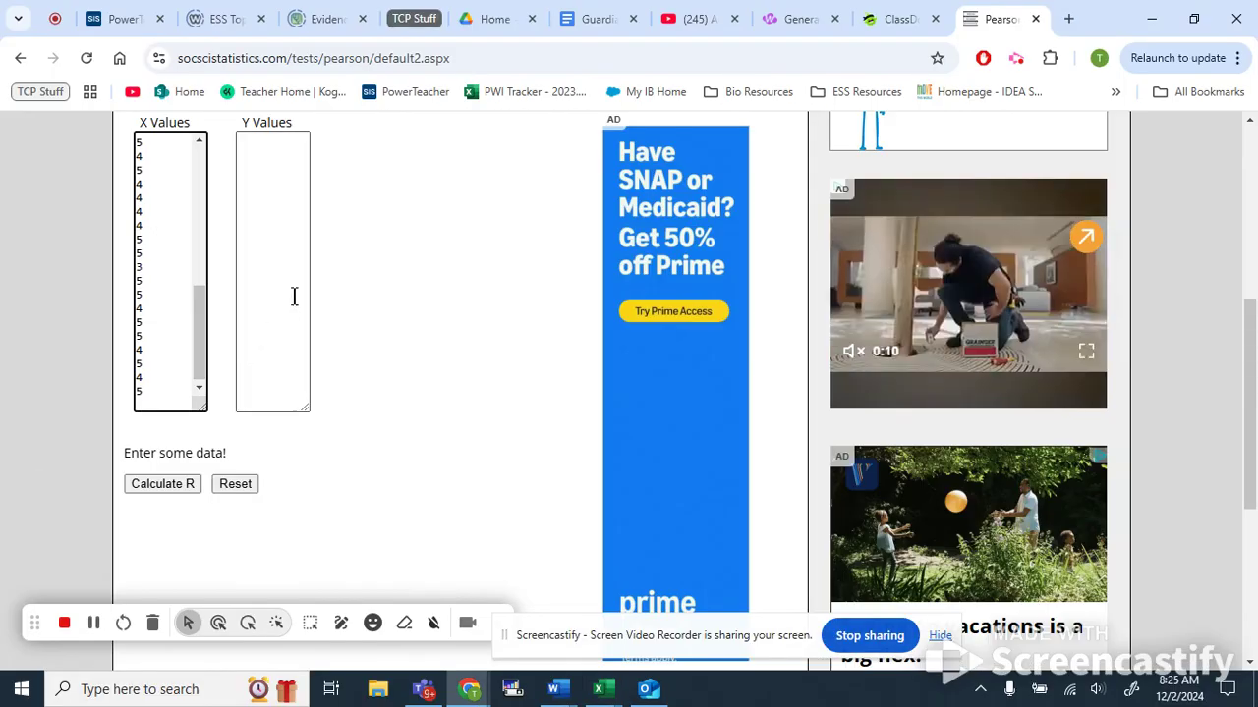
key(ctrl+v)
scroll(162, 197, up, 8)
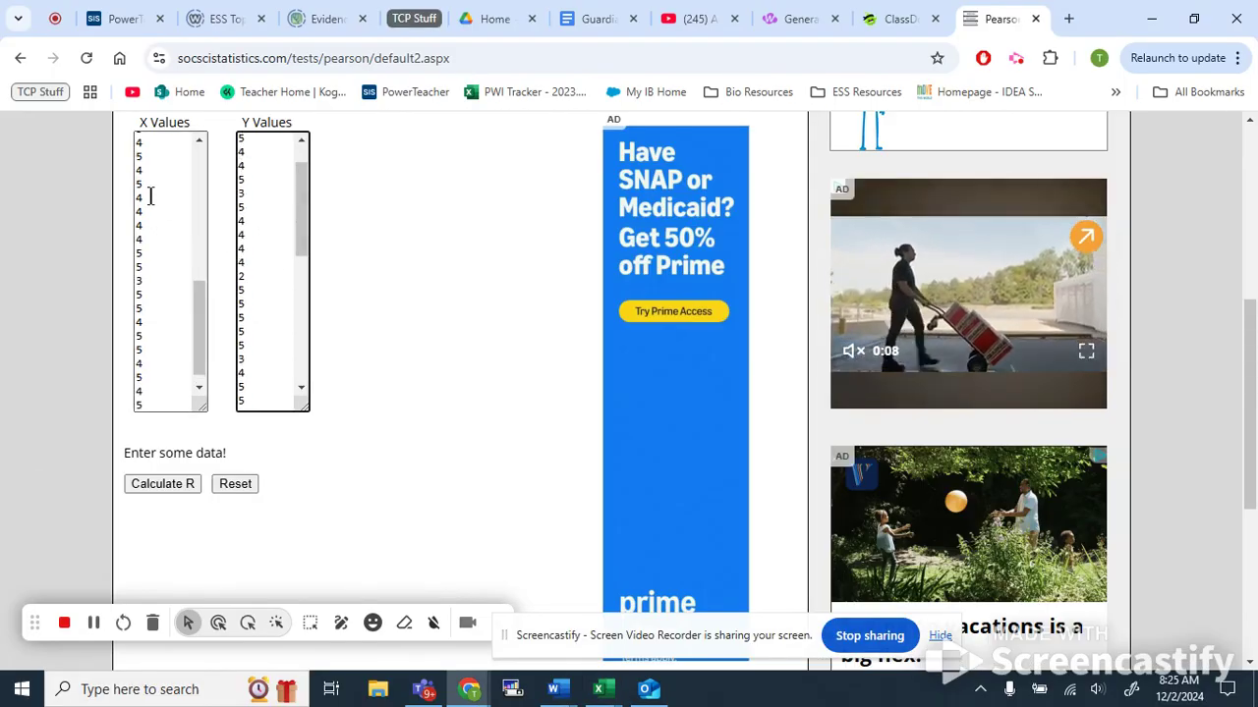
scroll(385, 304, down, 3)
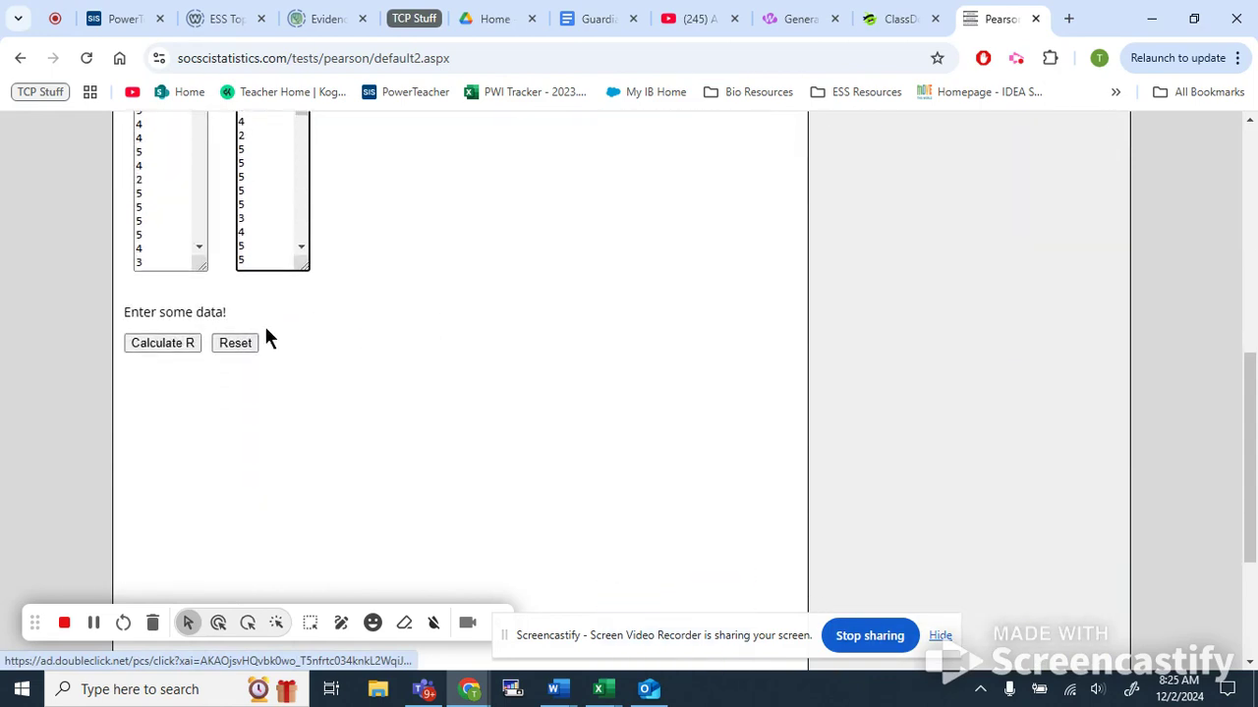
Calculate the Pearson correlation coefficient for the entered X and Y values.
scroll(245, 328, up, 2)
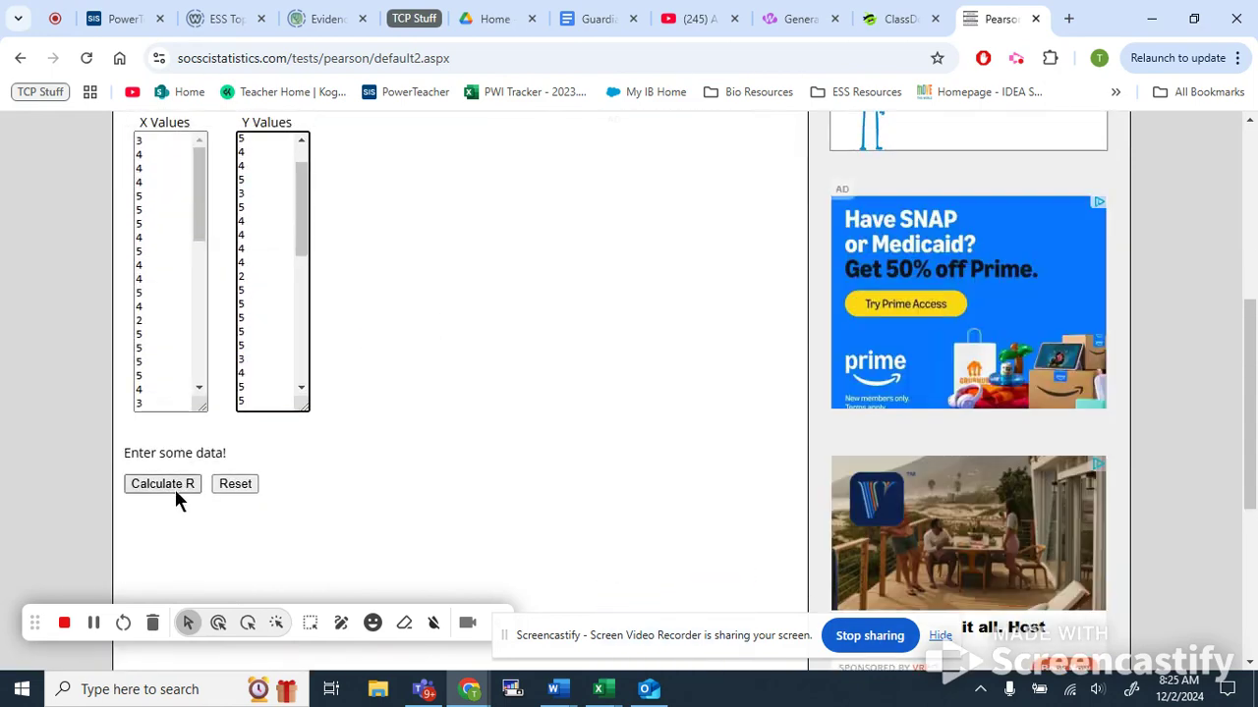
click(178, 485)
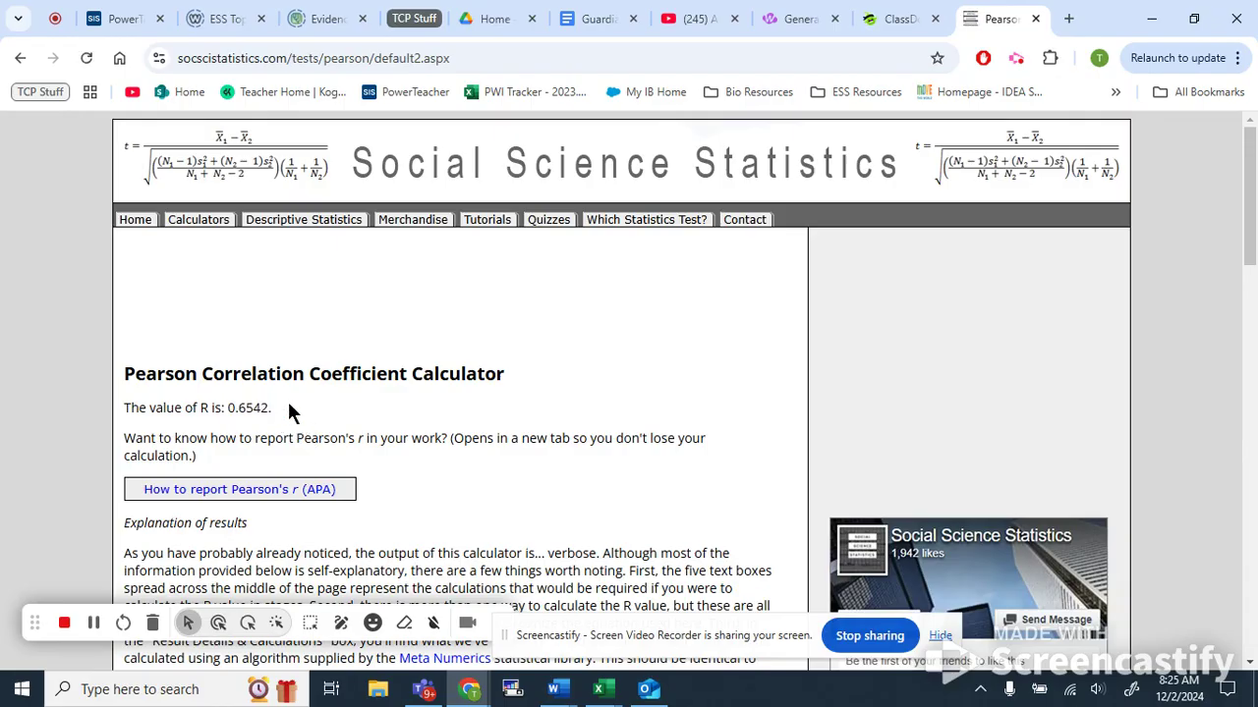
Review the calculated R value, scatter plot and result details on the results page.
scroll(291, 411, down, 9)
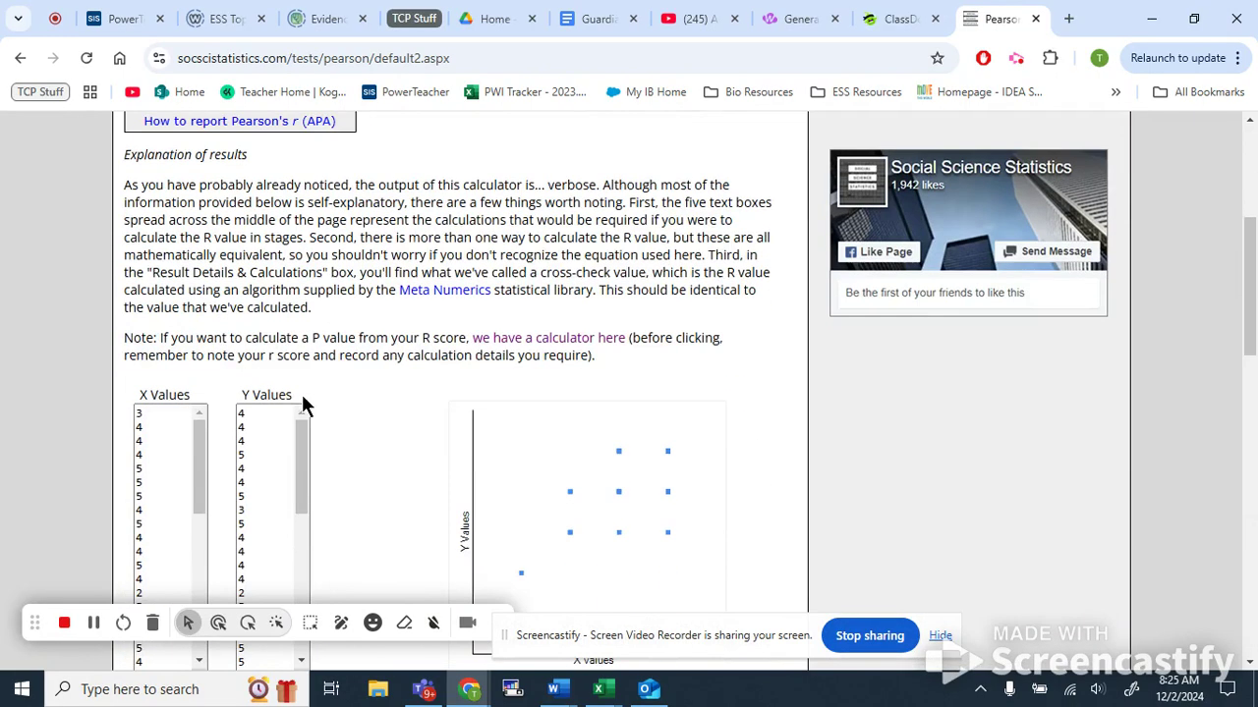
scroll(396, 423, down, 3)
scroll(451, 477, down, 3)
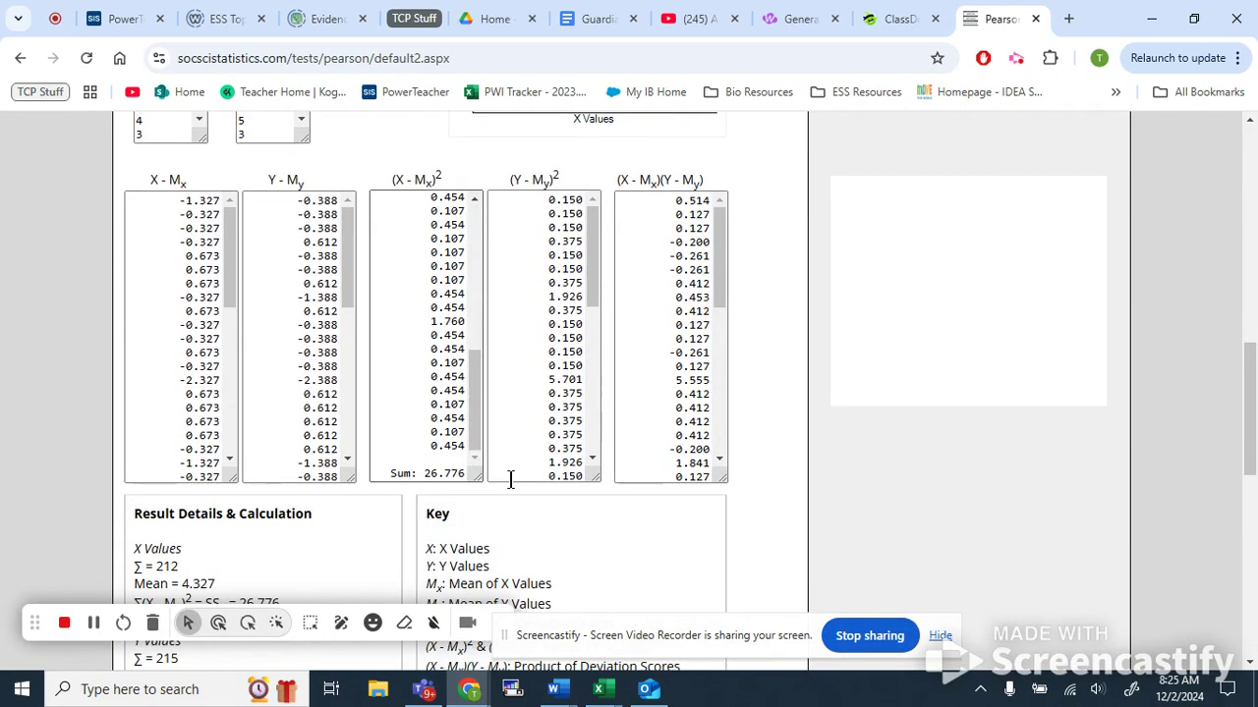
scroll(550, 487, up, 9)
scroll(541, 458, up, 2)
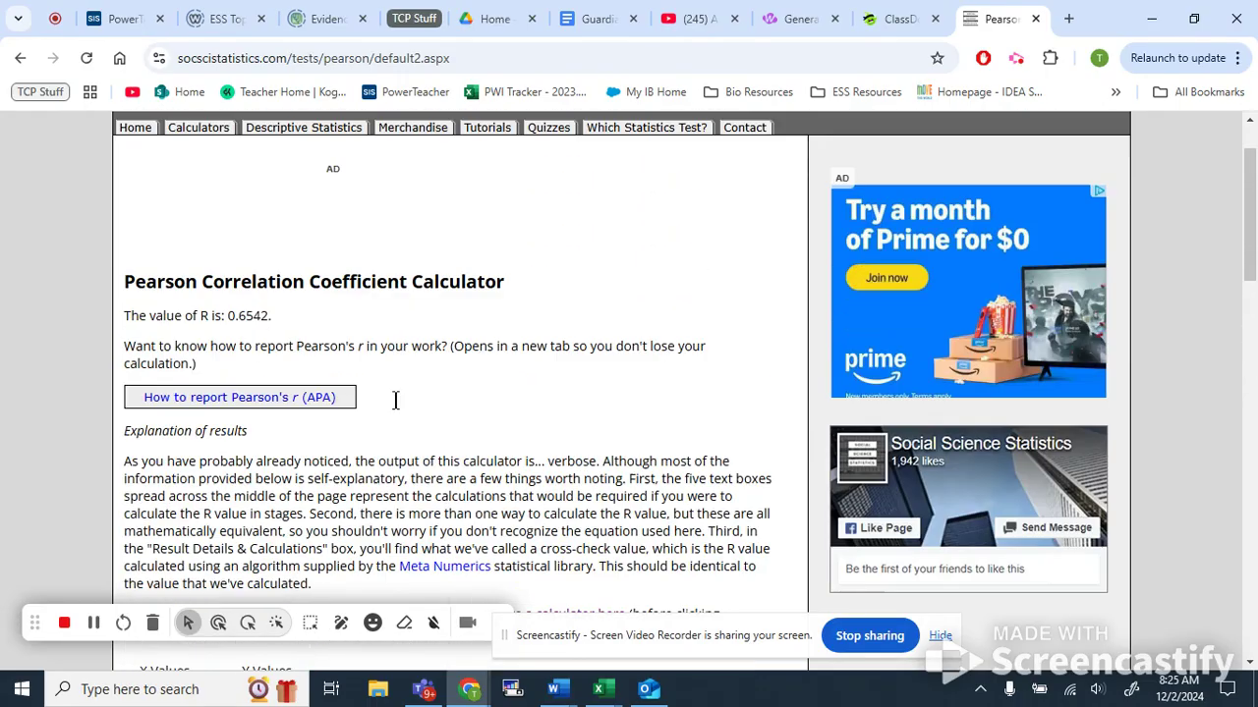
drag(200, 315, 282, 325)
click(282, 324)
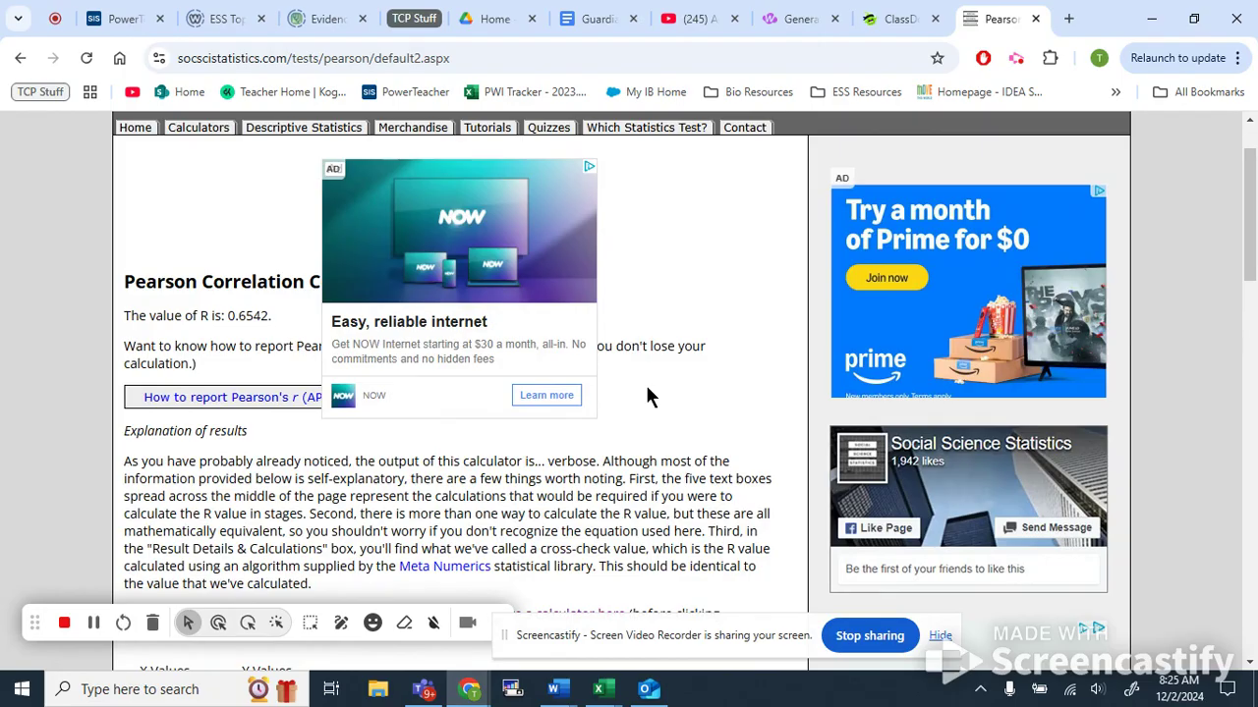
scroll(619, 324, down, 5)
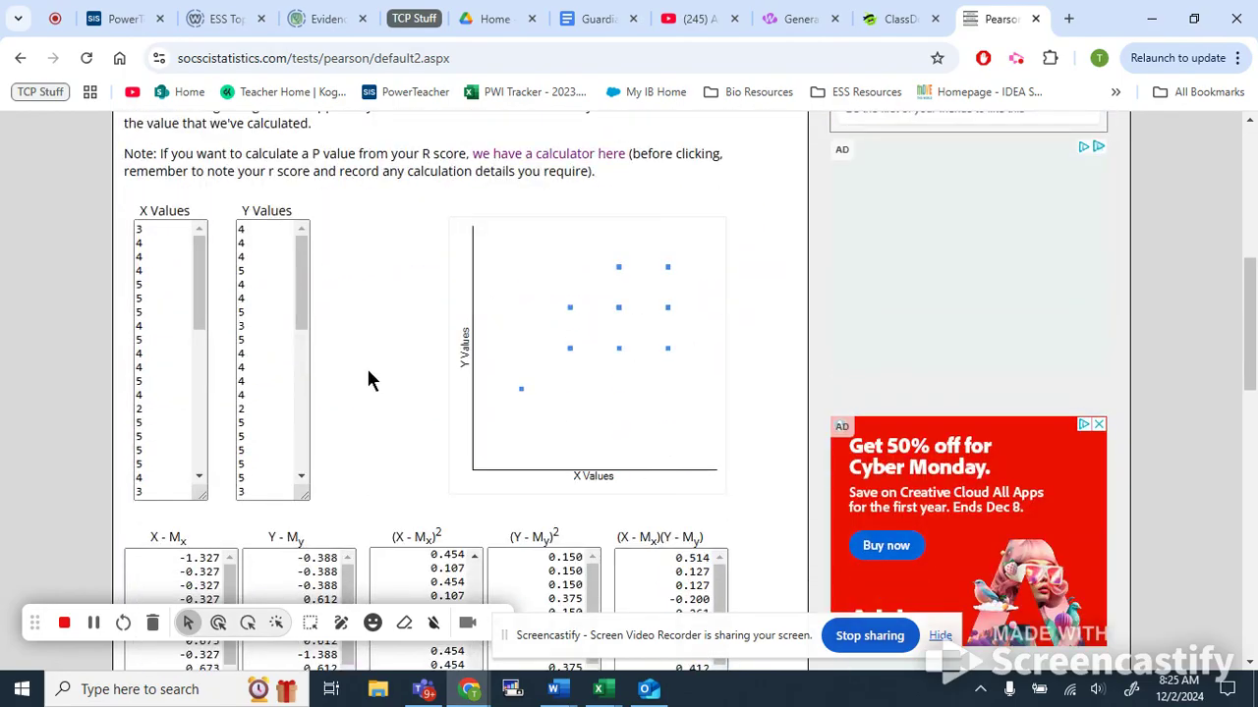
scroll(370, 354, up, 5)
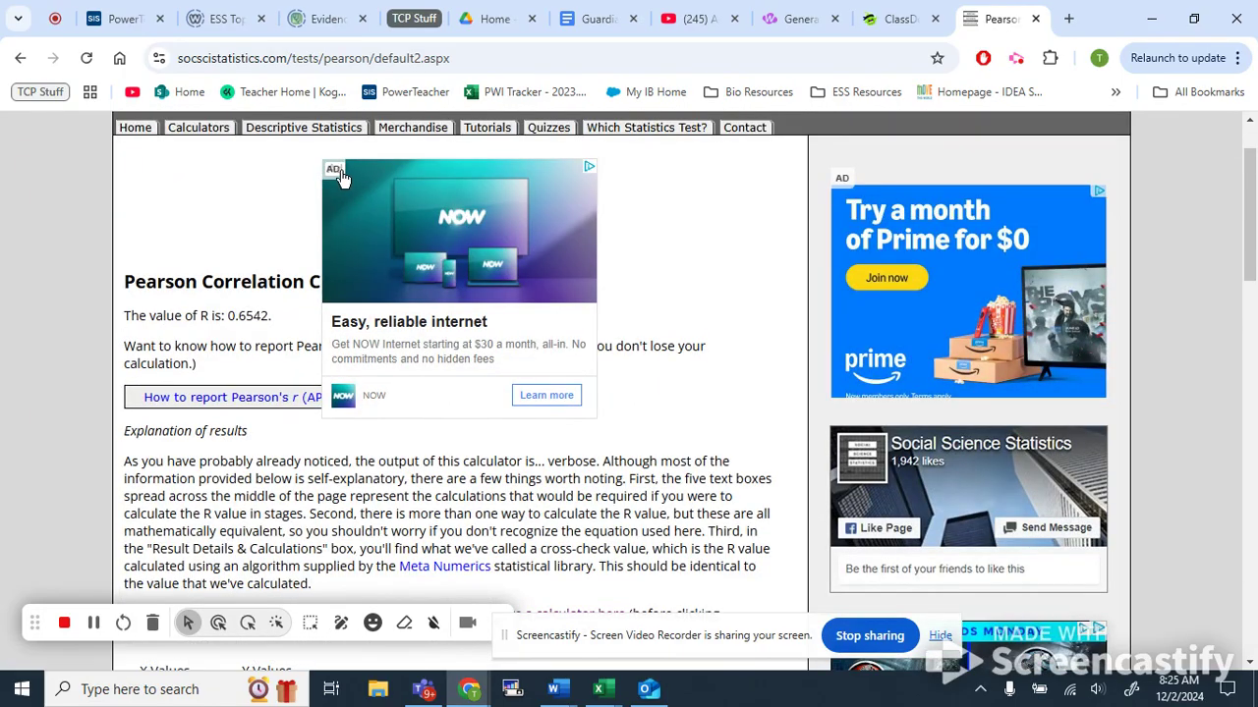
scroll(251, 236, down, 2)
drag(228, 133, 272, 138)
click(269, 138)
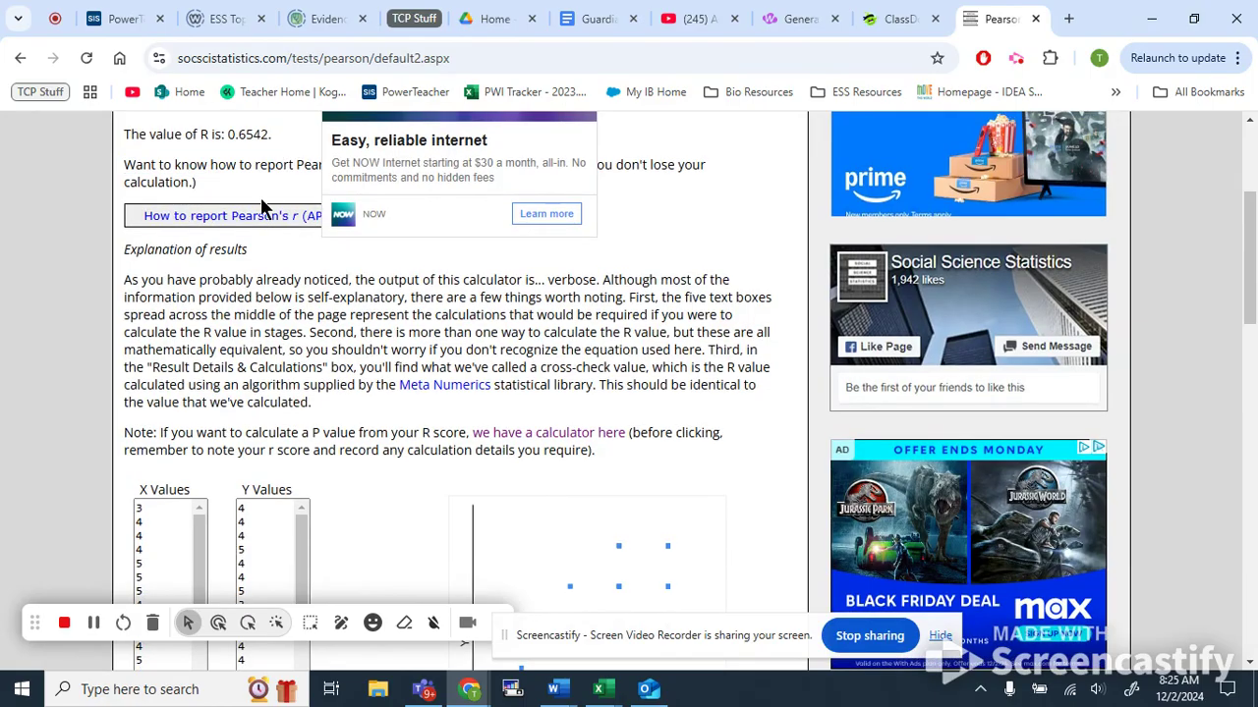
scroll(304, 283, down, 1)
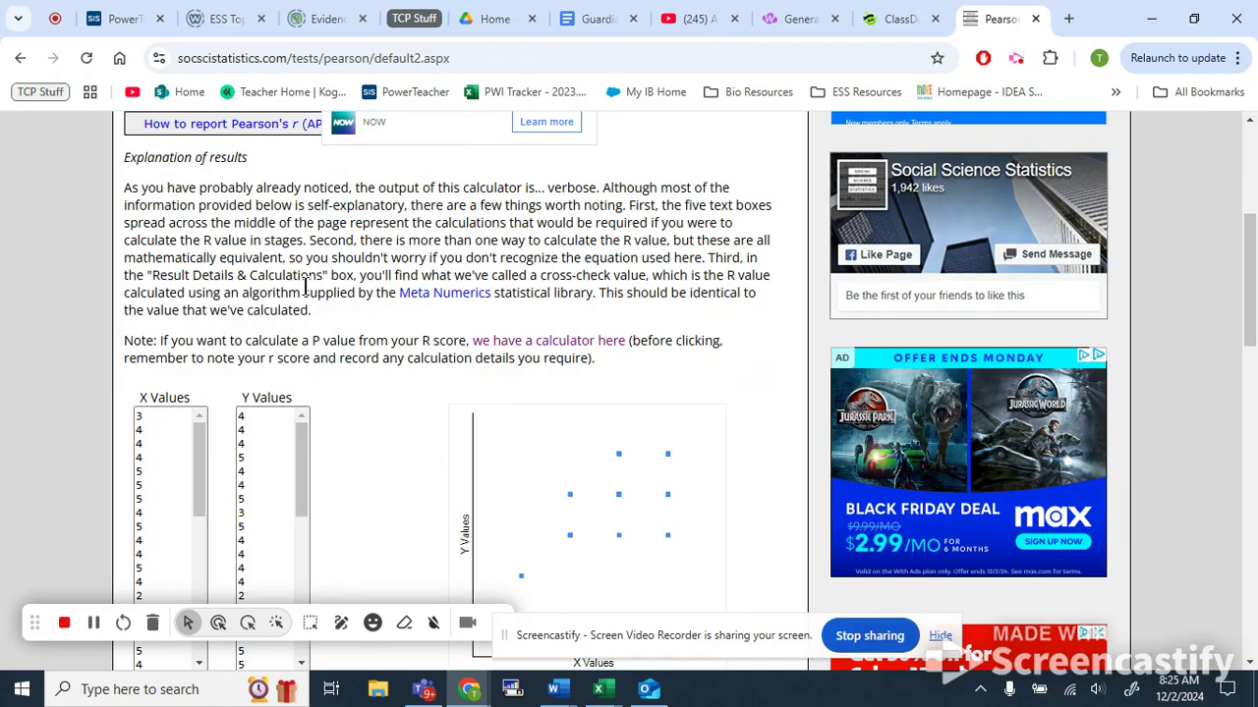
scroll(306, 287, up, 2)
triple_click(241, 226)
click(241, 226)
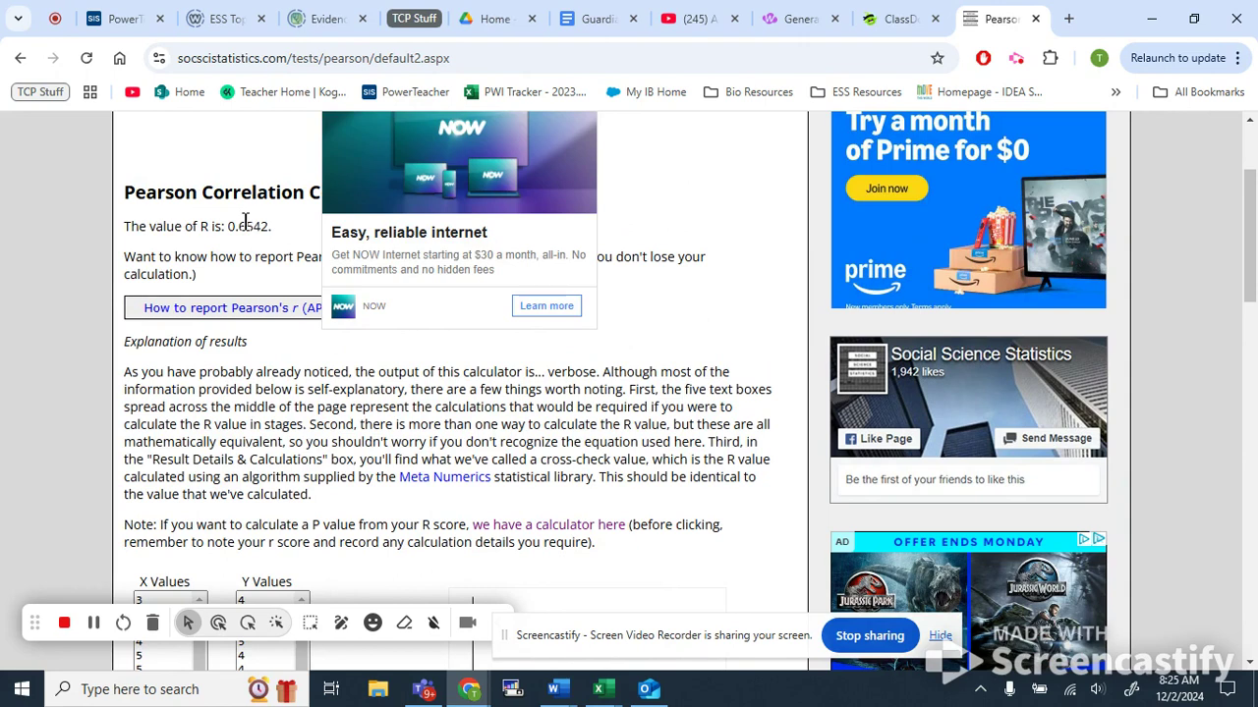
scroll(227, 261, down, 1)
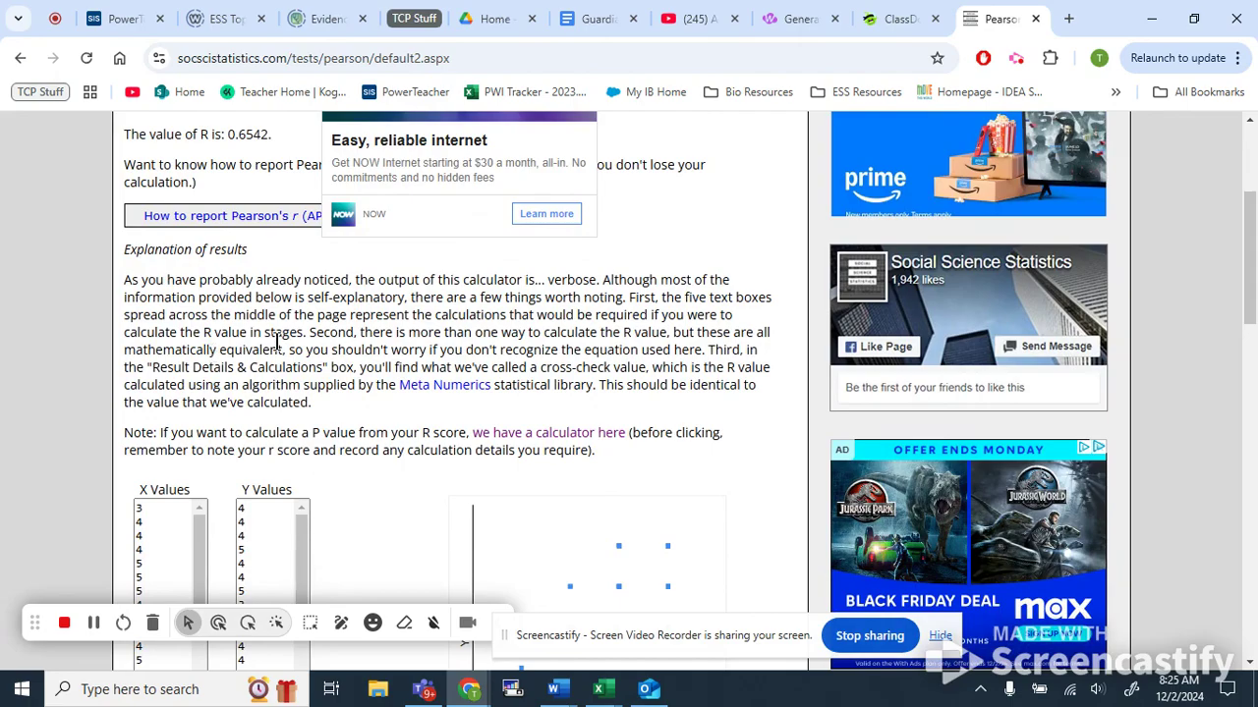
scroll(283, 339, down, 1)
scroll(444, 348, down, 7)
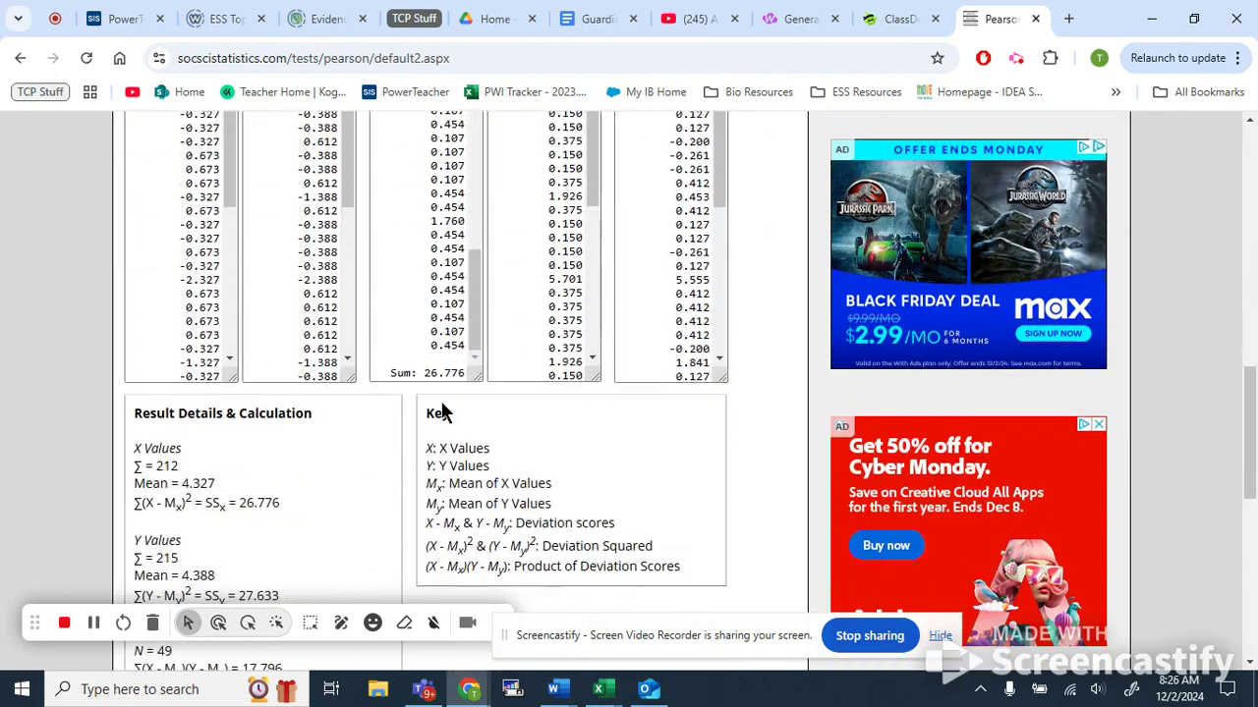
scroll(441, 411, down, 6)
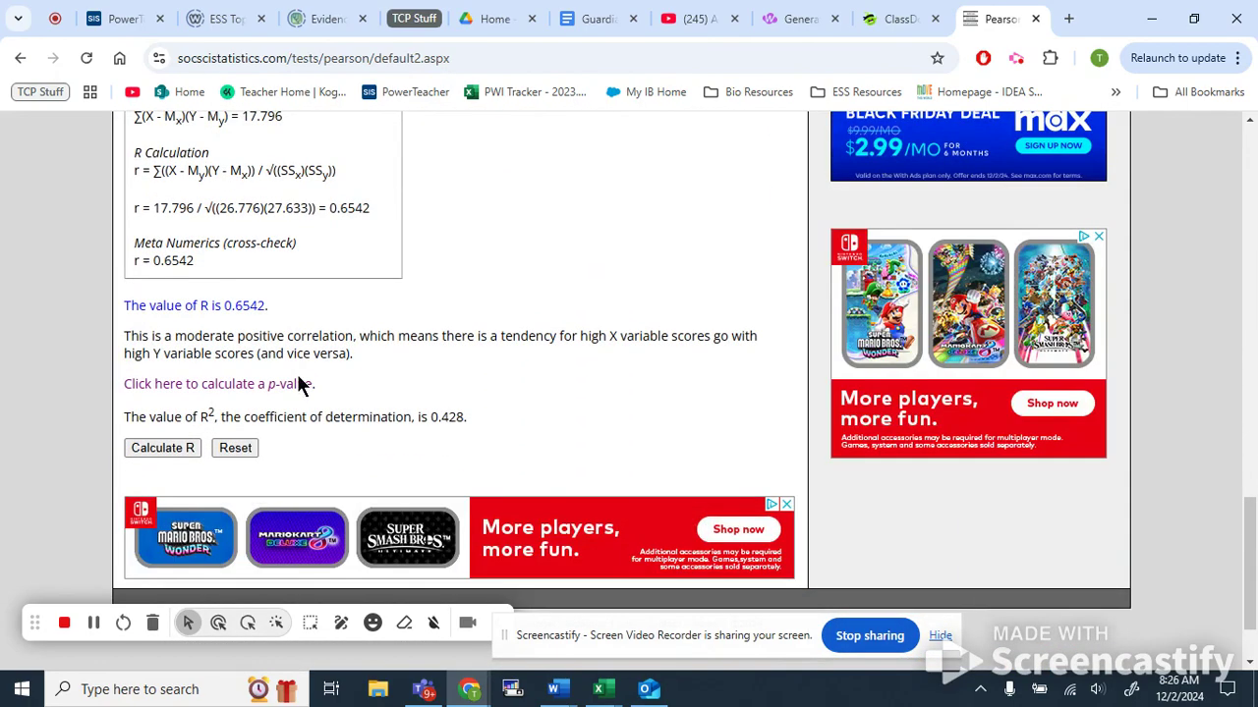
scroll(318, 370, up, 3)
scroll(295, 393, down, 3)
Open the p-value calculator linked from the results in a new browser tab.
right_click(242, 385)
click(288, 409)
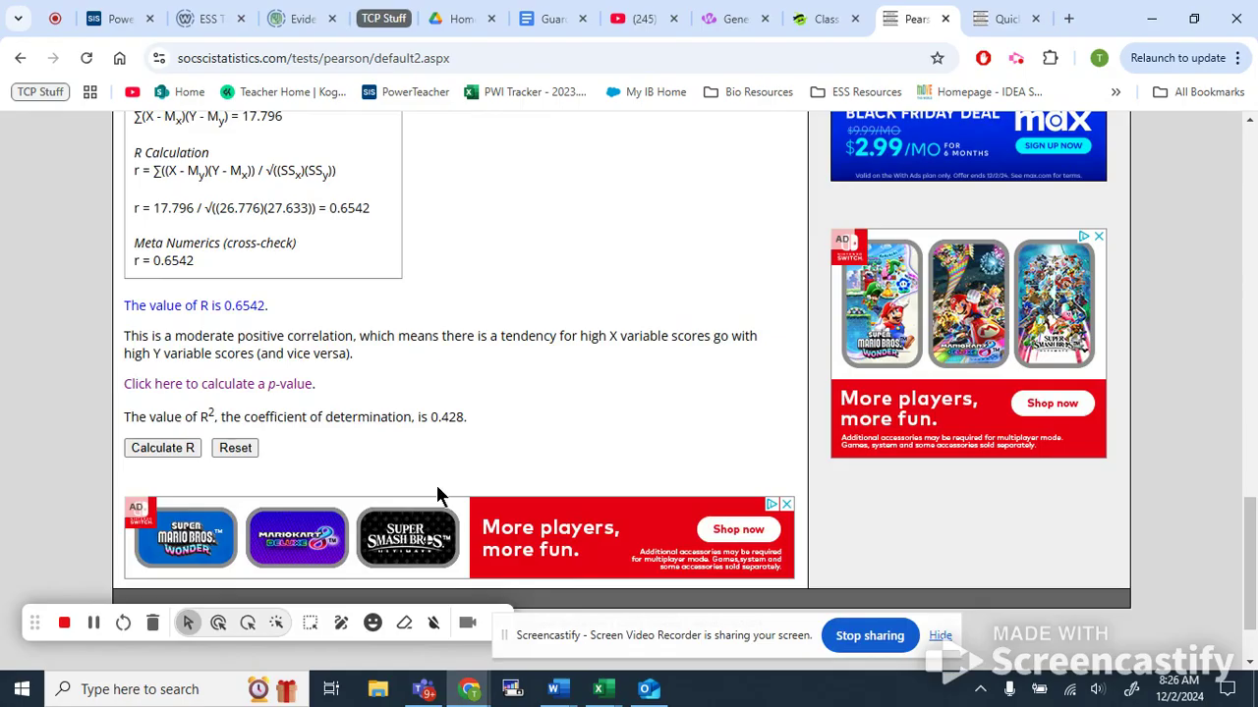
scroll(437, 496, up, 1)
triple_click(335, 308)
click(349, 309)
scroll(471, 307, up, 2)
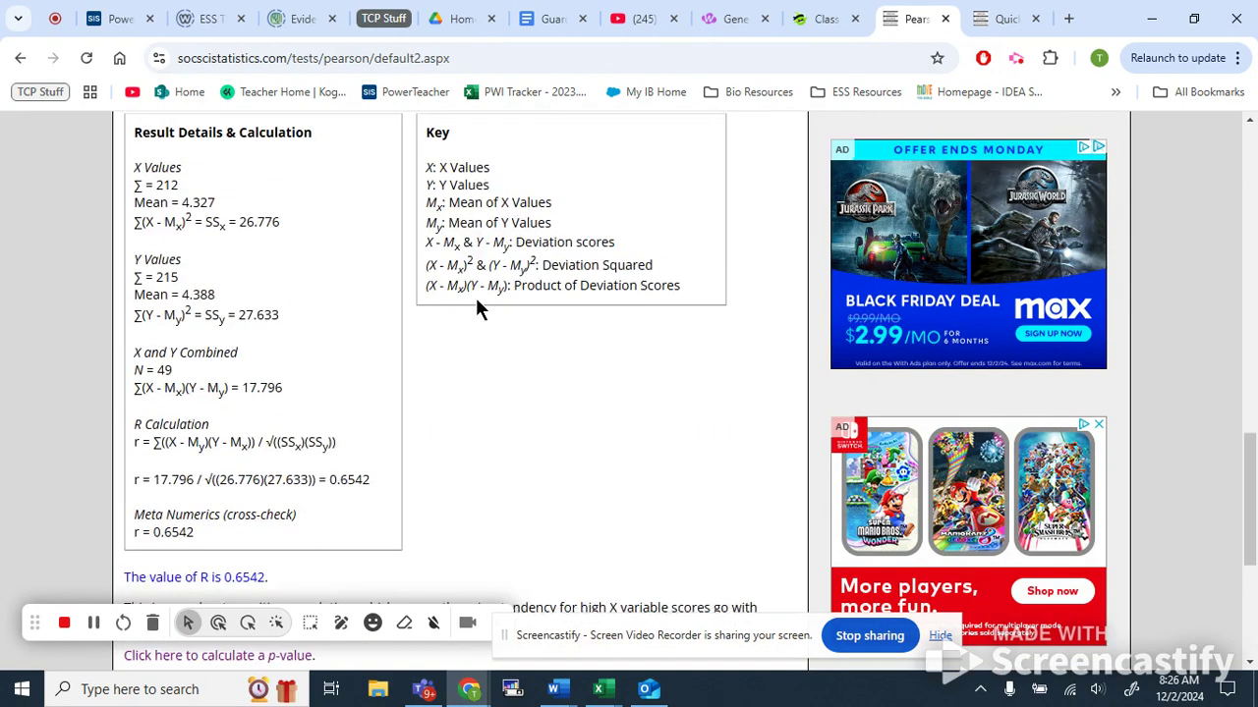
scroll(481, 344, down, 3)
scroll(485, 359, up, 2)
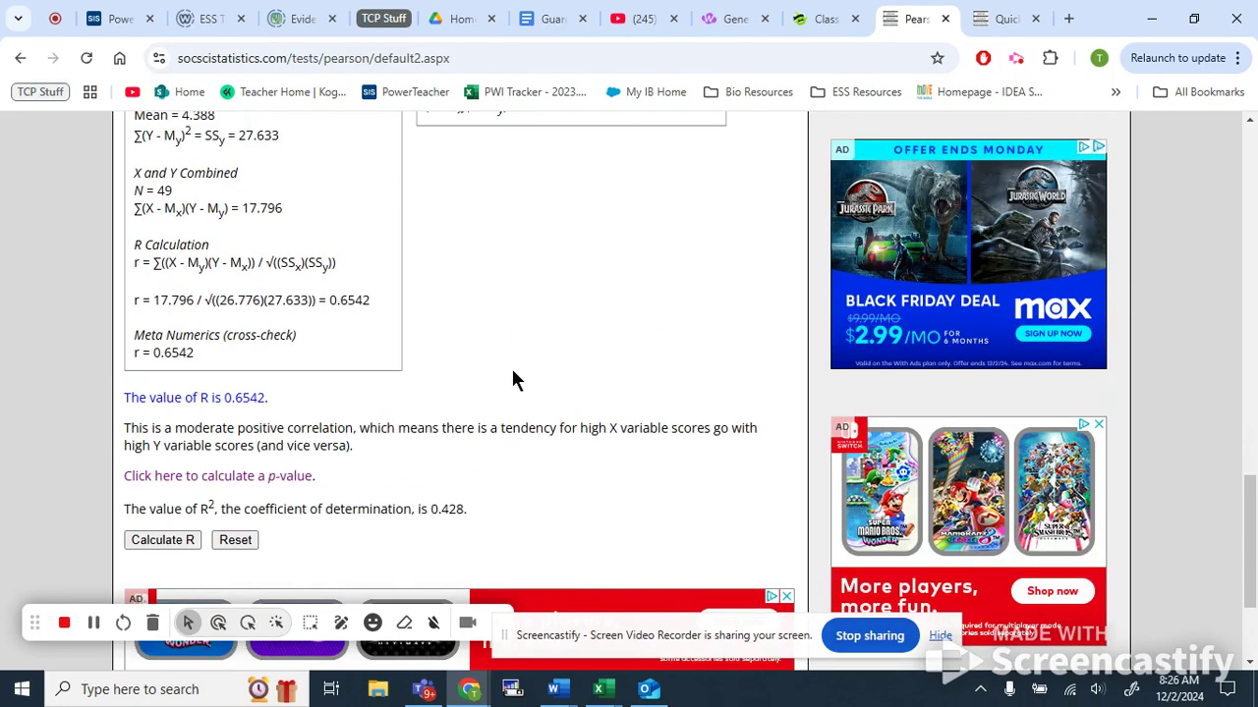
click(983, 15)
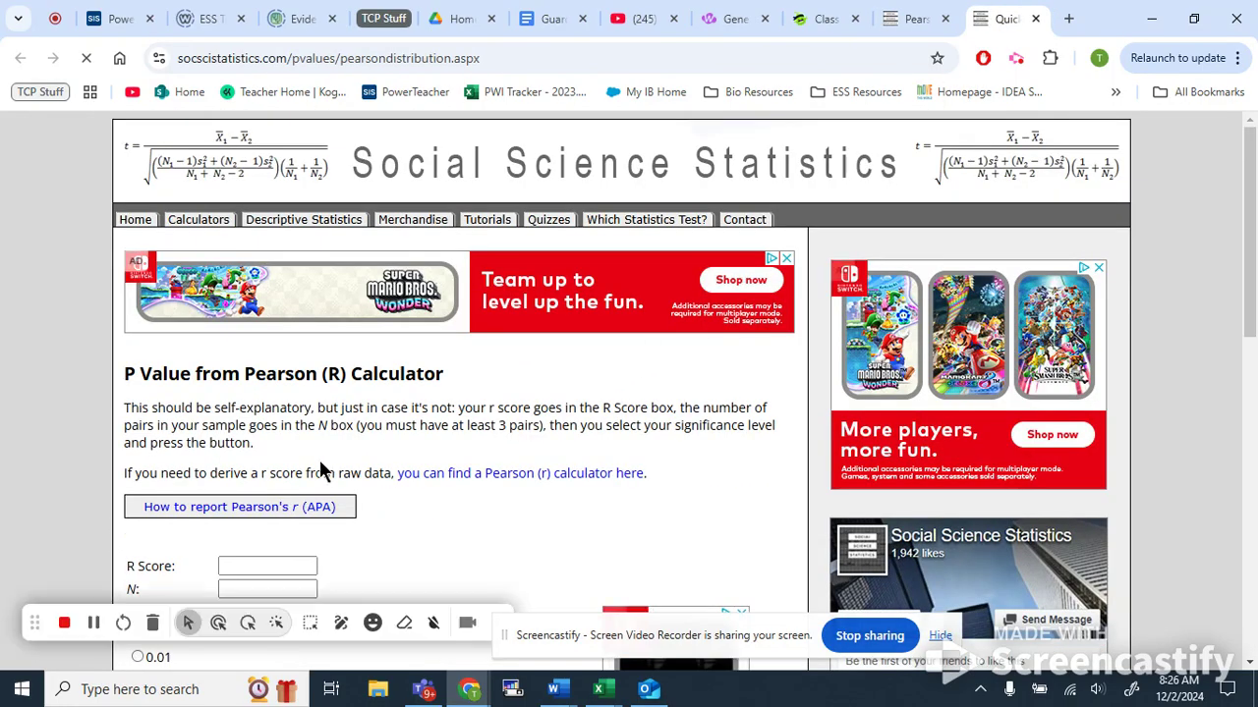
scroll(320, 471, down, 1)
click(894, 15)
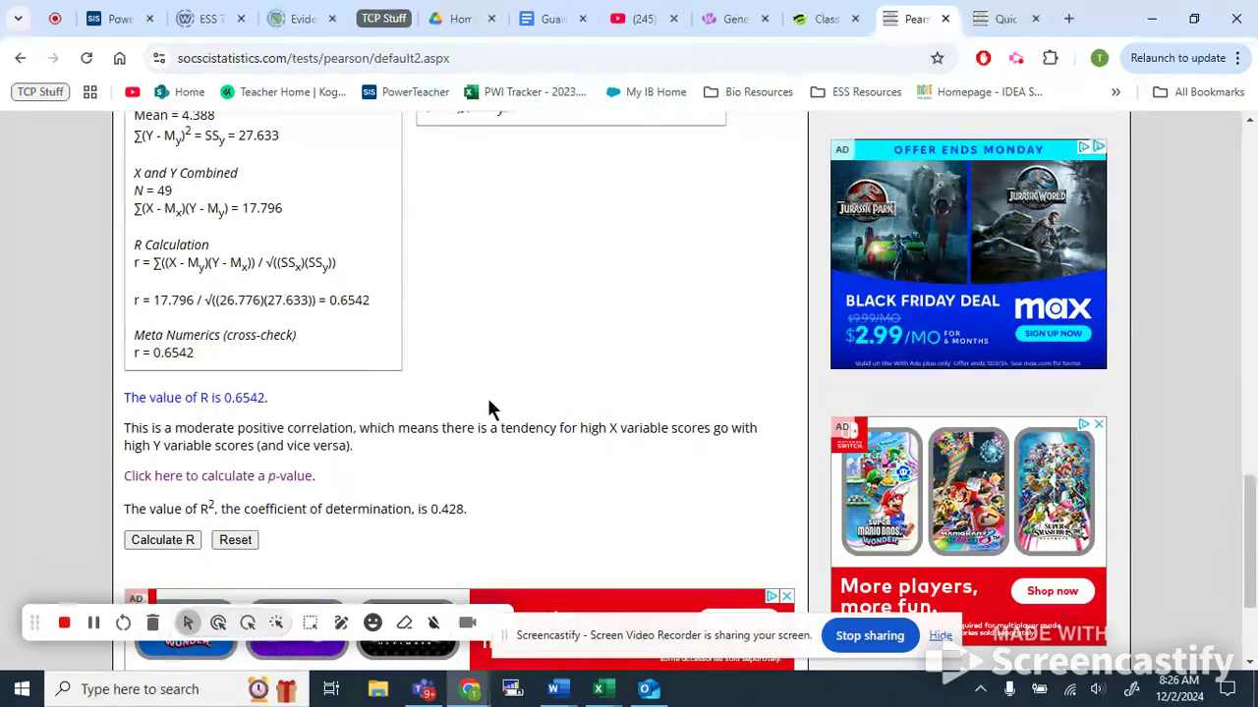
Copy the R value 0.6542 into the p-value calculator's R Score box.
drag(224, 391, 266, 398)
key(ctrl+c)
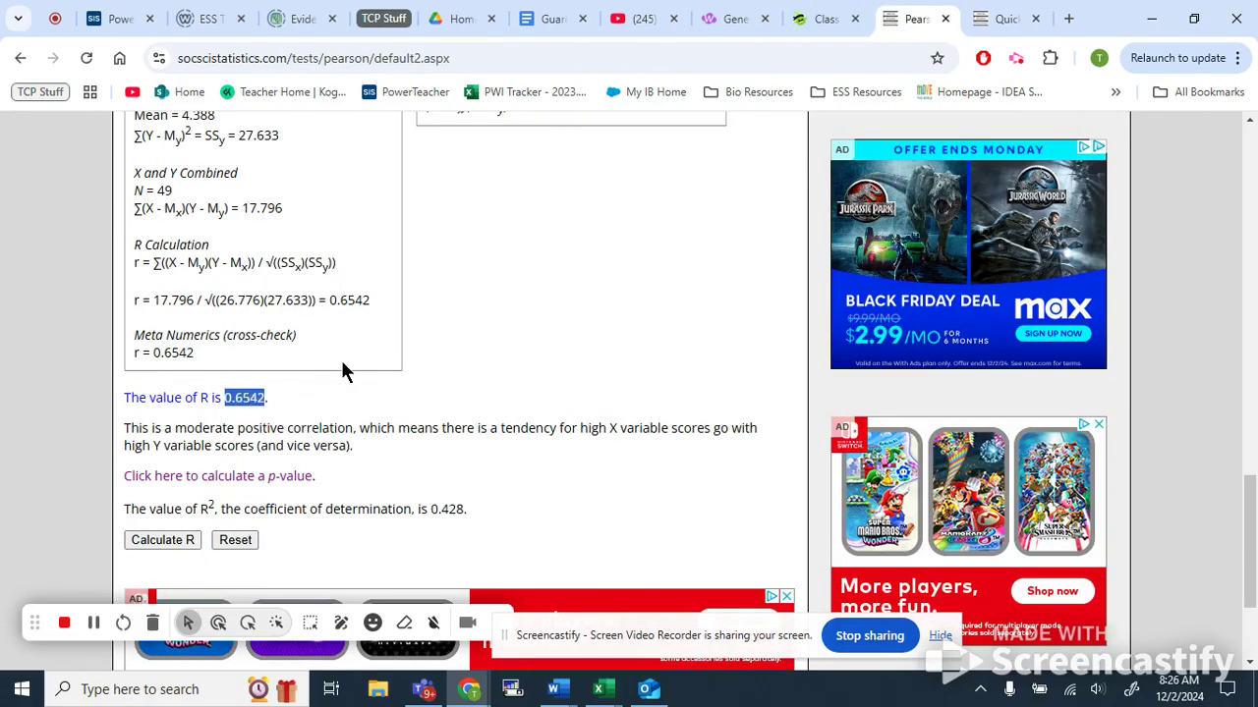
click(1022, 18)
key(ctrl+v)
Copy the sample size 49 from the Pearson results into the p-value calculator's N box.
click(261, 498)
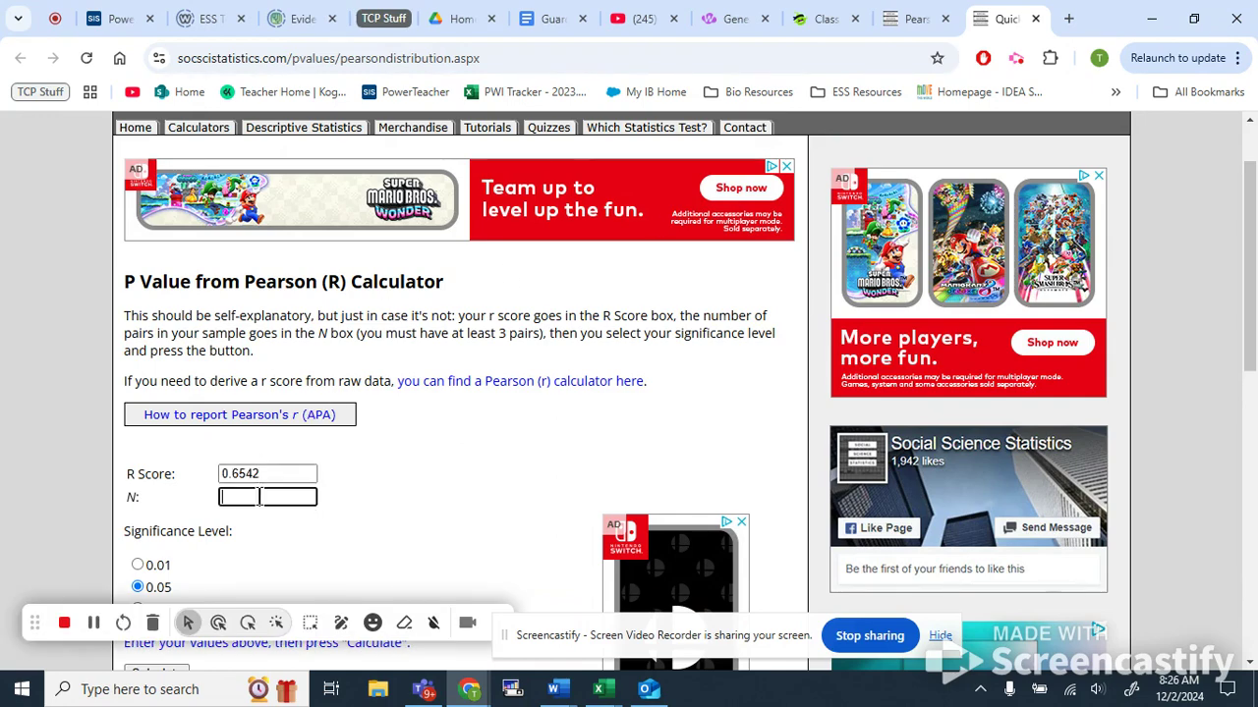
click(904, 19)
scroll(325, 433, down, 1)
scroll(328, 422, up, 1)
click(335, 417)
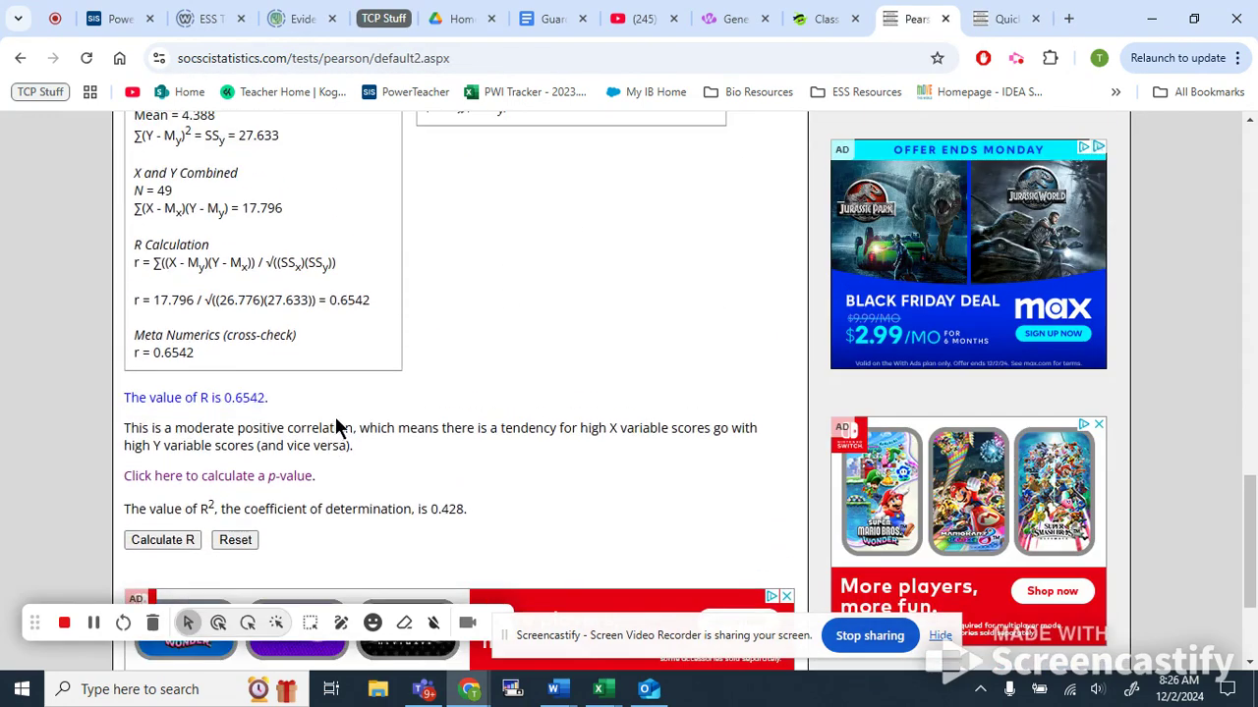
scroll(335, 418, up, 2)
double_click(165, 375)
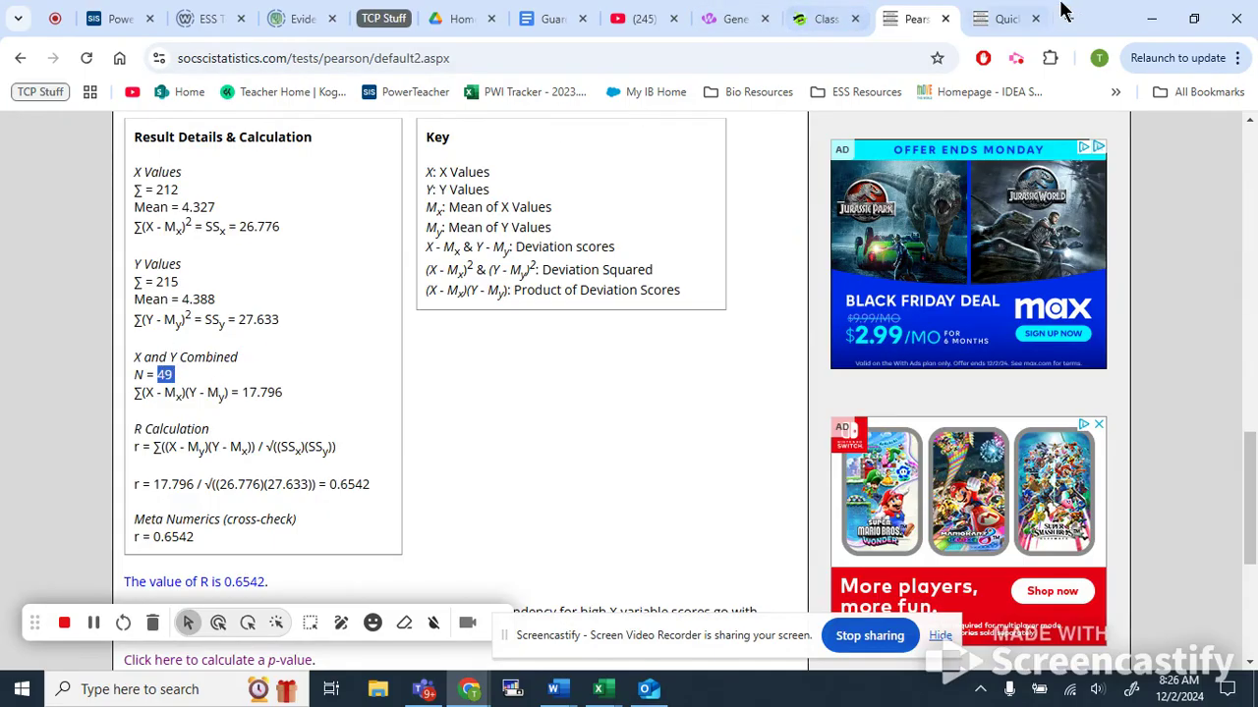
click(1004, 18)
click(276, 494)
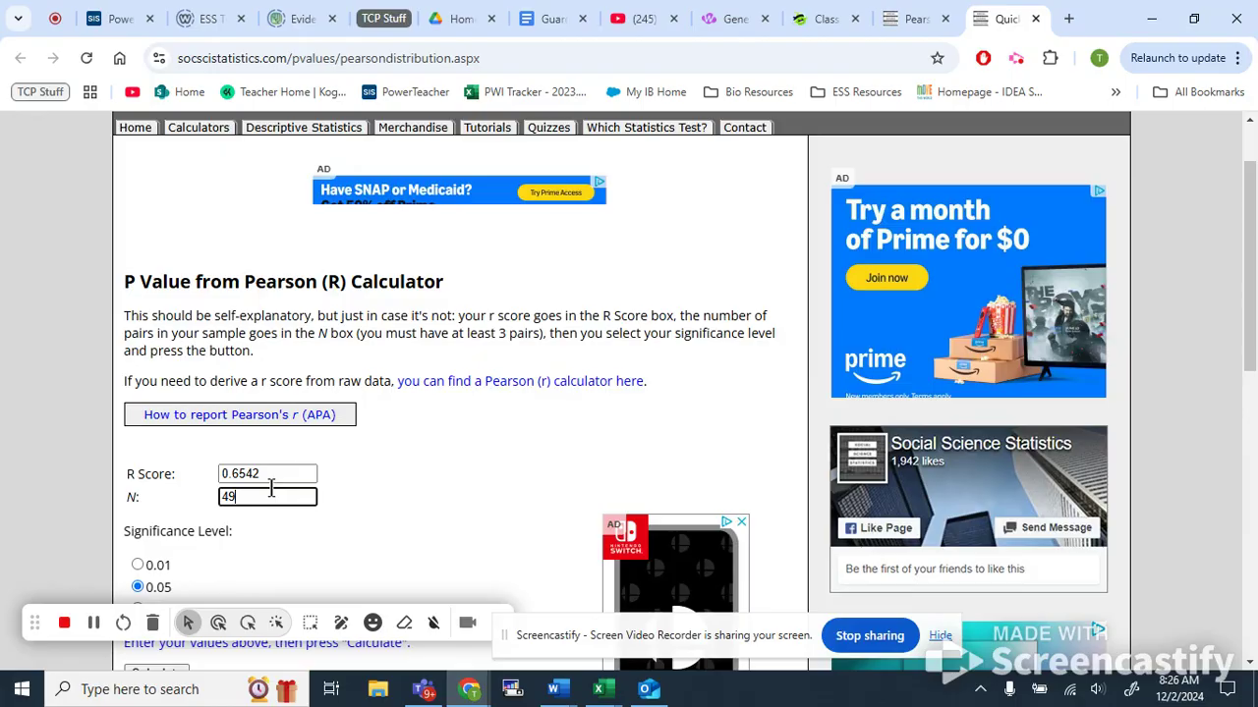
Calculate the p-value at the 0.05 significance level and review the result.
scroll(285, 494, down, 3)
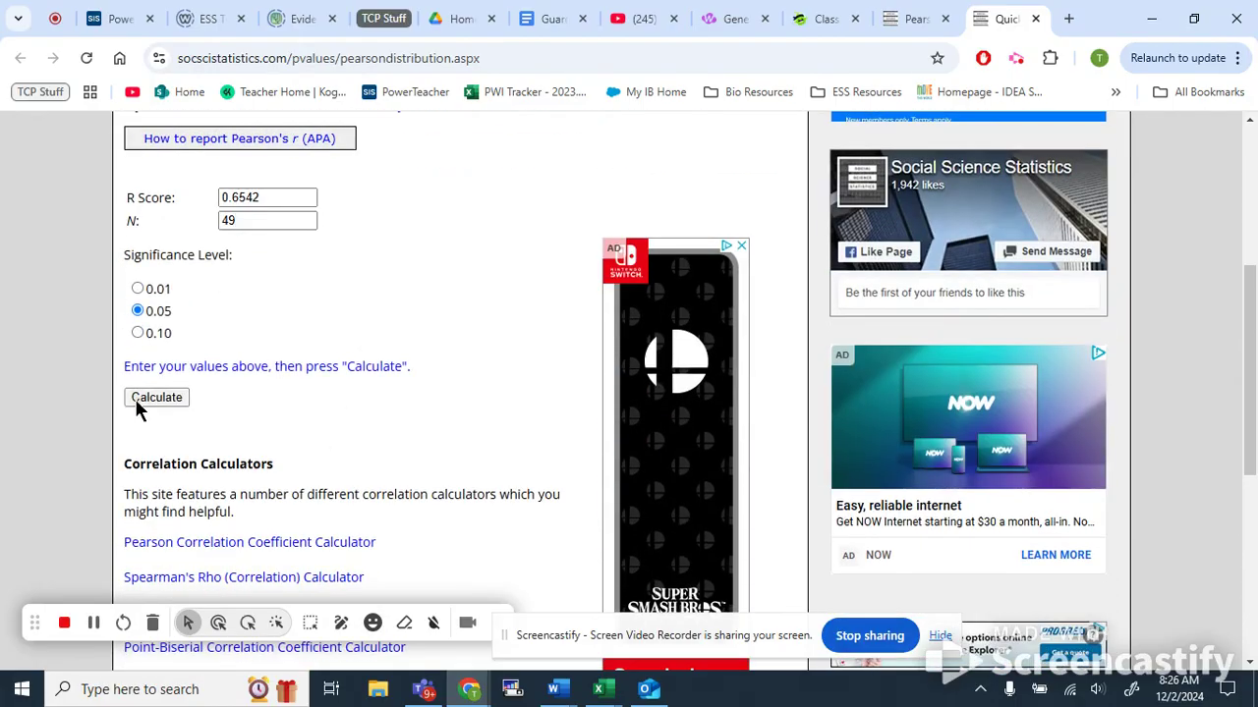
click(135, 399)
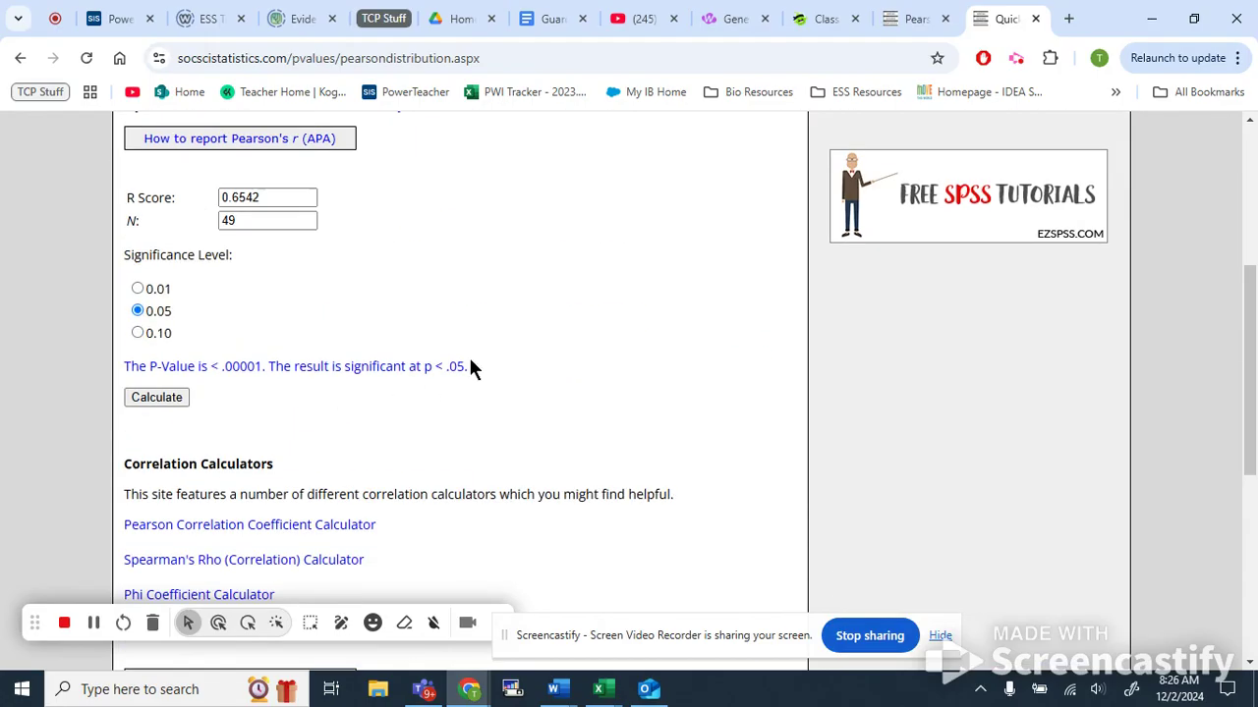
drag(469, 367, 407, 367)
click(211, 382)
click(453, 385)
scroll(458, 402, down, 1)
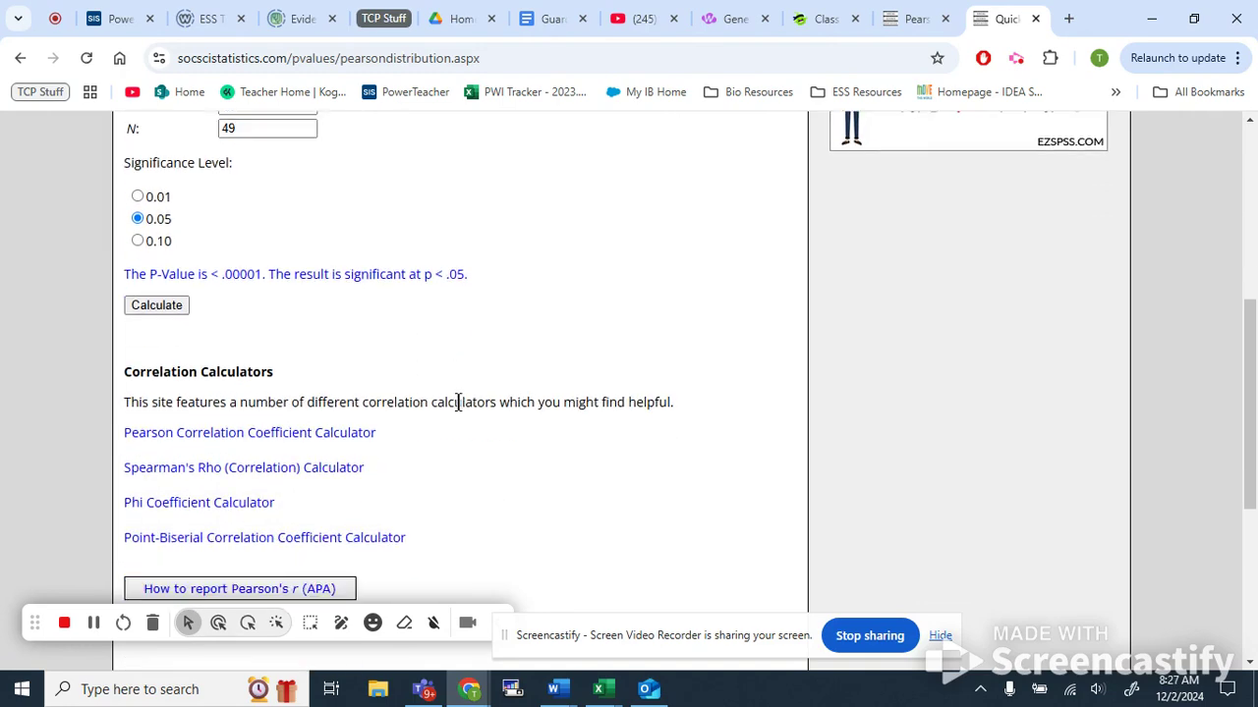
scroll(618, 303, up, 4)
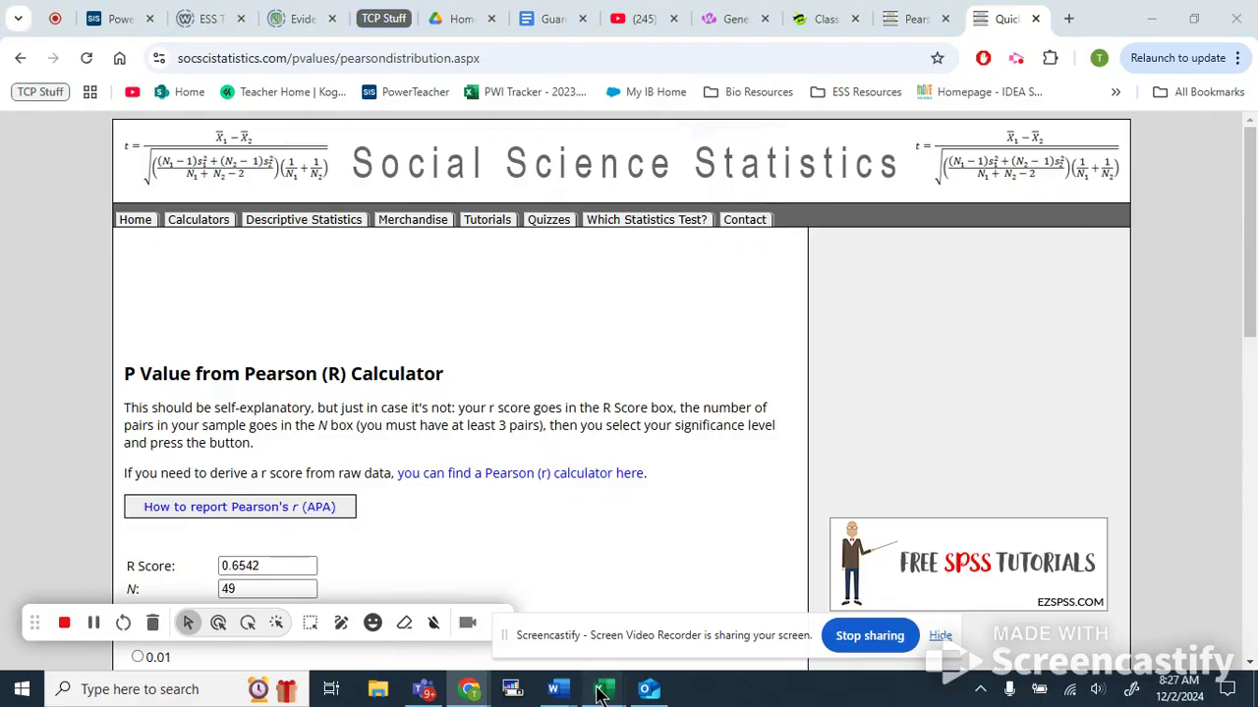
Switch to Excel and label cell A62 on the Data Processing sheet 'R of Q 3 and 6'.
mouse_move(599, 689)
click(1100, 604)
scroll(640, 331, down, 10)
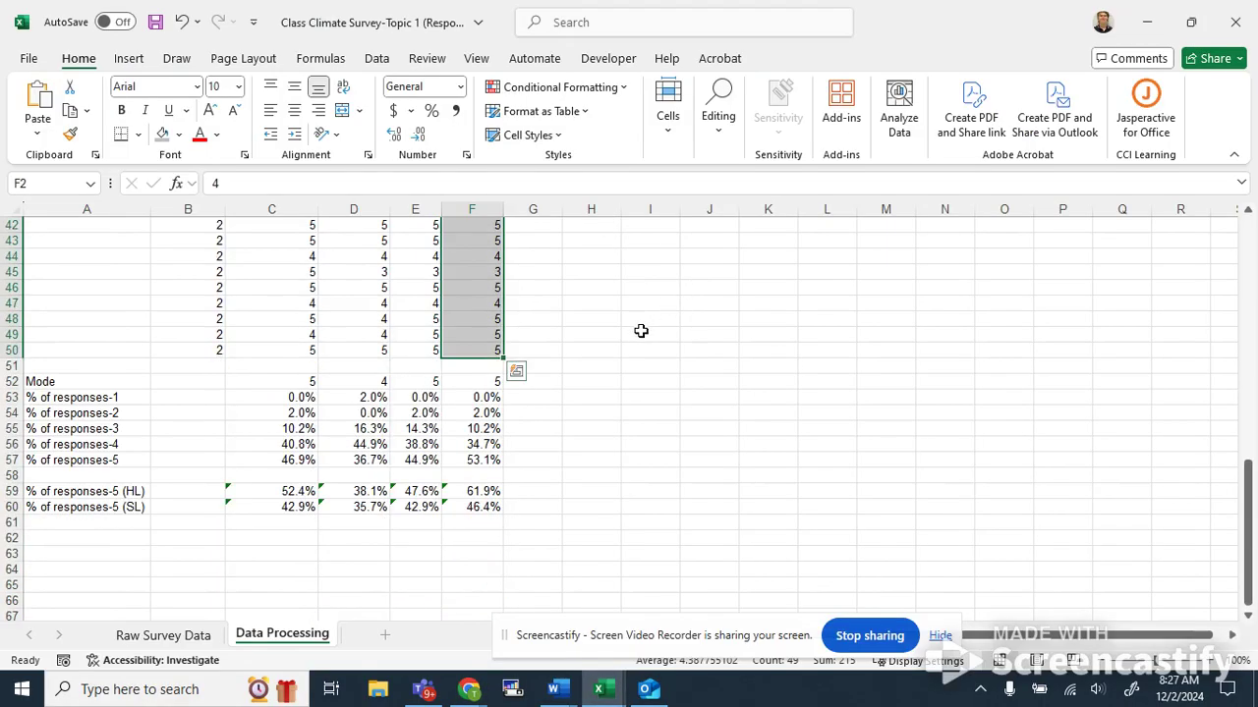
click(158, 366)
click(119, 303)
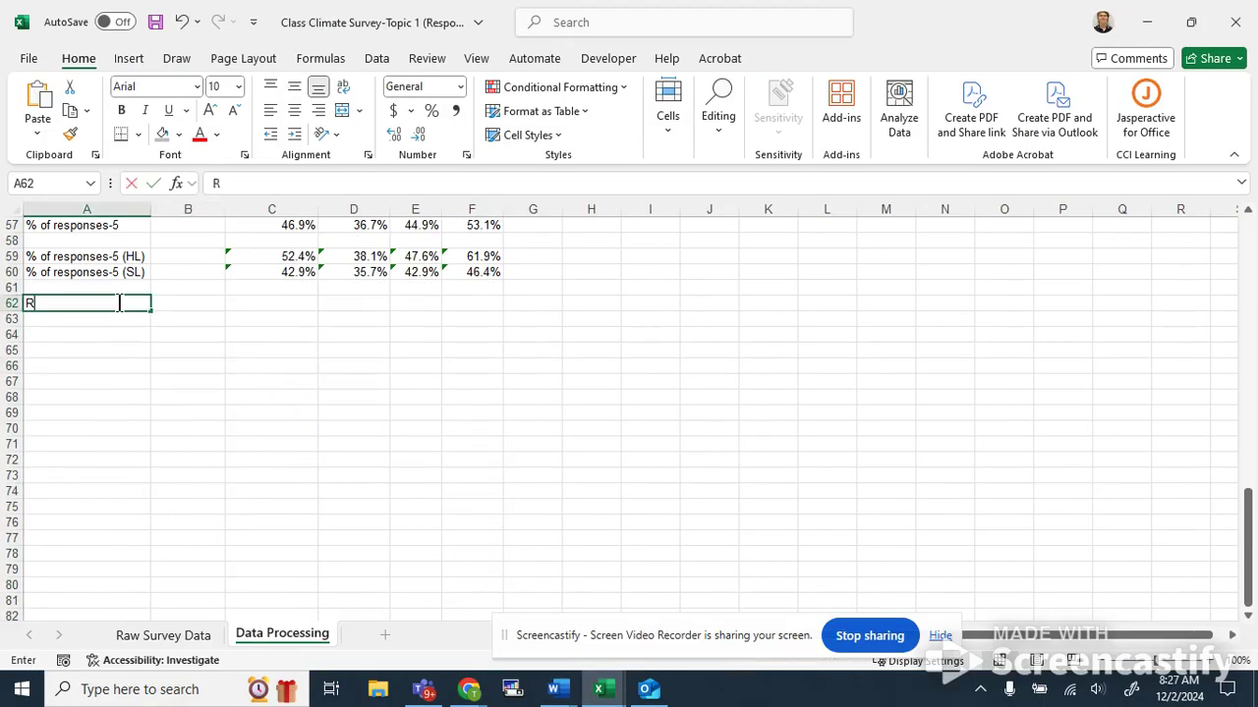
text(R of Q)
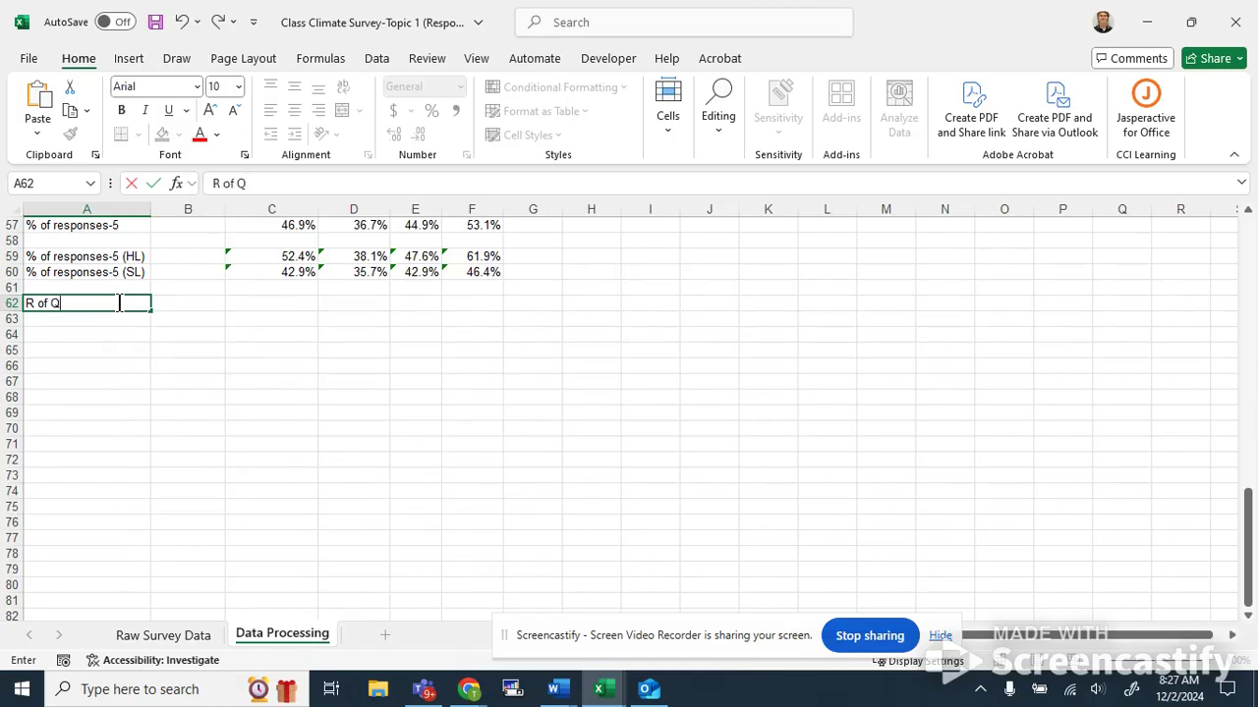
text( 3 and 6)
key(Tab)
Enter 0.65 as the R value in B62 beside the label.
text(0.65)
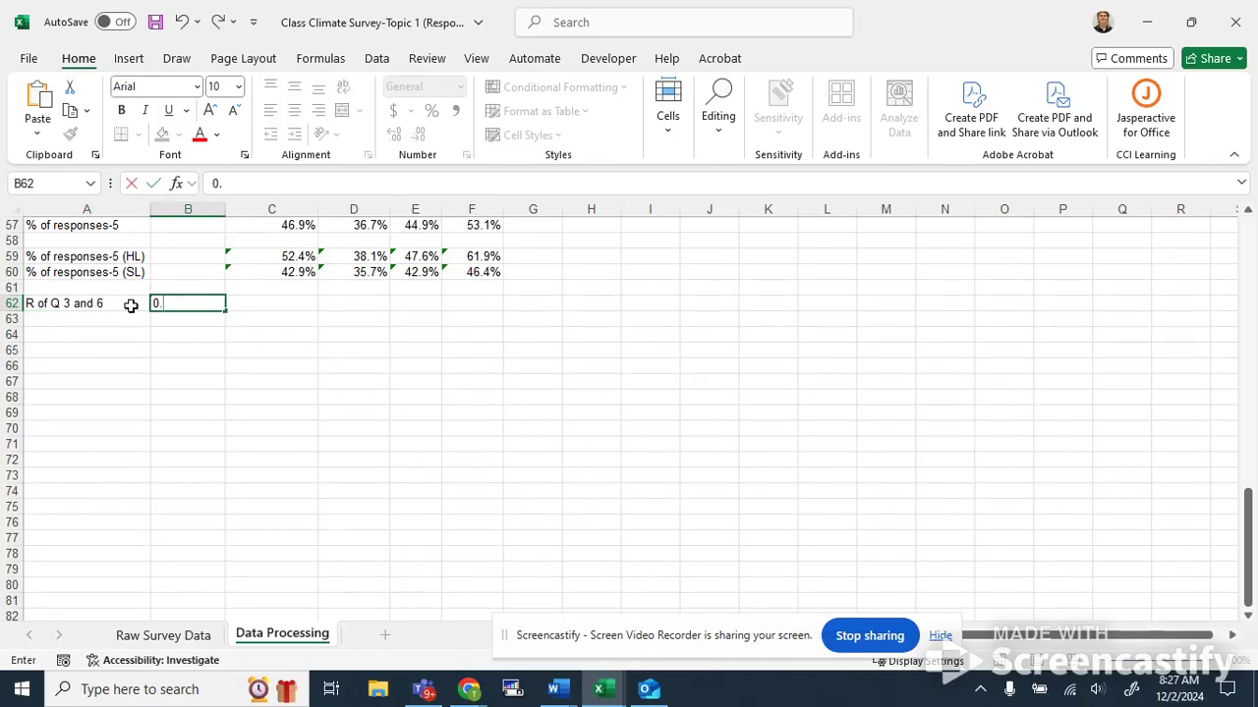
key(Return)
key(Right)
key(Left)
key(Left)
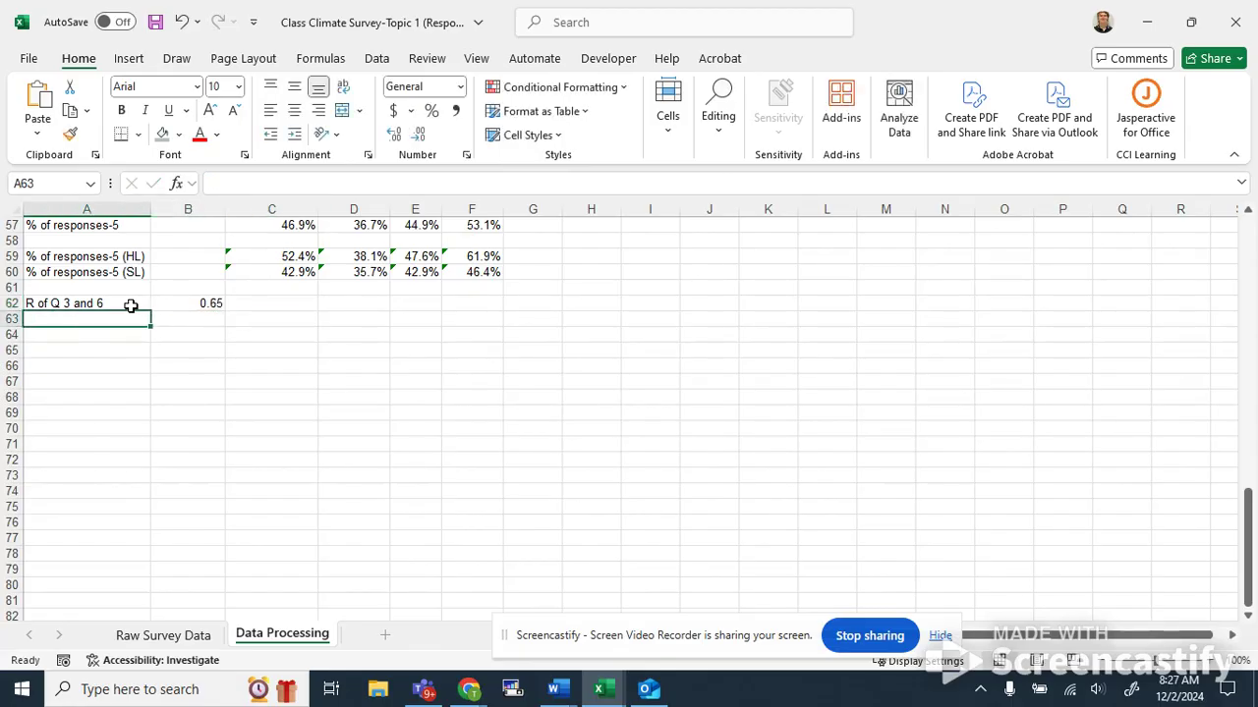
Label cell A63 'P of Q 3 and 6'.
text(P of Q 3 and)
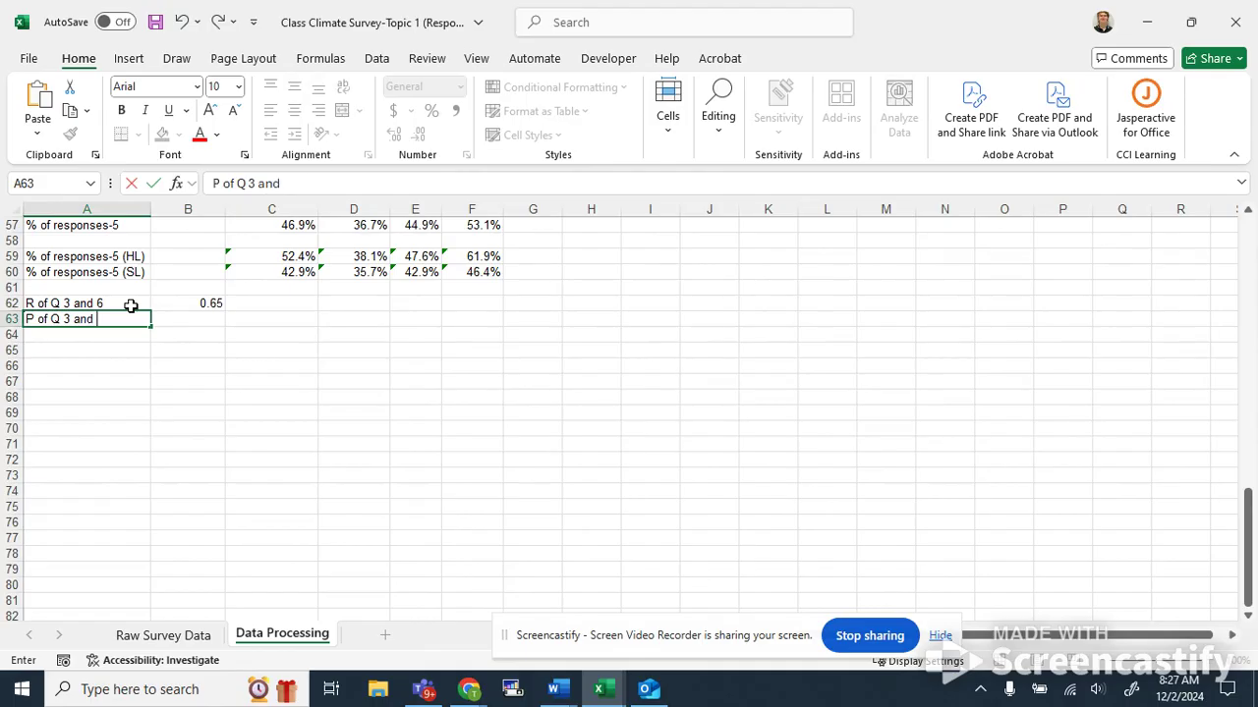
text( 6)
key(Tab)
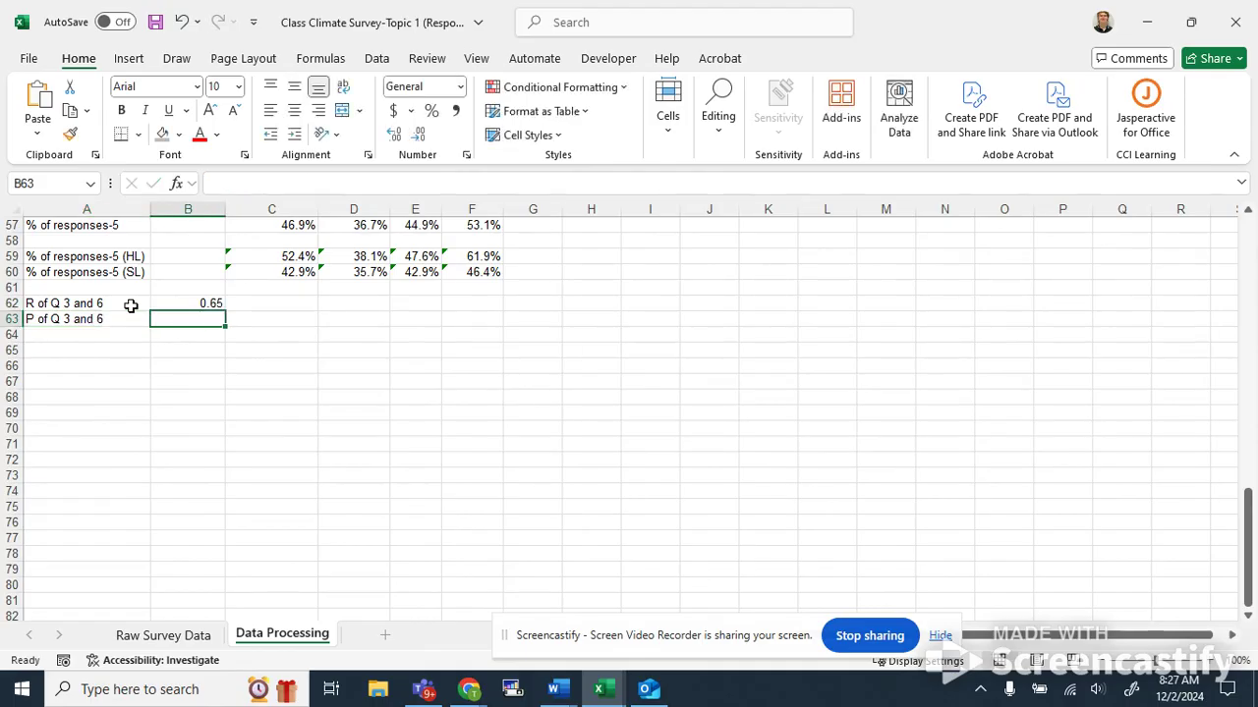
Enter 0.0001 as the P value in B63 beside its label.
text(0.000)
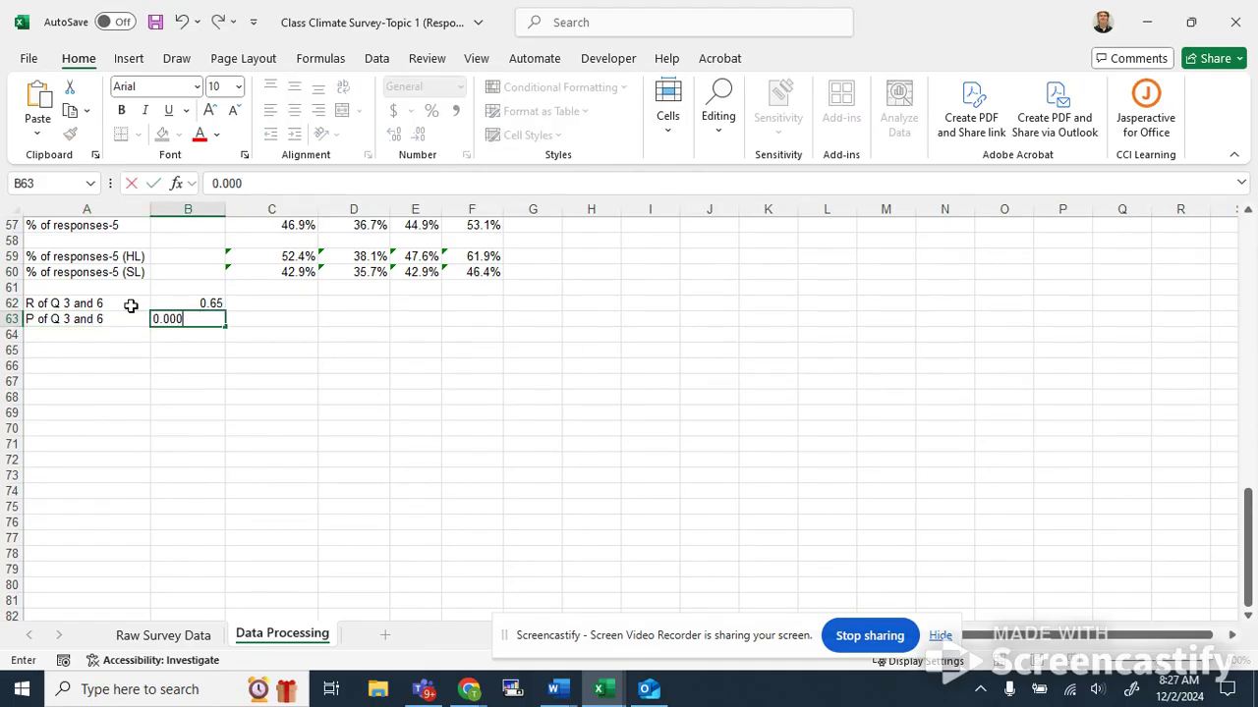
text(1)
key(Return)
key(alt+Tab)
scroll(315, 402, down, 4)
scroll(314, 402, up, 2)
key(alt+Tab)
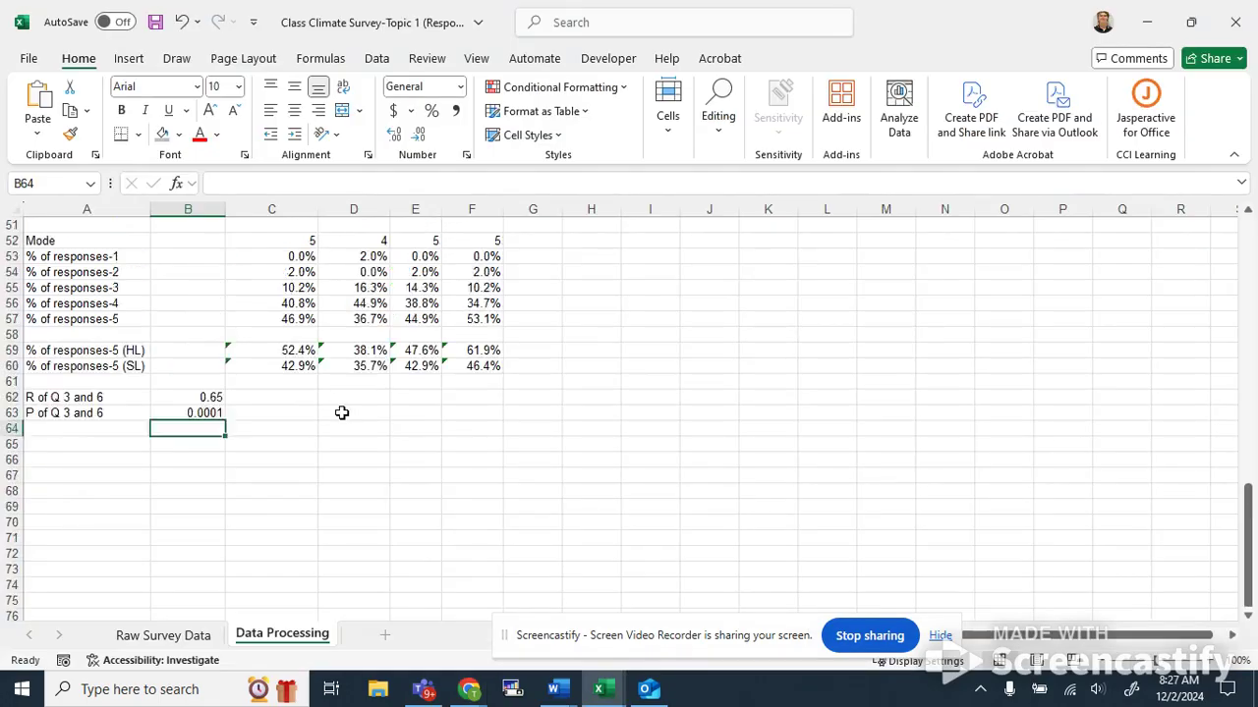
scroll(336, 415, up, 1)
key(Up)
key(Up)
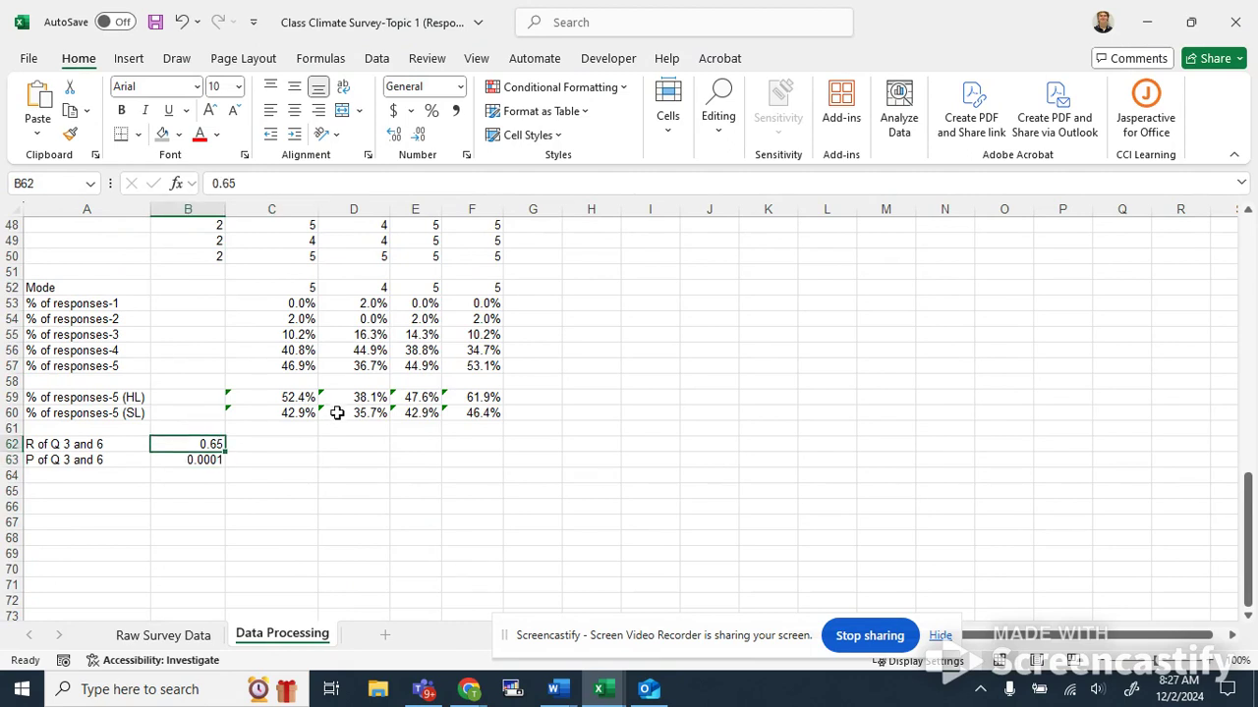
scroll(336, 414, up, 11)
scroll(353, 426, up, 1)
scroll(352, 417, up, 2)
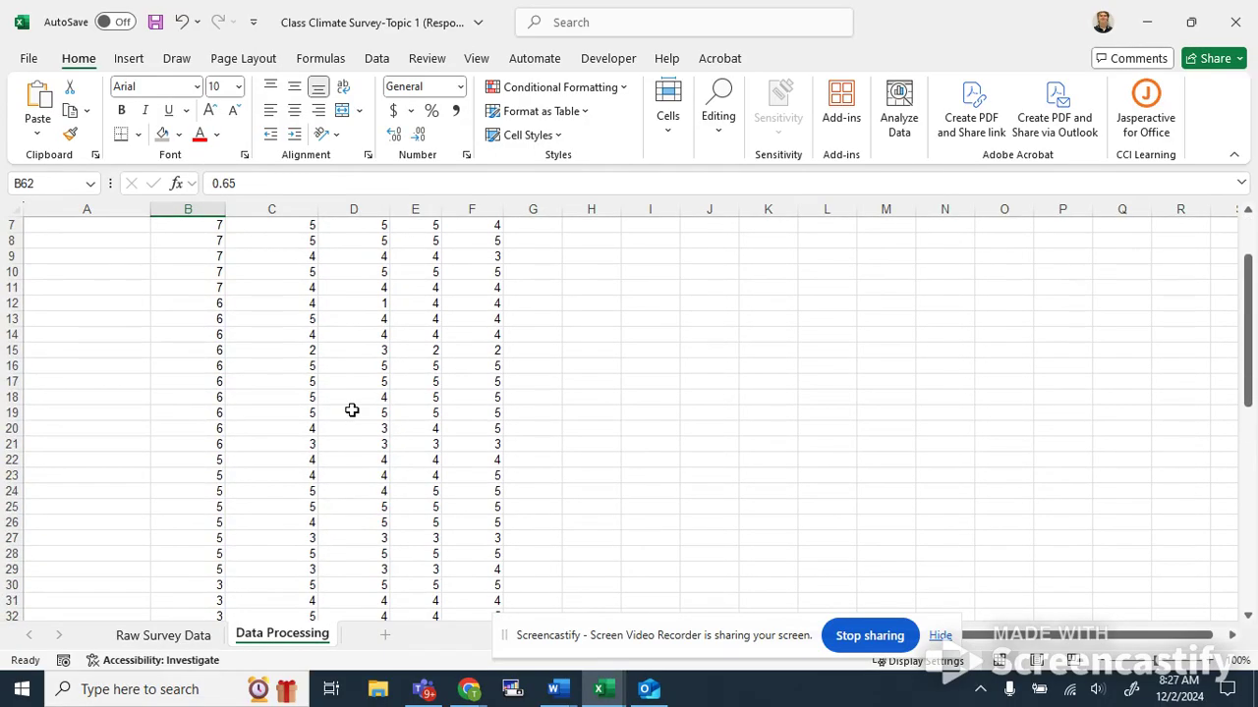
scroll(352, 409, up, 2)
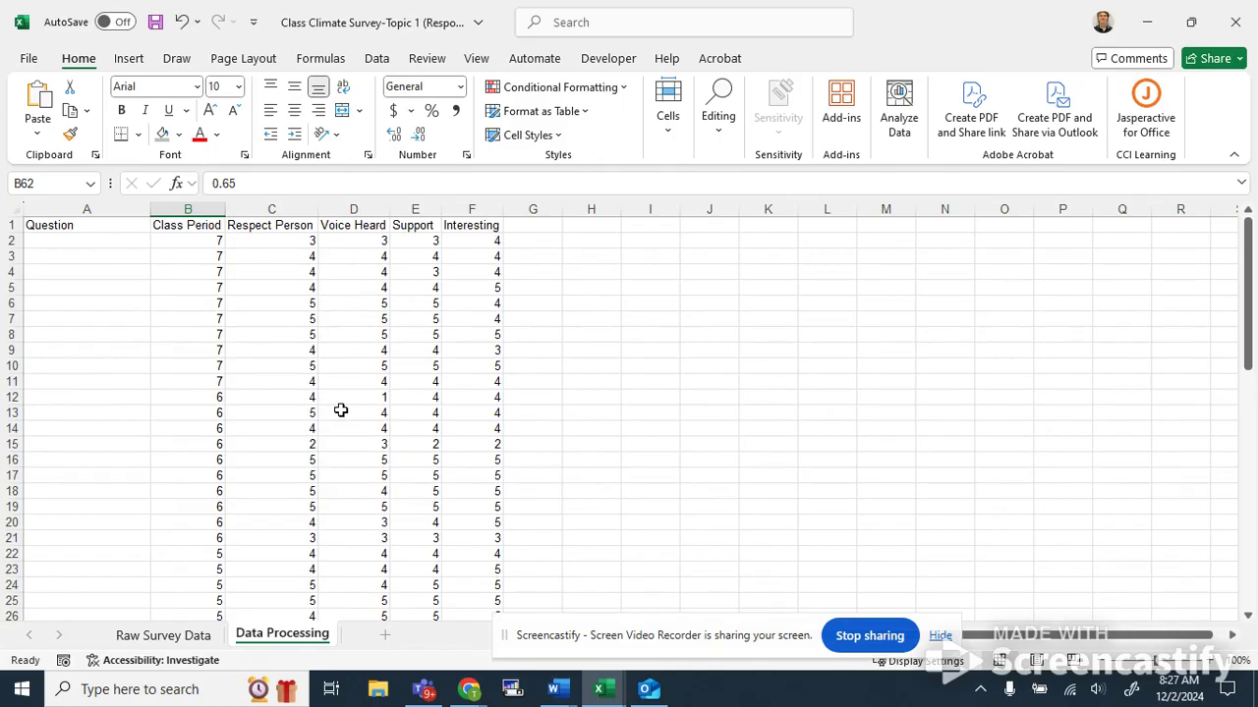
Copy the 'What went well for you this unit?' responses in K2:K50 on the Raw Survey Data sheet.
click(164, 637)
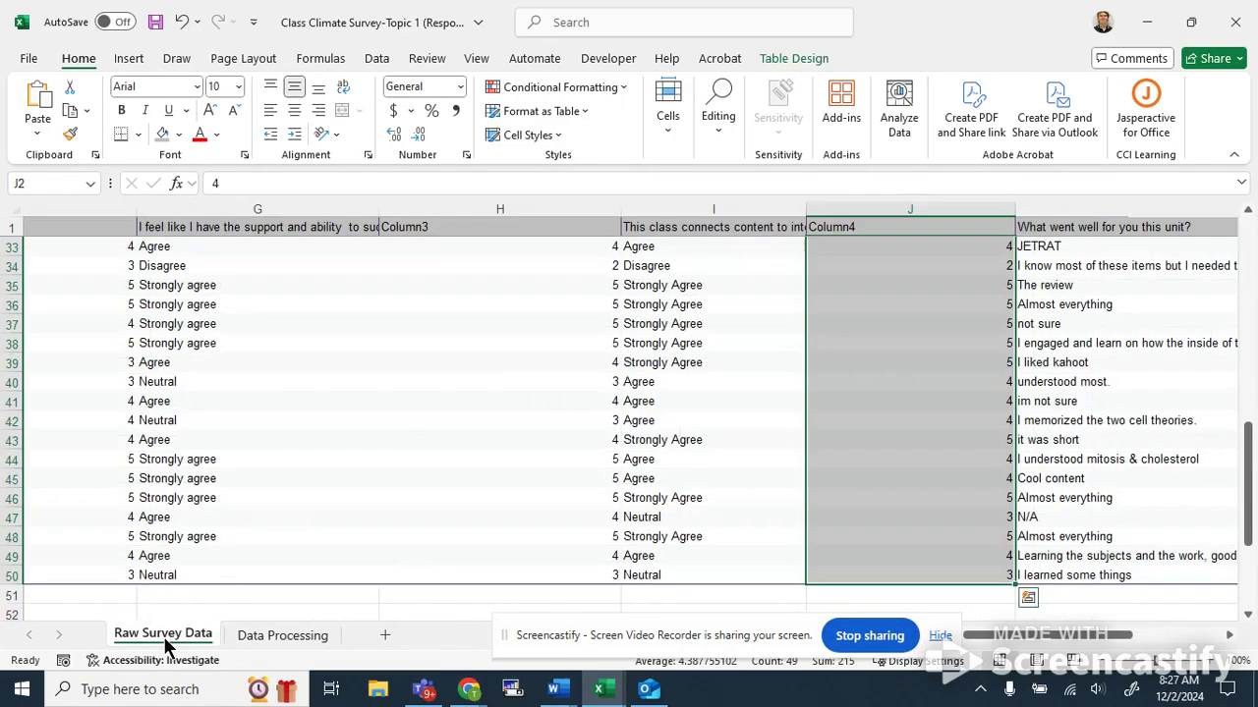
key(Right)
key(Right)
key(Right)
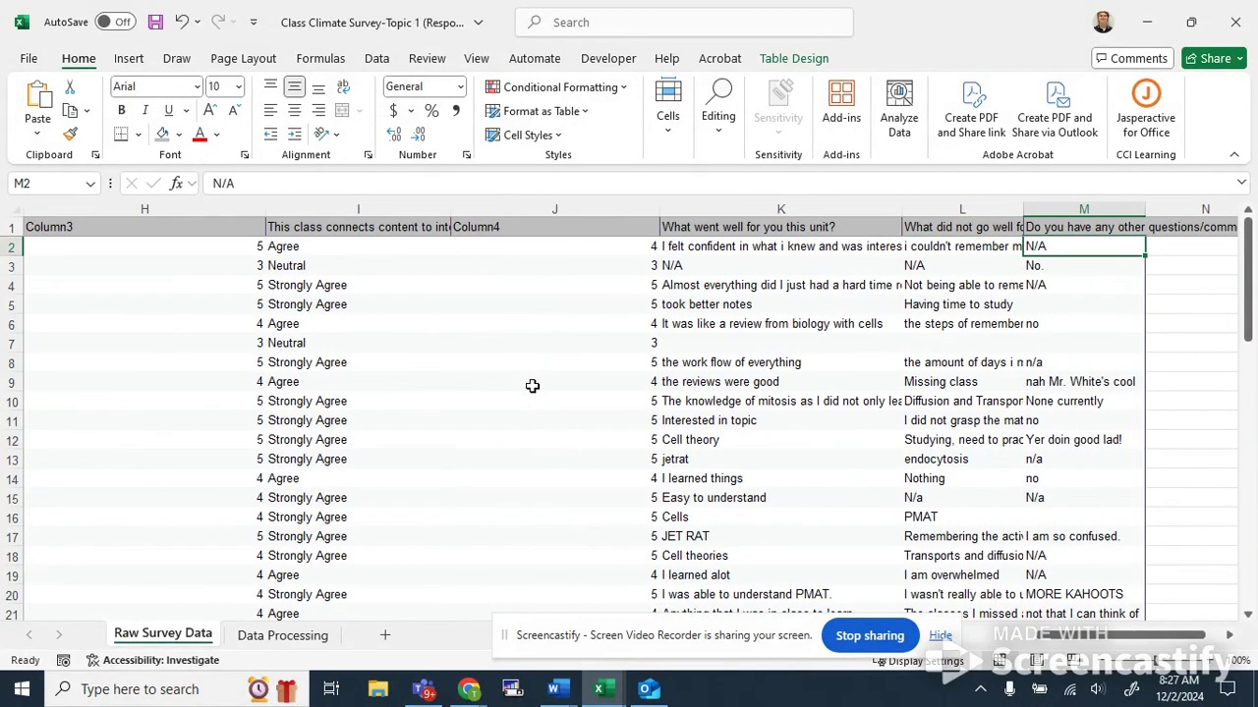
key(Left)
click(766, 228)
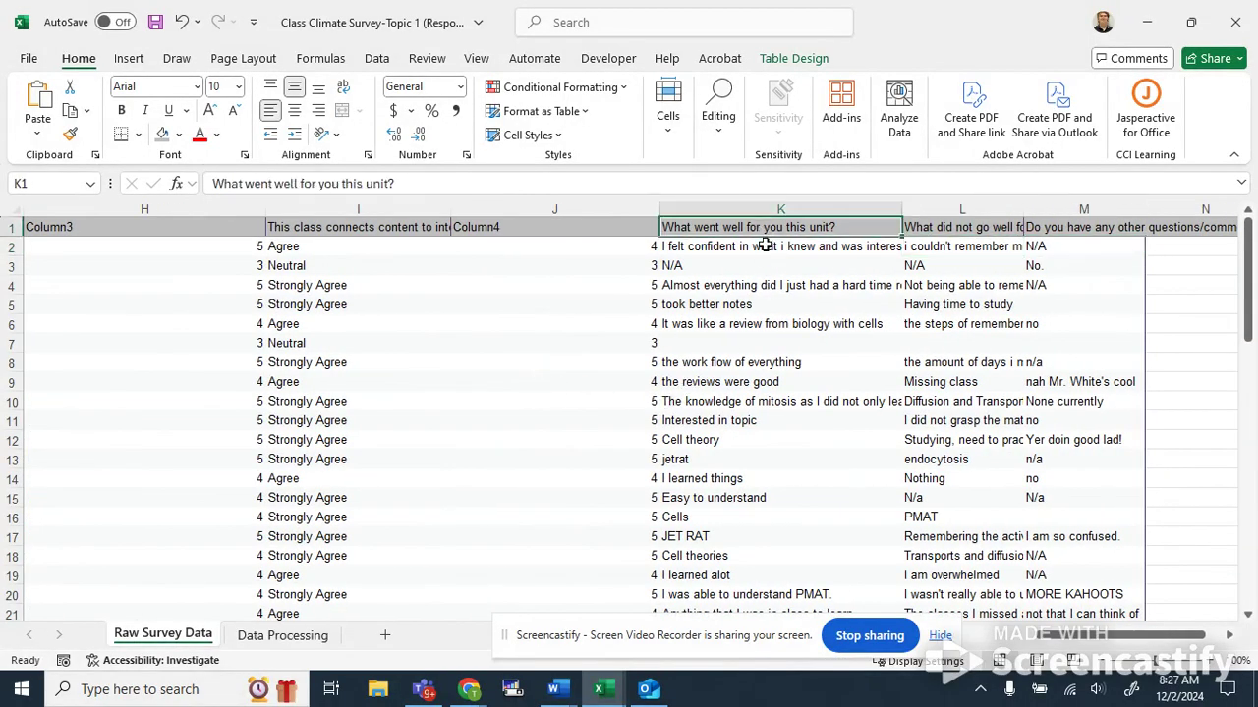
click(765, 247)
click(791, 301)
drag(773, 254, 734, 509)
scroll(715, 454, down, 5)
scroll(688, 420, up, 6)
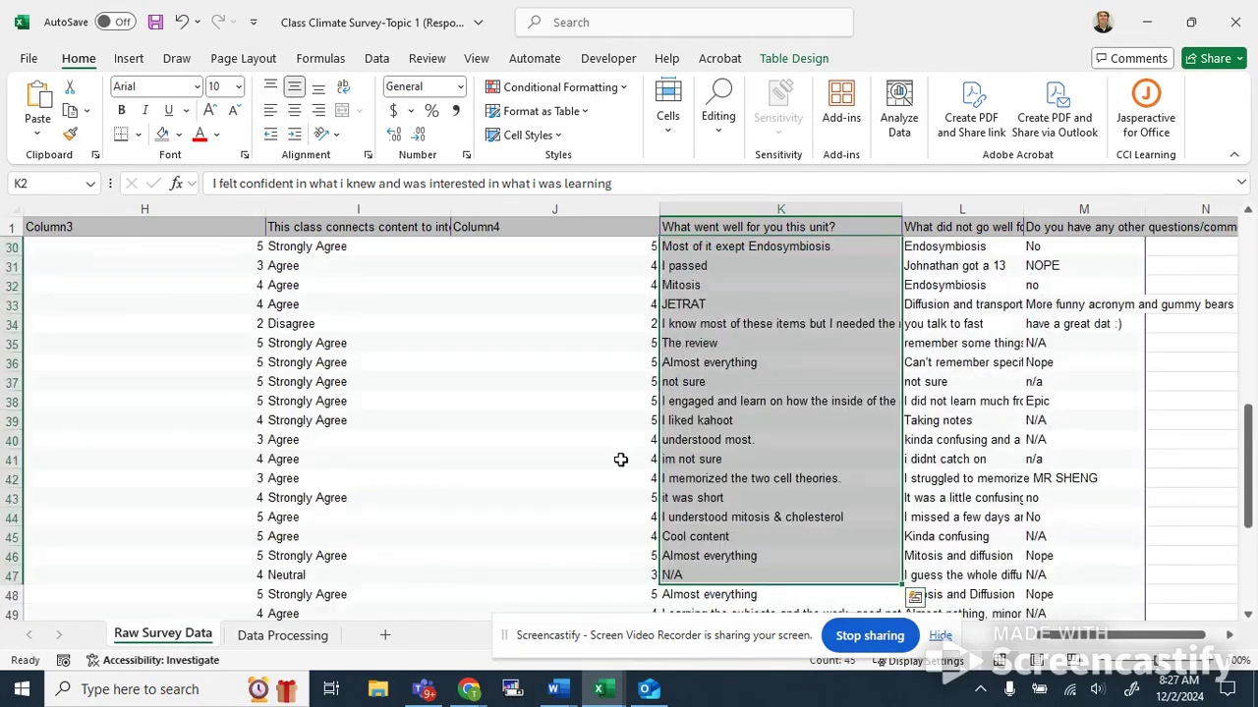
scroll(676, 438, down, 4)
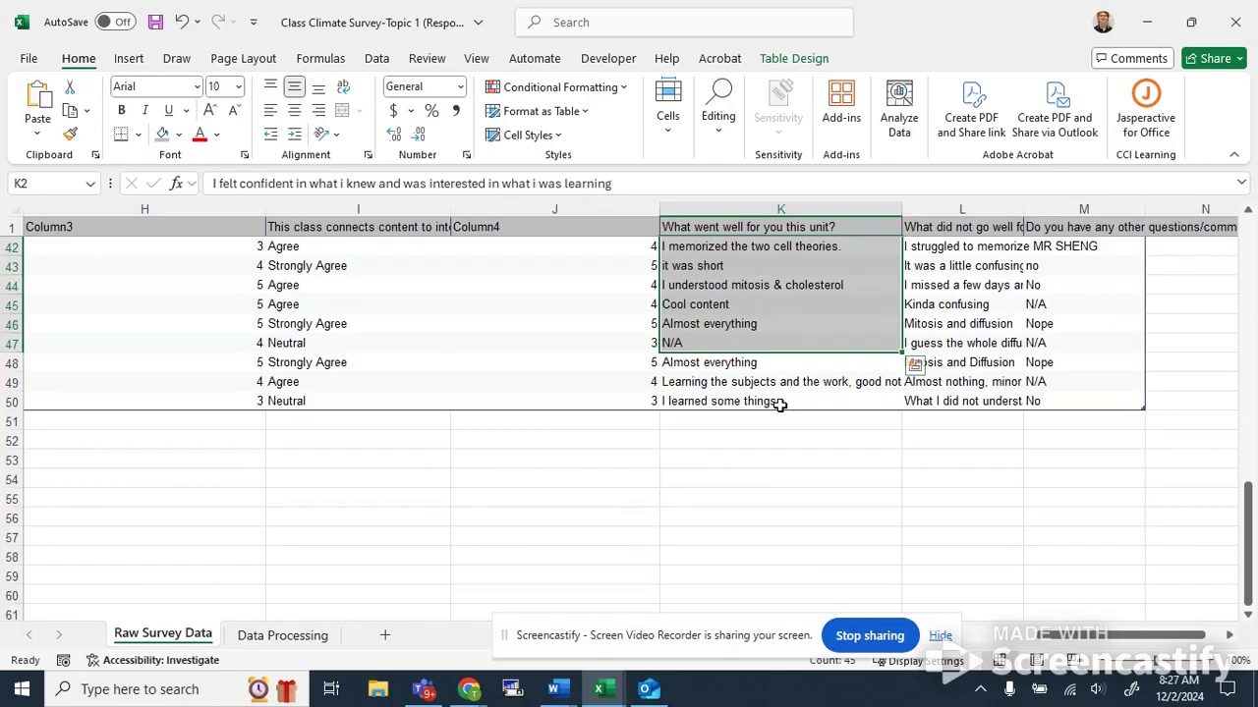
scroll(779, 405, up, 13)
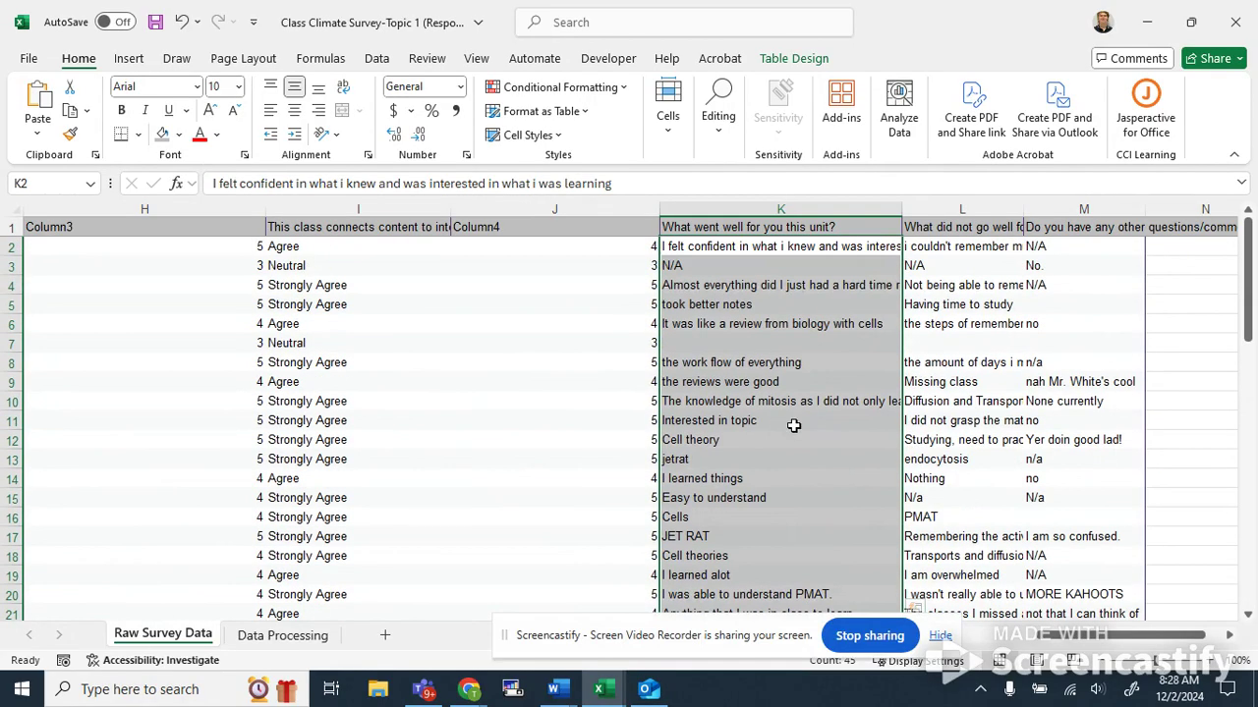
click(779, 422)
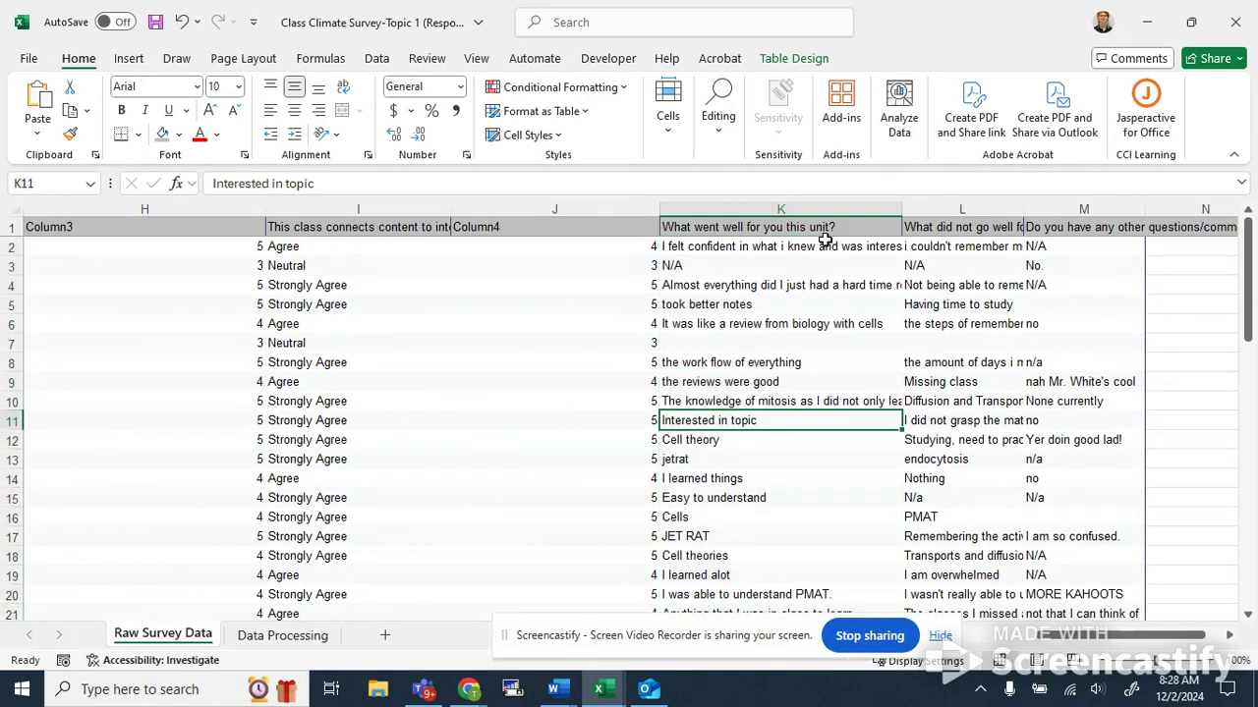
drag(830, 246, 771, 575)
click(814, 361)
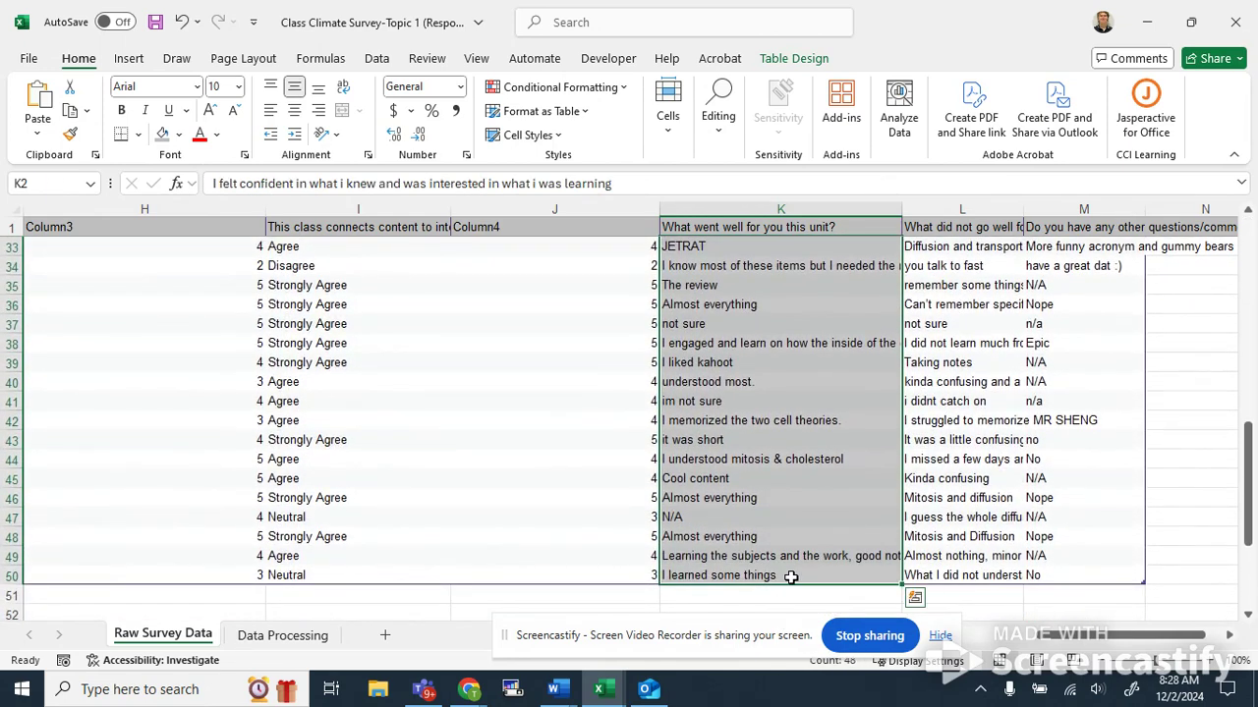
key(ctrl+c)
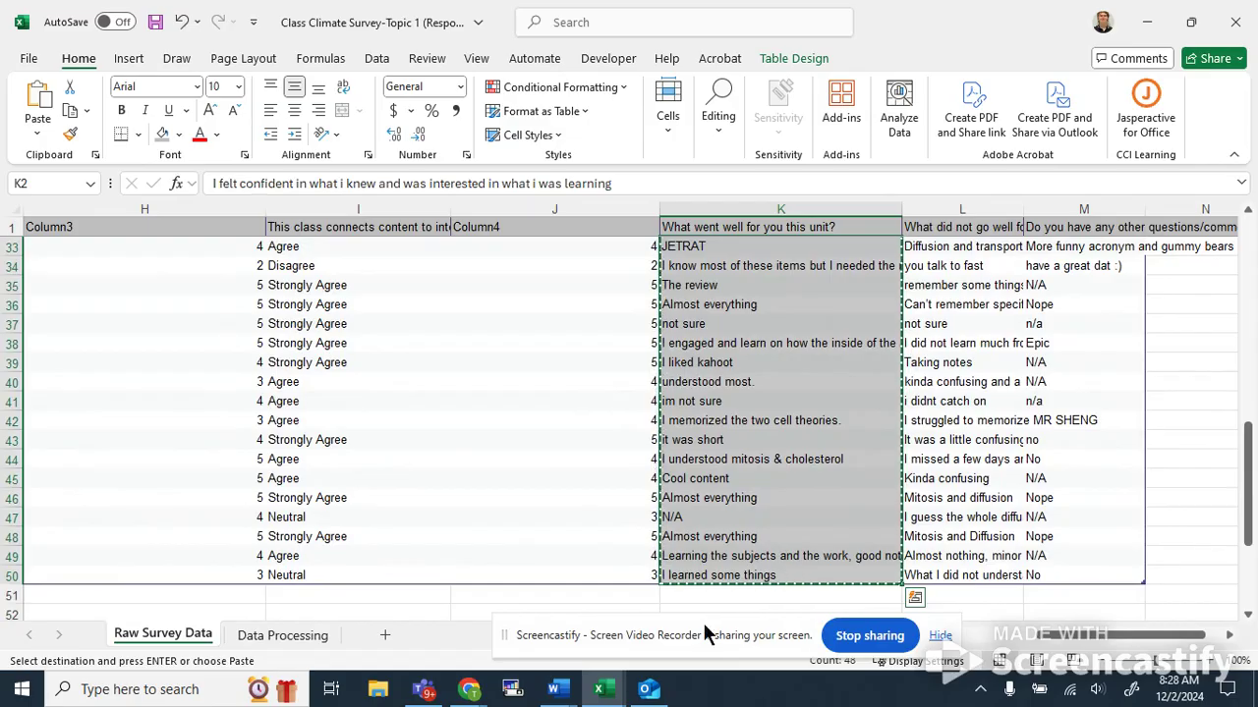
Switch to the word cloud generator in the browser, clear its text, paste the copied responses and generate the cloud.
mouse_move(467, 693)
click(261, 587)
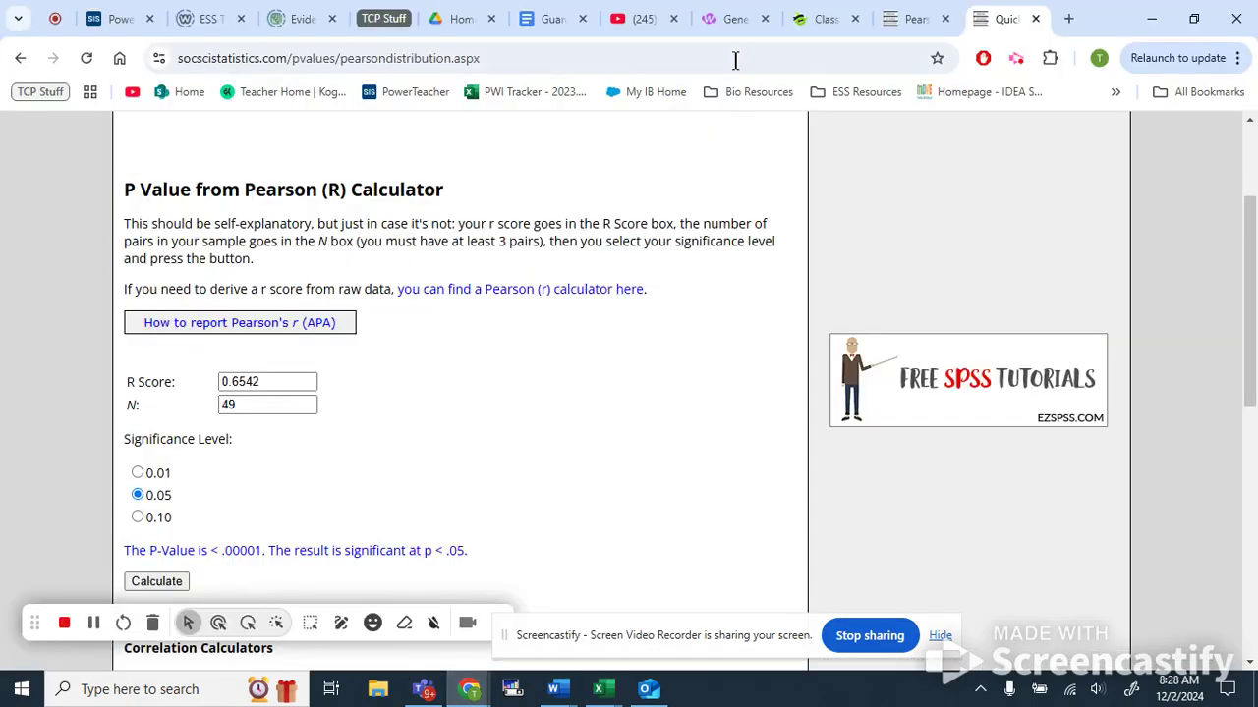
click(725, 28)
scroll(544, 269, up, 6)
scroll(227, 201, down, 1)
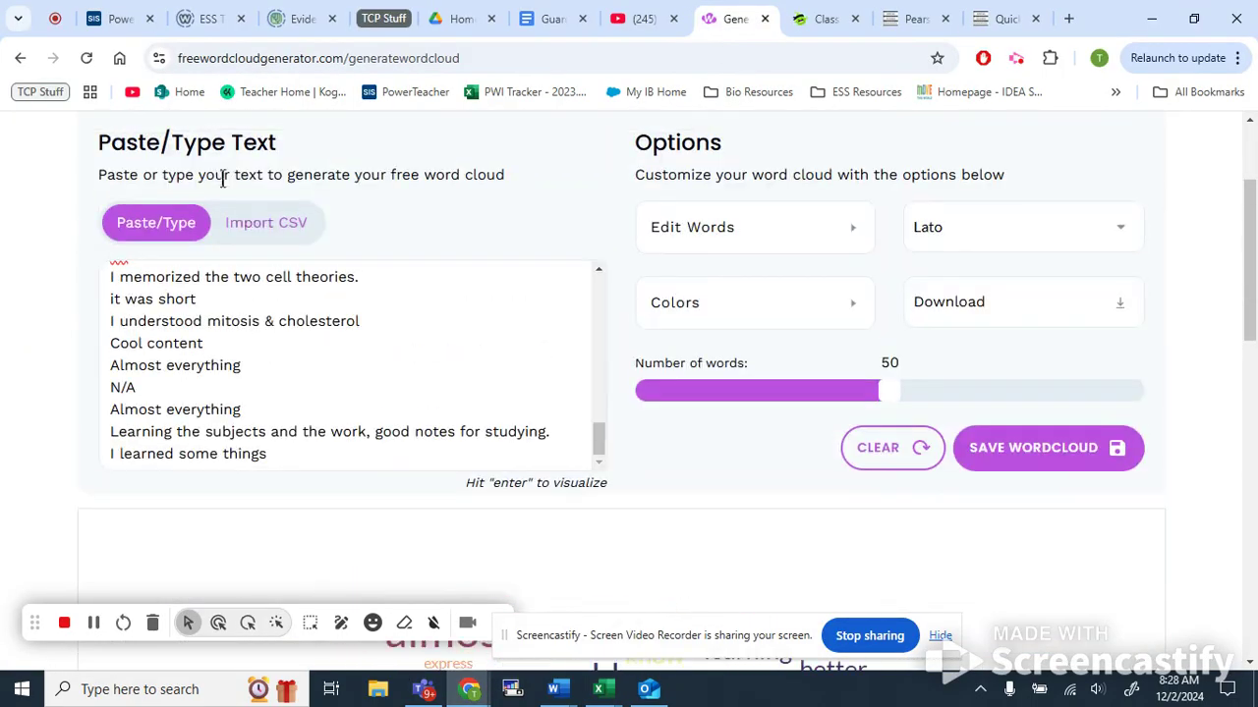
click(896, 430)
click(669, 459)
click(294, 349)
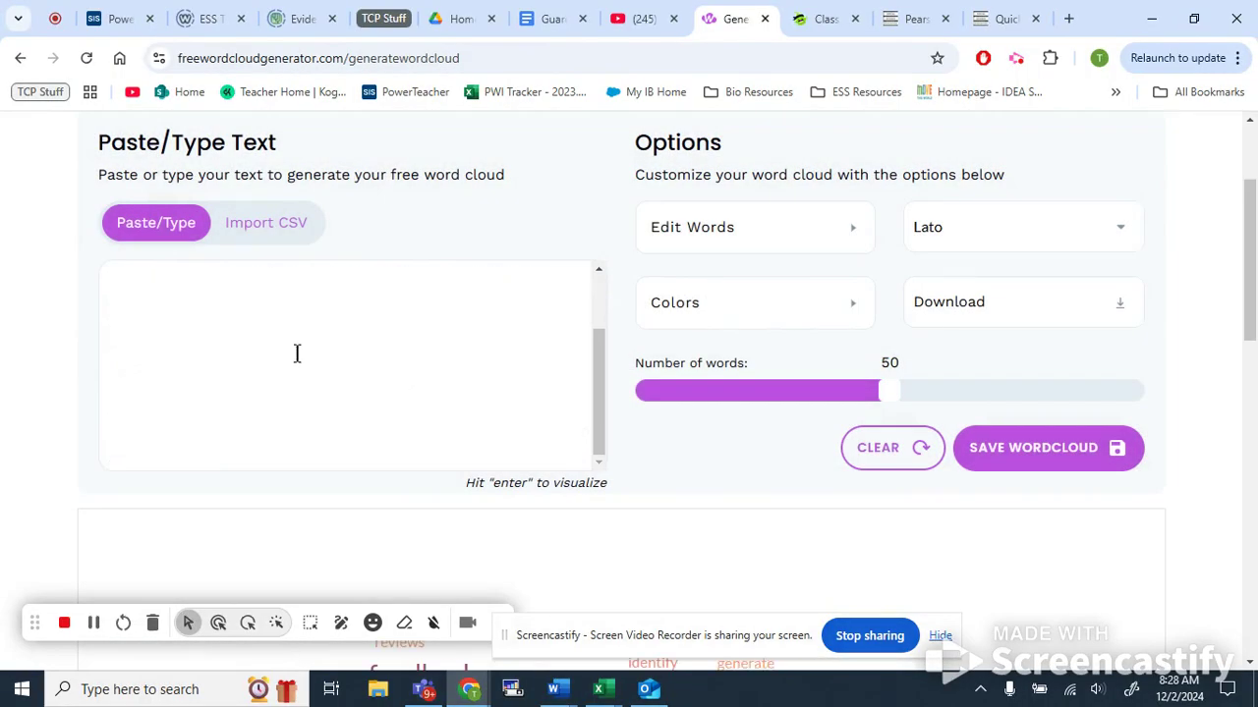
scroll(226, 378, up, 2)
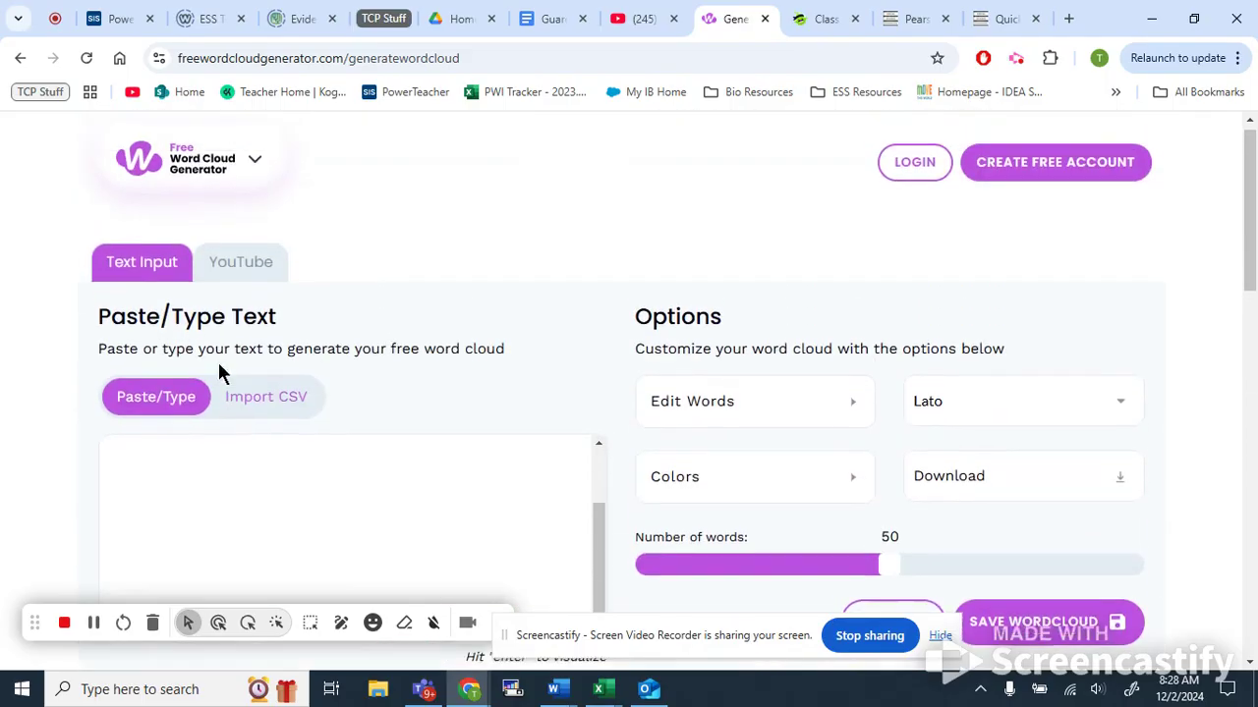
key(ctrl+v)
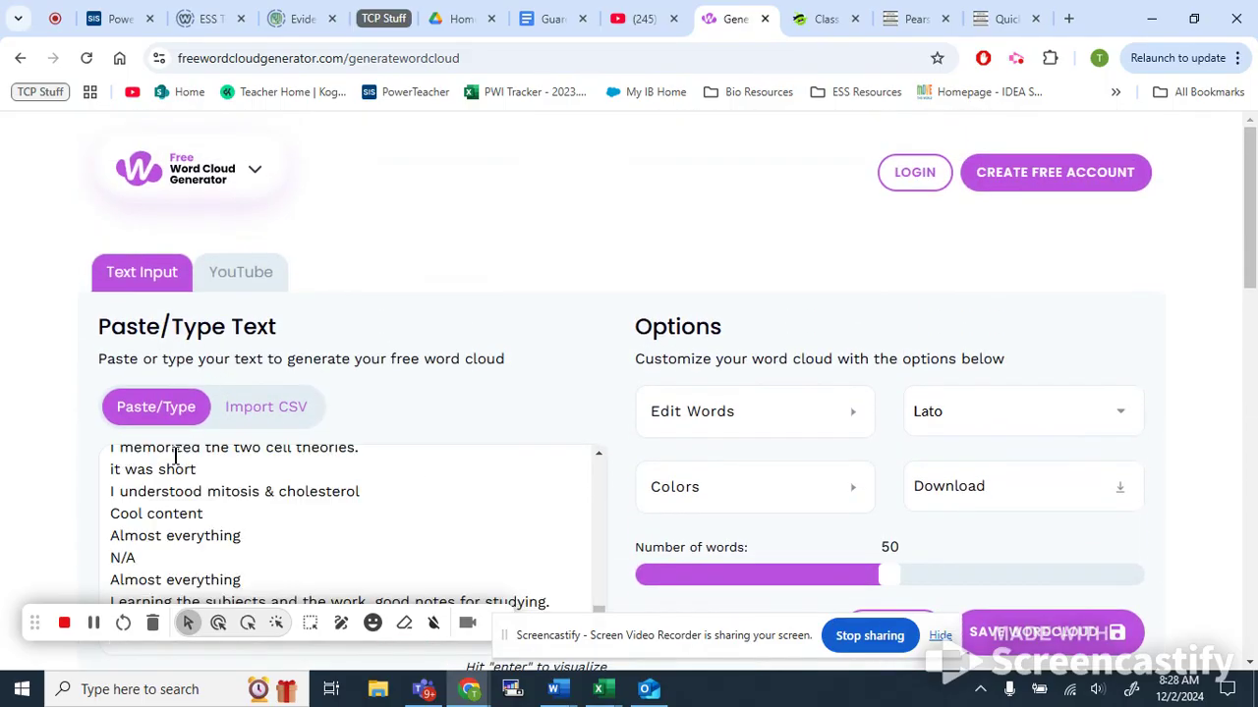
scroll(175, 455, down, 4)
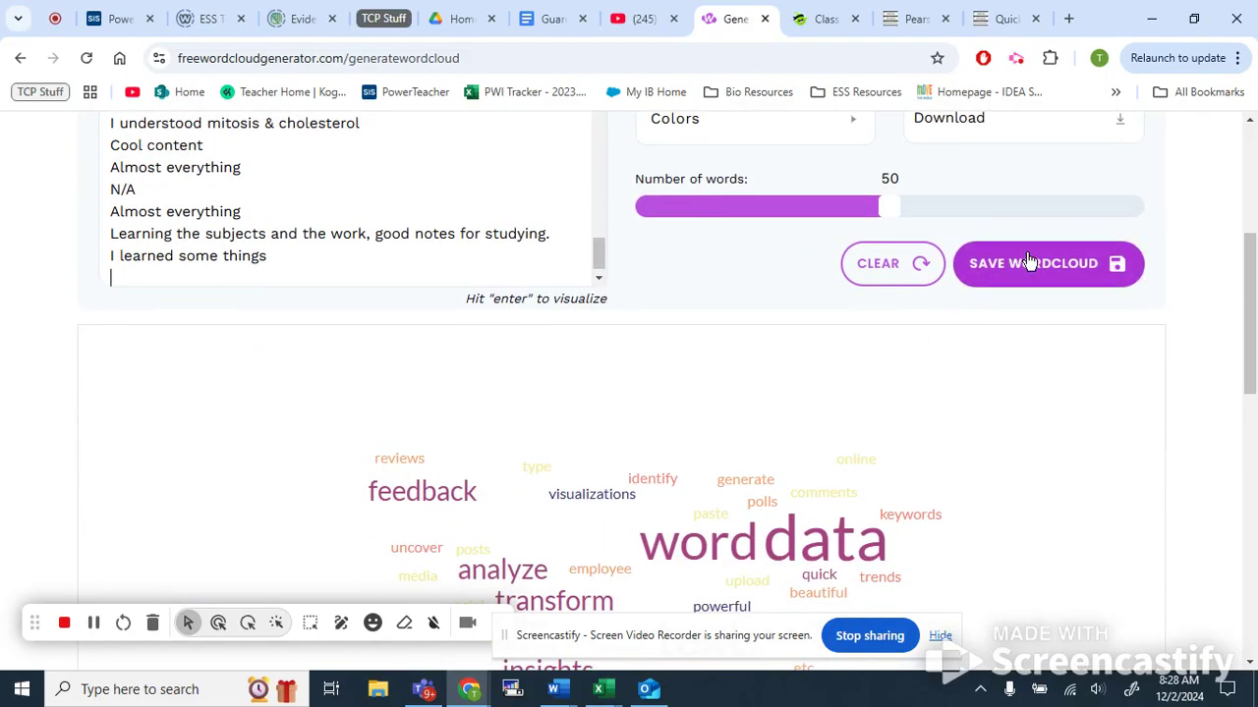
click(321, 255)
key(Return)
Examine the generated word cloud of the responses.
scroll(830, 393, down, 2)
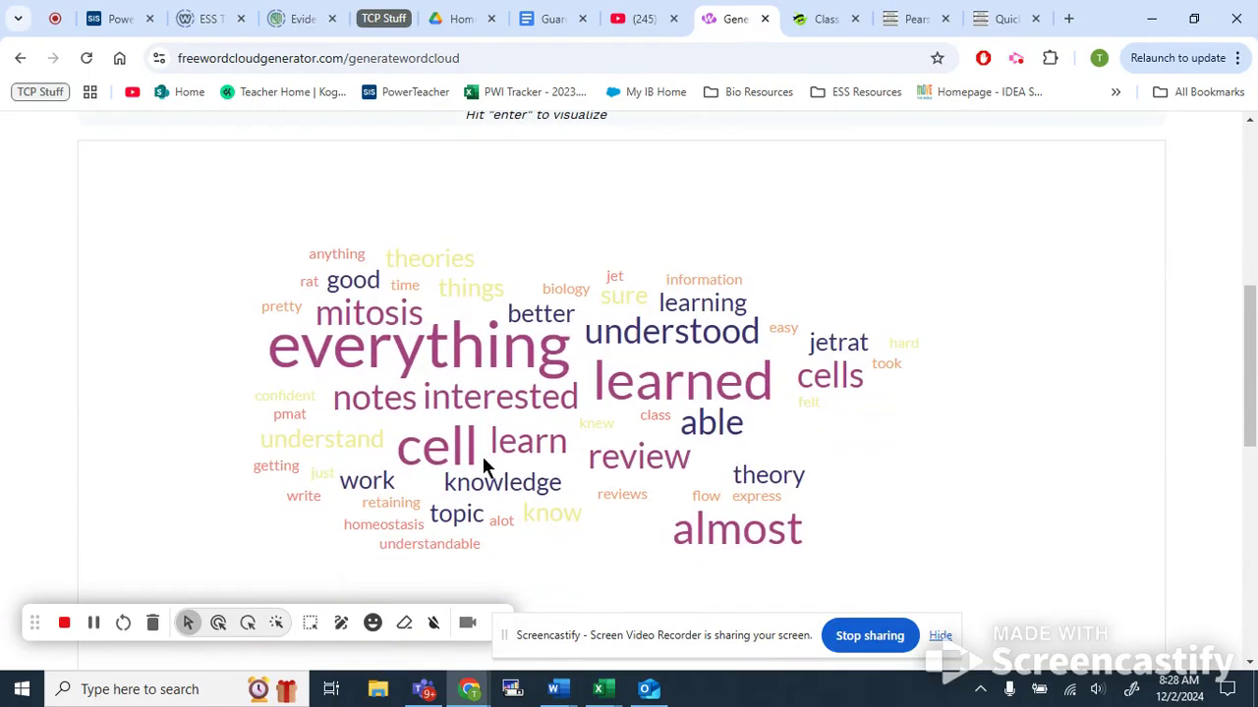
scroll(477, 346, down, 1)
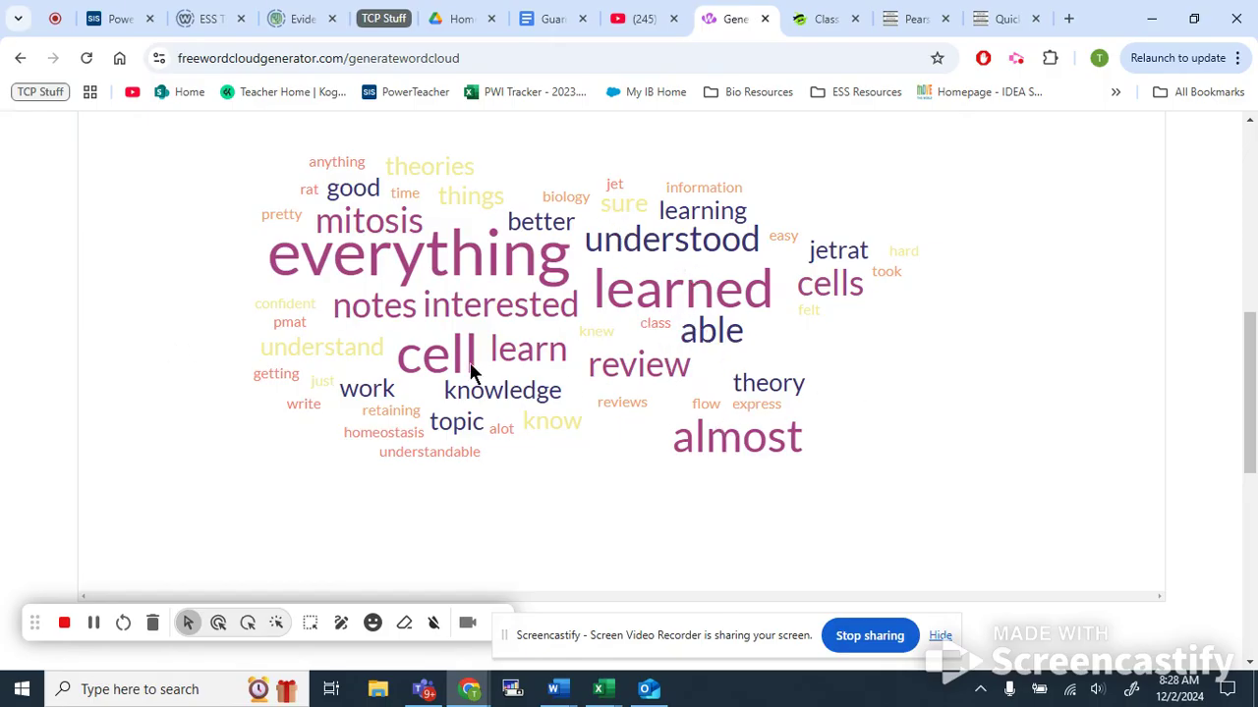
scroll(630, 380, down, 1)
scroll(630, 381, up, 1)
scroll(629, 388, up, 1)
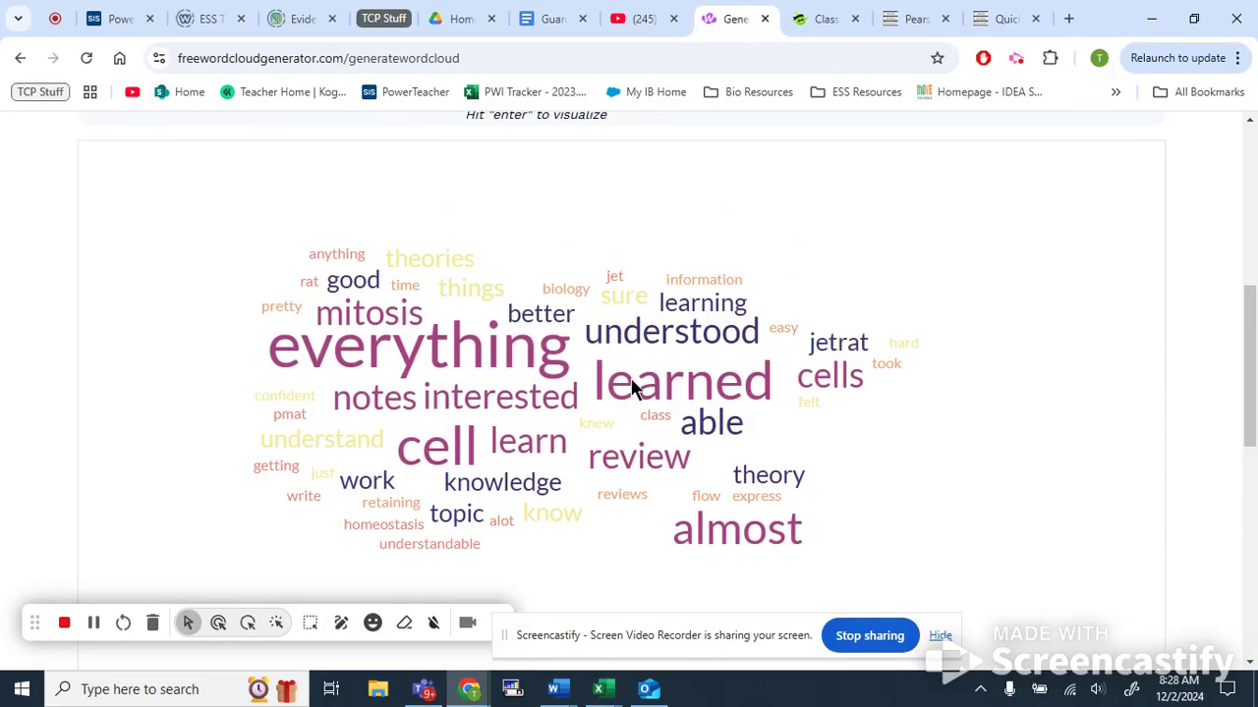
scroll(630, 389, down, 1)
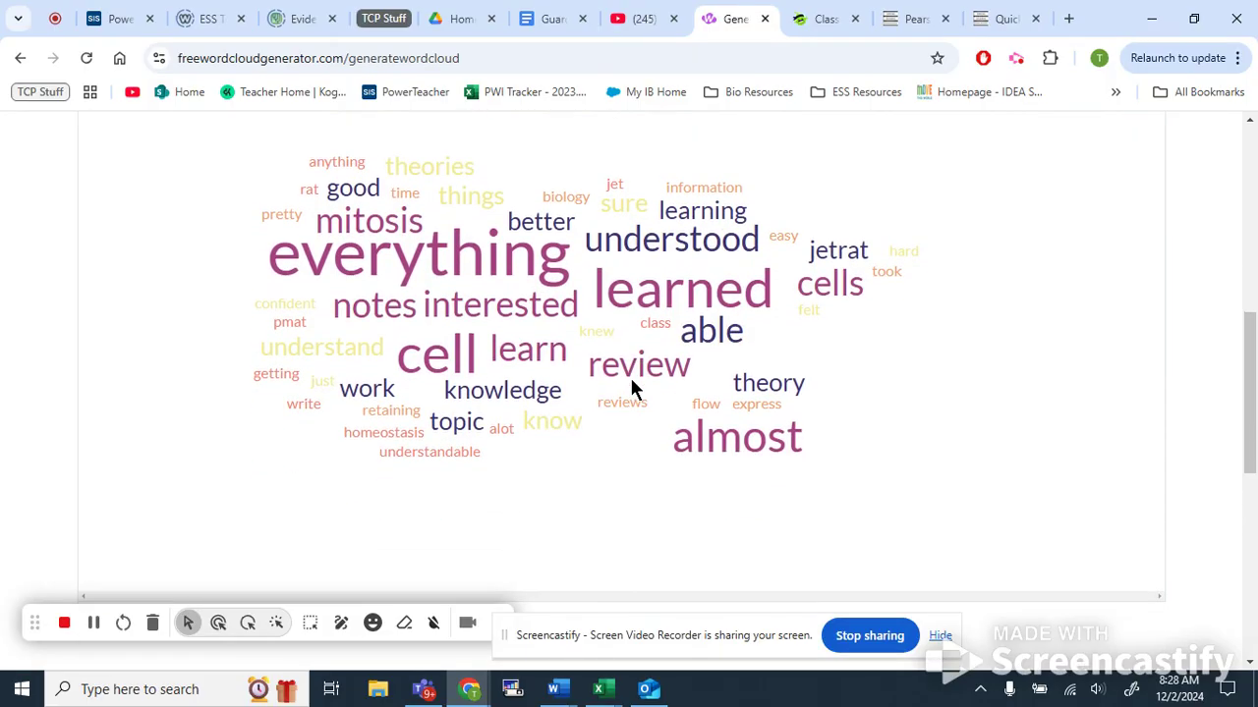
scroll(631, 382, up, 1)
scroll(630, 388, down, 1)
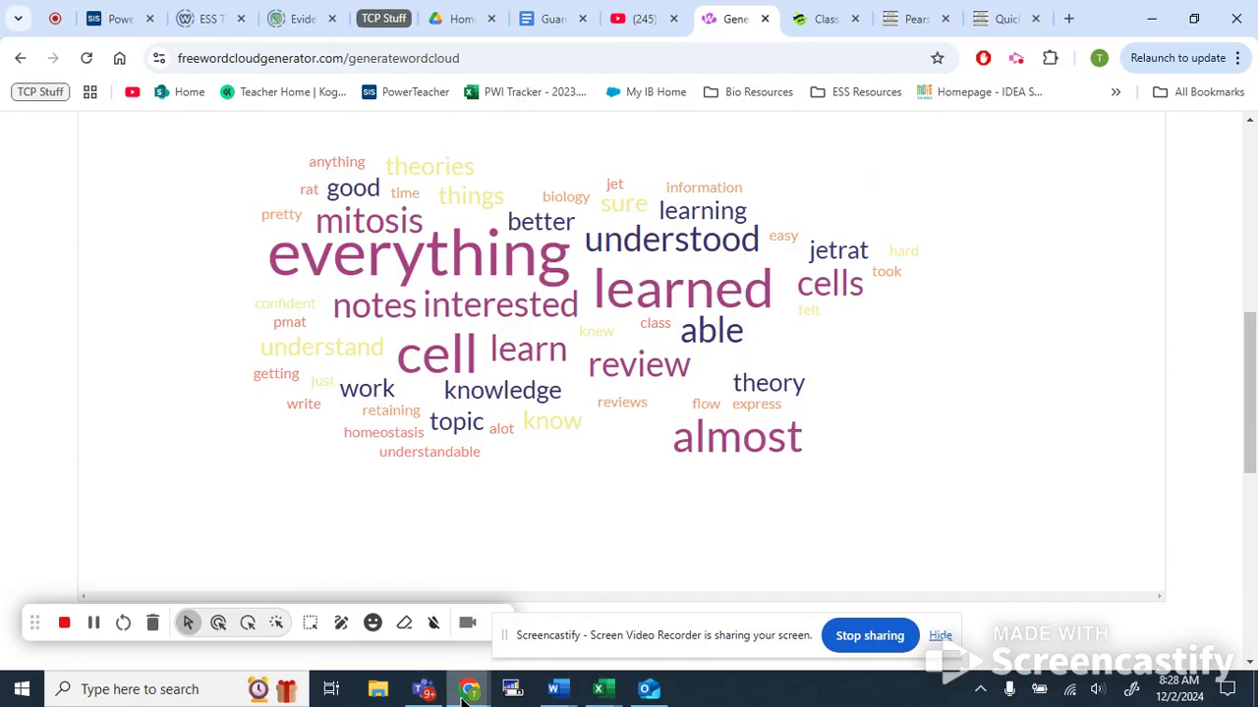
Return to the spreadsheet and browse the survey response columns on the Raw Survey Data sheet.
mouse_move(599, 689)
click(1056, 609)
click(753, 401)
scroll(749, 345, up, 10)
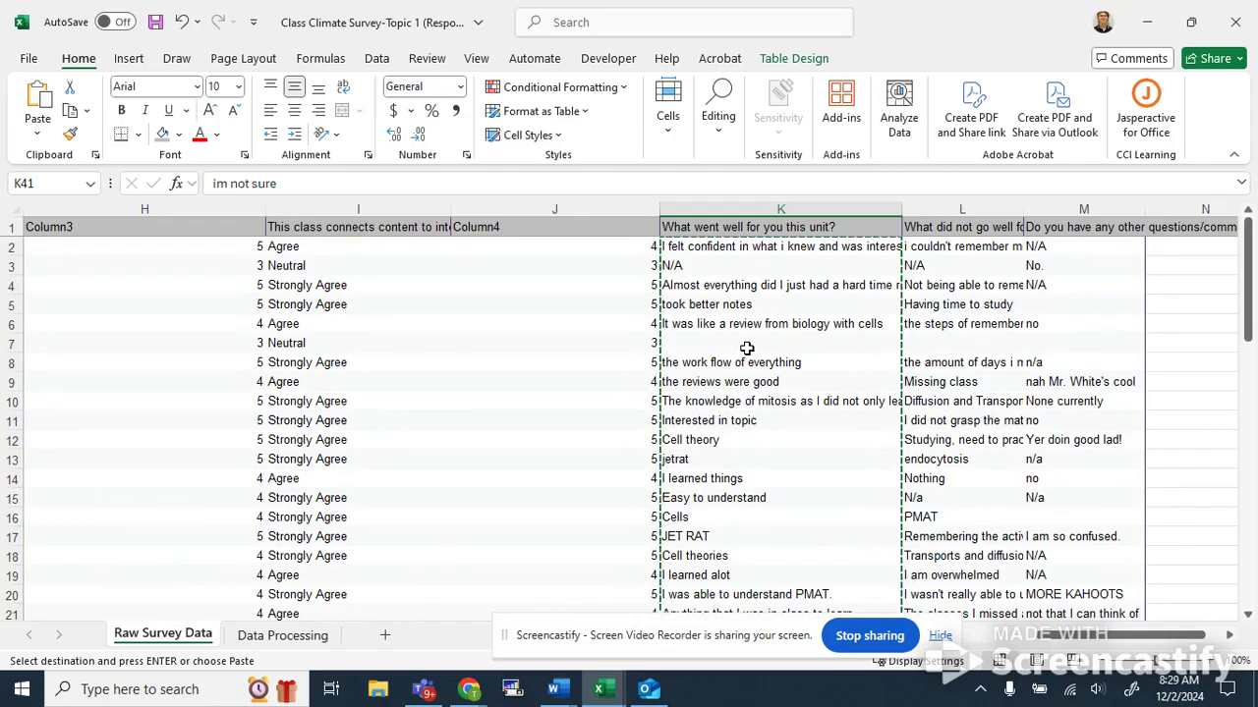
click(791, 246)
key(Left)
key(Left)
key(Left)
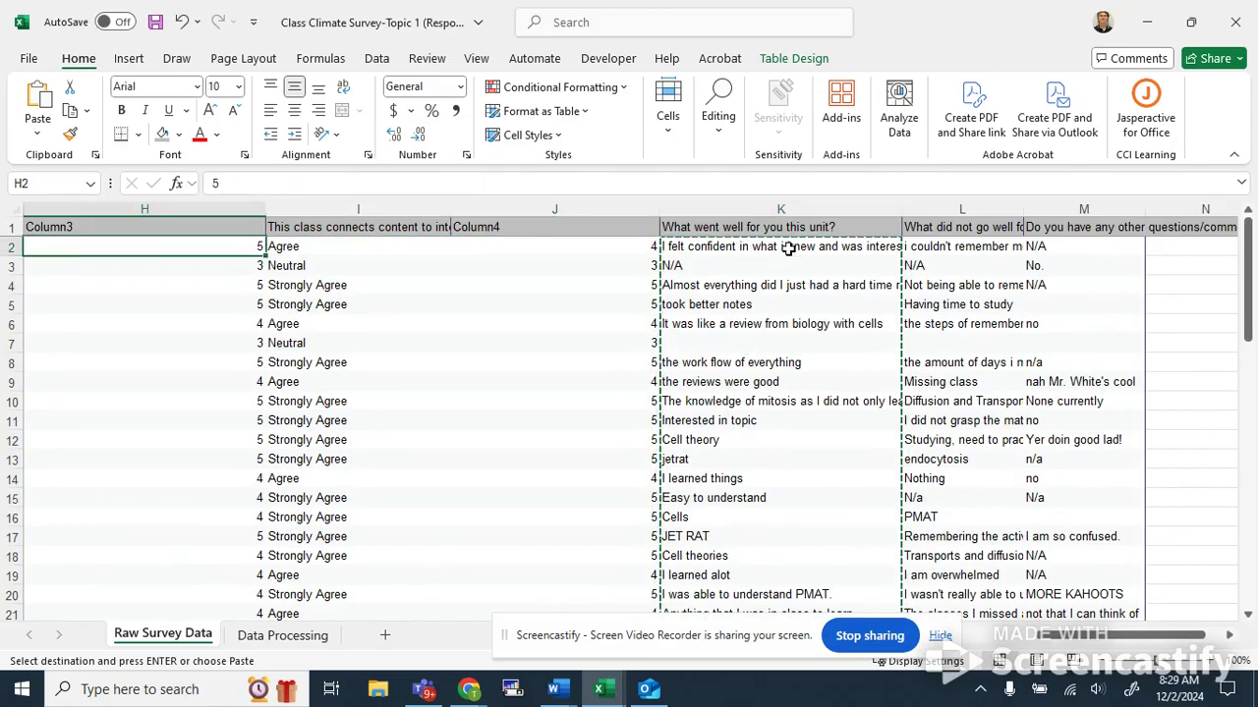
key(Left)
key(Left)
key(Right)
key(Right)
key(Right)
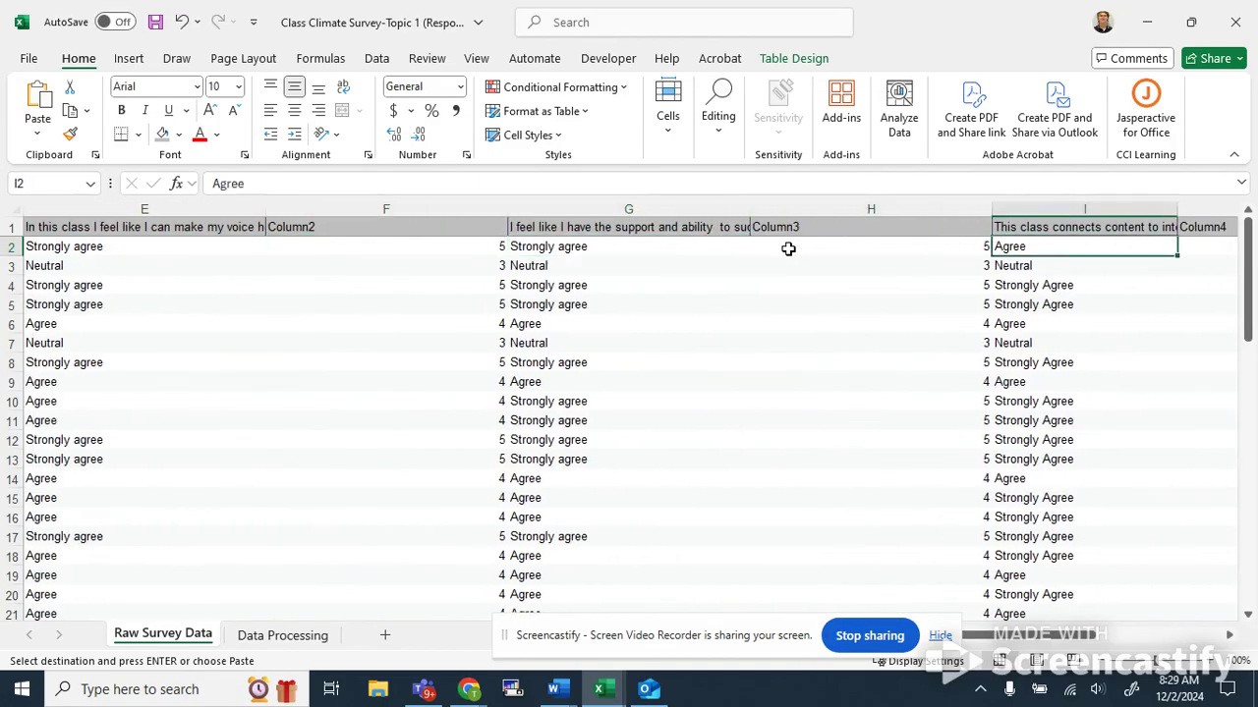
key(Right)
key(Right)
key(Right)
key(Left)
key(Left)
key(Left)
key(Right)
key(Right)
key(Right)
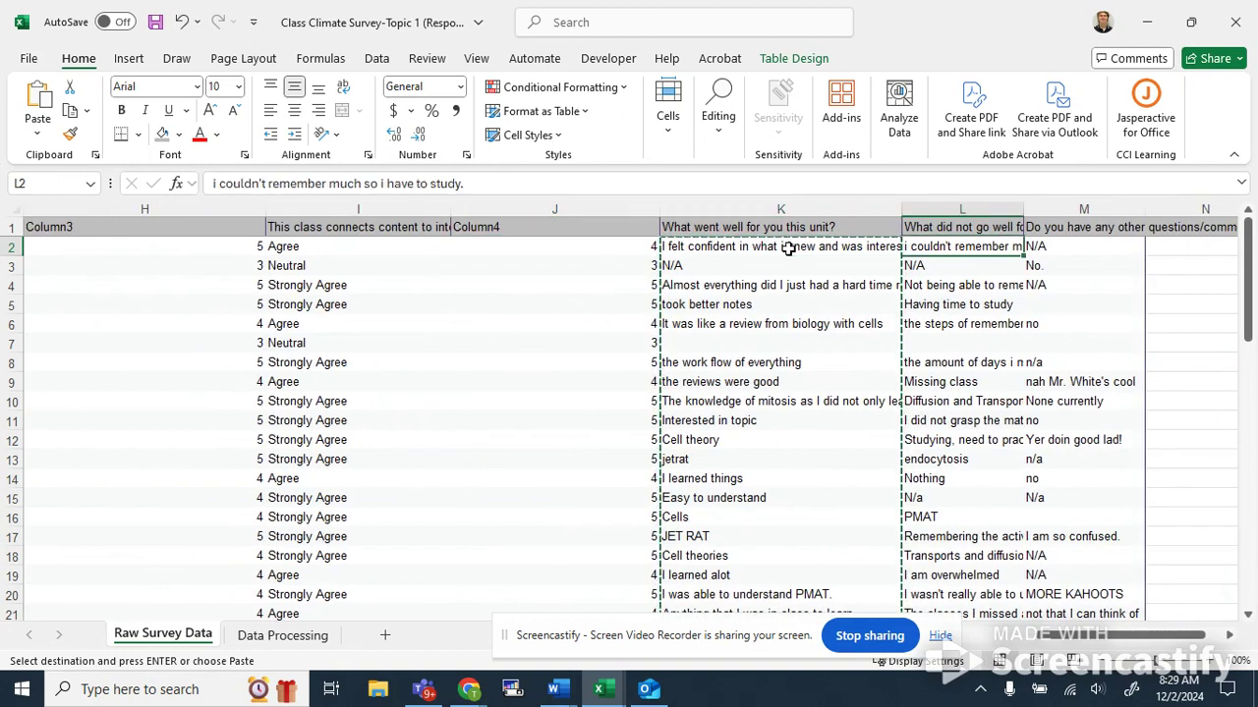
key(Left)
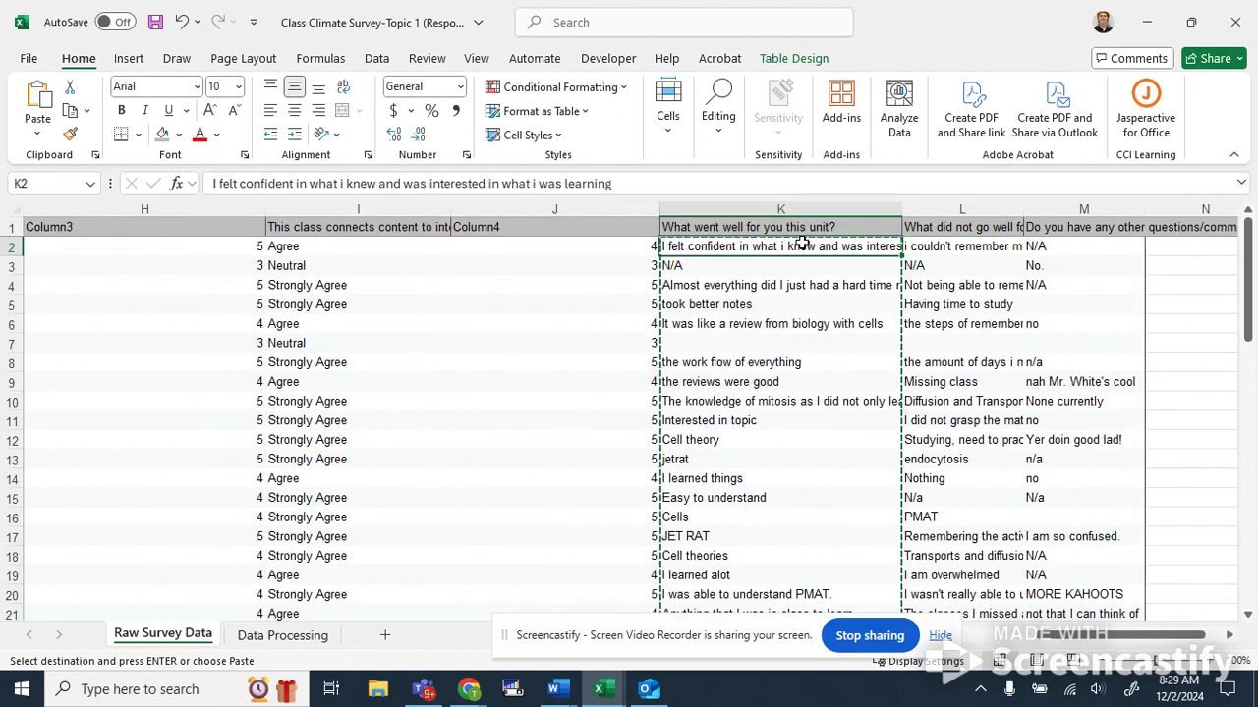
key(Right)
key(Left)
key(Right)
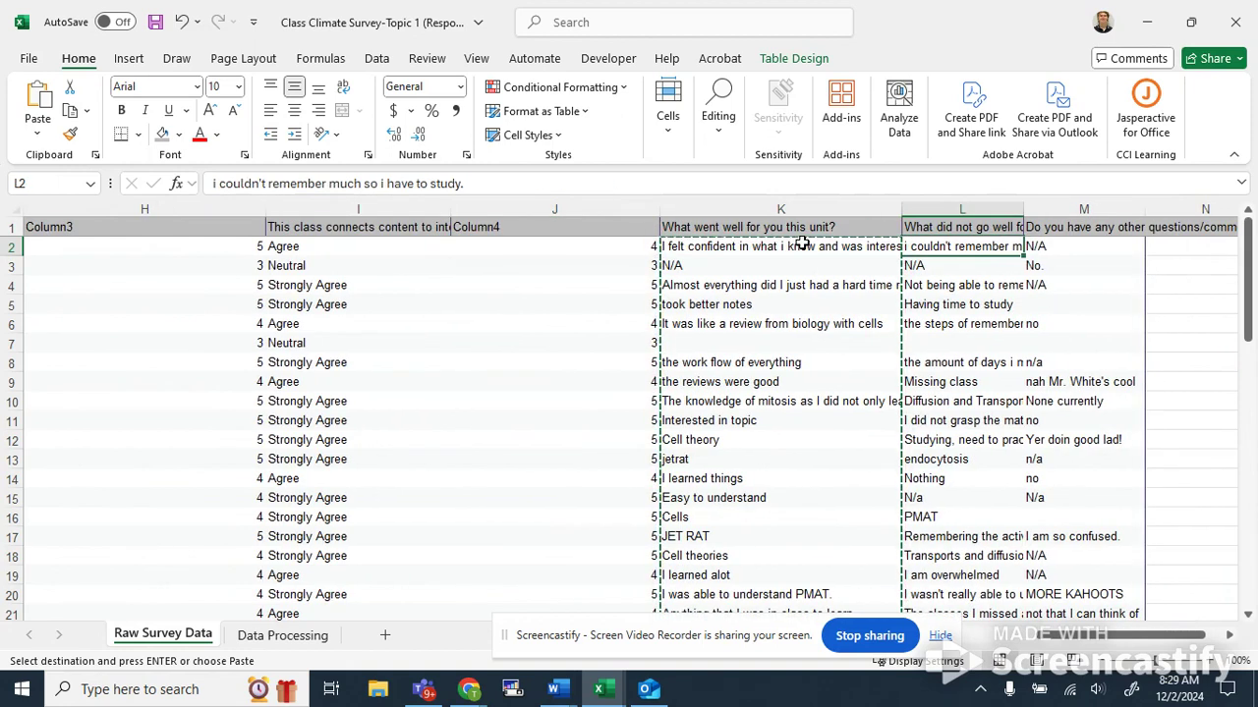
key(Left)
key(Left)
key(Left)
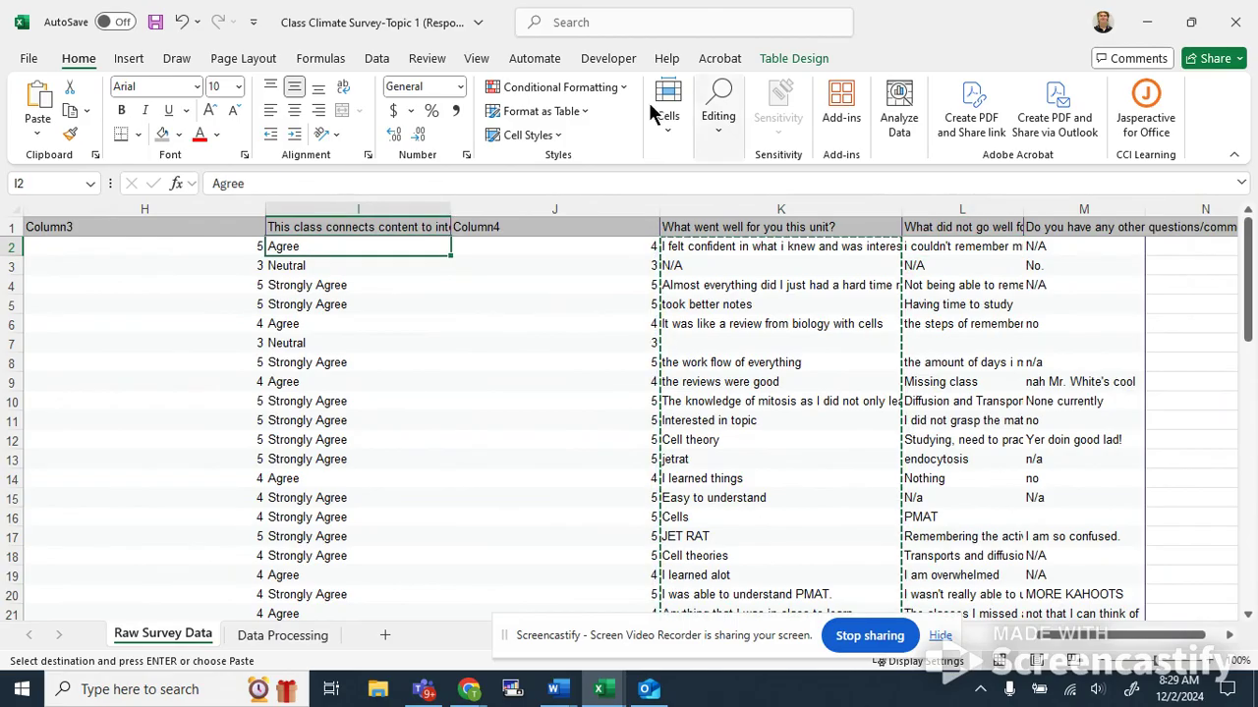
drag(1131, 640, 1076, 638)
scroll(193, 402, down, 7)
scroll(197, 395, up, 7)
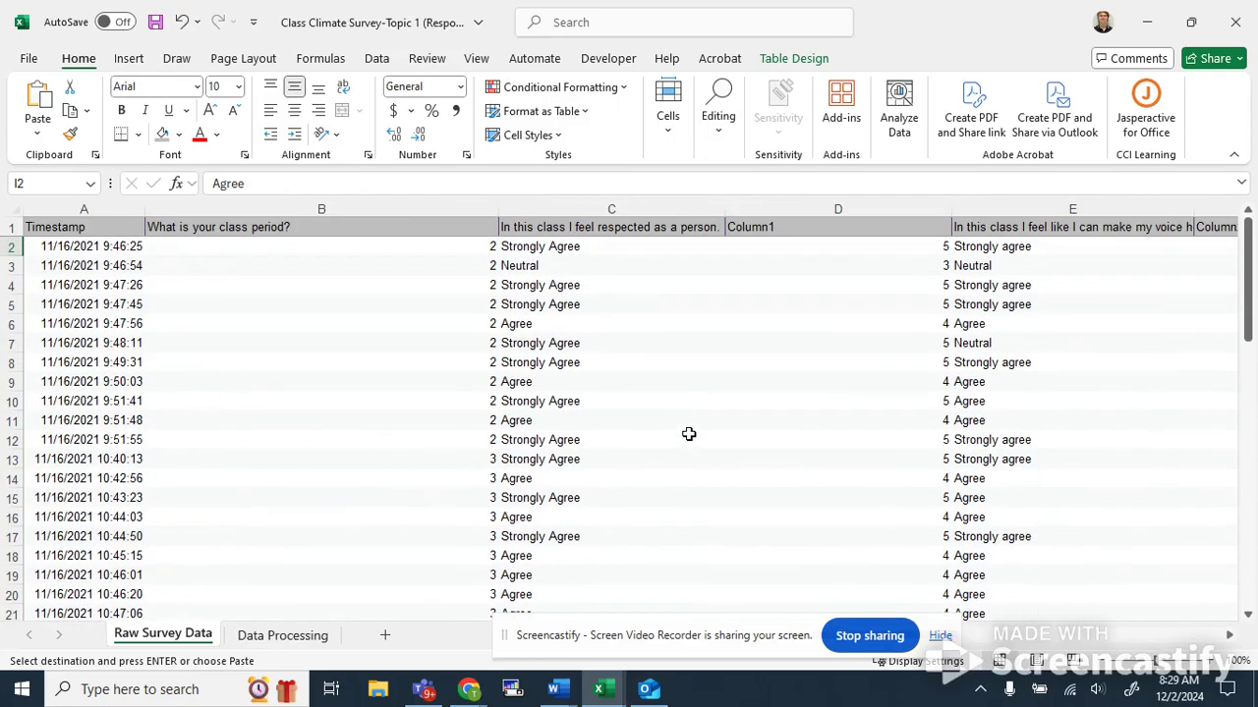
click(387, 324)
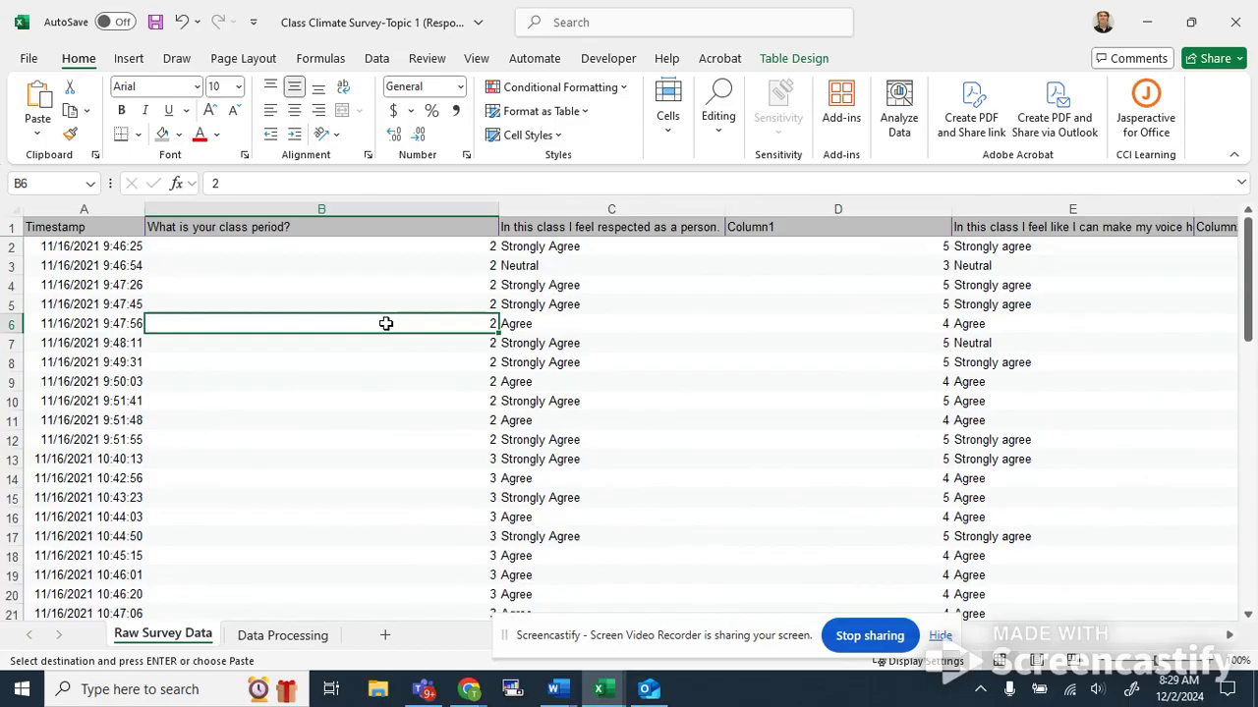
click(555, 305)
click(601, 248)
scroll(399, 521, down, 4)
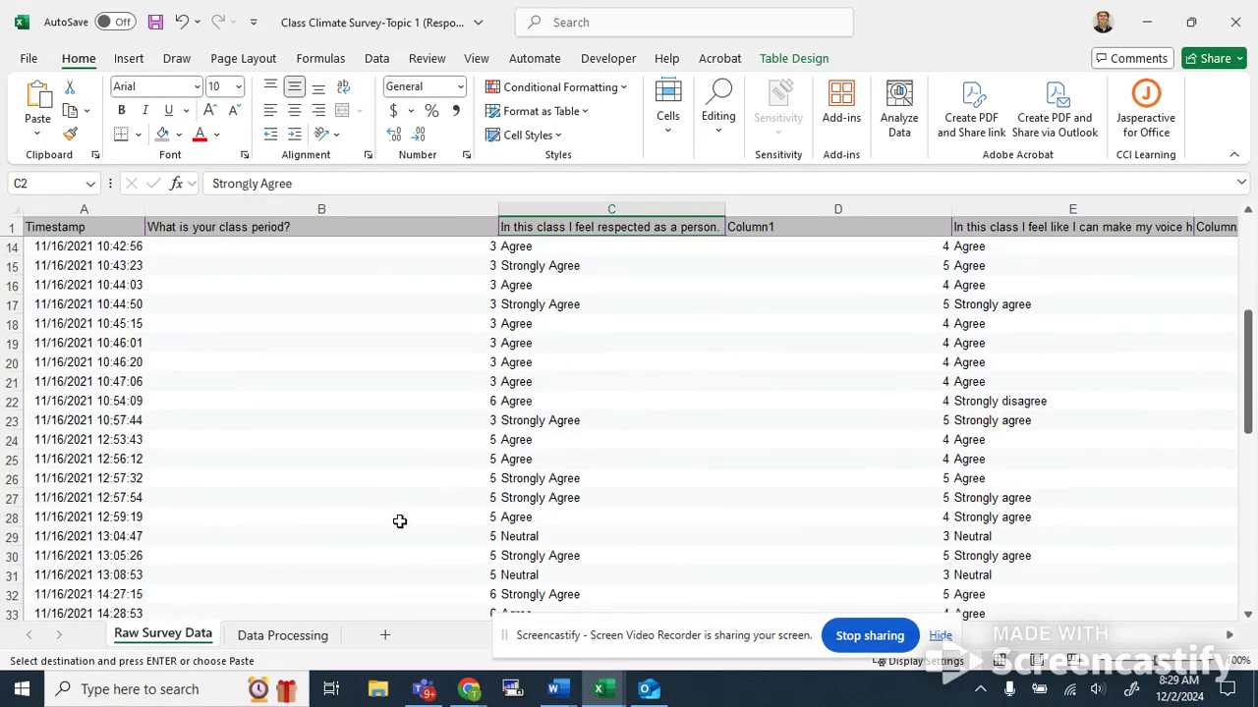
Examine the question list and the answer-to-numerical-code matrix below the survey responses on Raw Survey Data.
scroll(398, 522, up, 4)
scroll(394, 399, down, 16)
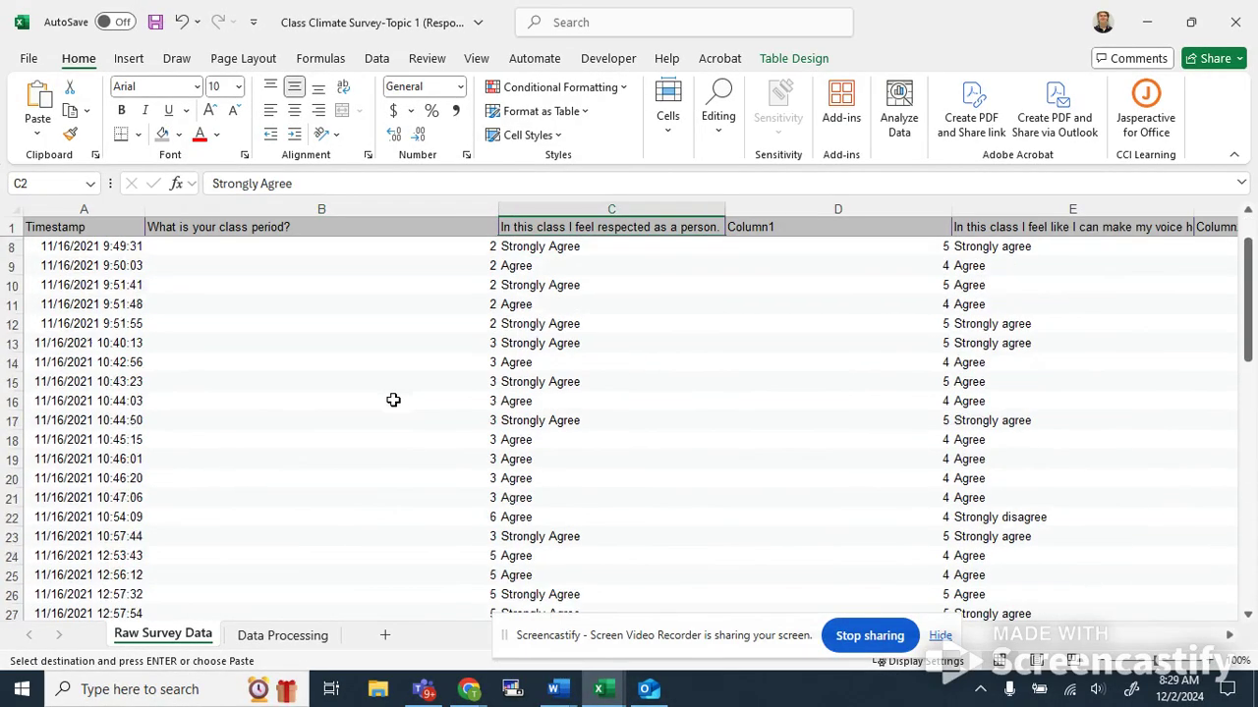
click(93, 286)
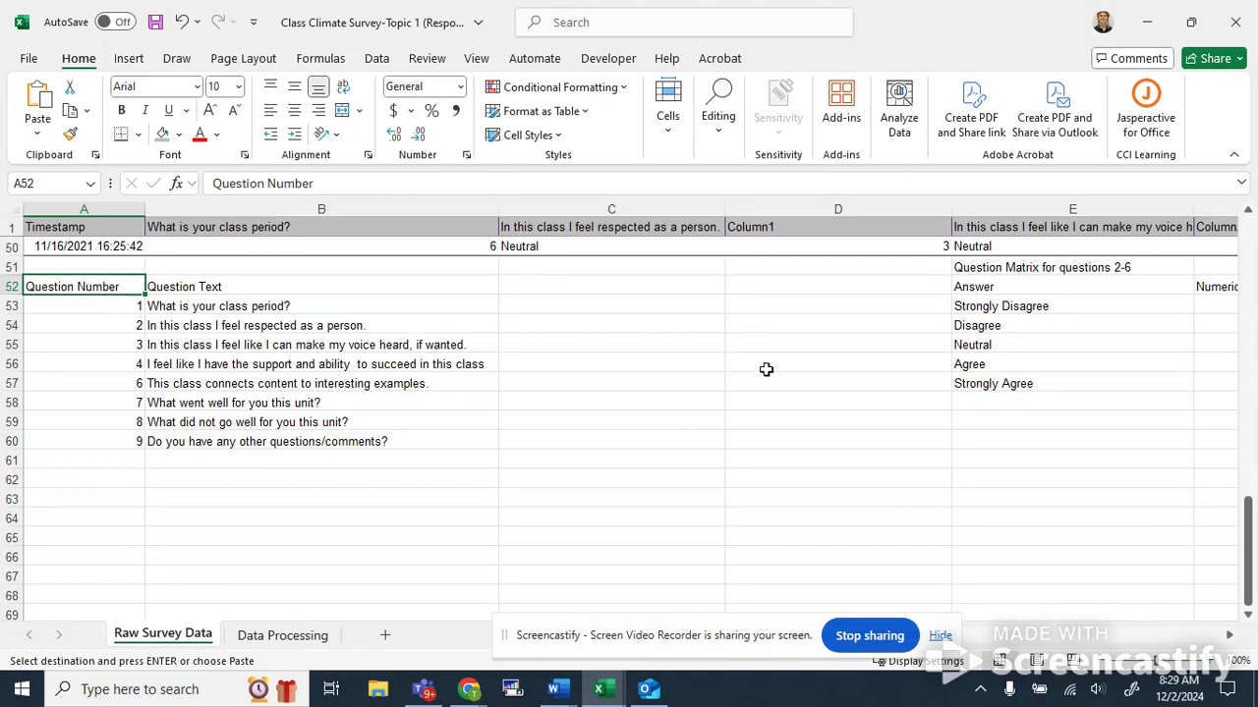
scroll(766, 370, right, 3)
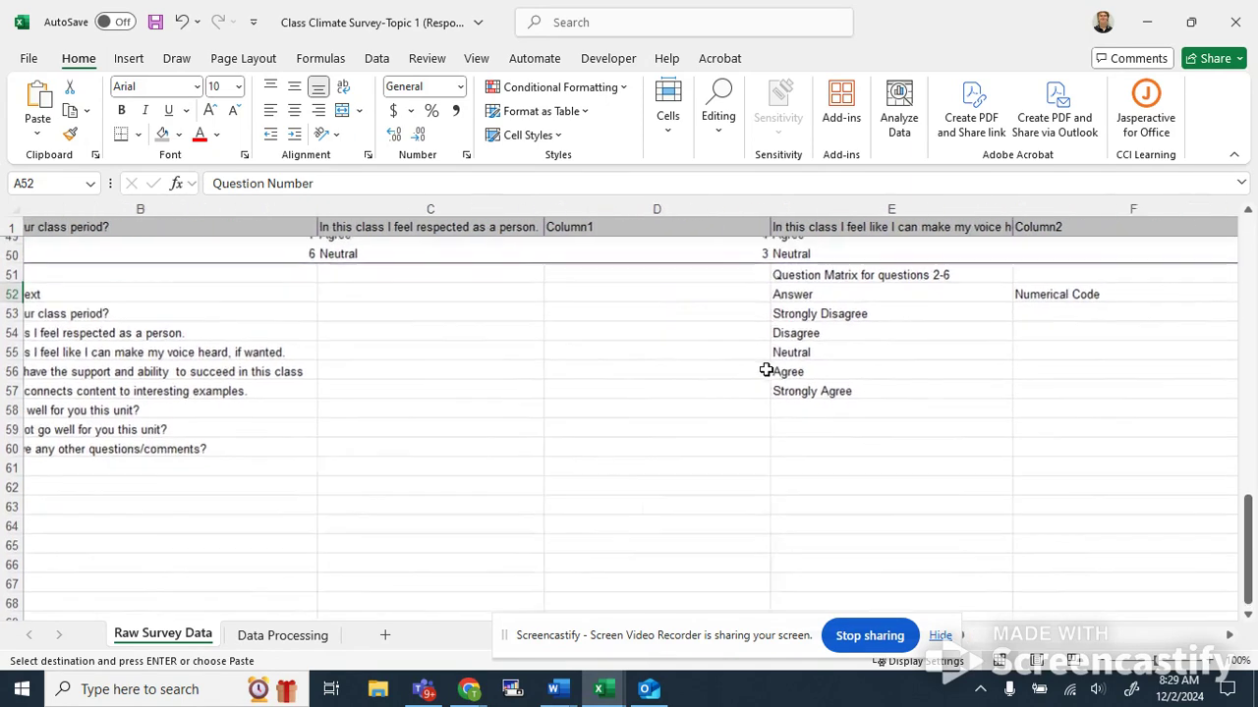
scroll(765, 368, right, 2)
scroll(831, 308, right, 2)
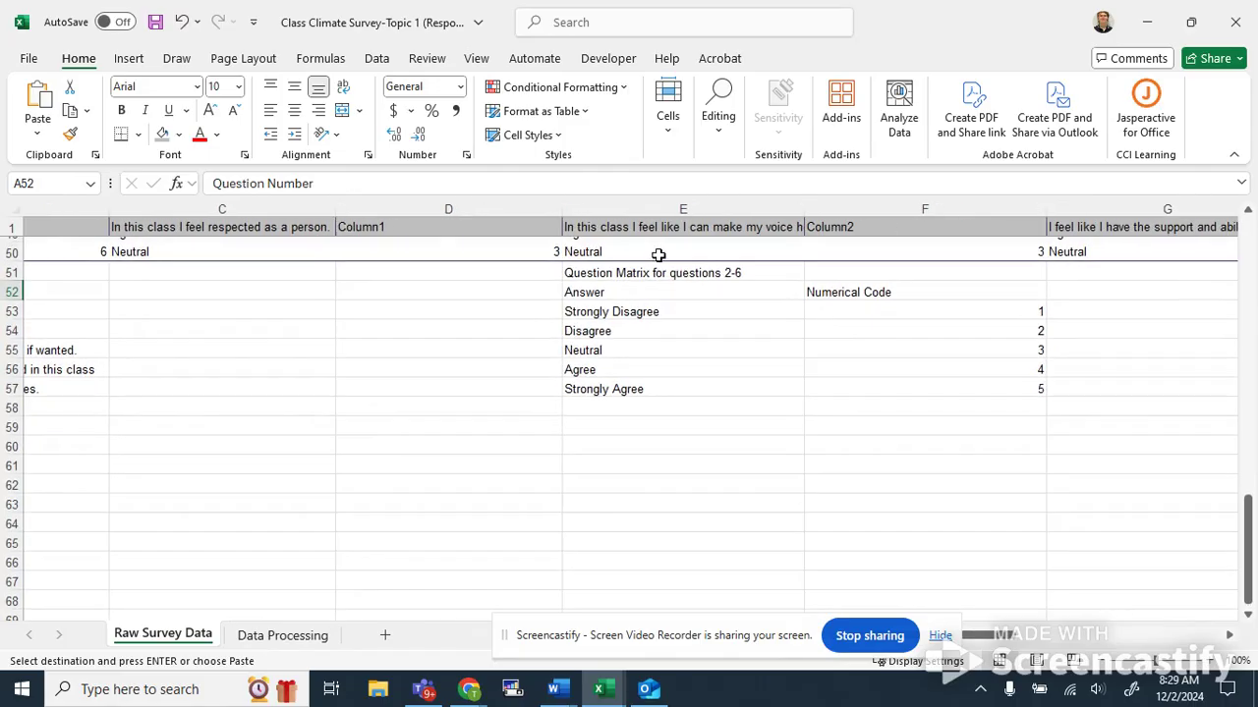
click(674, 275)
key(Right)
key(Left)
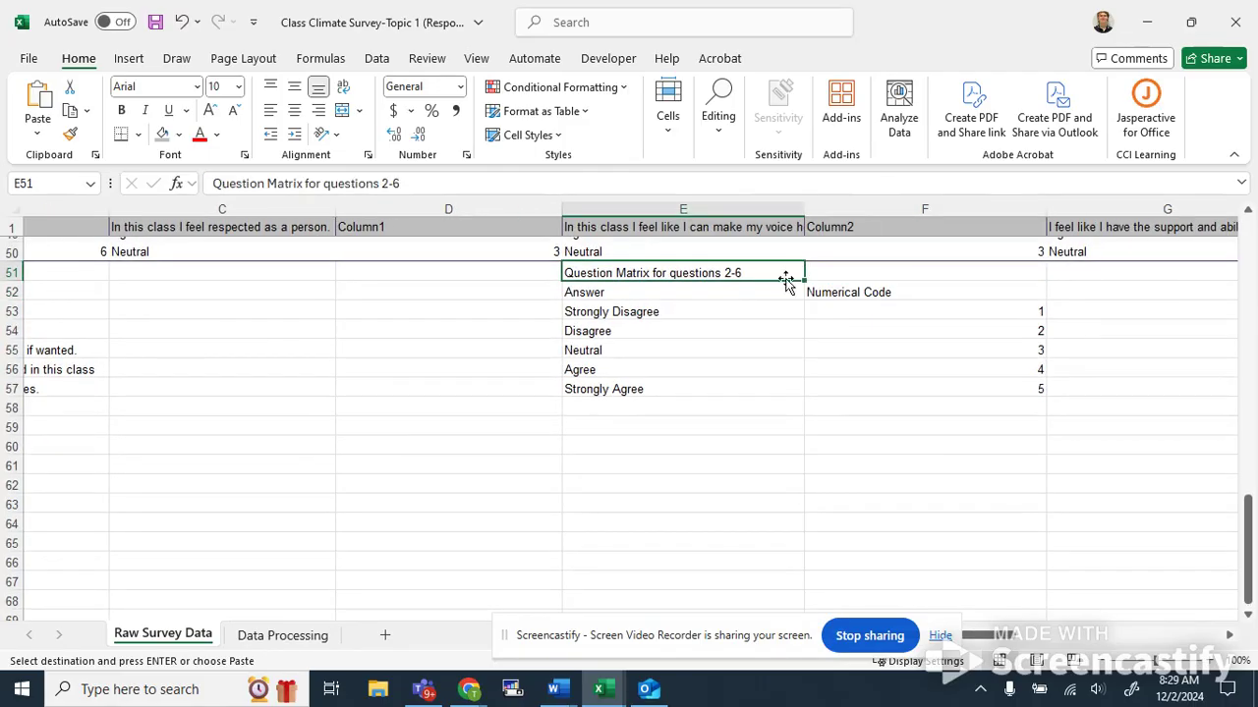
click(677, 286)
key(Right)
key(Down)
key(Down)
key(Down)
key(Down)
key(Down)
key(Left)
key(Up)
key(Up)
key(Up)
key(Right)
key(Left)
key(Right)
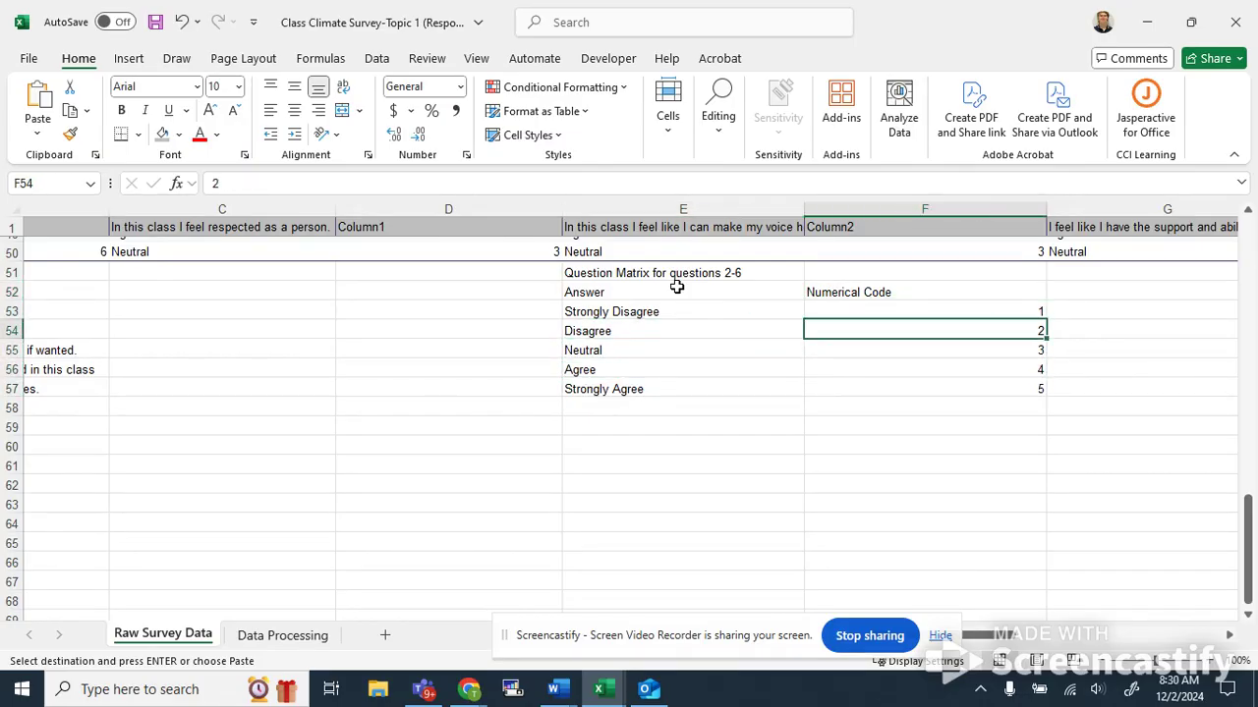
Switch between the Raw Survey Data and Data Processing sheets to compare text answers with their numeric codes.
scroll(677, 286, right, 2)
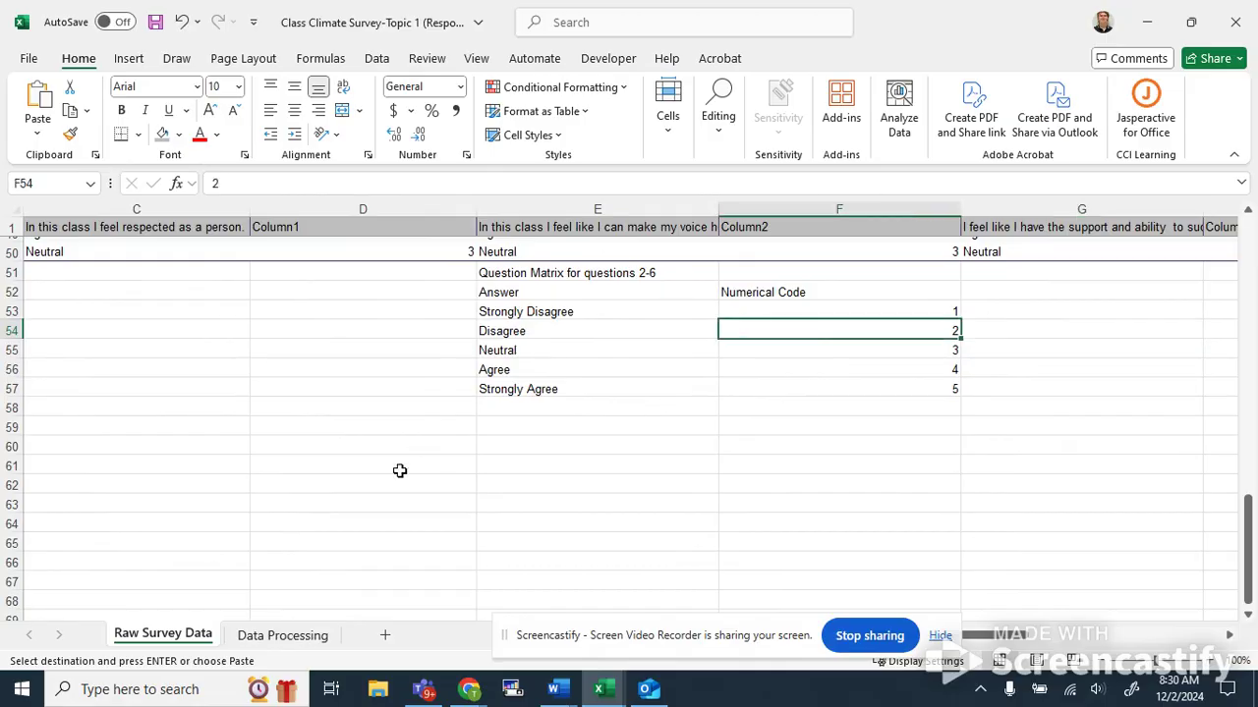
click(314, 637)
scroll(295, 474, down, 15)
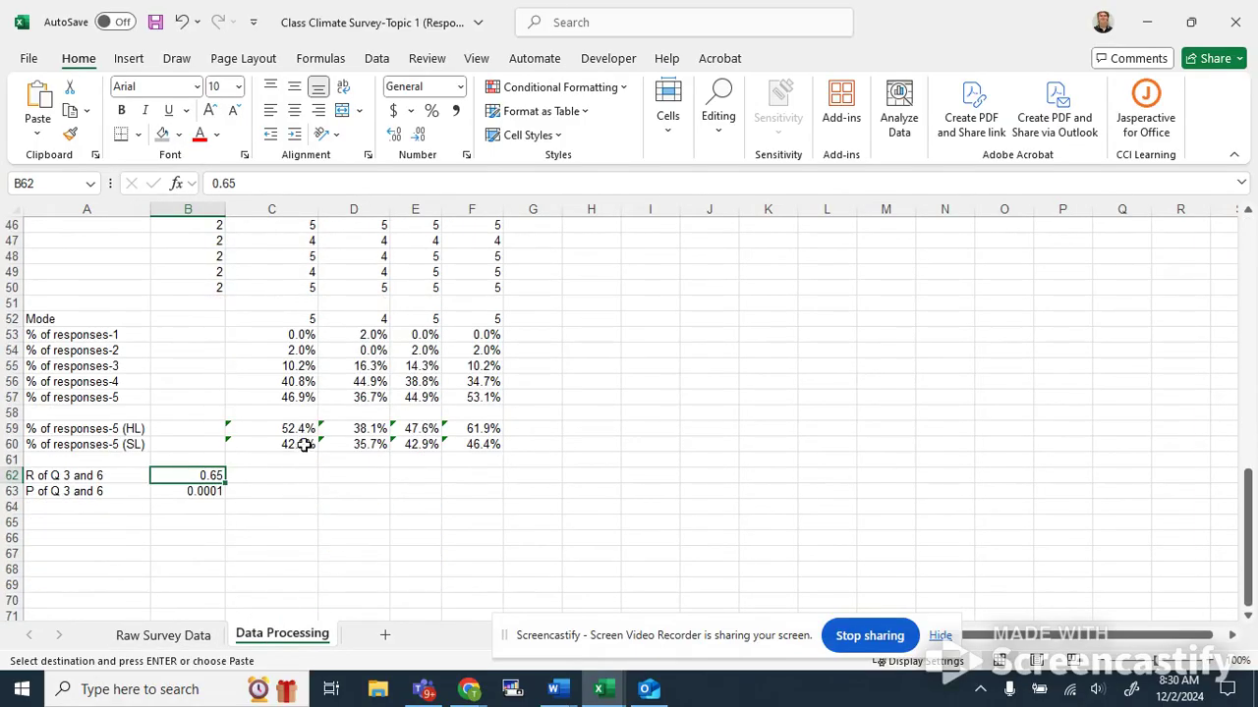
click(290, 316)
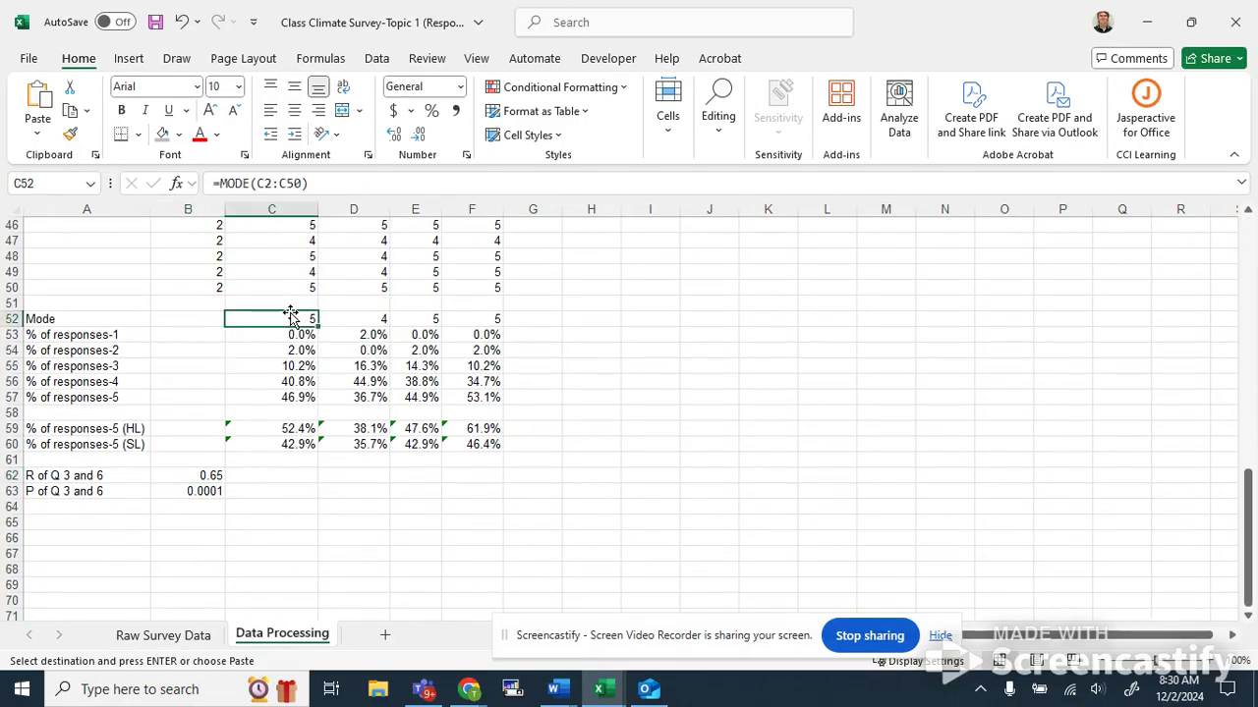
scroll(335, 393, up, 7)
click(192, 637)
click(282, 635)
click(209, 638)
scroll(864, 383, up, 2)
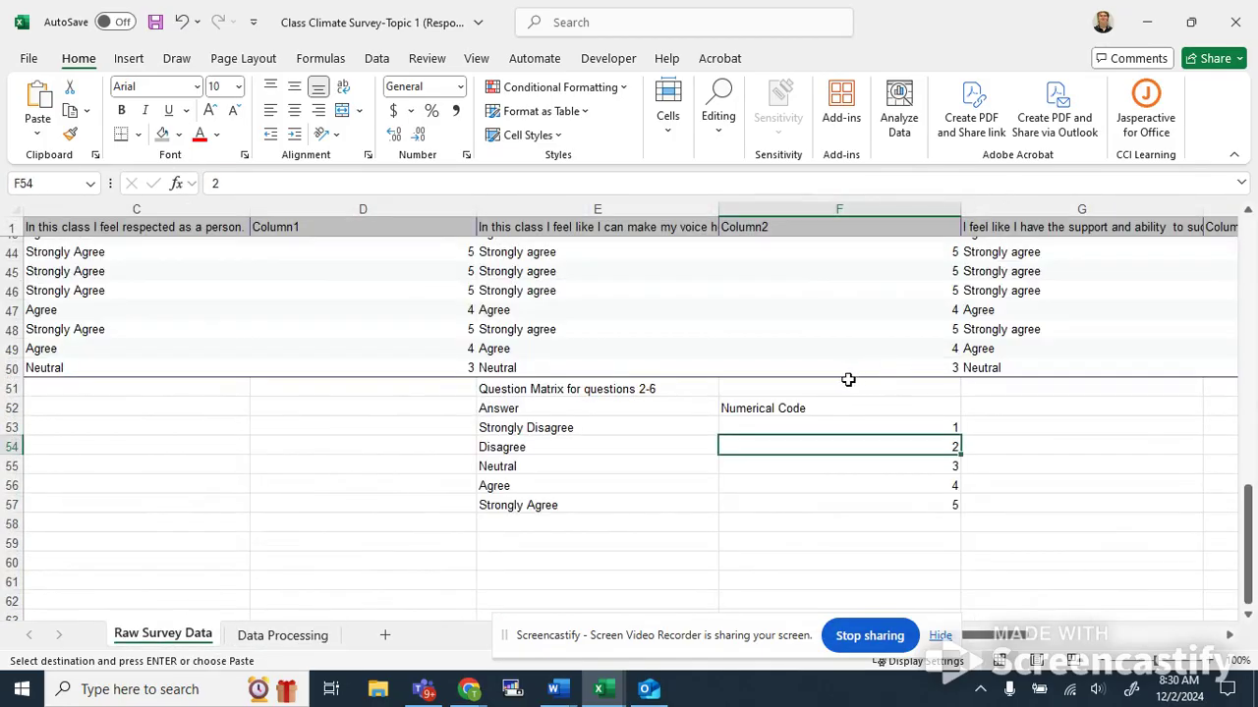
scroll(855, 380, up, 14)
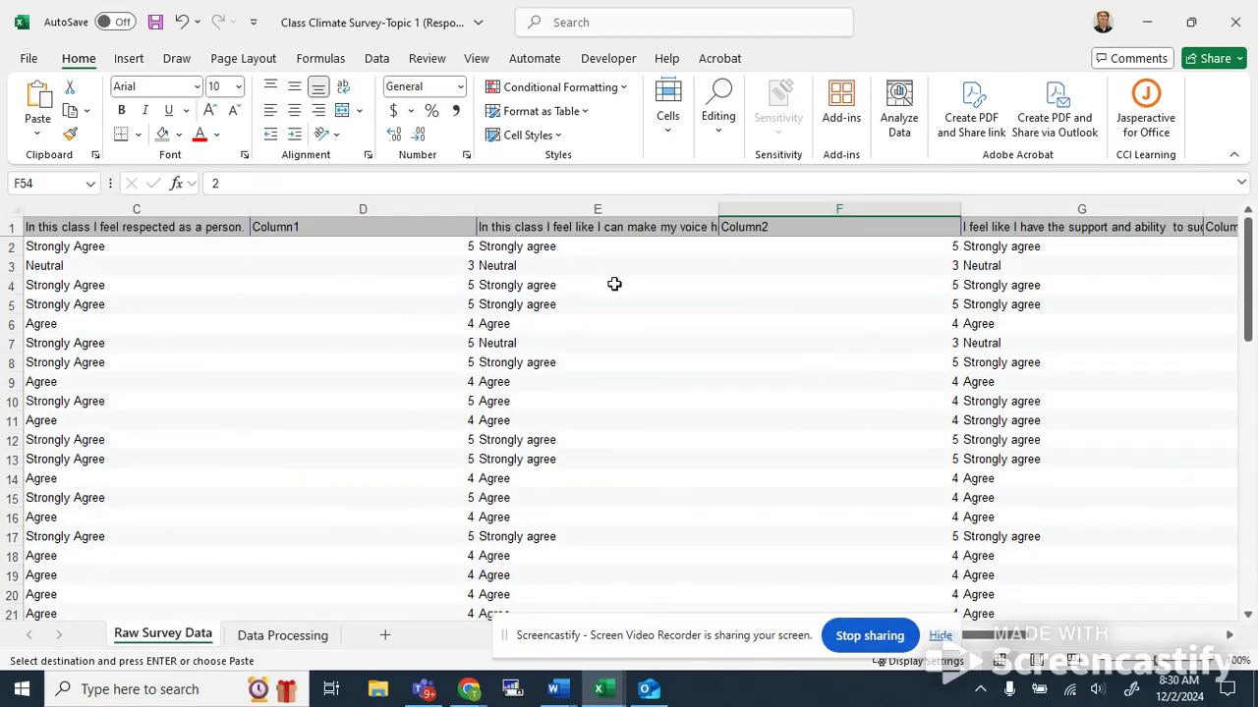
scroll(830, 423, down, 10)
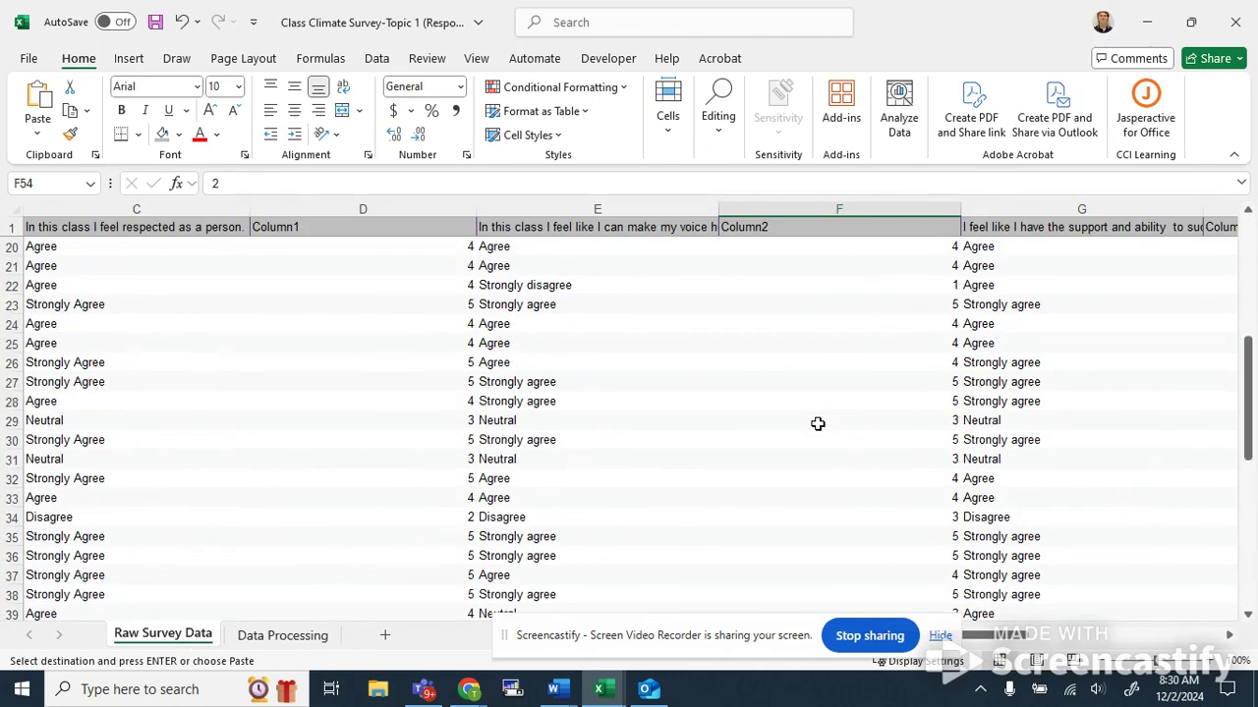
click(289, 640)
Review the Data Processing column headers, mode row and response-percentage rows.
scroll(239, 428, up, 8)
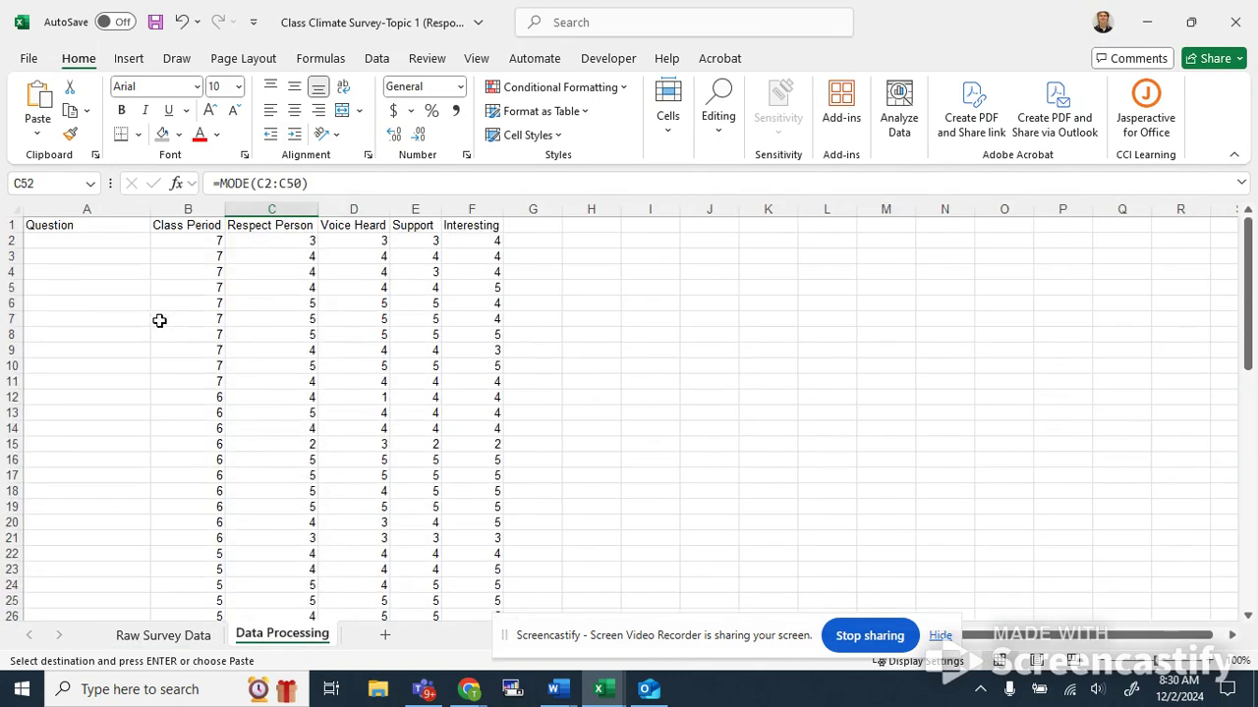
drag(126, 225, 444, 223)
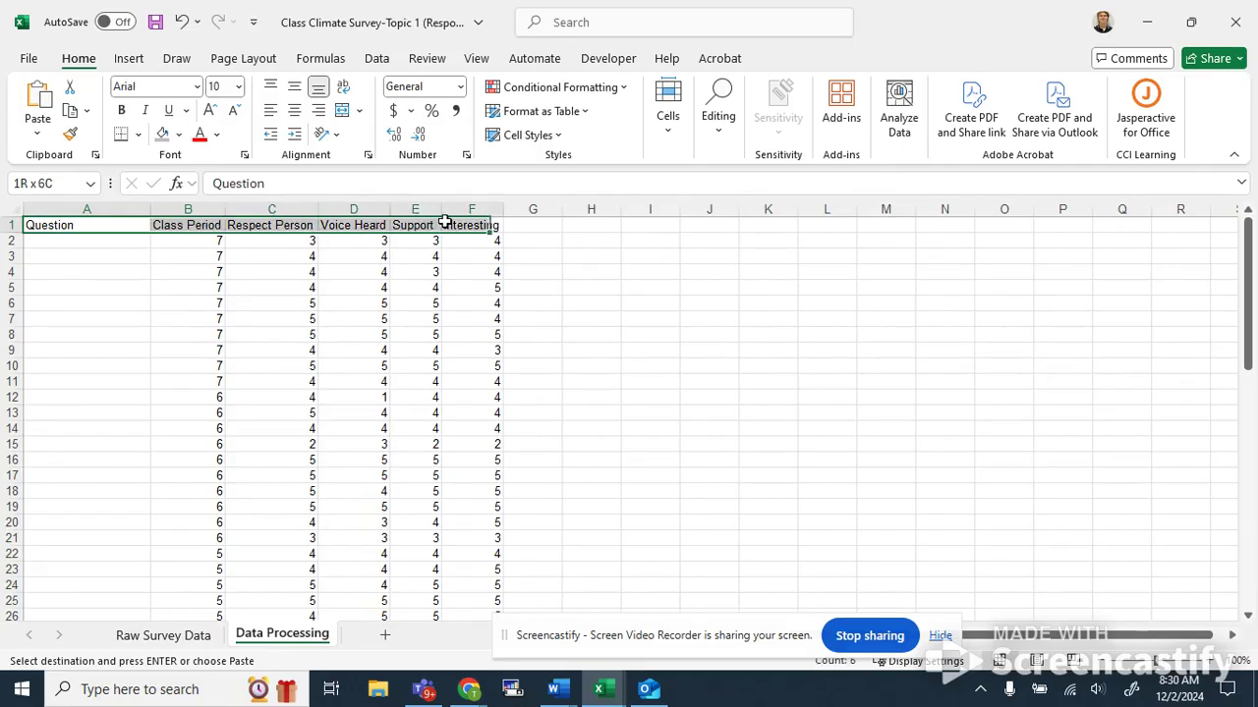
click(327, 285)
scroll(272, 255, down, 15)
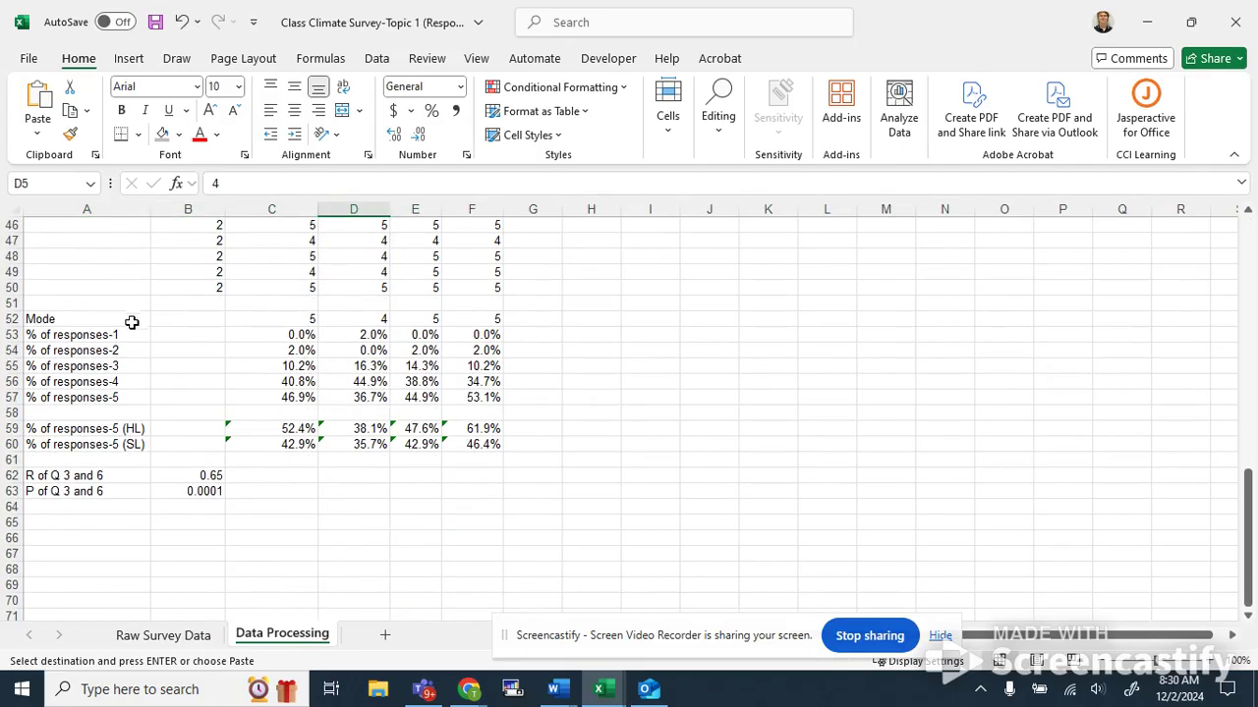
scroll(155, 358, up, 2)
scroll(156, 358, down, 3)
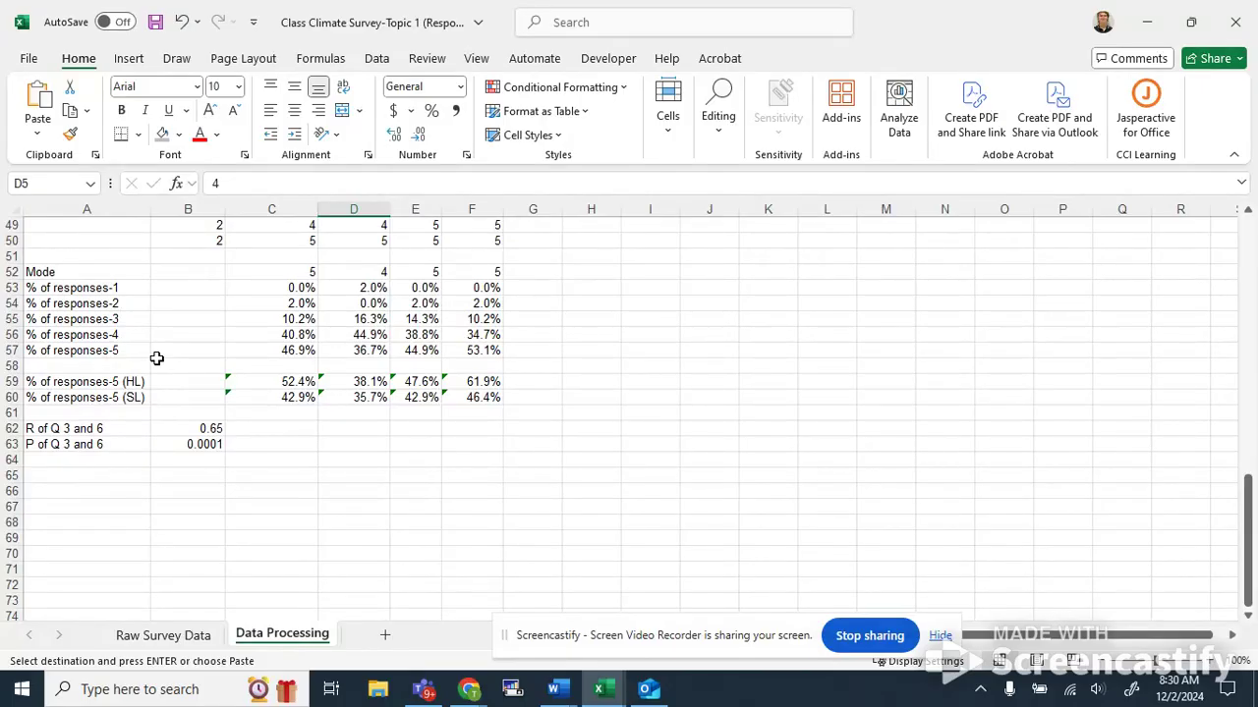
click(94, 276)
click(104, 289)
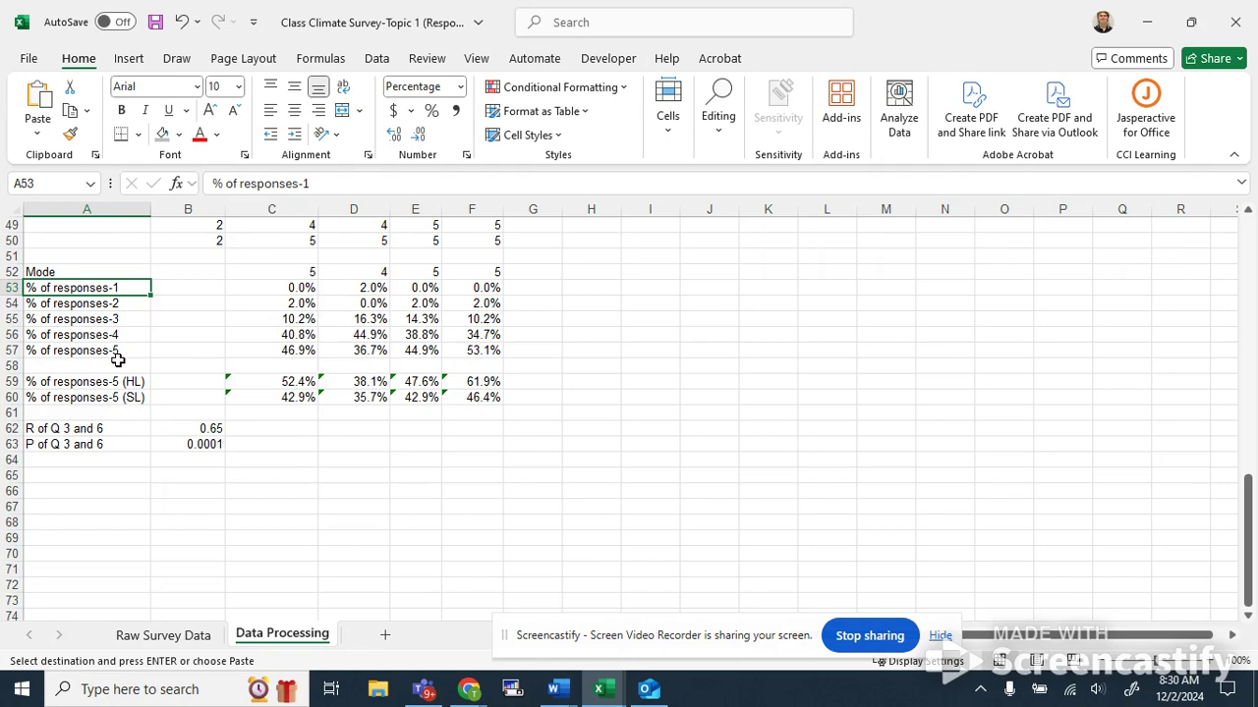
scroll(353, 337, up, 16)
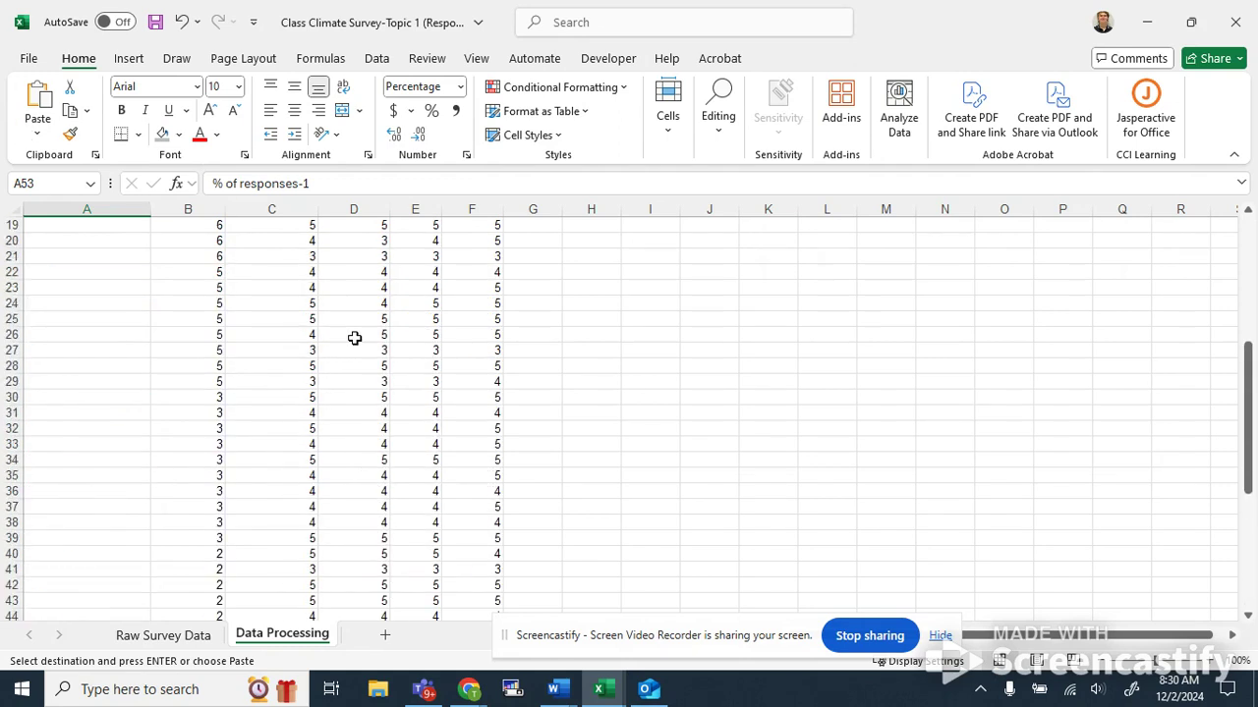
click(296, 274)
scroll(296, 274, down, 14)
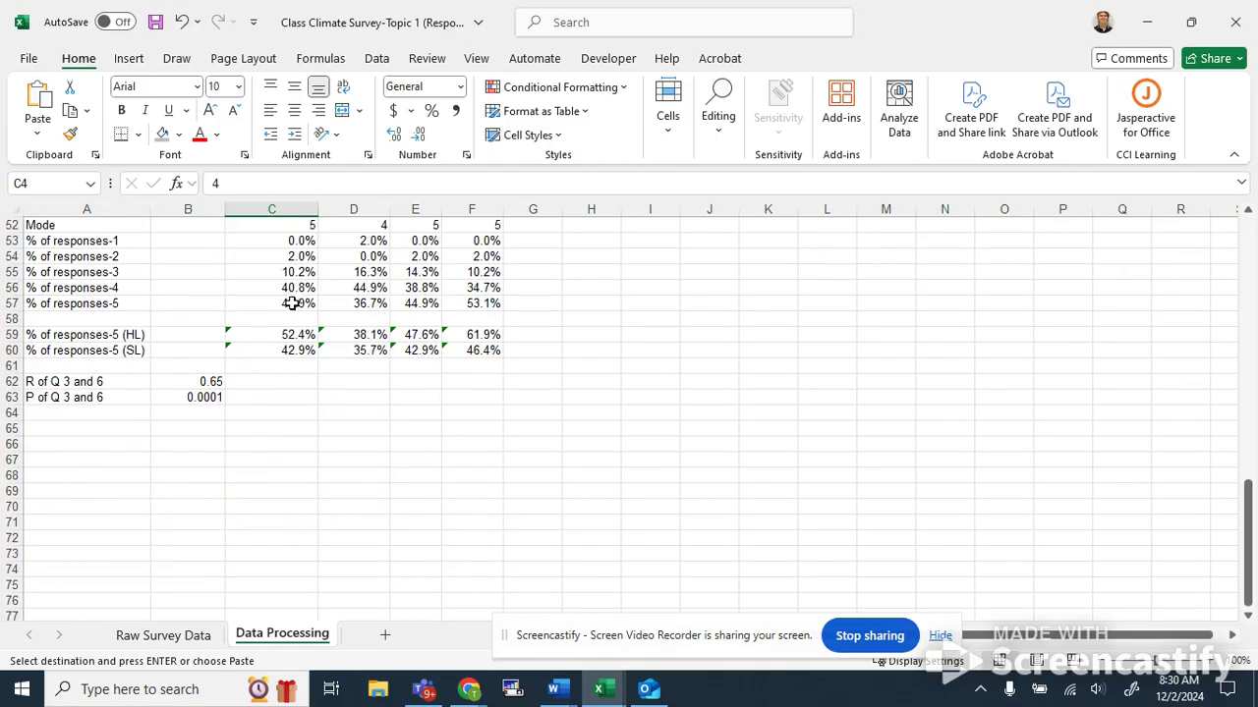
Insert a pie chart of the Respect Person response percentages in C53:C57 and move it beside the table.
drag(280, 387, 311, 450)
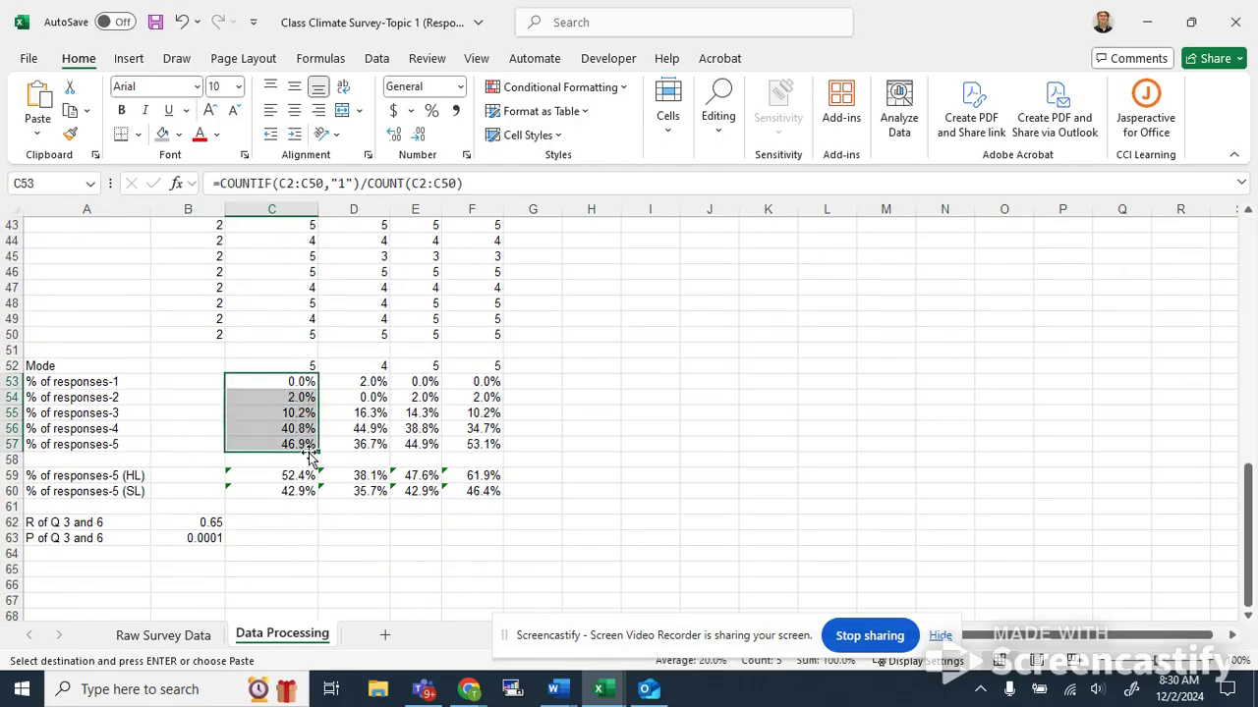
click(128, 59)
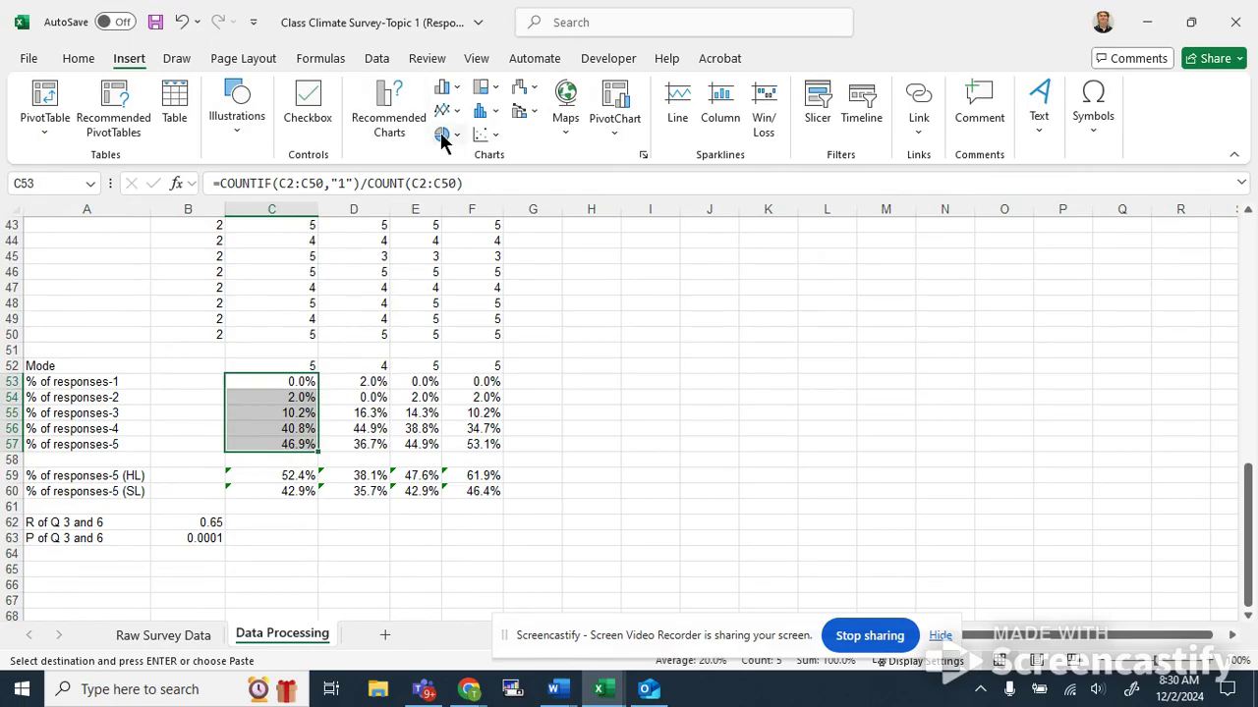
click(442, 133)
click(454, 196)
drag(689, 339, 858, 322)
scroll(858, 321, up, 4)
scroll(858, 321, down, 5)
scroll(891, 328, up, 3)
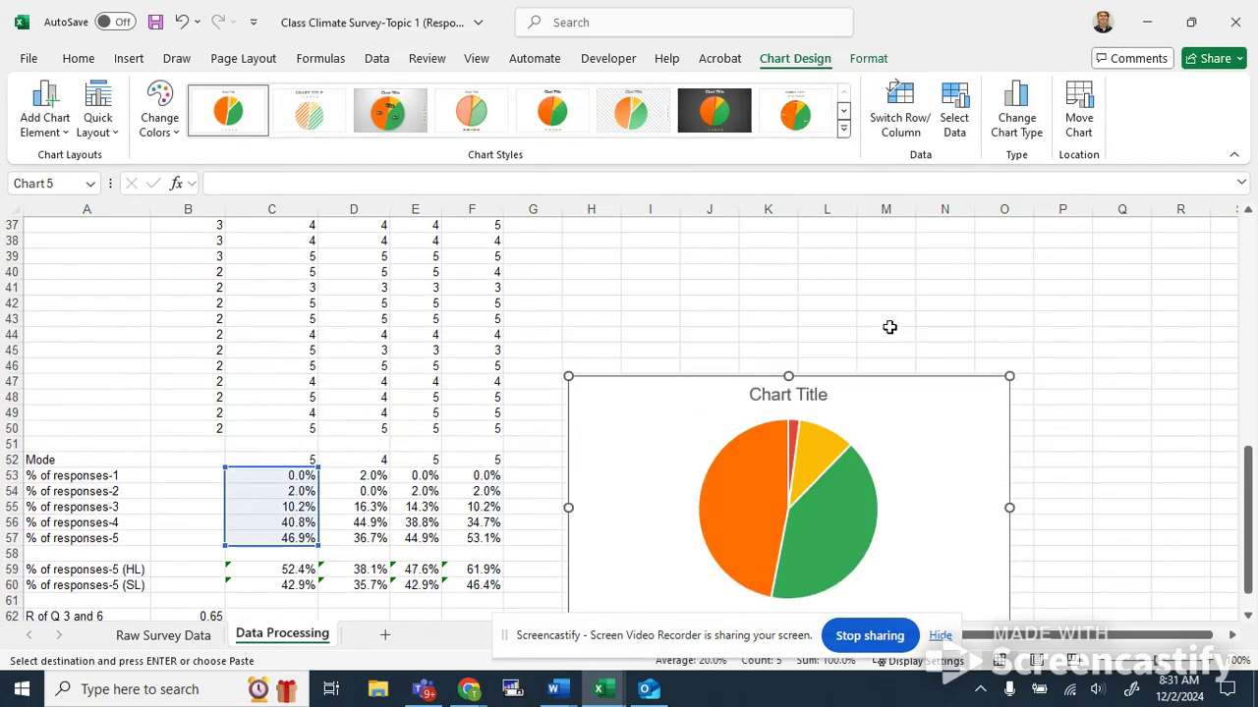
drag(934, 396, 934, 339)
scroll(934, 339, up, 3)
scroll(920, 478, down, 3)
Insert a recommended pie chart of the Voice Heard percentages in D53:D57 and place it below the first chart.
drag(374, 477, 380, 539)
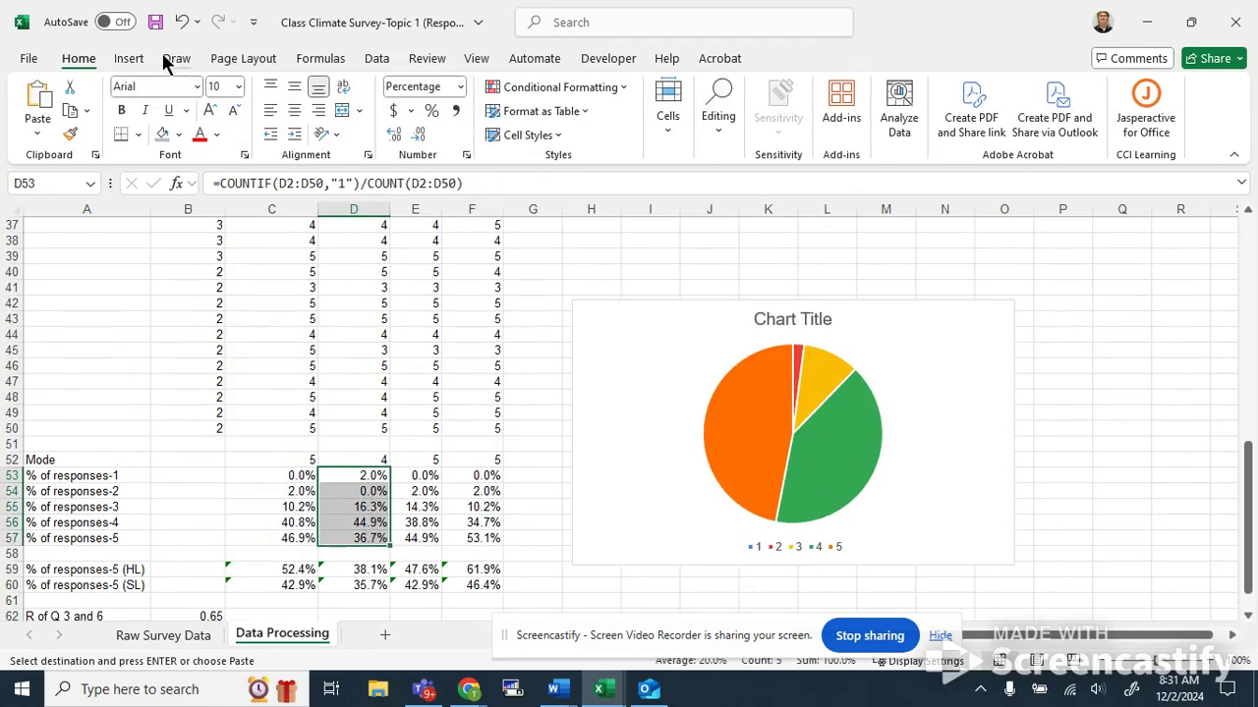
click(128, 58)
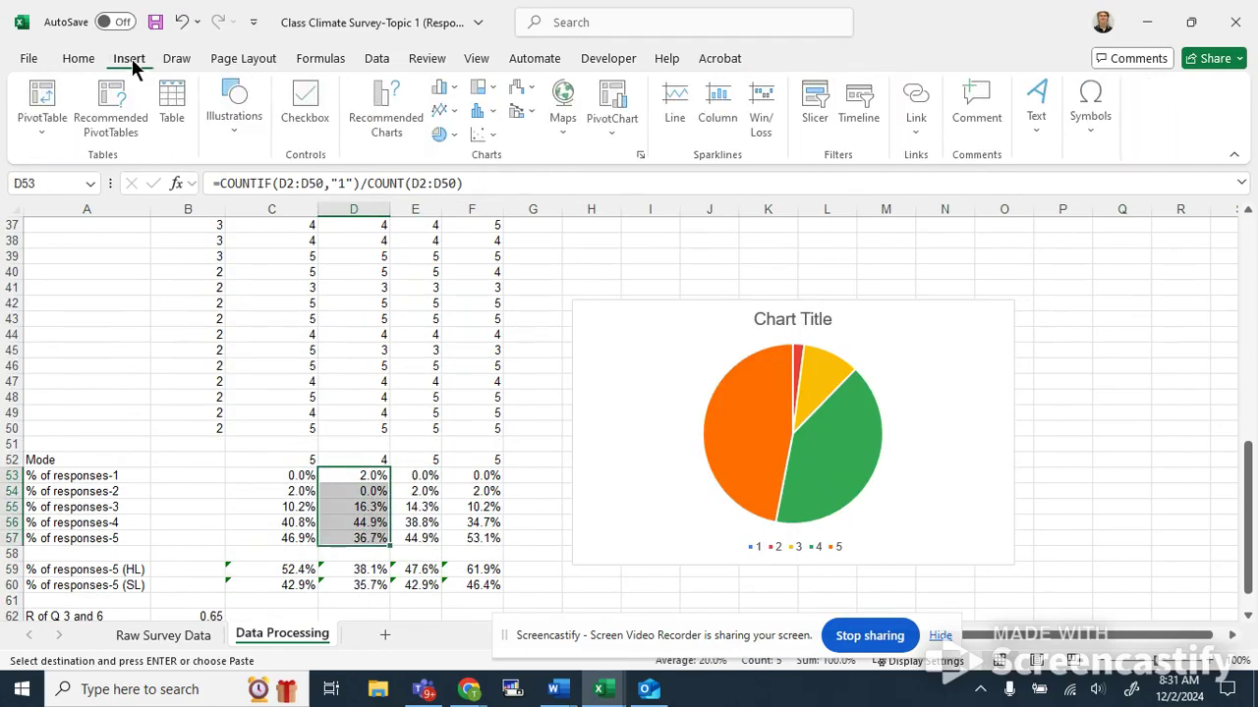
click(393, 104)
scroll(442, 216, down, 3)
click(458, 247)
click(449, 295)
click(445, 424)
click(460, 492)
scroll(422, 344, up, 3)
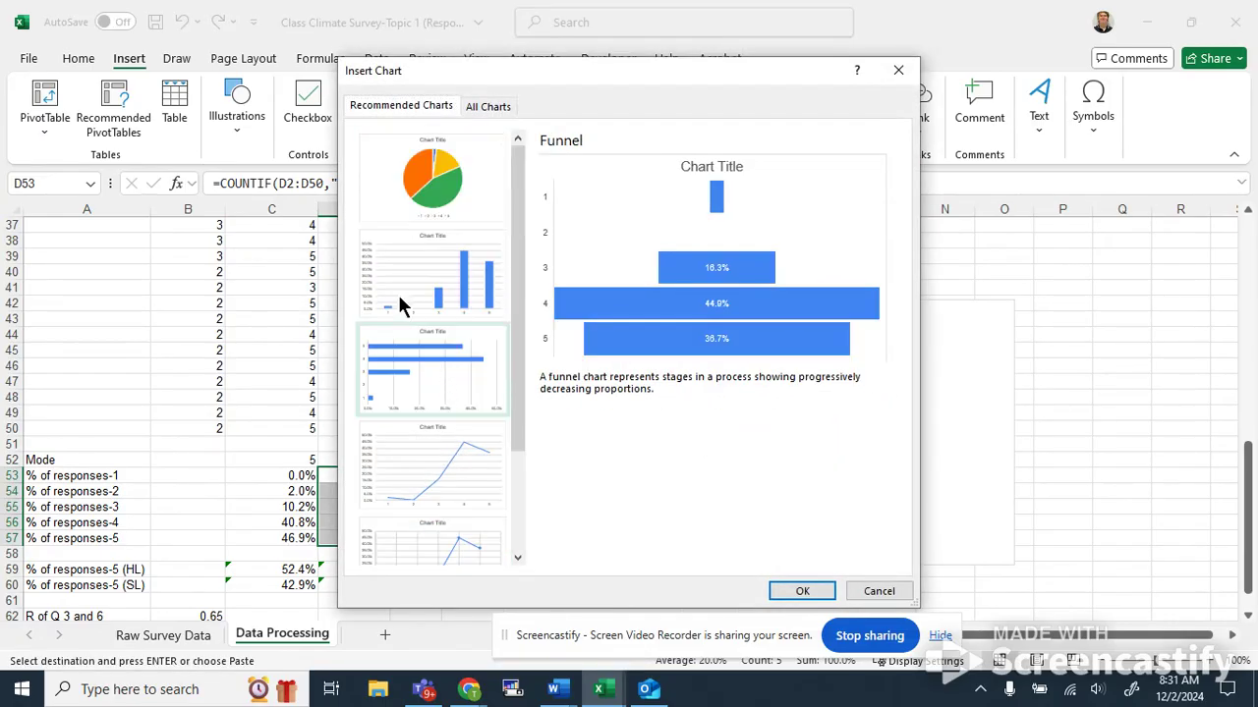
click(413, 181)
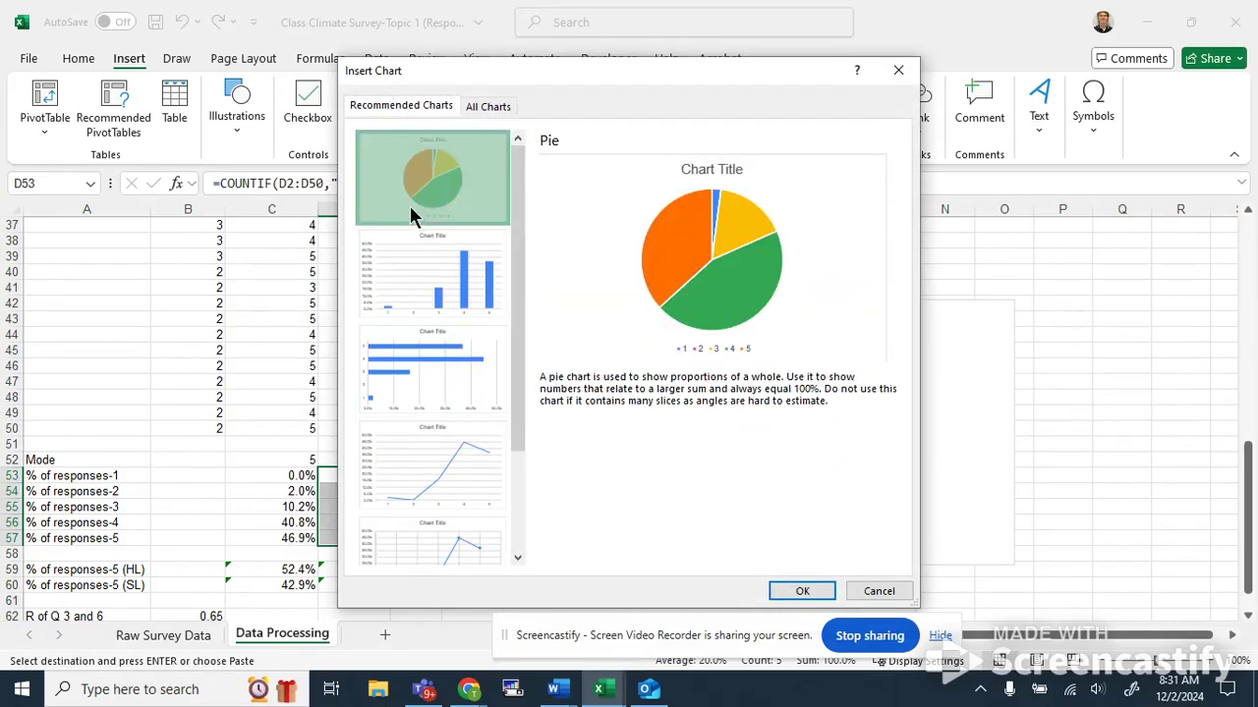
click(802, 591)
scroll(776, 431, down, 2)
scroll(778, 433, down, 2)
drag(788, 319, 954, 587)
scroll(943, 550, down, 3)
drag(976, 421, 966, 450)
click(1097, 395)
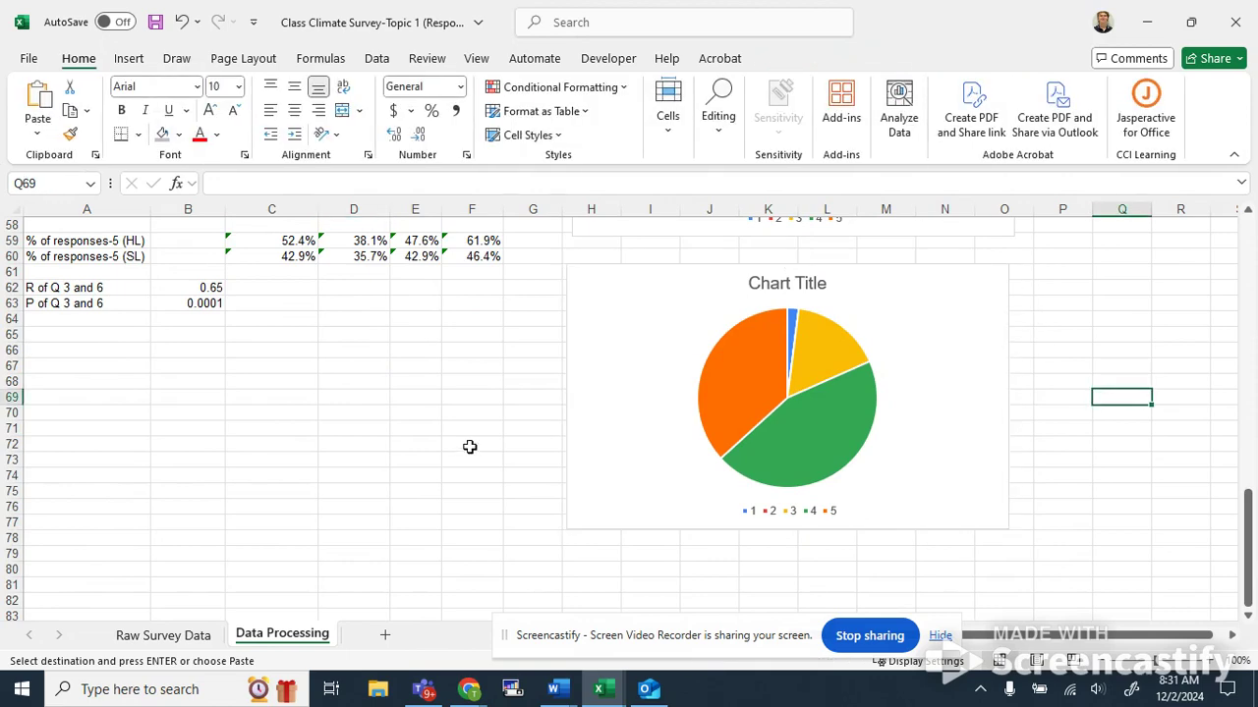
scroll(458, 435, up, 2)
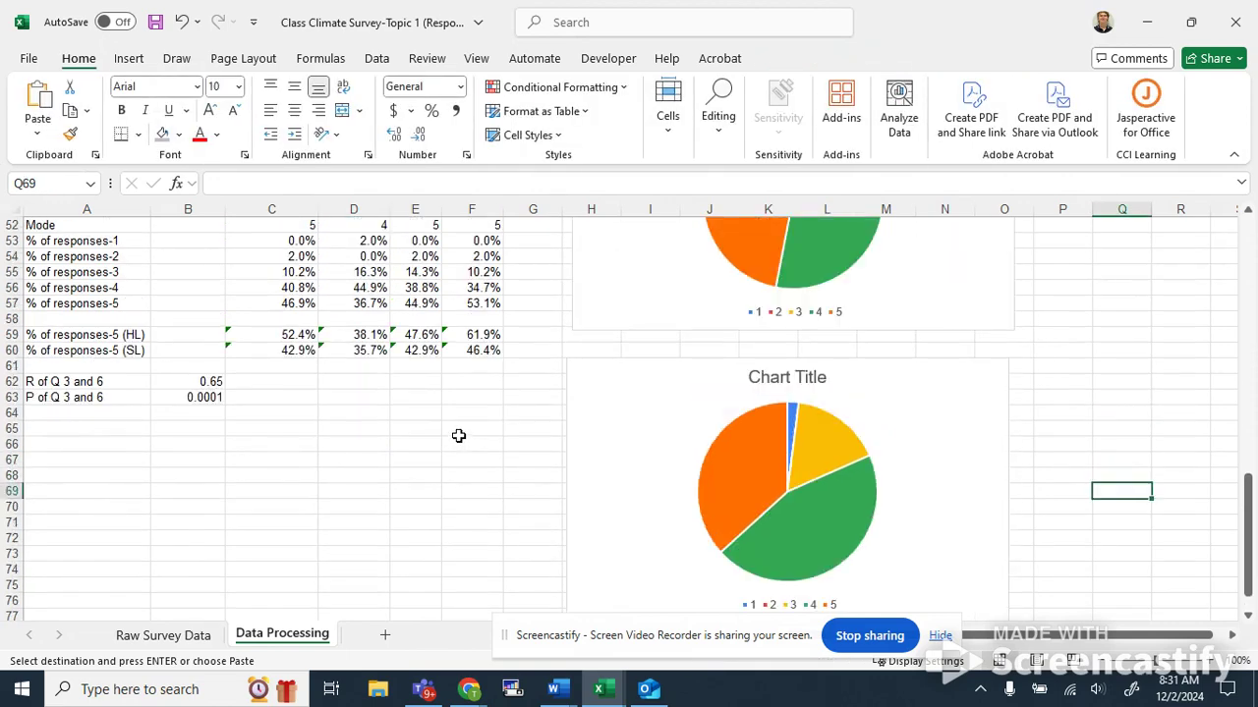
scroll(458, 436, up, 17)
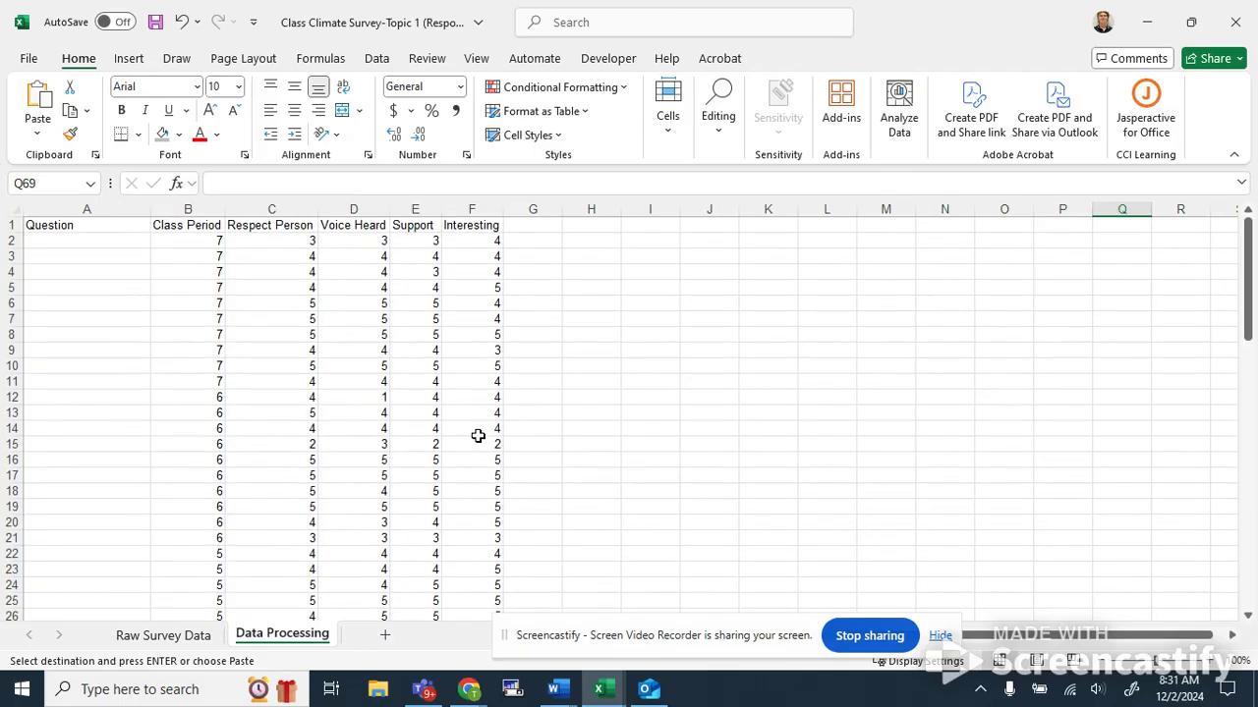
click(271, 246)
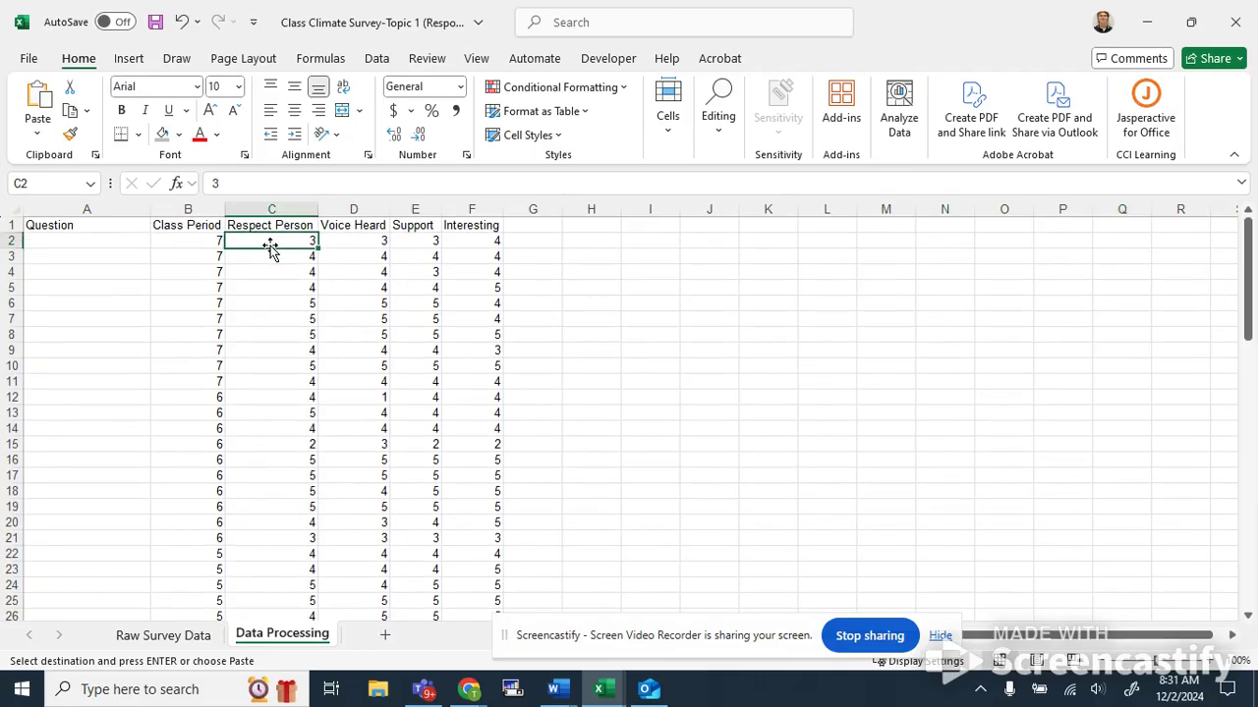